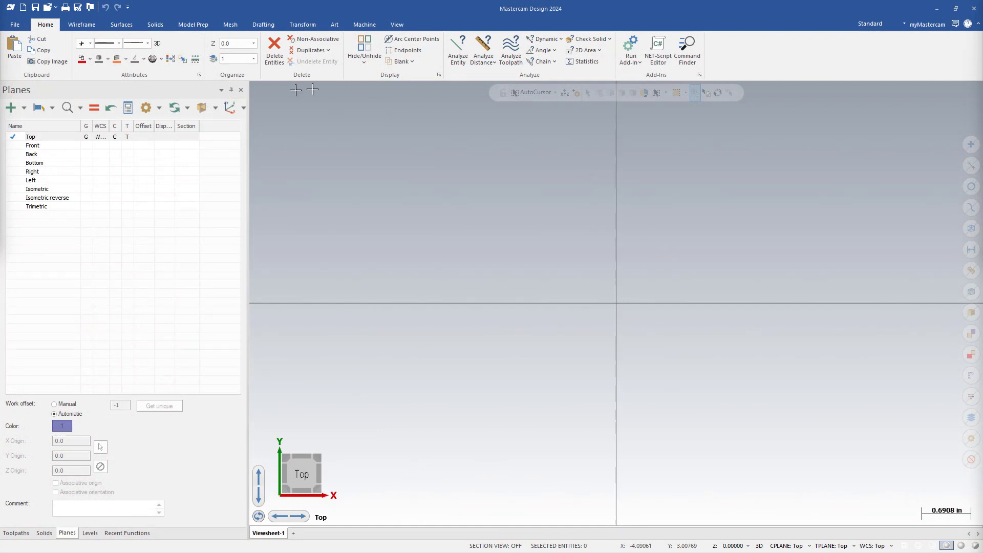
- Open the What's New in Mastercam 2024 documentation from the help page and maximize its browser window
left_click(12, 24)
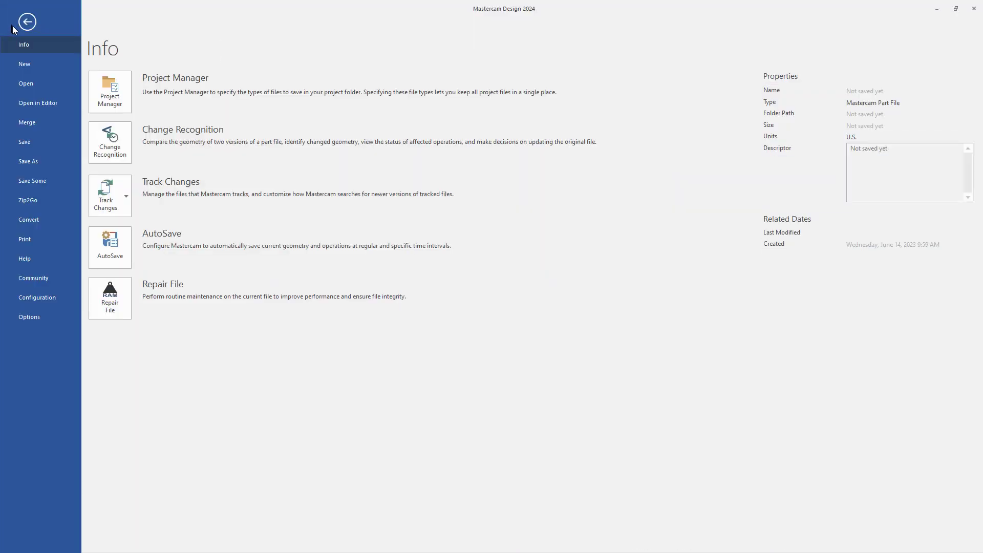
left_click(35, 260)
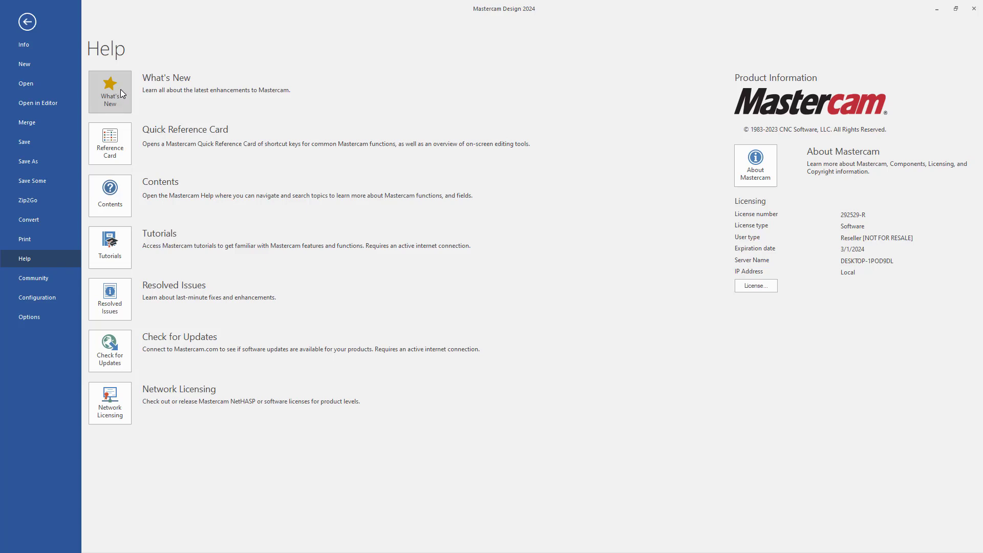
left_click(115, 96)
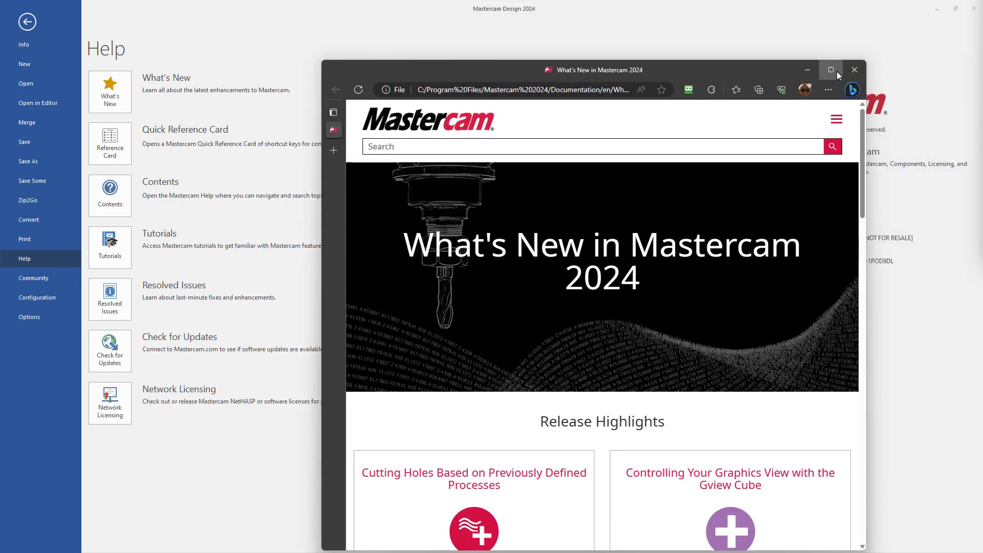
left_click(843, 76)
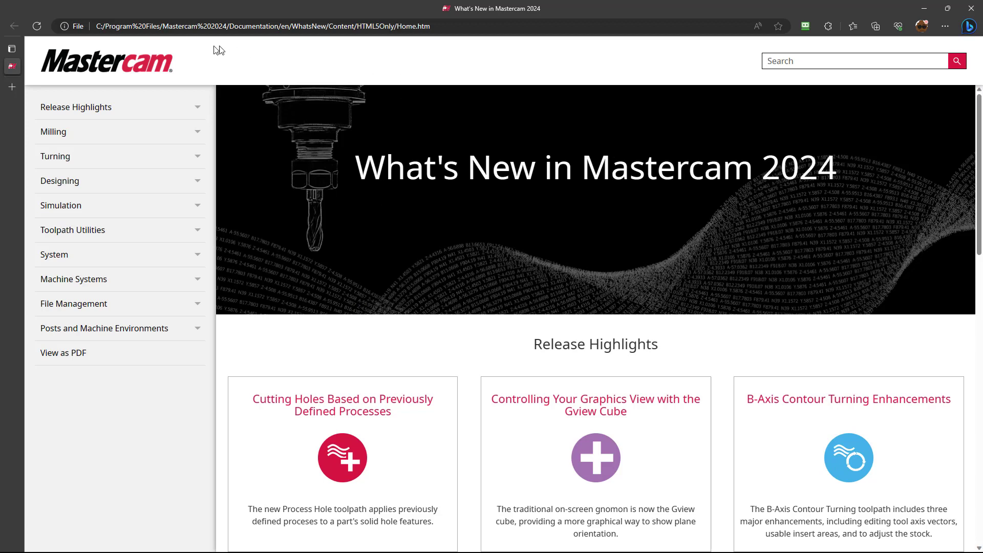
- Open whatsnew.mastercam.com in a new browser tab
left_click(337, 30)
left_click(326, 53)
left_click(13, 87)
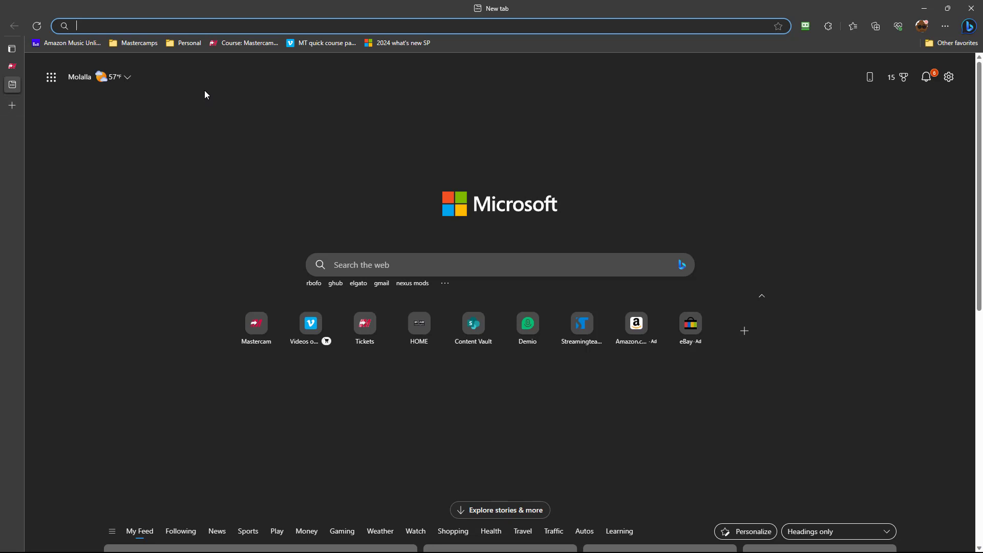
type("whatsnew.mastercam.com")
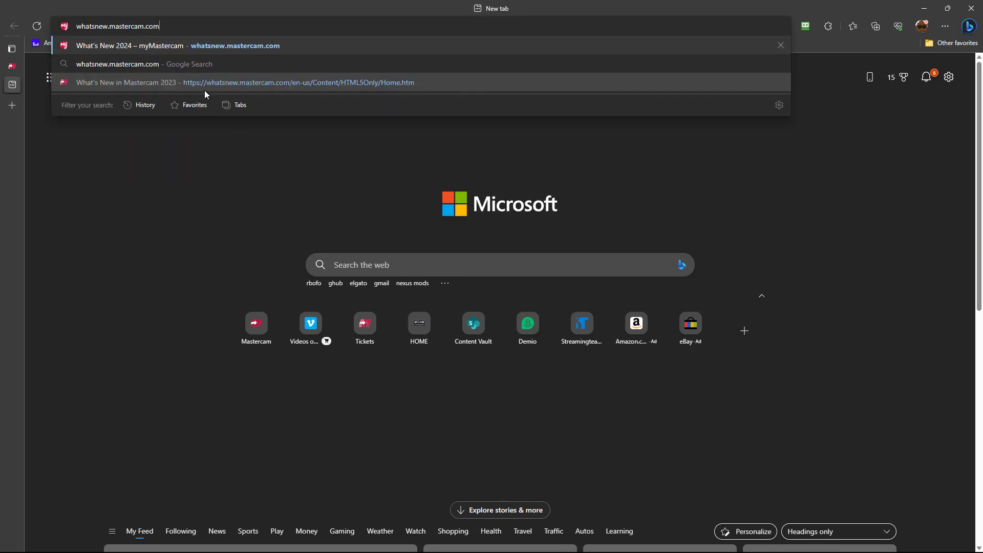
key("Return")
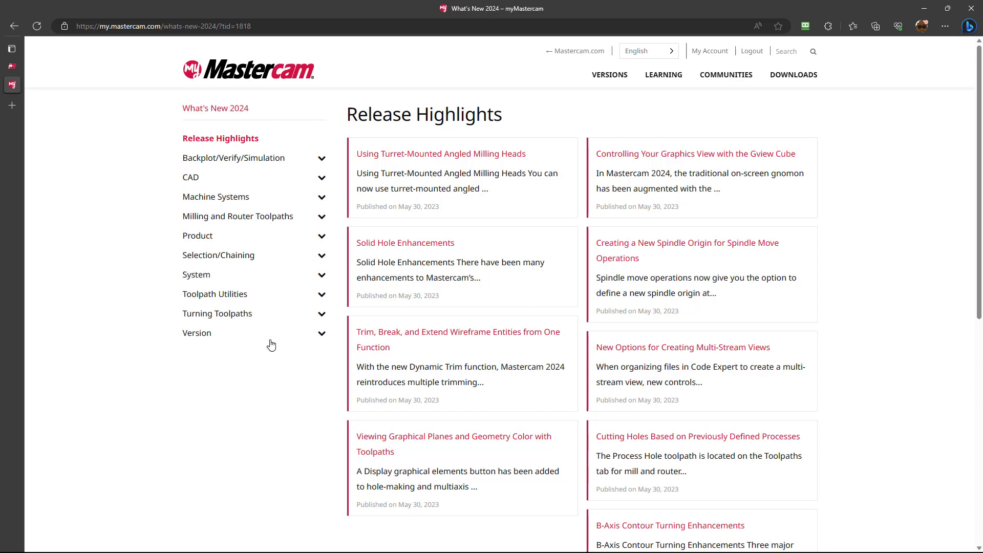
- Browse the What's New 2024 release highlights, expand the Backplot/Verify/Simulation, CAD and Machine Systems categories, and open the CAD Notes topic
scroll(269, 339, "down", 6)
scroll(266, 332, "up", 6)
left_click(269, 162)
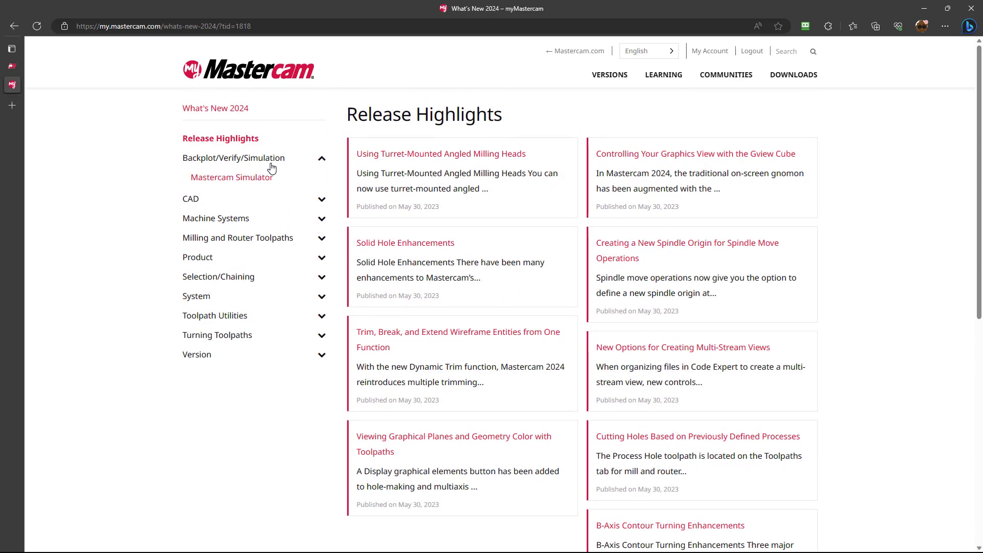
left_click(251, 221)
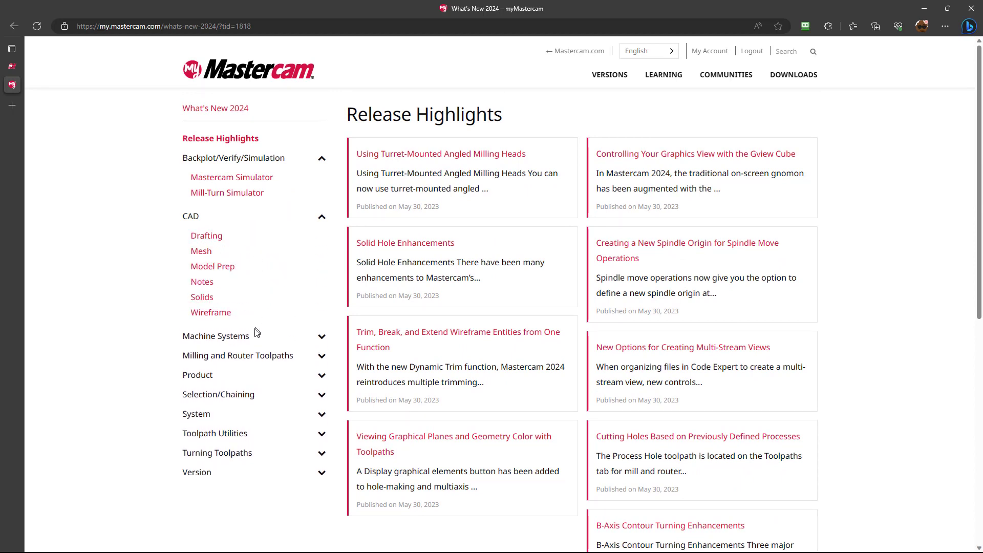
left_click(233, 336)
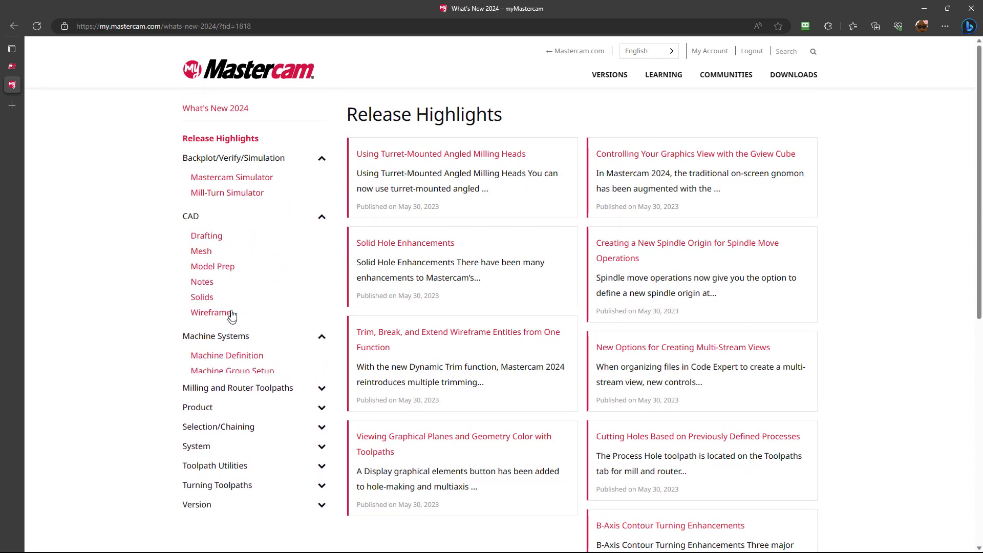
left_click(202, 282)
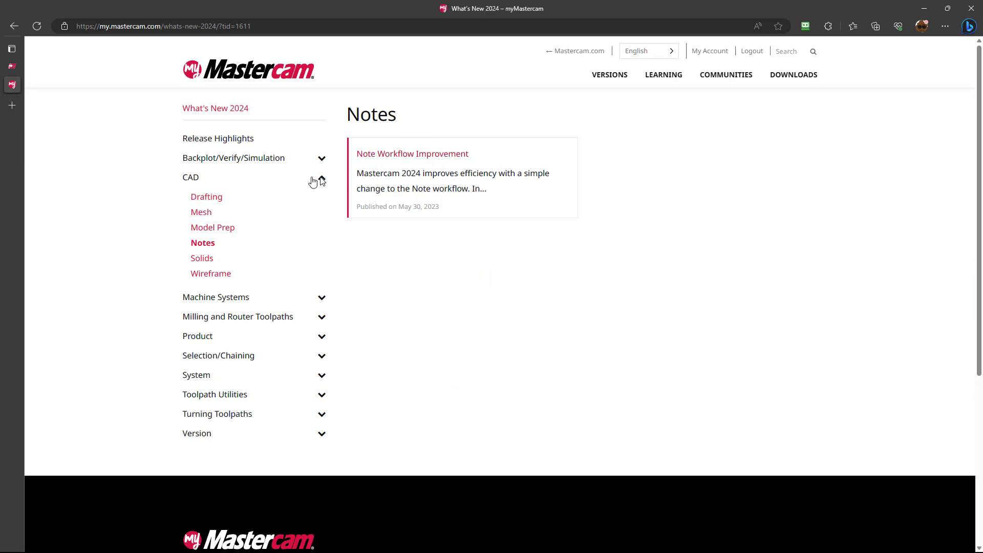
- Return to the local What's New documentation and open the favorite article on controlling the graphics view with the Gview cube
left_click(12, 66)
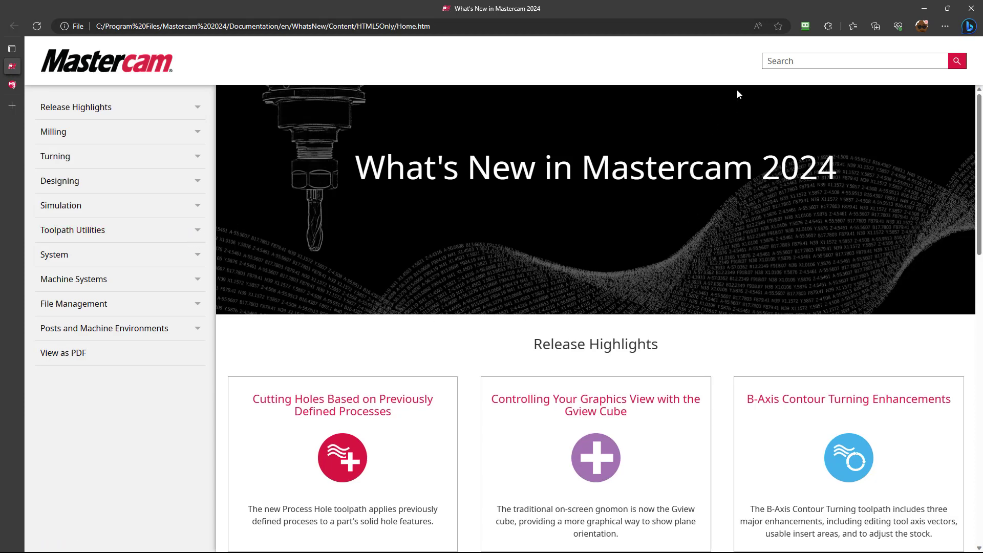
left_click(852, 26)
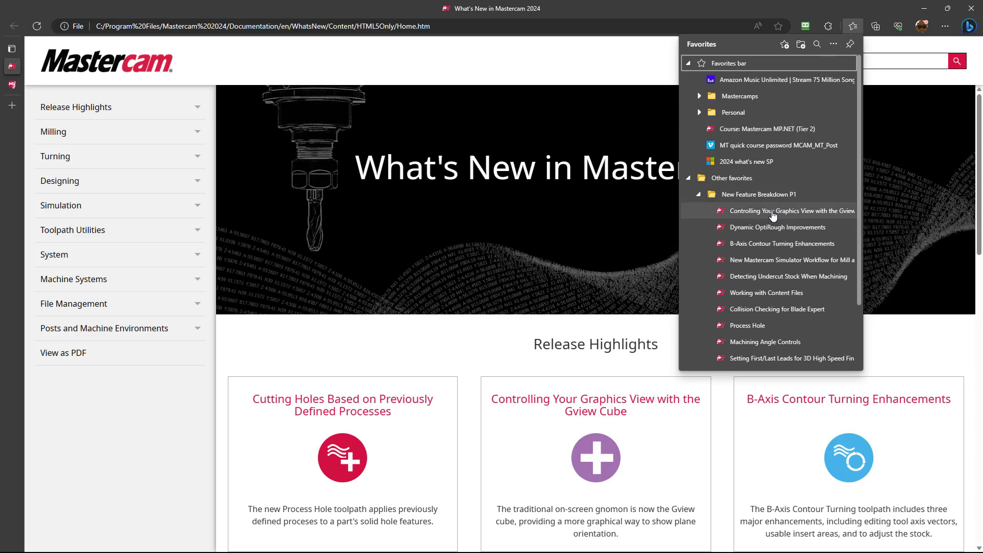
left_click(773, 216)
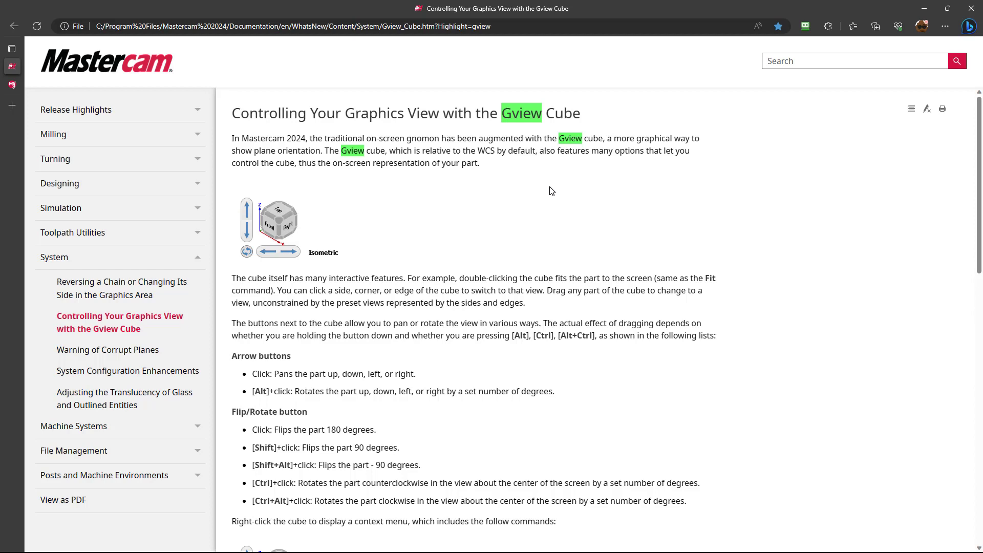
- Switch back to Mastercam and orient the Wankel assembly to the Top view with the Gview cube
left_click(924, 8)
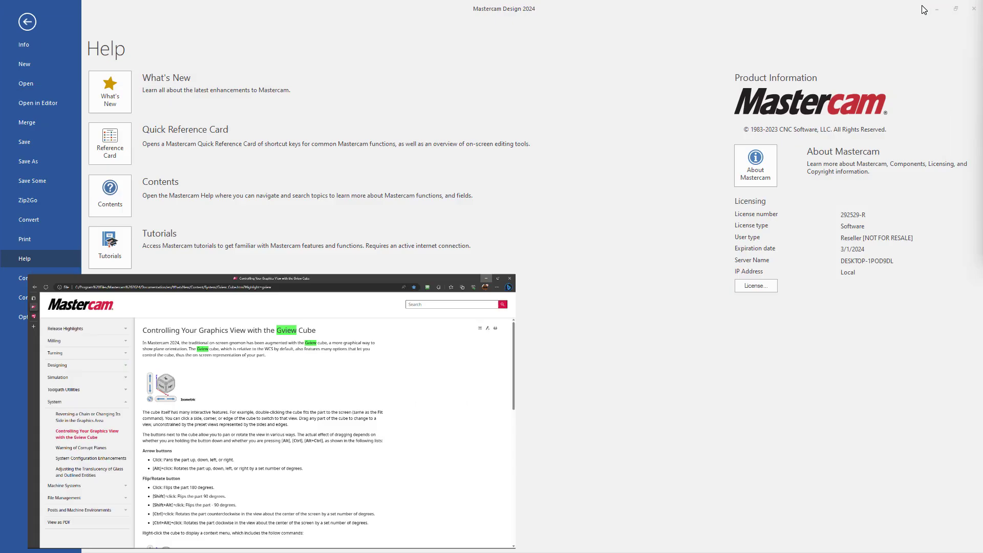
left_click(27, 21)
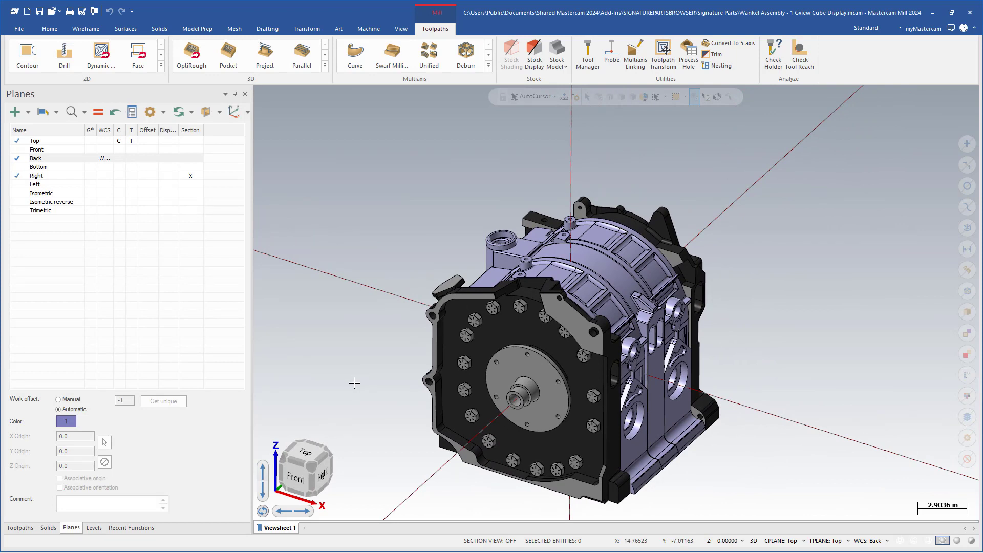
left_click(306, 455)
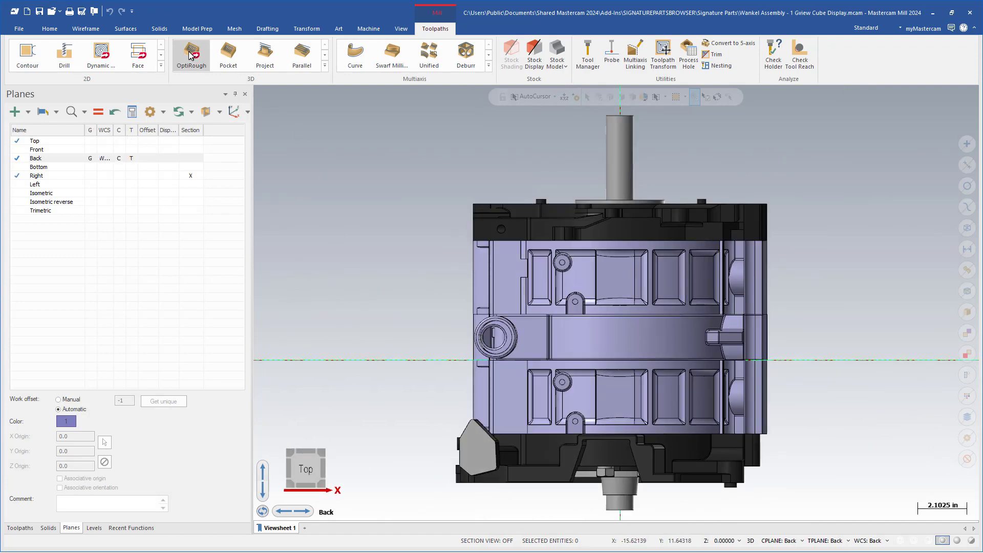
left_click(401, 28)
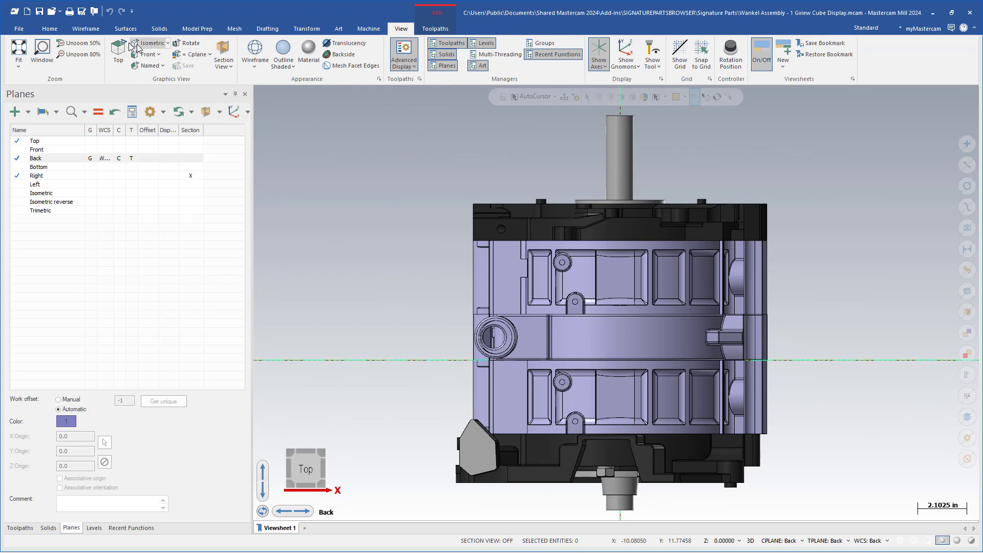
right_click(314, 180)
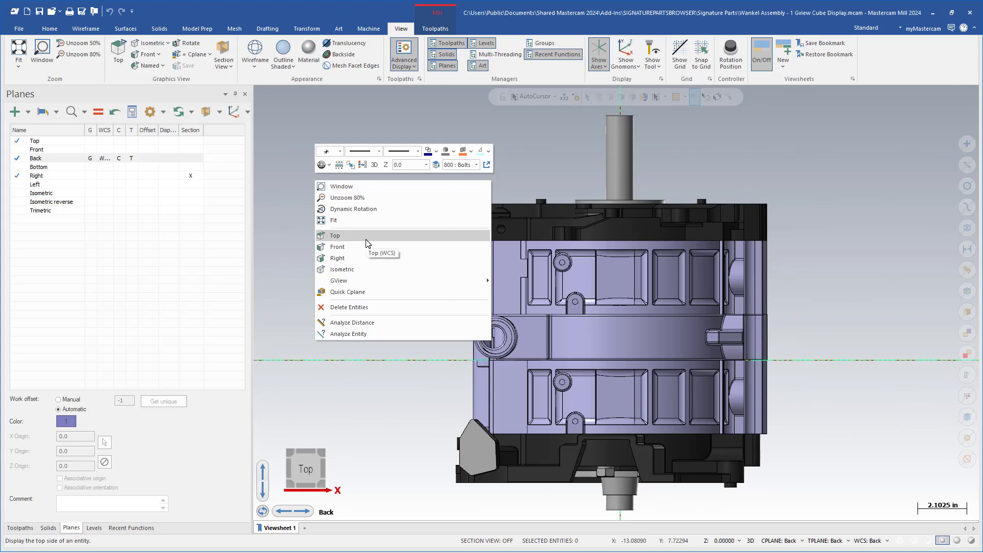
left_click(289, 232)
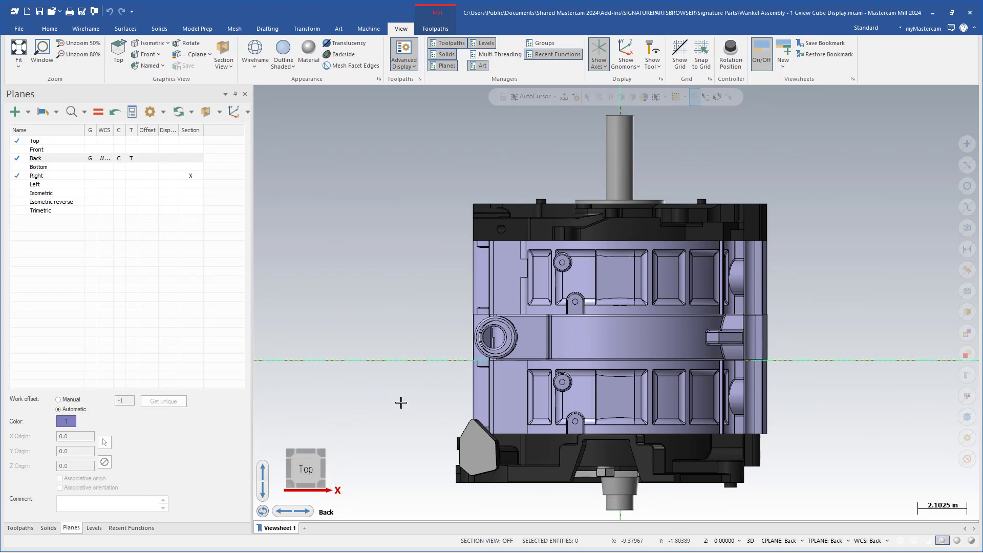
- Orient the assembly through the Gview cube's Top/Left/Front corner, Top/Front edge, Top/Right edge and Top/Right/Back corner views
left_click(290, 487)
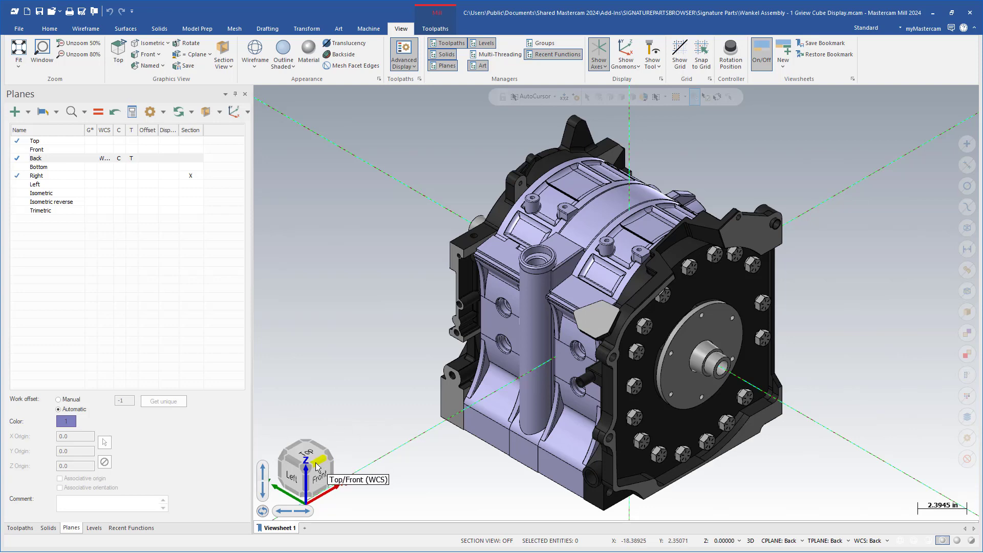
left_click(317, 462)
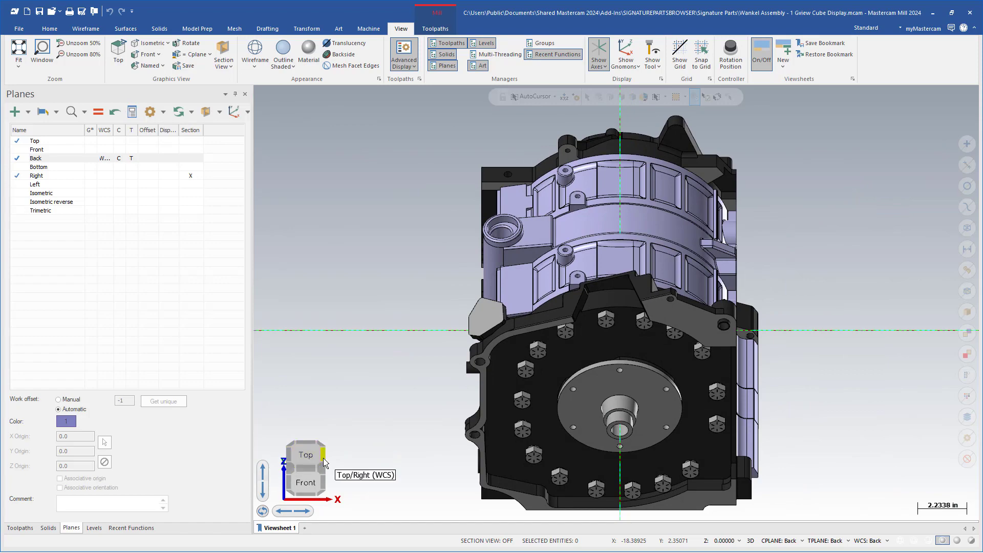
left_click(324, 462)
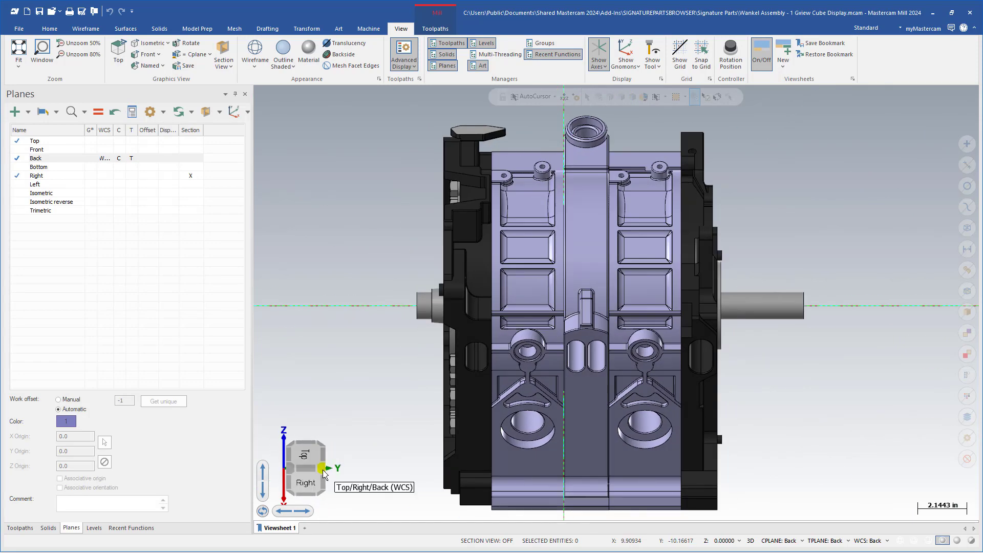
left_click(323, 472)
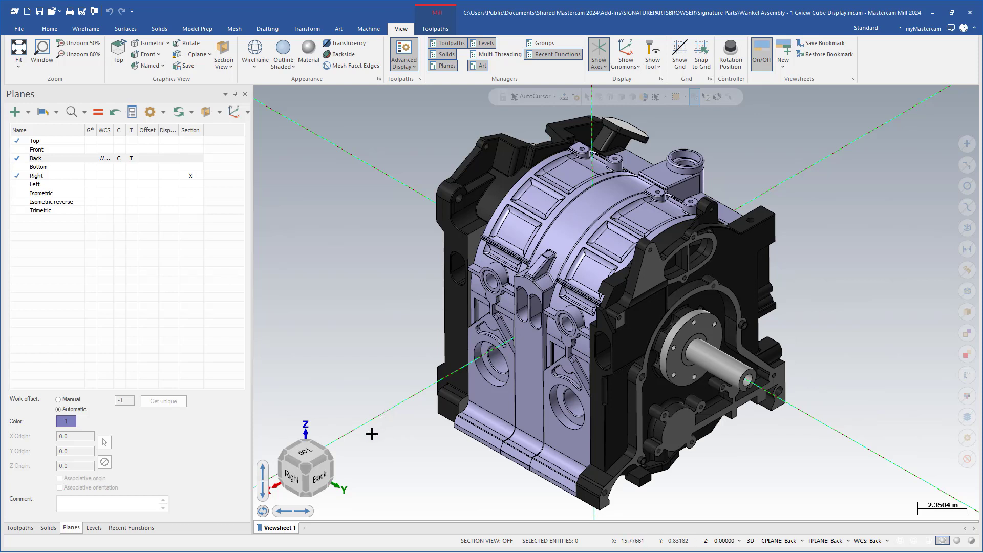
- Rotate the assembly freely with the Gview cube until its front, right and top sides show at an angle
left_click_drag(310, 456, 301, 436)
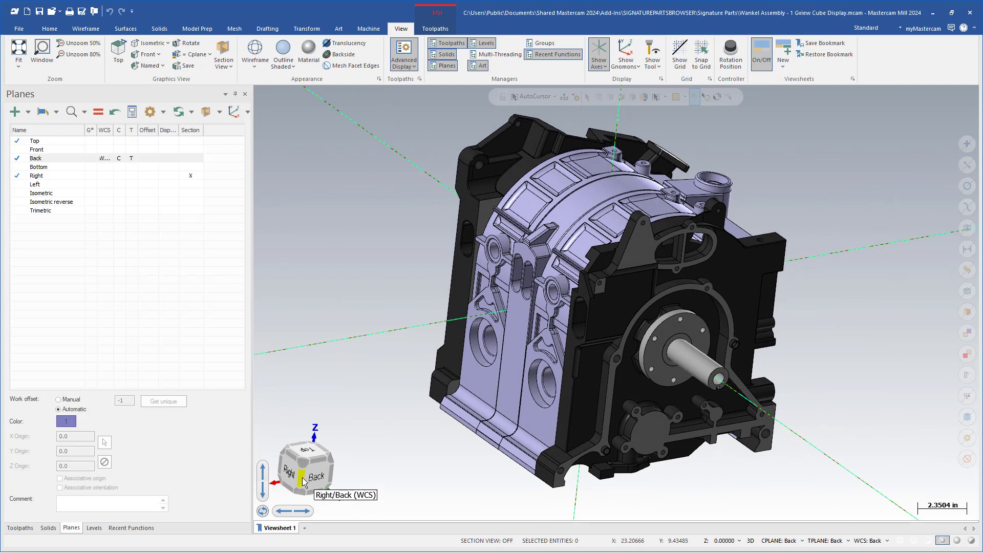
left_click_drag(303, 481, 357, 453)
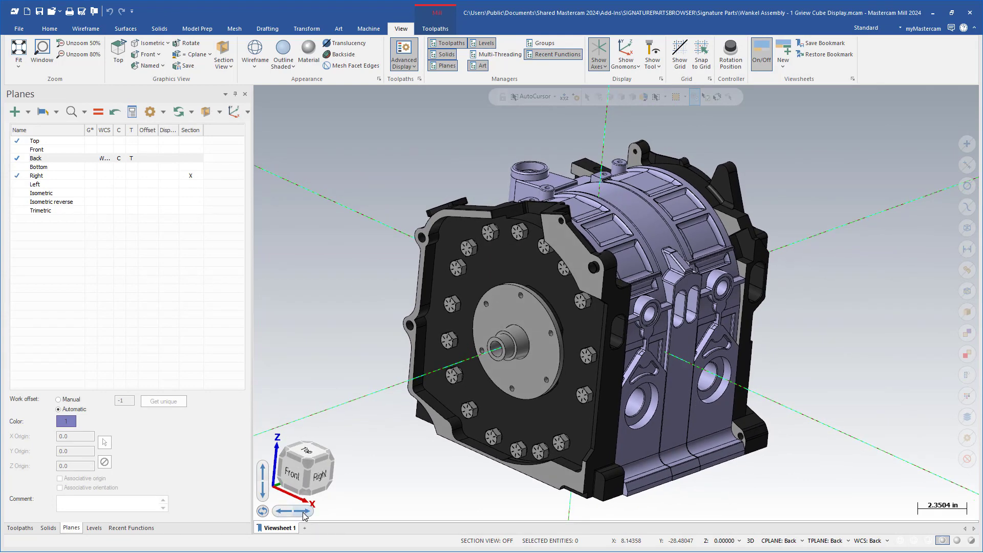
- Pan the assembly slightly right and up with the Gview arrow controls, and try the 180-degree flip control
mouse_move(306, 516)
left_mouse_down()
mouse_move(288, 517)
mouse_move(307, 515)
left_mouse_up()
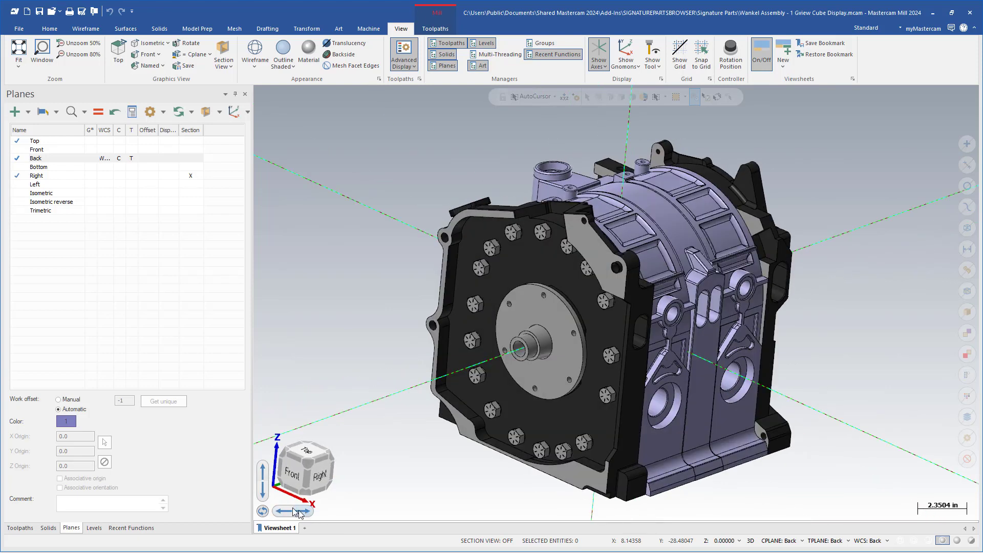
mouse_move(263, 474)
left_mouse_down()
mouse_move(262, 492)
mouse_move(263, 479)
left_mouse_up()
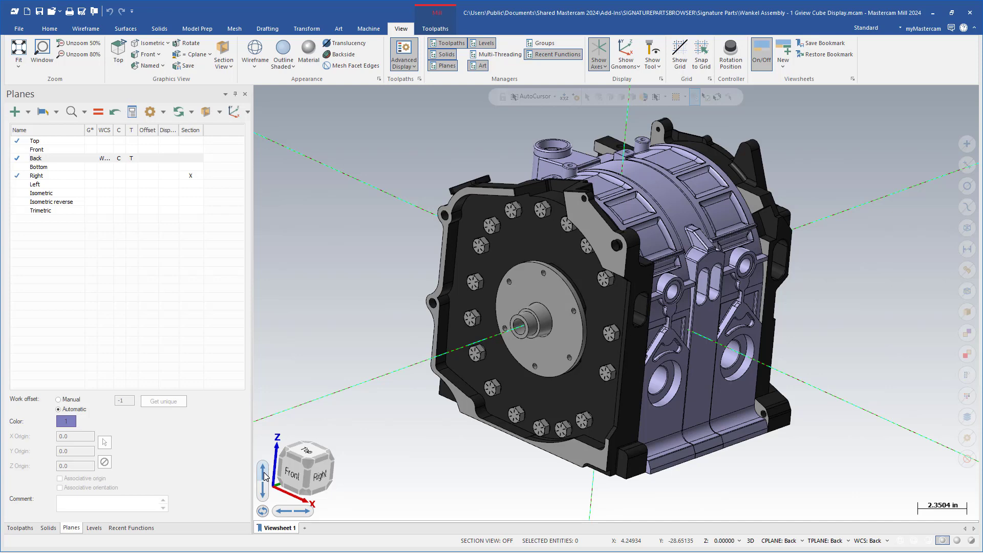
left_click(264, 513)
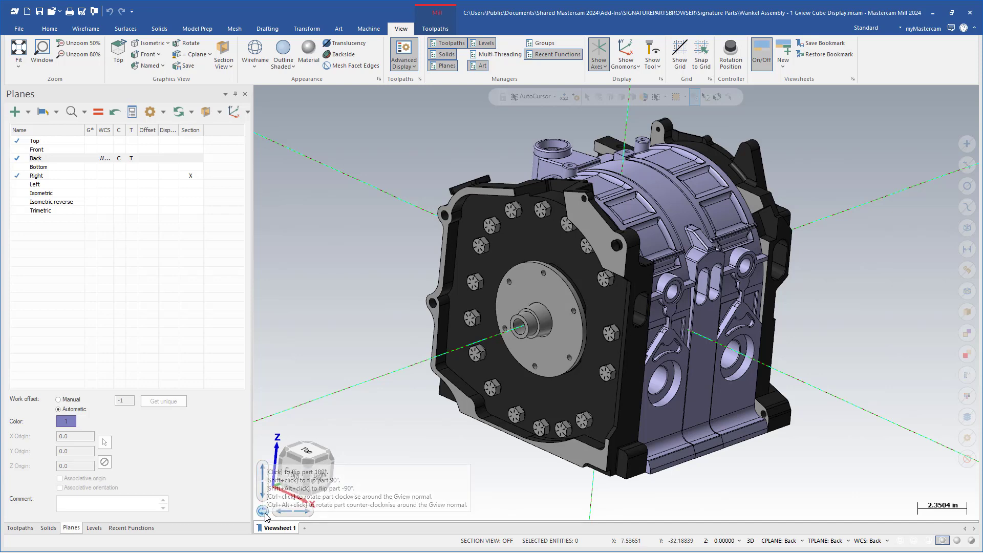
left_click(264, 513)
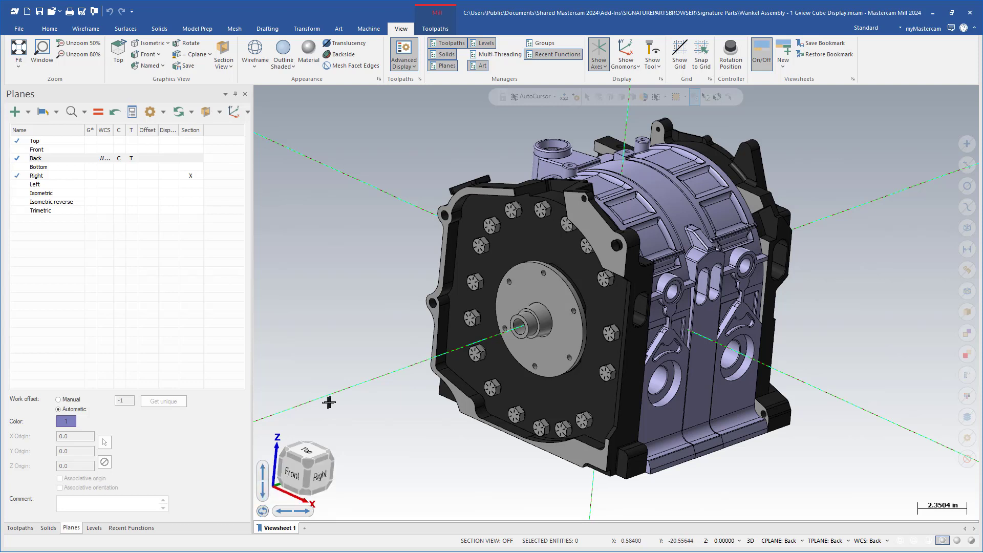
- Orient the assembly to the Top/Front edge view and rotate it freely to expose its left side
left_click(306, 464)
left_click(296, 472)
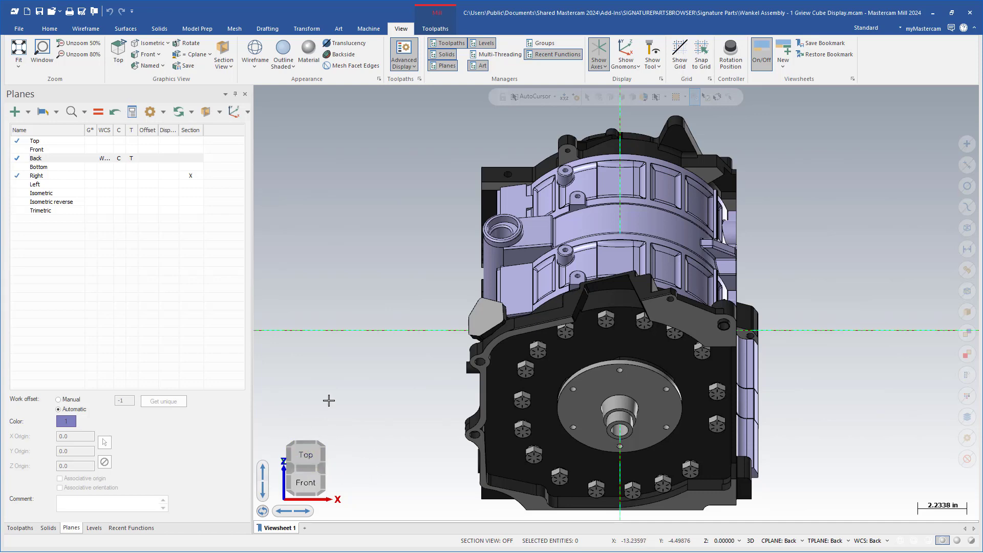
left_click_drag(320, 445, 297, 505)
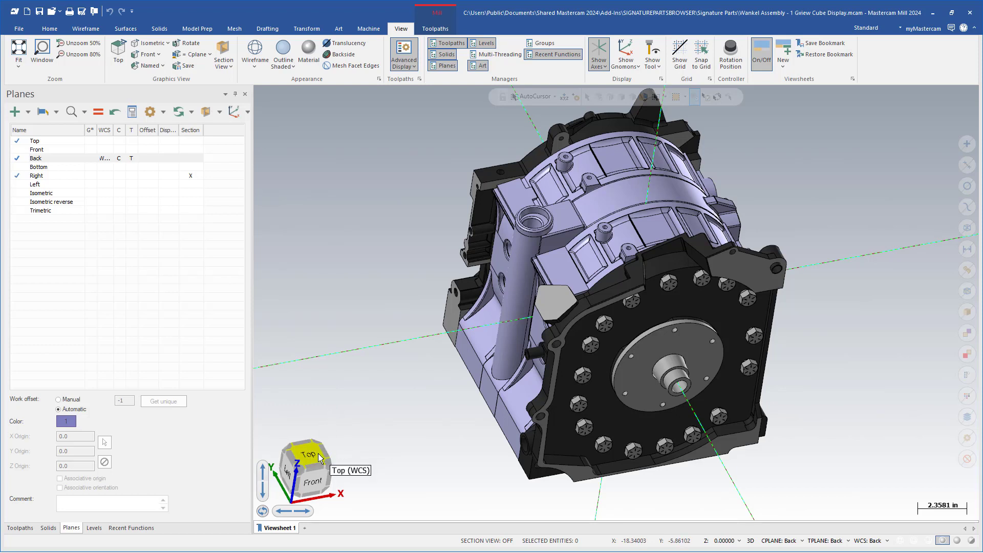
- Examine the rotation button increment in the Gview cube settings and close them without saving changes
right_click(319, 455)
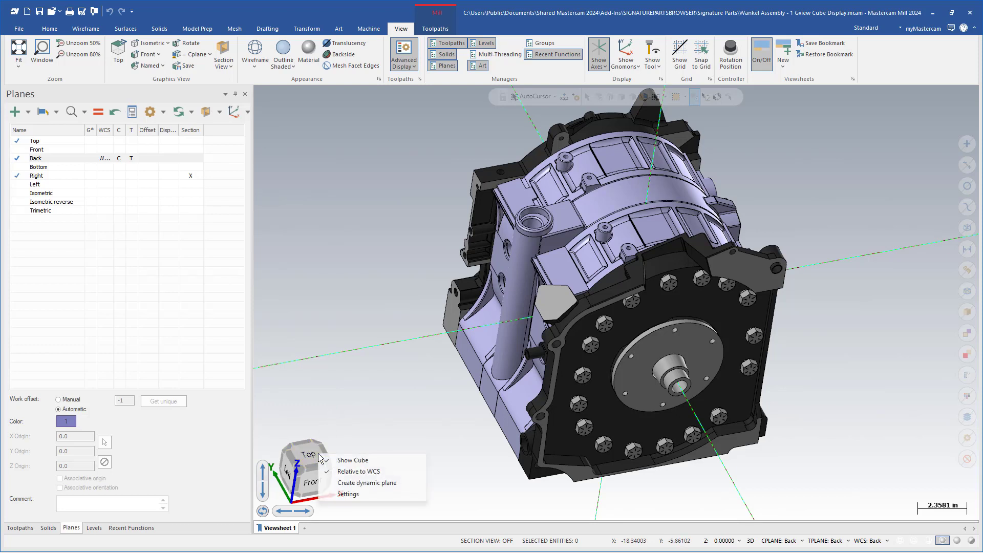
left_click(376, 495)
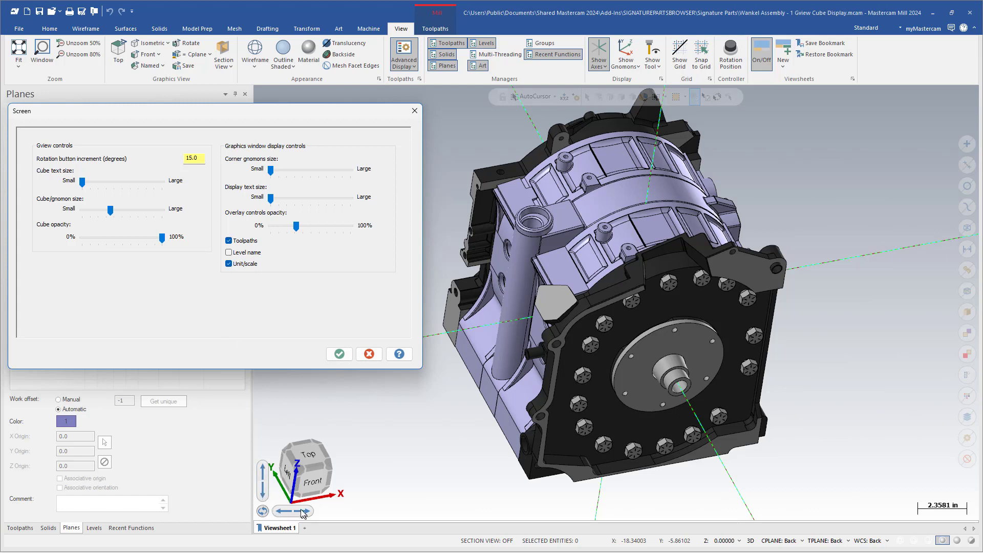
double_click(200, 157)
left_click(369, 354)
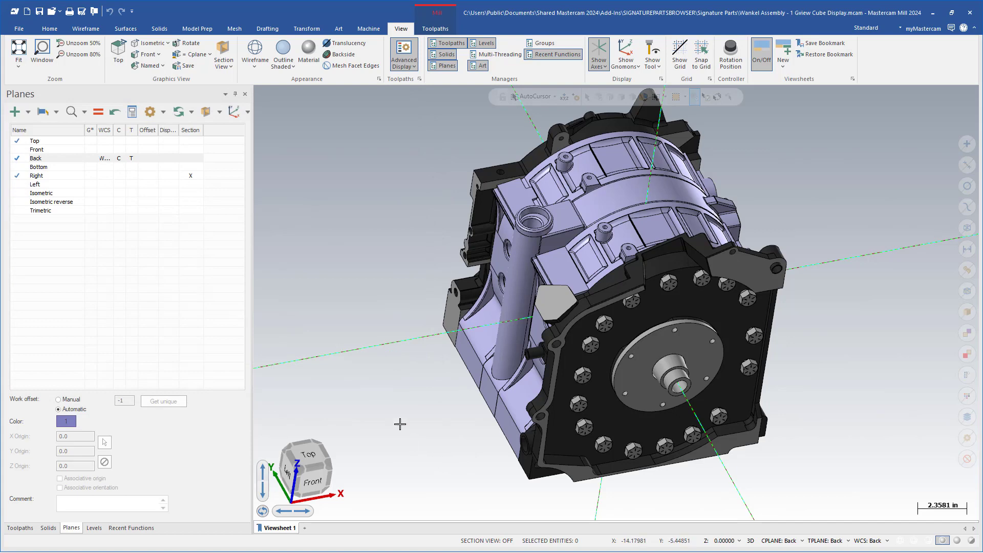
- Rotate the assembly to expose its right side and check the Gview cube's options, including Create dynamic plane
middle_click_drag(397, 390, 397, 390)
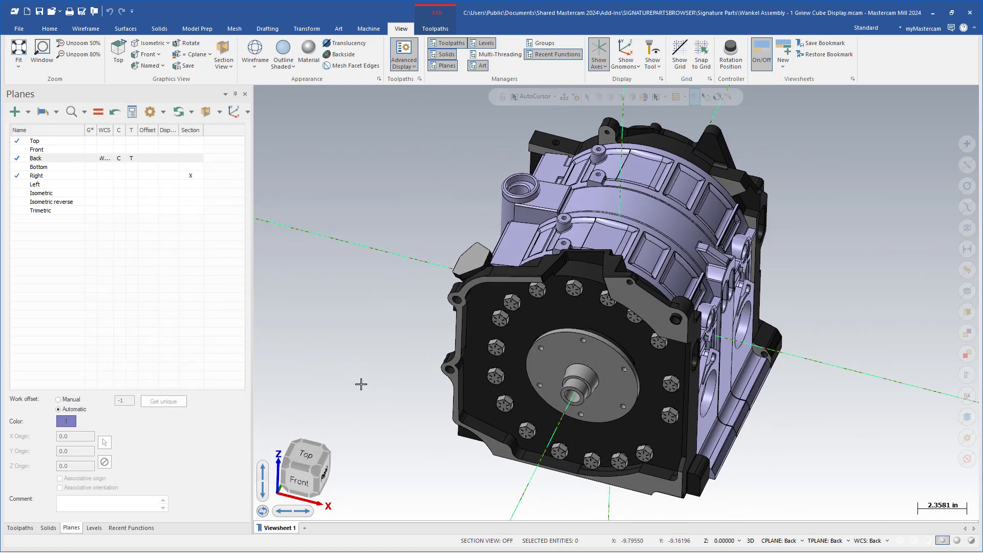
right_click(301, 457)
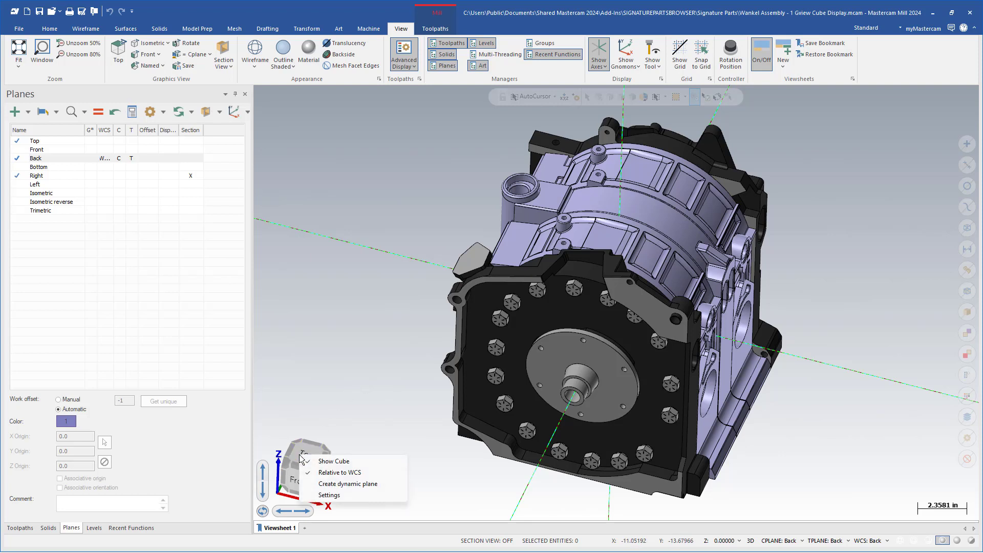
left_click(342, 483)
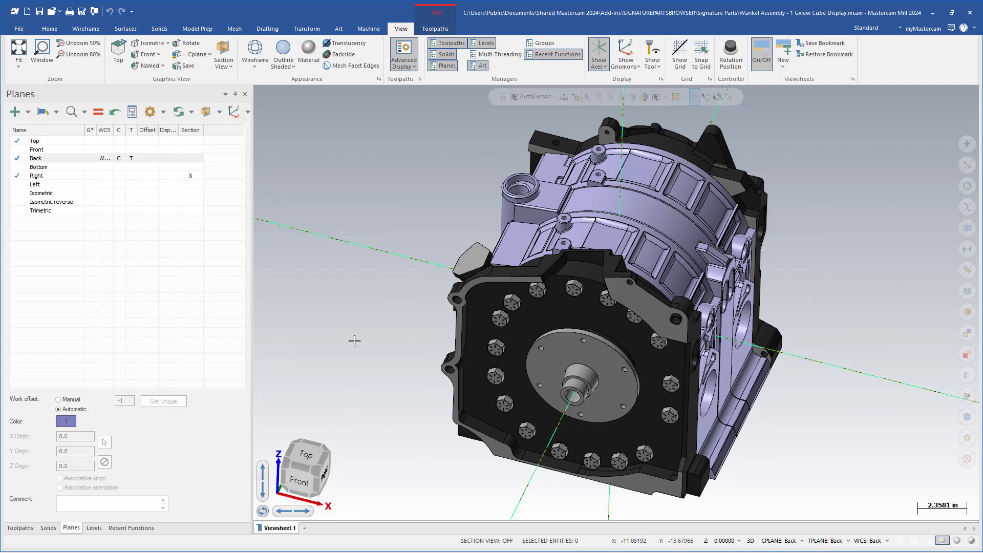
- Set the WCS to Top and orient the assembly to the cube's Top face, then make Bottom the WCS
left_click(105, 141)
middle_click_drag(266, 296, 320, 430)
left_click(309, 453)
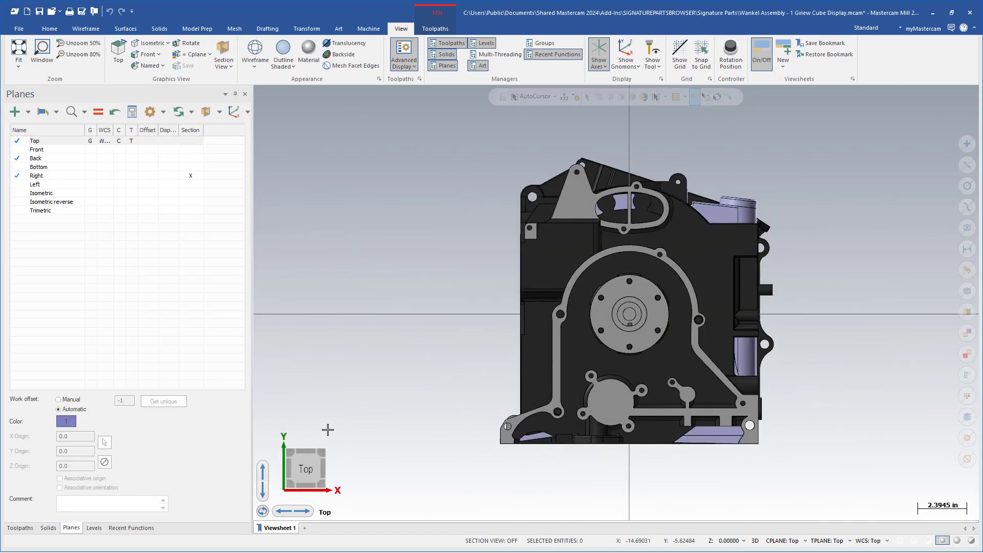
left_click(105, 167)
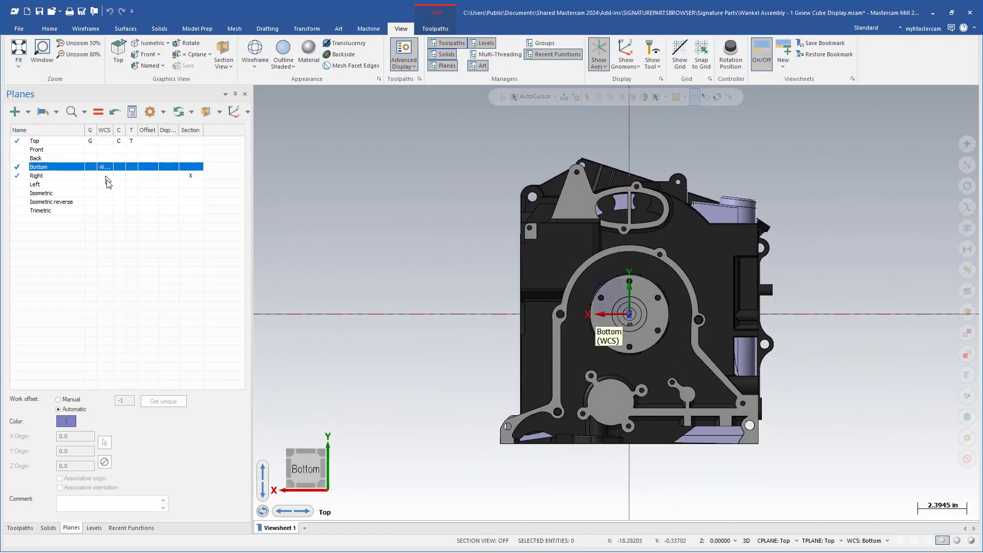
- Rotate the assembly toward its black bolted end plate and isolate that solid in the graphics area
left_click(314, 452)
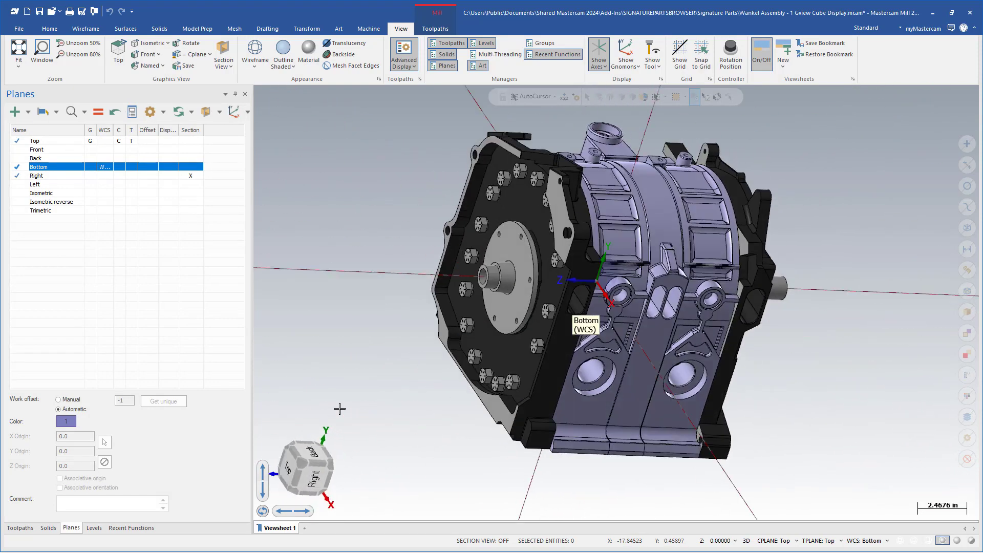
left_click(492, 354)
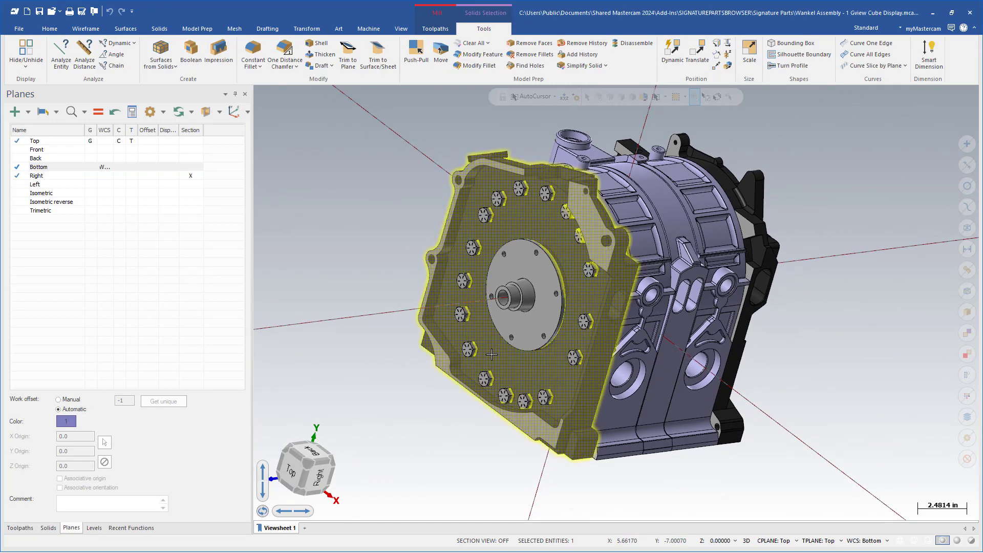
key("alt+e")
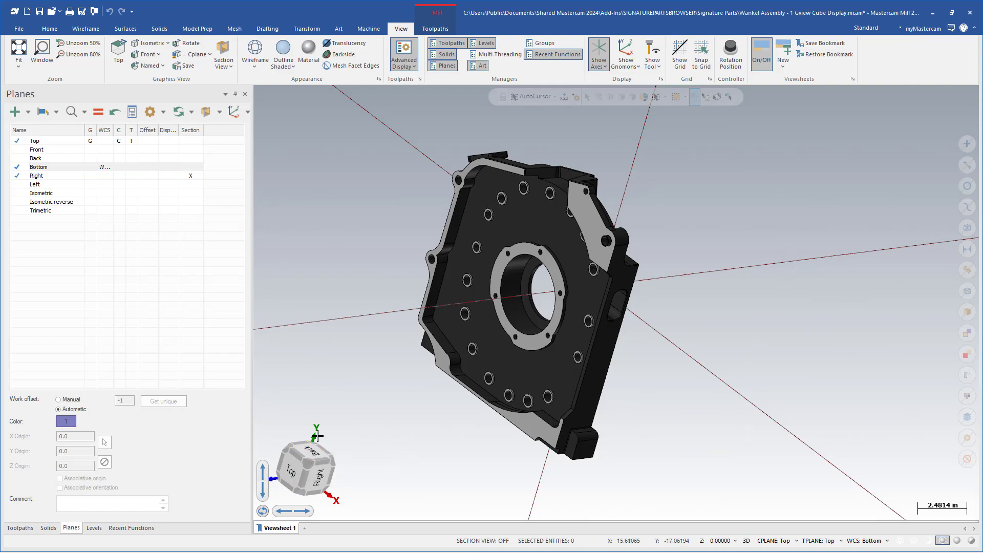
- Create a dynamic plane from the Gview cube gnomon at the centre of the raised flange's bore, and name it OP1
left_click(315, 439)
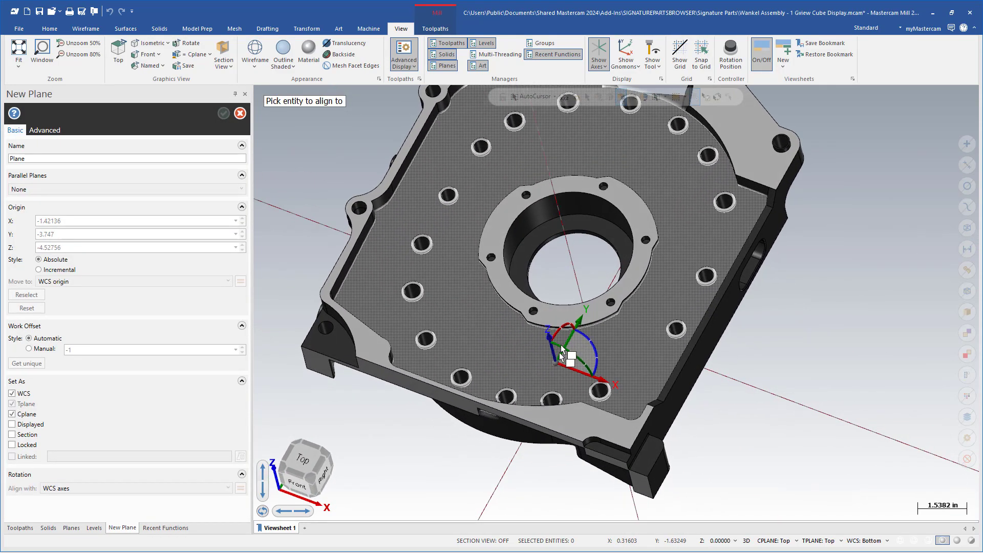
scroll(561, 309, "up", 2)
left_click(538, 371)
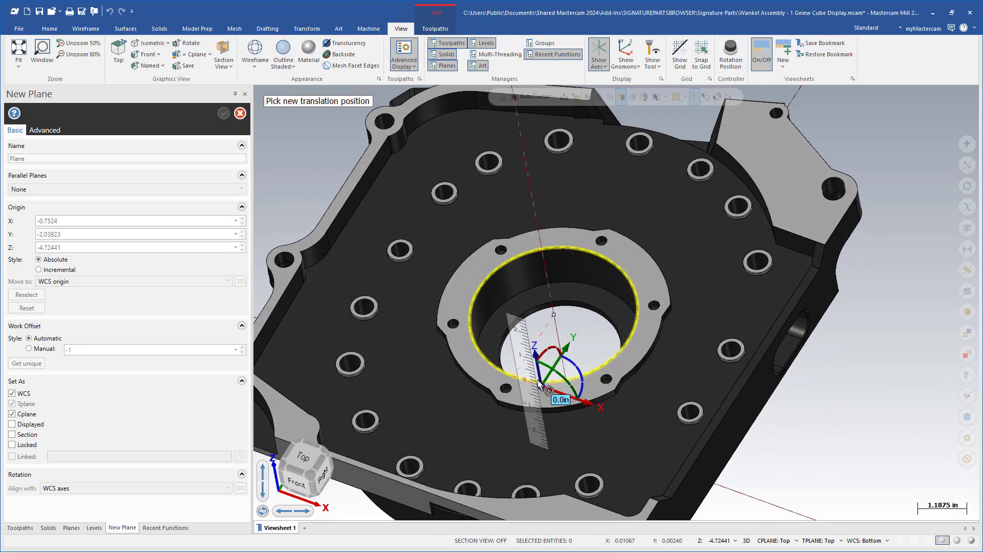
left_click(535, 392)
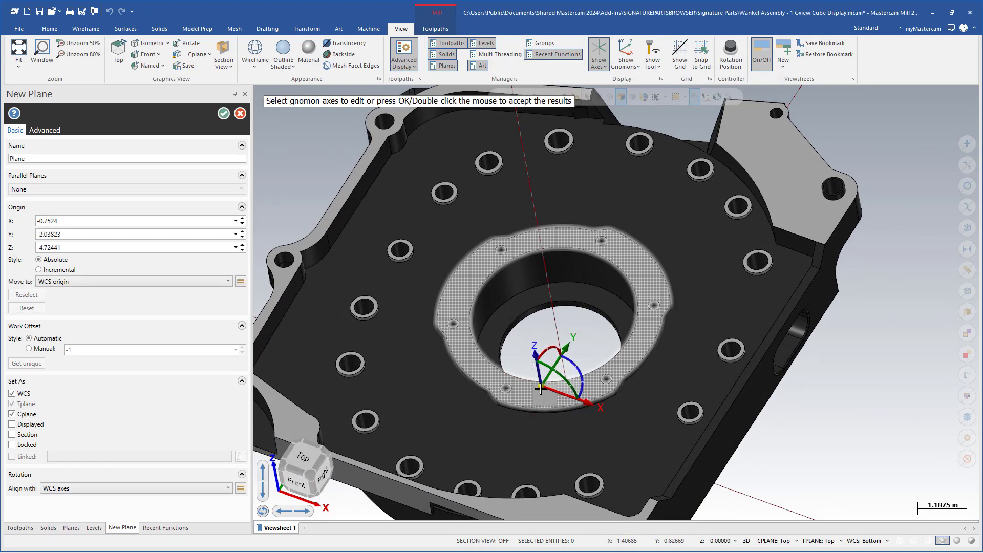
left_click(536, 387)
left_click(535, 387)
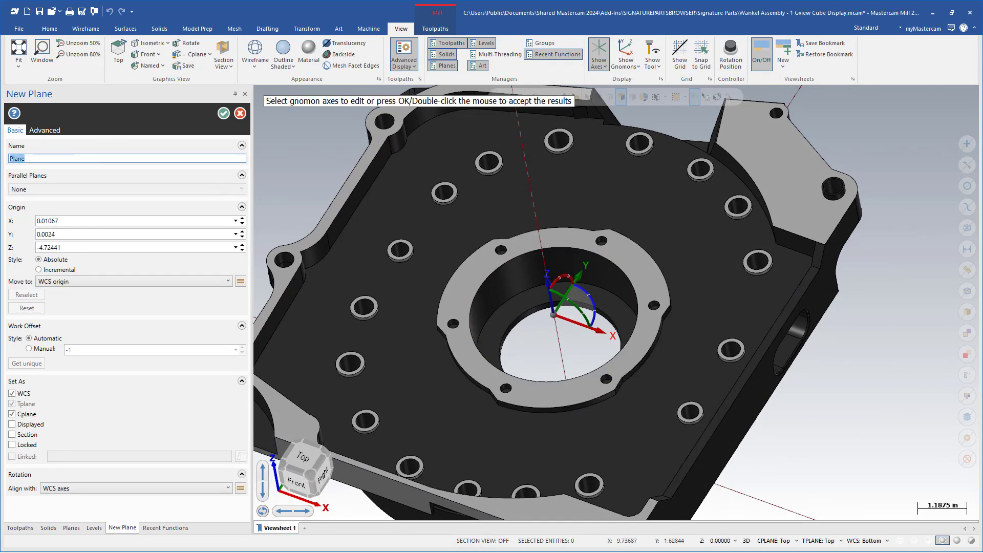
type("OP1")
left_click(223, 113)
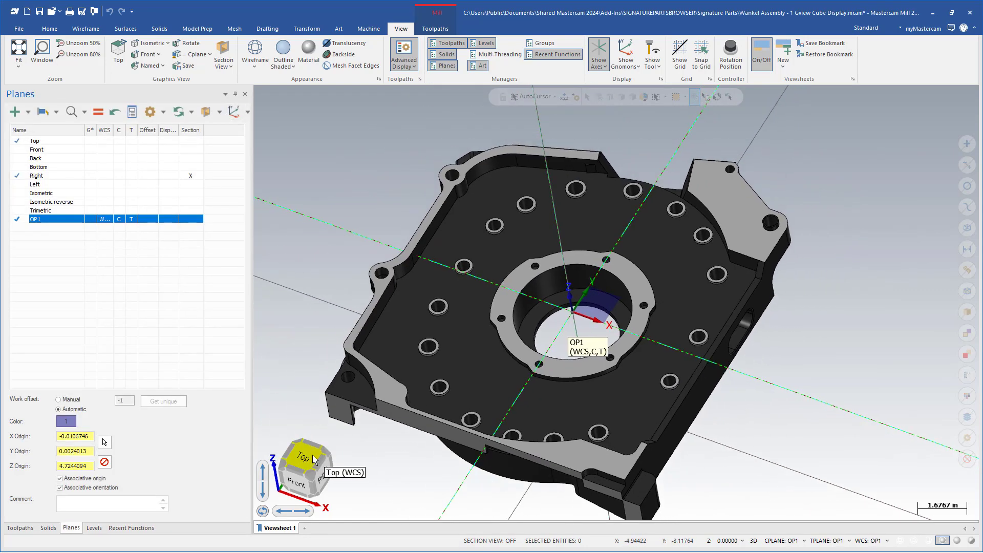
- Place a new dynamic plane at the central bore on the plate's opposite flat face, with its X and Y axes reversed
left_click(282, 496)
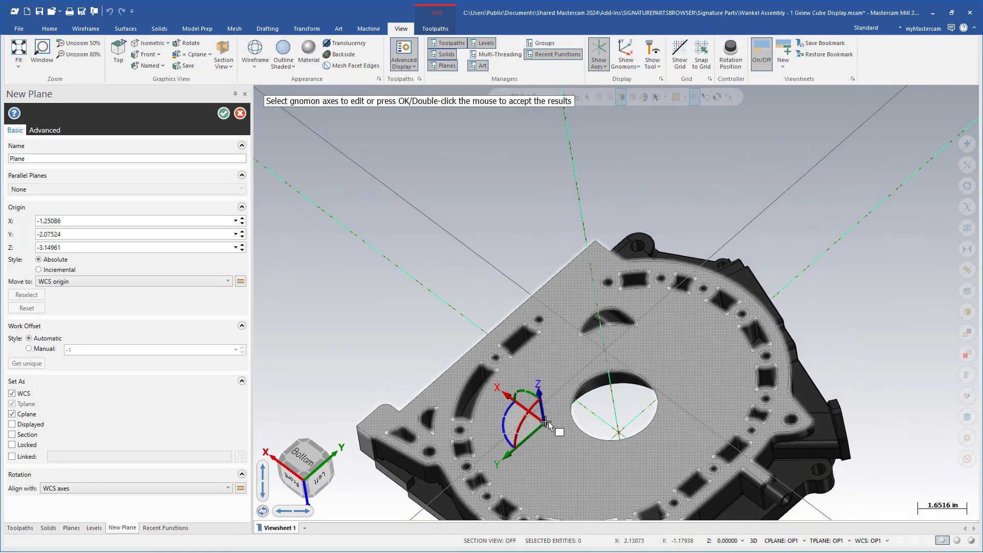
left_click(505, 446)
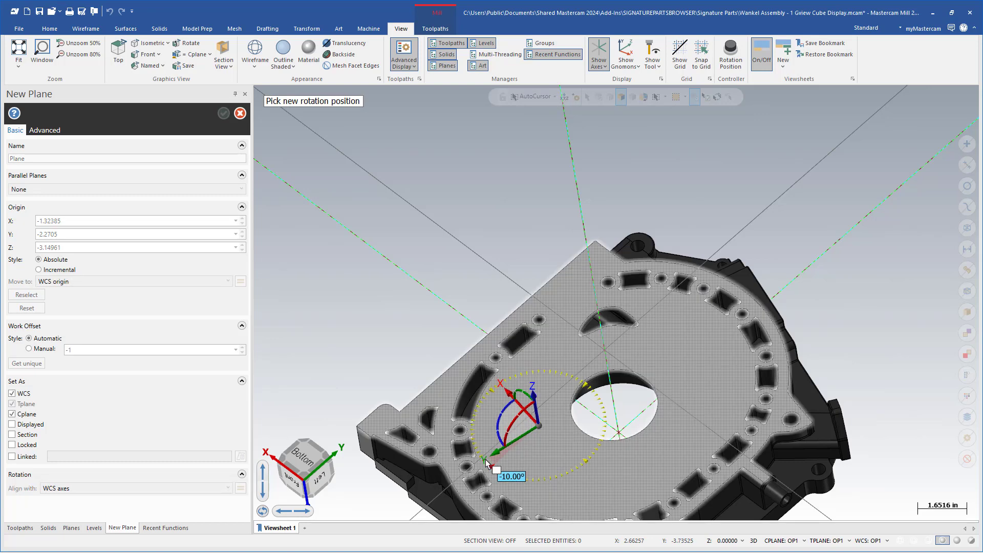
left_click(556, 418)
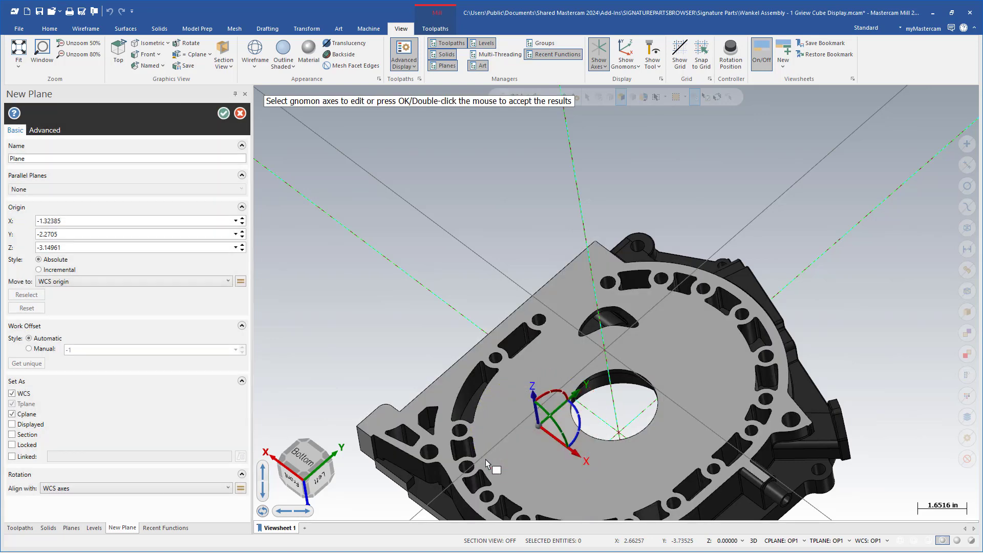
left_click(537, 425)
left_click(573, 405)
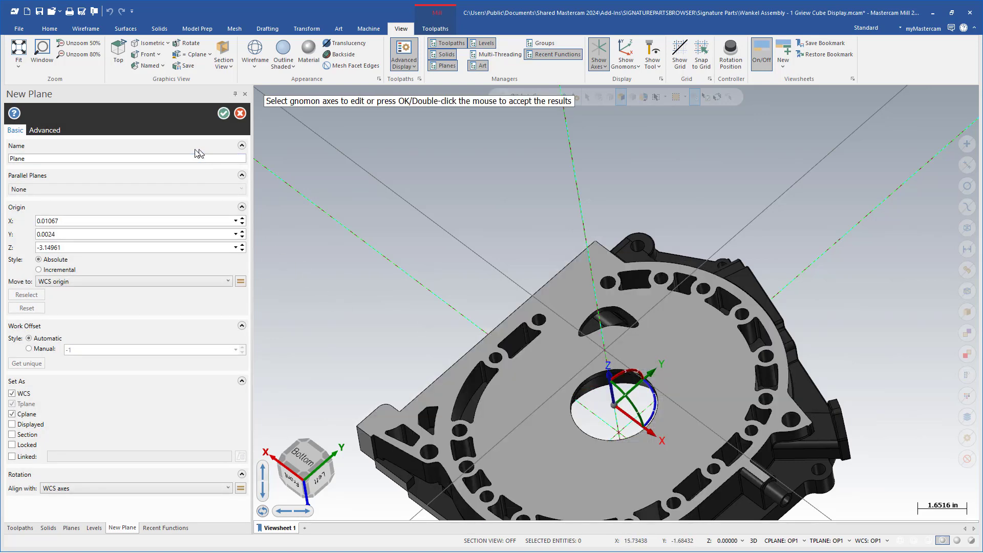
- Name the new plane OP2 and accept it
double_click(153, 158)
type("OP2")
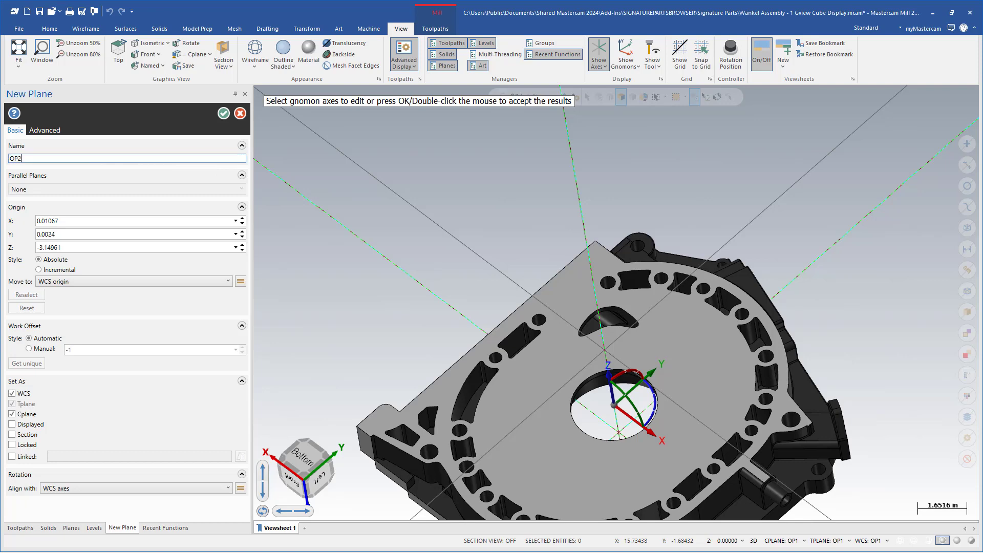
left_click(224, 113)
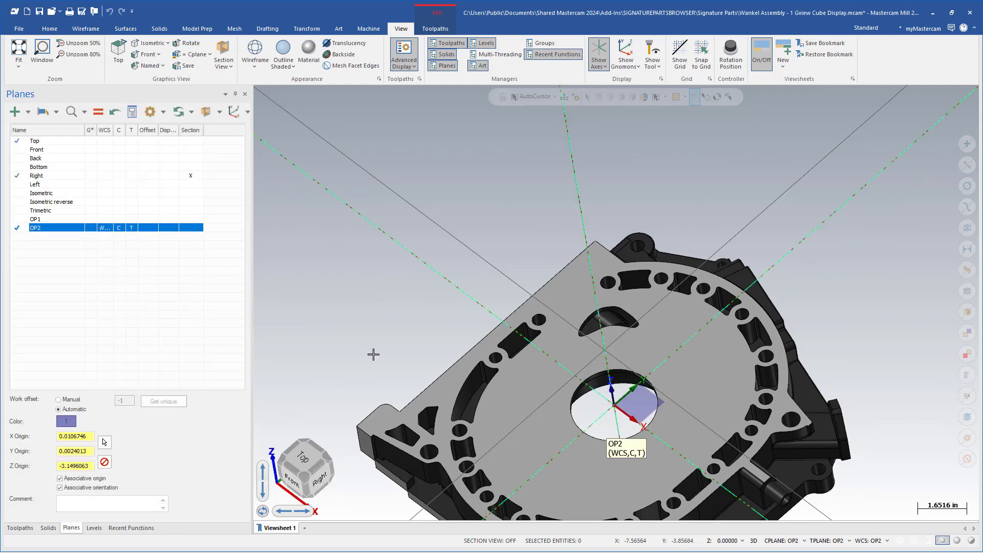
- Step the plate through the cube's Top face, Top/Right edge, Right face, Front/Right edge and Isometric corner relative to OP2
left_click(307, 456)
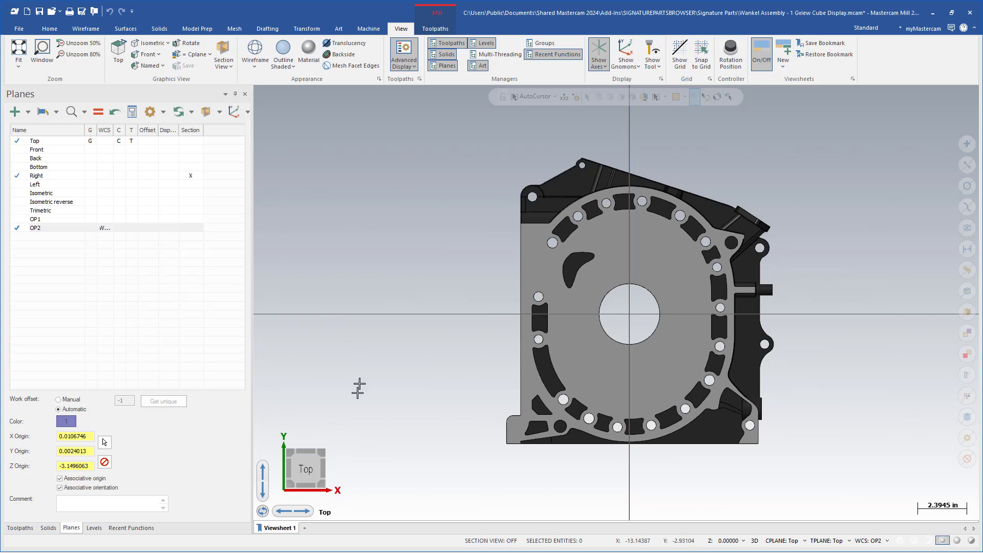
left_click(324, 469)
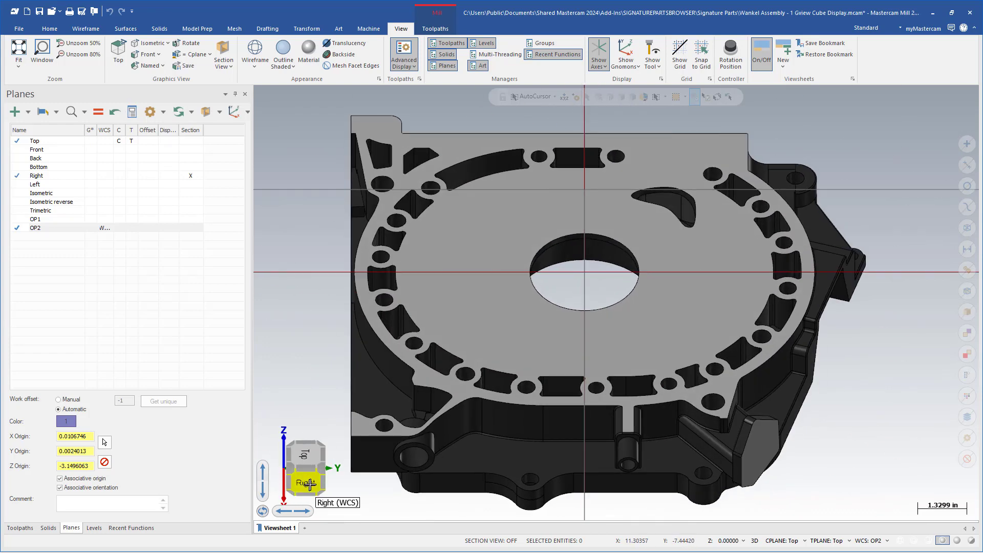
left_click(307, 464)
left_click(291, 469)
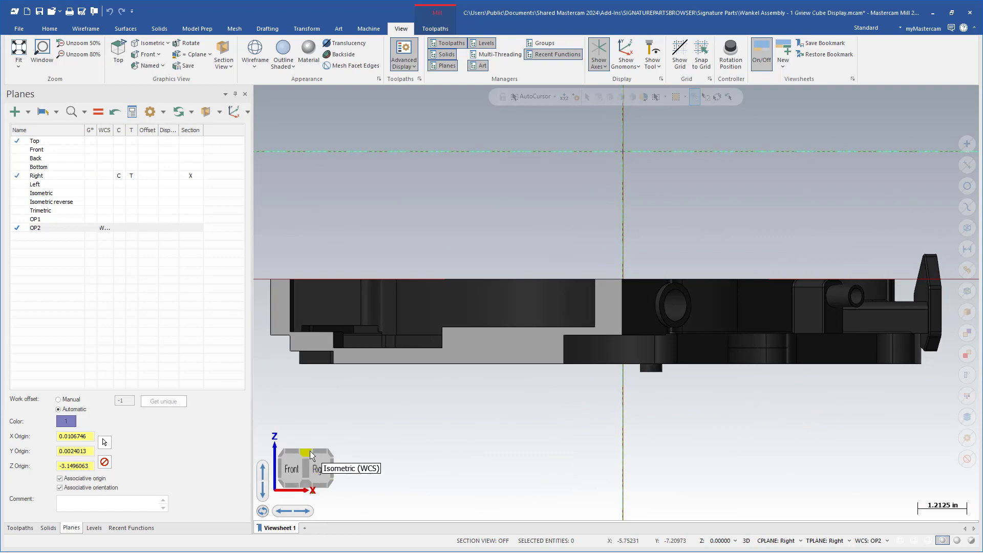
left_click(306, 452)
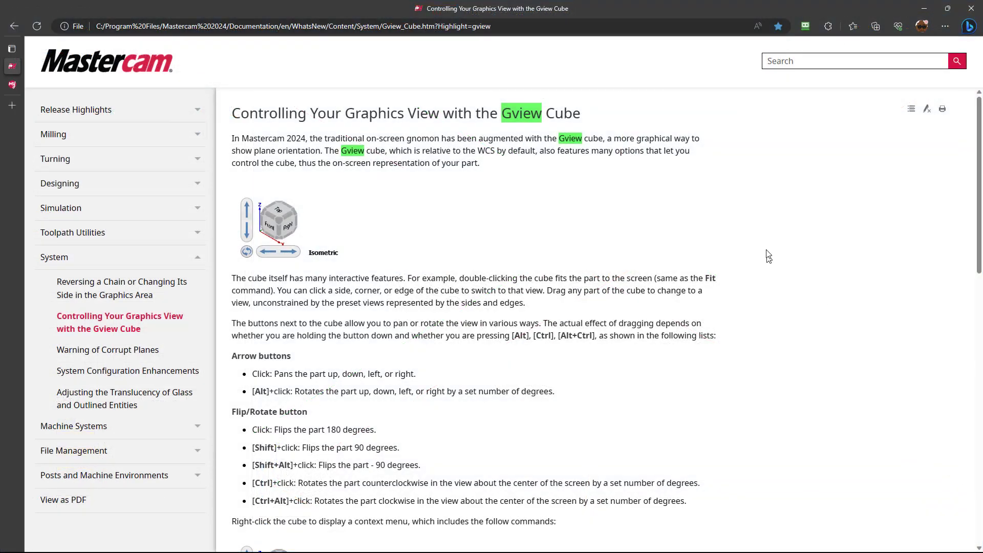
- Switch to the browser, read the favourite page Dynamic OptiRough Improvements, and return to Mastercam
left_click(854, 27)
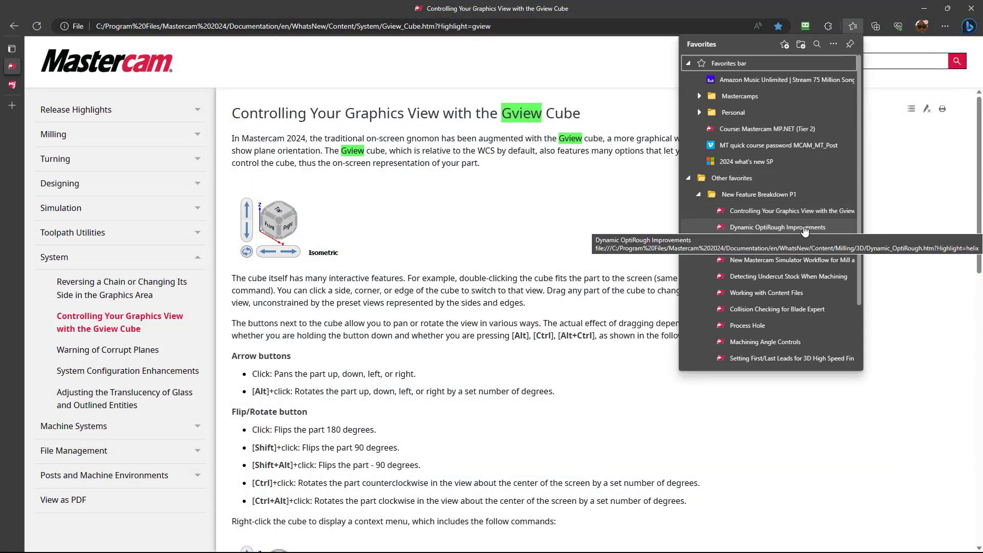
left_click(805, 228)
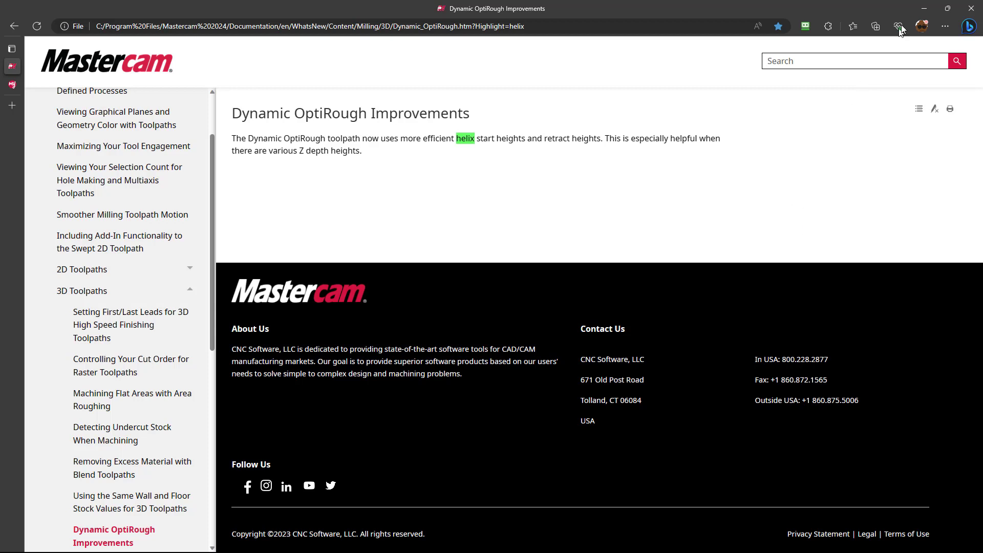
left_click(924, 9)
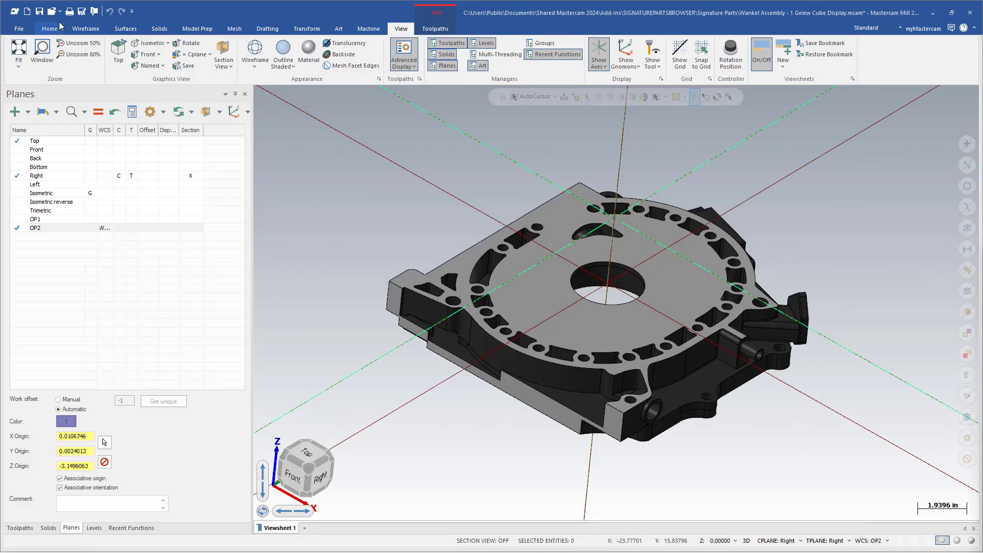
- Search the Signature Parts for "opti" and open Oil Pan - 2 OptiRough Helix
left_click(16, 15)
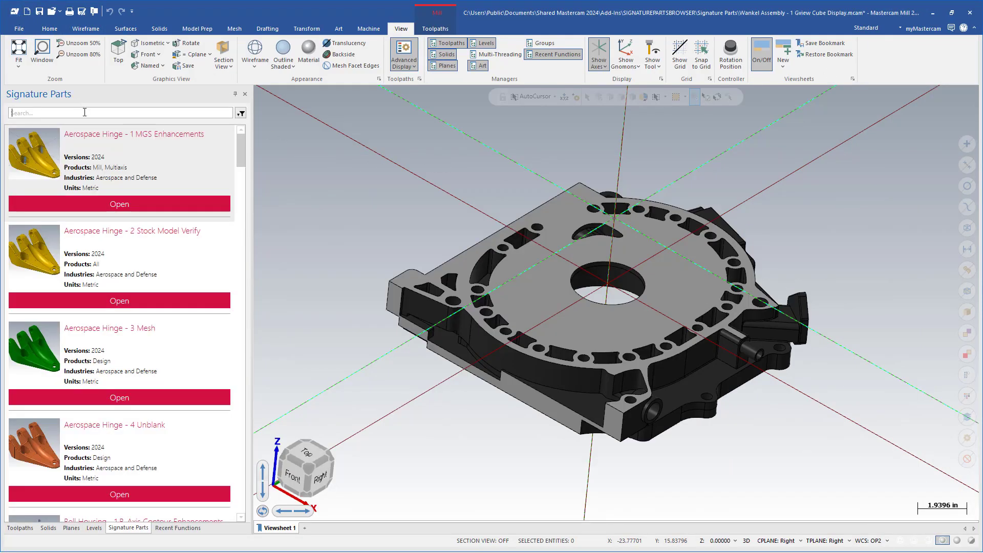
left_click(85, 112)
type("opti")
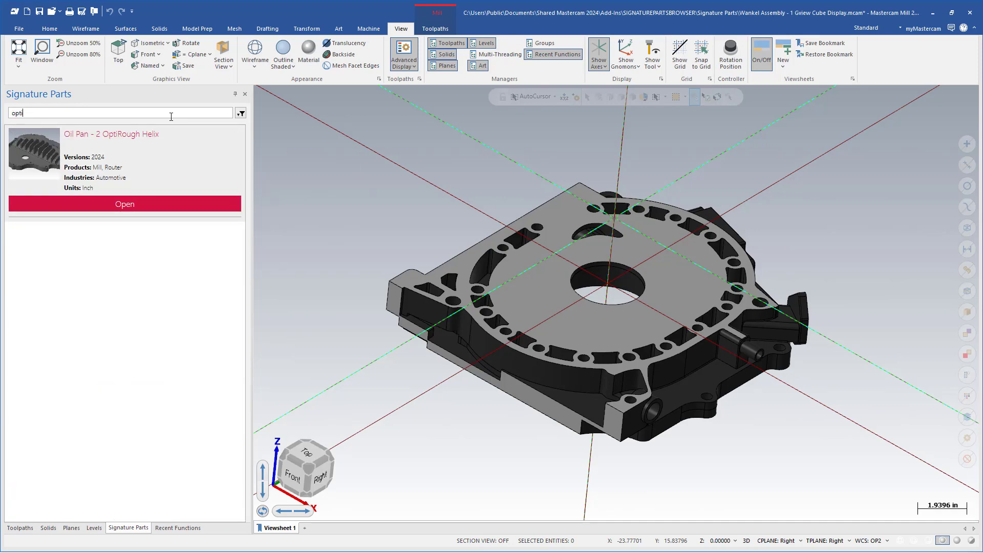
left_click(145, 204)
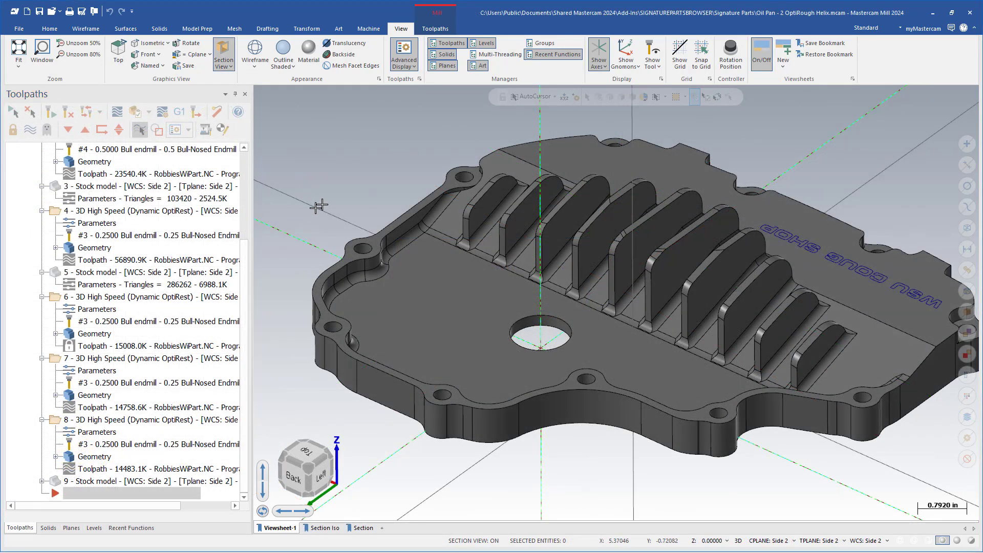
- Examine operations 1 to 5 of the oil pan in sequence, comparing the stock models with the Dynamic OptiRest toolpaths
scroll(245, 277, "up", 4)
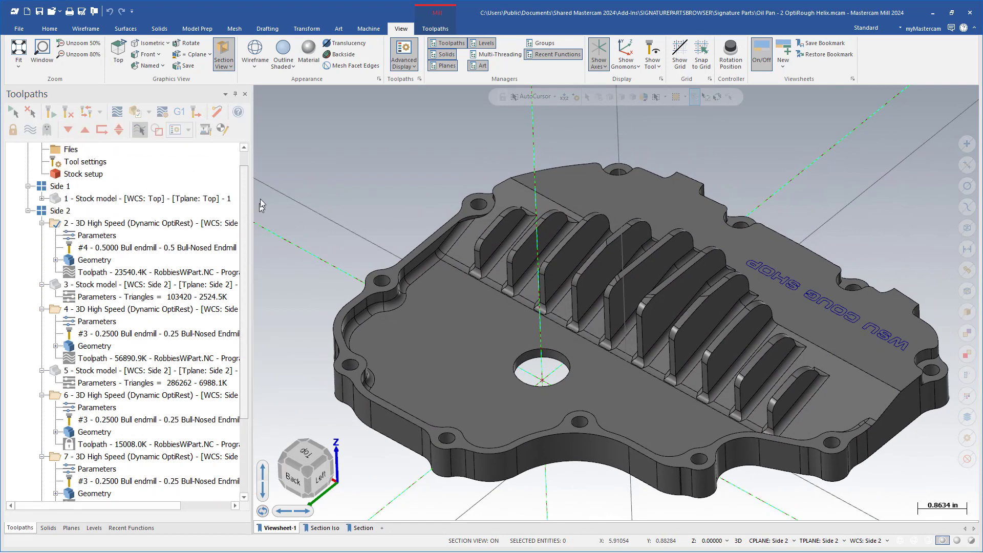
left_click(193, 228)
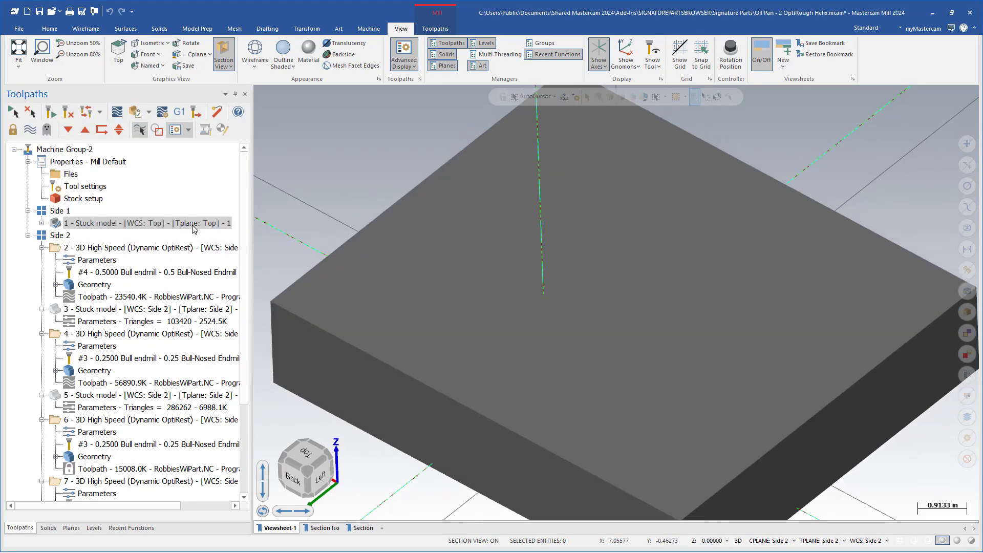
left_click(191, 248)
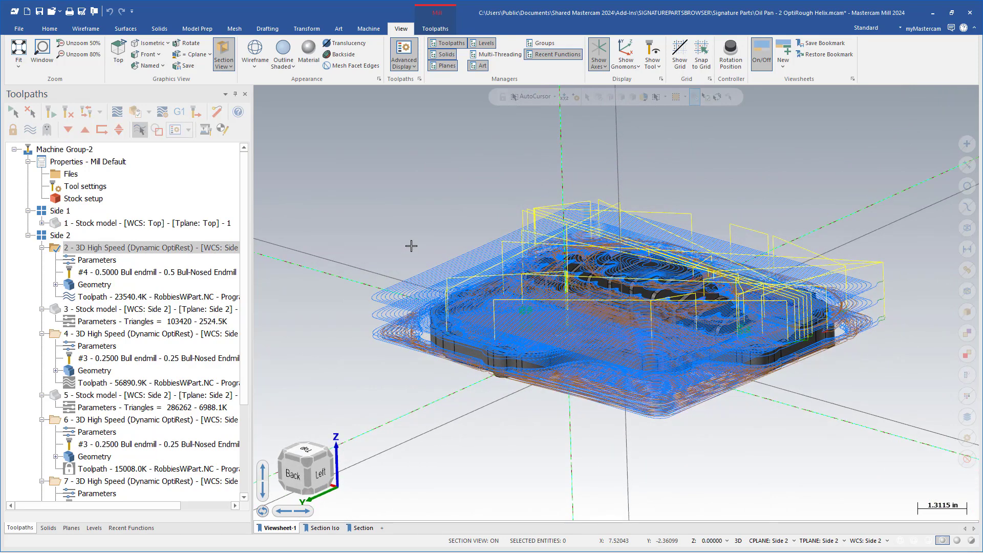
left_click(147, 310)
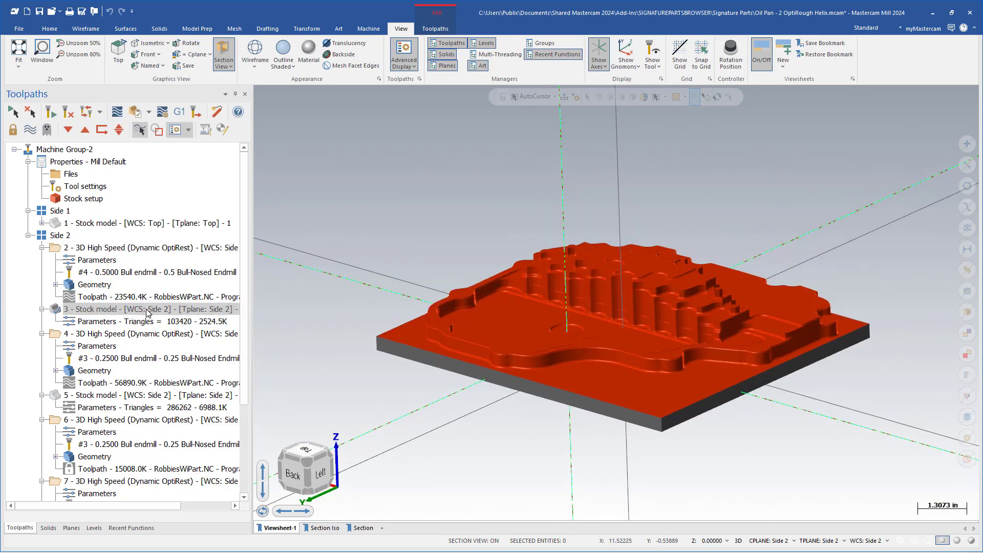
left_click(152, 334)
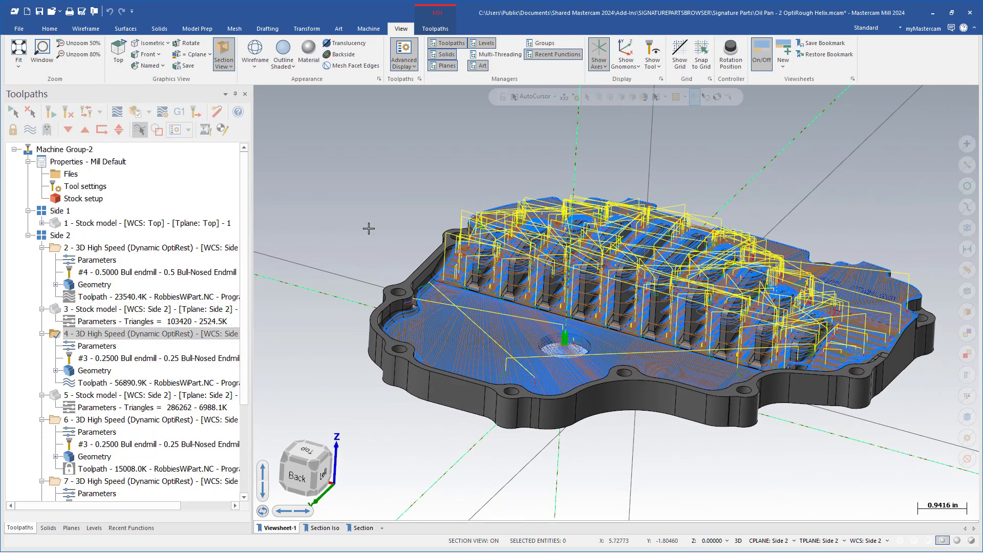
left_click(151, 396)
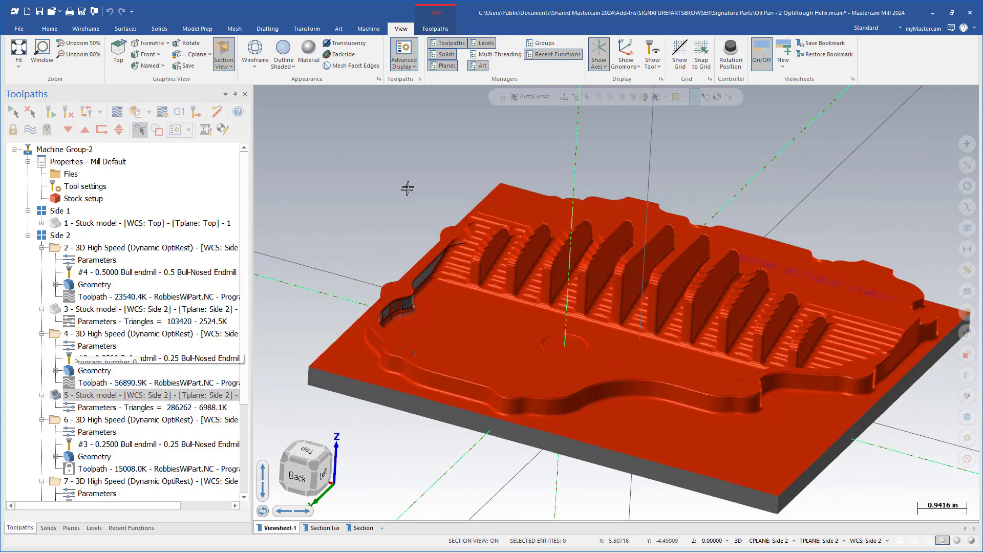
- Inspect the stock left between the fins after operation 5, and examine operation 6's toolpath and helical entries up close
scroll(483, 175, "up", 2)
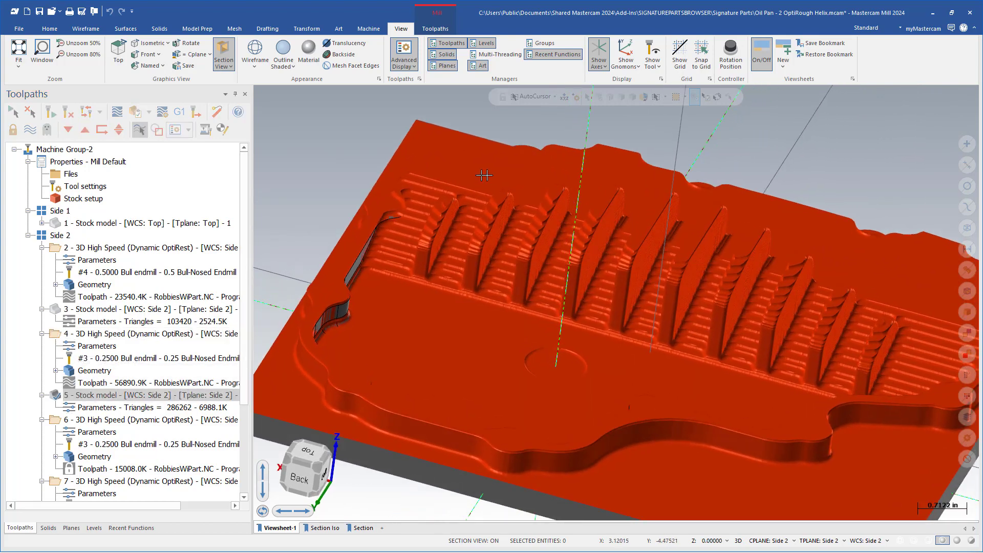
scroll(598, 230, "up", 3)
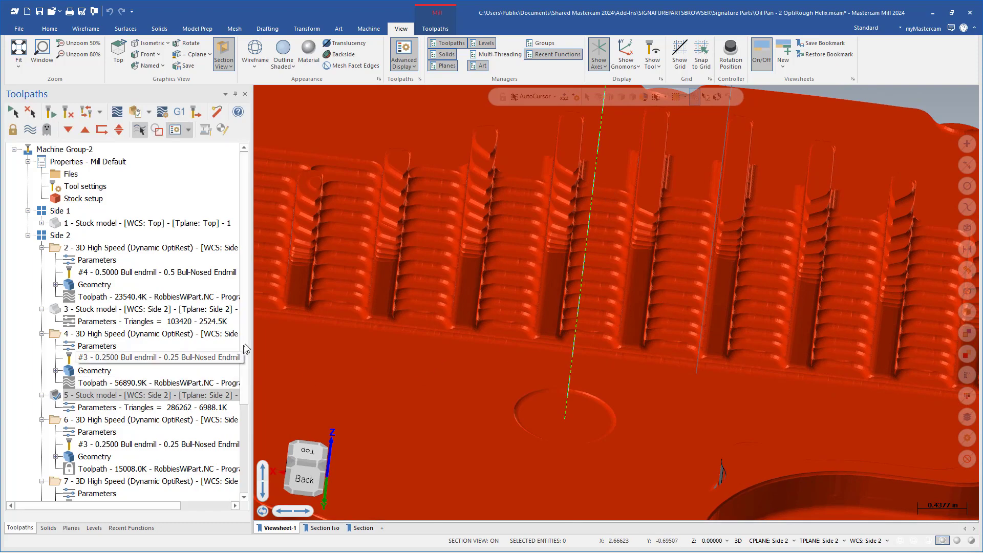
scroll(245, 348, "down", 3)
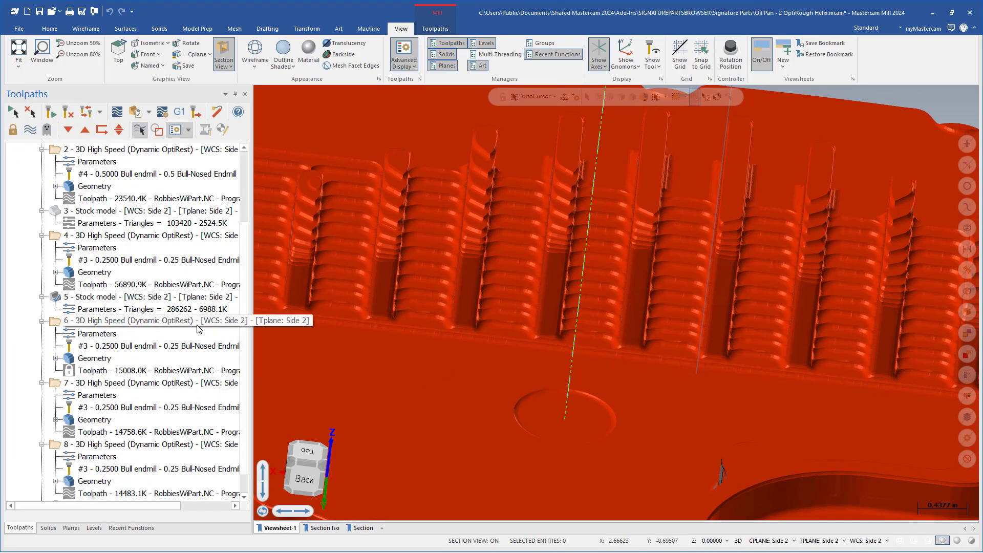
left_click(197, 322)
scroll(527, 382, "down", 3)
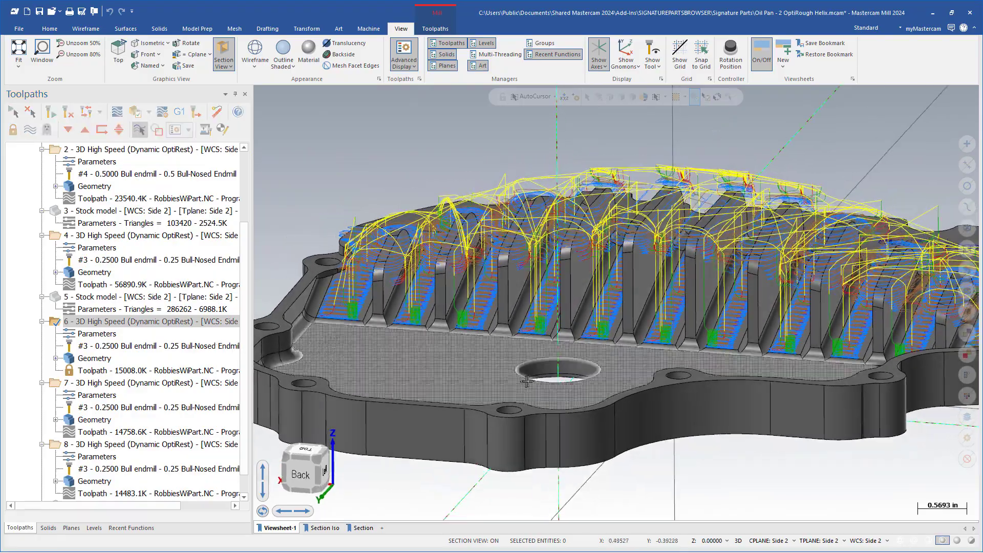
scroll(527, 381, "up", 3)
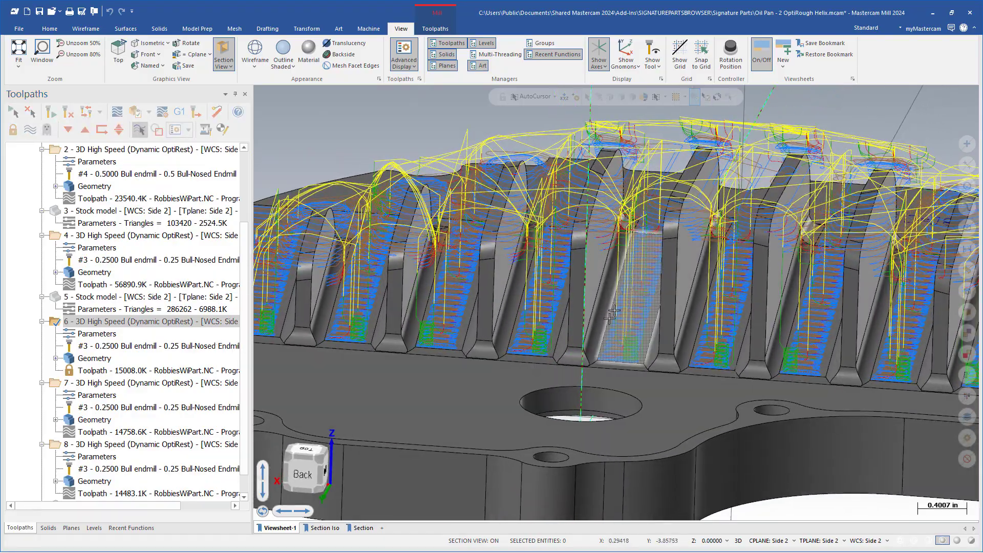
scroll(611, 316, "up", 2)
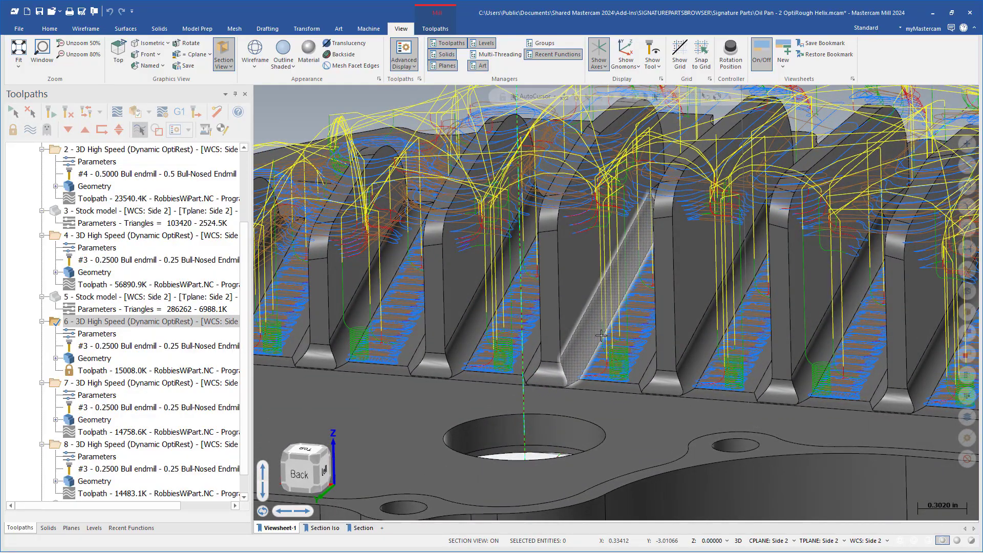
scroll(594, 344, "up", 7)
middle_click_drag(592, 384, 353, 369)
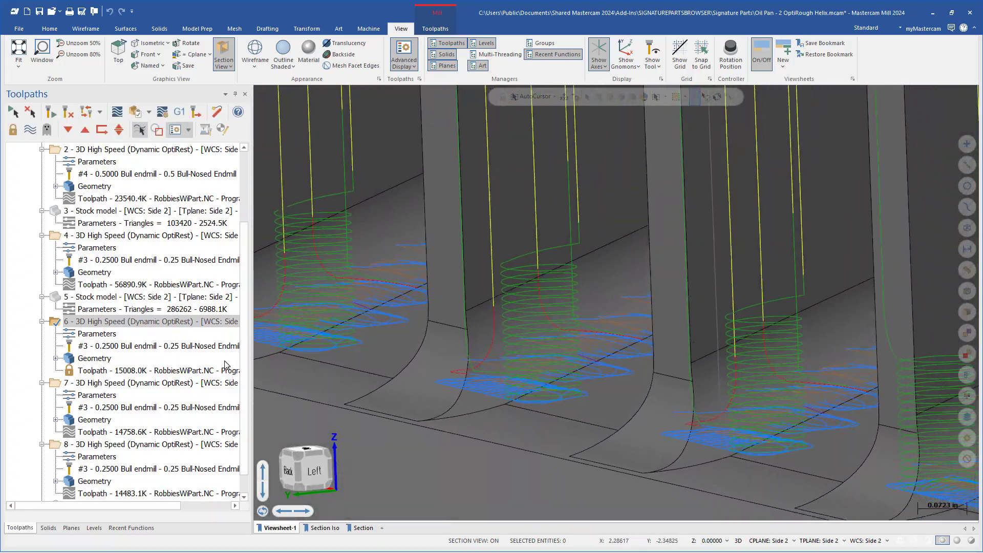
- Check operation 6's helix entries against the operation 5 stock model, and view operations 6 and 7 alternately
left_click(172, 299)
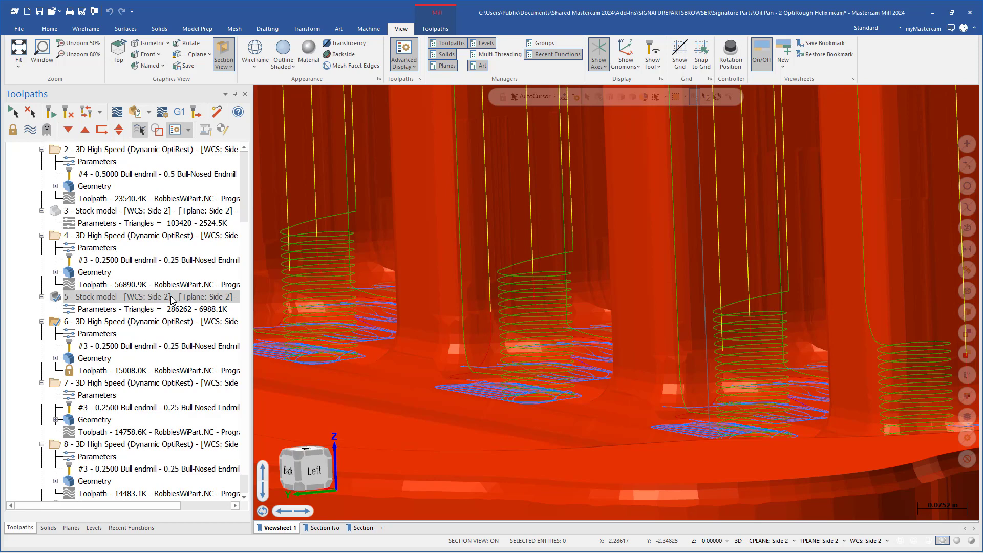
left_click(169, 323)
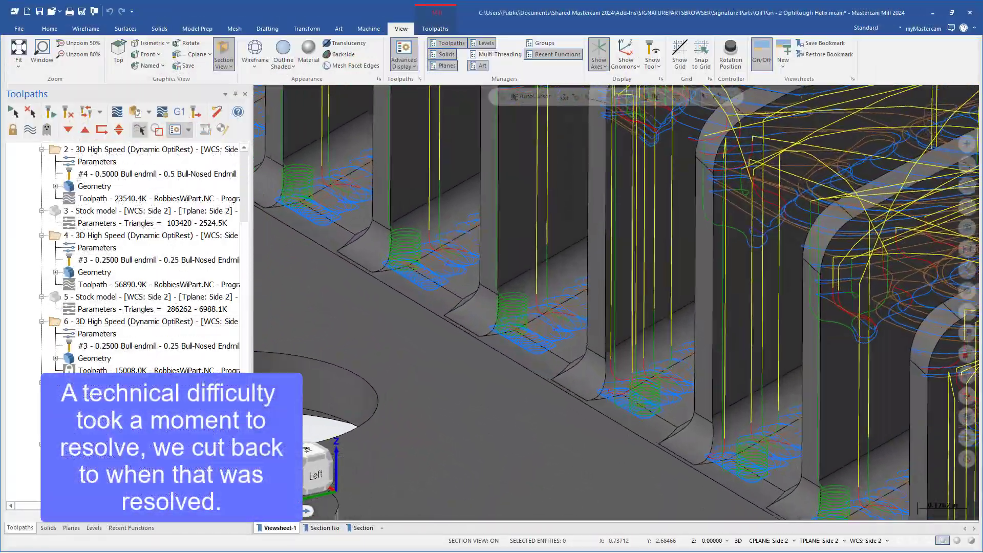
left_click(137, 326)
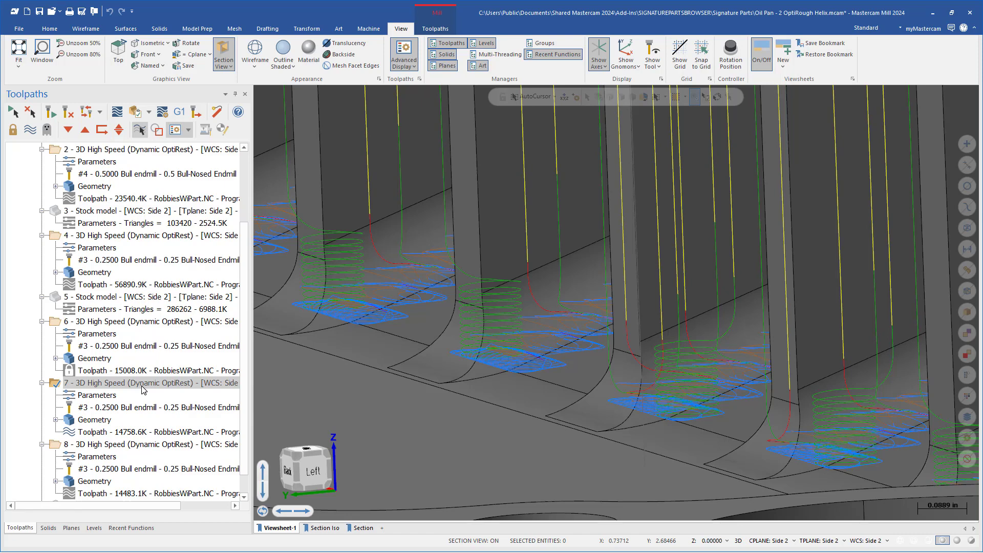
left_click(131, 326)
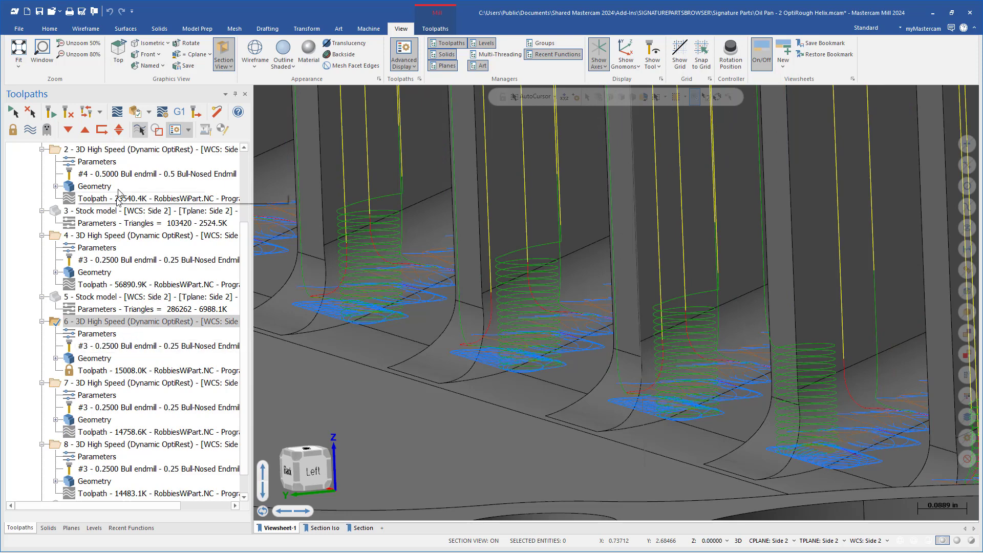
- Load operation 6 and operation 7 in turn into Verify to compare their feed times, closing the simulator after each
left_click(134, 110)
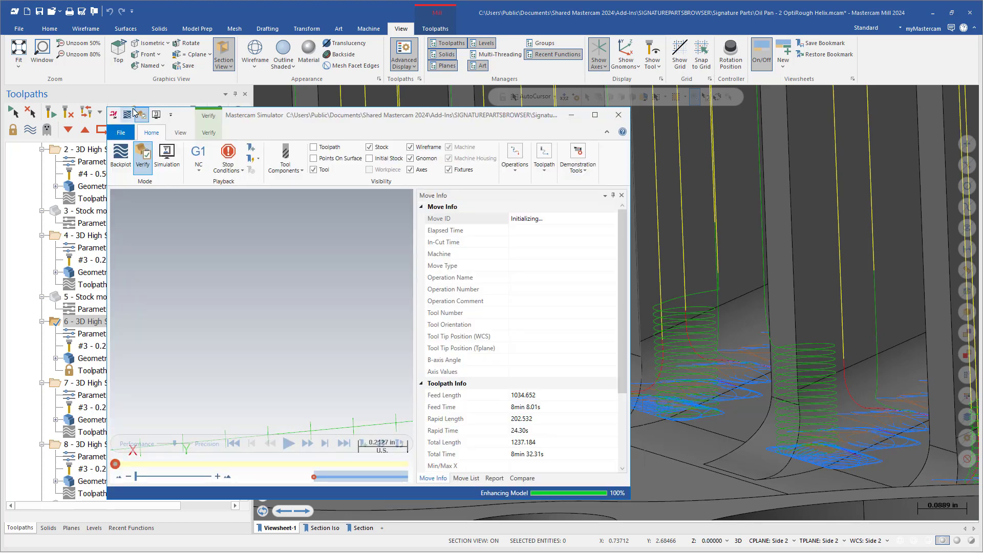
left_click(565, 408)
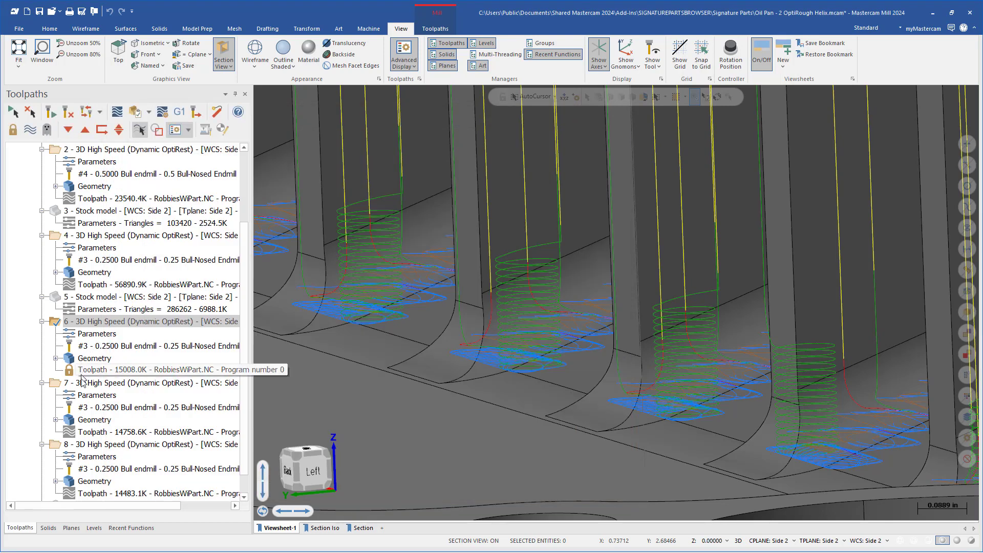
left_click(84, 384)
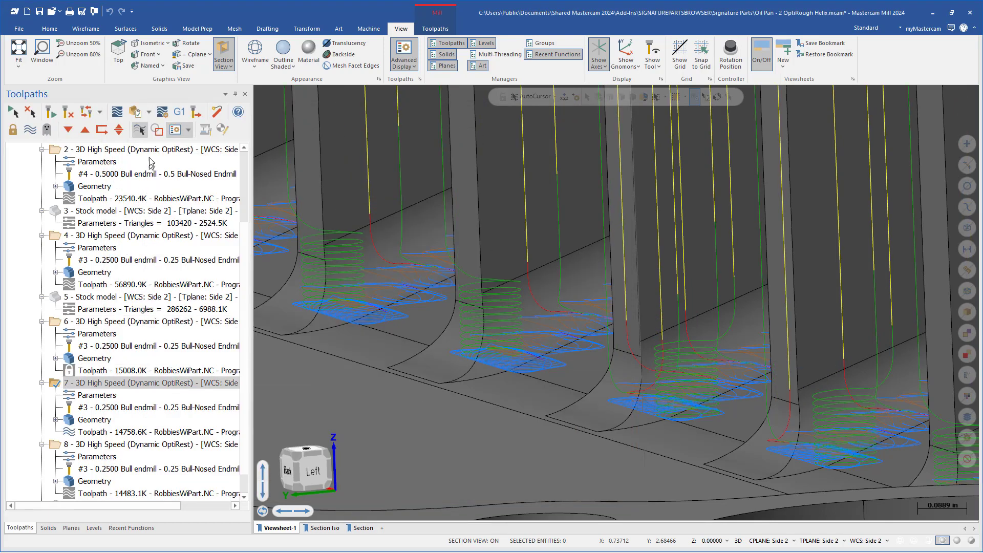
left_click(141, 114)
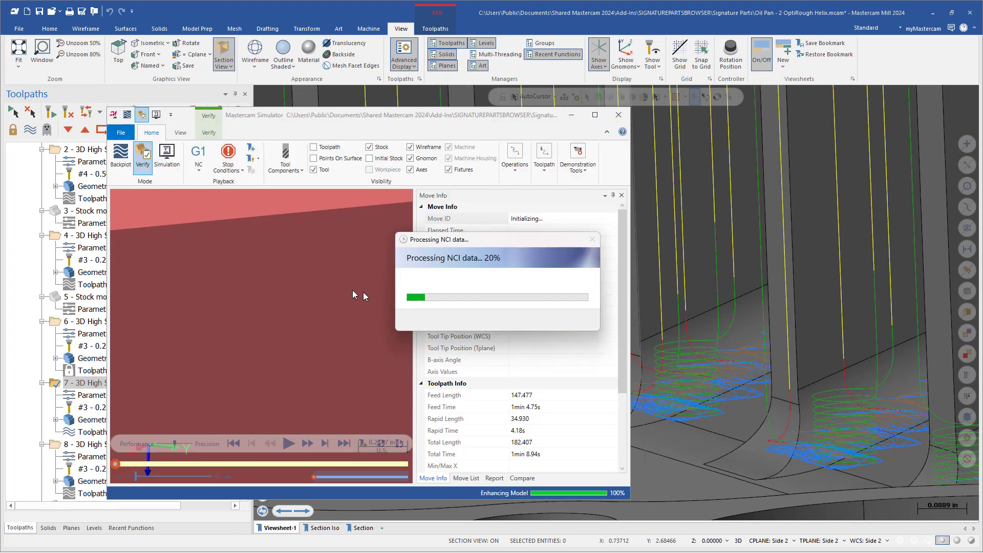
left_click(565, 406)
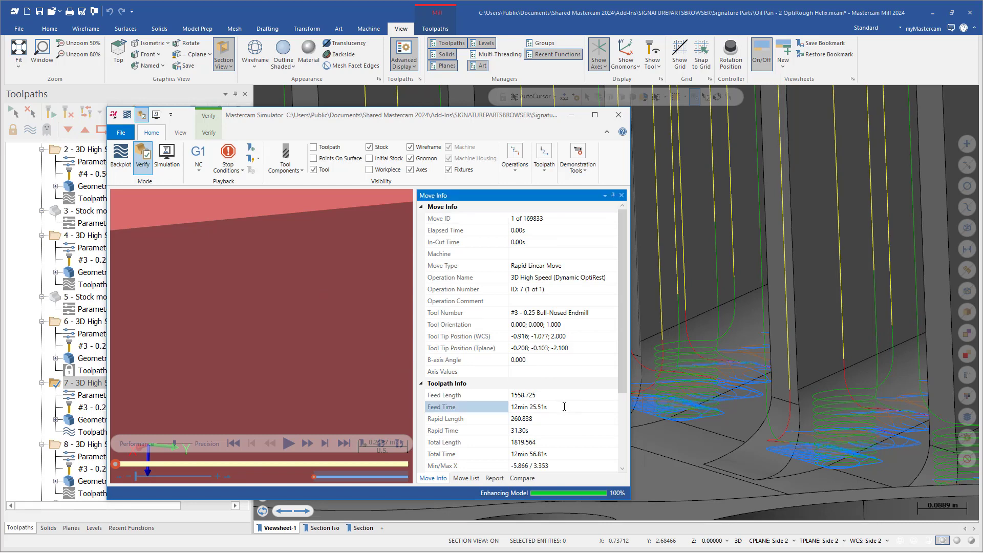
left_click(619, 115)
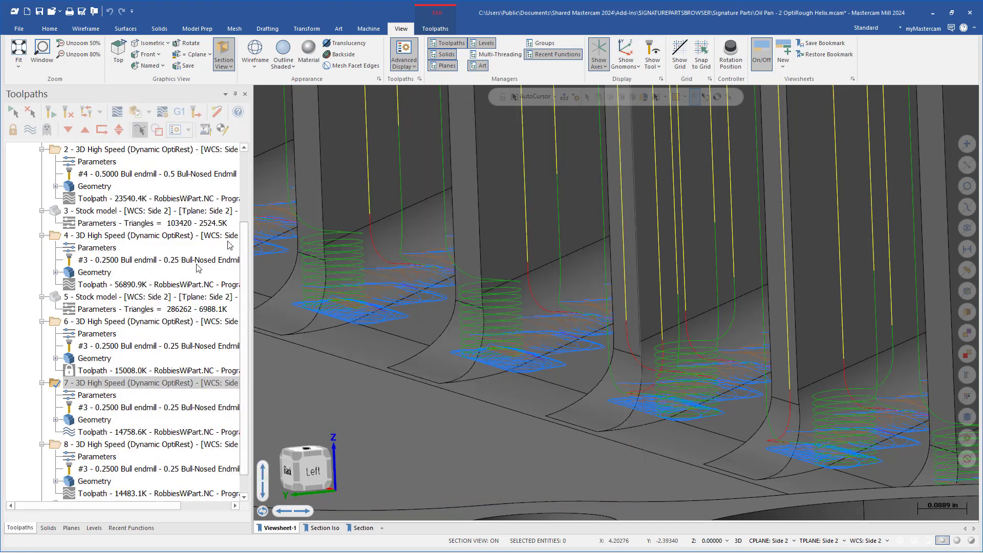
- Compare the height of the helical entries between the fins in operation 6 with those in operation 7
left_click(191, 323)
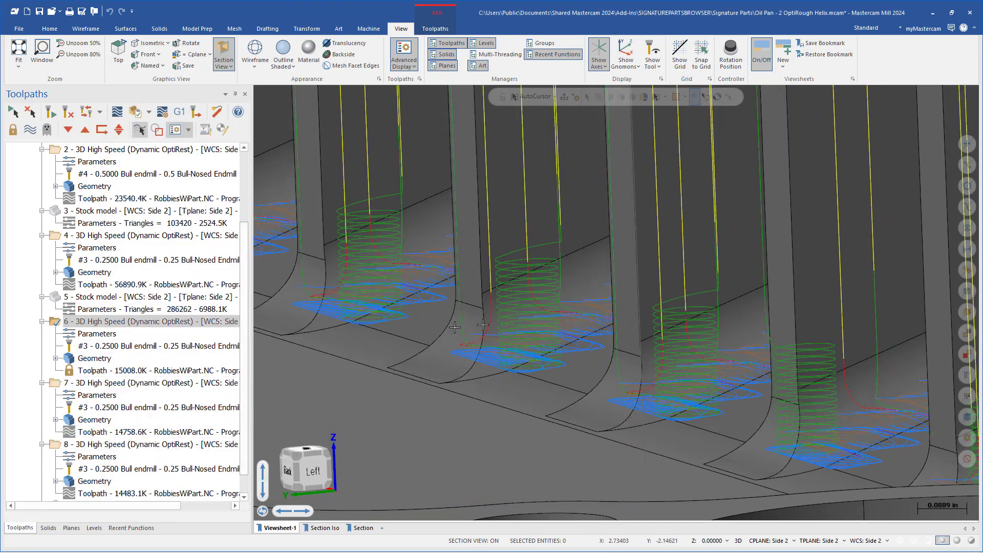
left_click(107, 383)
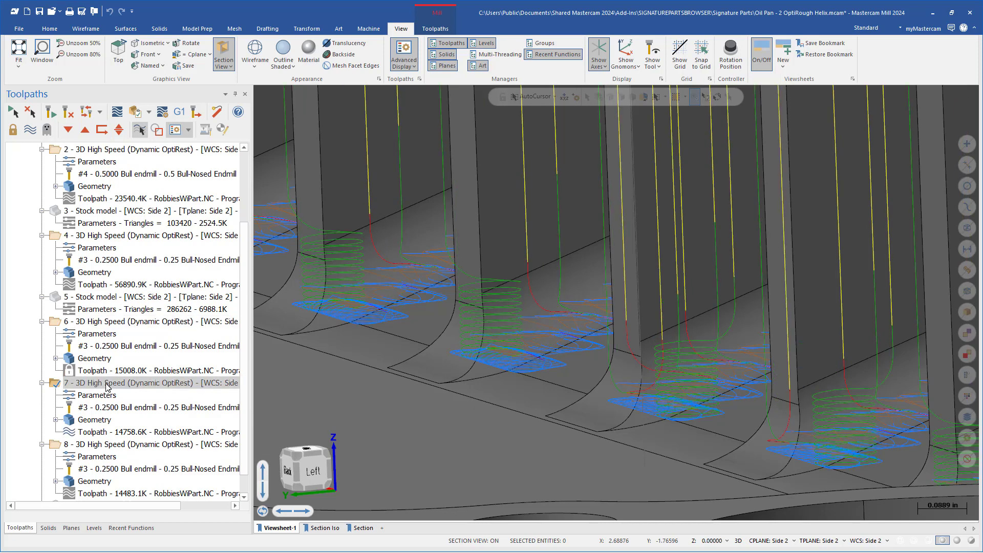
scroll(434, 348, "down", 2)
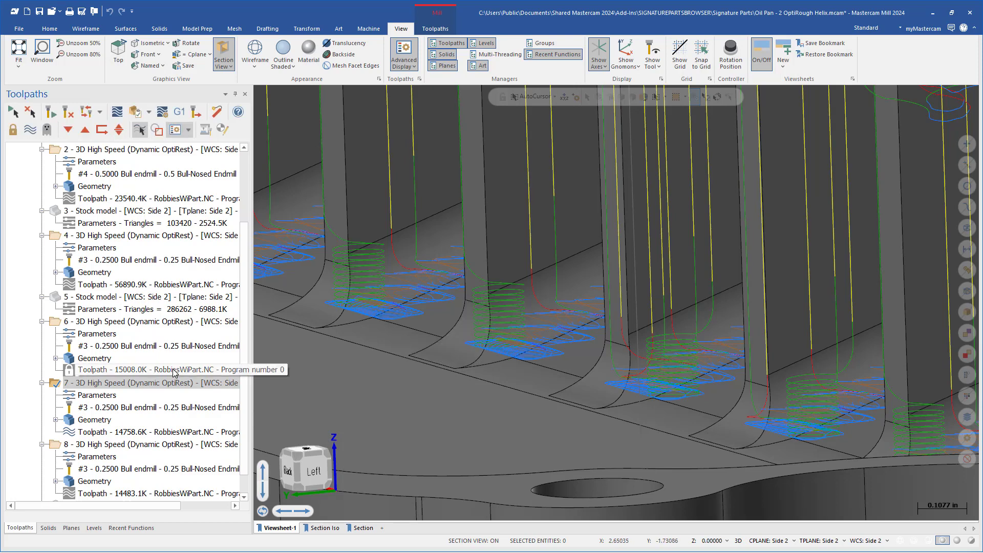
- Inspect the helix Z clearance in operation 7's Entry Motion parameters, and leave the parameters without saving
left_click(115, 398)
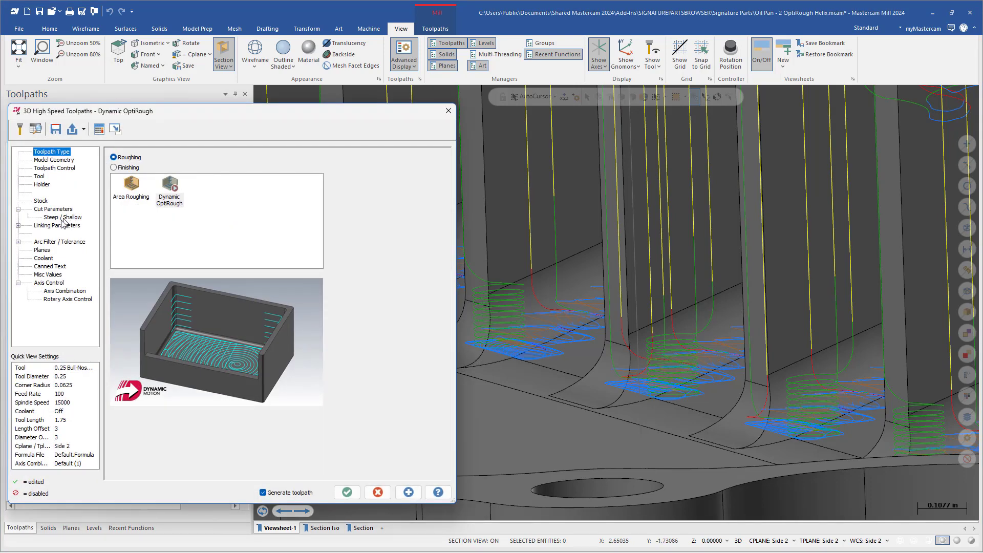
left_click(18, 225)
left_click(63, 234)
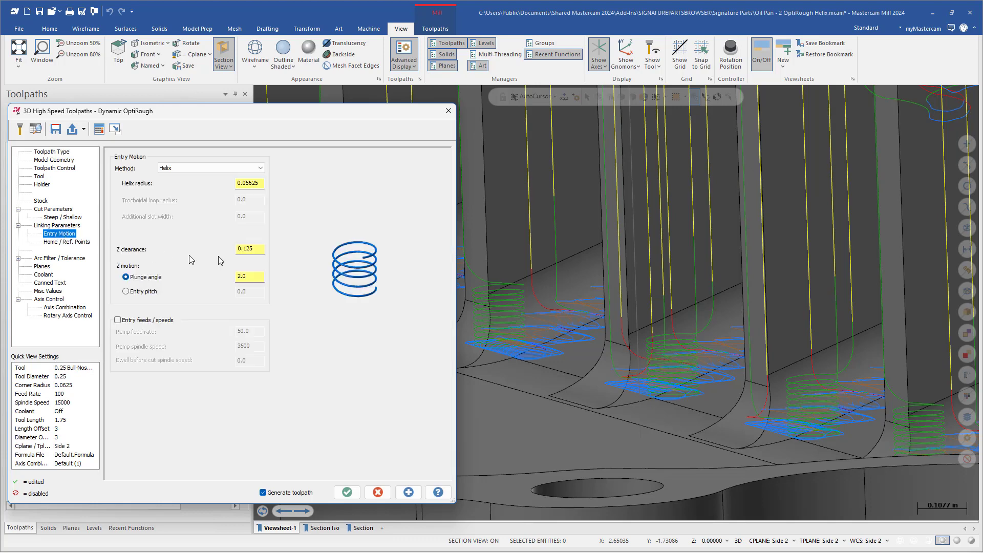
left_click_drag(262, 250, 218, 253)
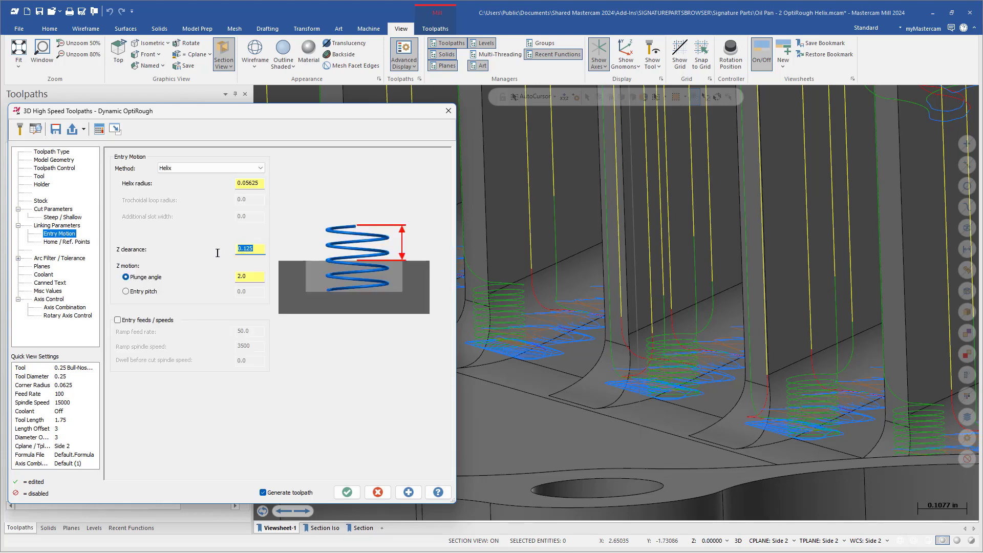
left_click(378, 492)
- Display operation 8's toolpath and inspect the Z clearance in its Entry Motion parameters, discarding any changes
left_click(113, 444)
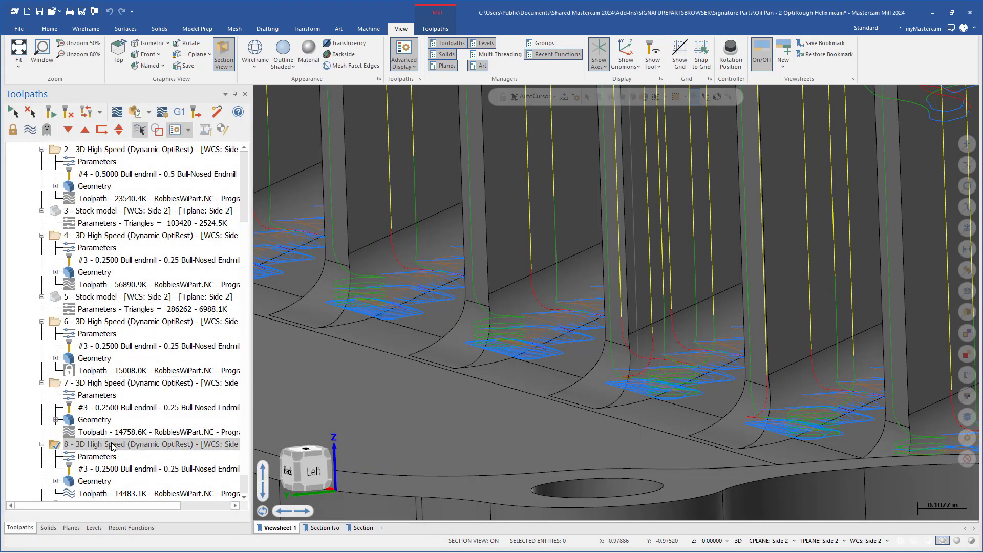
left_click(97, 456)
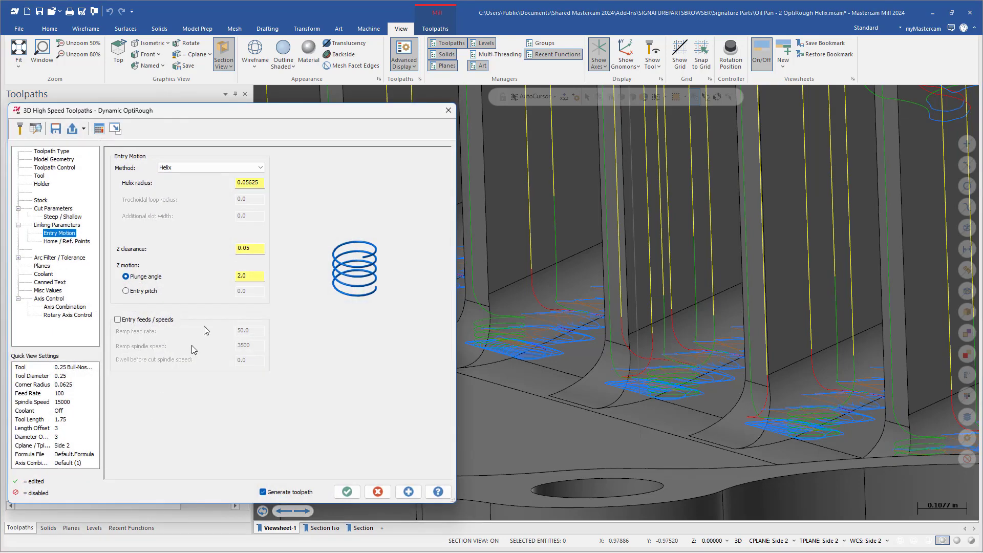
left_click(375, 493)
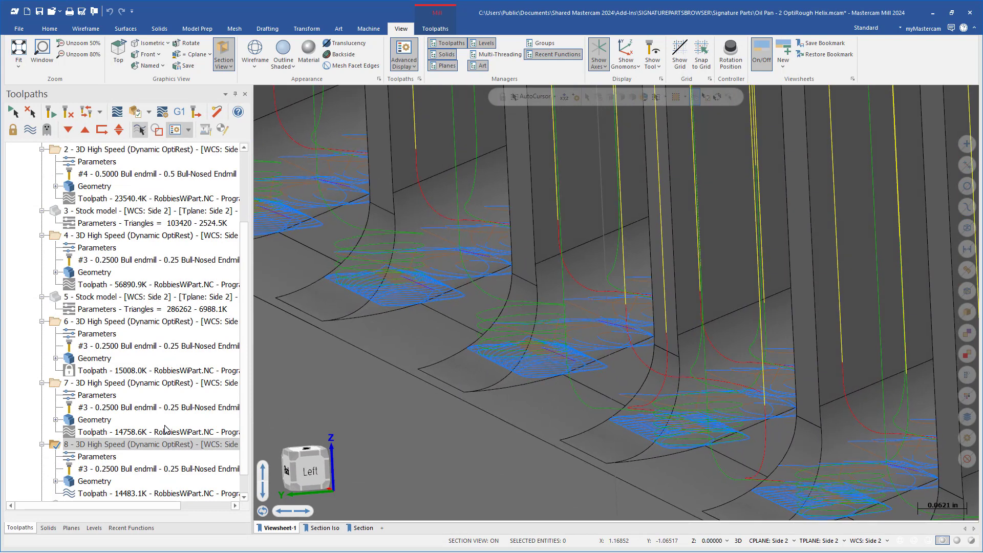
- Examine operation 8's toolpath and helix entries across the fins, checking them against the operation 5 stock model
left_click(148, 296)
scroll(538, 430, "down", 8)
middle_click_drag(532, 420, 581, 408)
scroll(582, 409, "up", 4)
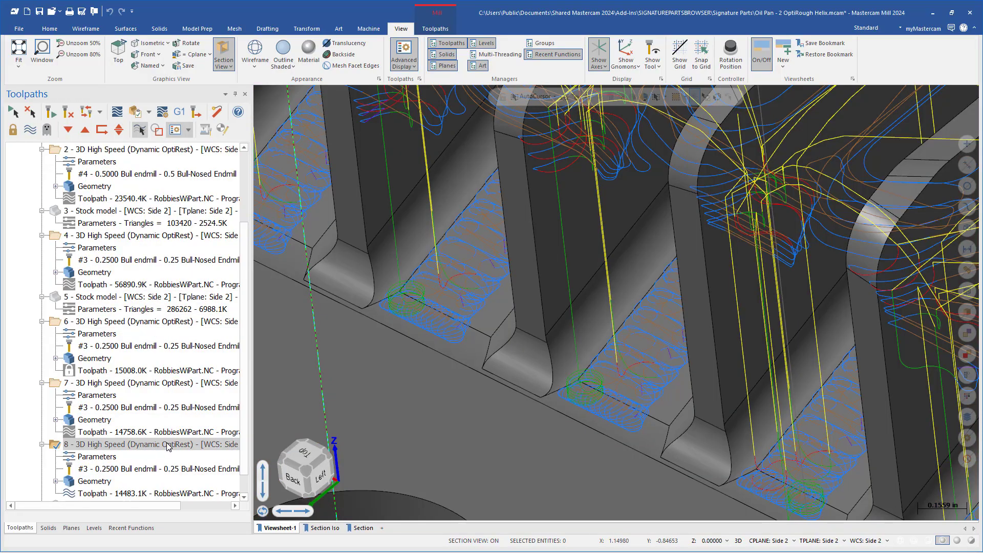
left_click(170, 444)
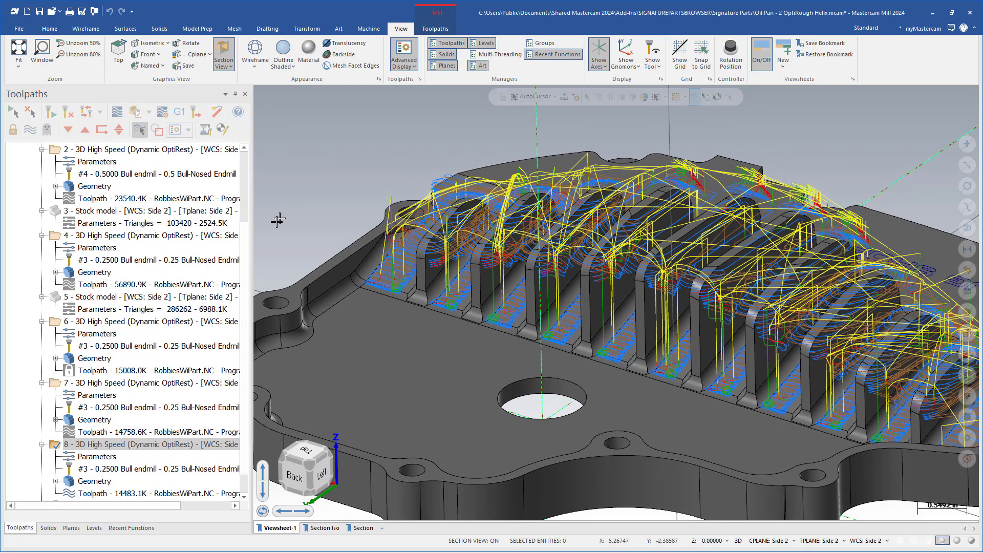
scroll(240, 273, "down", 1)
scroll(239, 273, "up", 8)
scroll(239, 273, "down", 8)
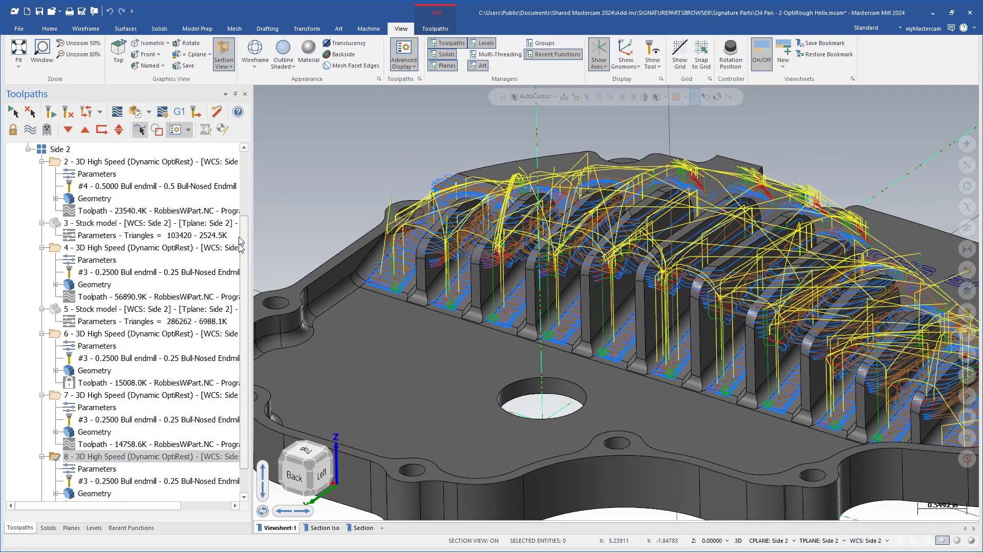
left_click(144, 484)
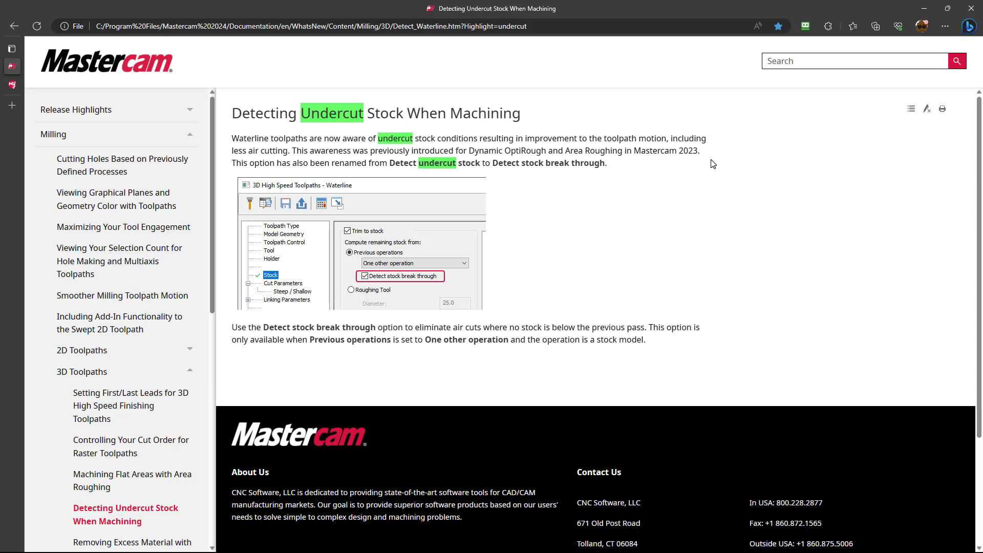
- Highlight the What's New text on the Detect stock break through option, and load Surgical Bracket - 1 Waterline Detect Breakthrough in Mastercam, switching only units to millimeters
left_click_drag(362, 163, 628, 174)
left_click(629, 175)
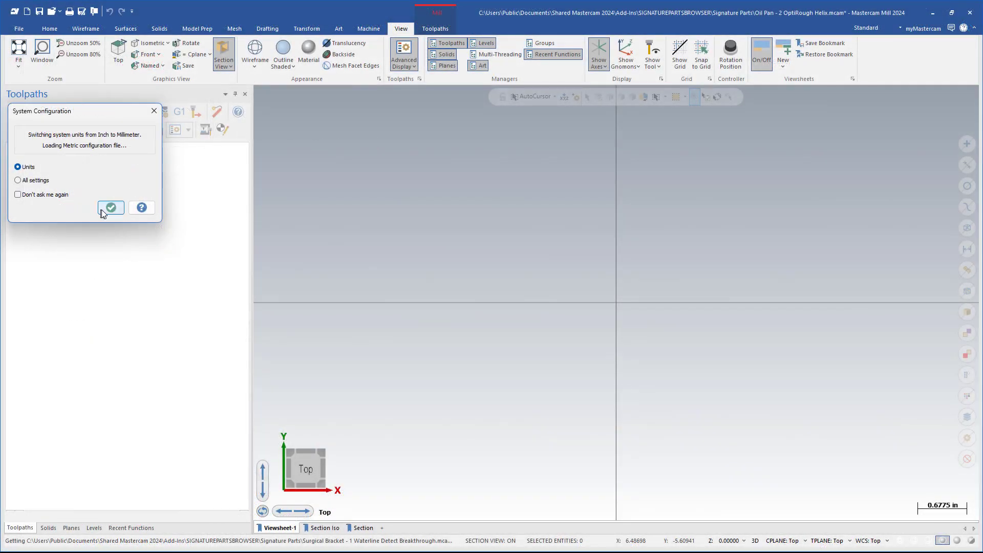
left_click(109, 207)
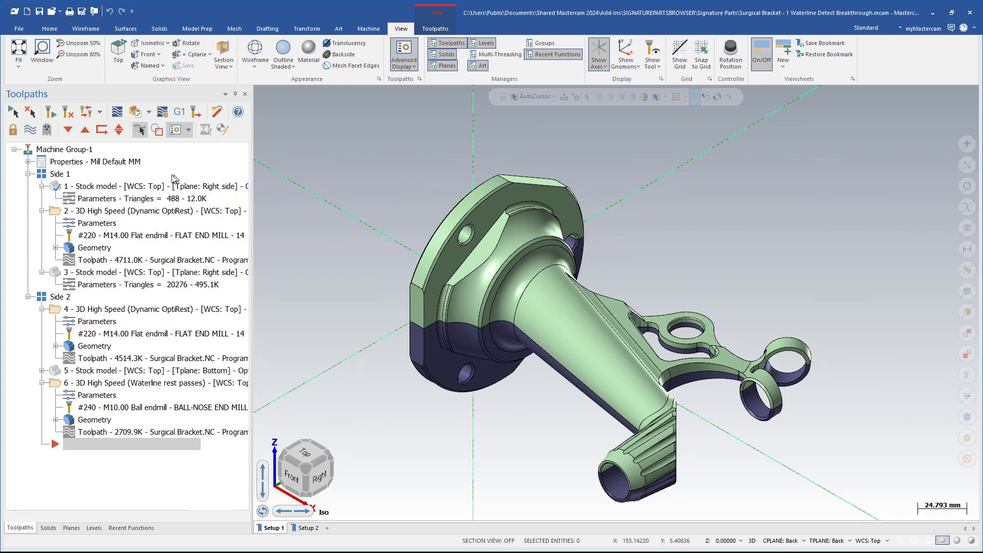
- Examine the Side 1 operations of the surgical bracket: the initial stock model, the Dynamic OptiRest toolpath and the resulting stock model
left_click(160, 191)
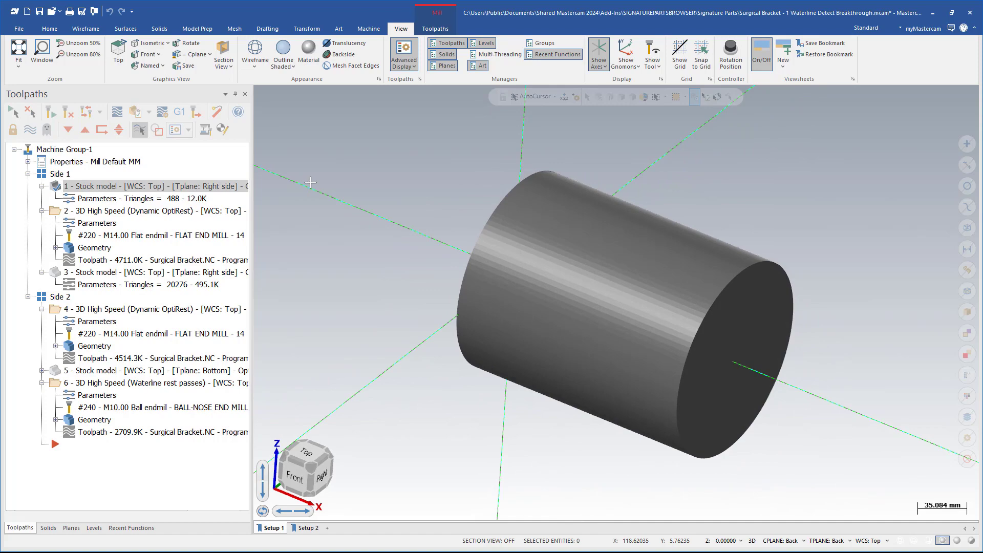
left_click(231, 212)
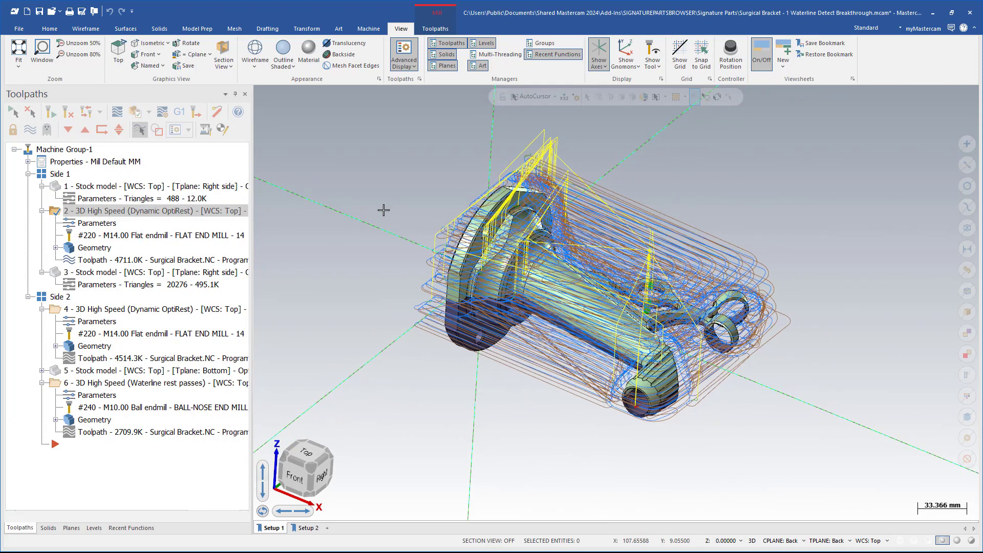
left_click(154, 272)
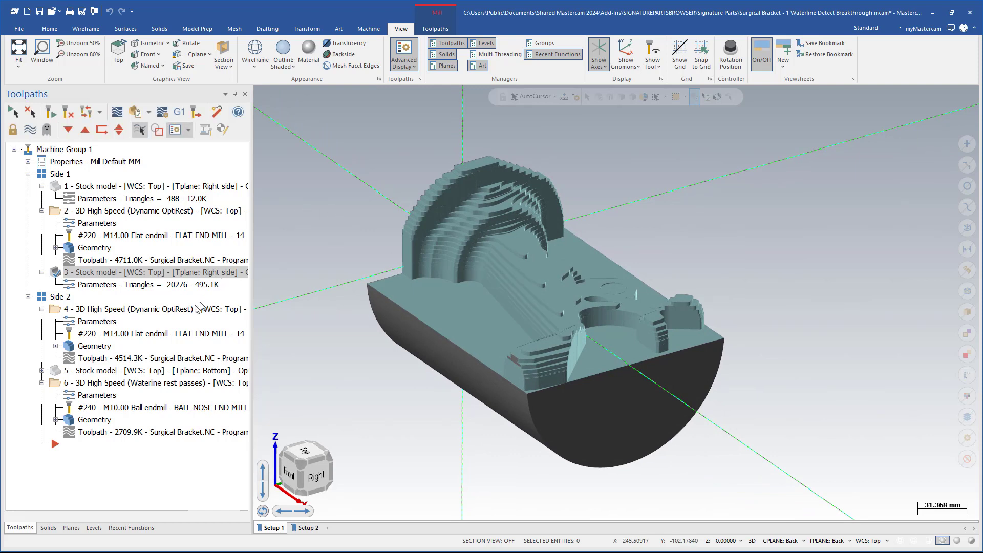
- Examine the Side 2 operations of the surgical bracket: the Dynamic OptiRest toolpath, its resulting stock model and the Waterline rest passes toolpath
left_click(128, 309)
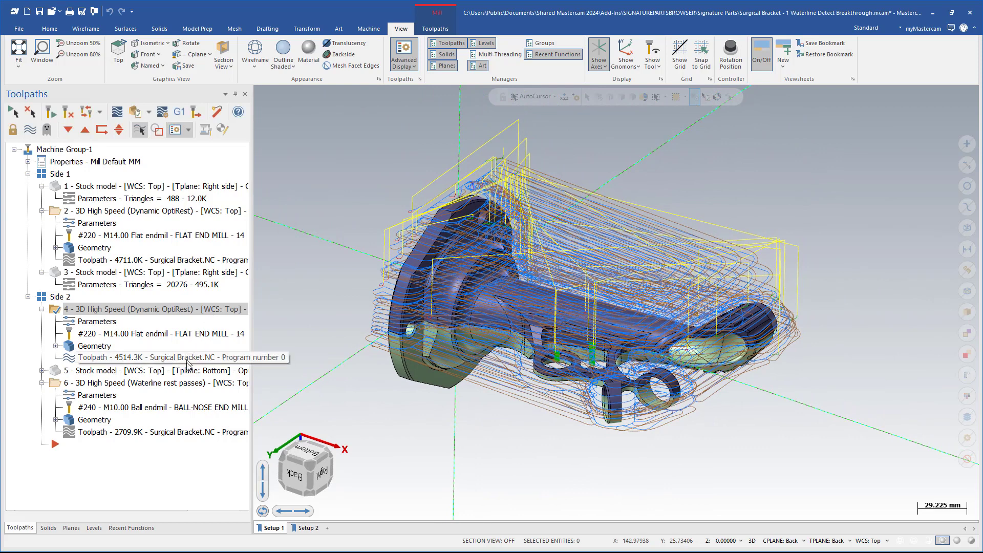
left_click(133, 370)
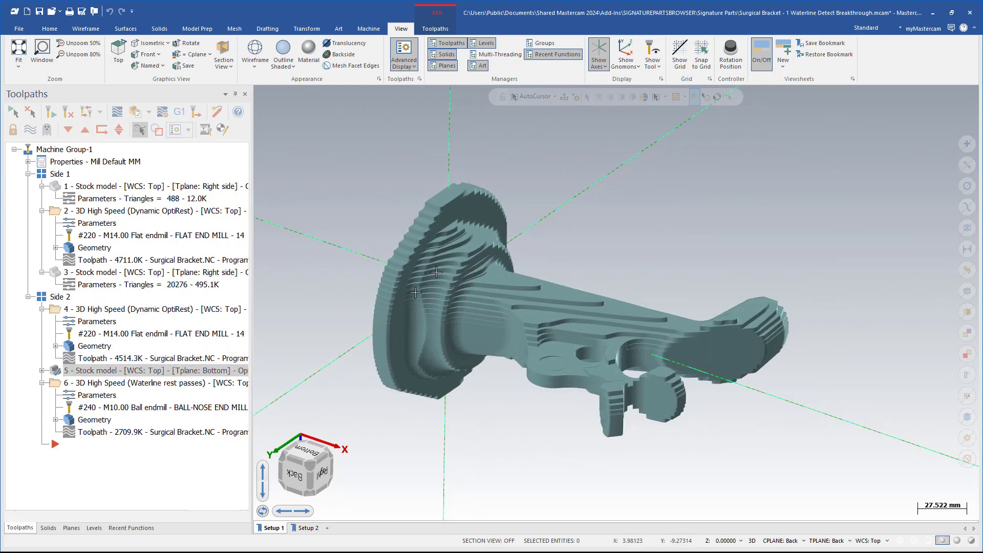
middle_click_drag(615, 311, 605, 290)
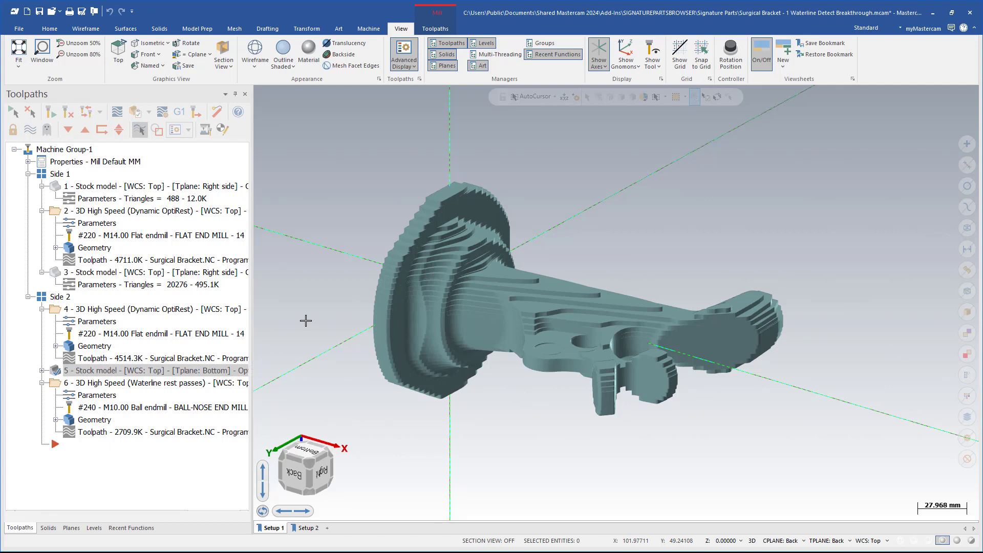
left_click(154, 383)
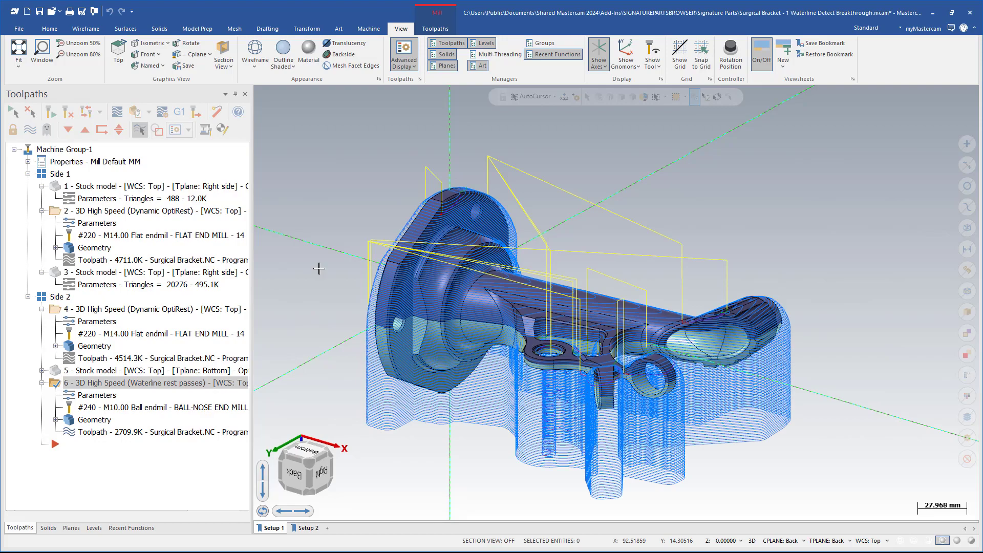
middle_click_drag(319, 269, 329, 297)
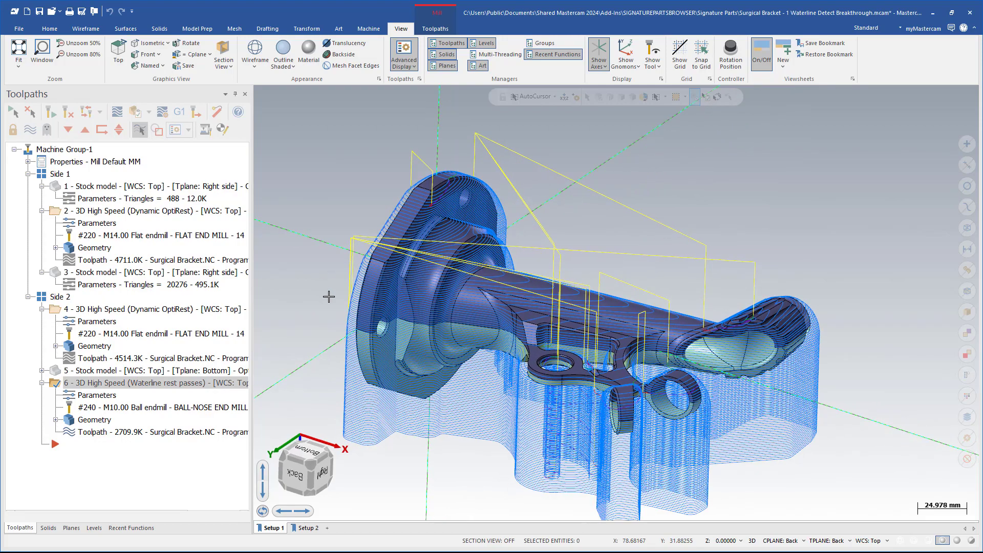
- Review the Stock parameters of Waterline operation 6, including the previous-operation source, and discard any changes
left_click(98, 395)
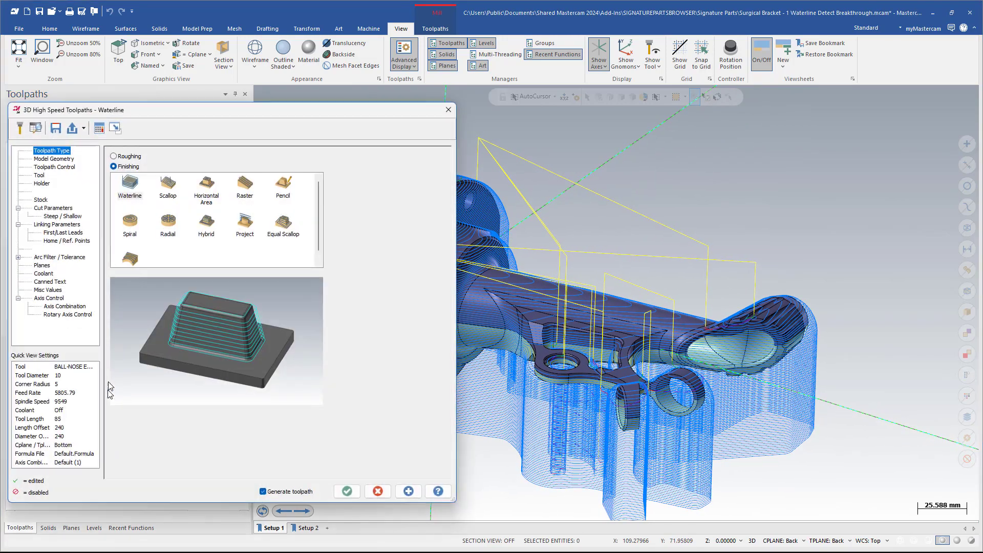
left_click(41, 200)
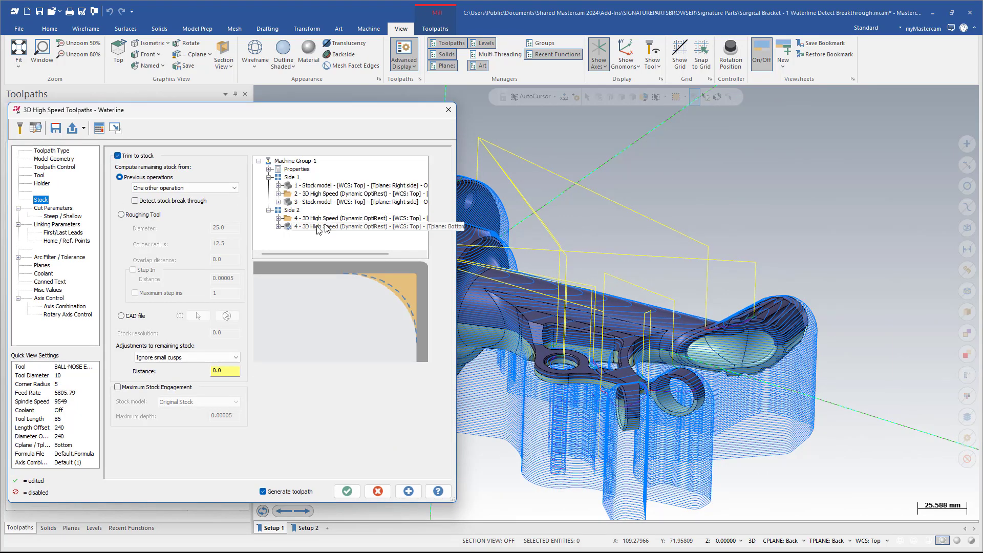
left_click(378, 491)
- Inspect operation 6's Waterline passes below the bracket, comparing them with the operation 5 stock model
middle_click_drag(422, 350, 763, 502)
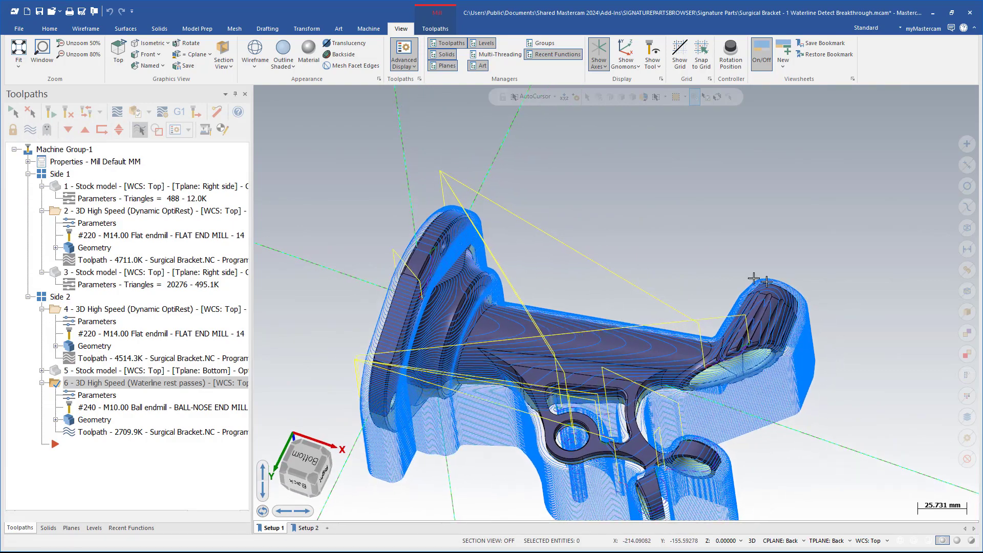
middle_click_drag(469, 292, 451, 289)
left_click(153, 370)
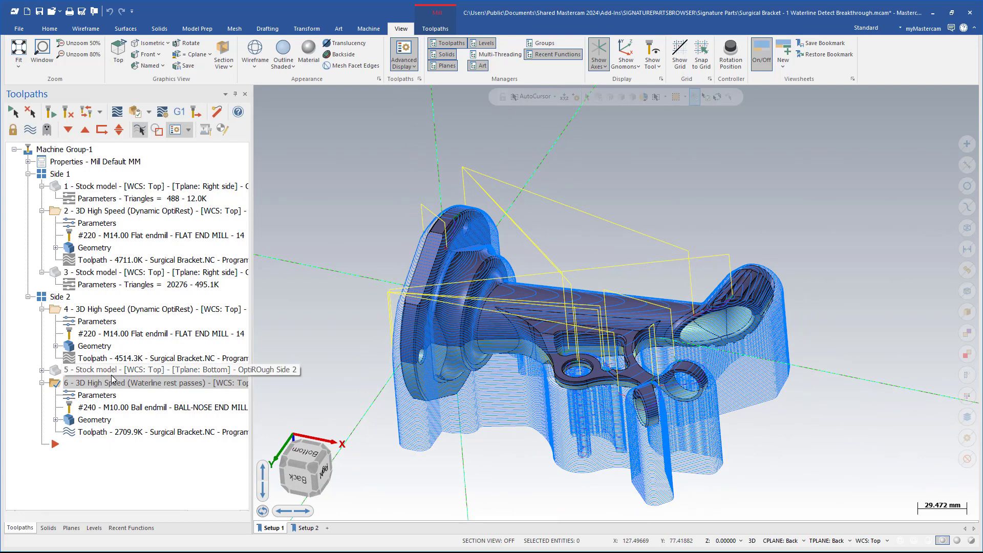
middle_click_drag(486, 492, 275, 379)
left_click(185, 383)
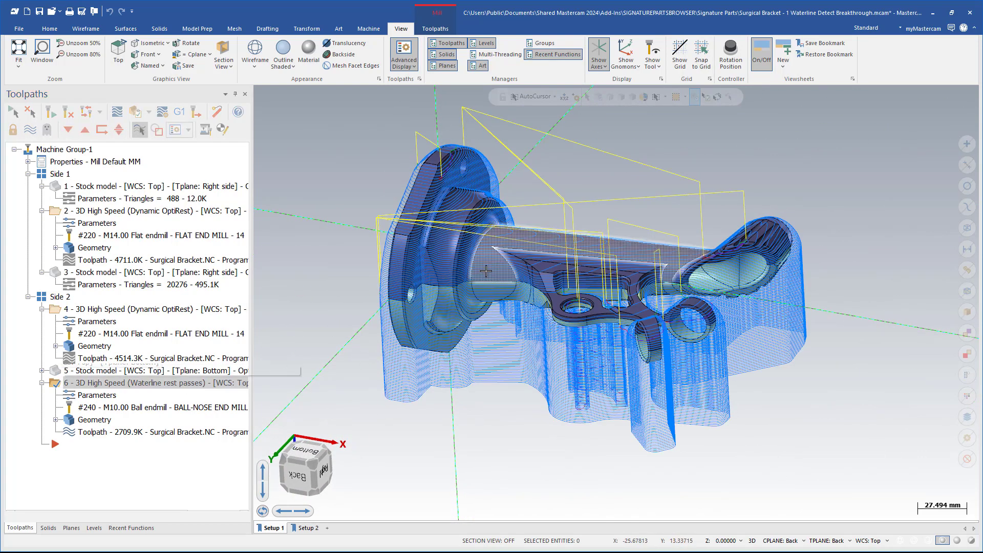
middle_click_drag(470, 381, 361, 425)
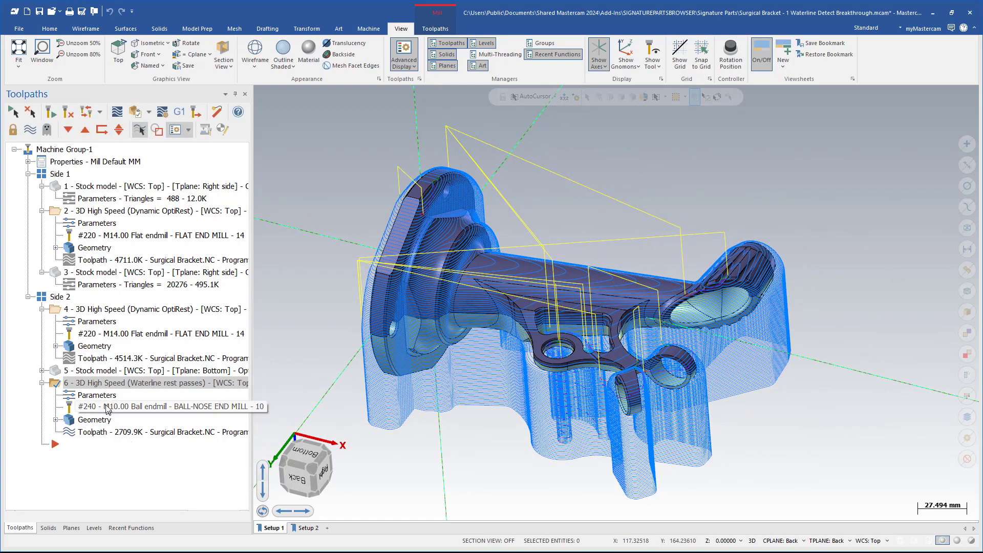
- Enable Detect stock break through in the Stock parameters of Waterline operation 6 and regenerate its toolpath
left_click(96, 395)
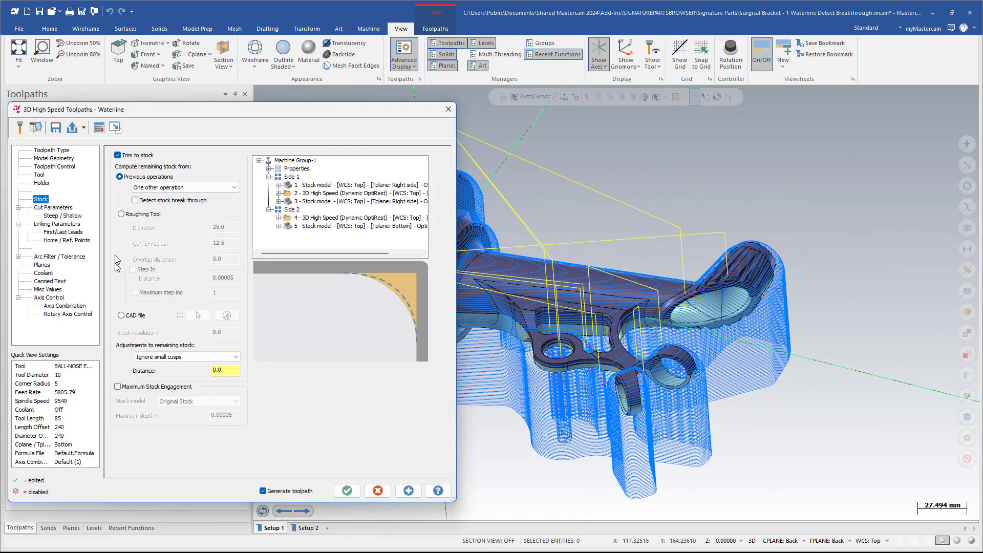
left_click(148, 201)
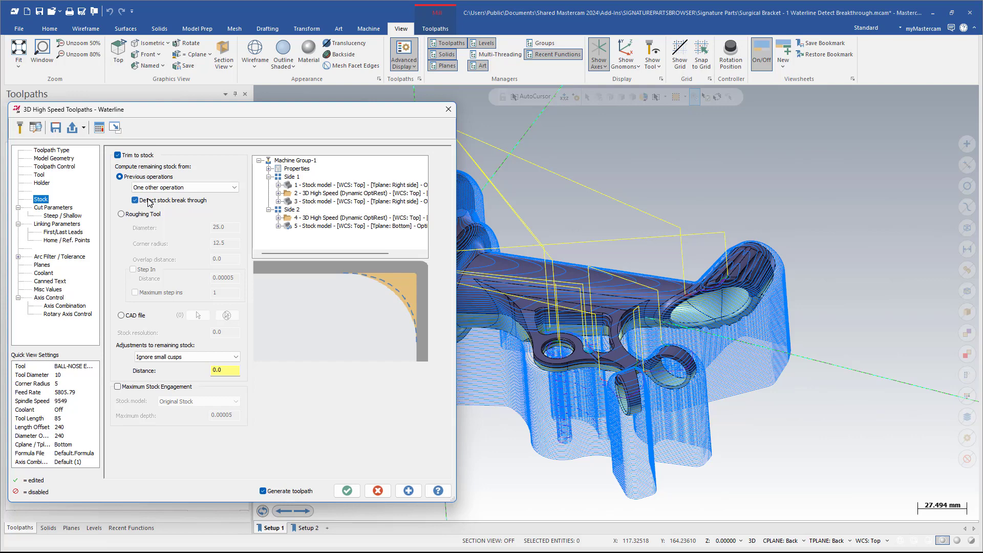
left_click(346, 491)
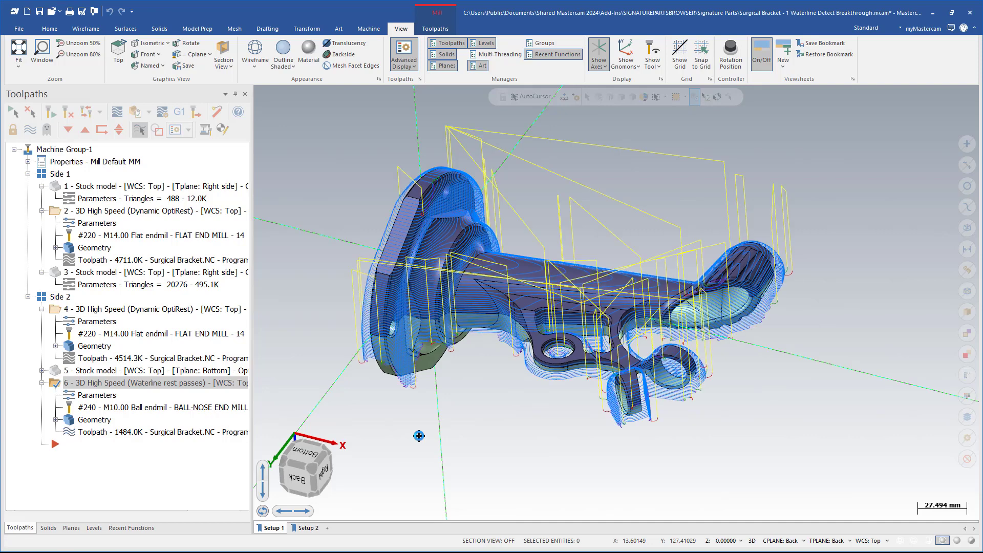
- Examine the regenerated Waterline toolpath around the flange, arm and ring features, checking where the passes stop below the part
middle_click_drag(419, 436, 590, 377)
scroll(522, 412, "up", 2)
scroll(548, 415, "down", 1)
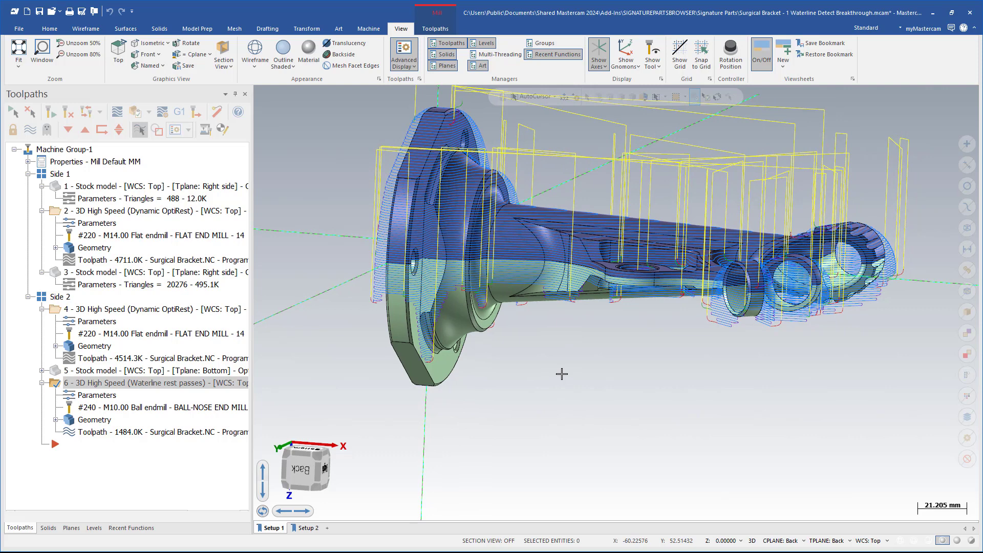
middle_click_drag(561, 373, 566, 358)
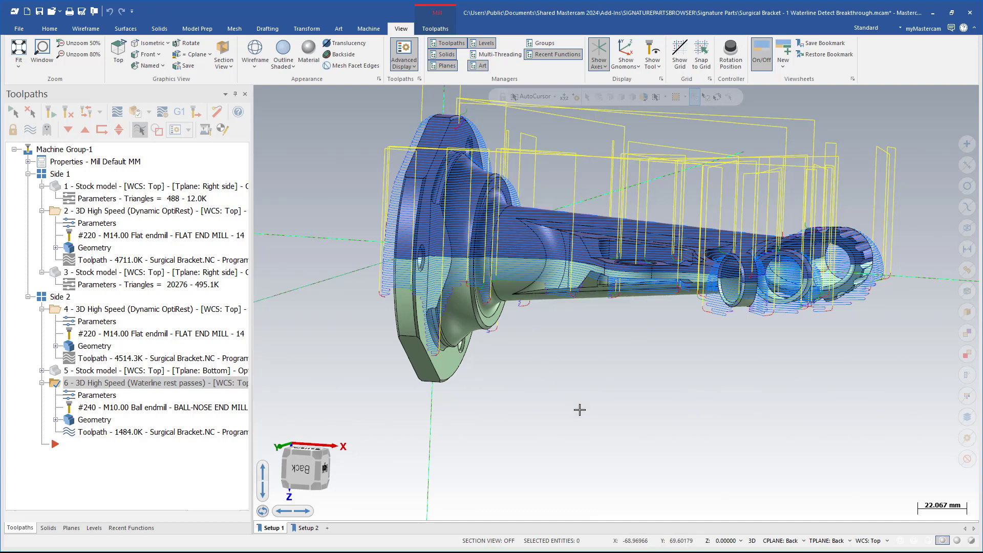
middle_click_drag(580, 410, 587, 312)
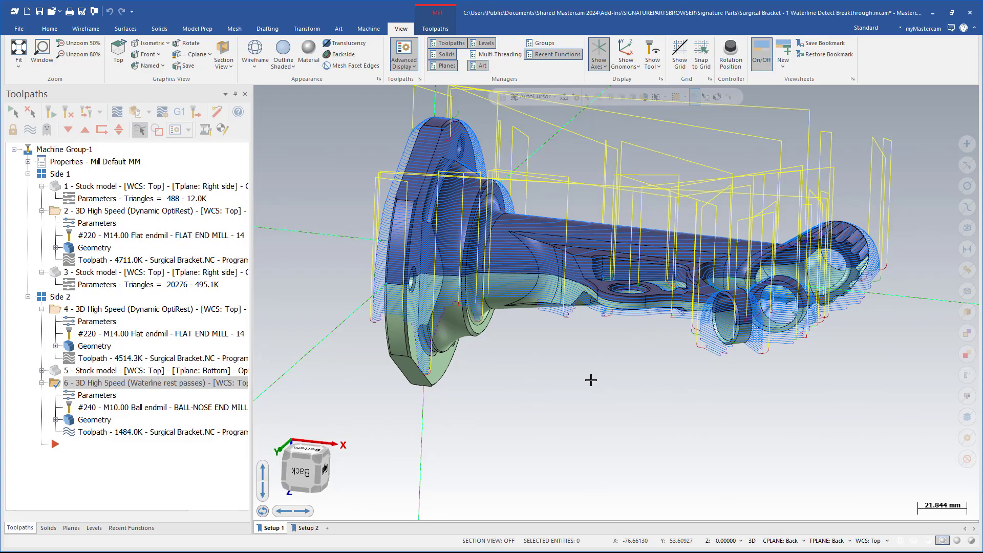
scroll(591, 384, "up", 3)
middle_click_drag(591, 384, 588, 388)
scroll(588, 388, "down", 2)
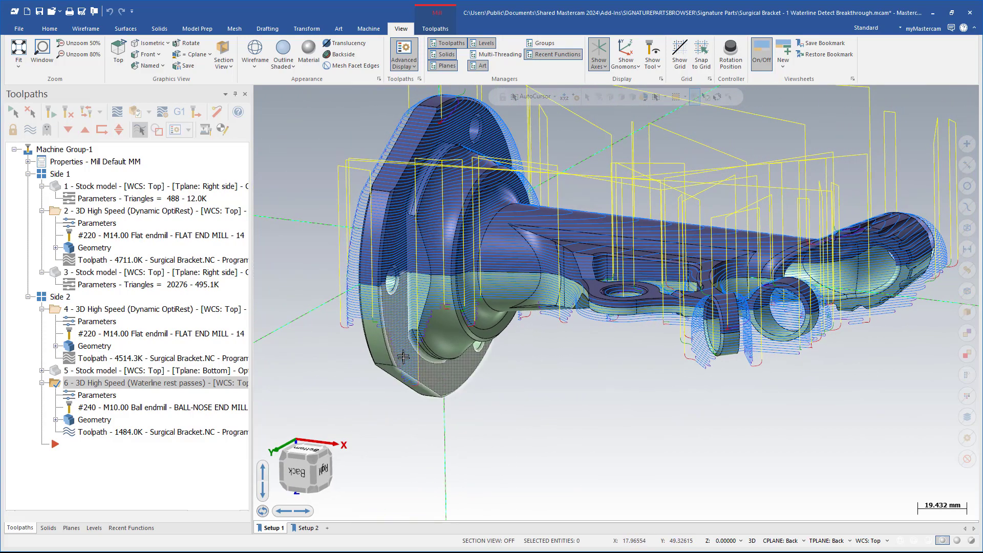
middle_click_drag(403, 357, 533, 425)
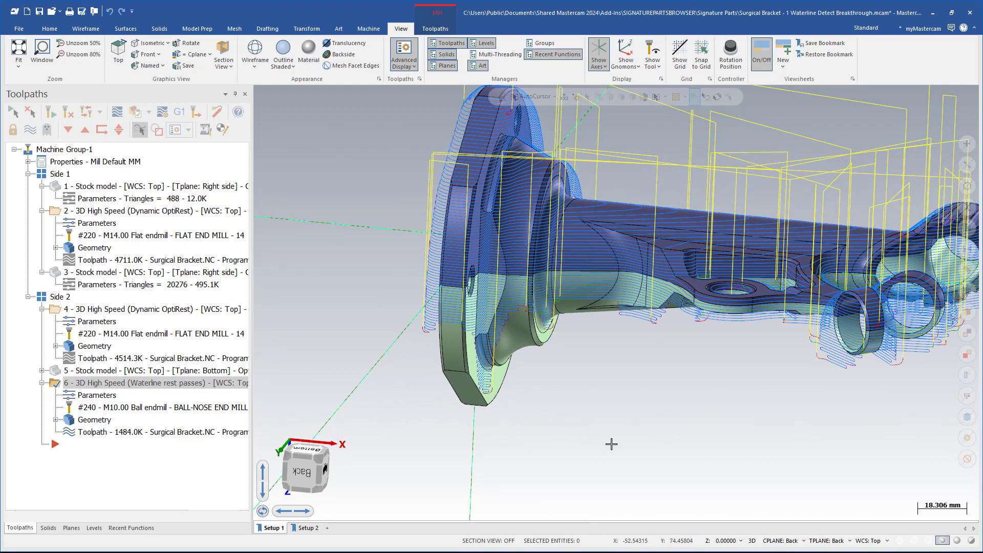
middle_click_drag(612, 444, 586, 434)
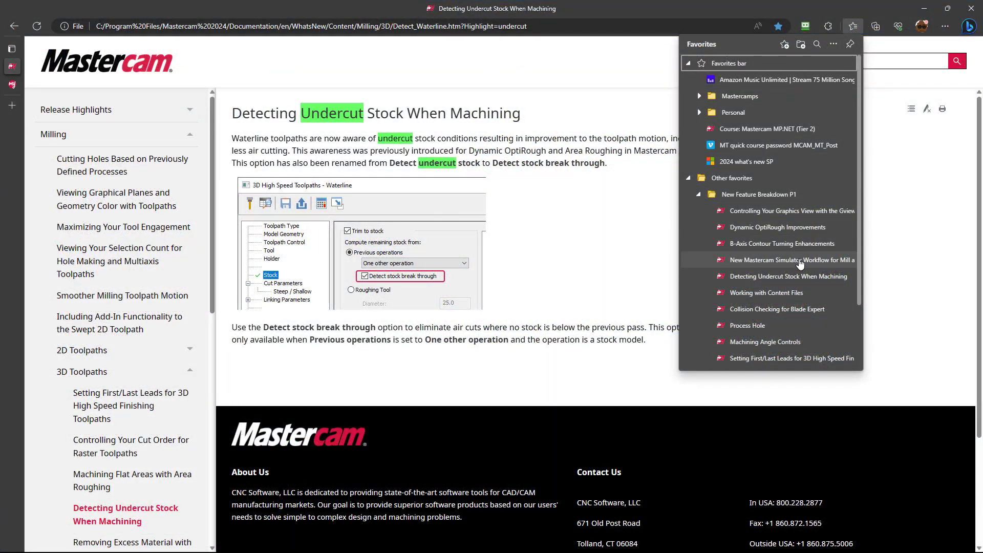
- Open the What's New page on the New Mastercam Simulator Workflow for Mill and Router Machines and read its relocated simulation options
left_click(800, 261)
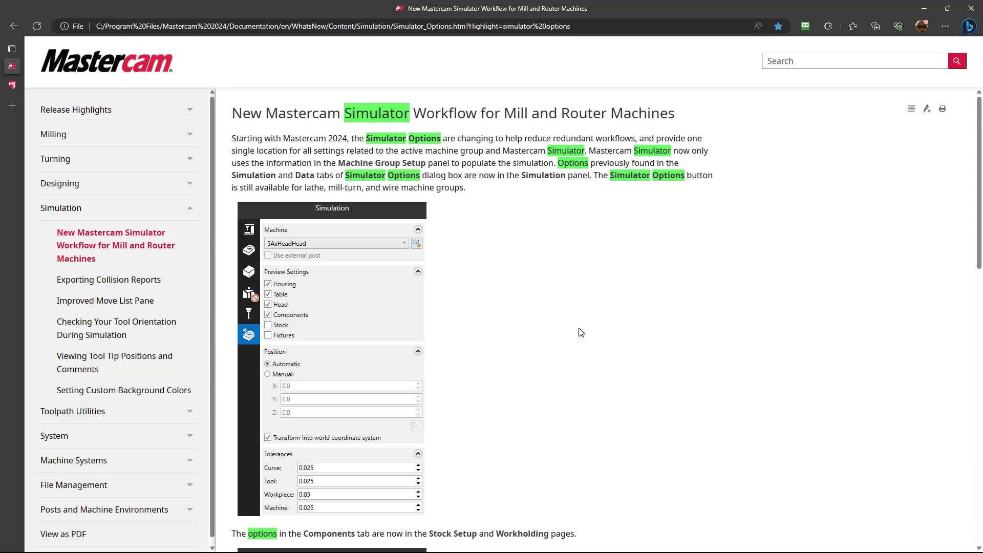
scroll(581, 333, "down", 8)
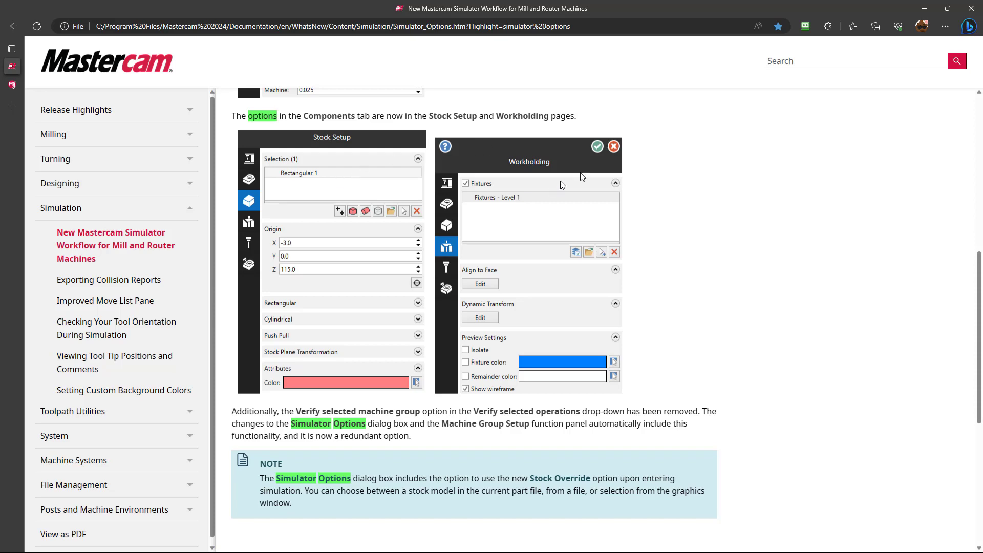
scroll(702, 229, "up", 5)
scroll(594, 252, "down", 8)
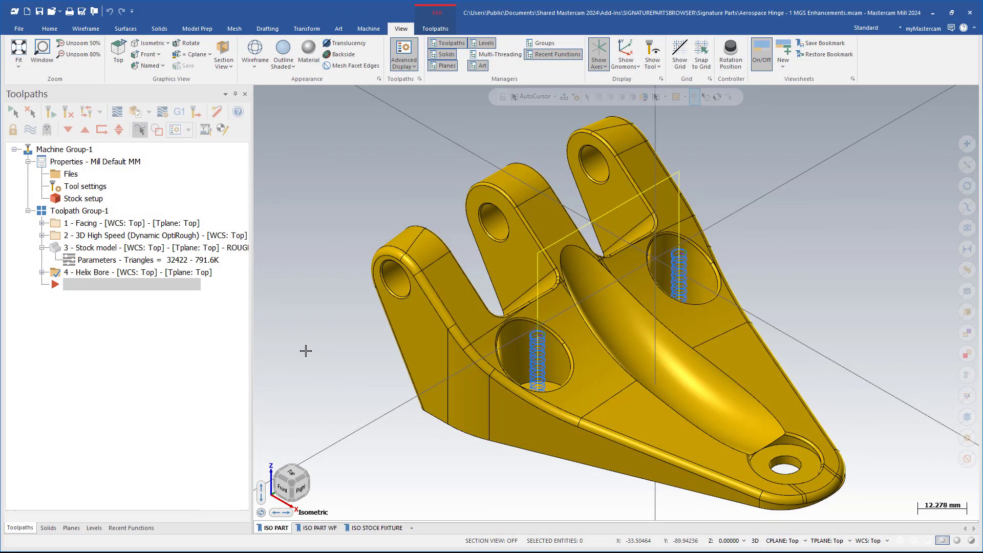
- In Mastercam, open the aerospace hinge's Machine Group Setup and create a rectangular stock model around the part in Stock Setup
scroll(306, 351, "down", 2)
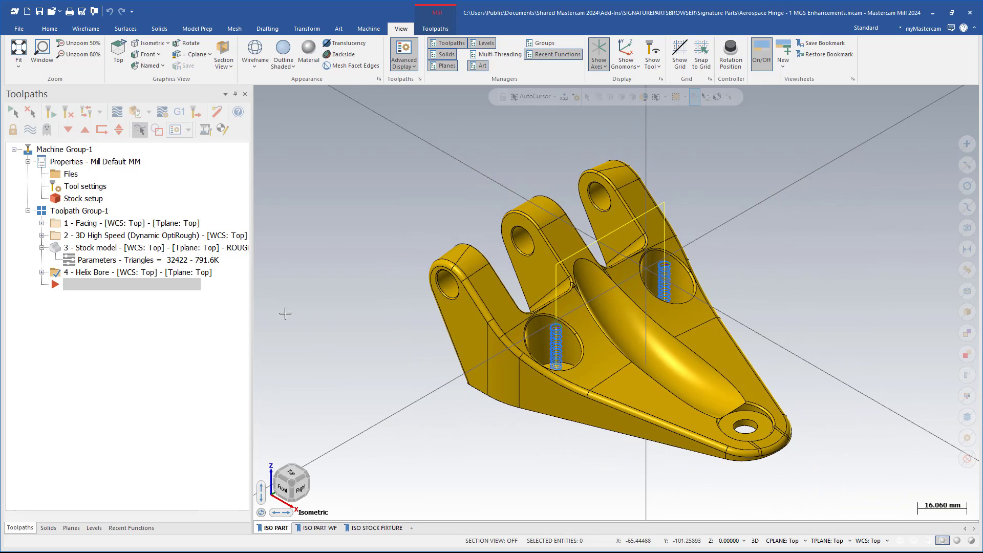
left_click(71, 174)
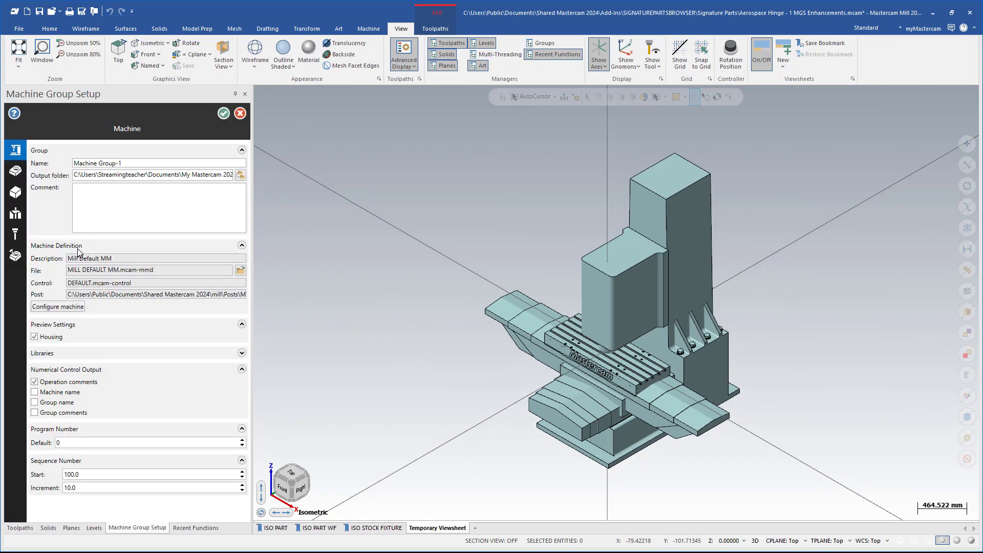
left_click(15, 192)
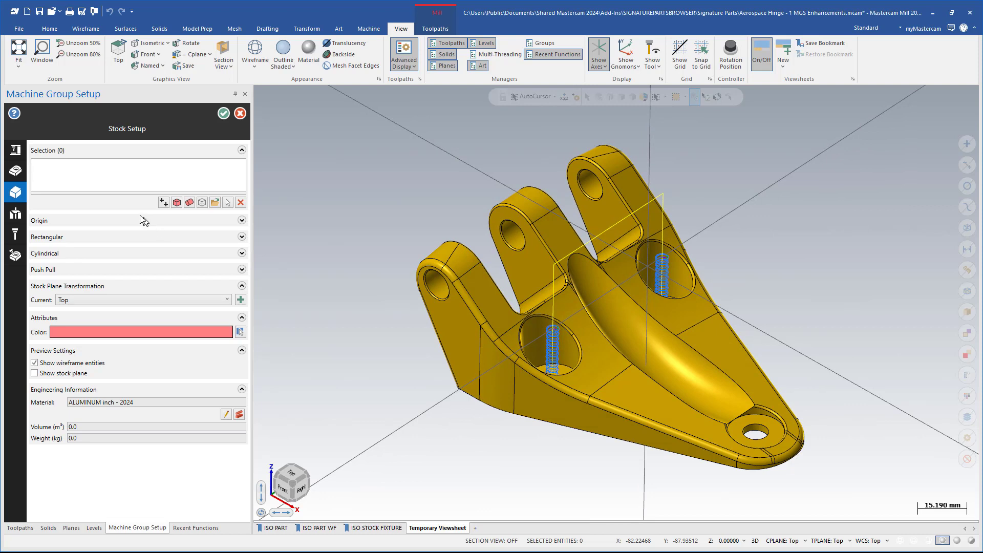
left_click(178, 203)
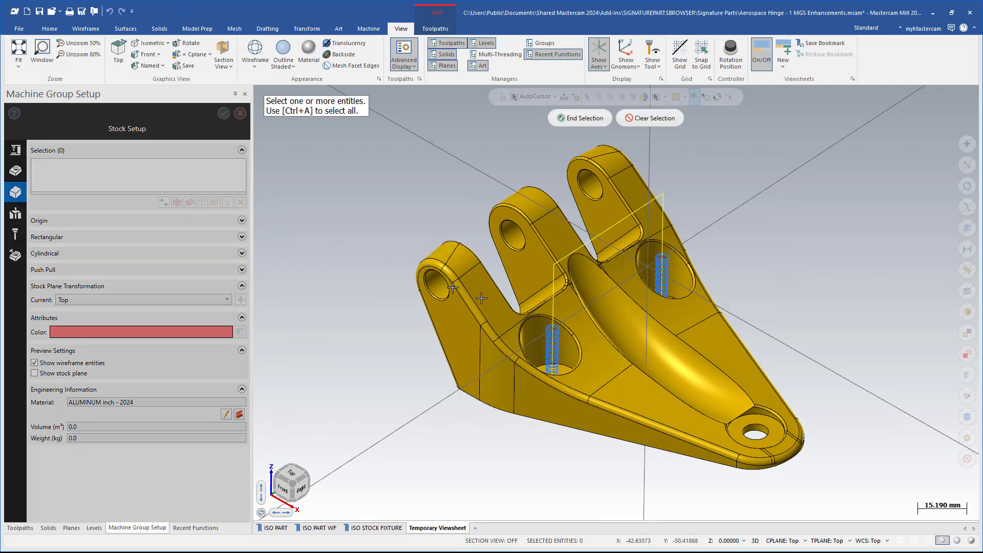
left_click(561, 119)
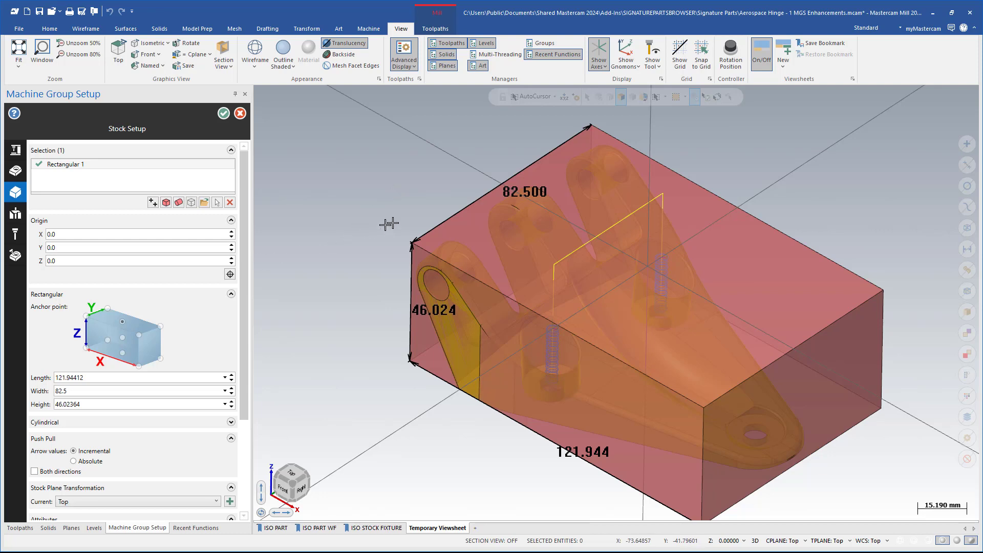
- Try to push-pull the top face of the rectangular stock, staying in Machine Group Setup
scroll(508, 246, "down", 1)
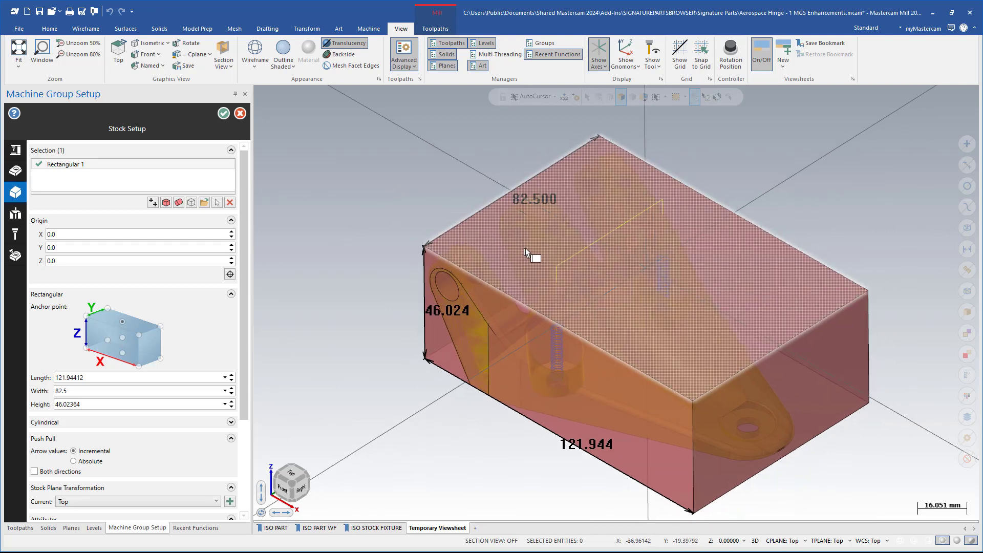
left_click(536, 253)
mouse_move(648, 259)
left_mouse_down()
mouse_move(650, 267)
mouse_move(640, 226)
mouse_move(639, 268)
left_mouse_up()
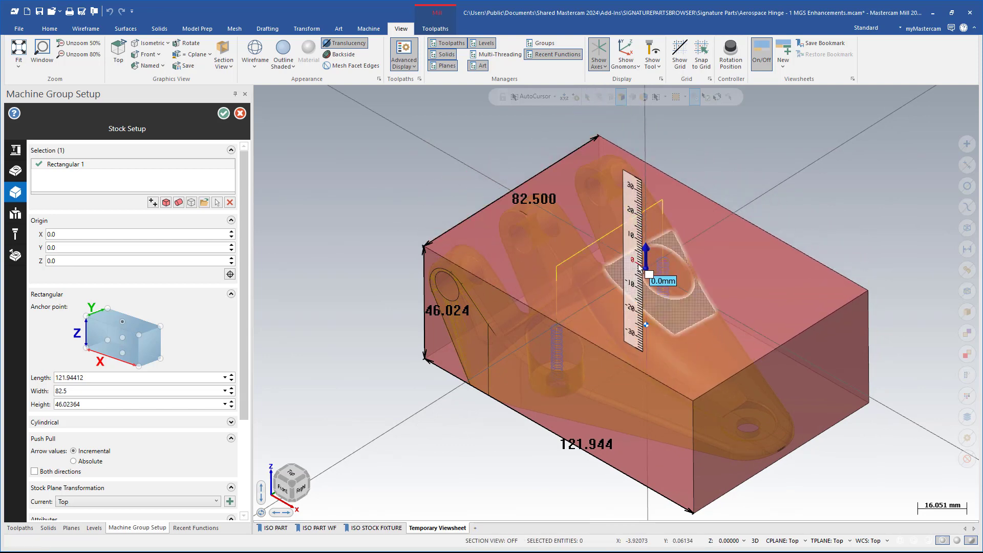
key("Escape")
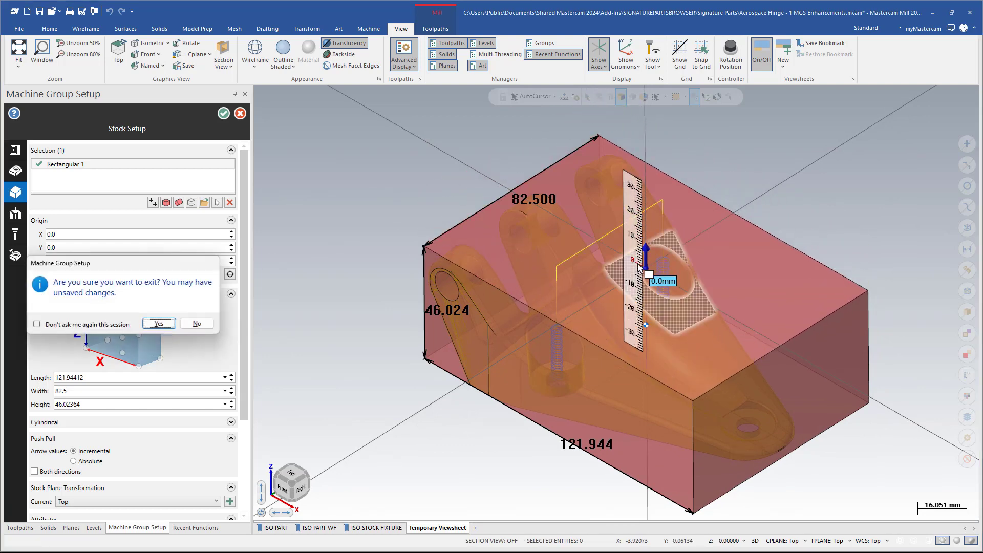
left_click(199, 325)
left_click_drag(631, 263, 604, 260)
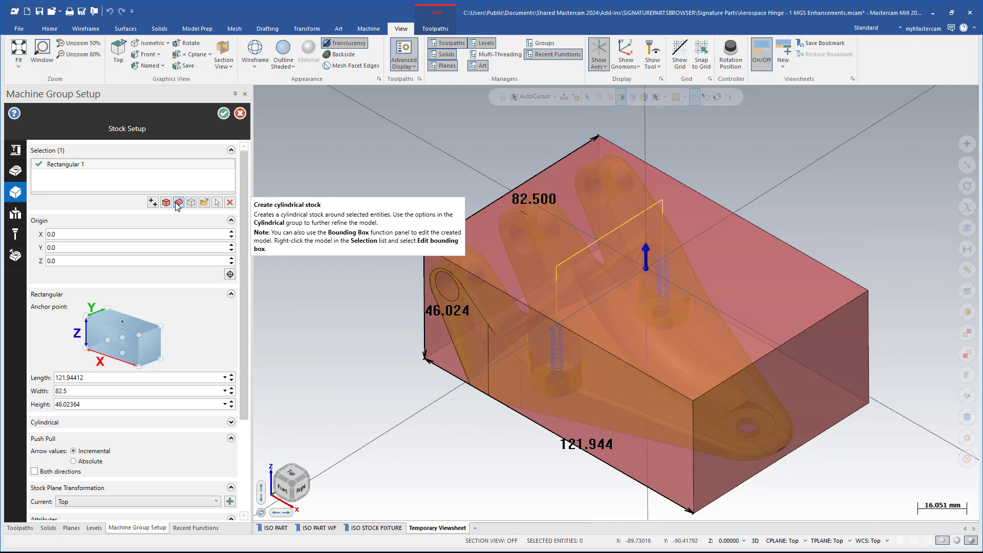
- Review the remaining Stock Setup settings and display the Workholding page of Machine Group Setup
scroll(226, 333, "down", 3)
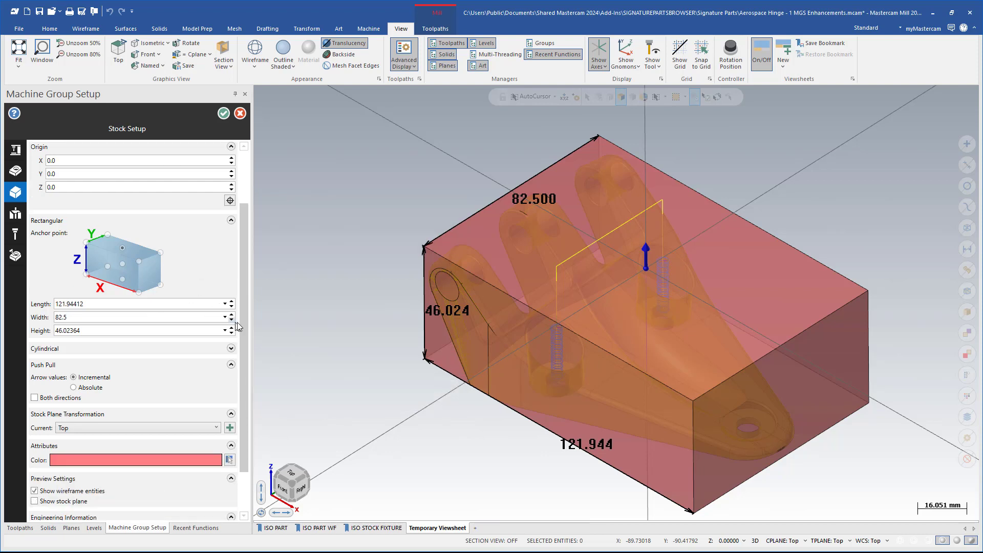
scroll(243, 314, "down", 2)
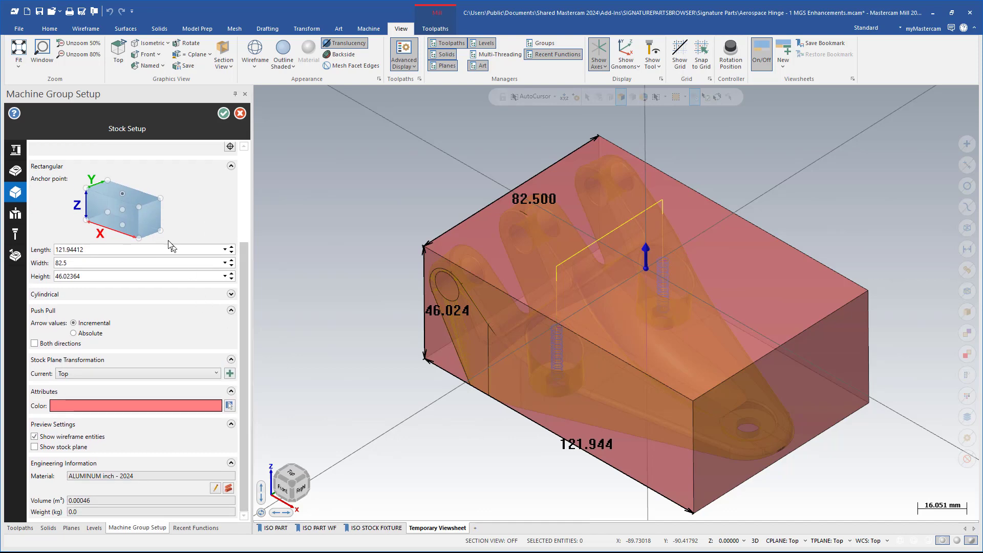
left_click(15, 213)
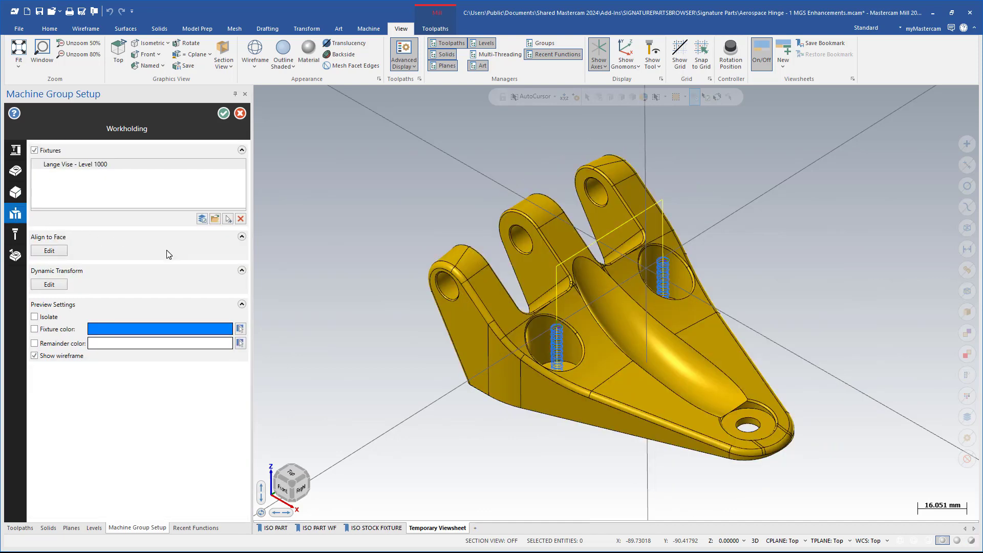
- Check the Lange Vise - Level 1000 fixture, enable Stock Override with ROUGHED STOCK for the simulation, and accept the machine group setup
left_click(53, 166)
mouse_move(103, 169)
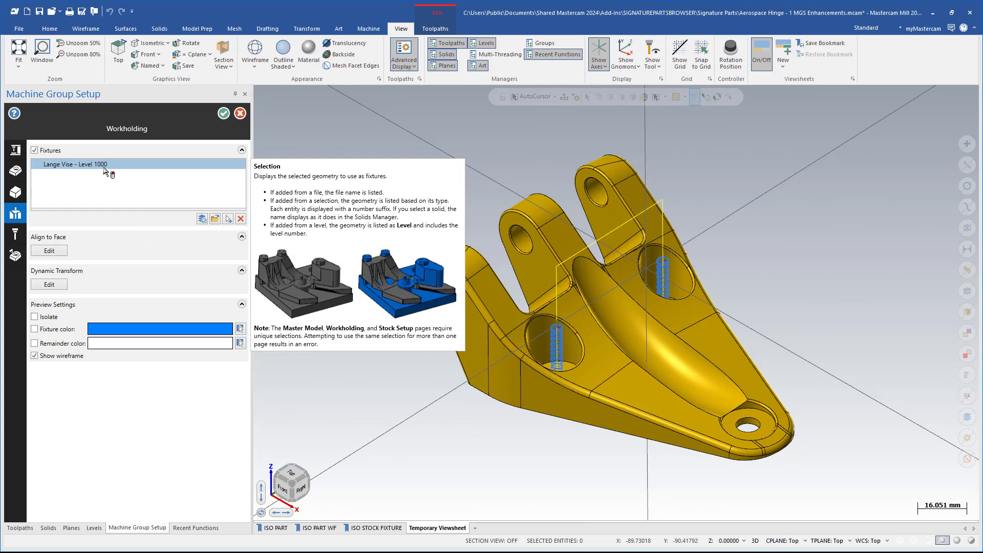
left_click(15, 256)
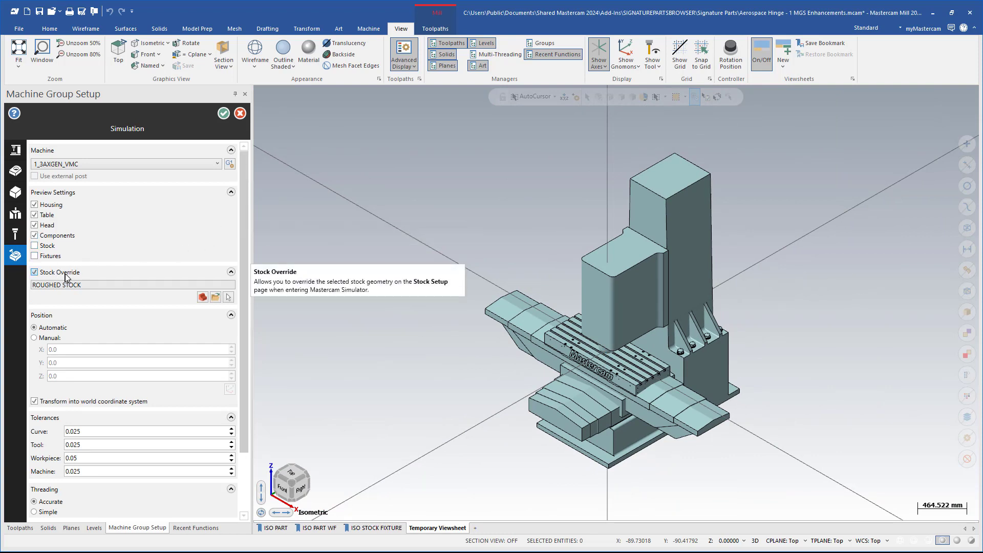
left_click(228, 298)
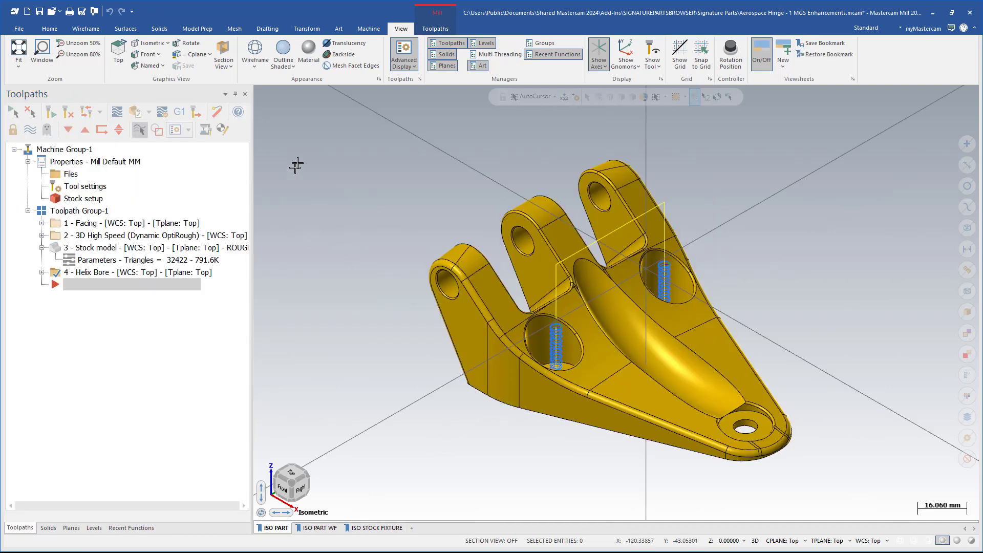
- Run the machine simulation of the Helix Bore operation in a maximized Mastercam Simulator window and close the simulator
left_click(369, 28)
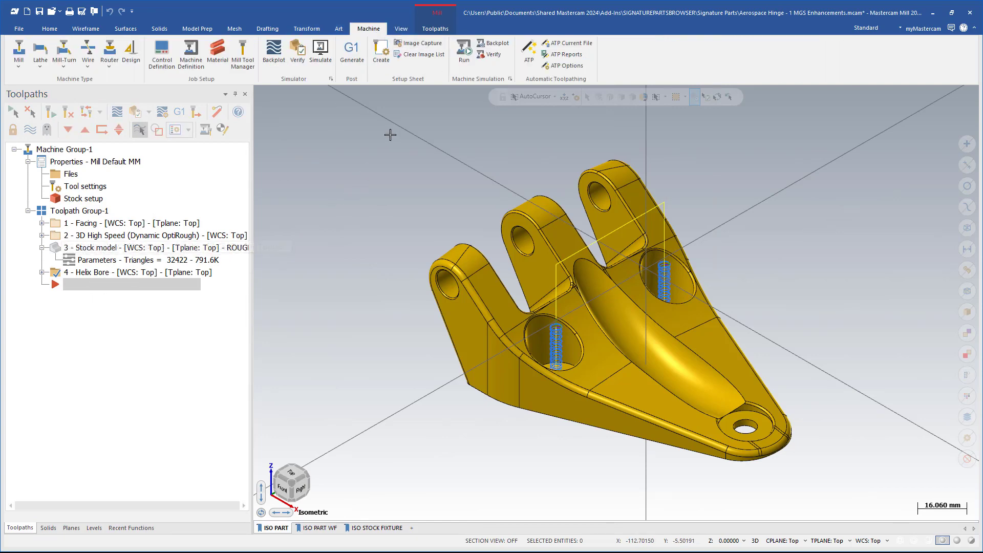
left_click(326, 53)
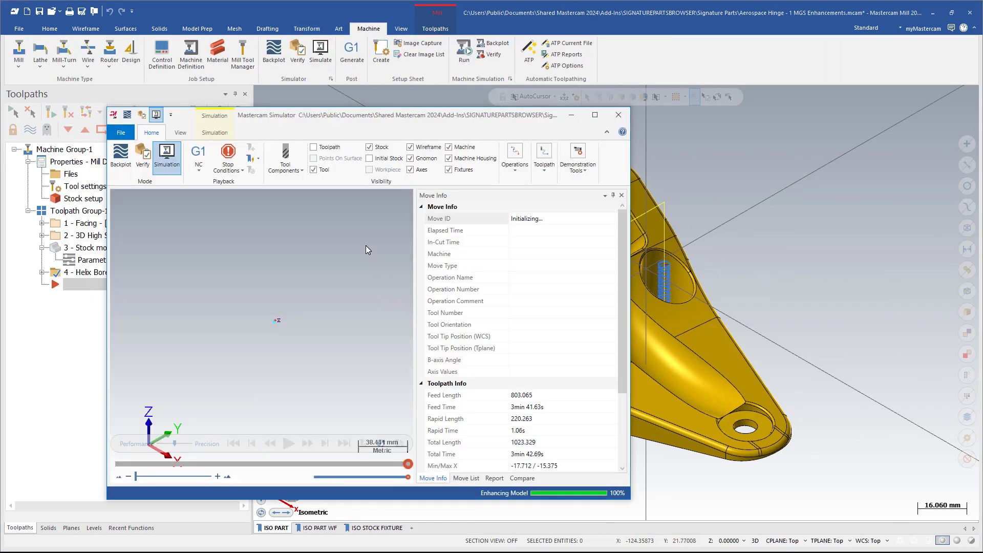
left_click(598, 117)
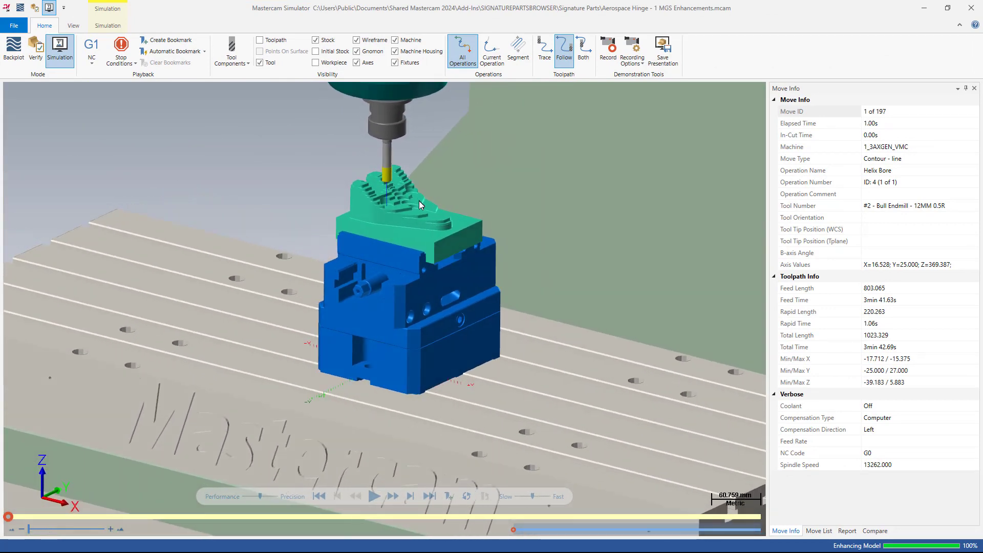
left_click(374, 496)
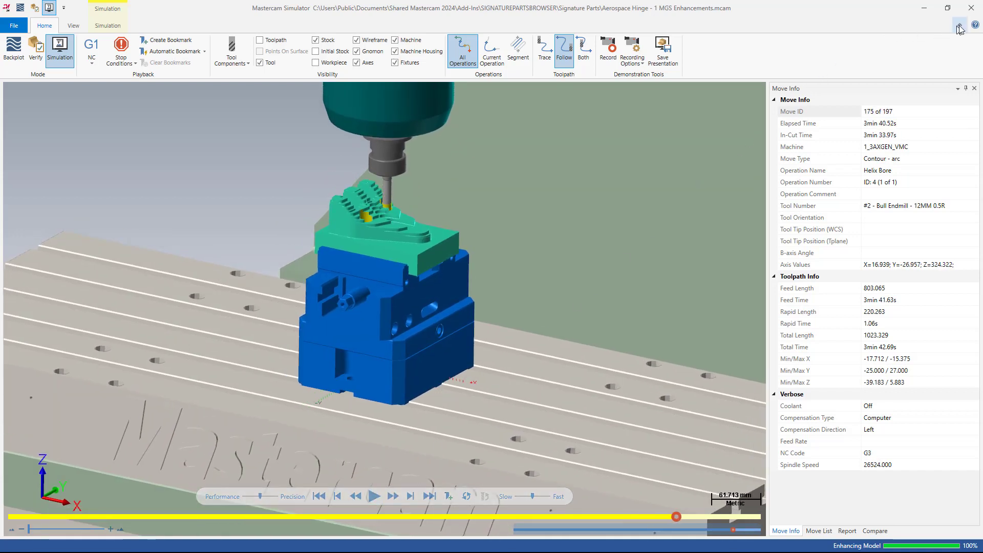
left_click(971, 8)
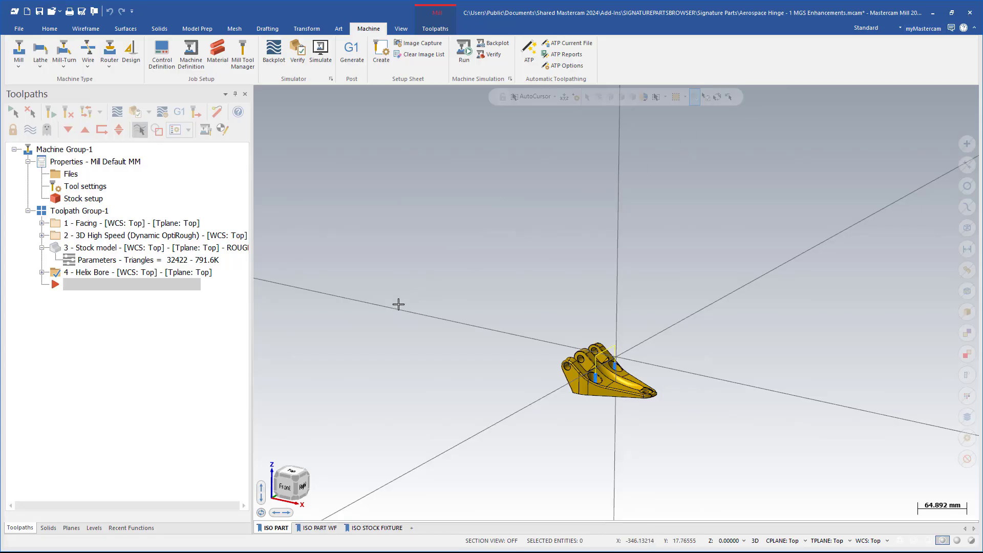
- Reopen Machine Group Setup, turn off Stock Override for the simulation, and accept the setup
middle_click_drag(398, 302, 399, 287)
scroll(400, 287, "up", 4)
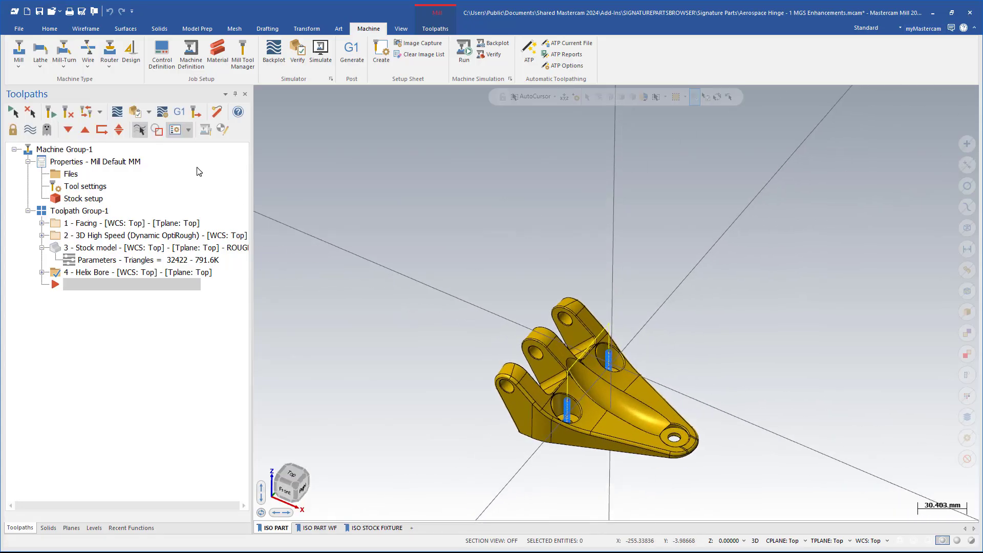
double_click(71, 174)
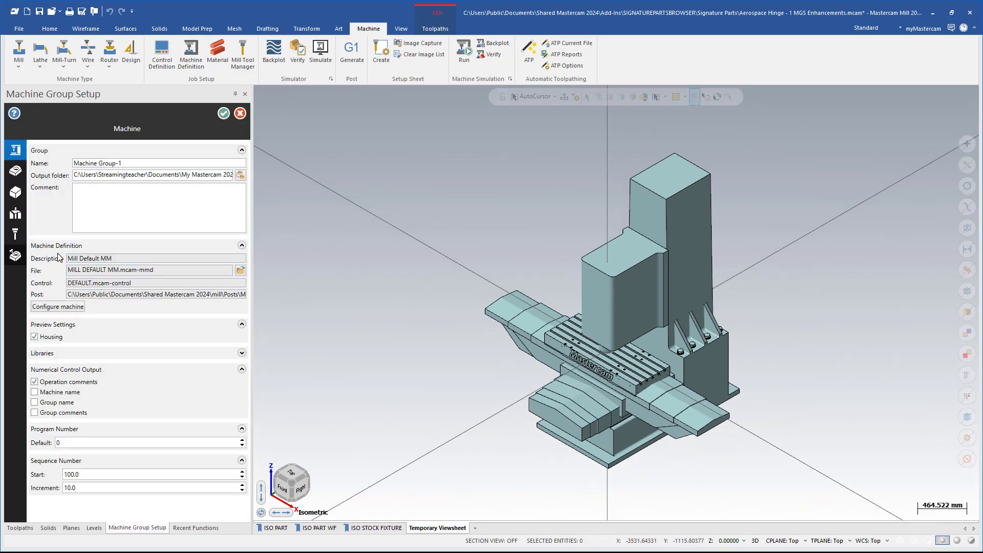
left_click(15, 255)
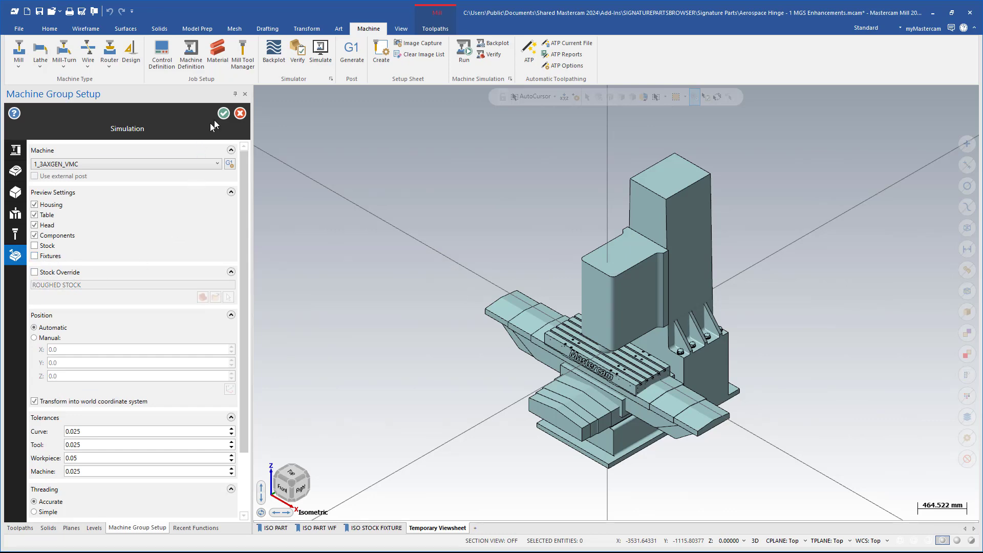
left_click(224, 113)
- Select the Facing and Dynamic OptiRough operations together, verify them with the vise and stock shown, and return to Mastercam
left_click(142, 225)
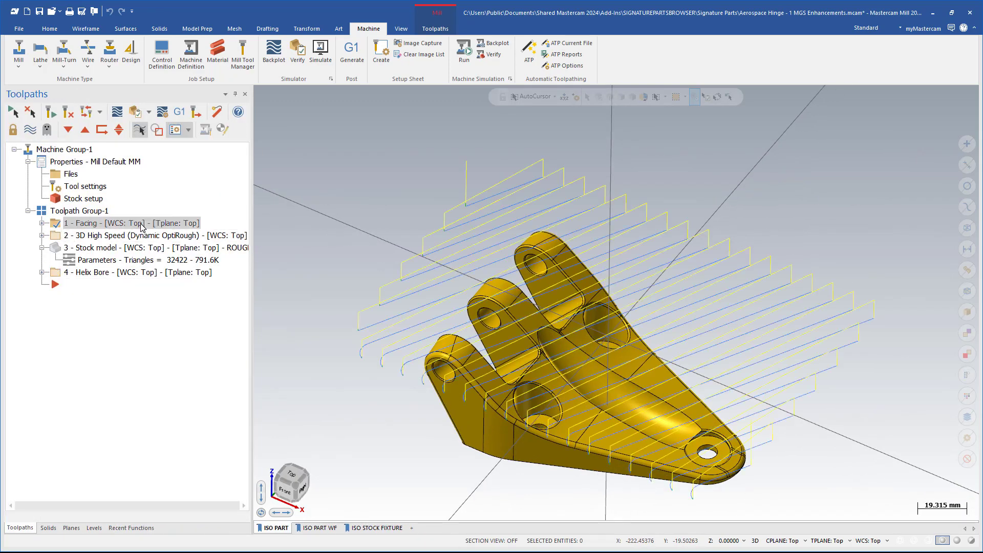
left_click(140, 236, "ctrl")
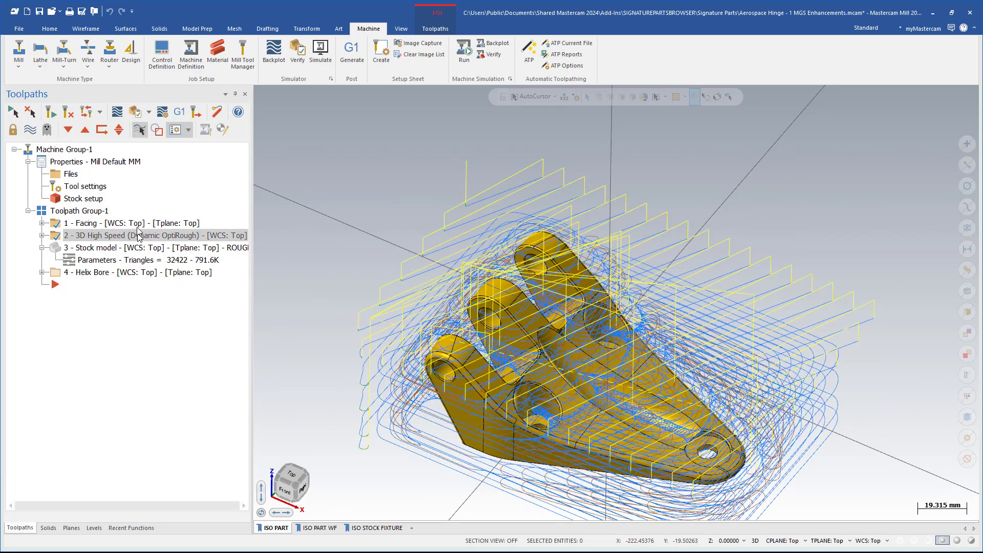
left_click(135, 113)
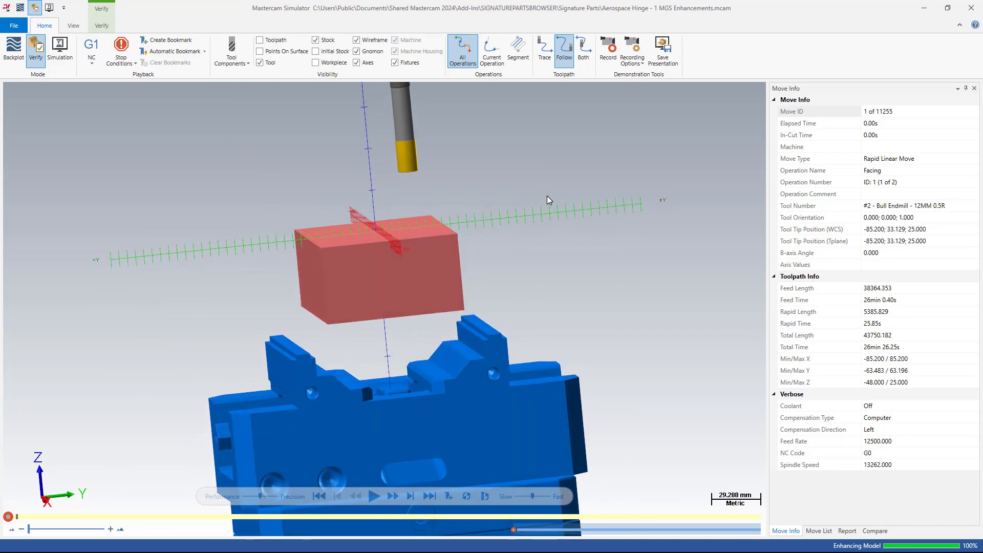
left_click(925, 9)
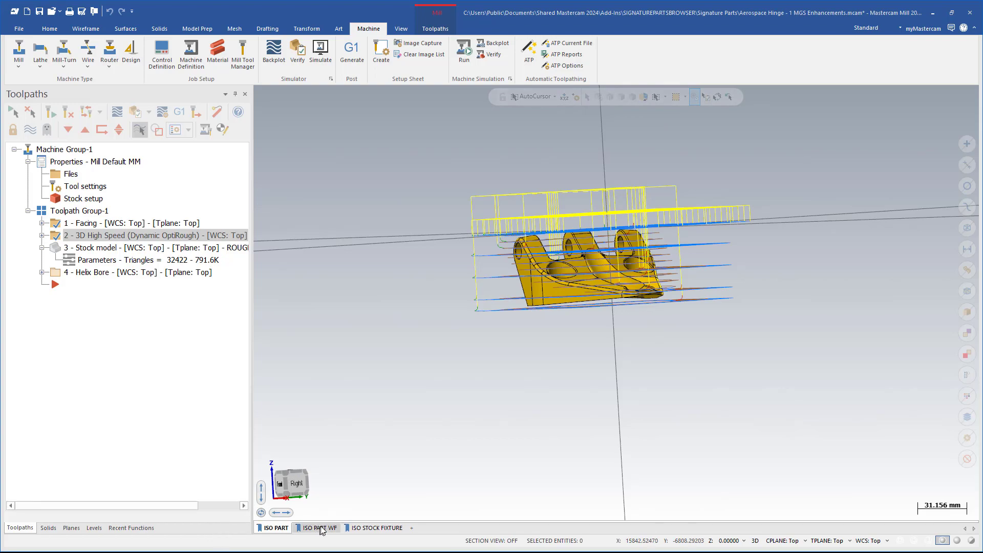
- In the ISO STOCK FIXTURE viewsheet, add a second rectangular stock, 150 × 101.6 × 76.2 mm, between the wireframe block's opposite corners and check it in Verify
left_click(374, 528)
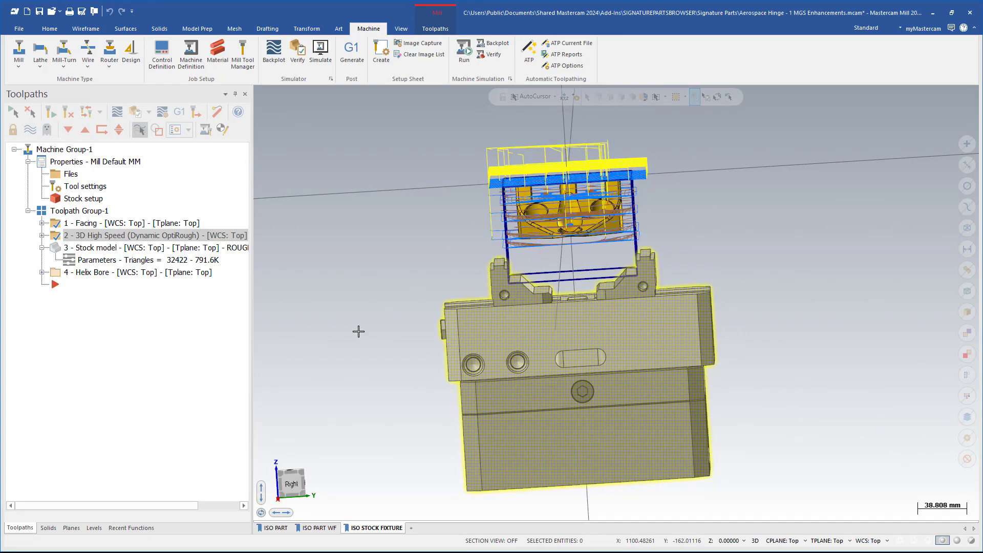
double_click(79, 199)
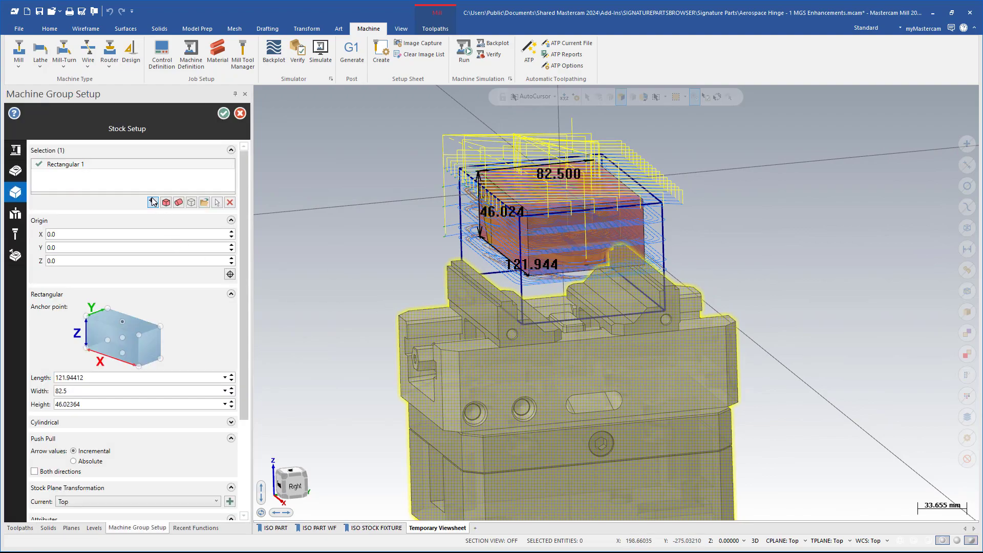
left_click(153, 202)
middle_click_drag(533, 308, 517, 377)
scroll(529, 435, "up", 4)
left_click(513, 413)
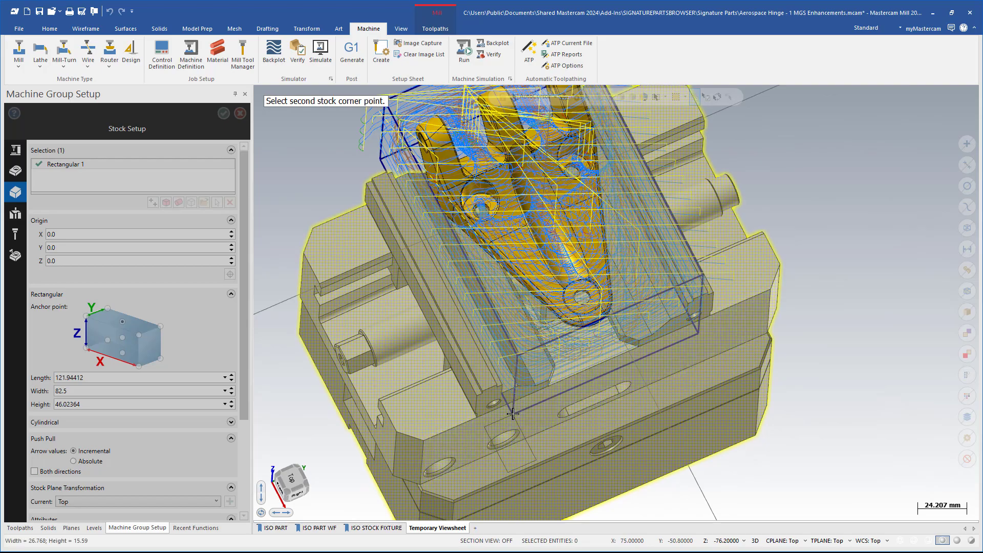
scroll(550, 423, "down", 1)
middle_click_drag(553, 423, 560, 397)
left_click(635, 314)
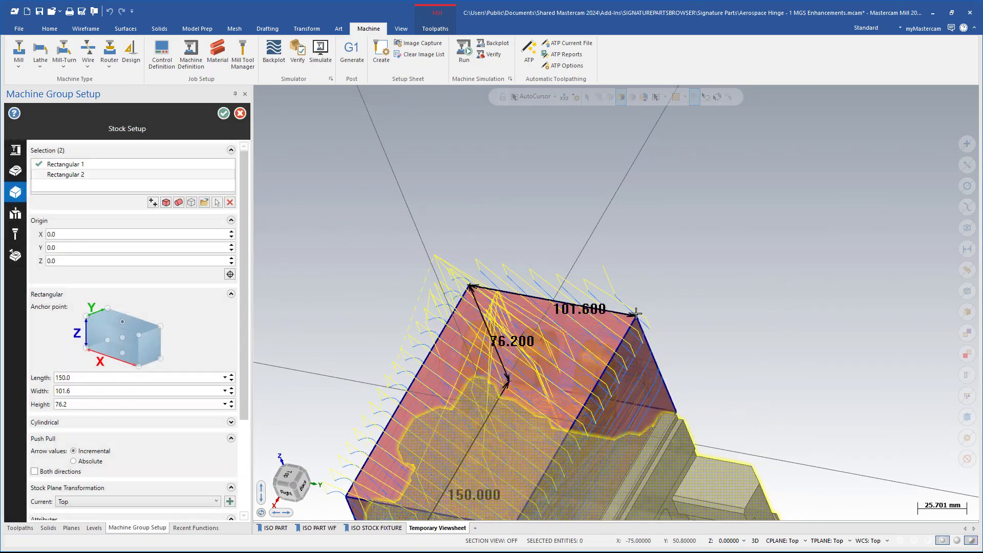
key("alt+7")
left_click(224, 114)
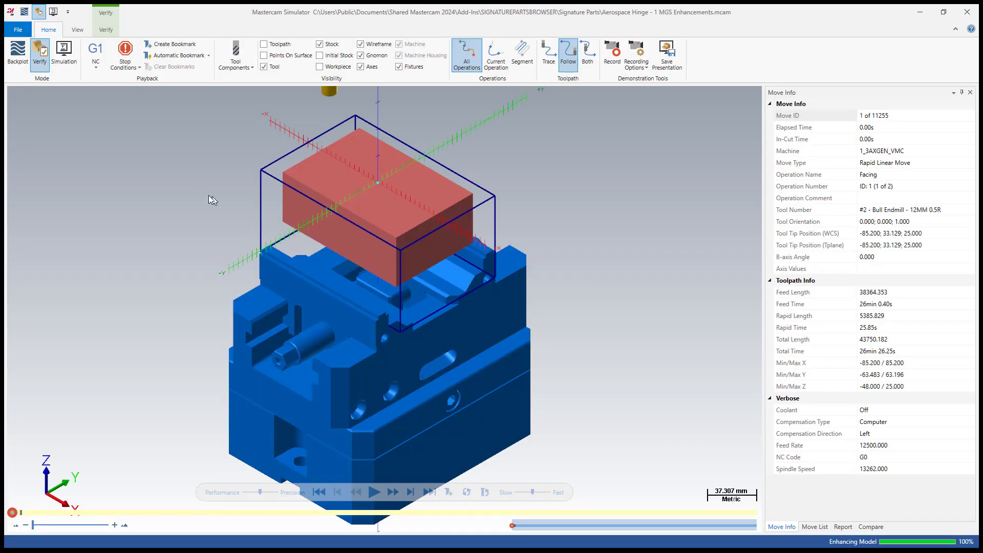
middle_click_drag(208, 195, 546, 146)
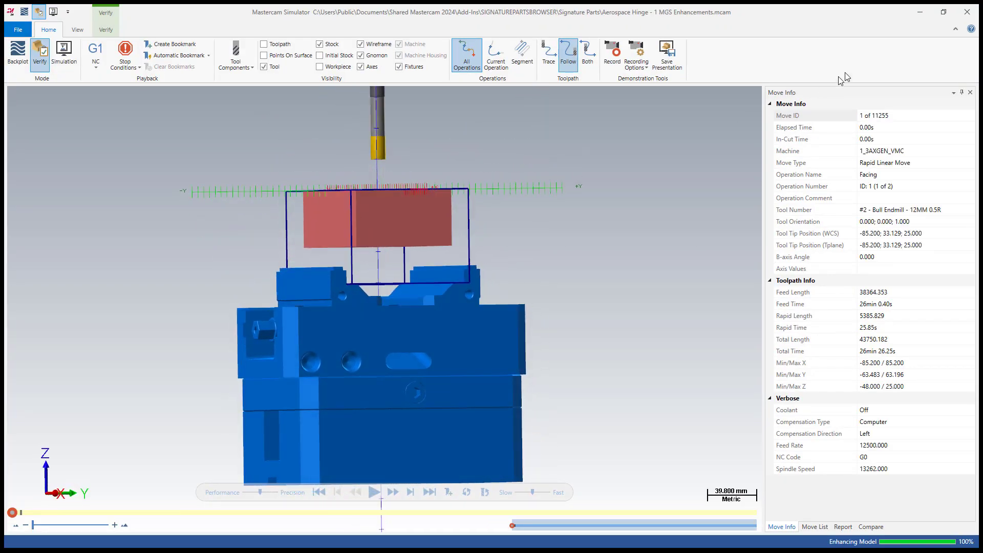
left_click(920, 12)
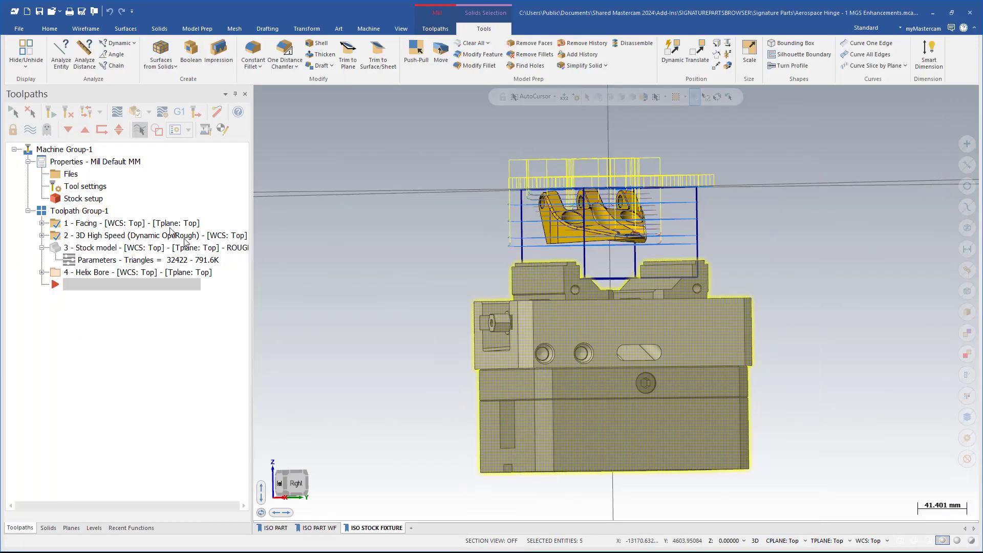
- Compare both stock entries in Stock Setup, remove Rectangular 1 from the selection, and accept the machine group setup
left_click(83, 198)
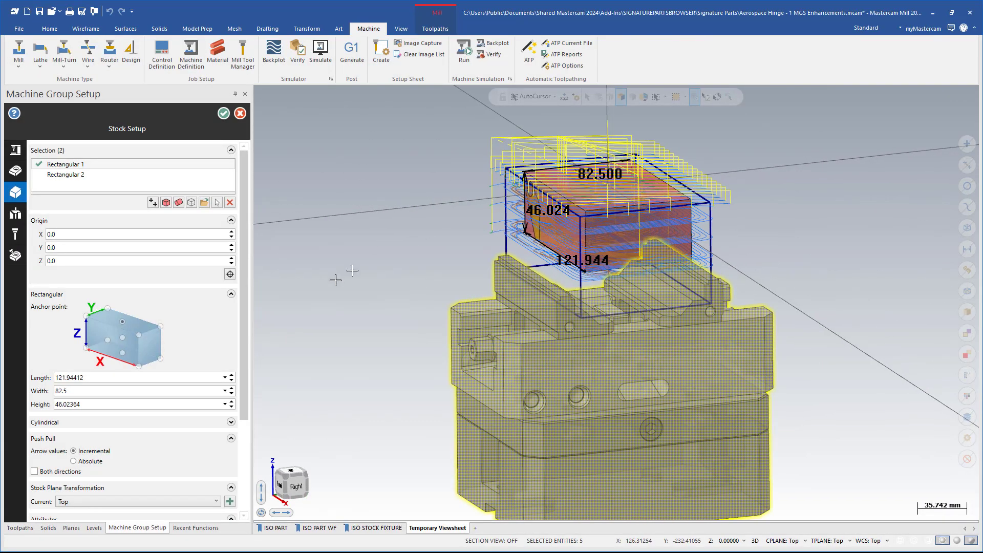
left_click(109, 175)
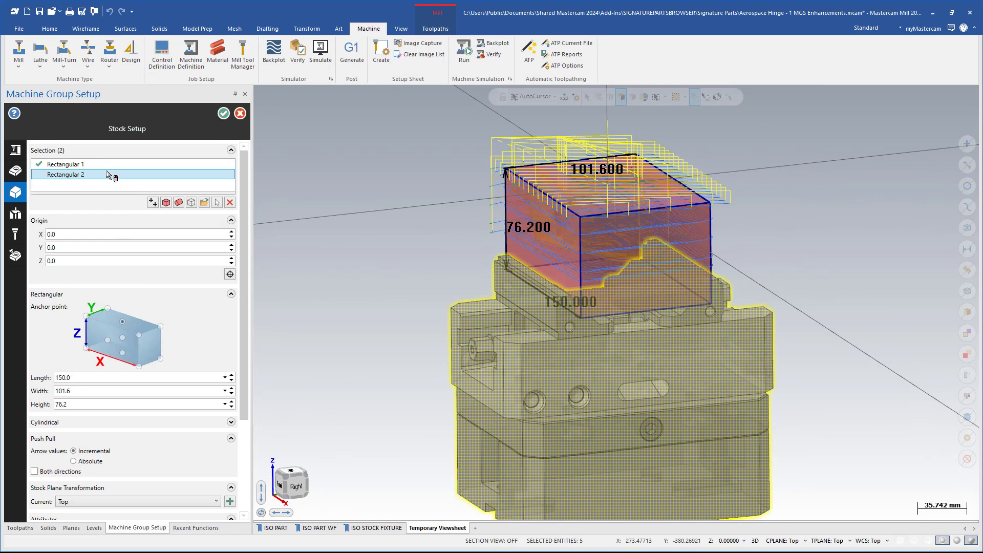
left_click(102, 165)
right_click(98, 167)
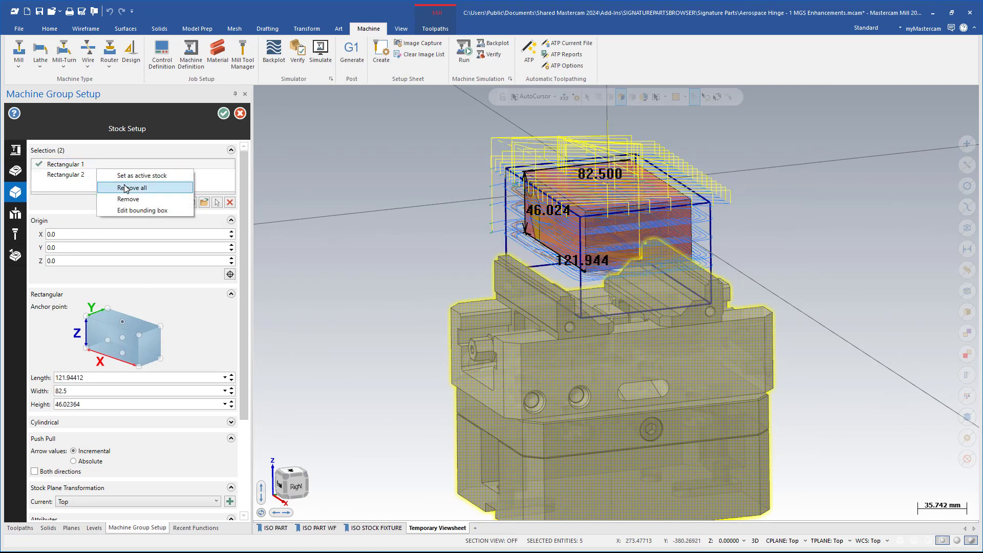
left_click(128, 199)
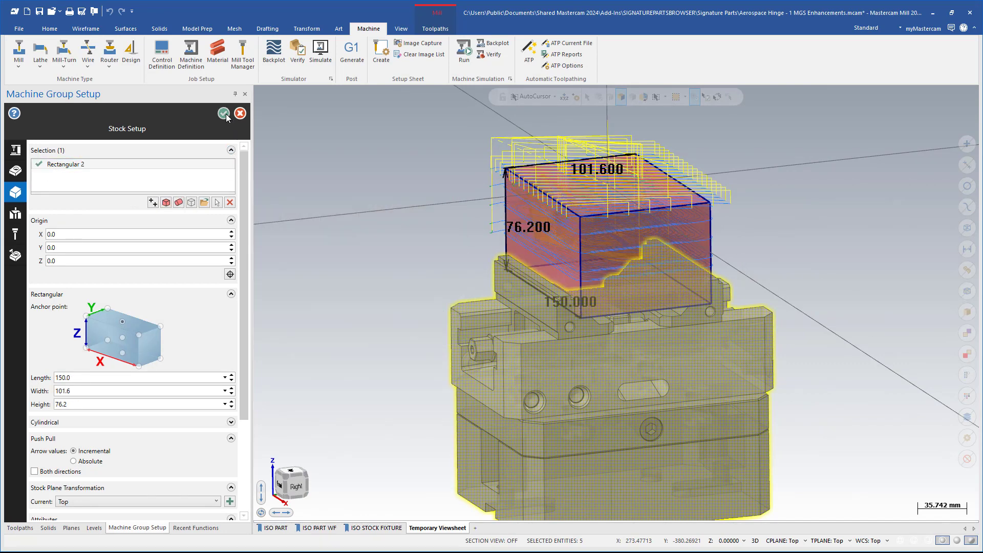
left_click(224, 113)
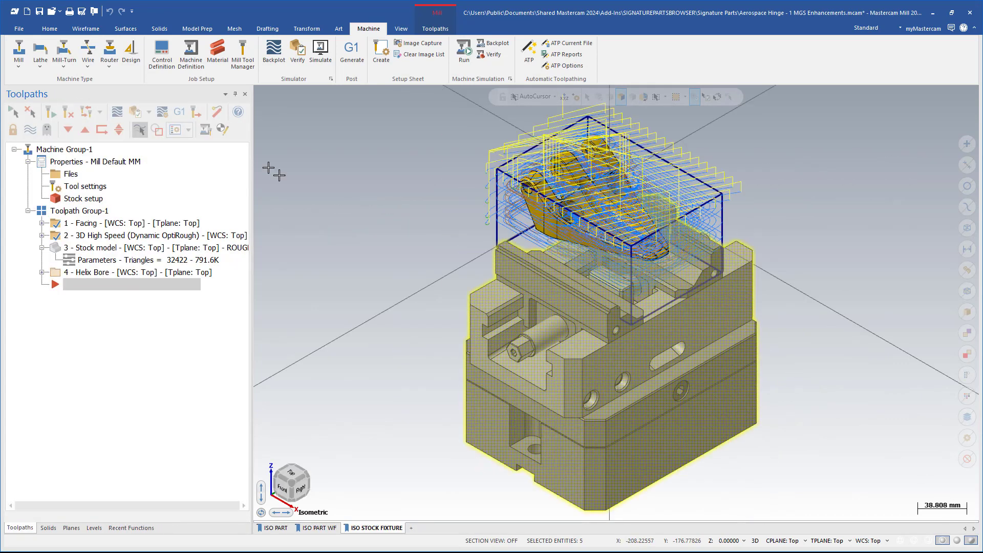
- Verify the Facing and OptiRough operations on the block stock held in the vise and play the cutting
left_click(136, 115)
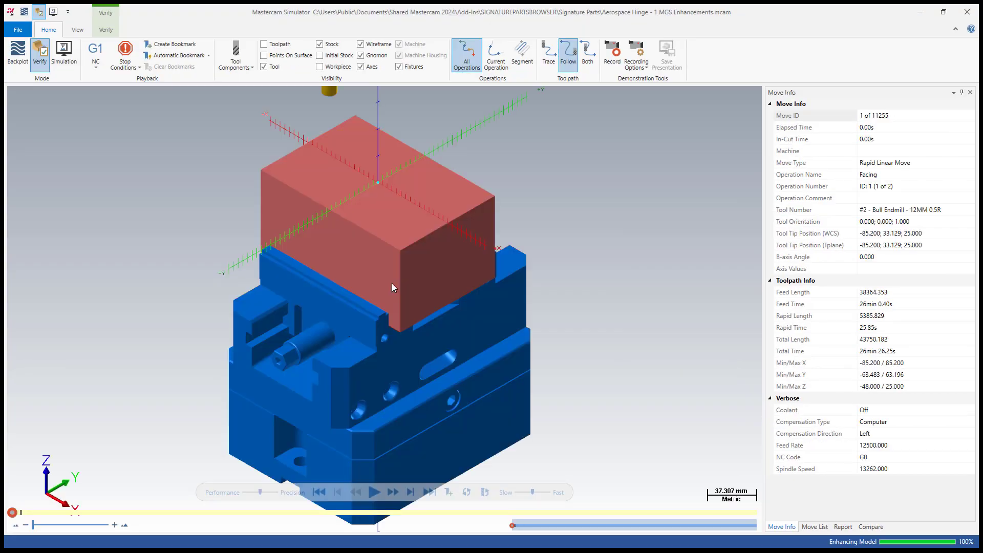
left_click(376, 492)
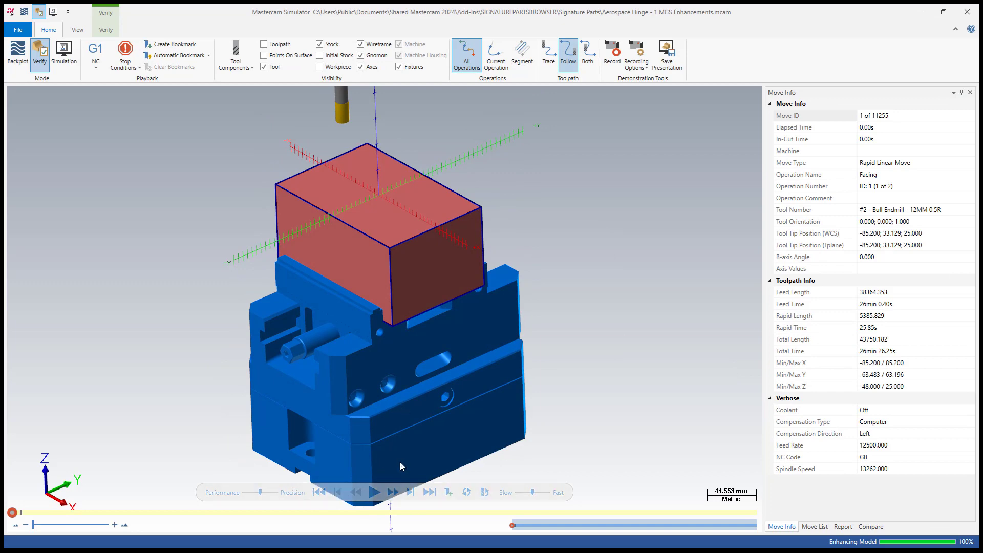
left_click(376, 493)
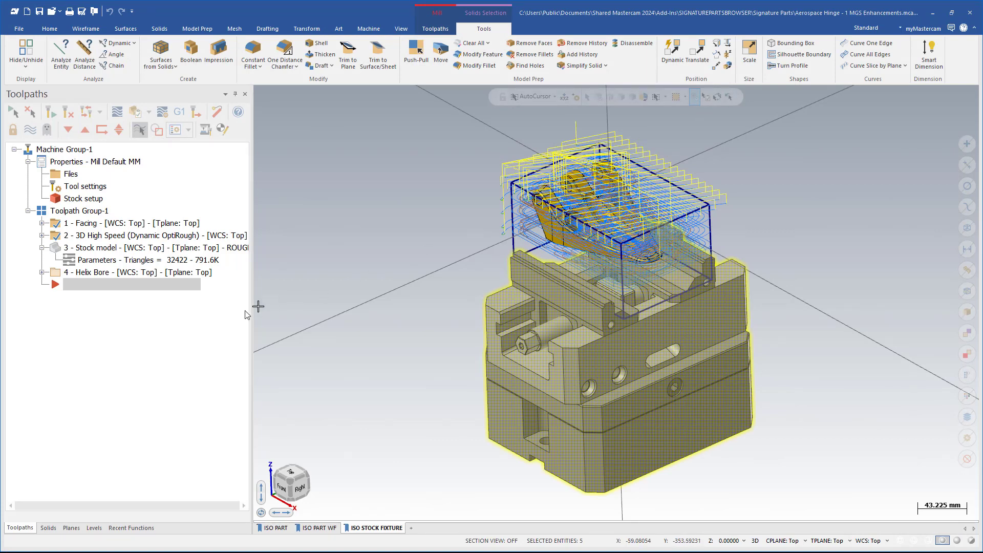
- Clear the vise solid selection, display the ROUGHED STOCK model above the vise, and select the Helix Bore operation
left_click(118, 274)
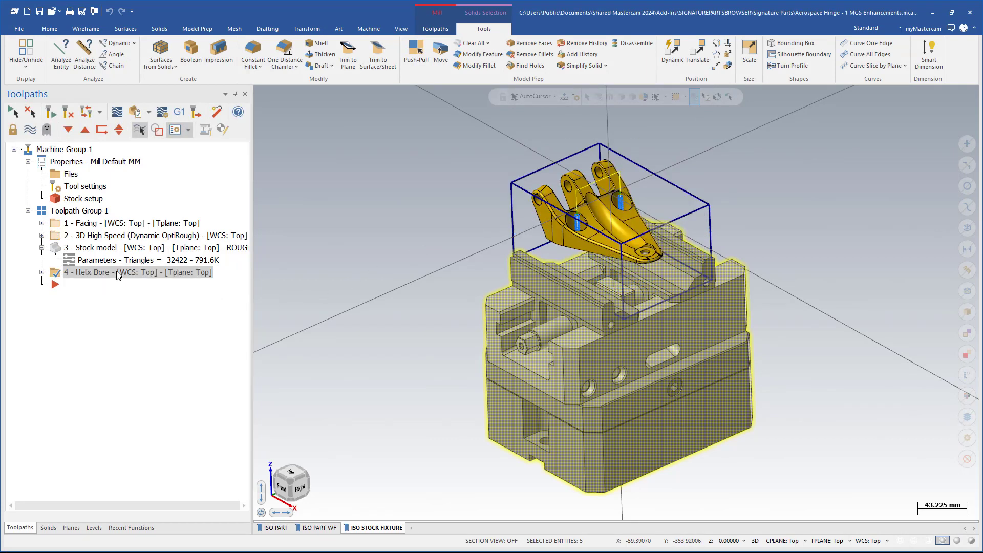
key("Escape")
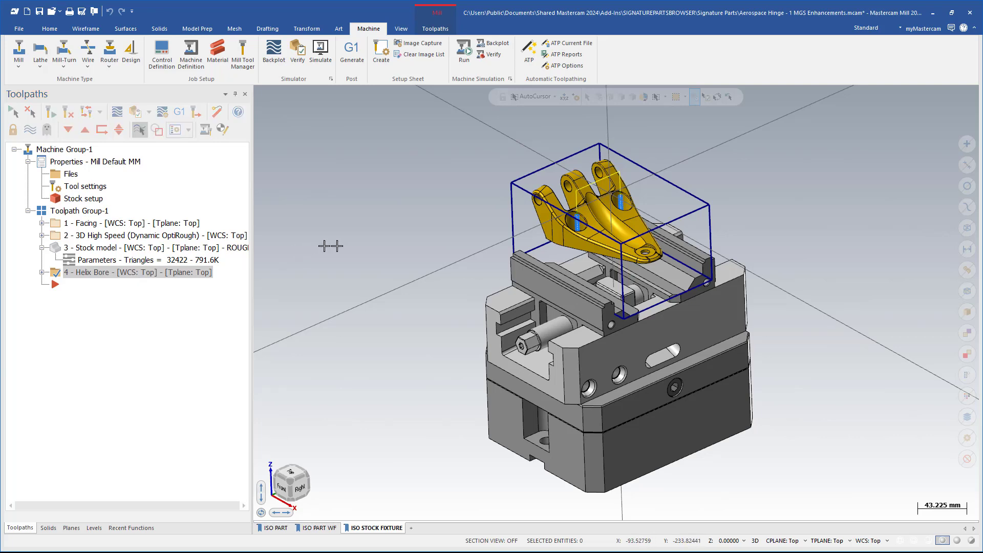
scroll(331, 246, "up", 1)
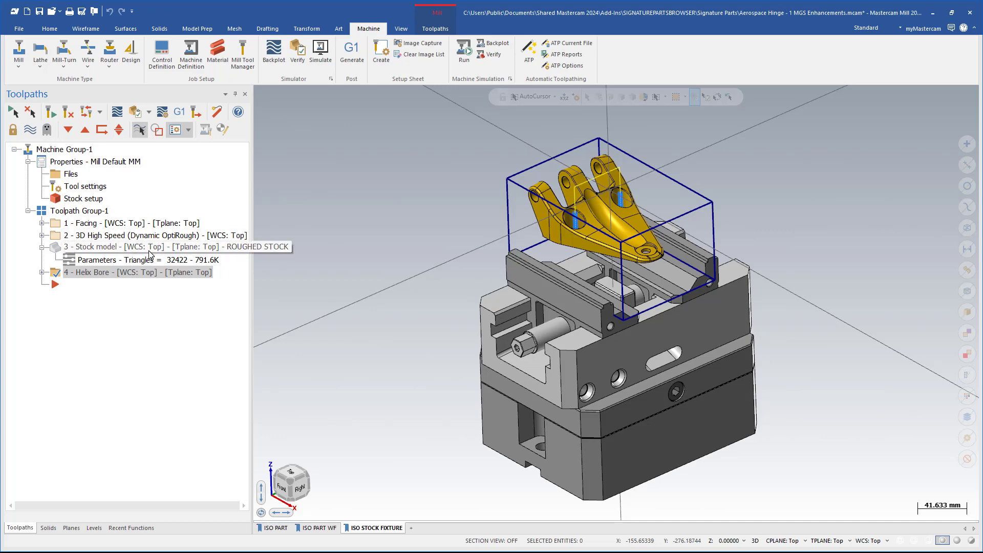
left_click(167, 250)
scroll(364, 251, "up", 3)
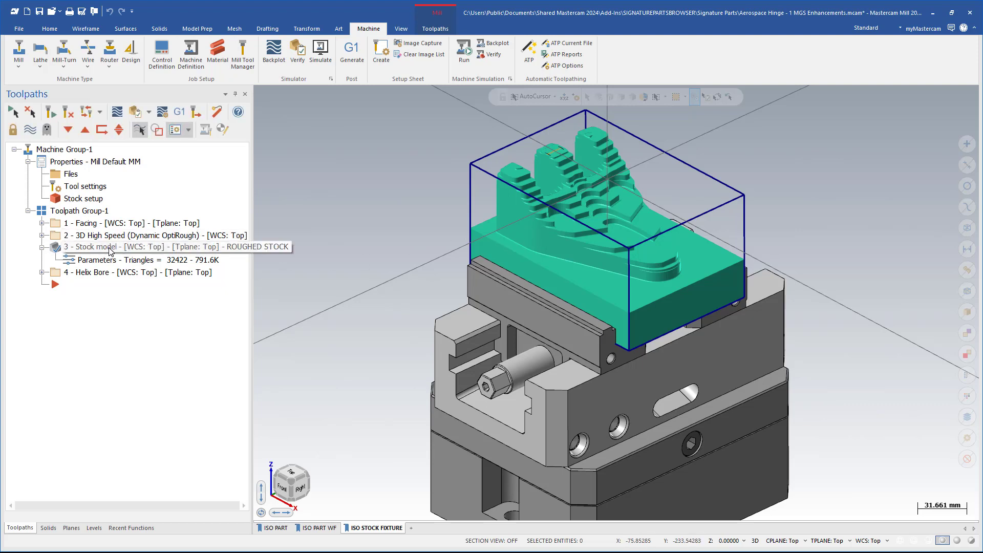
left_click(108, 275)
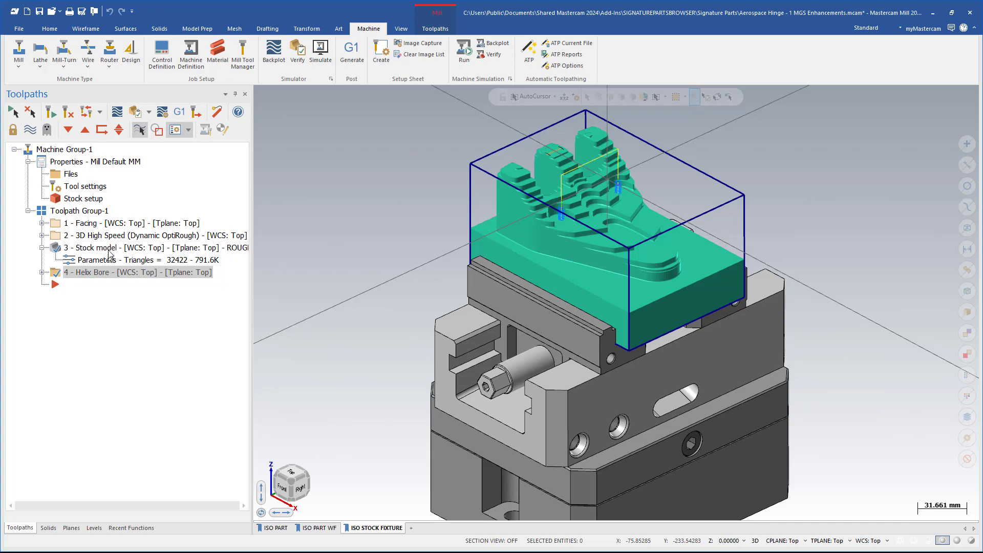
- Verify the Helix Bore operation alone and close the simulator after inspecting its starting stock
left_click(135, 112)
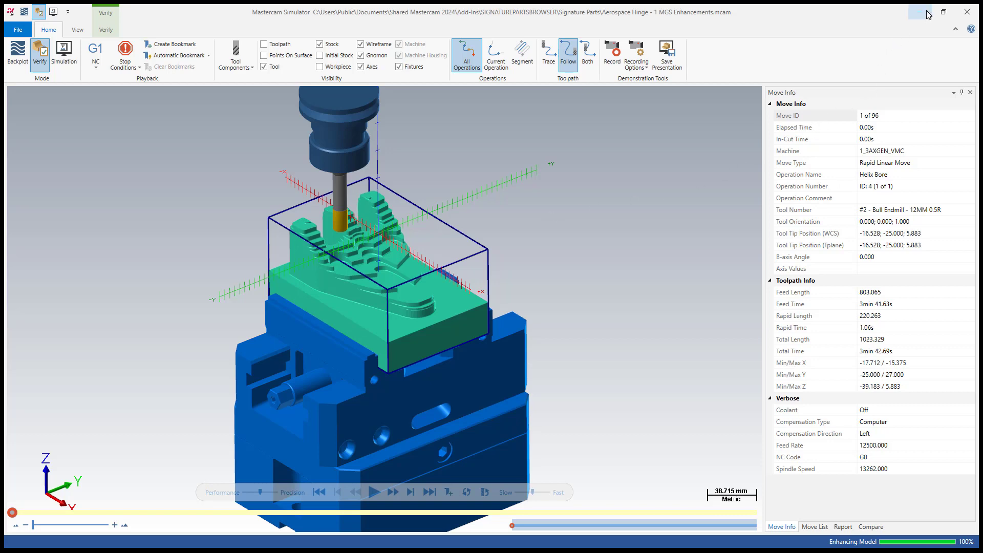
left_click(967, 12)
scroll(255, 229, "up", 4)
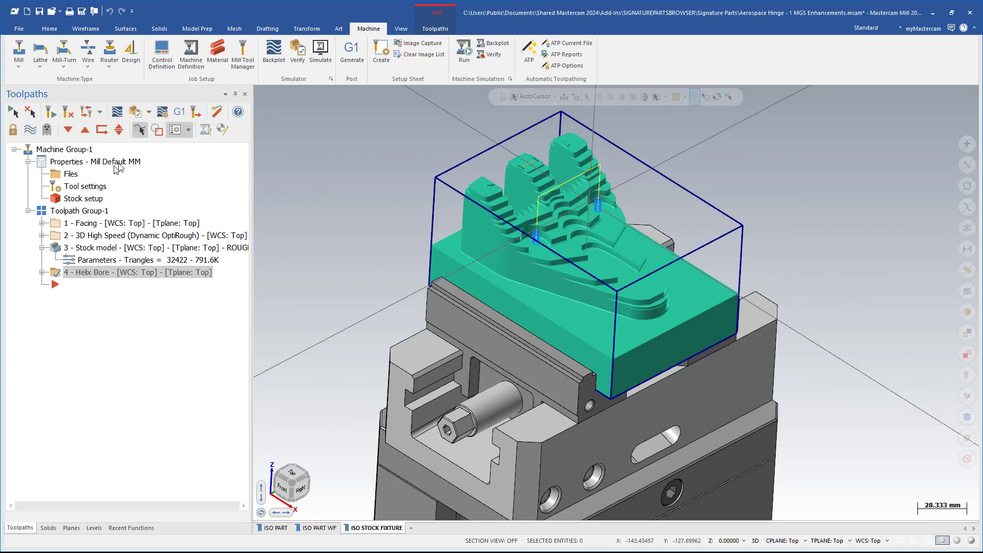
- Verify all operations of Toolpath Group-1 together, inspect the starting stock in the vise, and leave the simulator
left_click(97, 211)
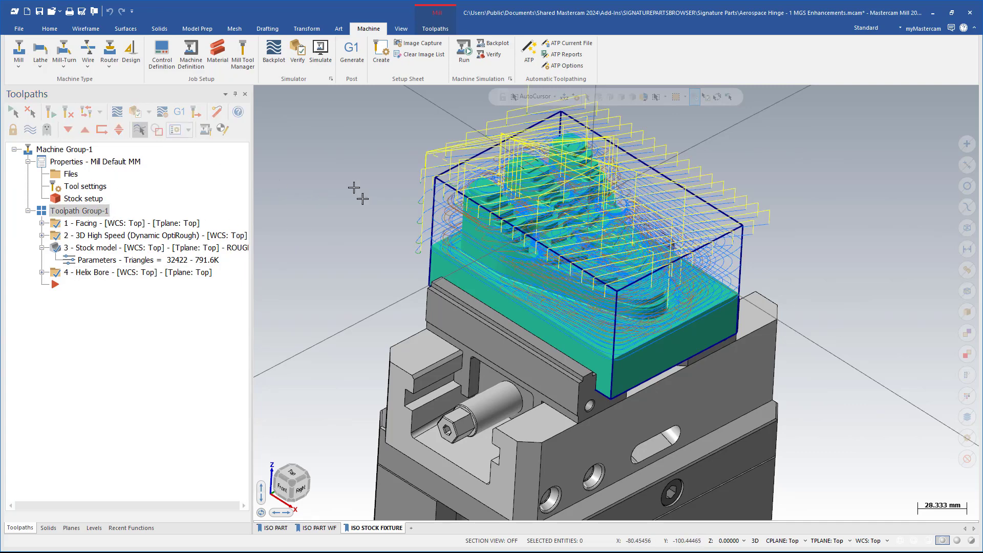
left_click(136, 113)
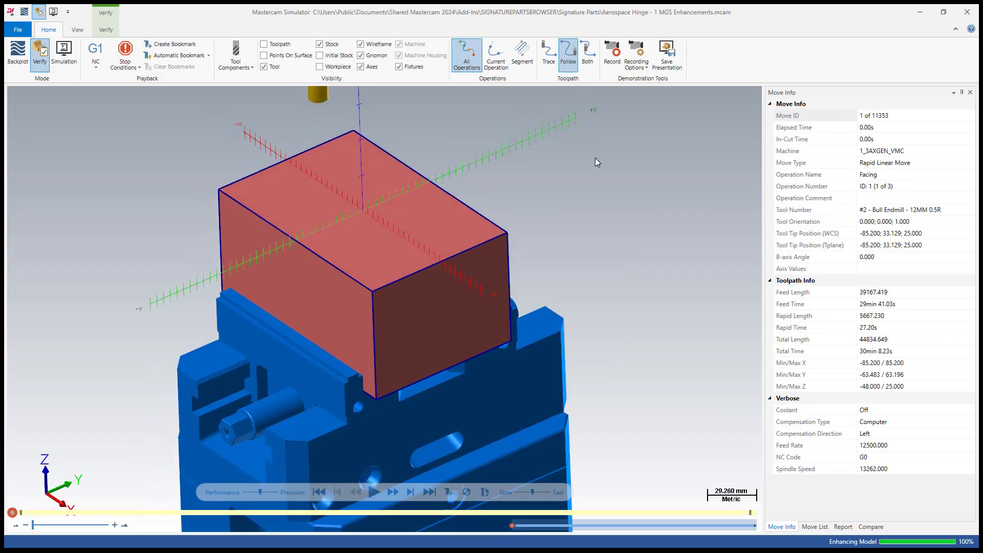
left_click(912, 15)
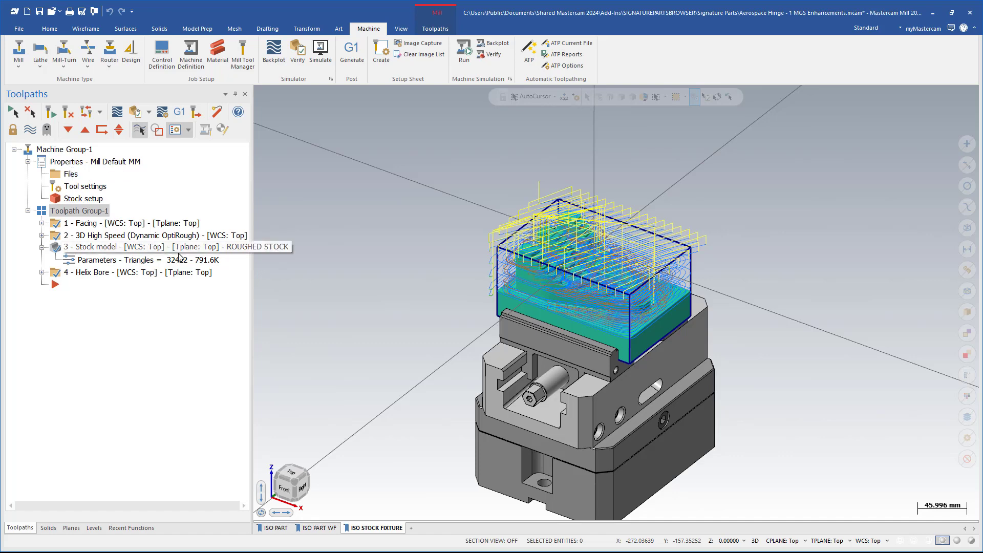
- Review the Simulation, Workholding and Stock Setup pages of the machine group setup and exit without saving changes
left_click(162, 114)
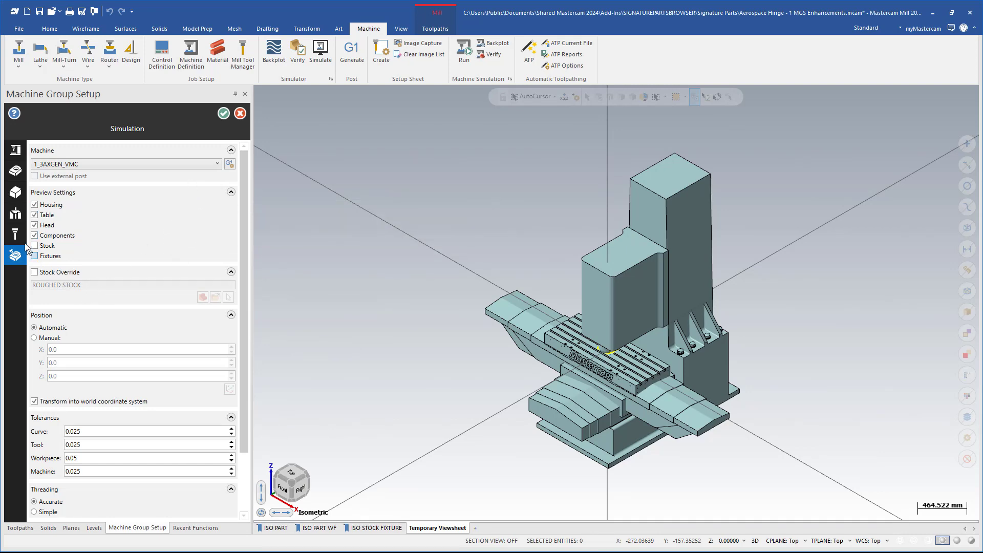
left_click(15, 214)
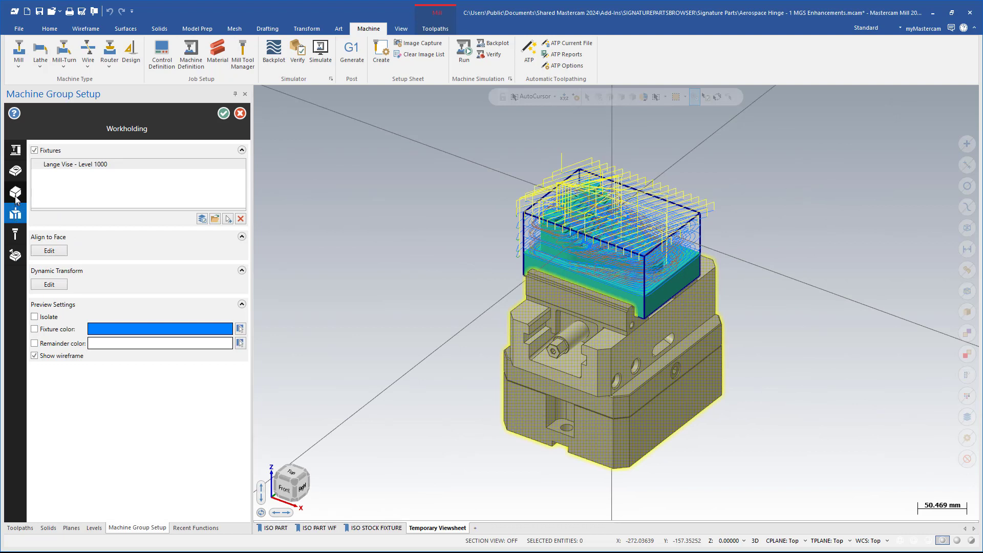
left_click(16, 195)
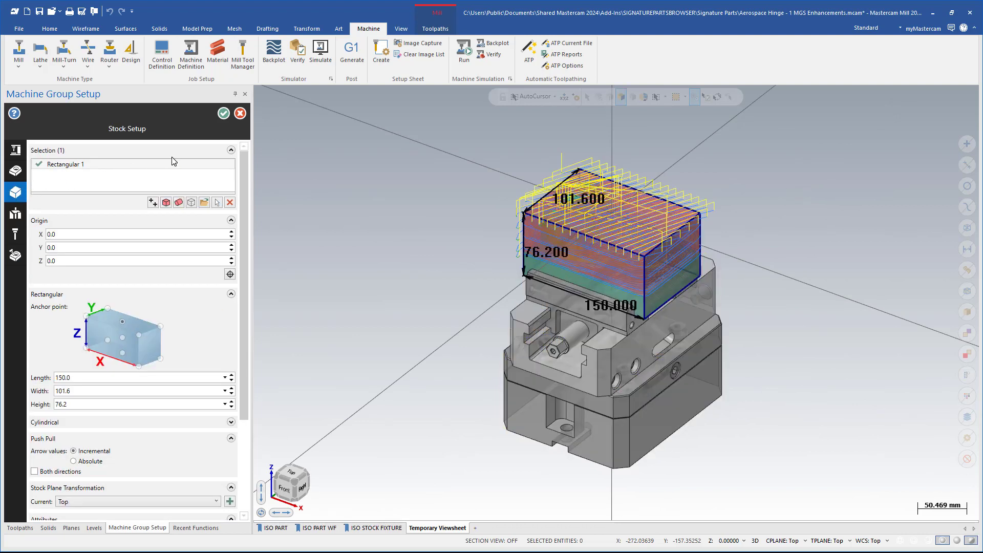
left_click(241, 113)
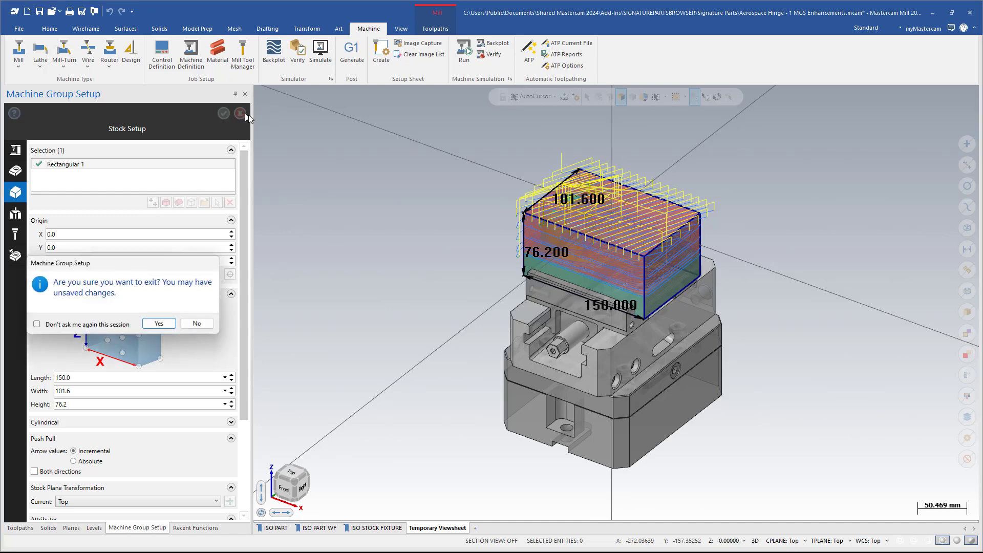
left_click(160, 324)
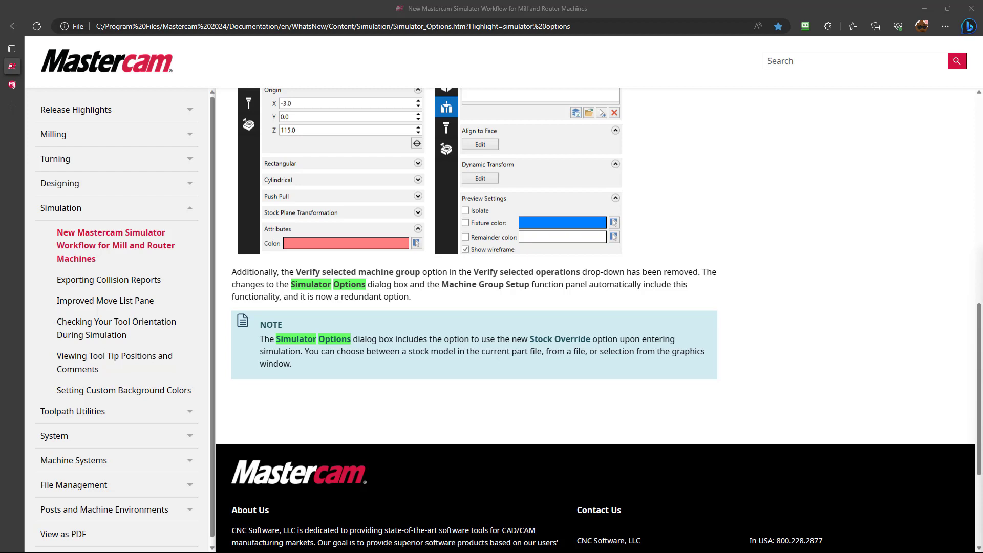
- In the browser, read the favorite What's New page Working with Content Files and open Collision Checking for Blade Expert
left_click(828, 26)
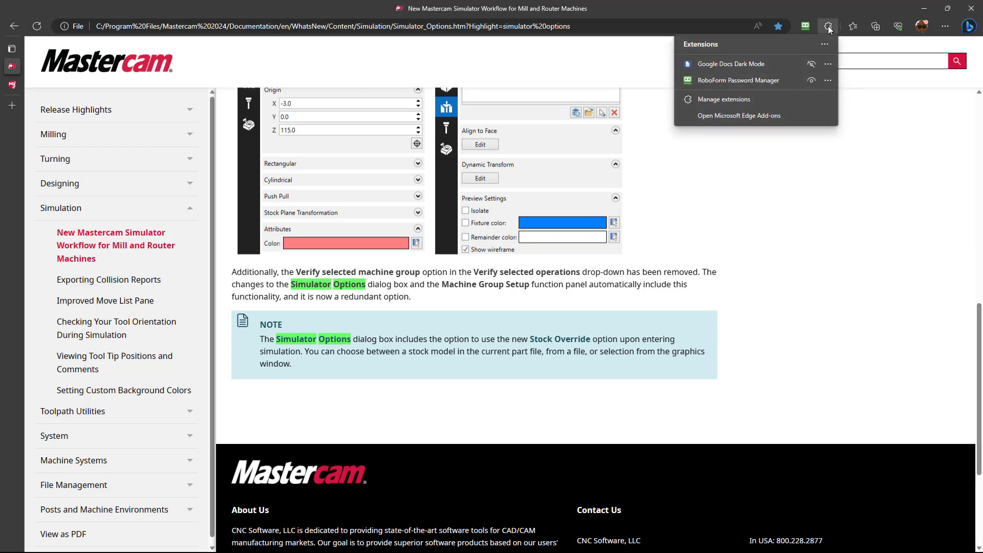
left_click(853, 26)
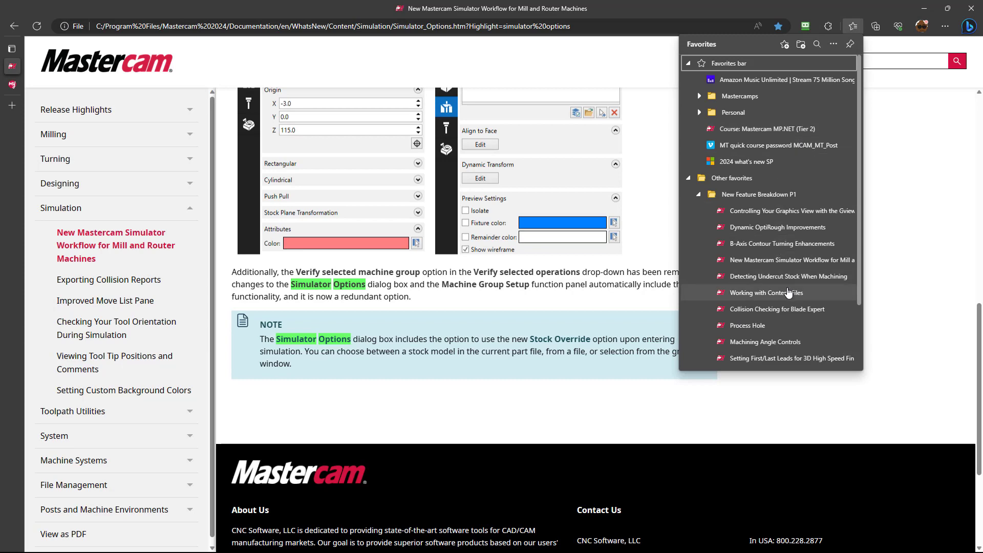
left_click(788, 292)
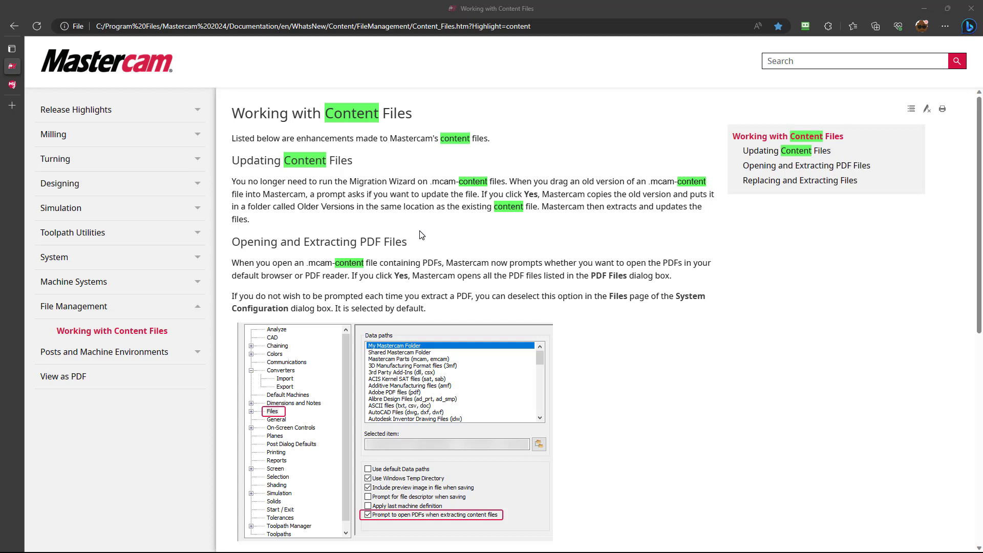
scroll(421, 235, "down", 3)
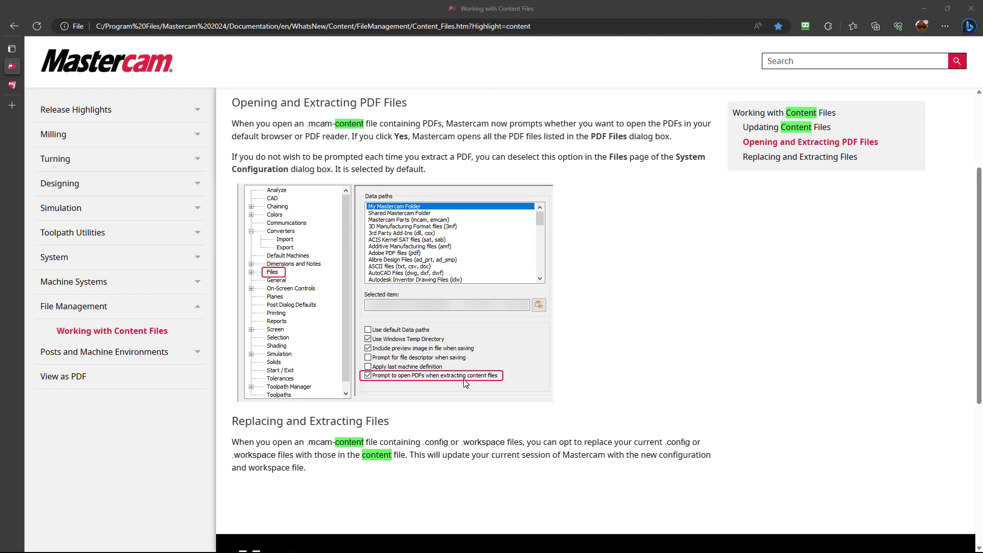
scroll(674, 322, "down", 1)
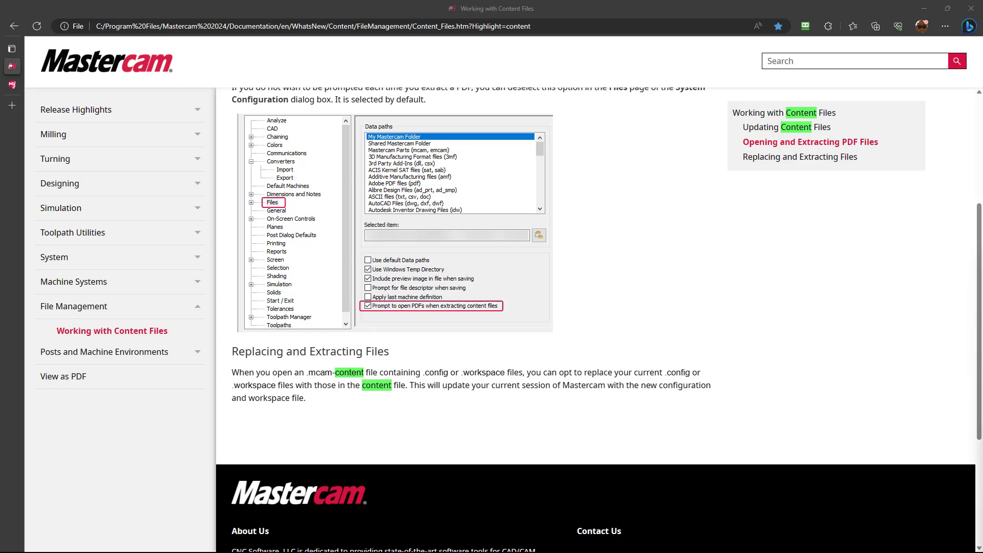
left_click(849, 28)
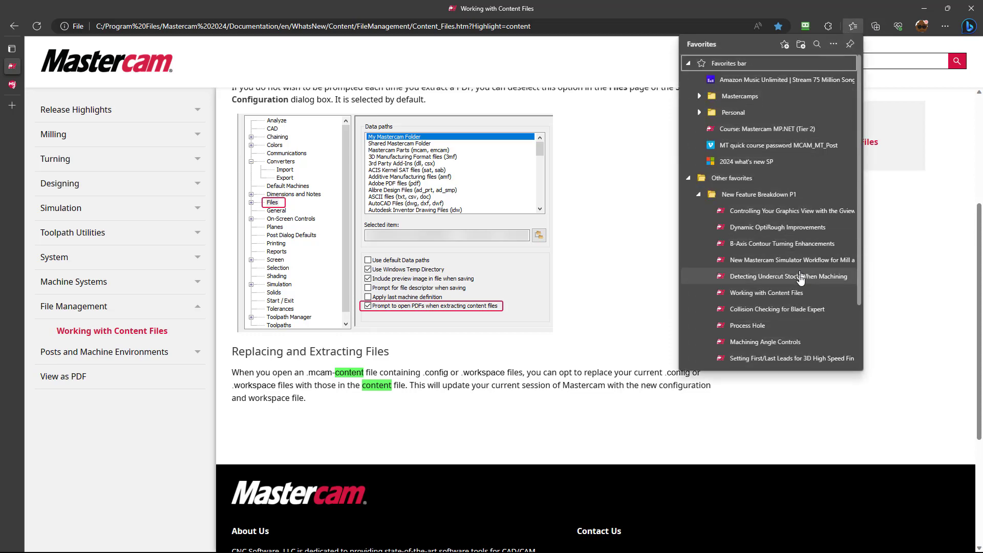
left_click(803, 308)
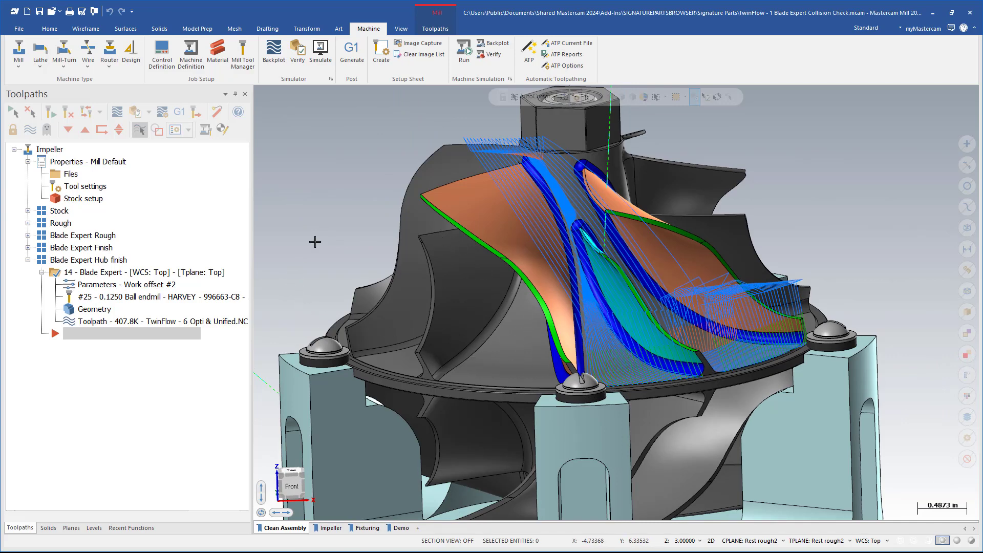
- In the TwinFlow impeller file in Mastercam, backplot Blade Expert operation 14 with the holder displayed and quick verify off
scroll(315, 242, "up", 3)
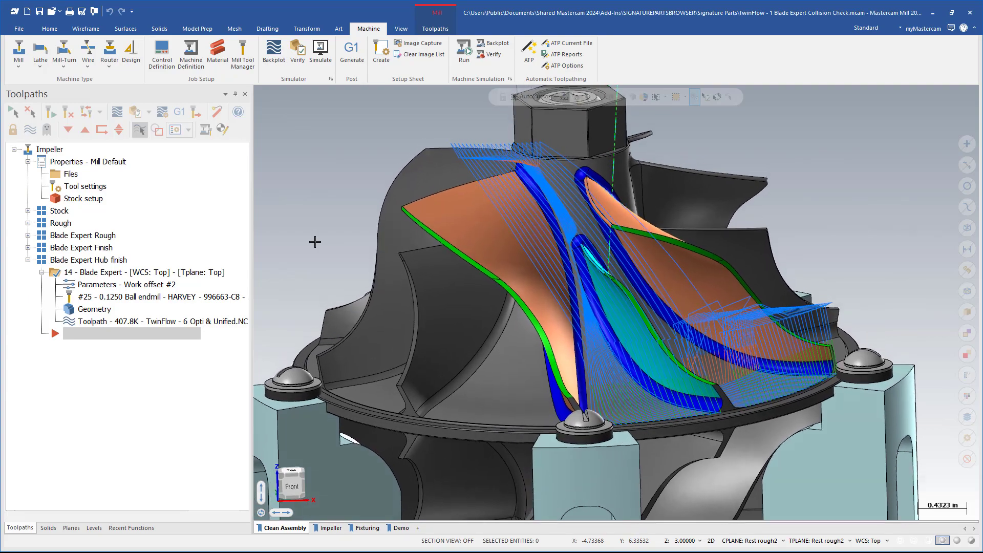
middle_click_drag(315, 242, 597, 311)
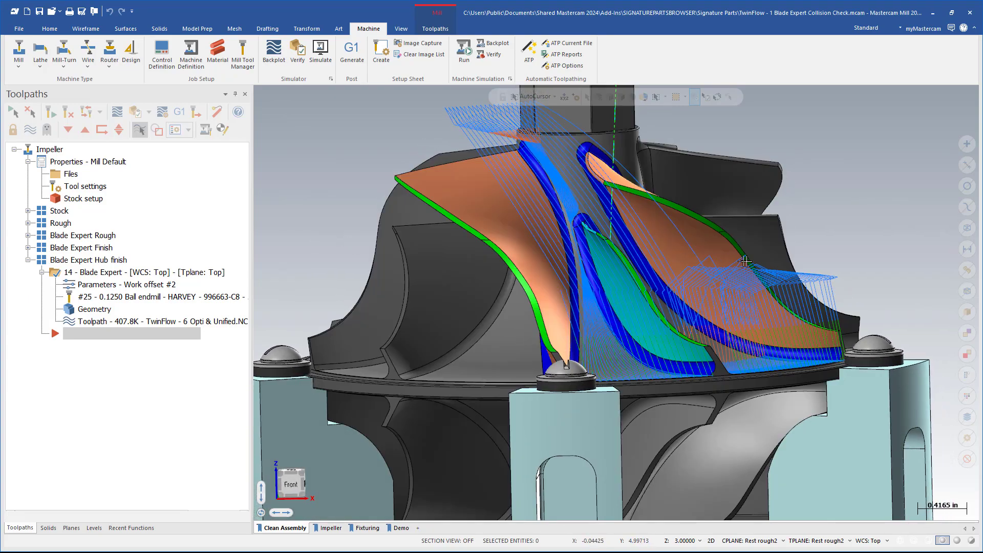
middle_click_drag(276, 335, 289, 373)
scroll(276, 336, "up", 2)
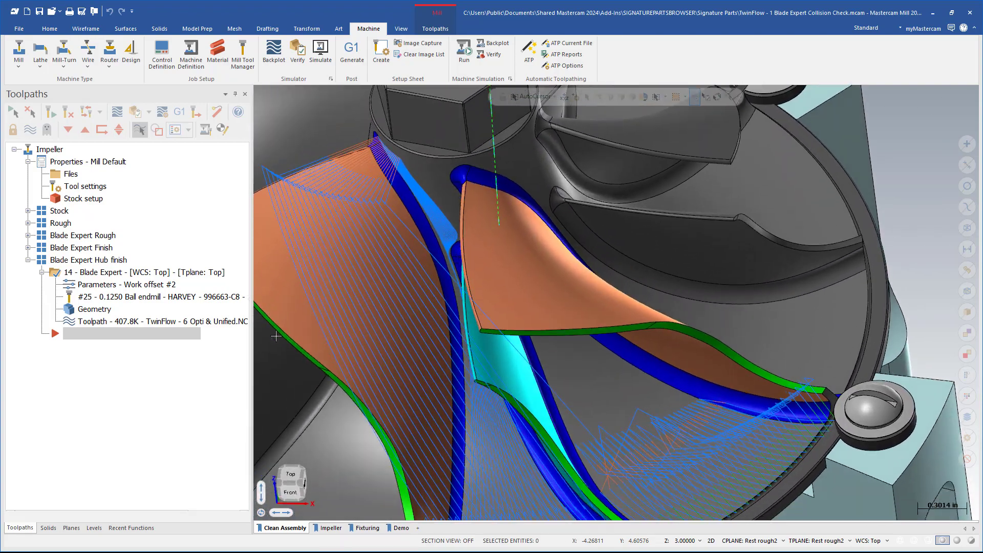
scroll(699, 344, "down", 3)
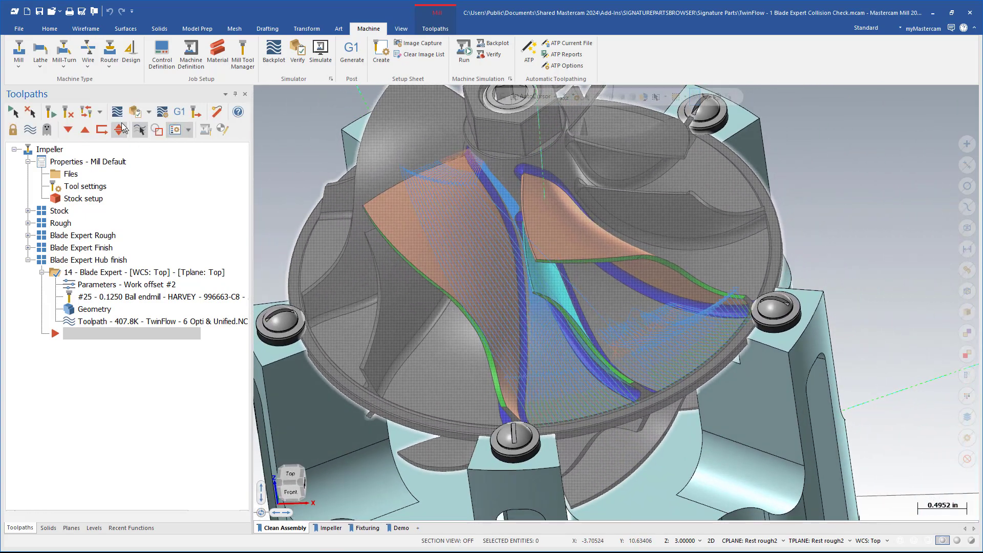
left_click(119, 121)
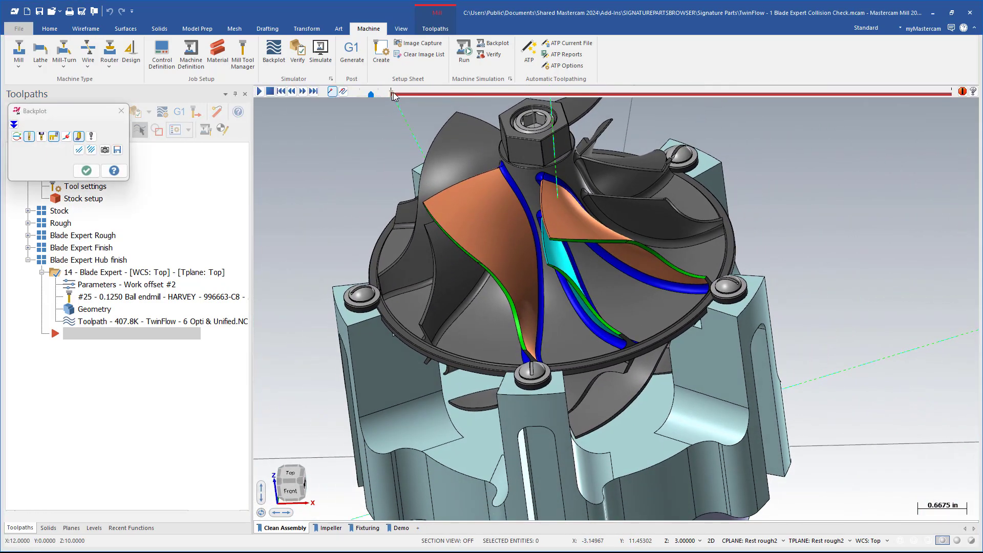
left_click_drag(395, 92, 522, 92)
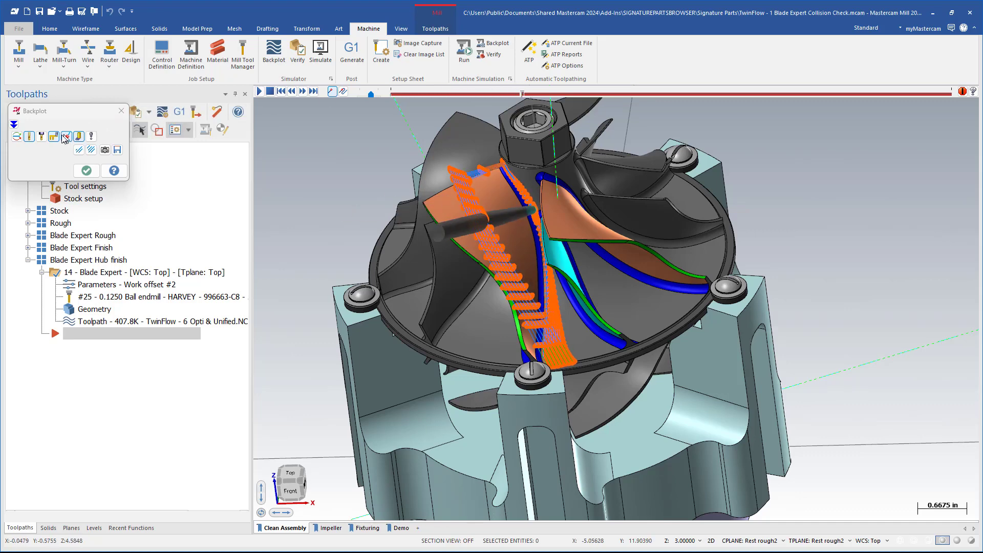
left_click(42, 136)
left_click(78, 136)
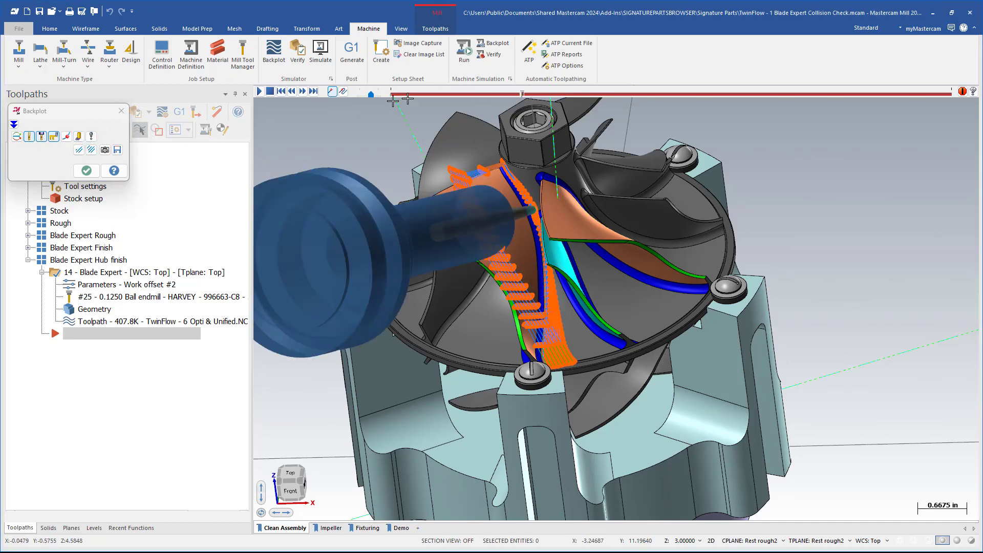
- Step through the backplot moves near the impeller's outer rim, examine the holder's clearance to the blades, and close Backplot
left_click_drag(520, 95, 811, 94)
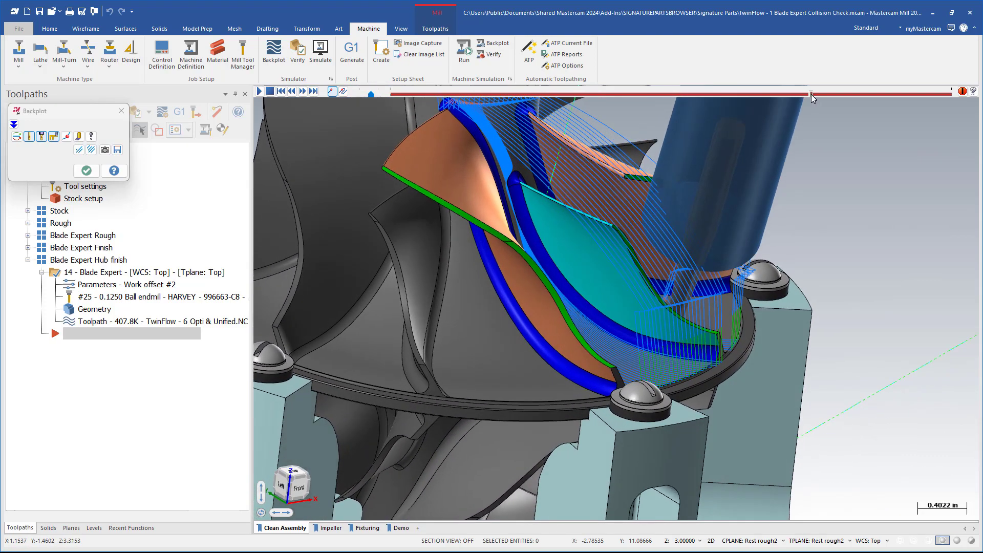
key("s")
key("s")
key("s")
key("s")
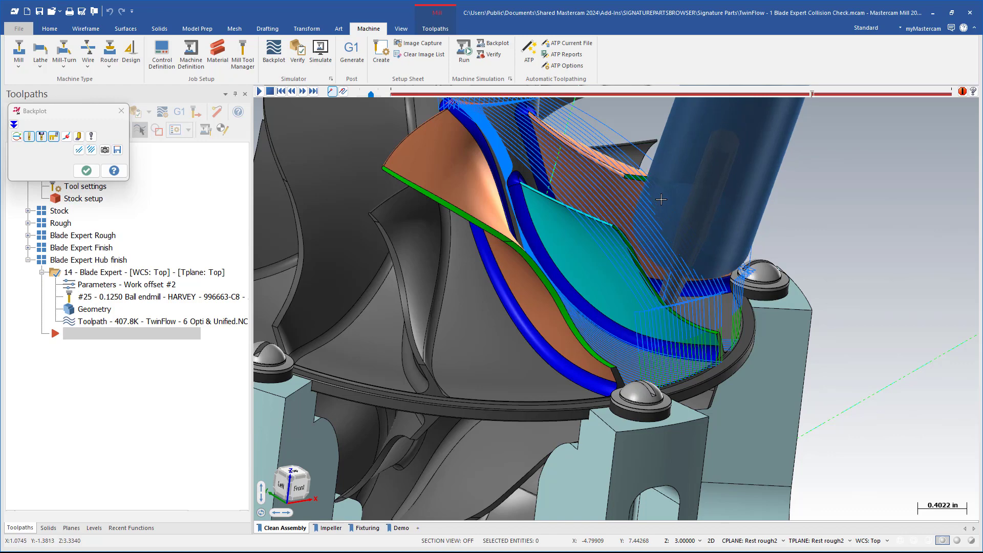
key("s")
key("s")
key("s")
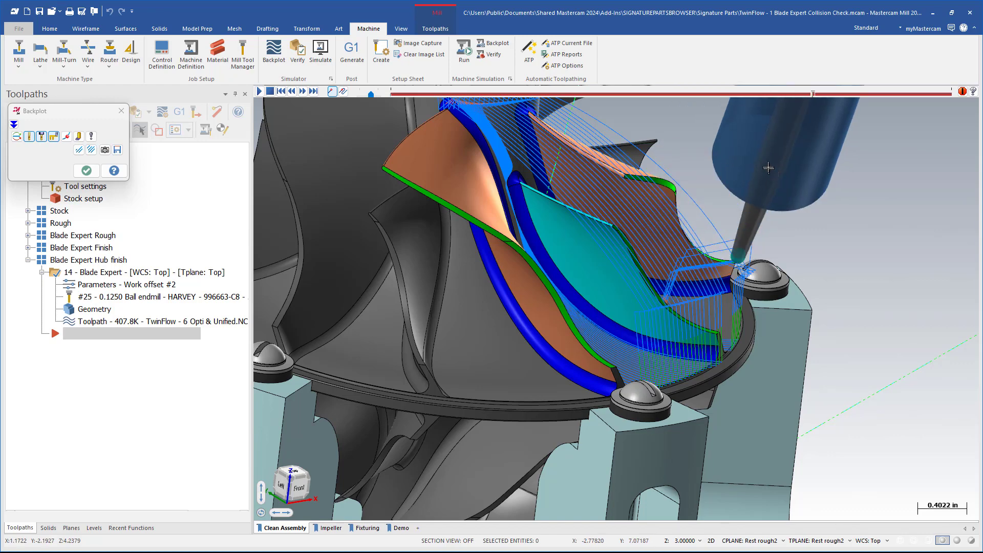
key("s")
key("s")
key("s")
key("s")
key("s")
key("s")
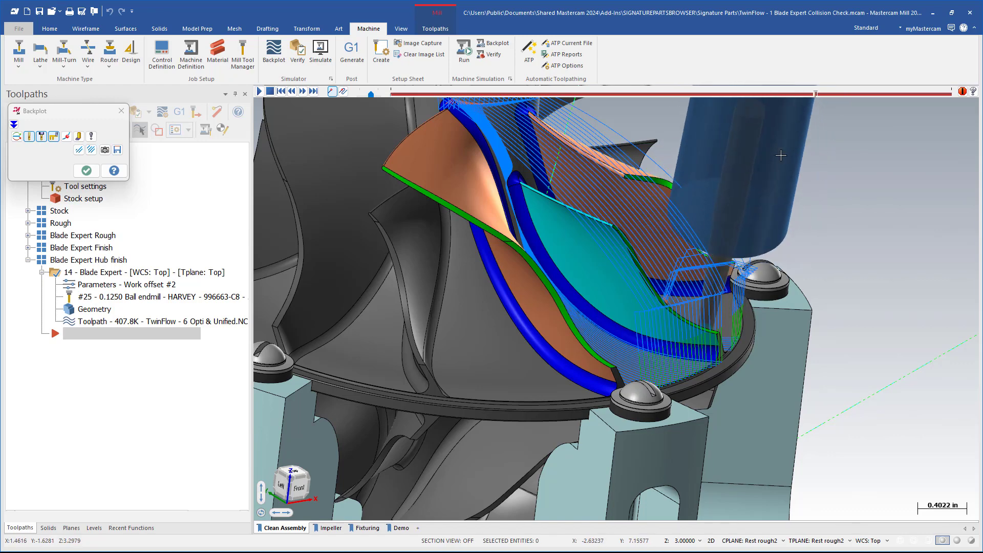
key("s")
key("s")
key("s")
key("s")
key("s")
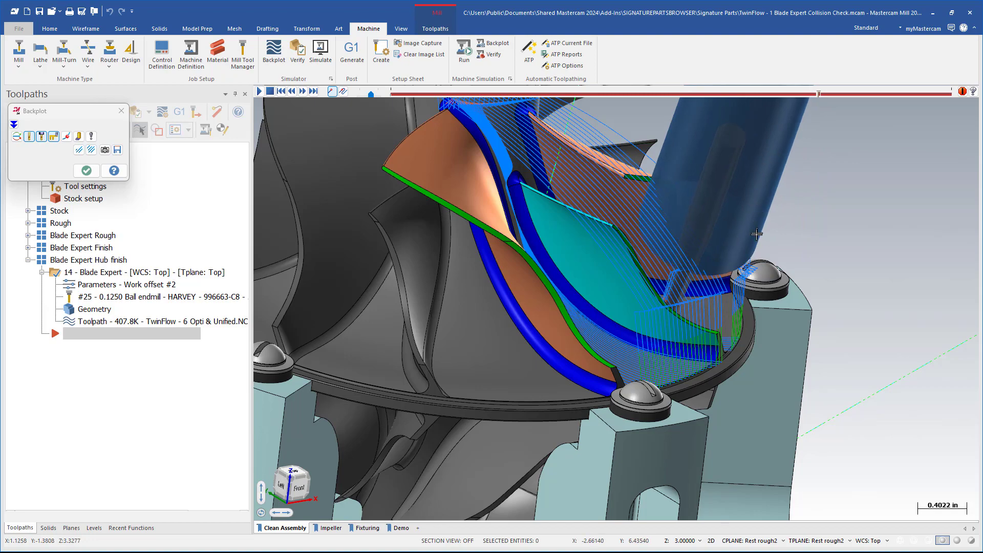
middle_click_drag(755, 251, 650, 345)
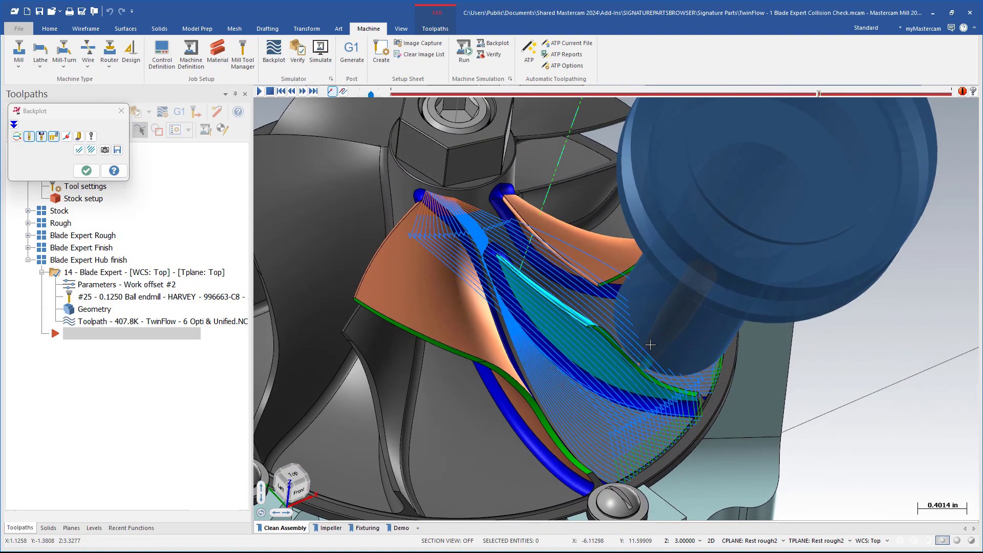
key("Escape")
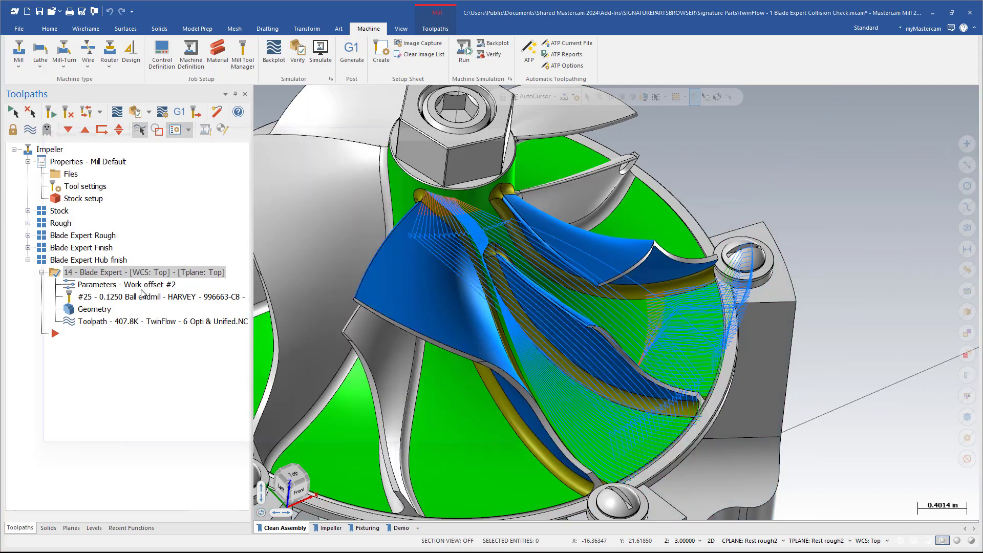
- Enable full collision check in the Tool Axis Control parameters of Blade Expert operation 14 and regenerate its toolpath
left_click(142, 290)
left_click(50, 205)
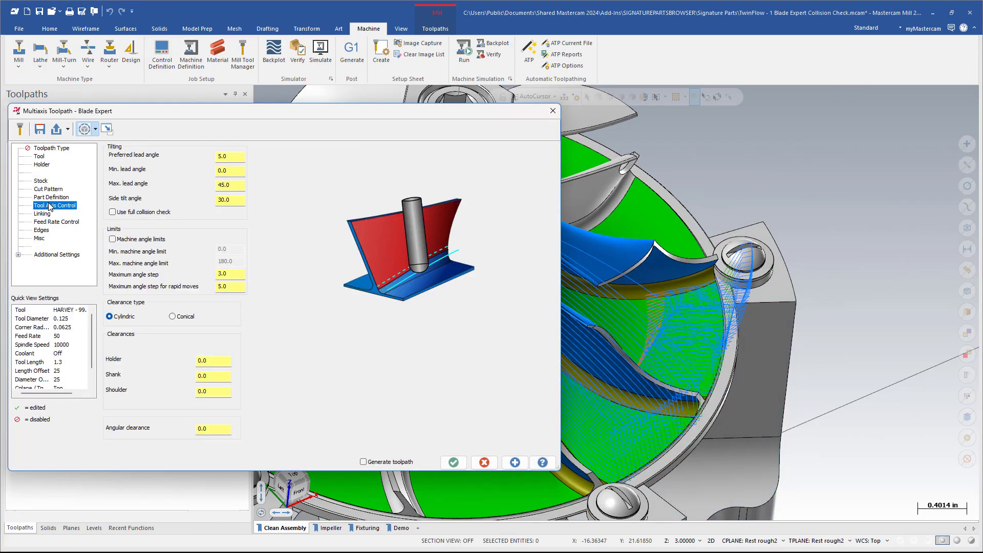
left_click(112, 212)
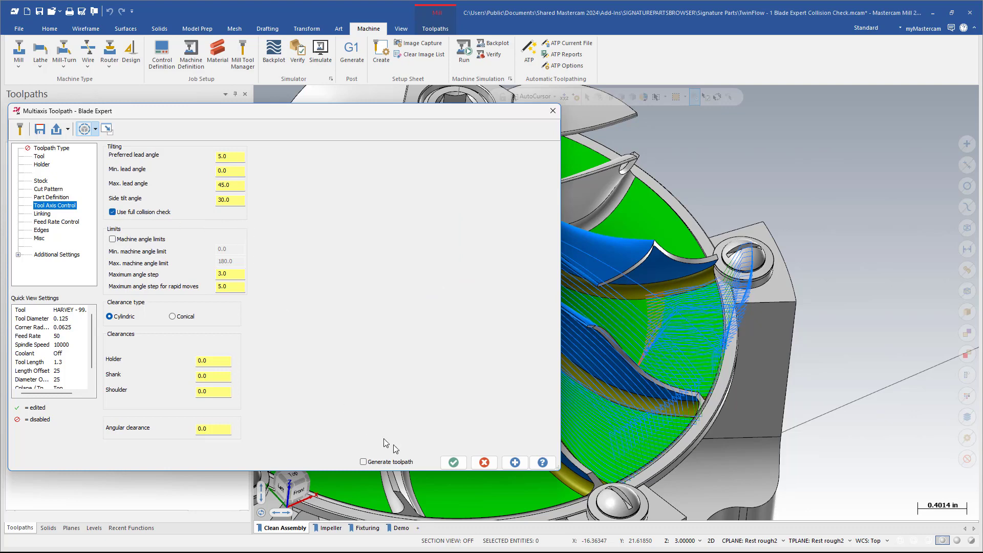
left_click(405, 462)
left_click(453, 462)
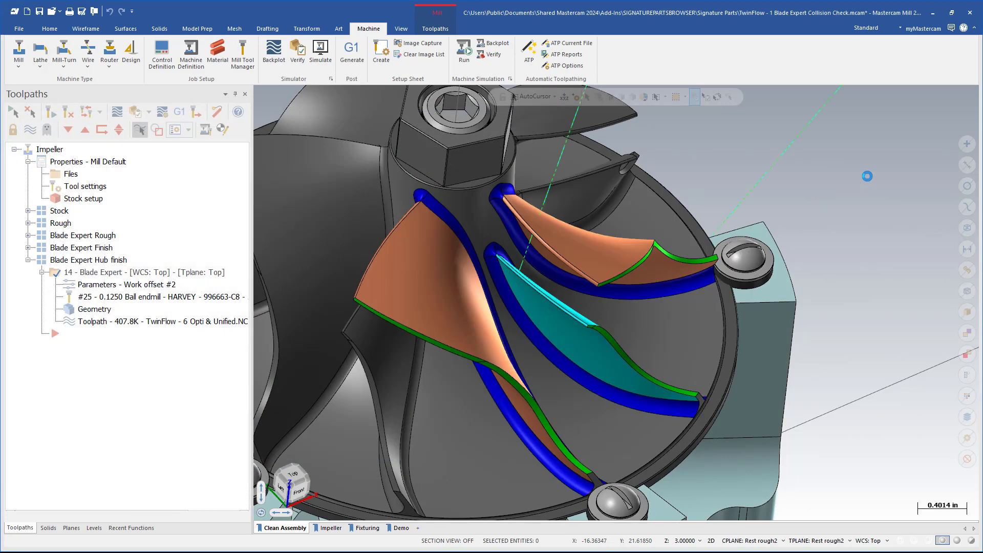
scroll(867, 176, "down", 3)
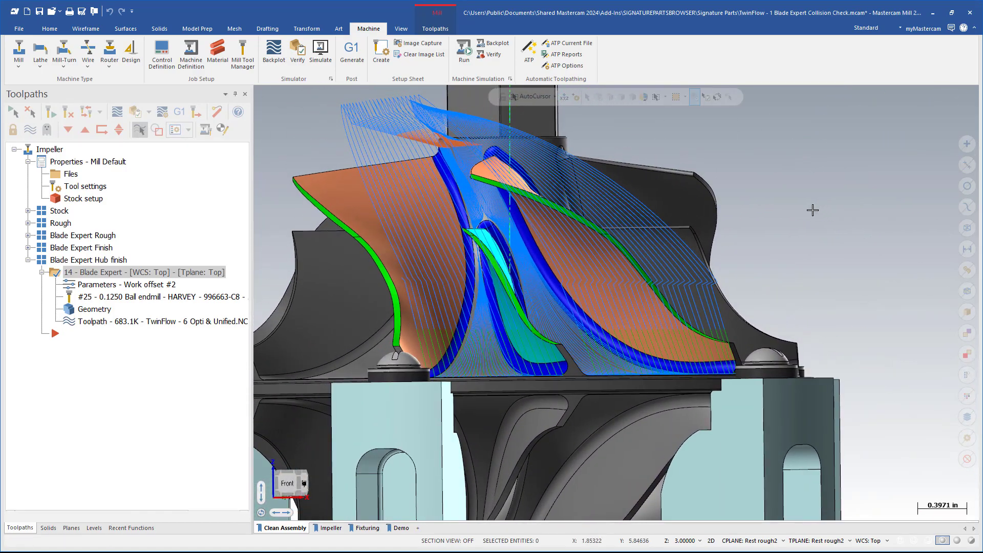
- Backplot the regenerated Blade Expert operation 14, step through moves along the impeller blades to examine the holder's clearance, and close Backplot
left_click(117, 112)
left_click_drag(391, 94, 640, 117)
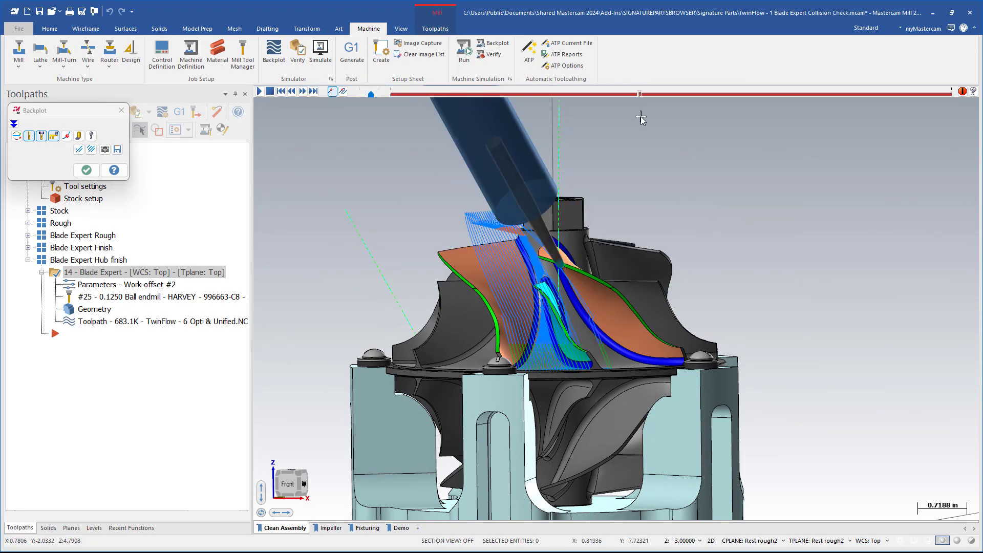
key("s")
key("s")
key("s")
key("s")
key("s")
key("s")
key("s")
key("s")
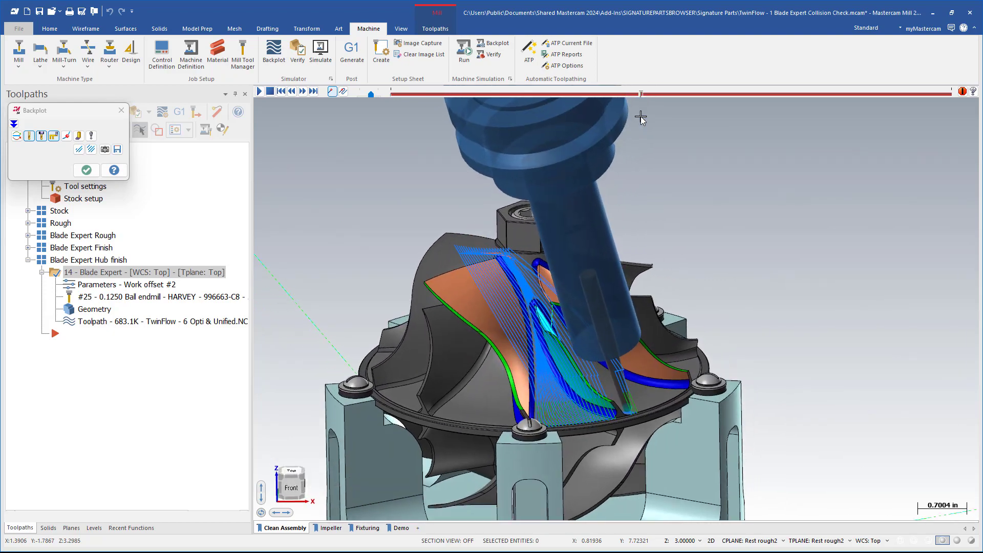
key("s")
key("s")
key("s")
key("s")
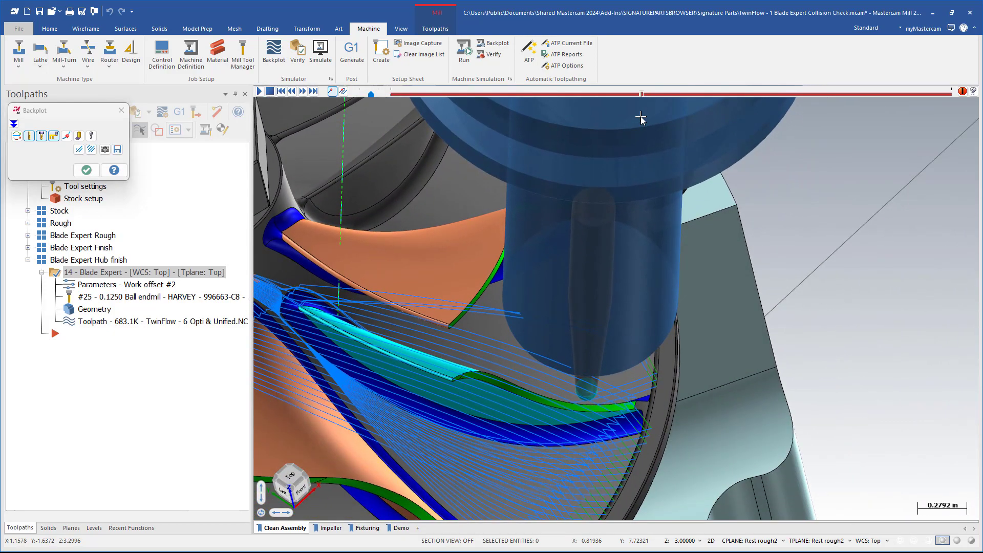
key("s")
key("s")
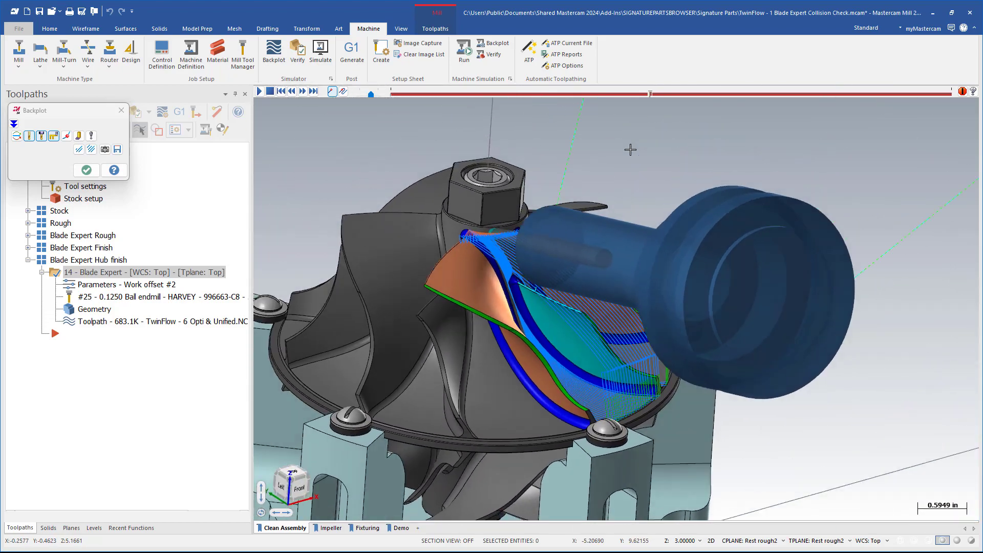
left_click(83, 173)
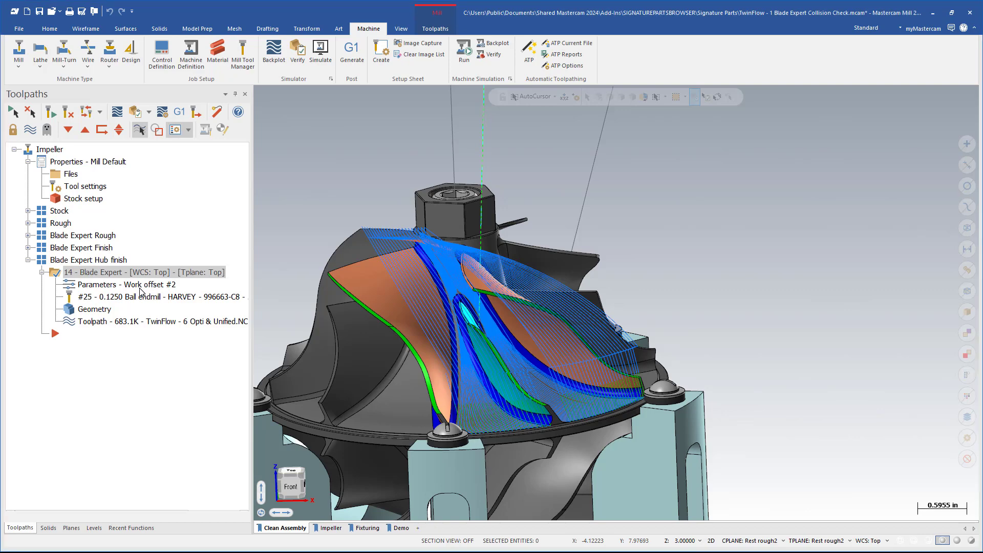
- Review the Tool Axis Control parameters of Blade Expert operation 14, including the full collision check, and leave without changes
left_click(140, 286)
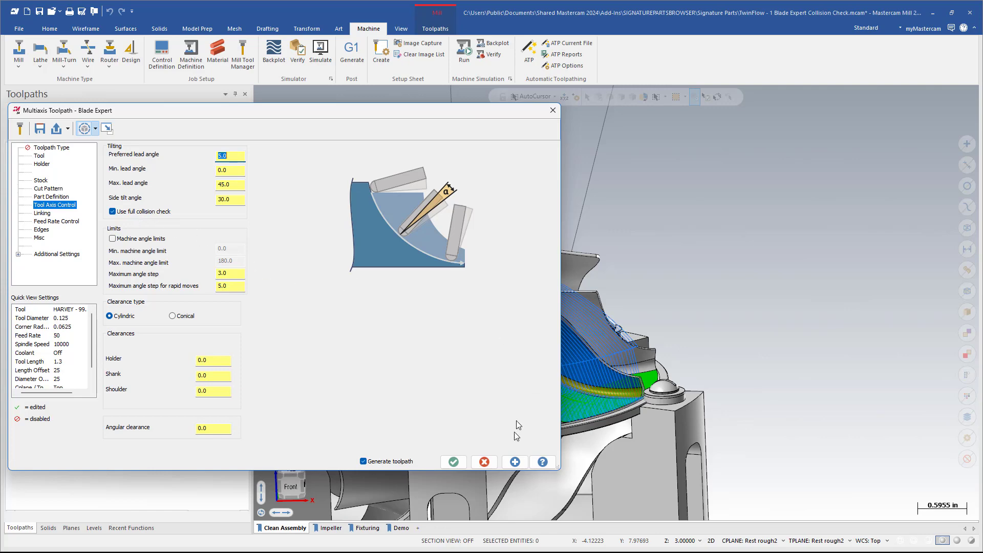
left_click(485, 462)
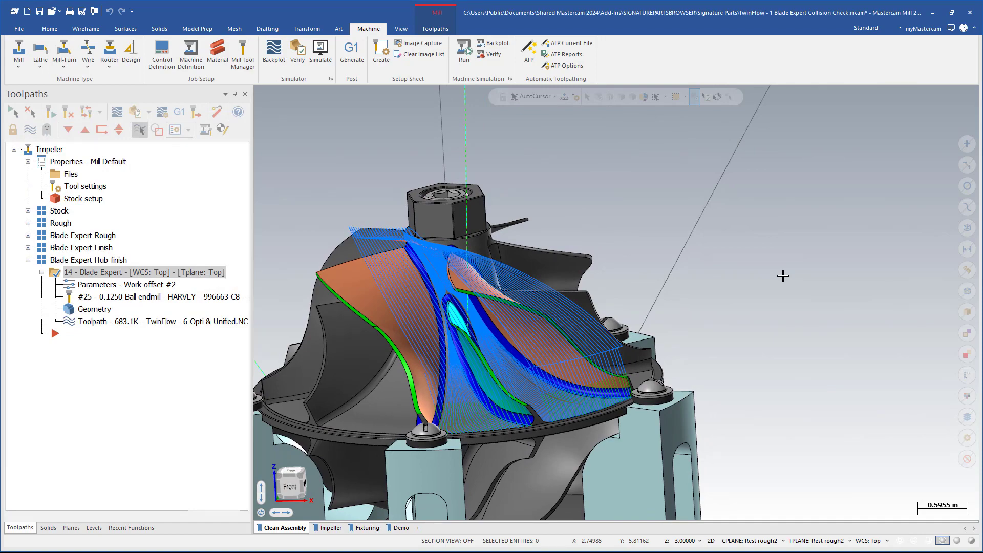
scroll(783, 276, "down", 2)
middle_click_drag(821, 373, 783, 310)
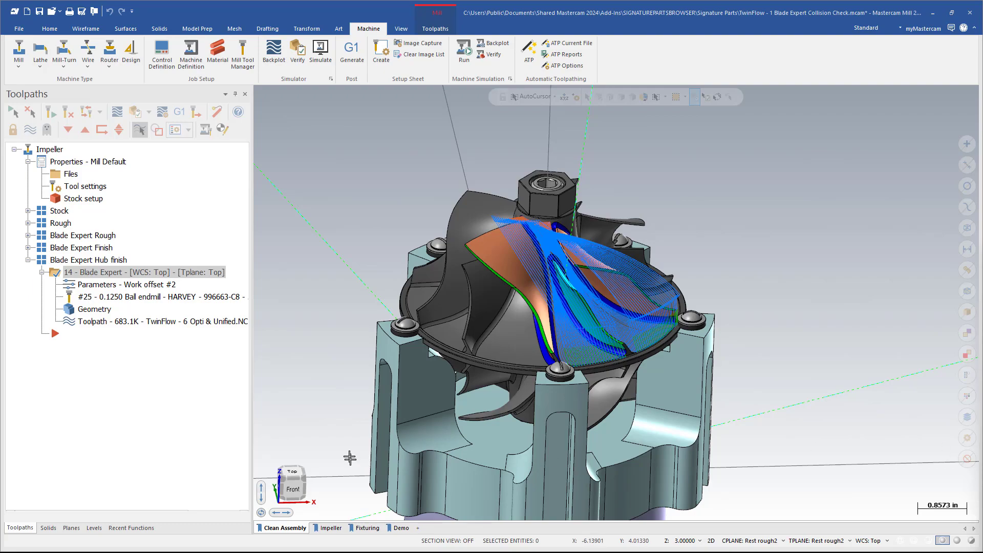
- Display the toolpaths of the Rough, Blade Expert Rough and Blade Expert Finish groups in turn on the impeller
left_click(66, 226)
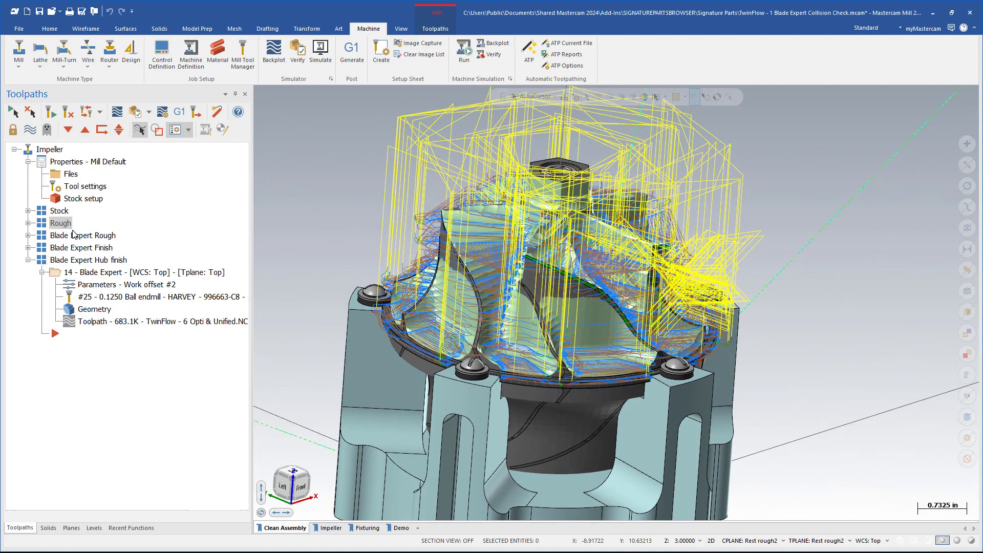
left_click(75, 236)
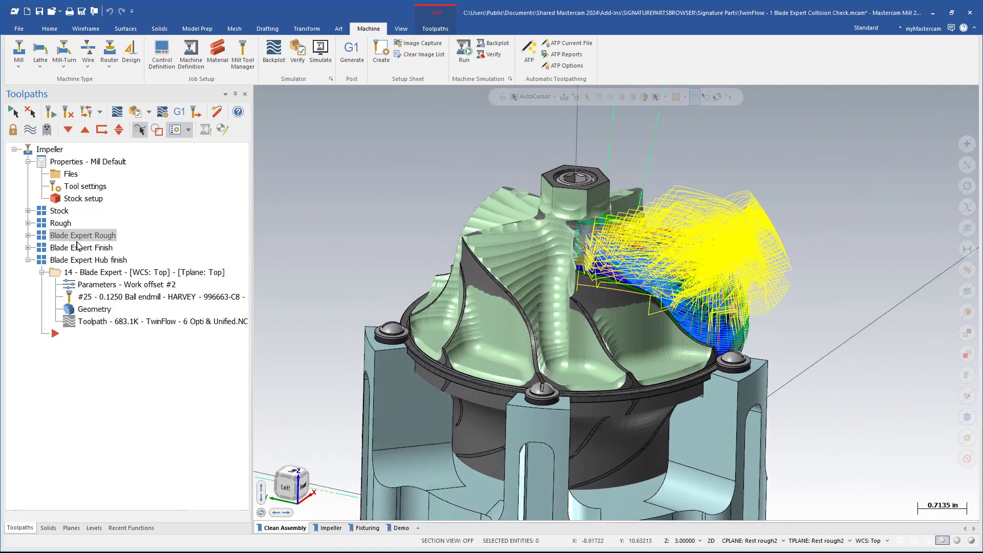
left_click(80, 249)
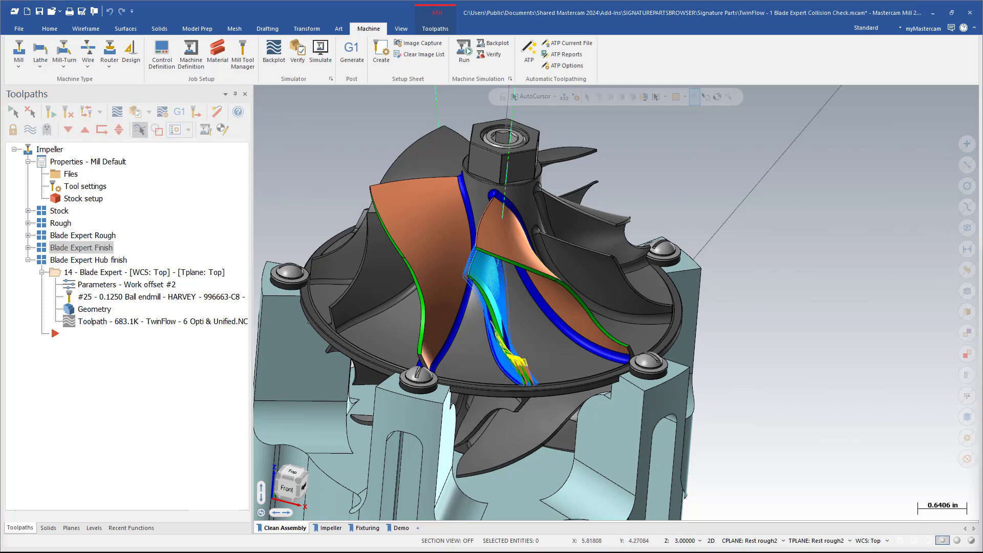
- Switch to the browser and open another favorite What's New page from Collision Checking for Blade Expert
scroll(822, 274, "down", 2)
scroll(845, 284, "down", 2)
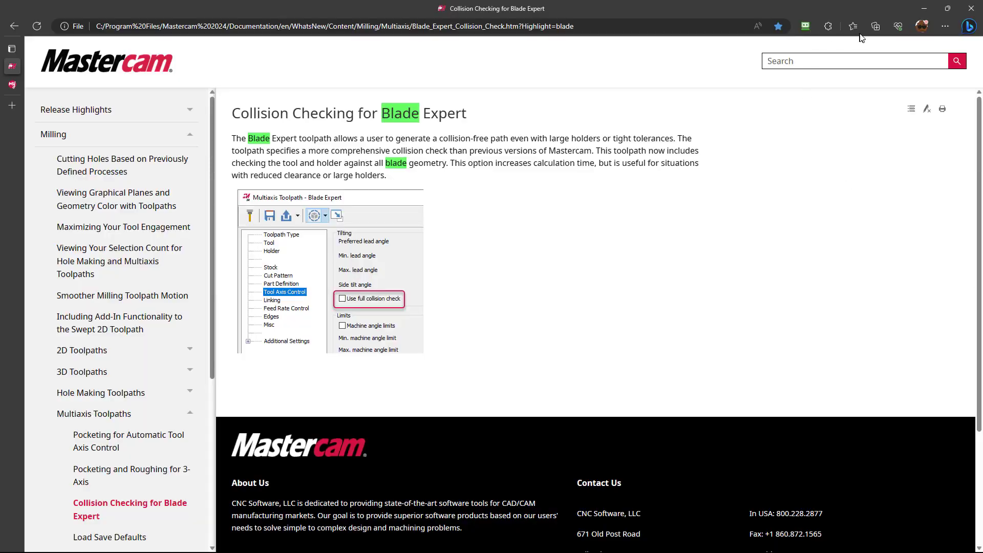
left_click(858, 31)
left_click(789, 245)
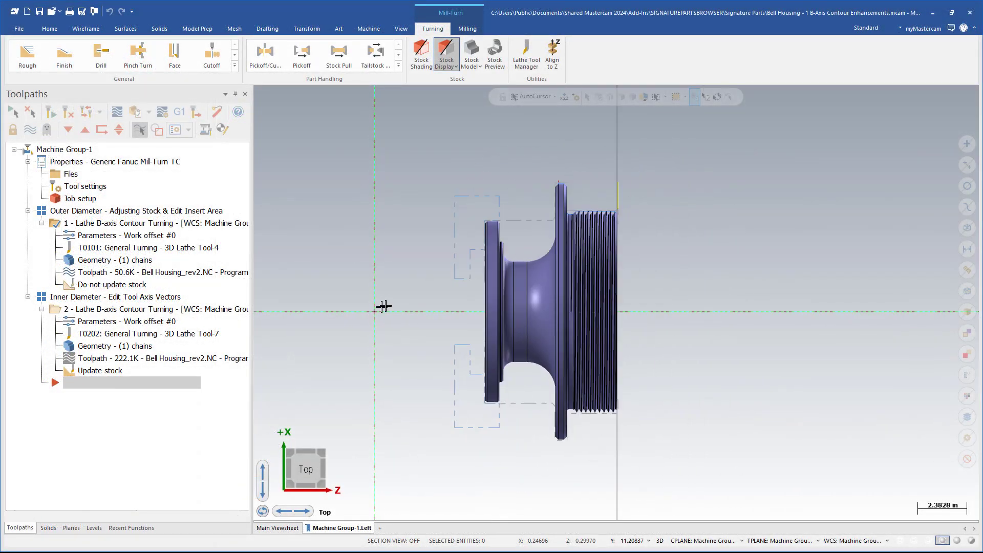
- In the Bell Housing B-axis contour file in Mastercam, section the part by the Top plane, restore the top view, and return to the toolpaths
scroll(604, 186, "up", 2)
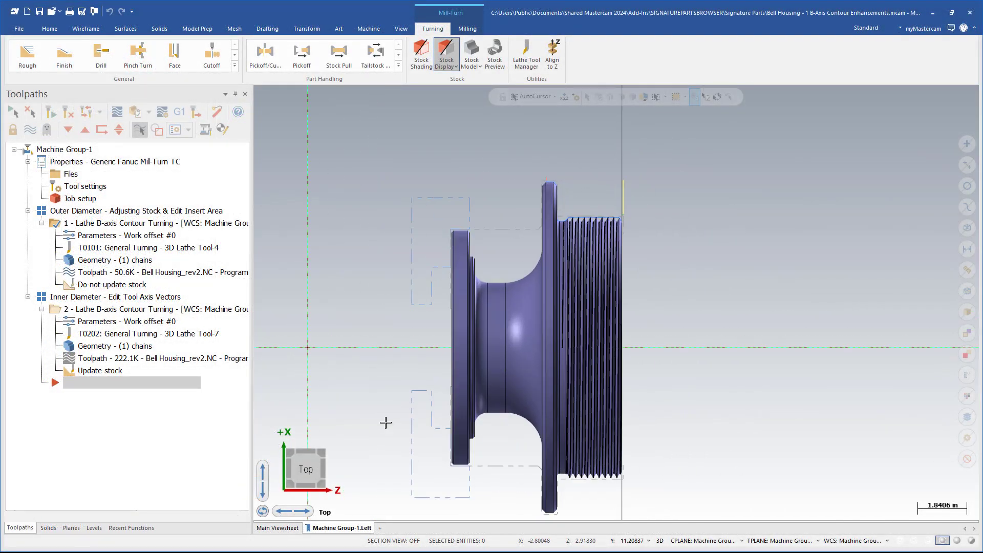
left_click(71, 528)
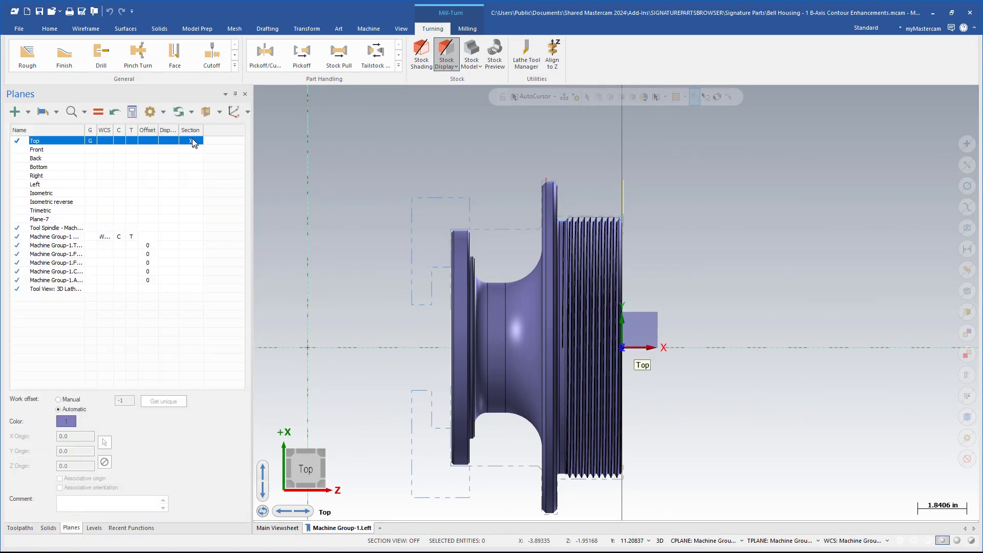
scroll(568, 294, "up", 1)
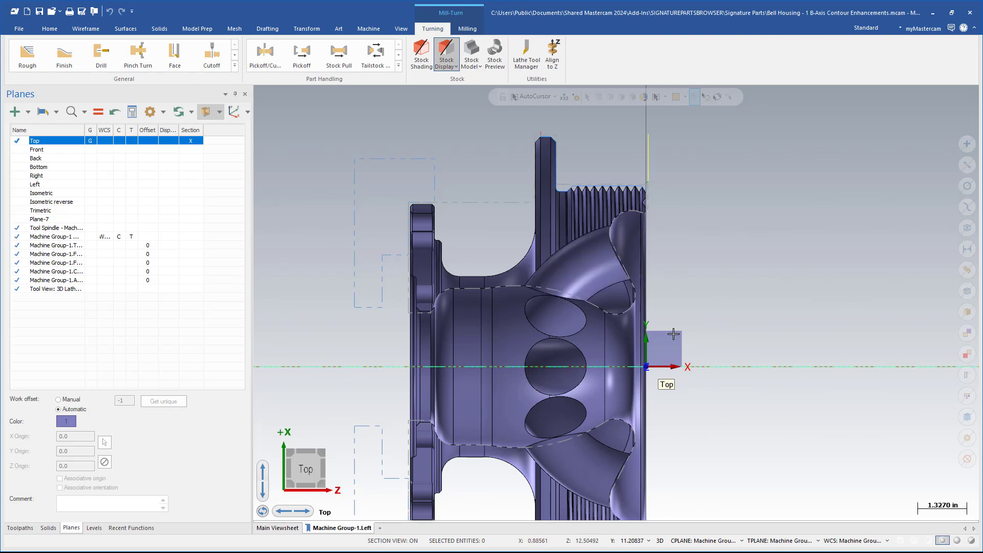
middle_click_drag(673, 335, 769, 227)
key("alt+1")
left_click(20, 528)
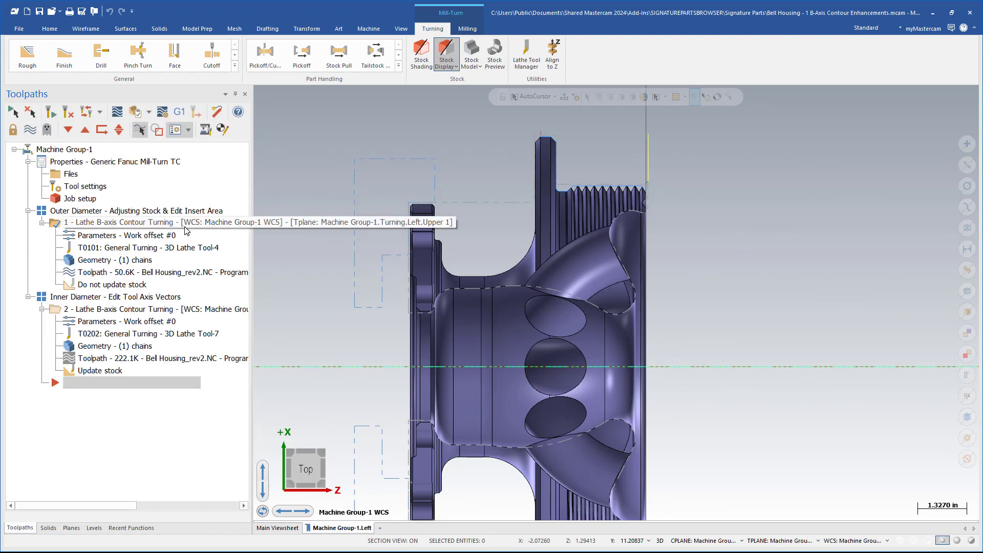
- Backplot Lathe B-axis Contour Turning operation 1 and advance the tool to its first contact with the threaded end of the housing
left_click(117, 111)
left_click(177, 128)
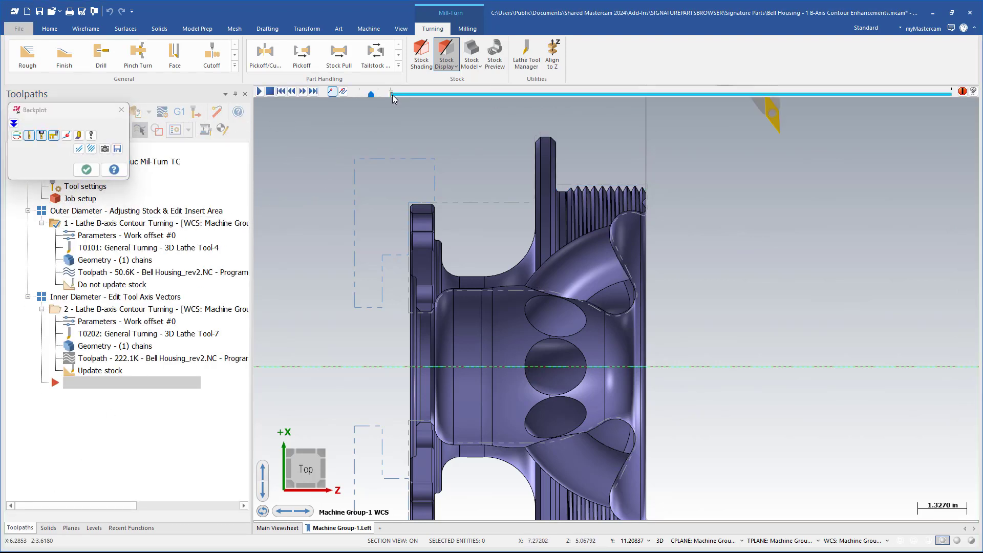
left_click_drag(400, 94, 397, 137)
scroll(594, 260, "down", 4)
scroll(610, 154, "up", 4)
scroll(628, 232, "up", 6)
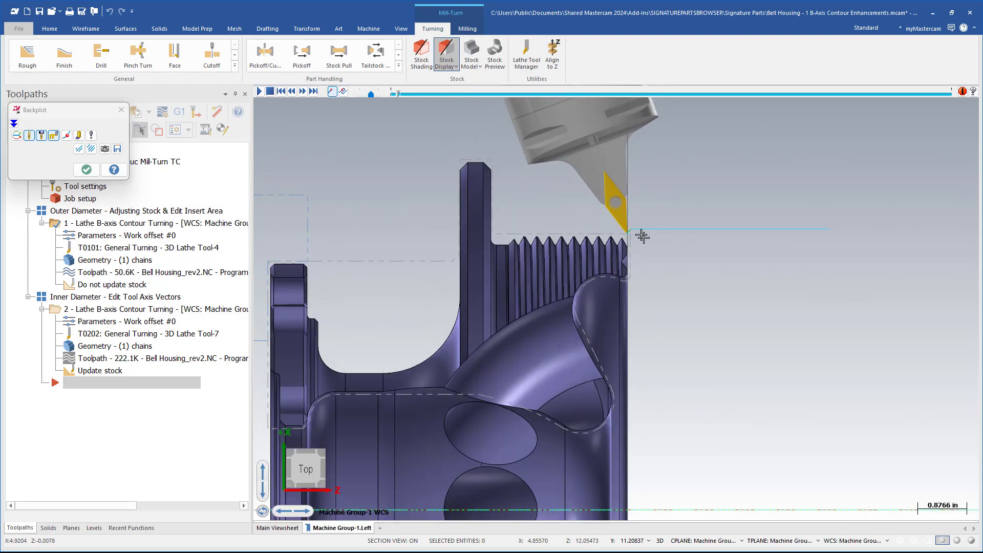
scroll(628, 232, "up", 2)
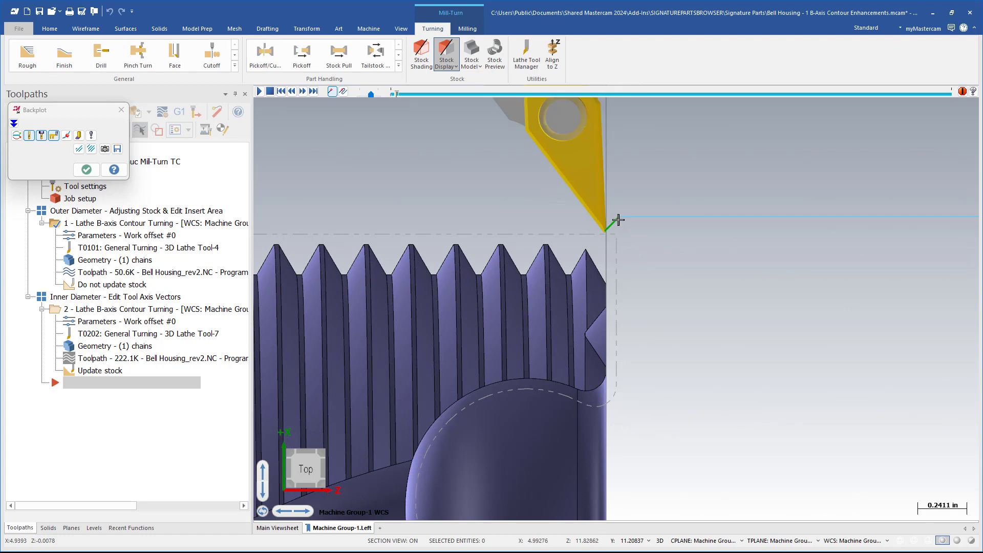
- Step through the backplot moves down the end face, around the chamfer and along the thread crests to examine the tool's motion, and close Backplot
key("s")
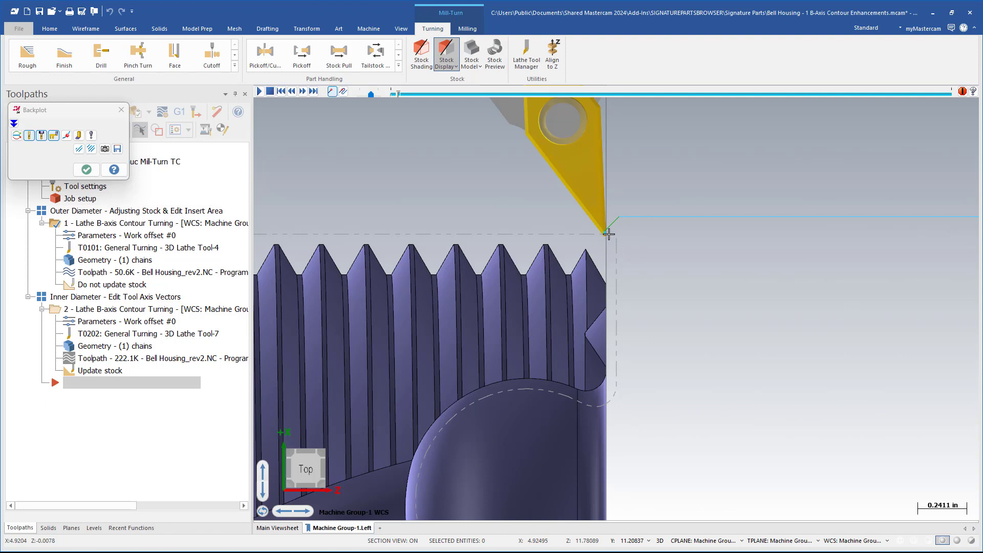
key("s")
key("s")
key("s")
key("s")
key("s")
key("s")
key("s")
key("s")
key("s")
key("s")
key("s")
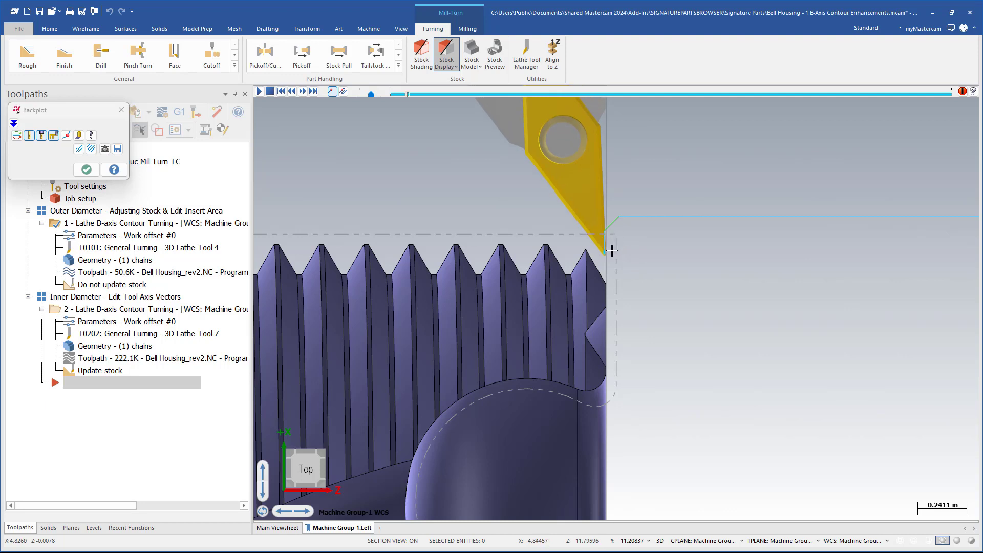
key("s")
key("s")
key("s")
key("s")
key("s")
key("s")
key("s")
key("s")
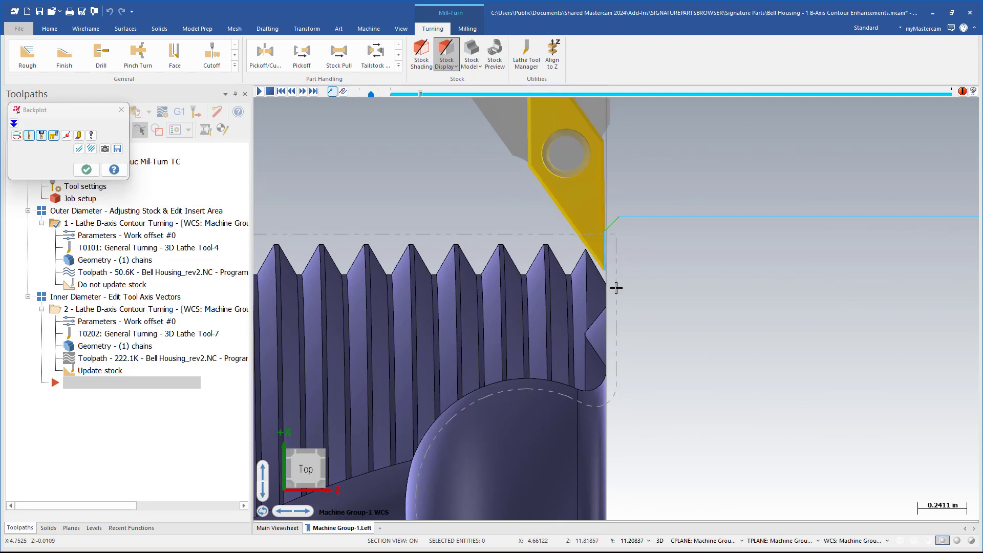
key("s")
key("s")
key("s")
key("s")
key("s")
key("s")
key("s")
key("s")
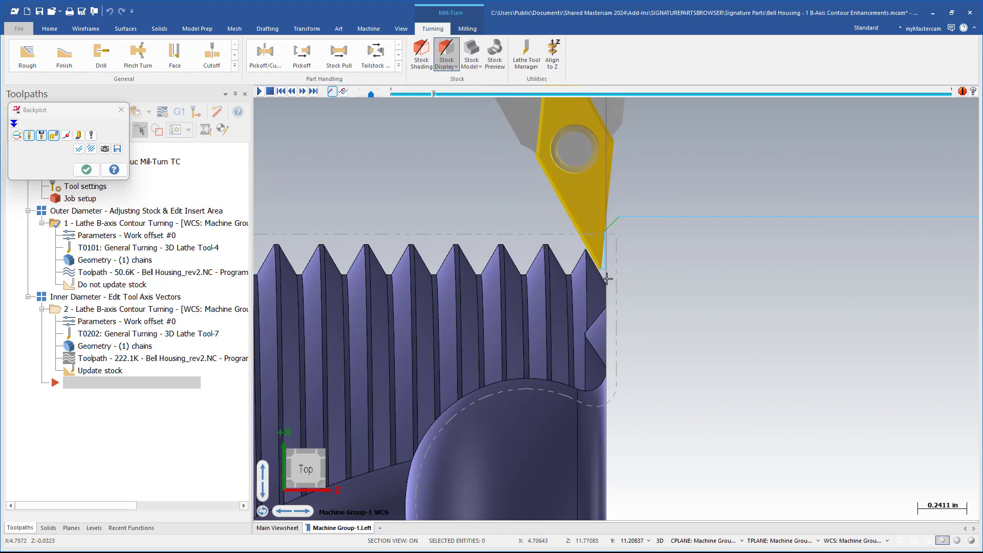
key("s")
key("s")
key("s")
key("s")
key("s")
key("s")
key("s")
key("s")
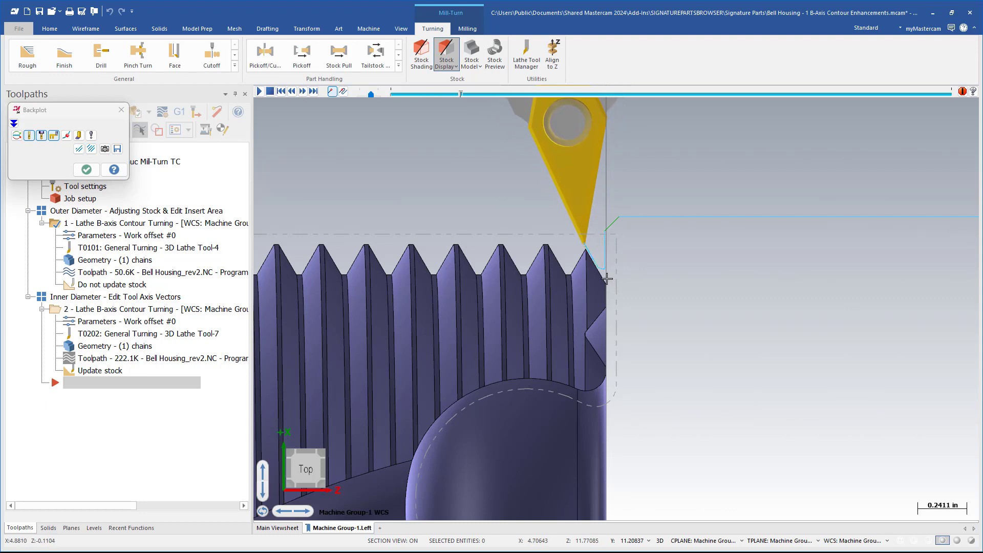
key("s")
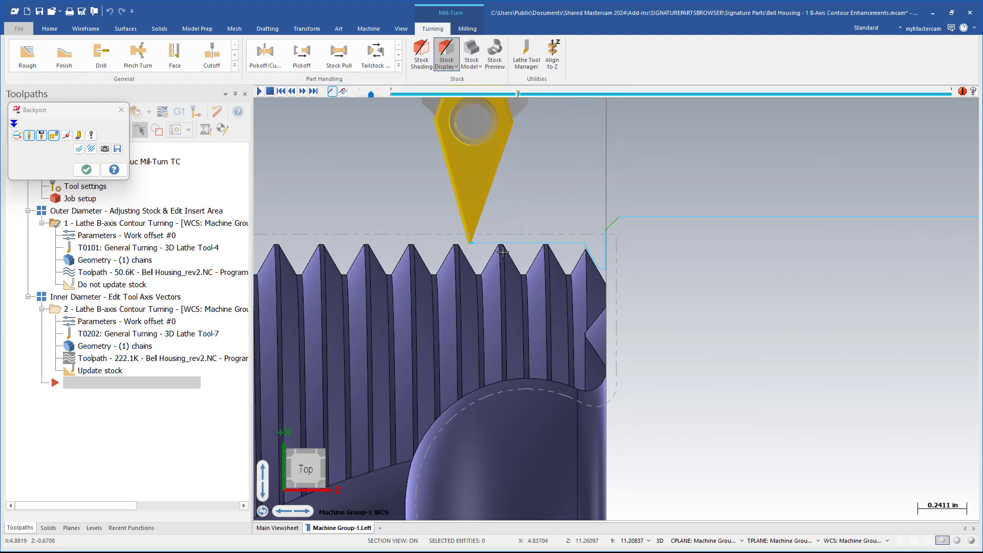
key("Escape")
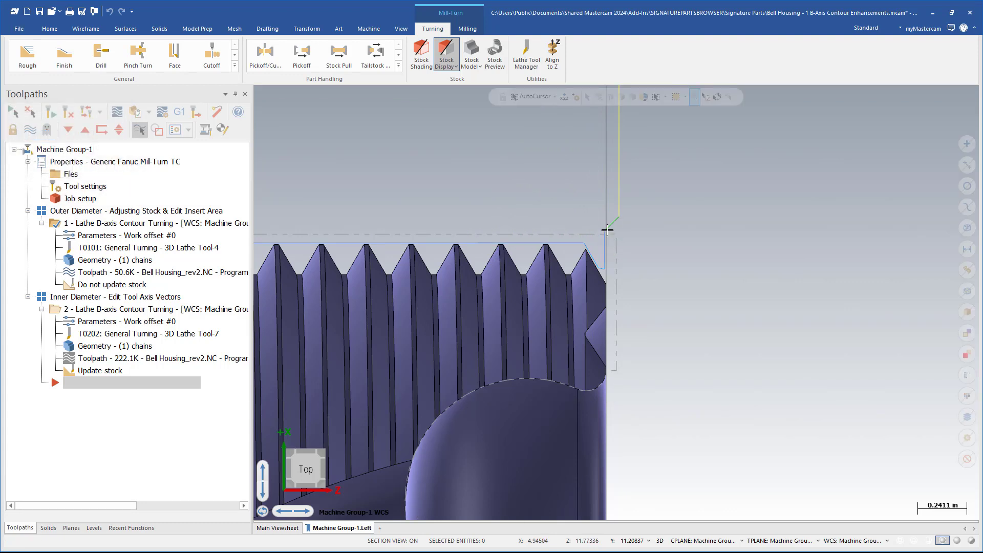
- In the stock settings of B-axis Contour Turning operation 1, start adjusting the stock and move the green start sphere down the stock boundary beyond the end face
scroll(608, 234, "down", 1)
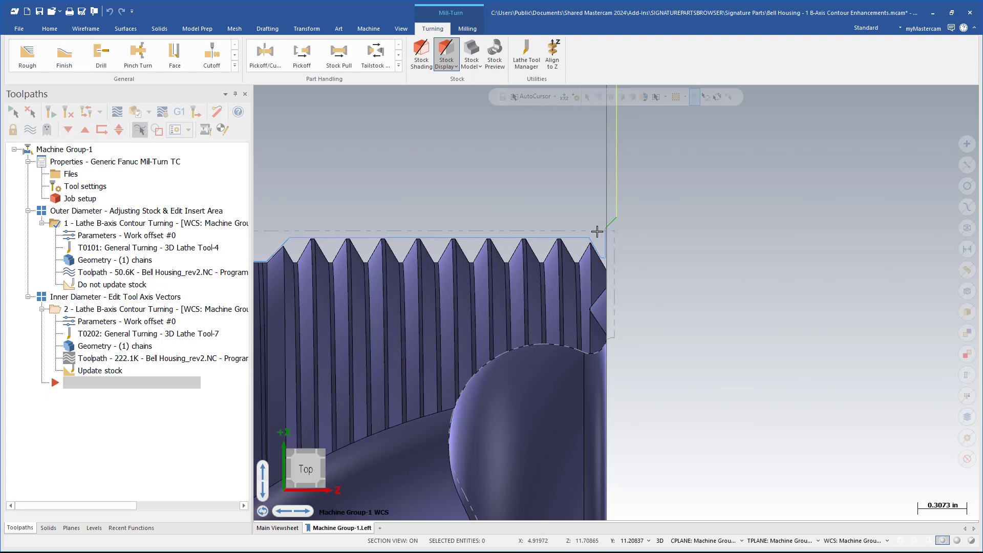
left_click(129, 238)
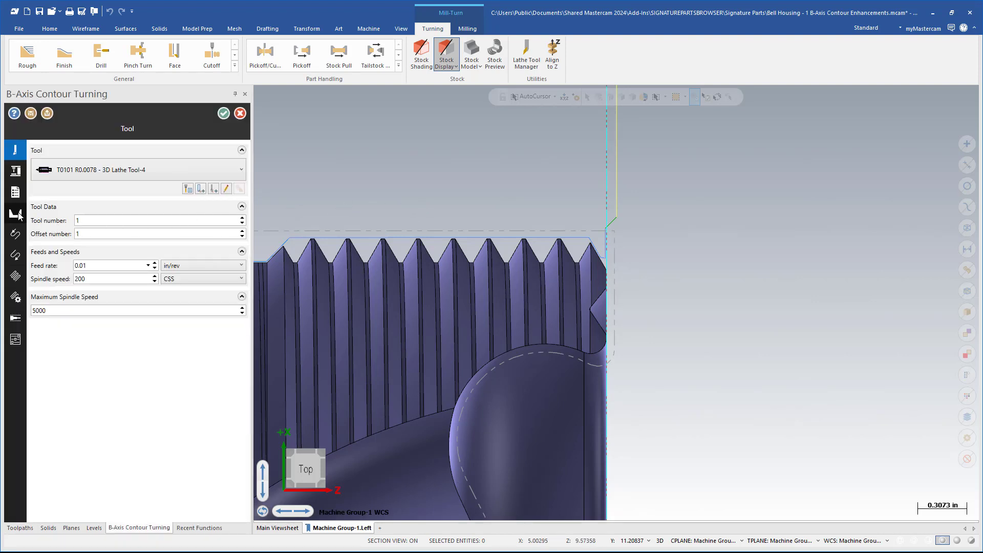
mouse_move(18, 216)
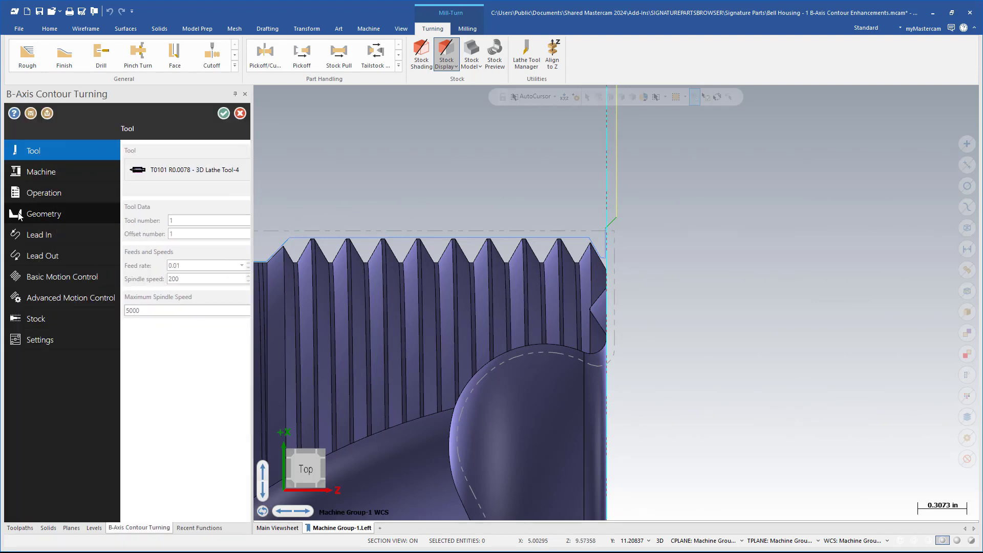
left_click(44, 322)
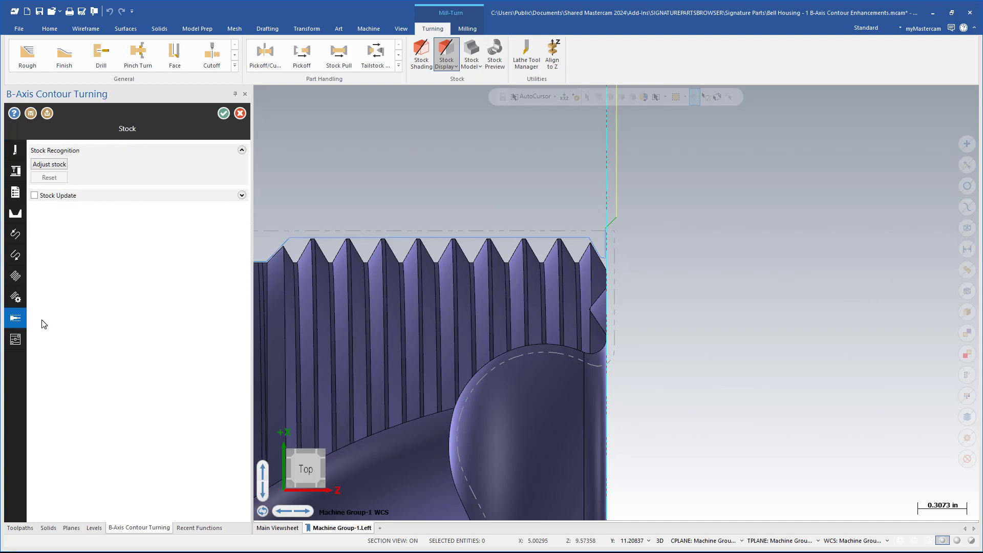
left_click(57, 165)
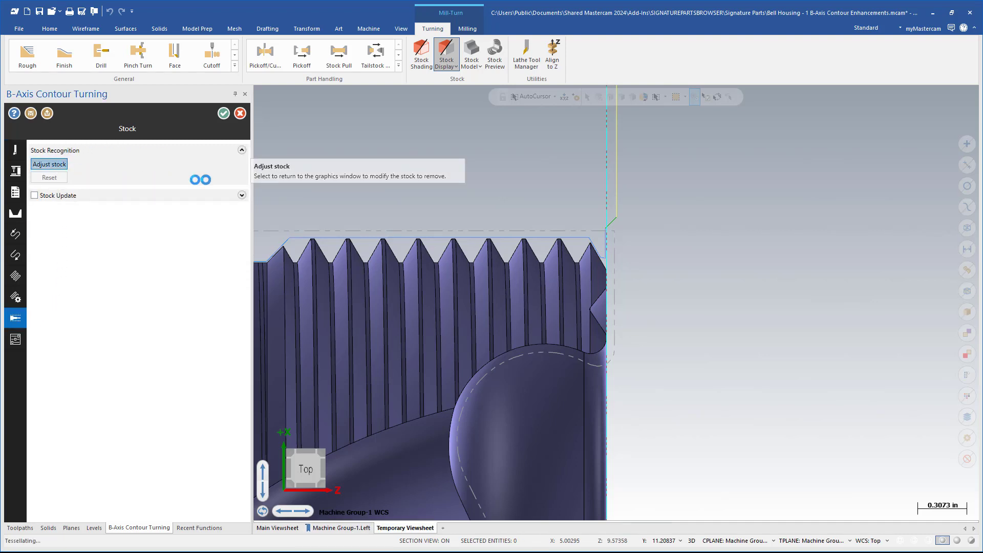
scroll(713, 268, "down", 4)
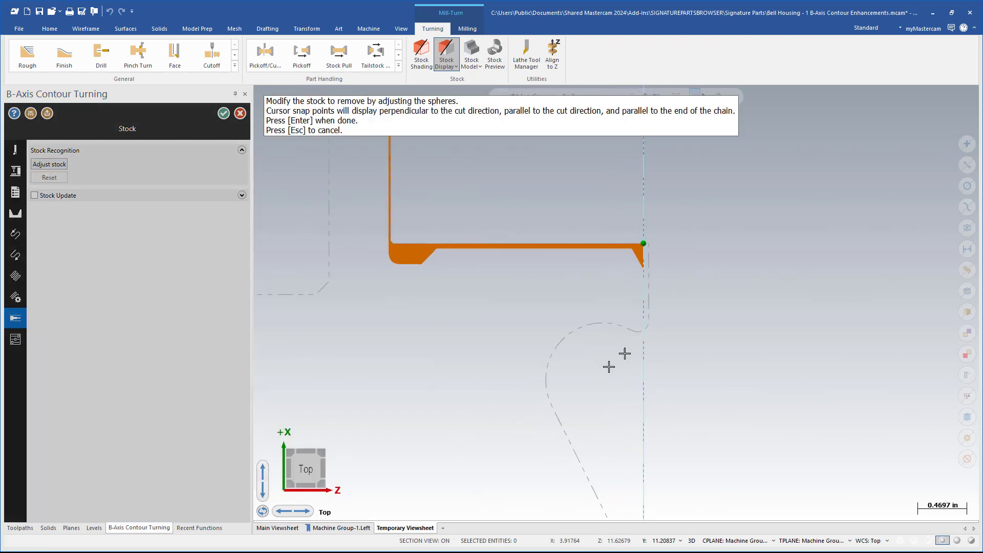
scroll(578, 264, "up", 1)
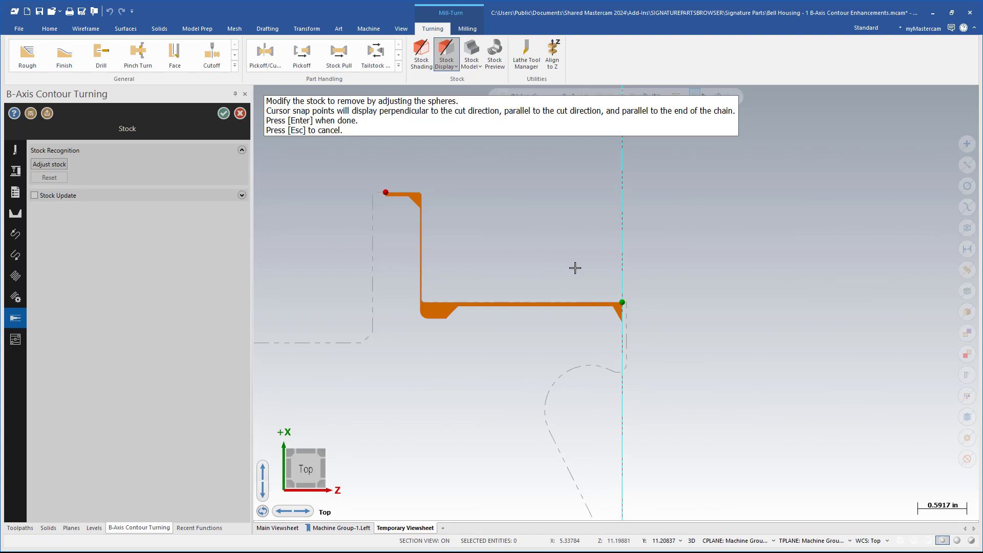
scroll(623, 309, "up", 3)
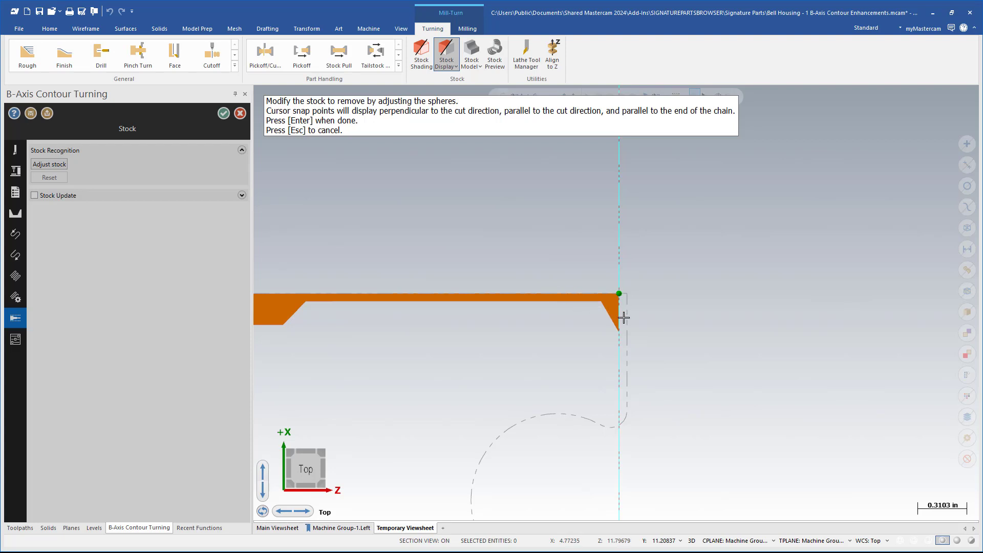
scroll(630, 307, "up", 1)
left_click(618, 289)
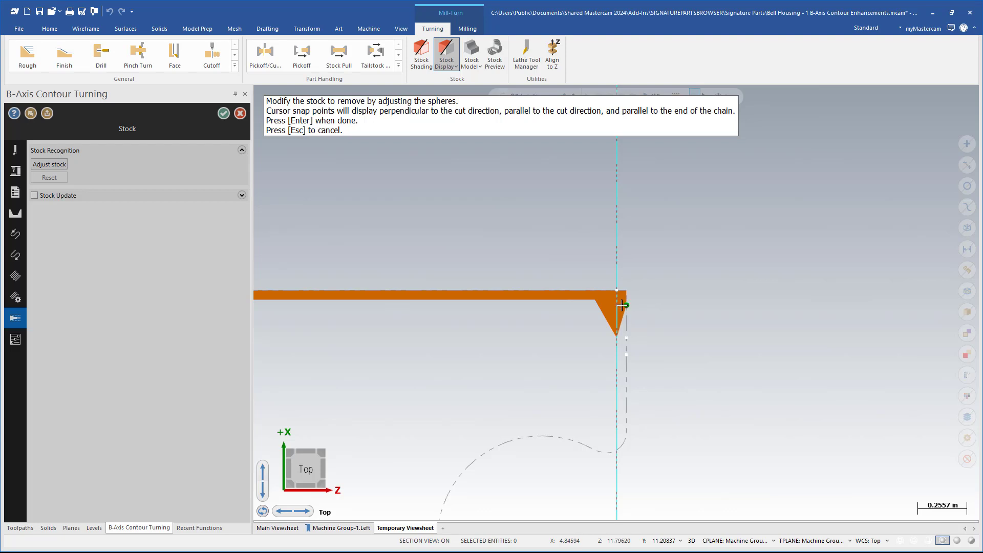
left_click(616, 290)
scroll(755, 392, "down", 2)
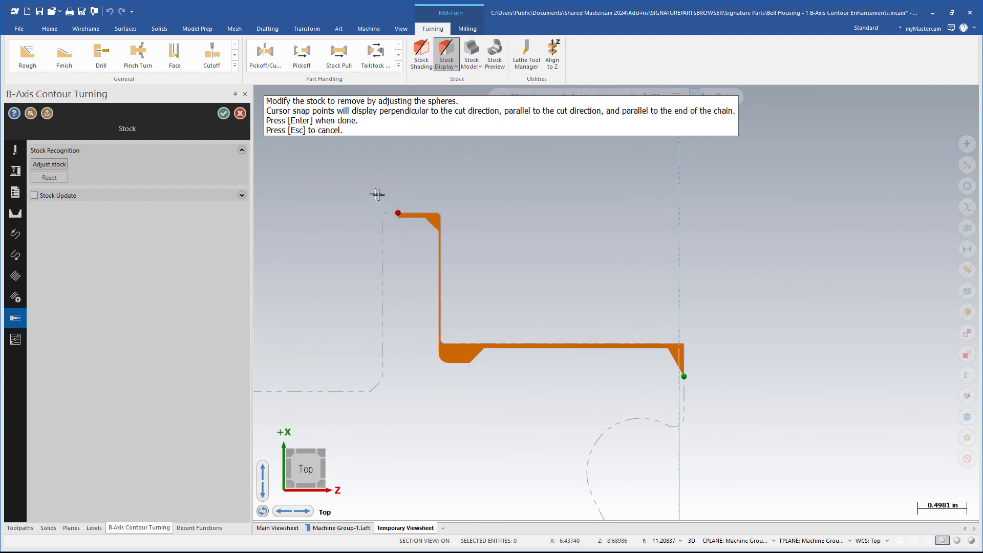
- Move the red end sphere to the stock's far corner above the flange, then accept the adjusted stock and regenerate operation 1
scroll(373, 201, "up", 2)
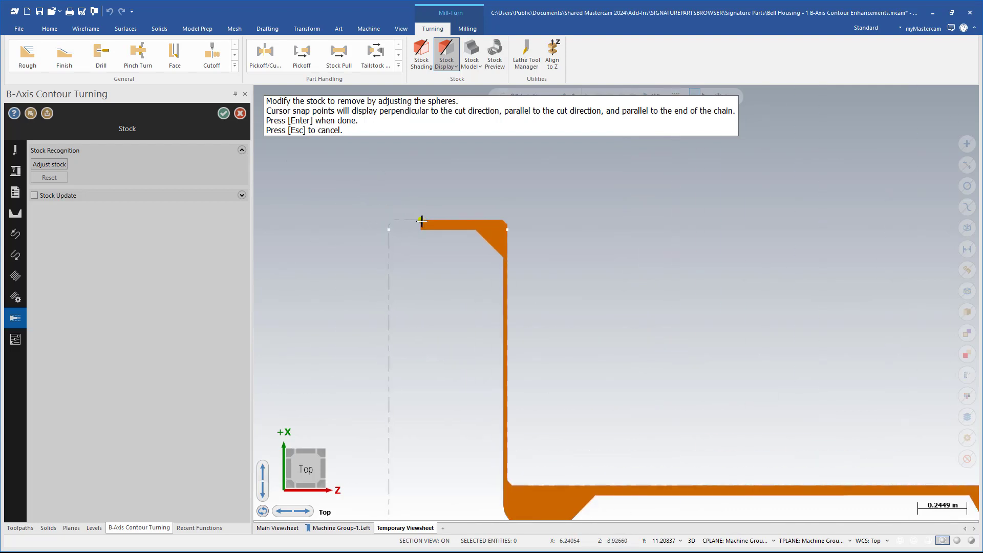
left_click_drag(421, 221, 388, 232)
scroll(425, 317, "down", 2)
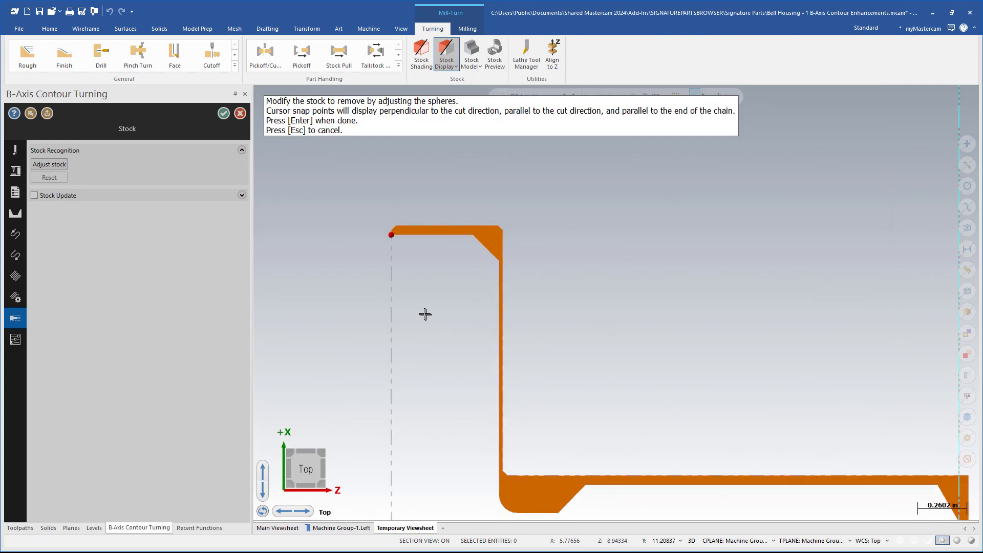
scroll(468, 228, "down", 1)
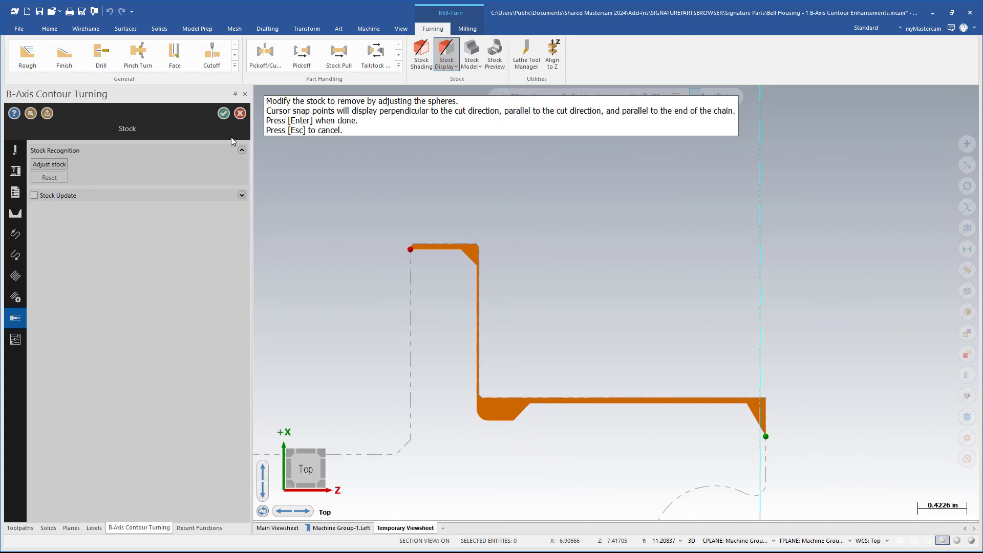
key("Return")
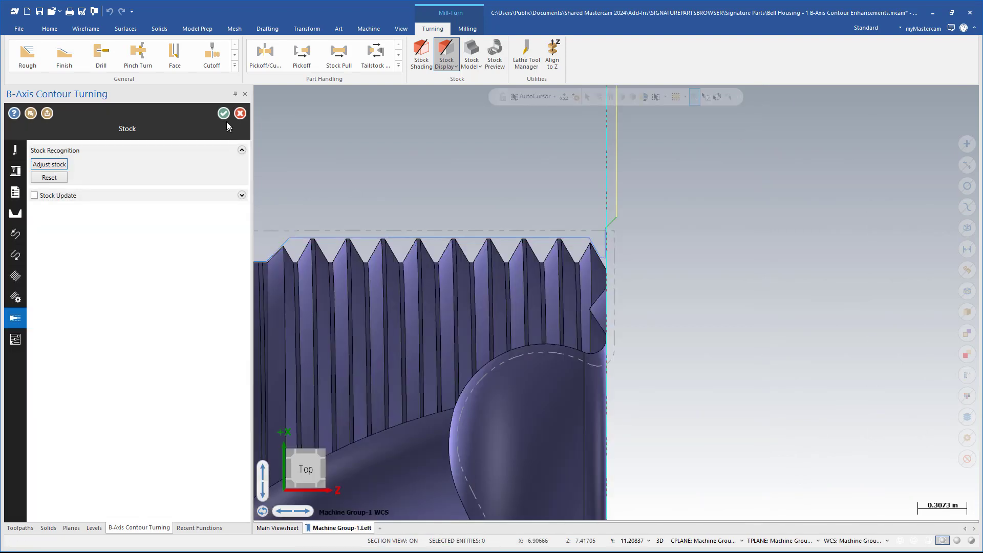
left_click(224, 113)
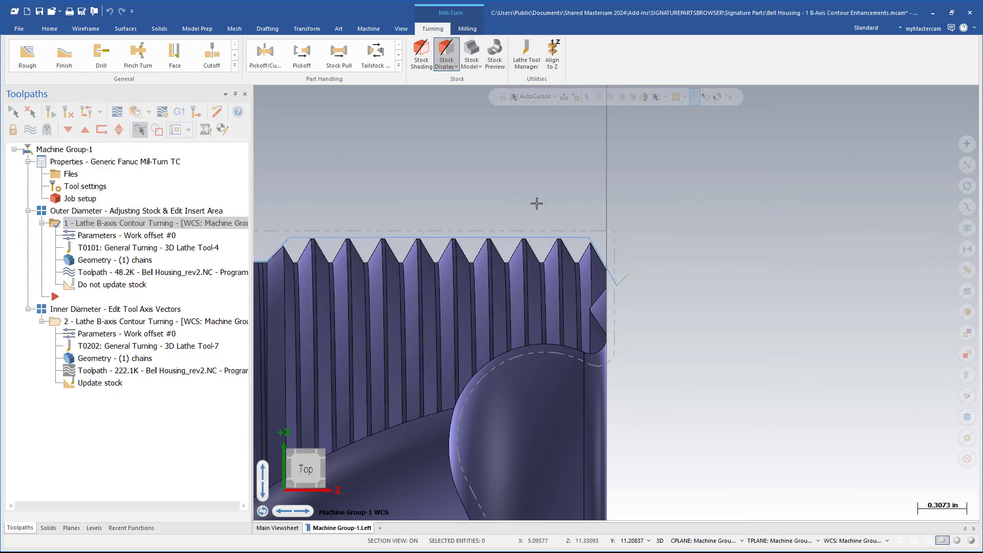
- Backplot the regenerated operation 1 in the top view and advance the tool to its approach at the end-face chamfer
scroll(537, 203, "down", 6)
scroll(537, 203, "down", 1)
middle_click_drag(538, 206, 544, 207)
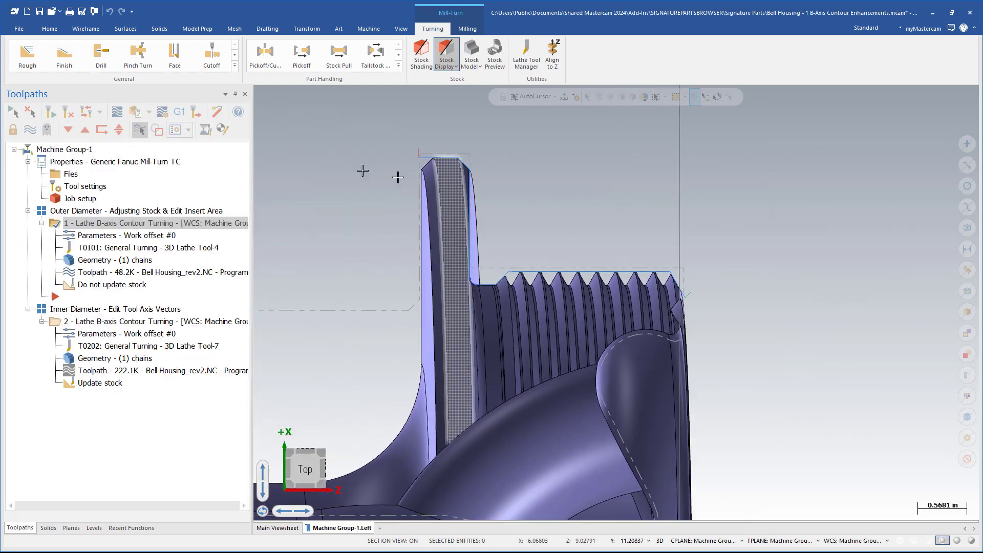
left_click(118, 112)
left_click(182, 134)
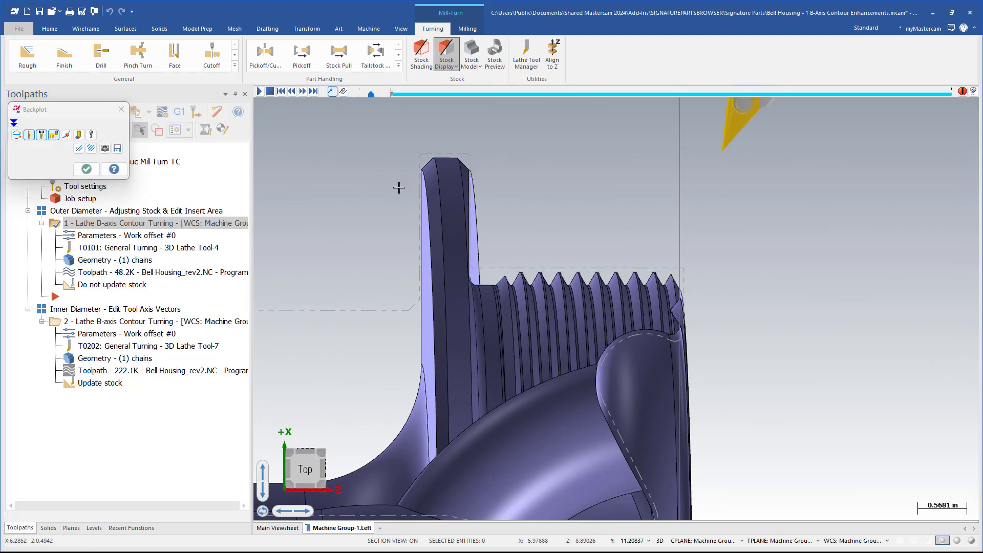
key("alt+1")
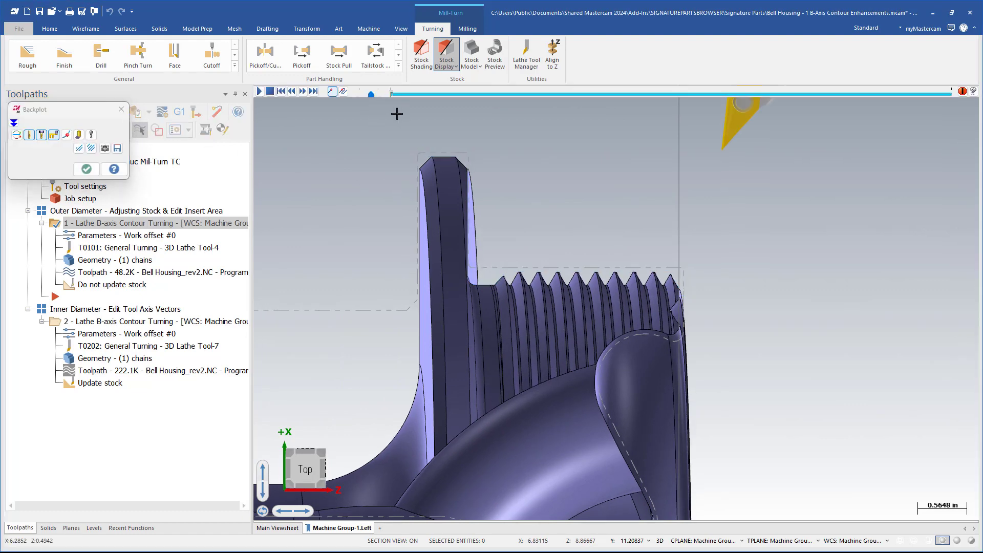
scroll(685, 210, "up", 6)
scroll(718, 340, "down", 5)
key("s")
scroll(648, 344, "down", 4)
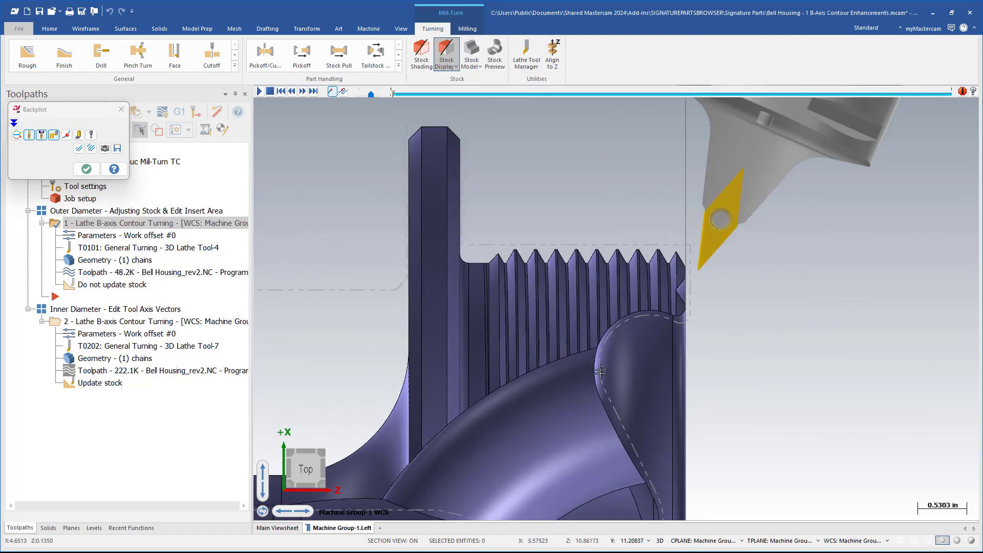
scroll(636, 269, "up", 1)
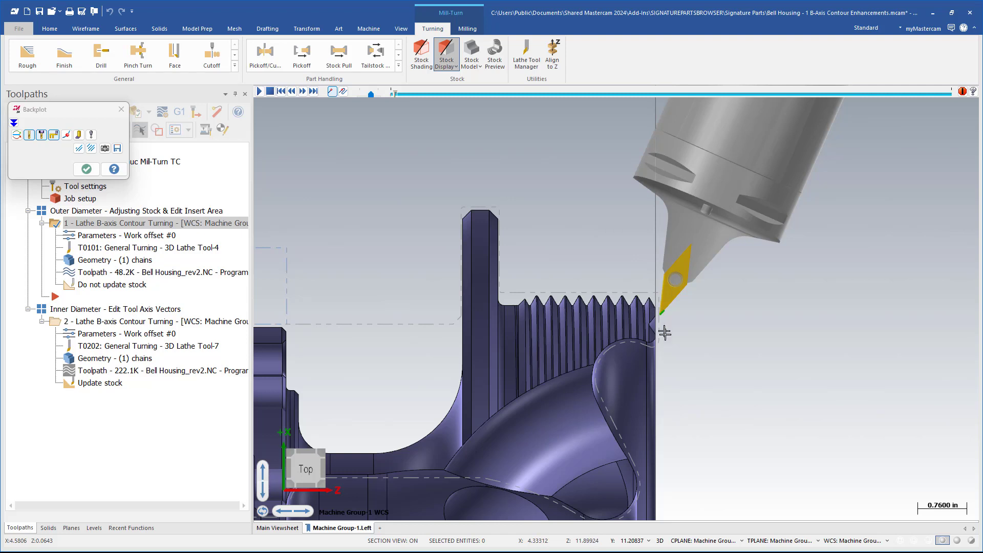
- Step the tool up the chamfer, along the thread crests, through the relief and over the flange to examine the adjusted cut, then close Backplot
key("s")
key("s")
key("s")
key("s")
key("s")
key("s")
key("s")
key("s")
key("s")
key("s")
key("s")
key("s")
key("s")
key("s")
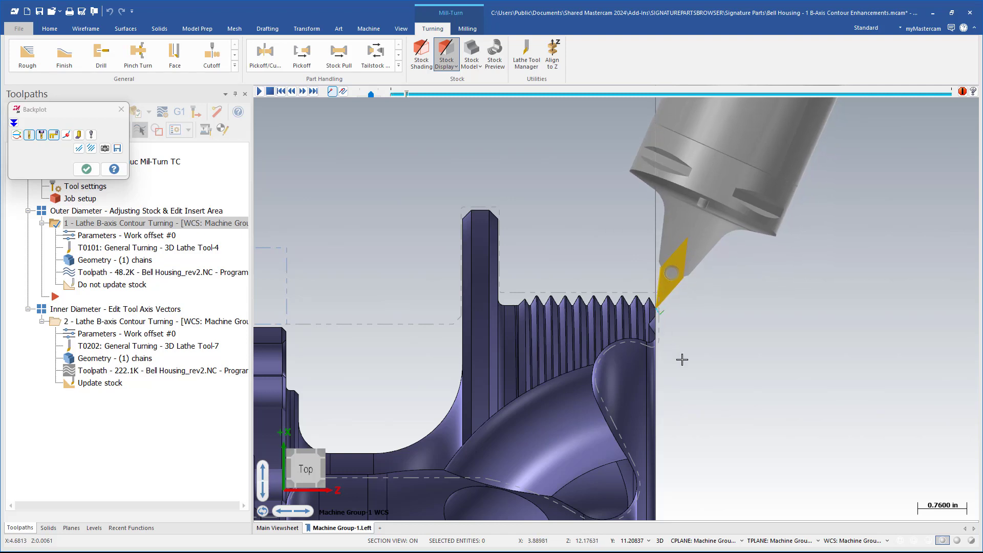
key("s")
key("s")
key("s")
key("s")
key("s")
key("s")
key("s")
key("s")
key("s")
key("s")
key("s")
key("s")
key("s")
key("s")
key("s")
key("s")
key("s")
key("s")
key("s")
key("s")
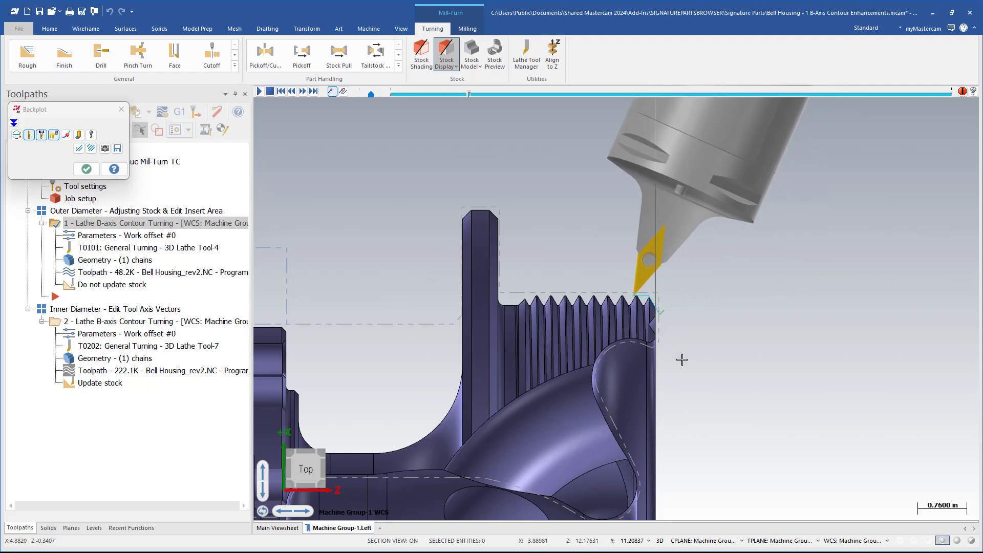
key("s")
key("s")
key("s")
key("s")
key("s")
key("s")
key("s")
key("s")
key("s")
key("s")
key("s")
key("s")
key("s")
key("s")
key("s")
key("s")
key("s")
key("s")
key("s")
key("s")
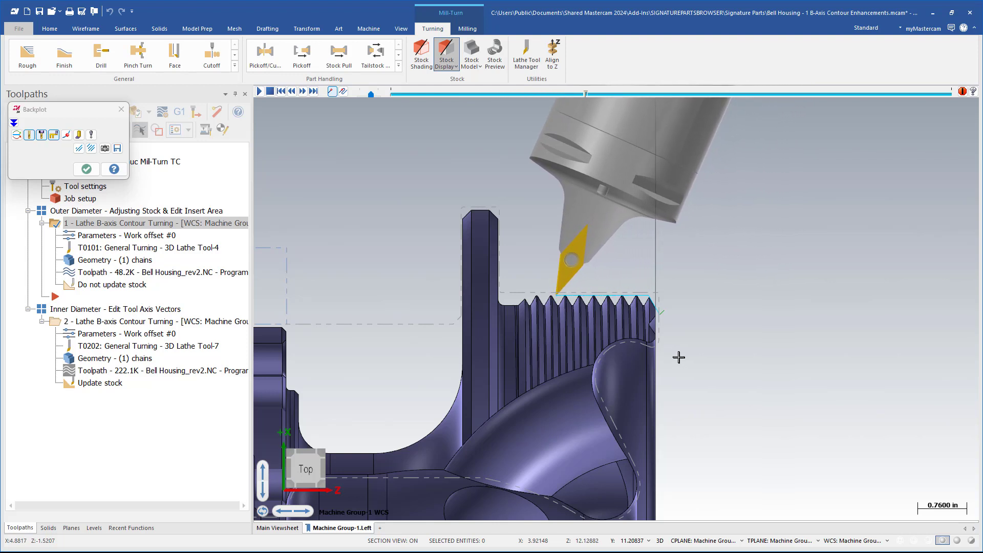
key("s")
key("s")
key("s")
key("s")
key("s")
key("s")
key("s")
key("s")
key("s")
key("s")
key("s")
key("s")
key("s")
key("s")
key("s")
key("s")
key("s")
key("s")
key("s")
key("s")
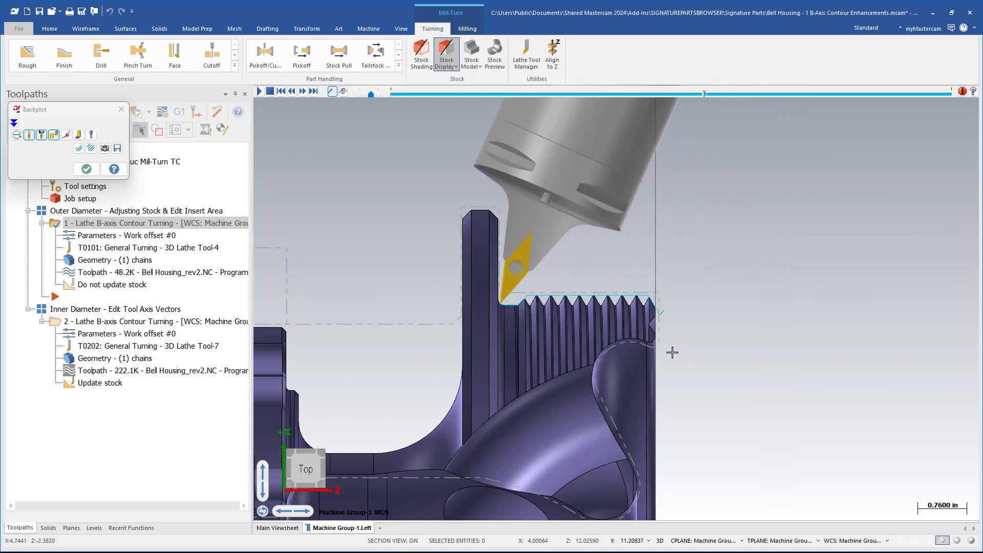
key("s")
key("s")
key("s")
key("s")
key("s")
key("s")
key("s")
key("s")
key("s")
key("s")
key("s")
key("s")
key("s")
key("s")
key("s")
key("s")
key("s")
key("s")
key("s")
key("s")
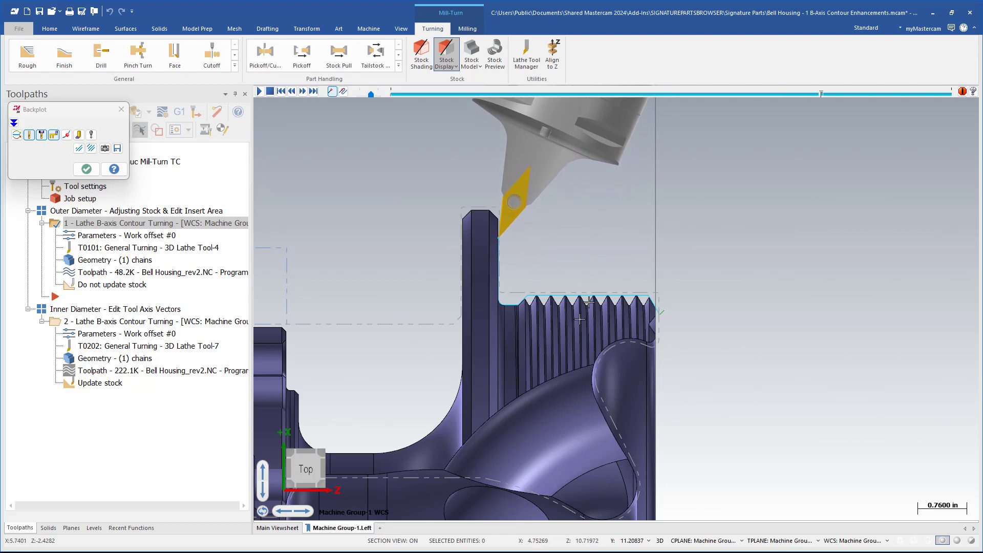
key("s")
key("s")
key("s")
key("s")
key("s")
key("s")
key("s")
key("s")
key("s")
key("s")
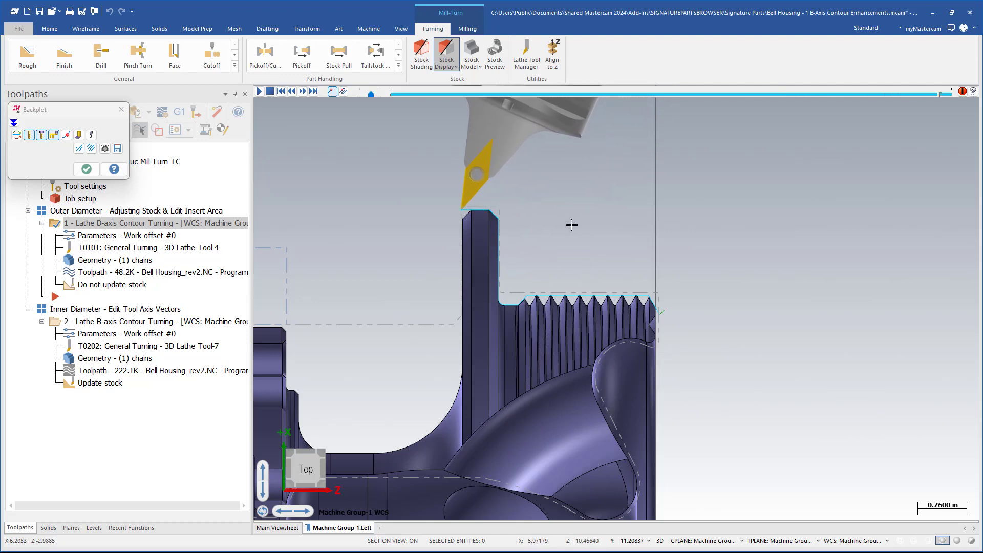
key("Escape")
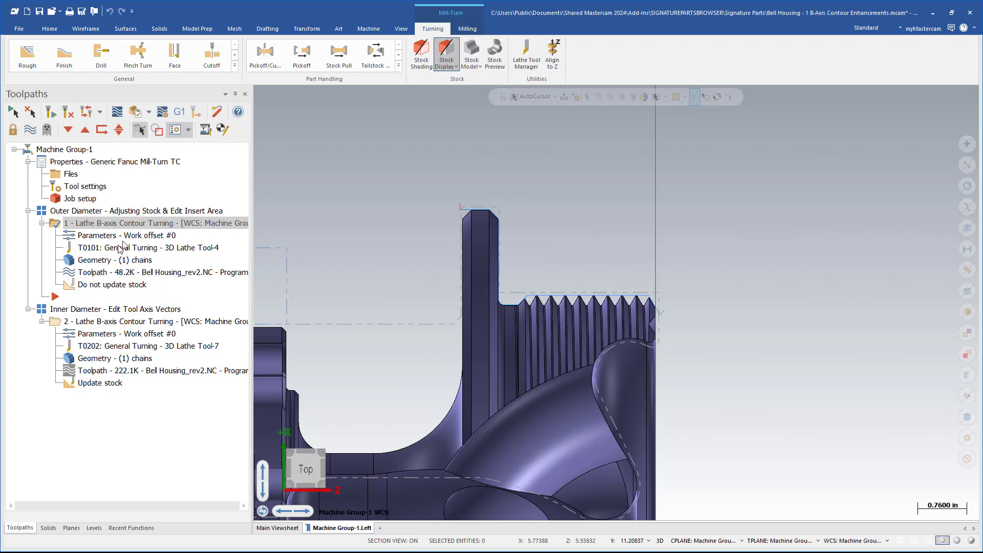
- Backplot operation 1 again, scrub through the start of its tool motion, and close Backplot
left_click(117, 112)
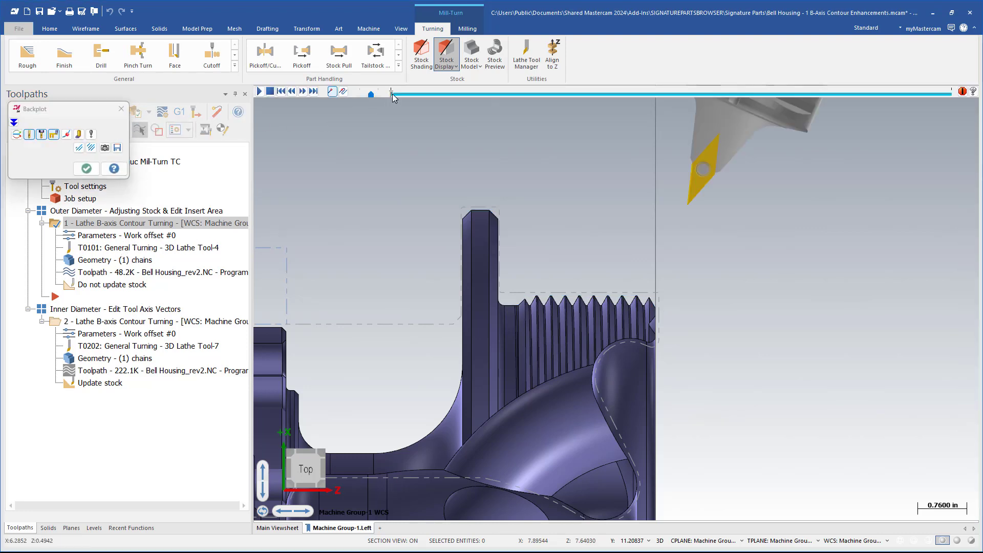
left_click_drag(393, 97, 481, 105)
key("Escape")
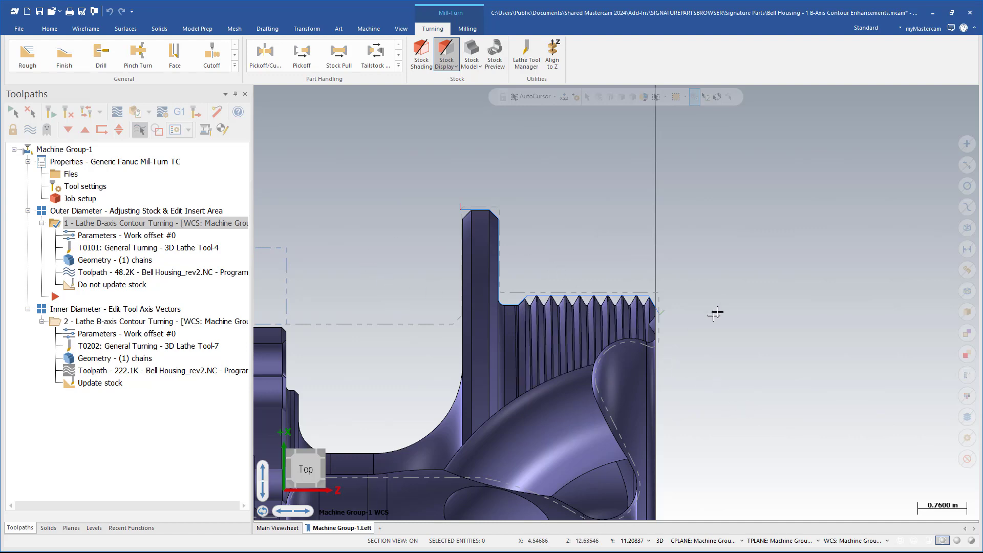
- Open the chained geometry of operation 1 and highlight the spun profile within Solid Chain 14
scroll(693, 312, "up", 3)
middle_click_drag(693, 311, 640, 332)
scroll(640, 332, "up", 1)
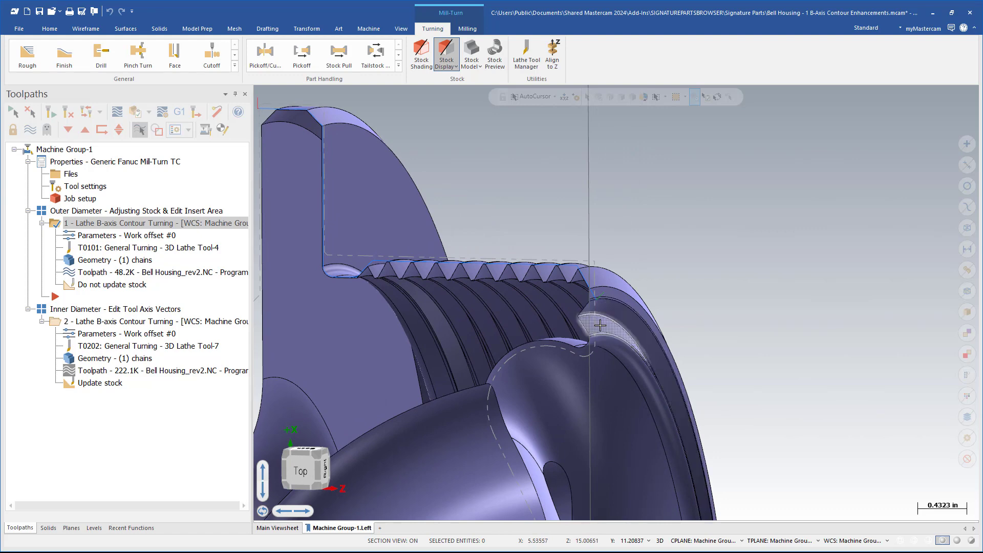
scroll(602, 320, "down", 1)
scroll(600, 325, "down", 4)
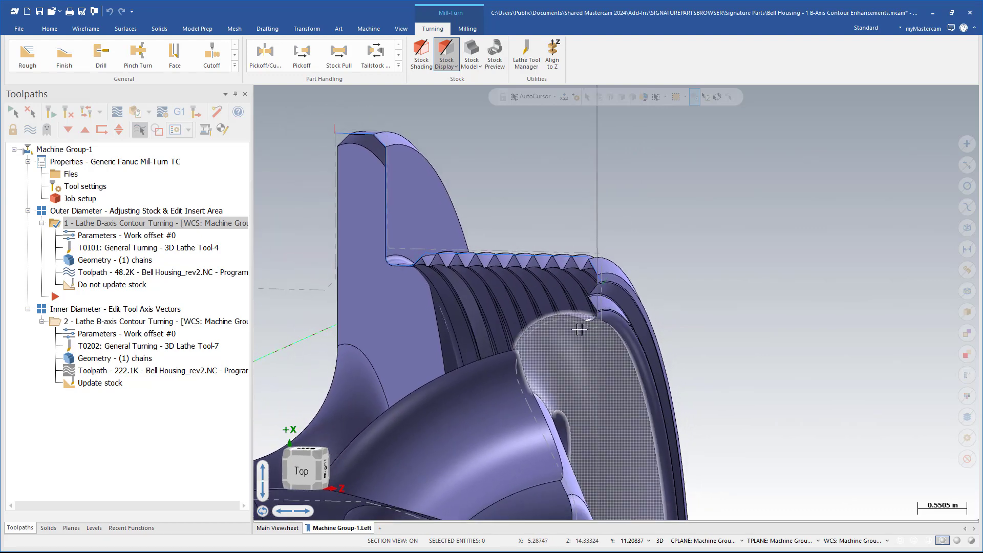
left_click(121, 261)
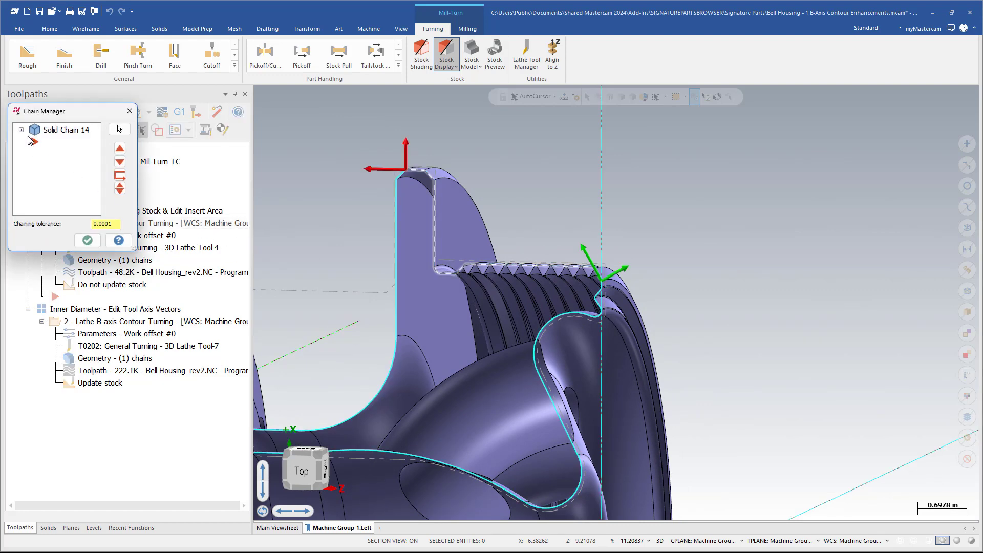
left_click(21, 129)
left_click(74, 143)
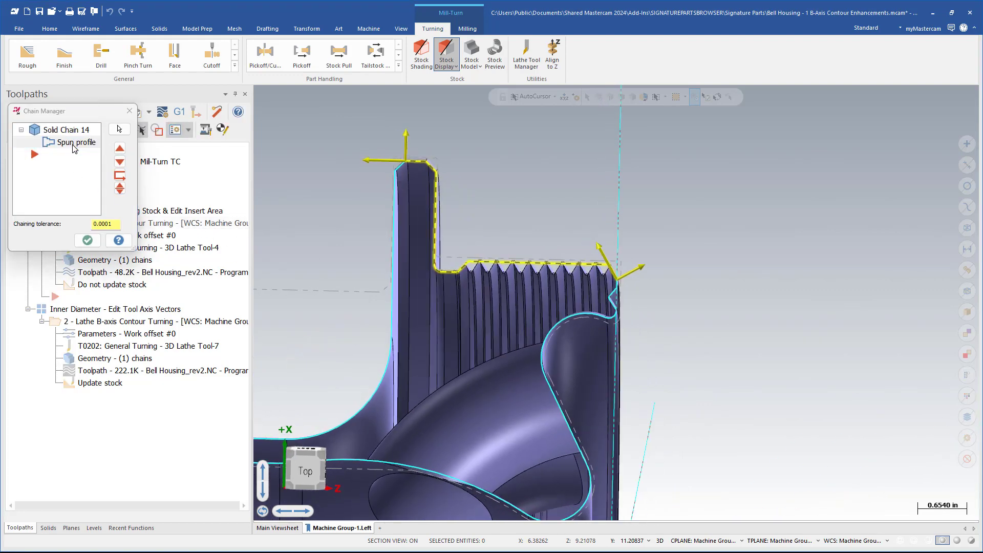
- Rechain the spun profile so its start extends back through the V-shaped groove in the end face, then accept the chain and regenerate operation 1
right_click(74, 148)
left_click(112, 245)
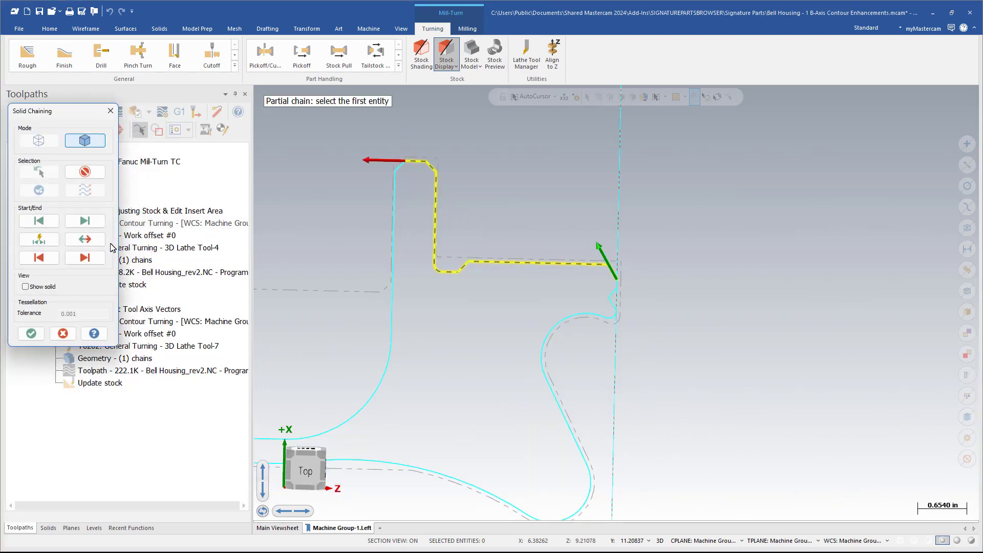
left_click(43, 221)
left_click(43, 221)
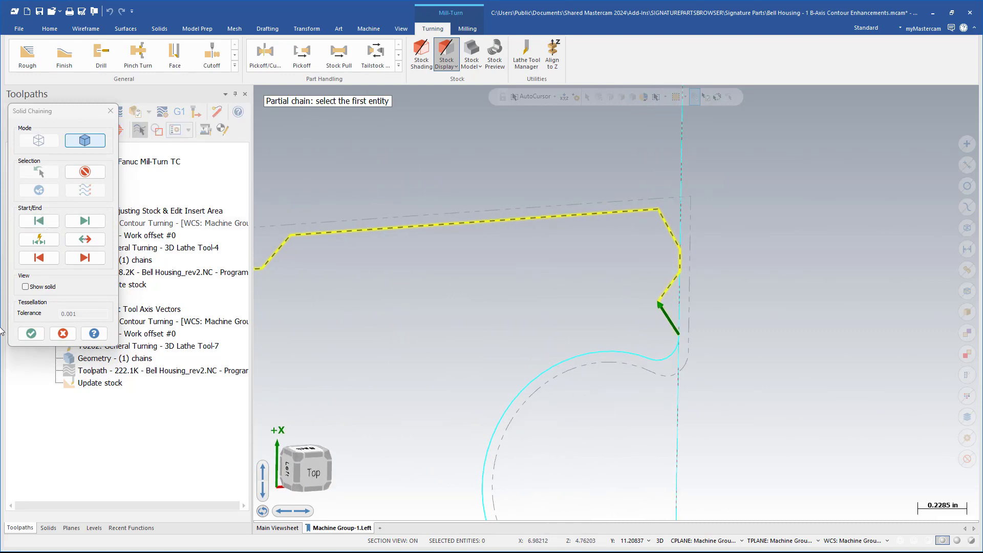
left_click(38, 333)
left_click(79, 235)
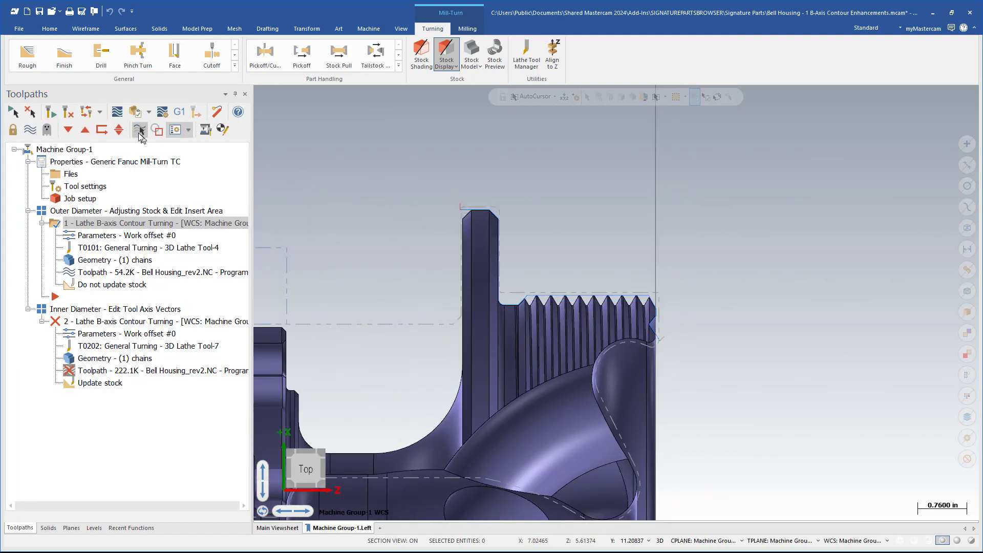
- Backplot operation 1 from the end-face groove onto the first thread crests, examine the insert's tilt there, and close Backplot
left_click(139, 130)
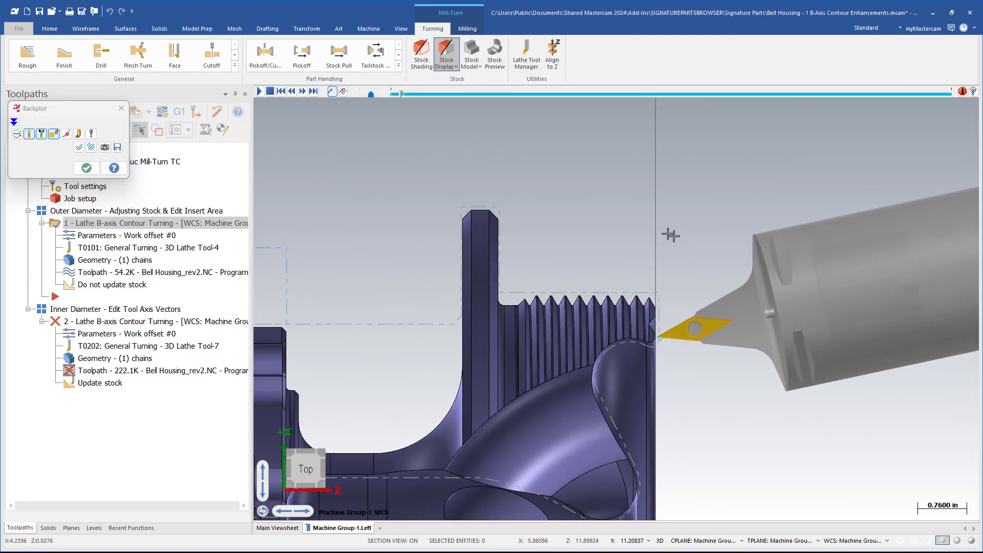
scroll(684, 295, "up", 2)
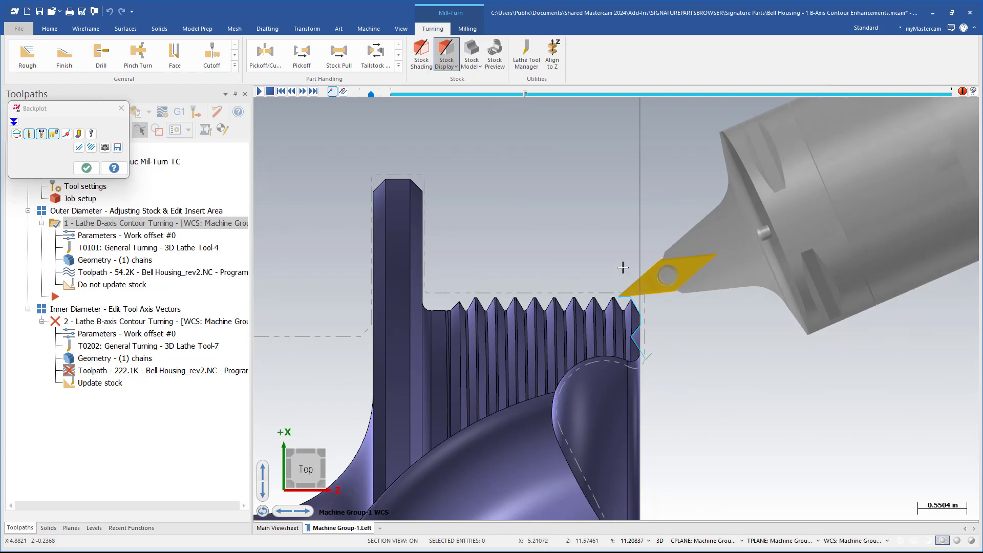
scroll(639, 297, "up", 1)
scroll(616, 297, "down", 3)
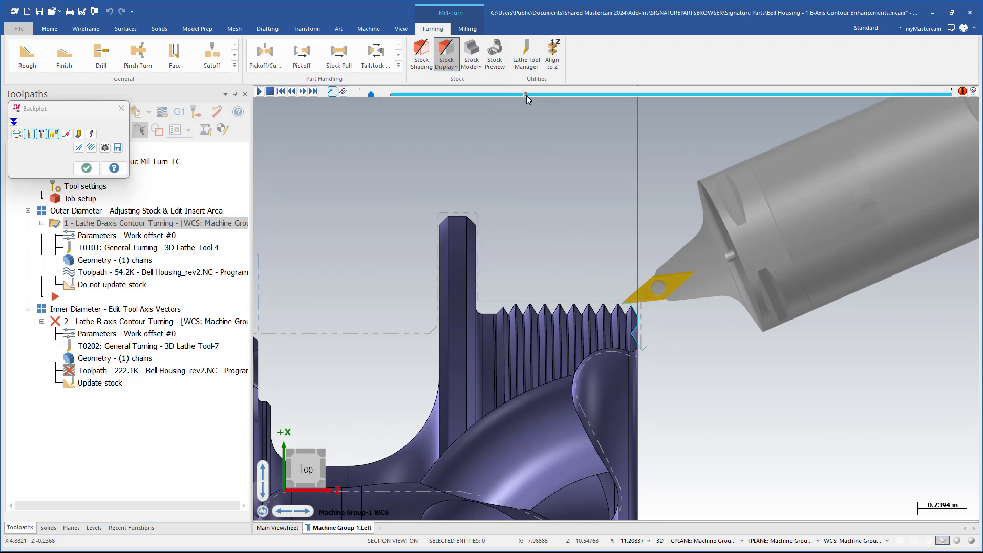
mouse_move(526, 94)
left_mouse_down()
mouse_move(585, 100)
mouse_move(499, 99)
mouse_move(512, 96)
left_mouse_up()
scroll(633, 303, "up", 3)
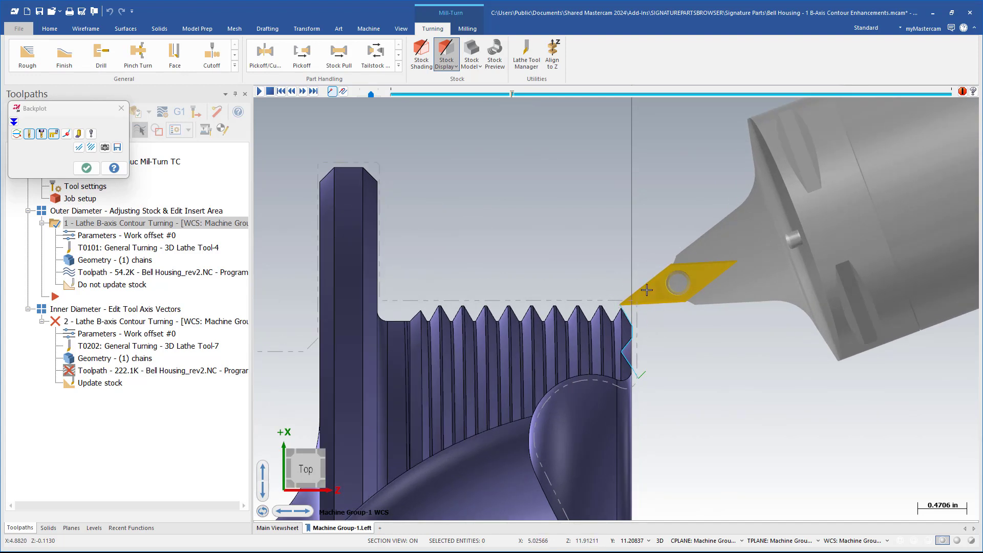
key("Escape")
- Set operation 1's Maximum Insert Depth method to Manual in Advanced Motion Control and open the cutting insert boundary for editing
scroll(616, 242, "down", 3)
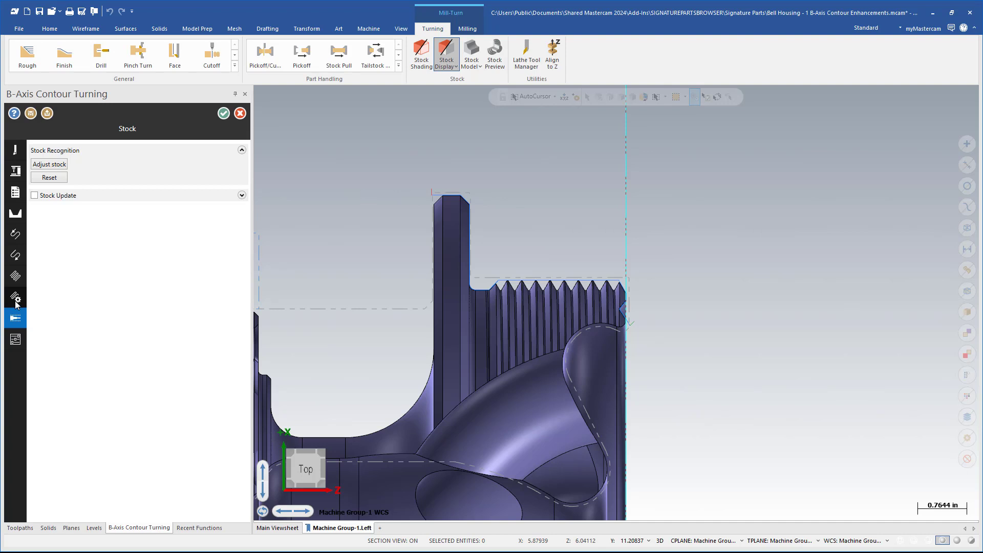
mouse_move(15, 305)
left_click(66, 301)
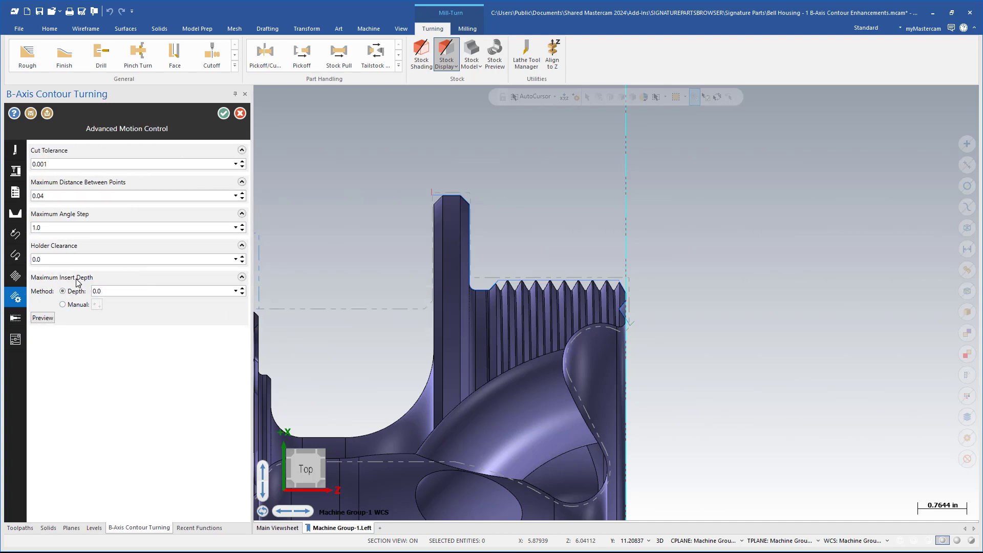
left_click(138, 290)
left_click(71, 306)
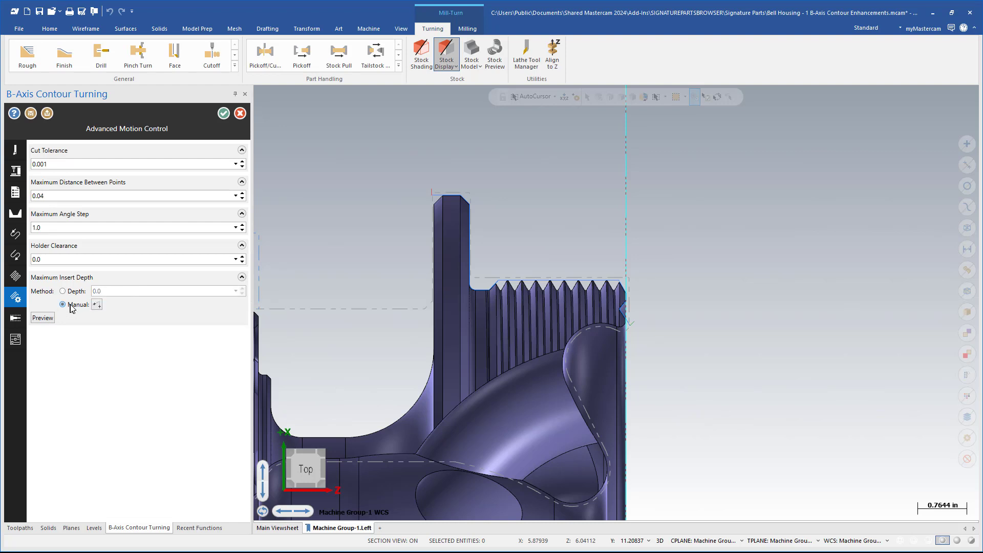
left_click(97, 307)
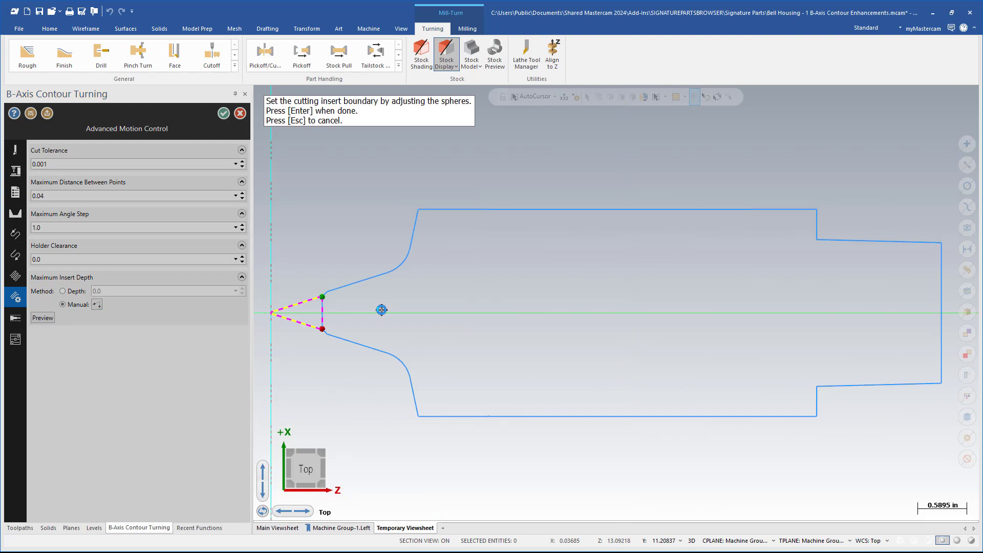
- Move the red boundary sphere to the lower side of the insert's tip radius, leaving only the upper edge and tip for cutting, and accept
scroll(297, 310, "up", 6)
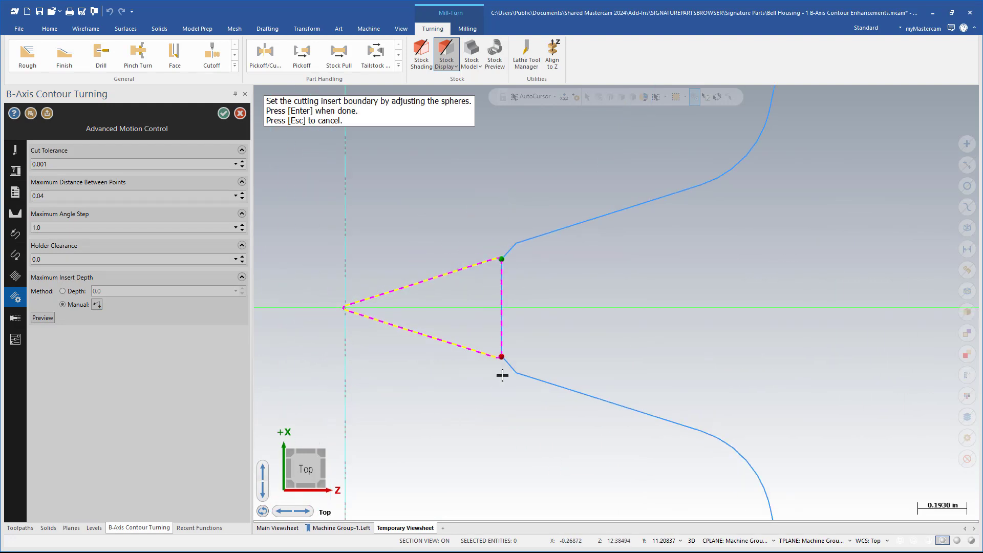
left_click_drag(501, 357, 345, 318)
scroll(333, 323, "up", 2)
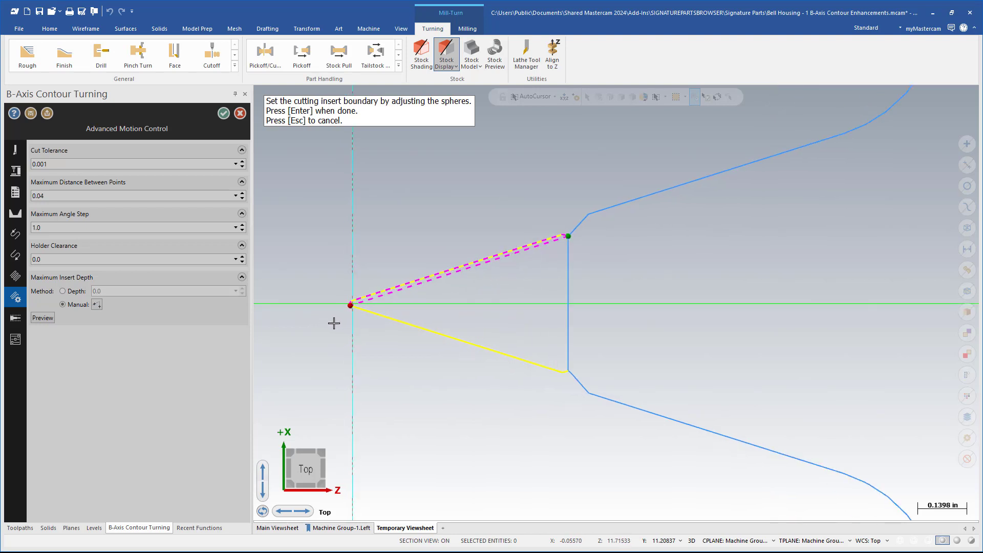
scroll(334, 323, "up", 2)
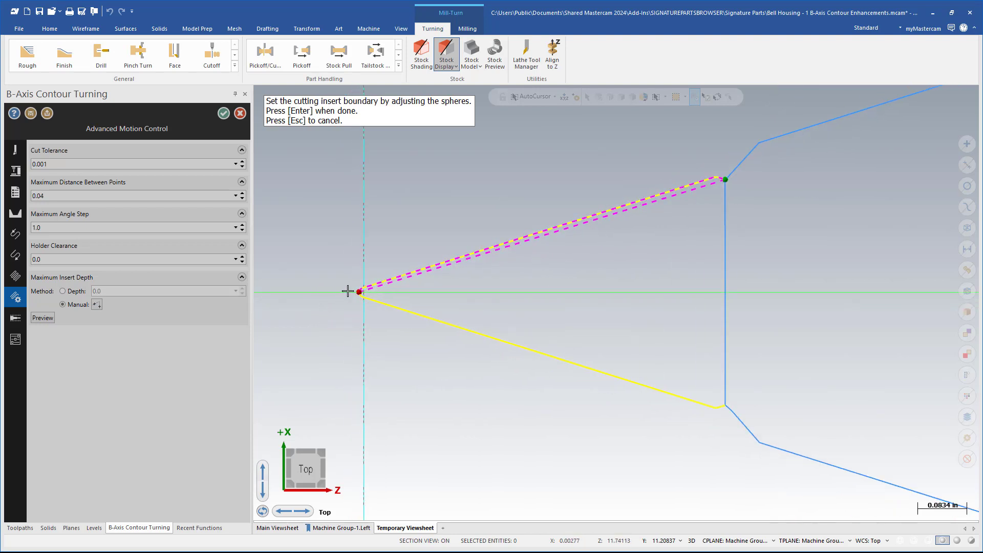
scroll(356, 307, "up", 4)
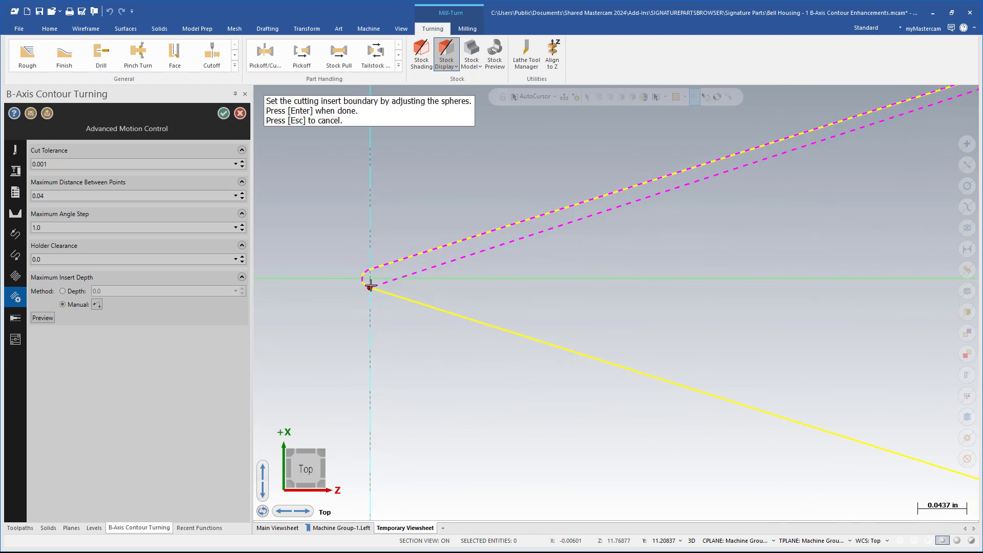
left_click_drag(370, 286, 367, 286)
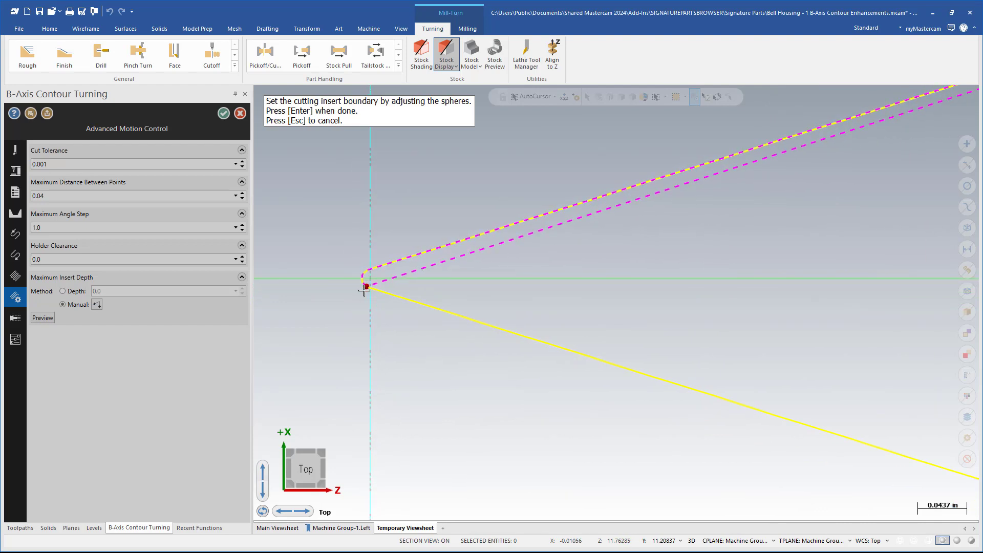
scroll(323, 322, "down", 3)
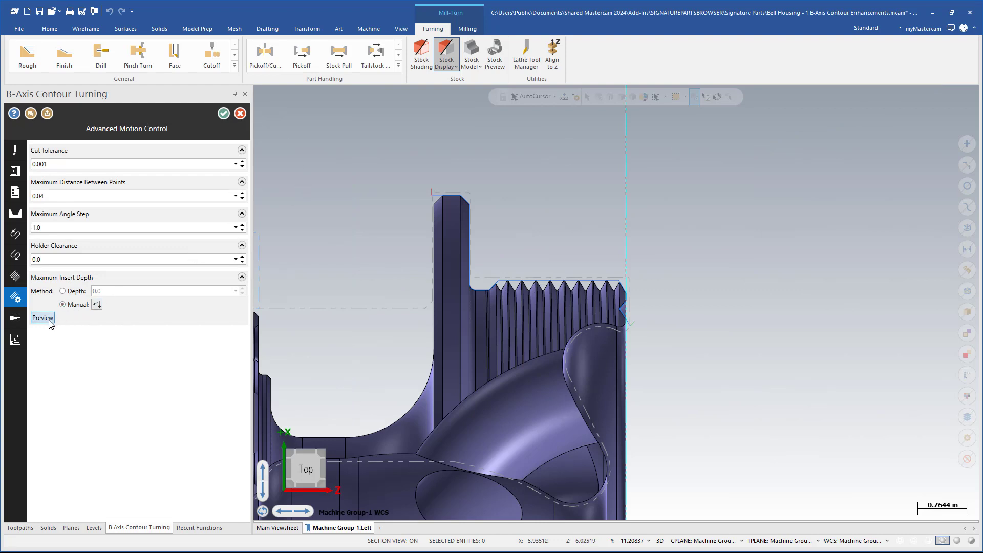
- Preview the adjusted insert boundary at the tool tip, then accept the parameters and regenerate operation 1
left_click(44, 318)
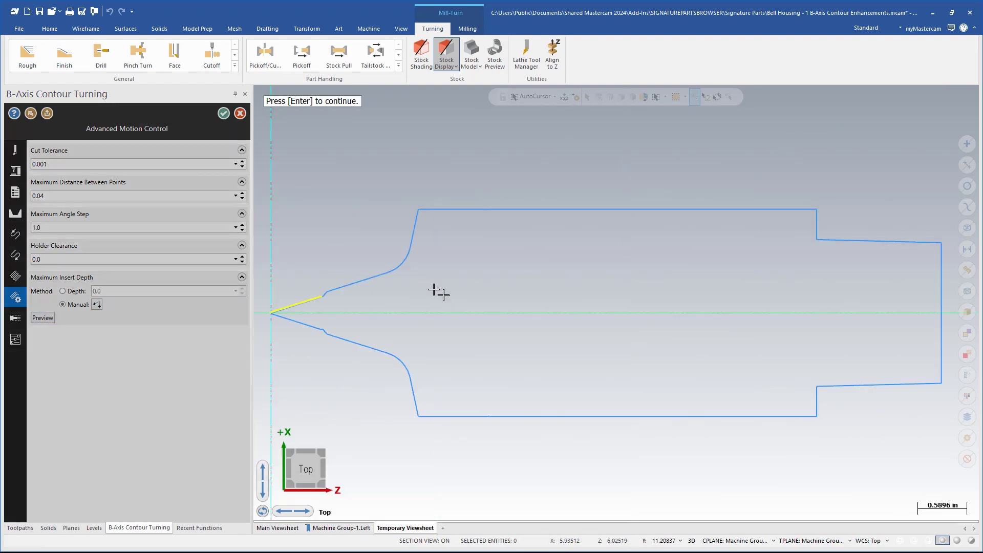
scroll(328, 309, "up", 5)
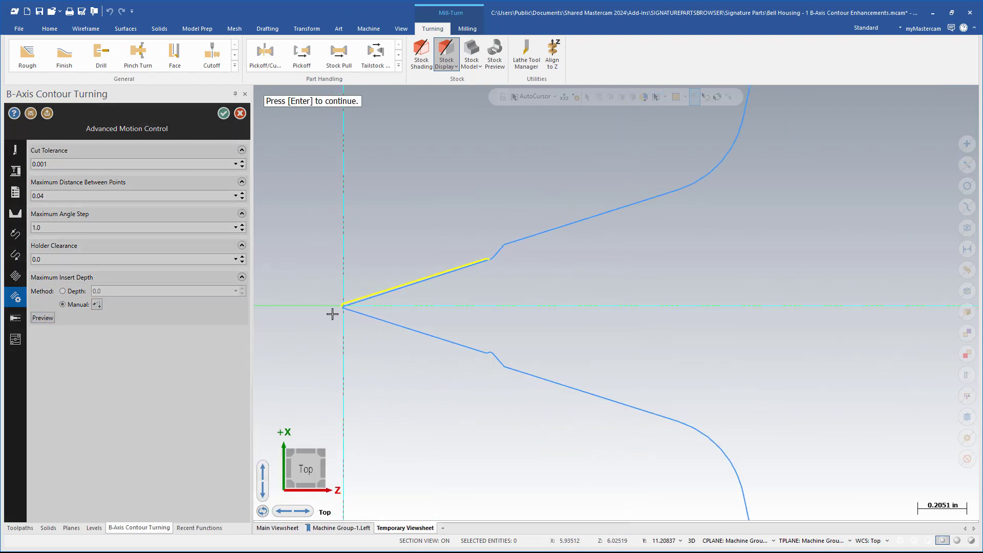
scroll(335, 310, "up", 4)
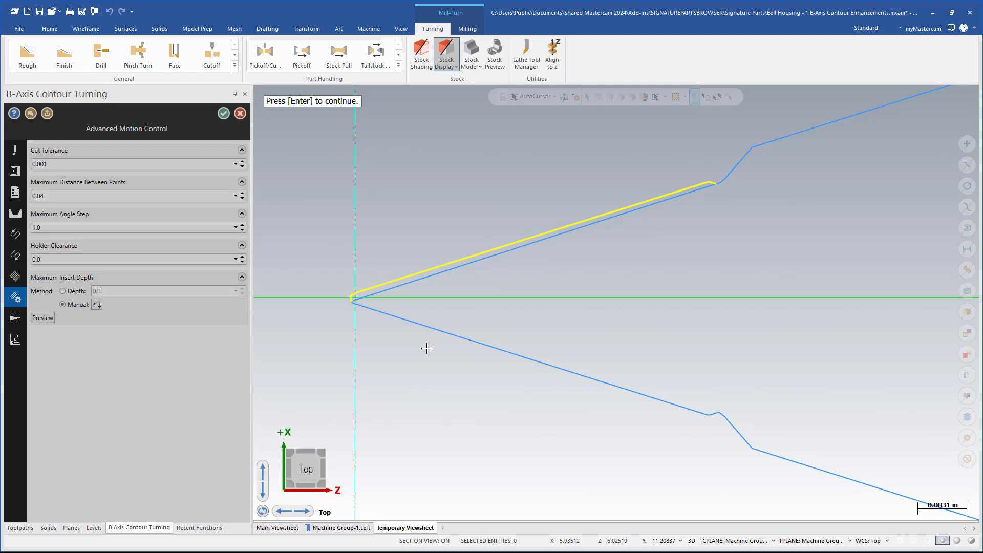
key("Return")
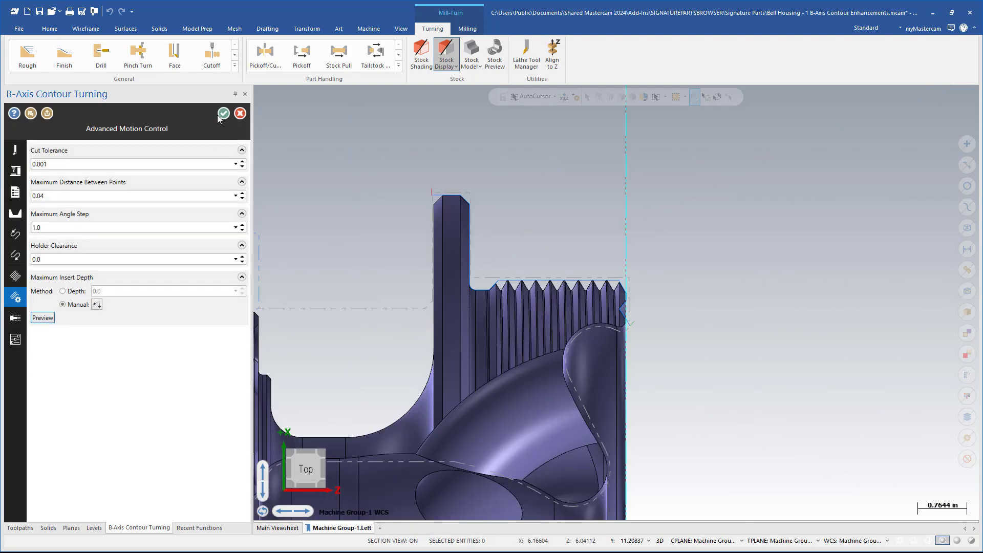
left_click(223, 113)
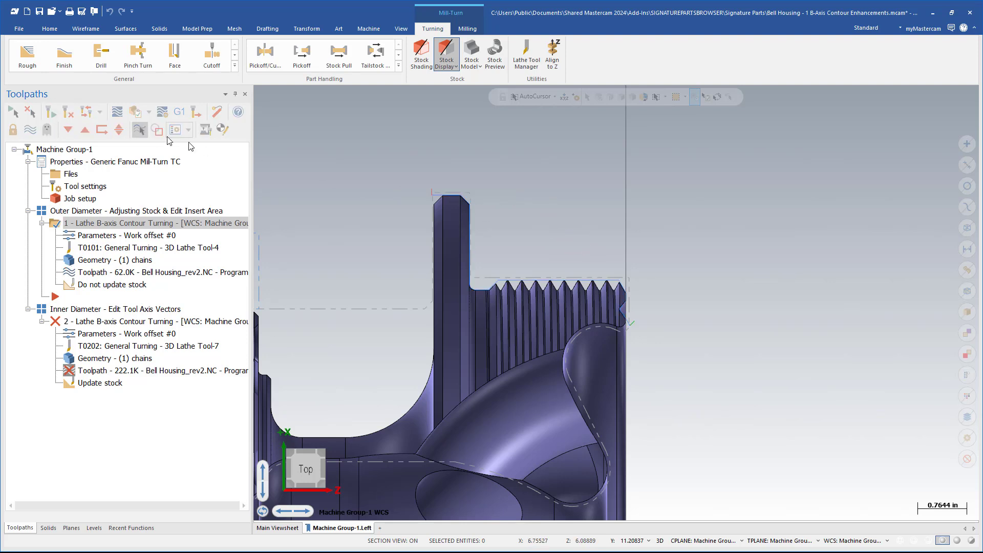
- Backplot operation 1 along the threads and over the flange to examine the tool tilt with the restricted insert, then close Backplot
left_click(140, 129)
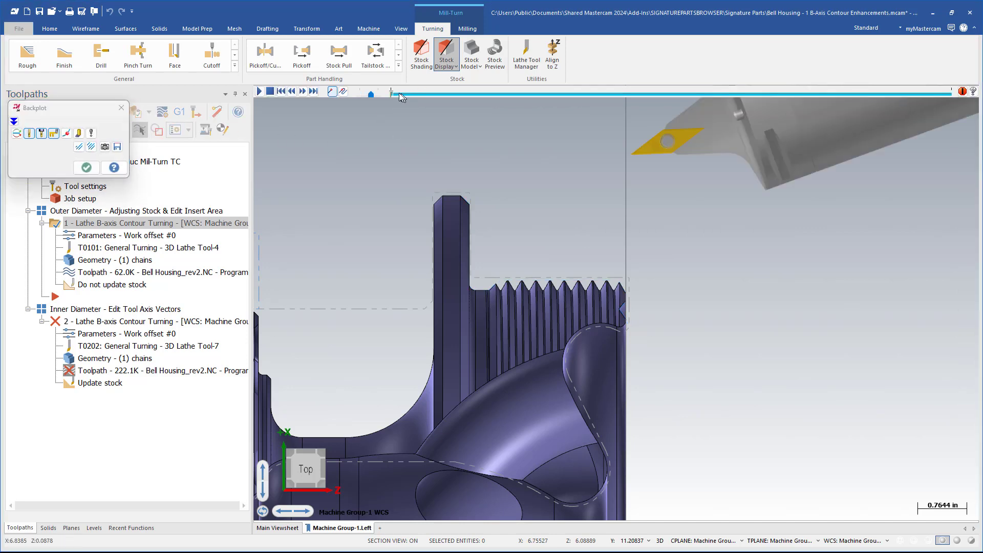
left_click_drag(392, 94, 618, 109)
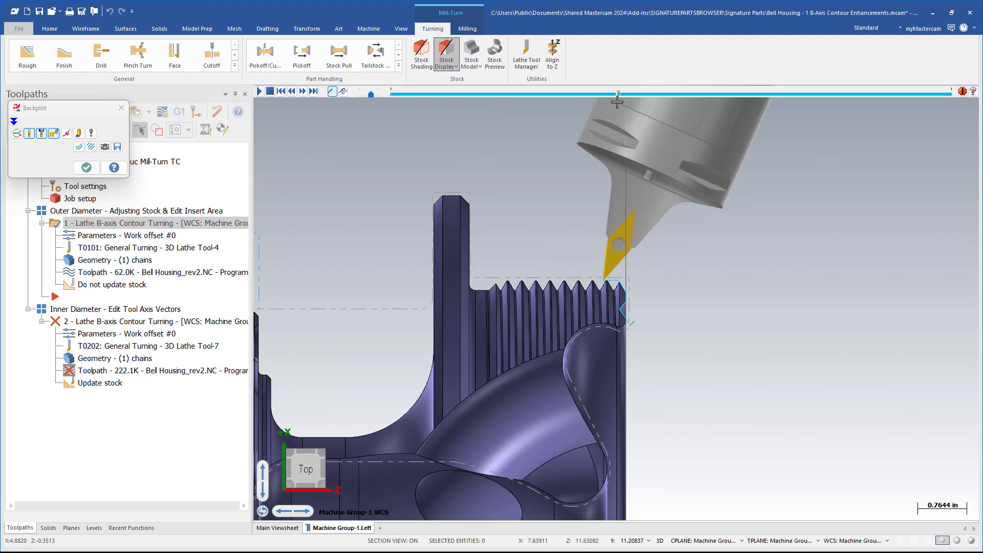
left_click_drag(620, 94, 935, 102)
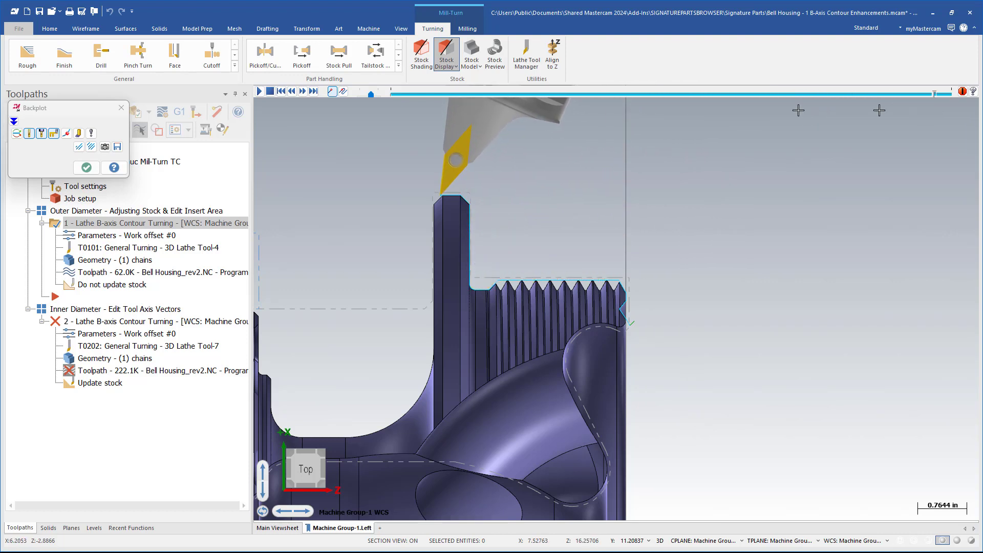
left_click(86, 168)
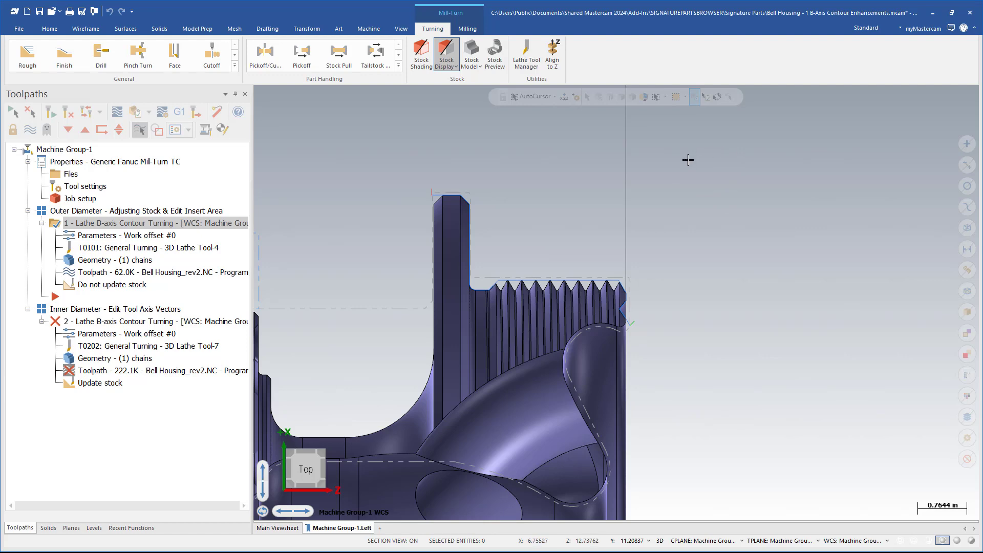
- Reopen the recent file Bell Housing - 1 B-Axis Contour Enhancements.mcam, discarding the unsaved changes
left_click(186, 322)
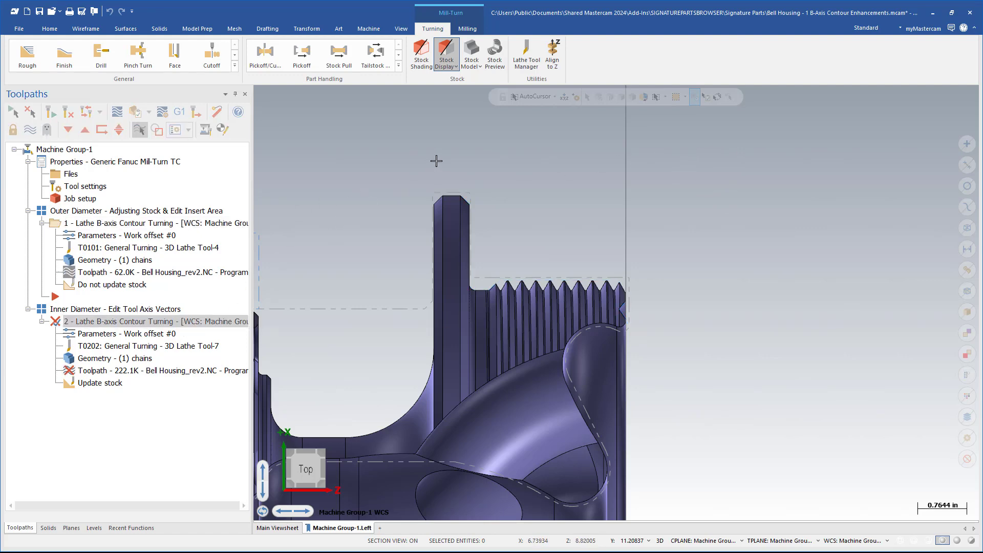
scroll(674, 191, "down", 3)
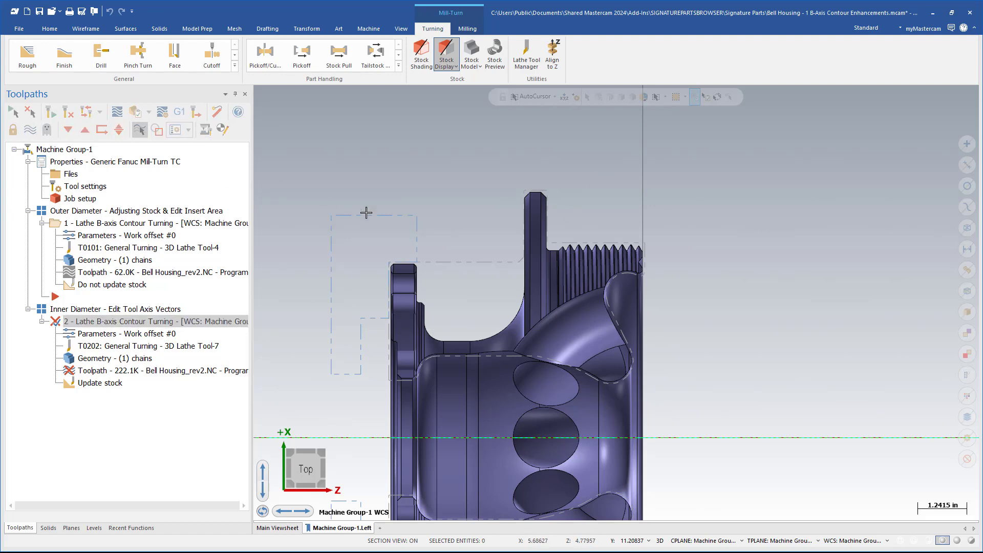
left_click(60, 11)
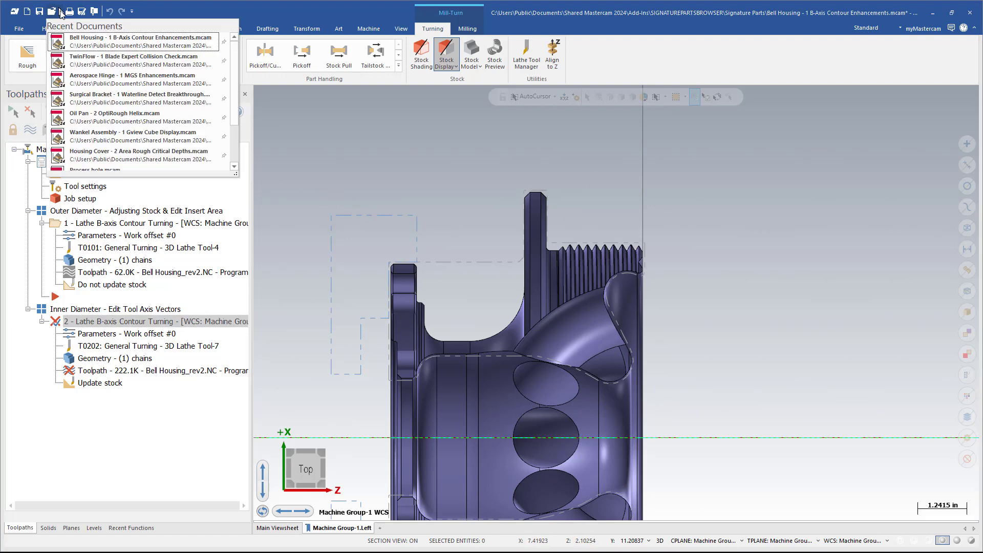
left_click(108, 47)
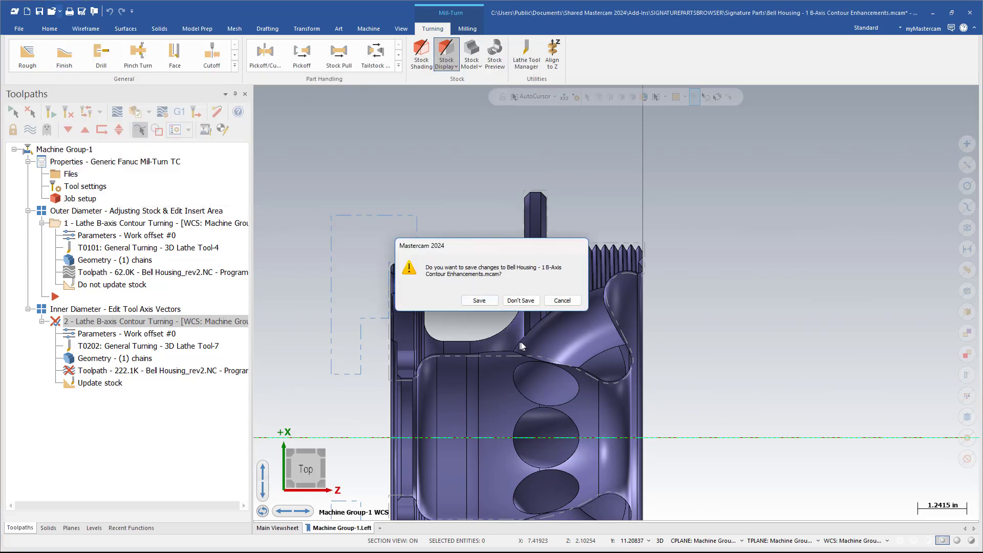
left_click(521, 306)
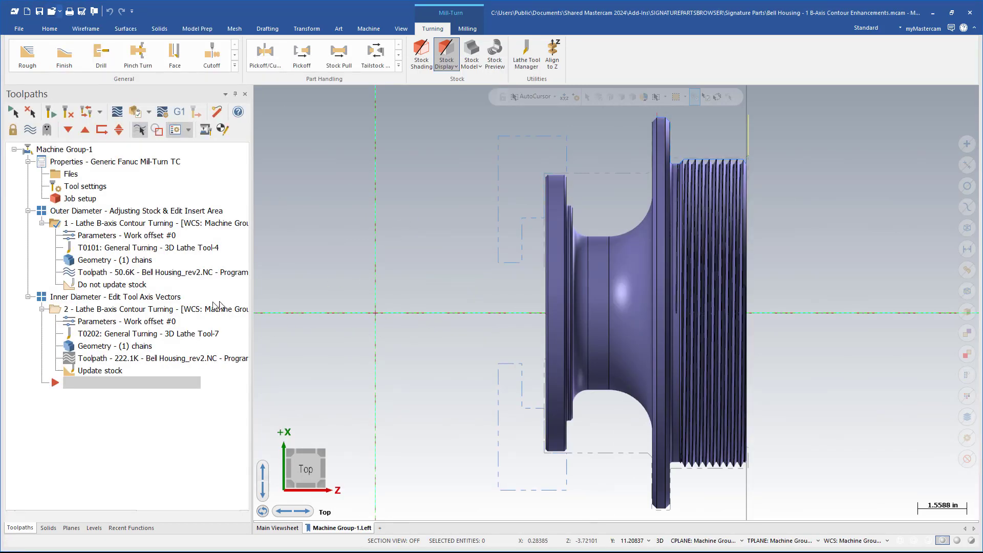
- Turn on the section view for the Top plane to cut the Bell Housing open, and return to the operations list
left_click(71, 528)
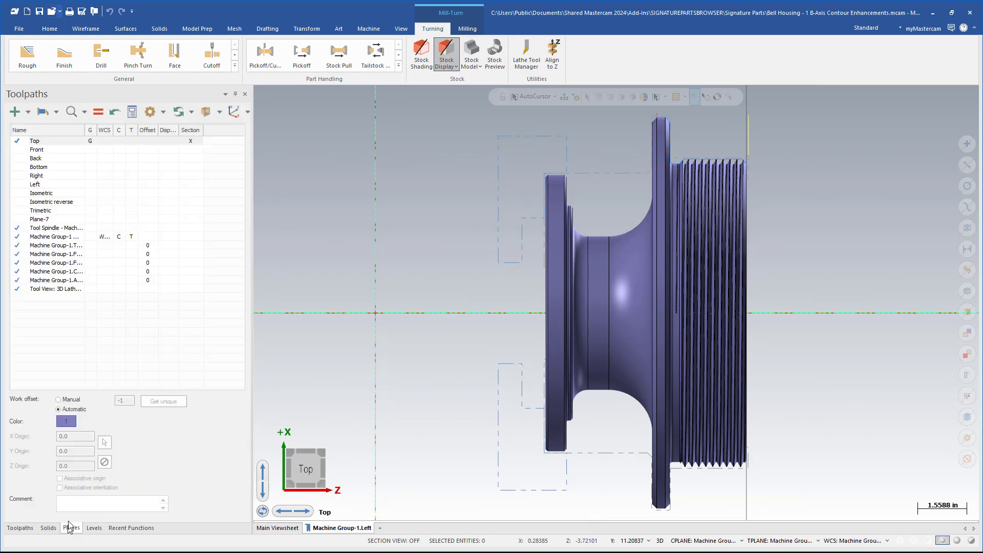
left_click(205, 112)
left_click(20, 528)
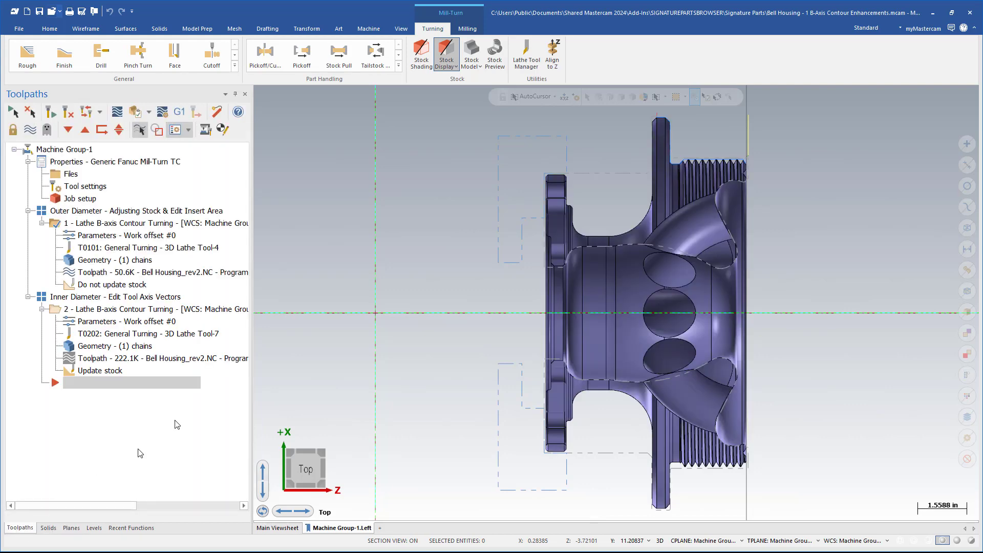
scroll(336, 286, "down", 2)
scroll(603, 231, "up", 2)
- Display only operation 2's toolpath and backplot it along the whole inner diameter to examine the tool tilt, finishing by closing Backplot
left_click(160, 309)
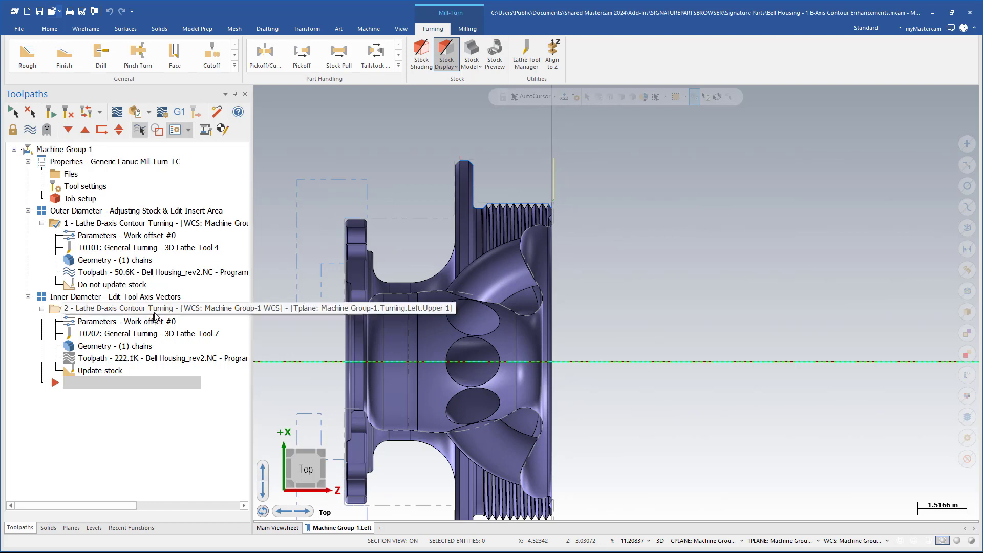
left_click(116, 112)
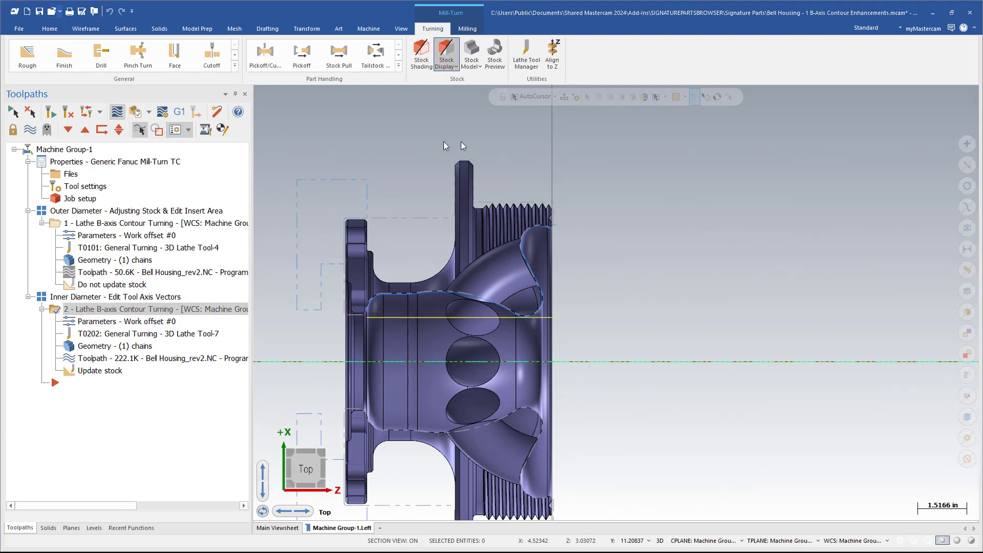
left_click_drag(392, 94, 514, 94)
scroll(535, 263, "up", 3)
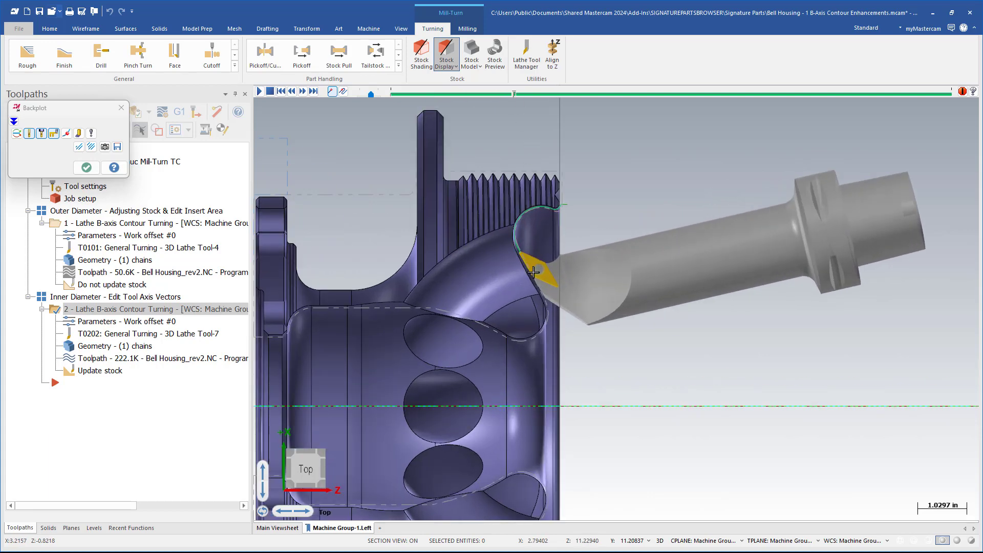
scroll(523, 256, "up", 3)
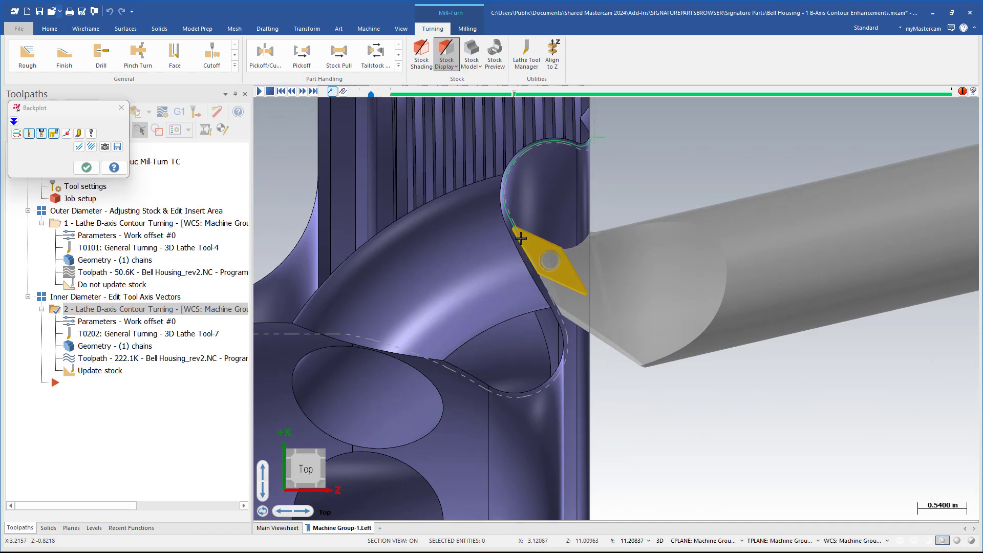
scroll(654, 260, "down", 2)
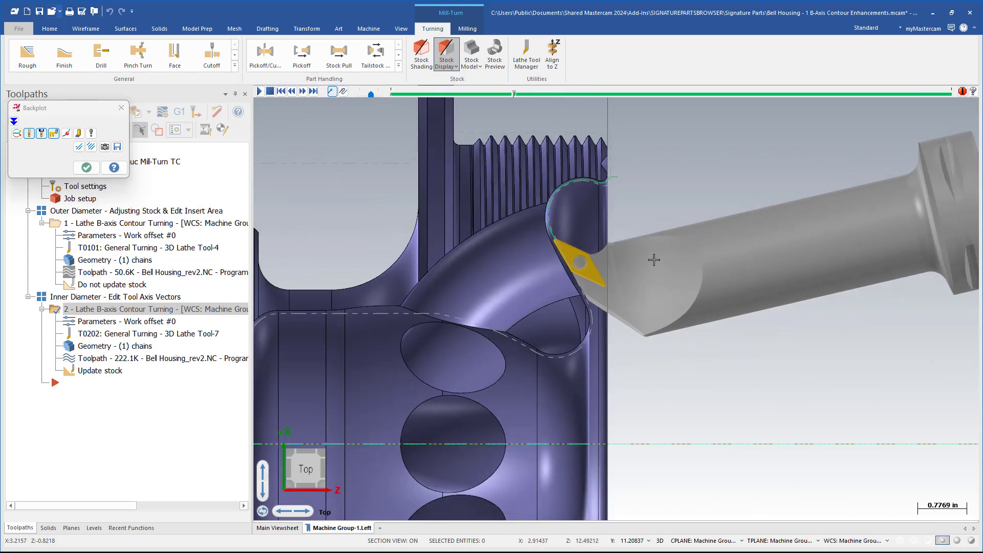
scroll(654, 259, "down", 1)
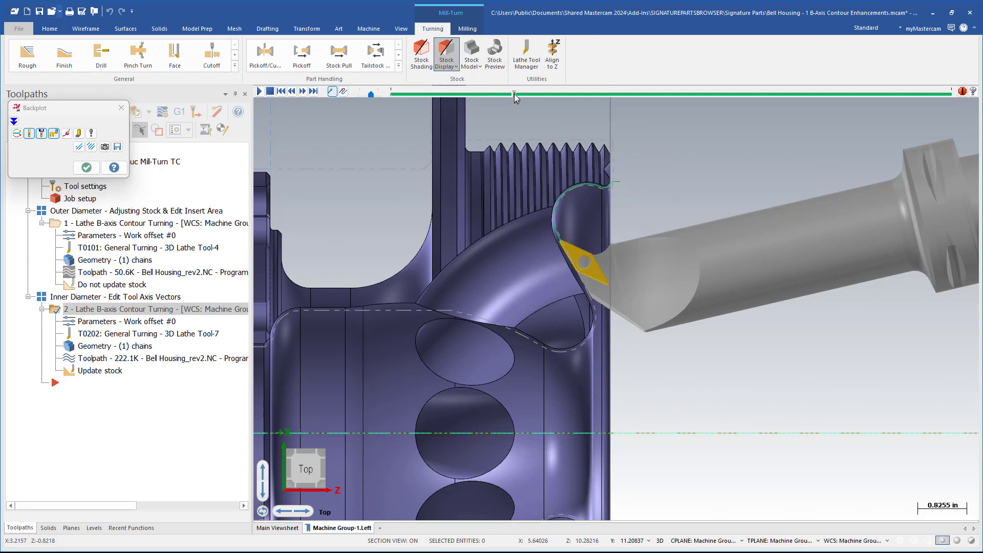
left_click_drag(515, 95, 837, 98)
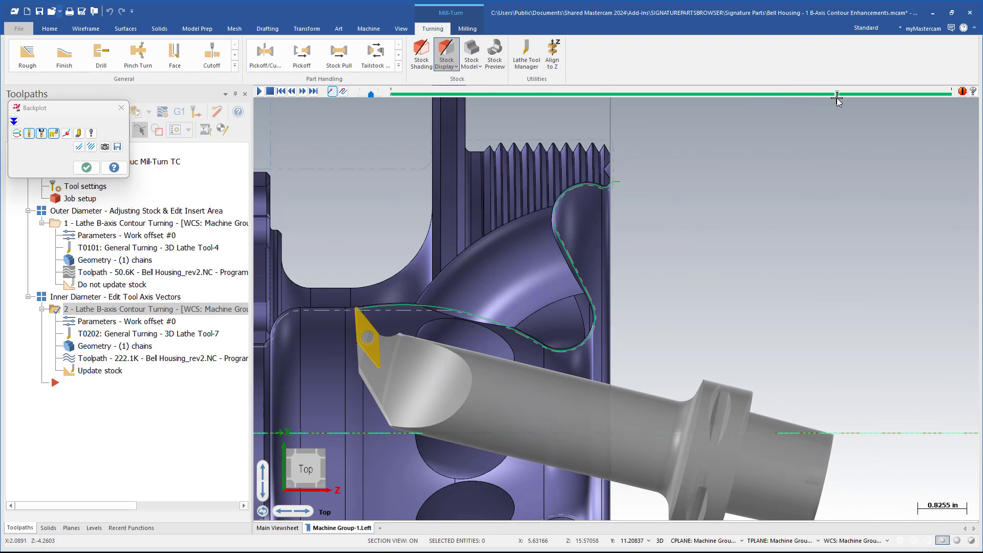
left_click_drag(837, 98, 951, 97)
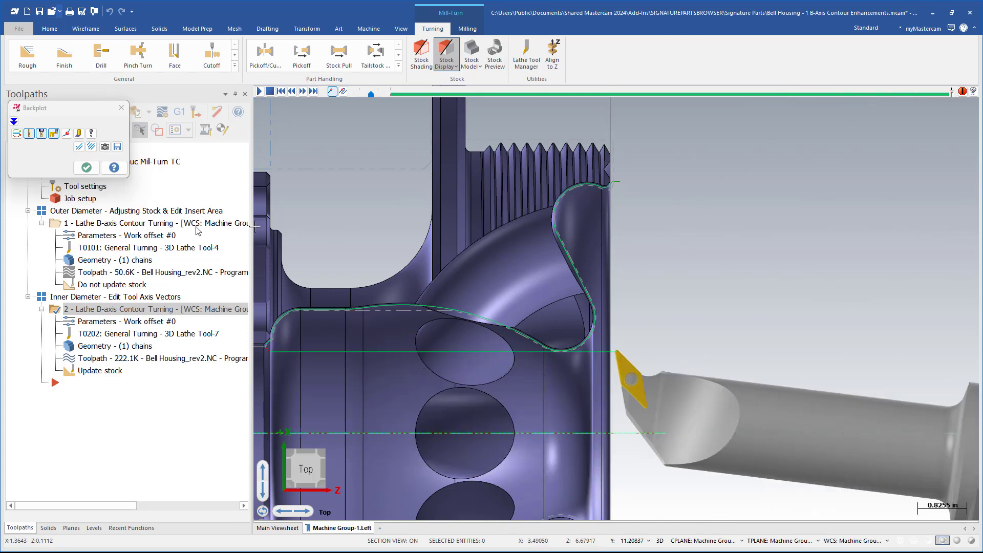
left_click(86, 168)
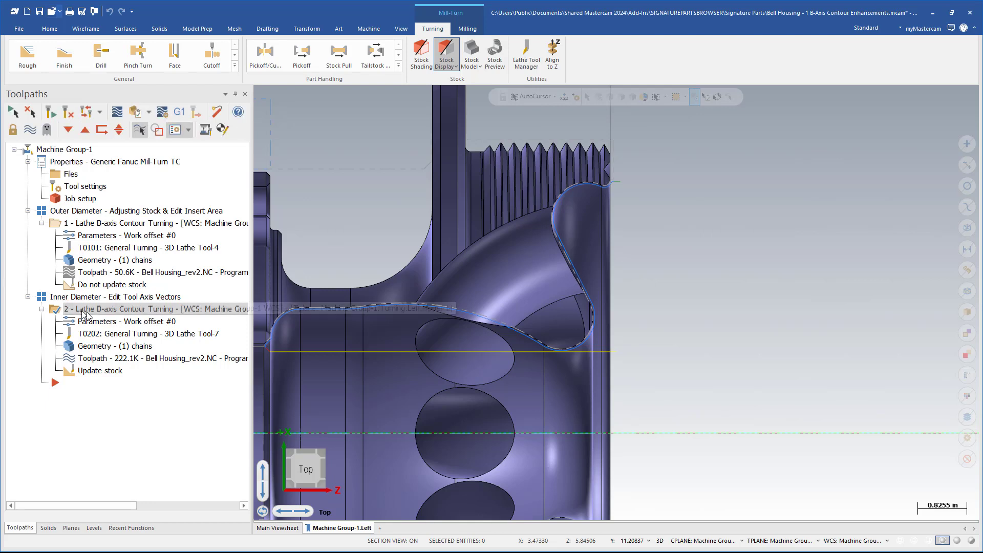
- In operation 2's Basic Motion Control parameters, set Tool Axis Control to Modified and start editing the tool vectors
left_click(102, 322)
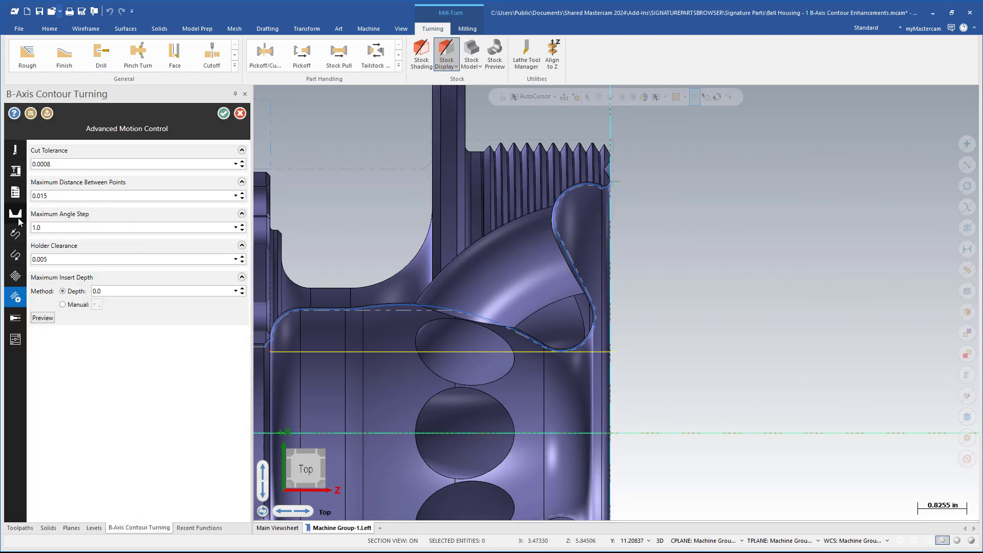
left_click(43, 277)
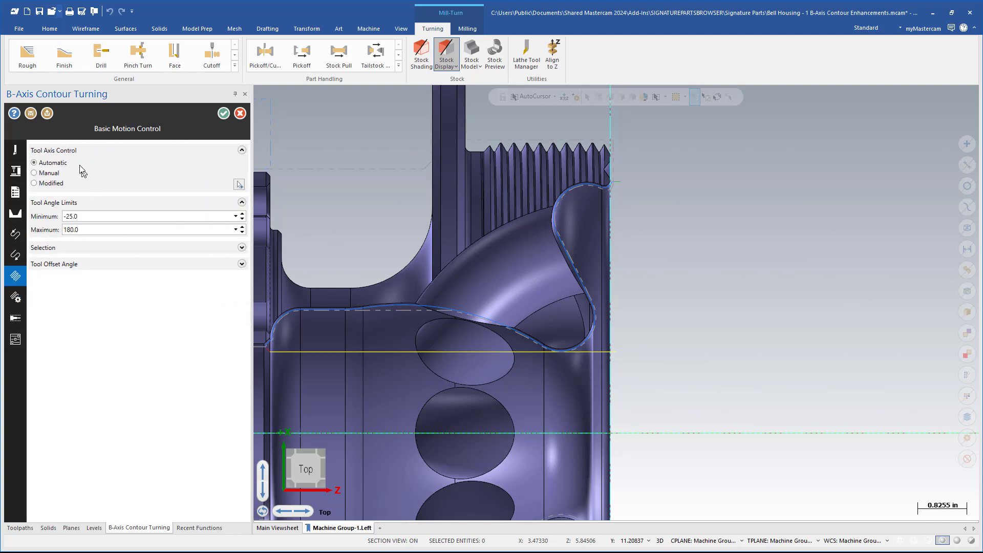
left_click(50, 188)
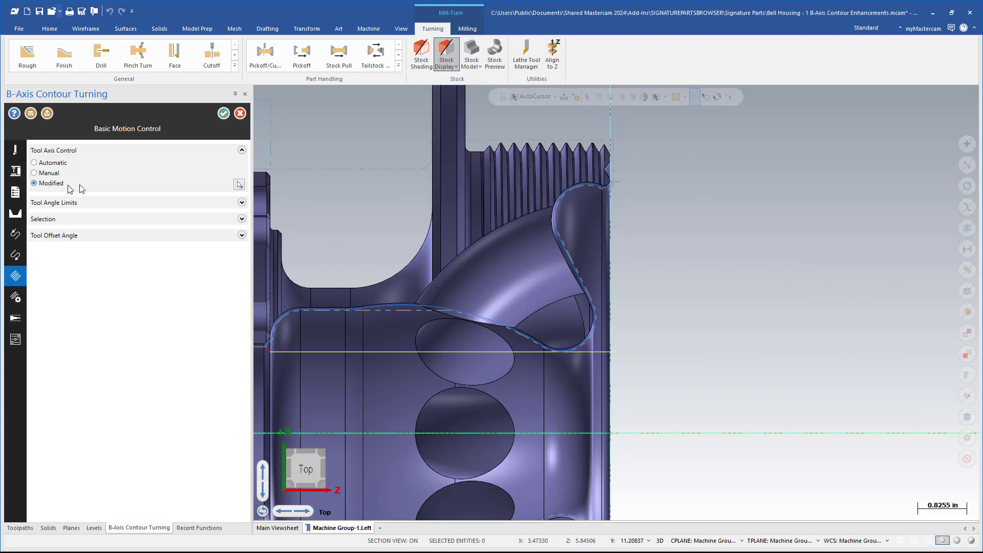
left_click(240, 186)
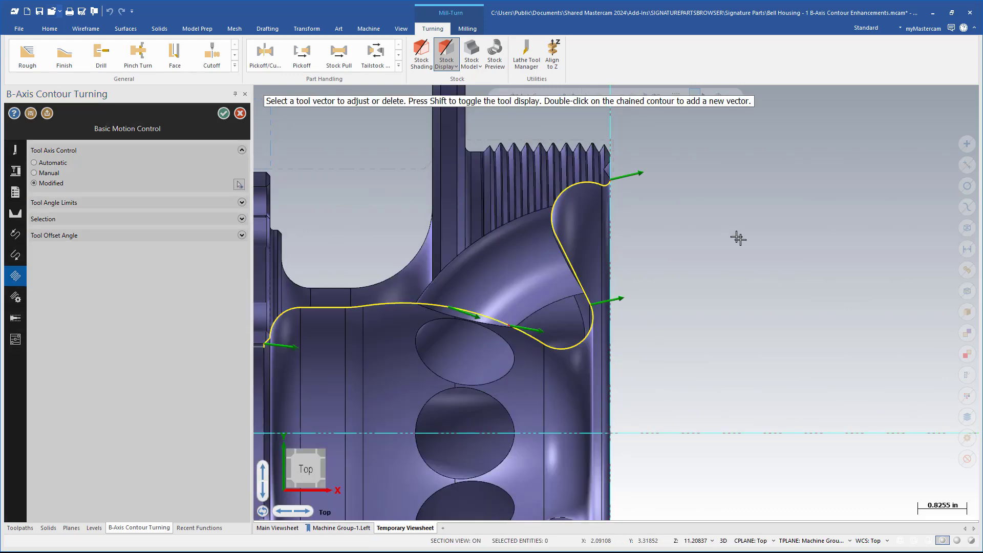
scroll(800, 250, "down", 2)
scroll(661, 246, "up", 1)
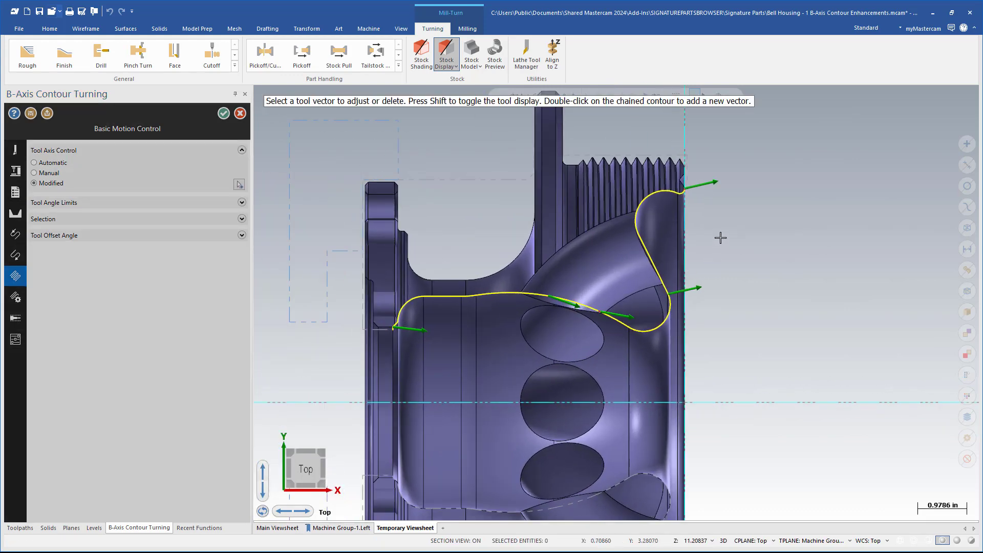
scroll(720, 237, "up", 1)
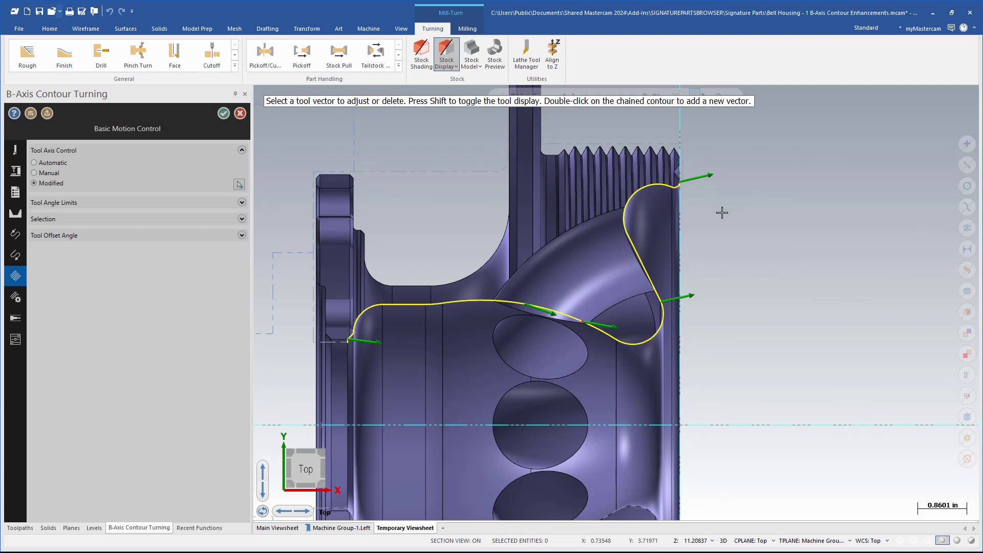
- Rotate the vector at the lower end of the slanted inner wall to 55°, and add a similarly tilted vector near the wall's upper end
left_click(680, 298)
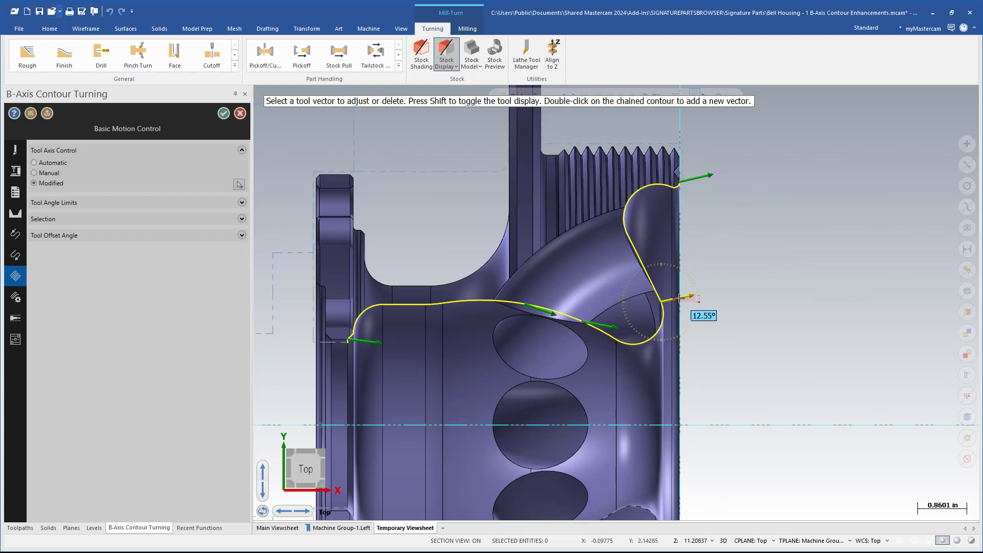
left_click_drag(679, 298, 690, 292)
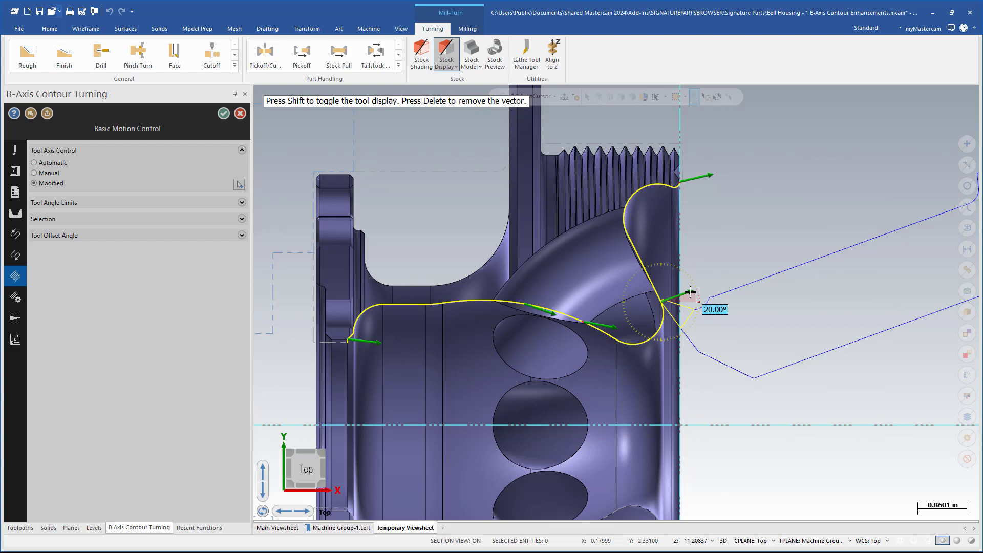
mouse_move(690, 292)
left_mouse_down()
mouse_move(678, 283)
mouse_move(692, 281)
mouse_move(682, 289)
mouse_move(712, 307)
mouse_move(681, 277)
left_mouse_up()
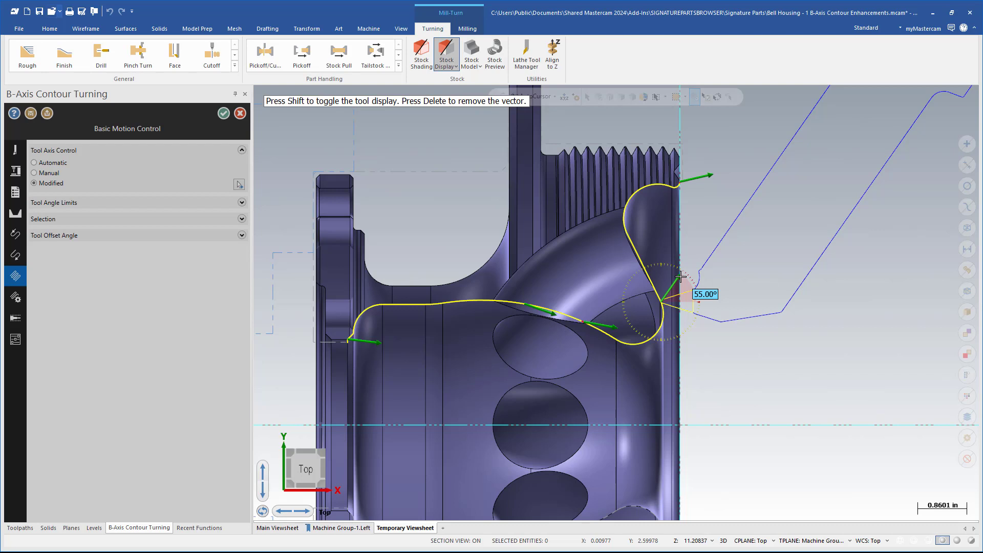
left_click_drag(680, 276, 660, 267)
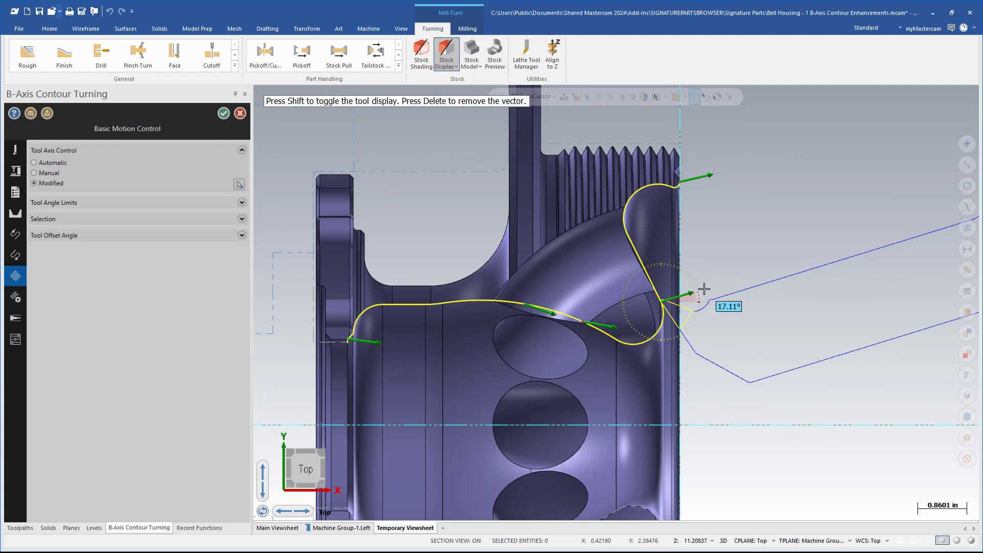
left_click(681, 277)
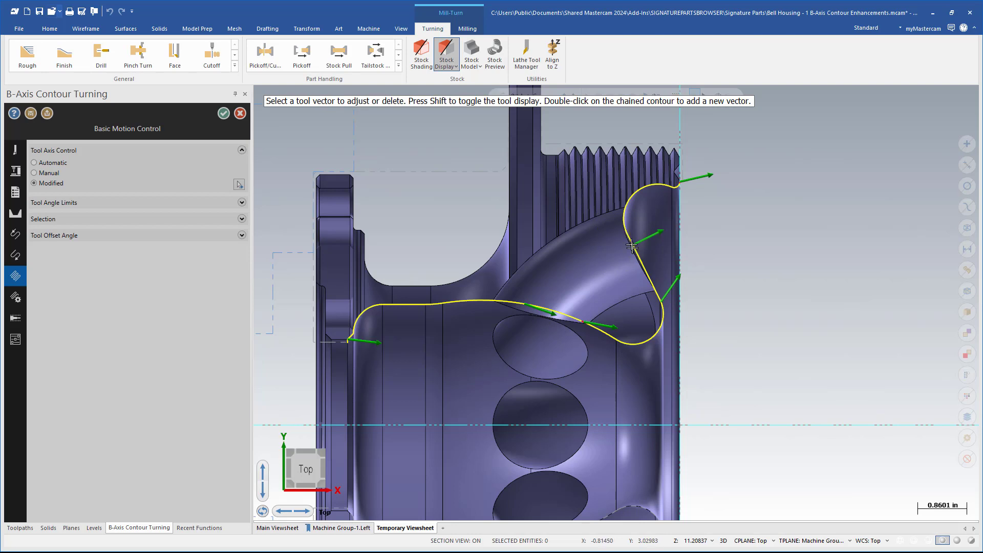
left_click(656, 232)
left_click_drag(656, 232, 658, 211)
- Rotate the vector beside the upper bore hole to about -15°, clear of collisions, and accept the edited vectors and operation parameters
left_click(618, 329)
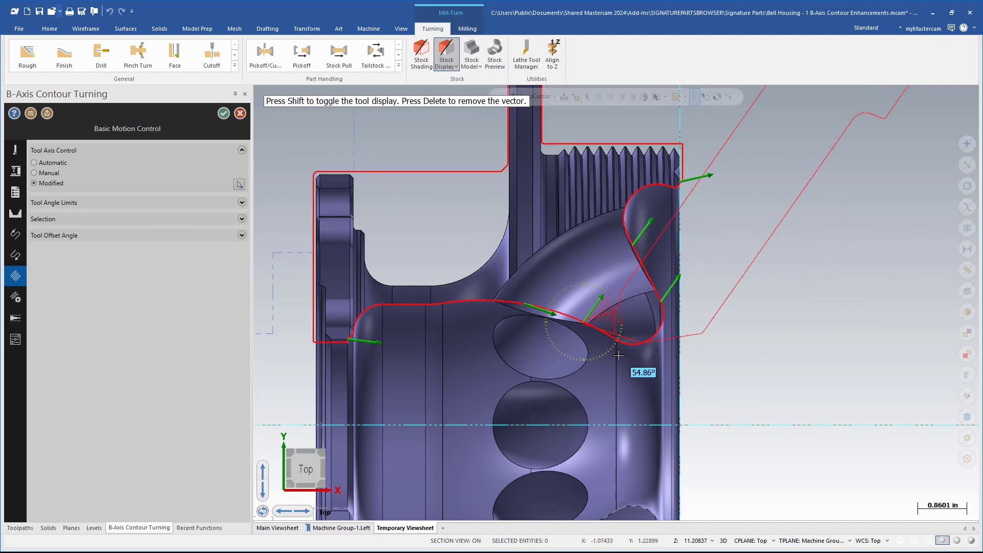
left_click(595, 303)
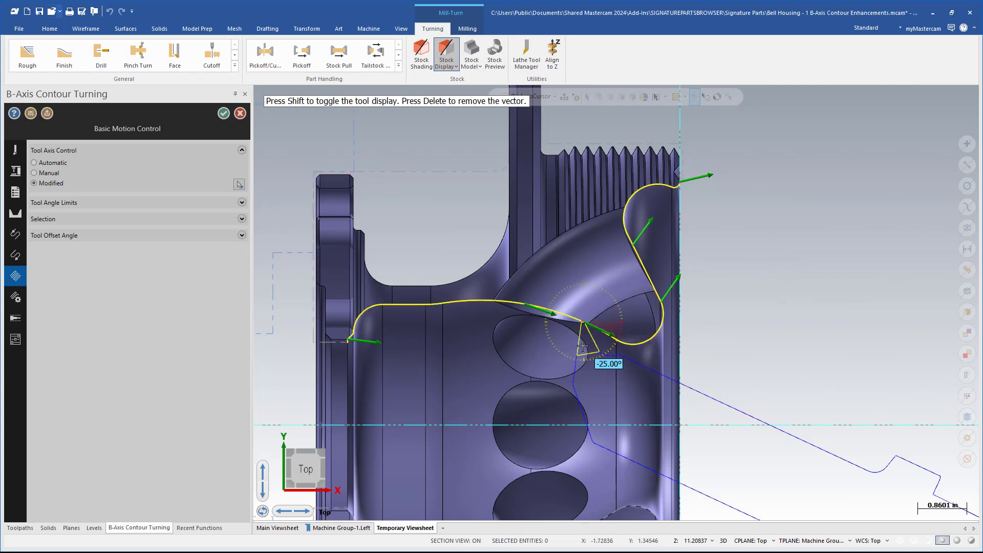
scroll(581, 350, "down", 5)
scroll(601, 383, "up", 3)
scroll(601, 384, "up", 2)
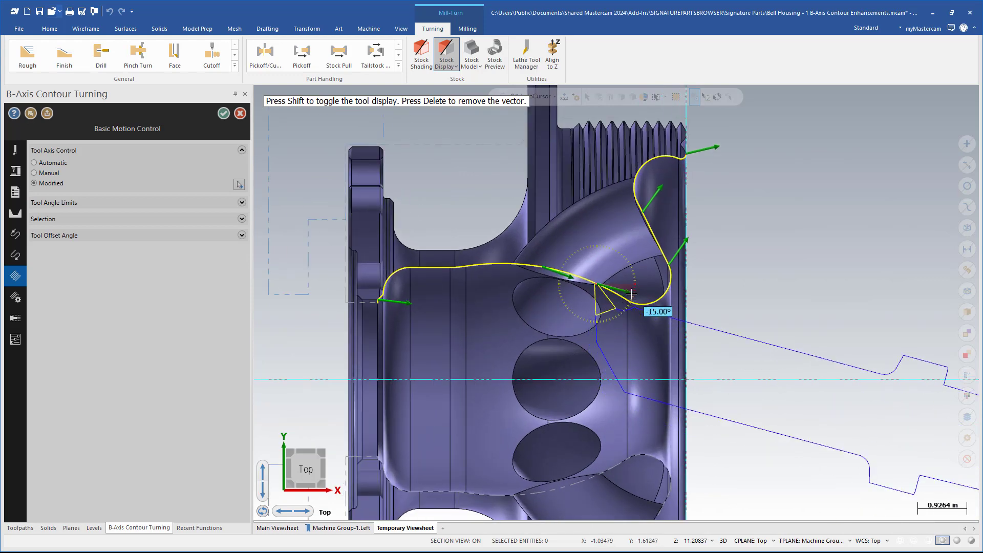
left_click(628, 296)
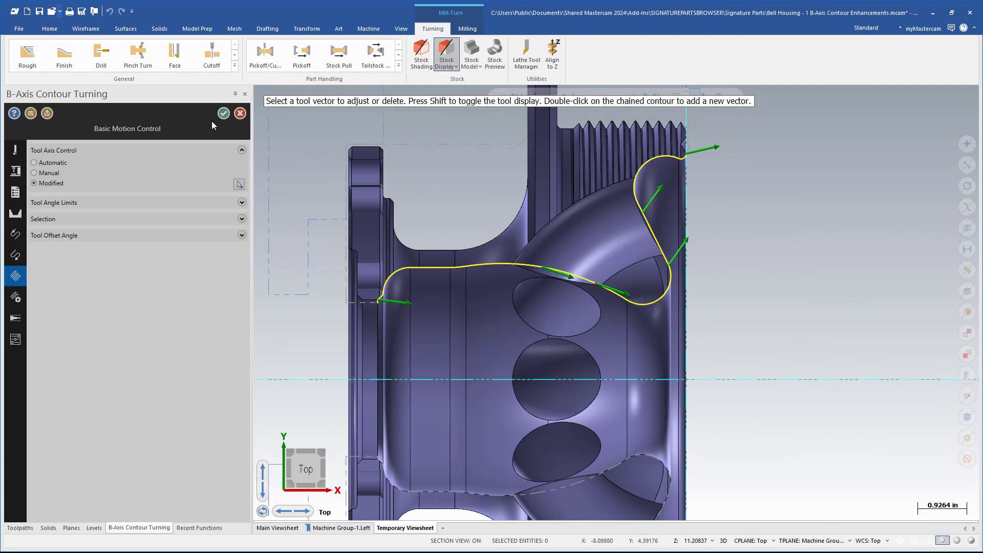
key("Escape")
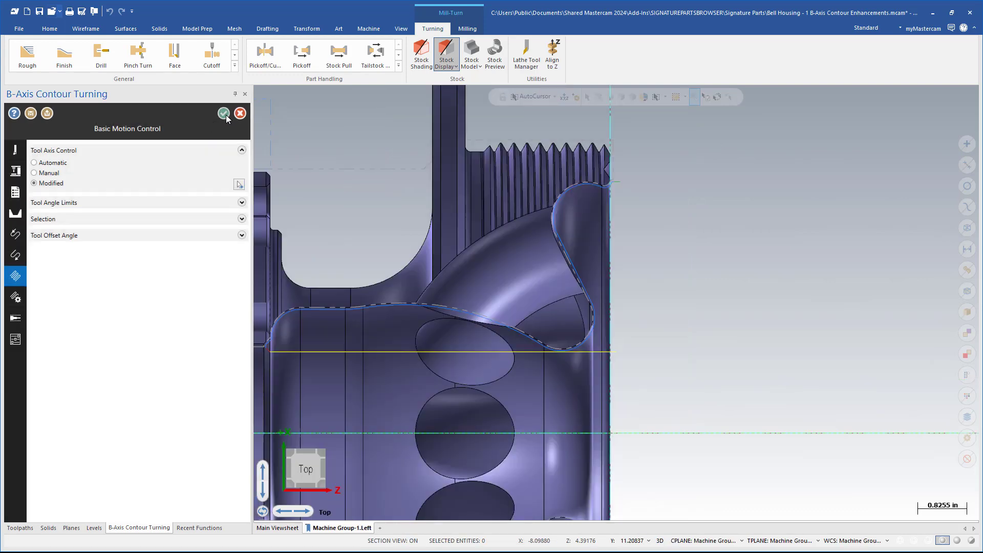
left_click(224, 113)
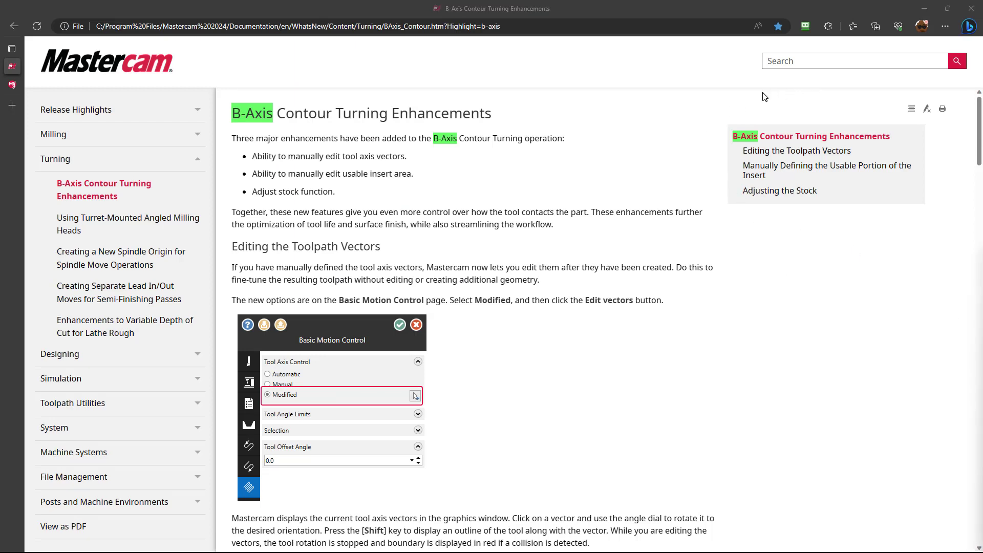
- Switch to the browser, open mcamnw.com in a new tab, and browse the Mastercam webinar recordings on its Videos page
left_click(11, 106)
left_click(419, 325)
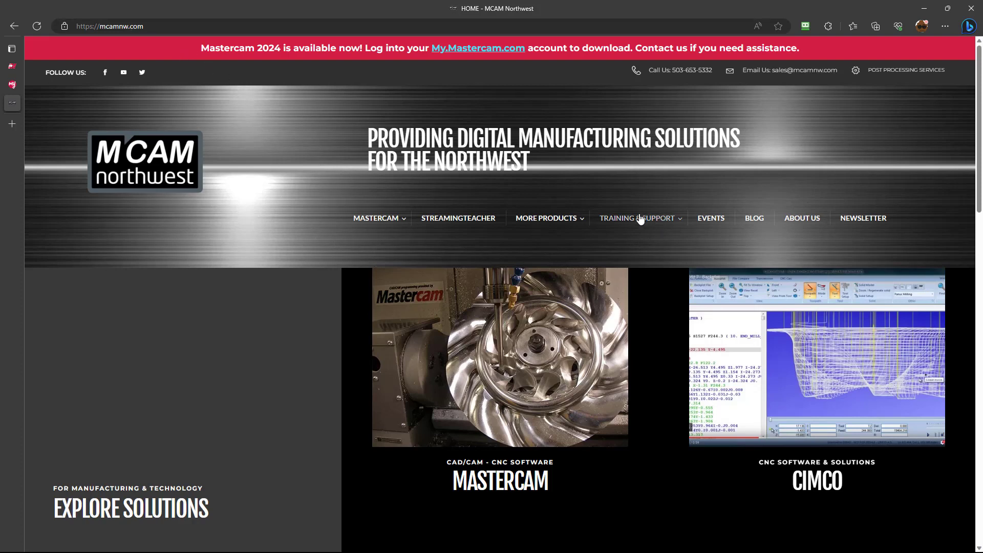
mouse_move(663, 219)
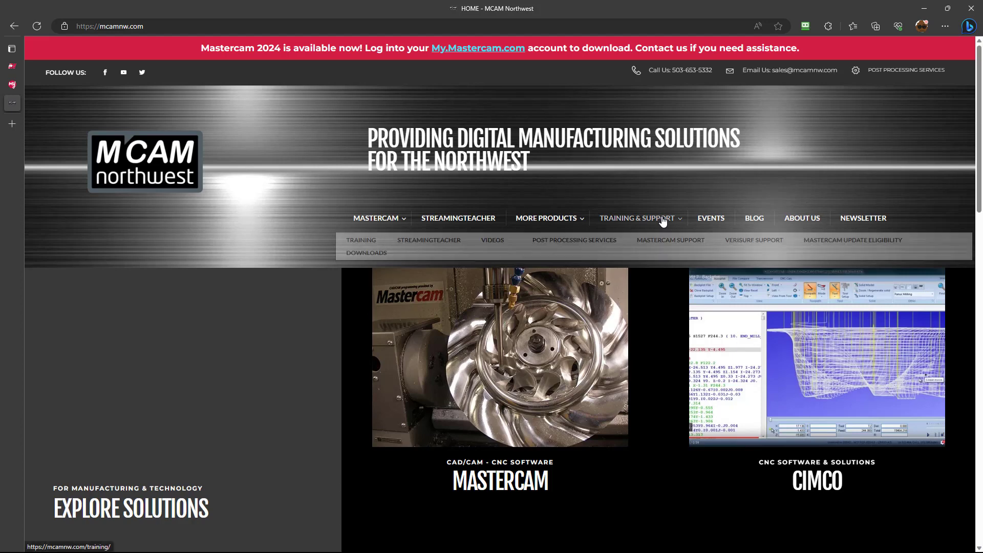
left_click(500, 238)
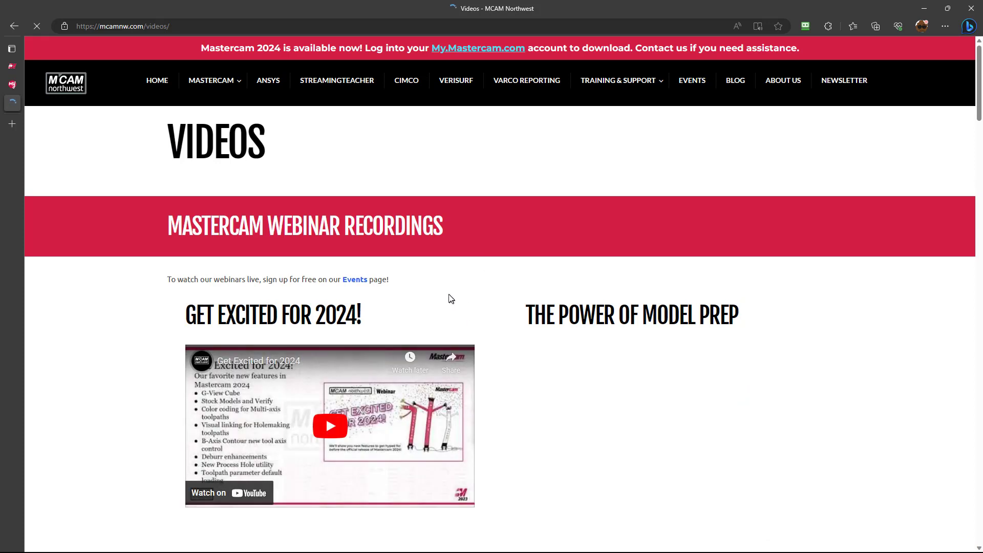
scroll(481, 285, "down", 4)
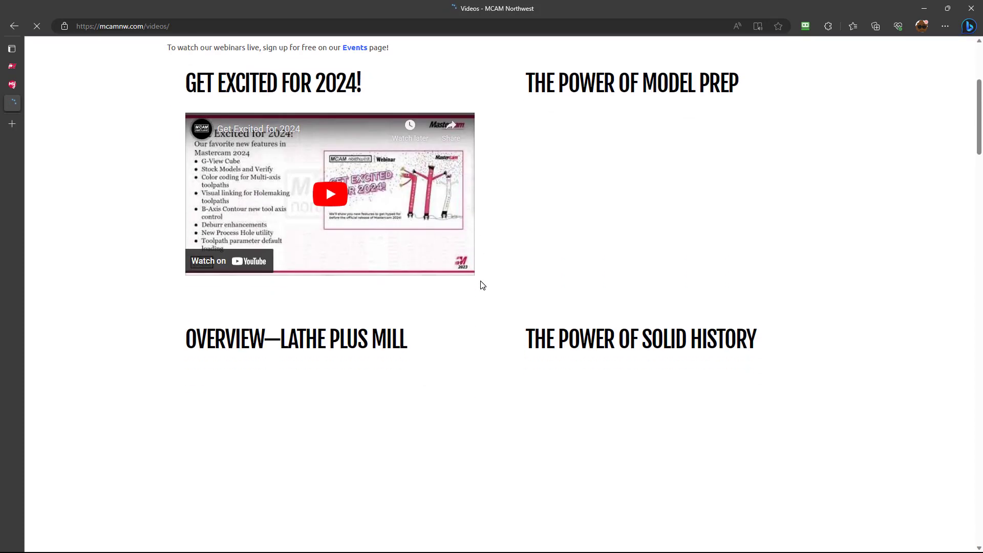
scroll(489, 394, "down", 4)
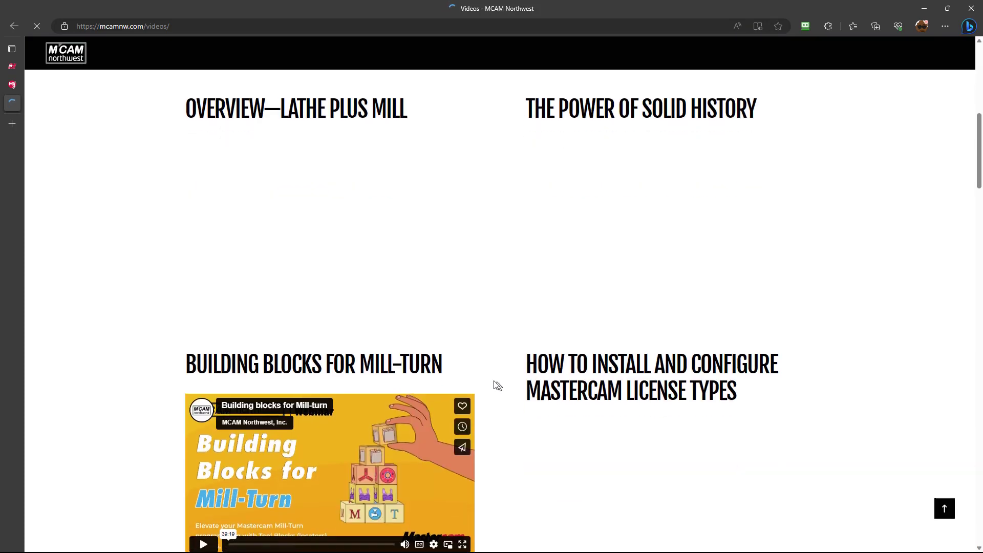
scroll(498, 367, "up", 8)
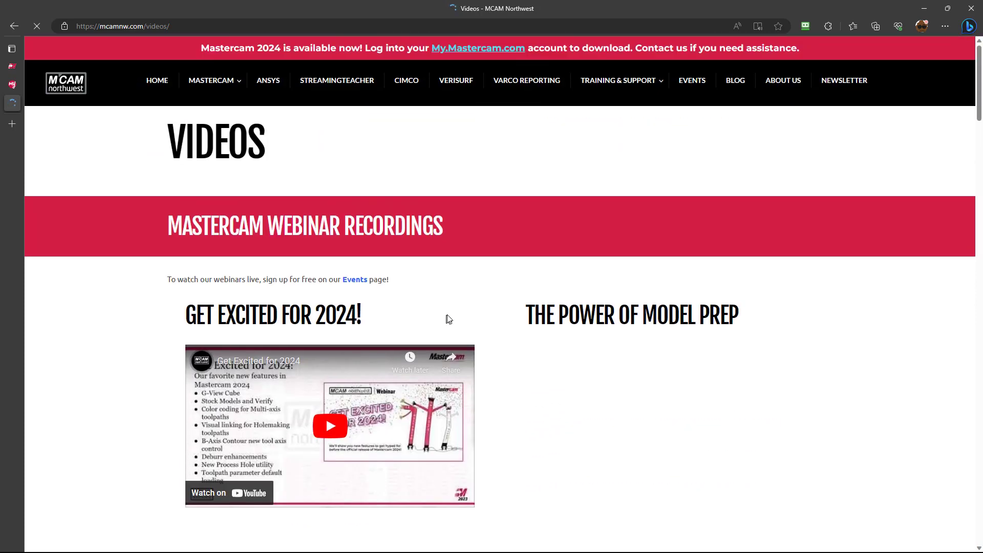
mouse_move(10, 104)
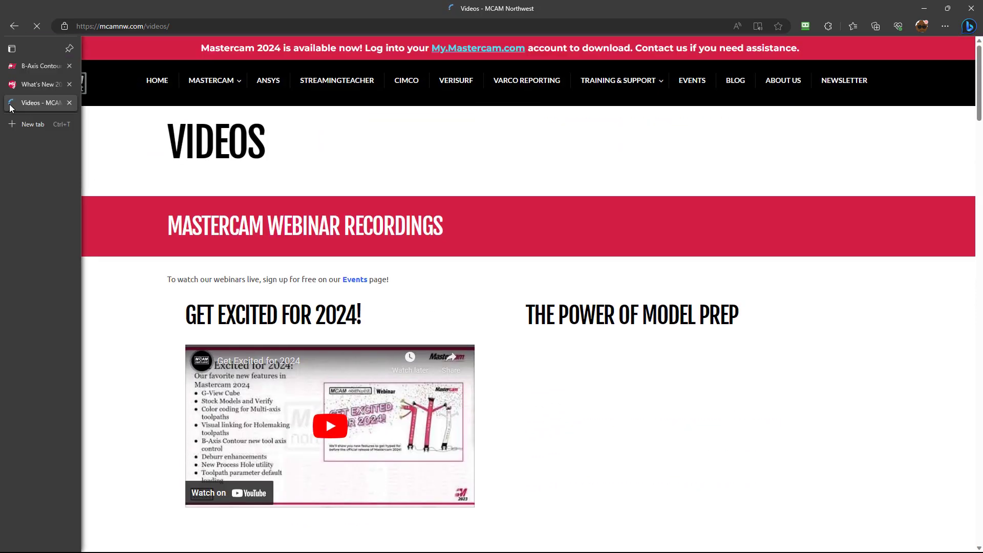
- Return to the B-Axis Contour Turning help page, switch to Mastercam, and backplot the start of operation 2's inner diameter toolpath
left_click(38, 66)
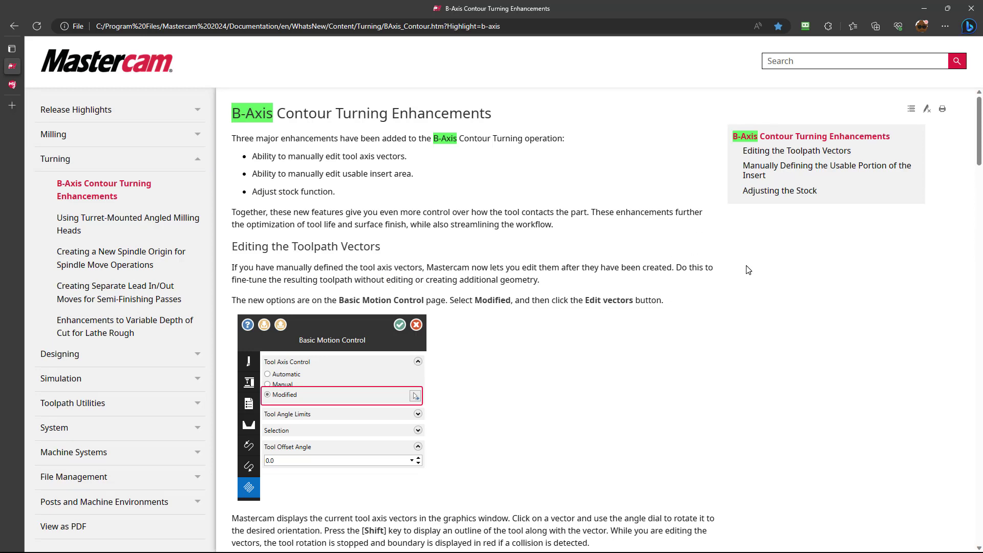
left_click(924, 8)
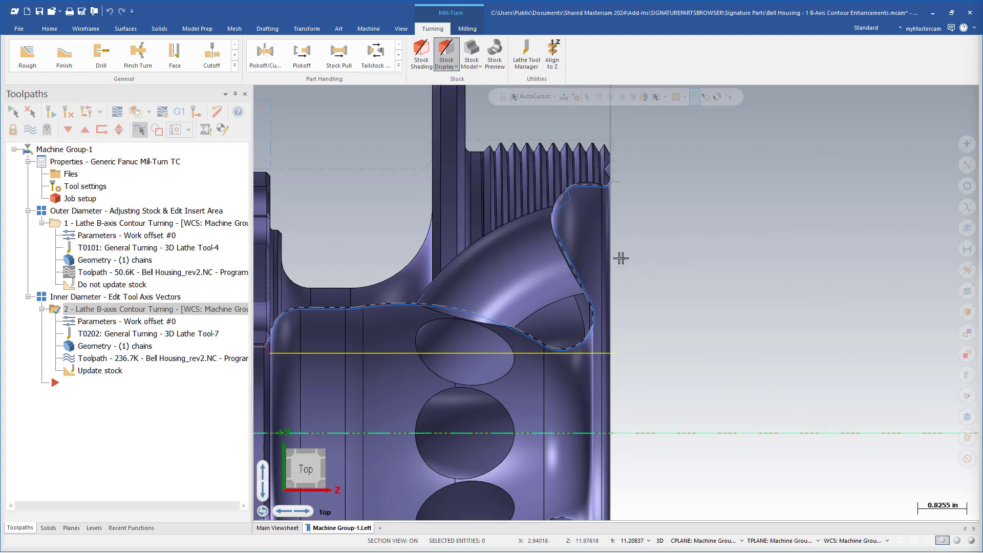
left_click(116, 114)
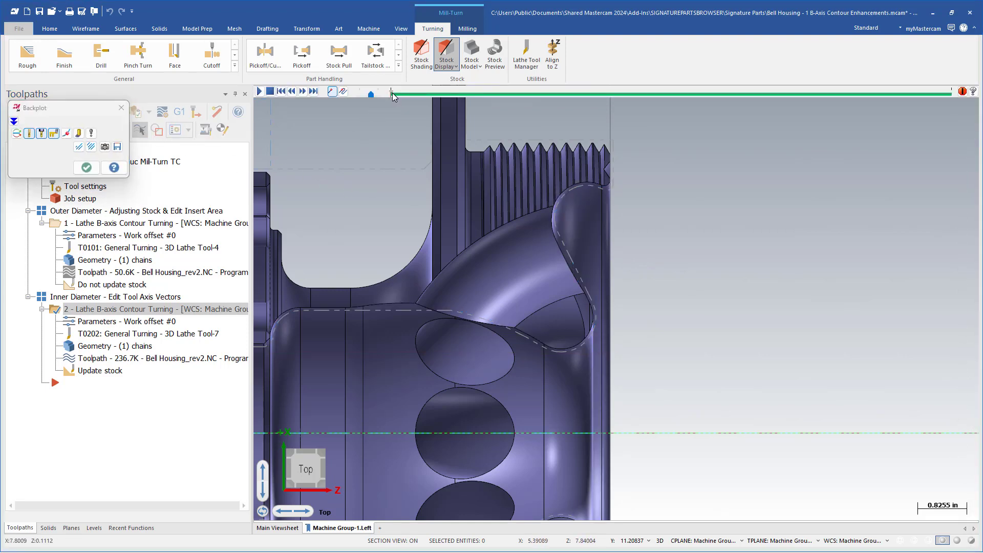
left_click_drag(392, 93, 426, 92)
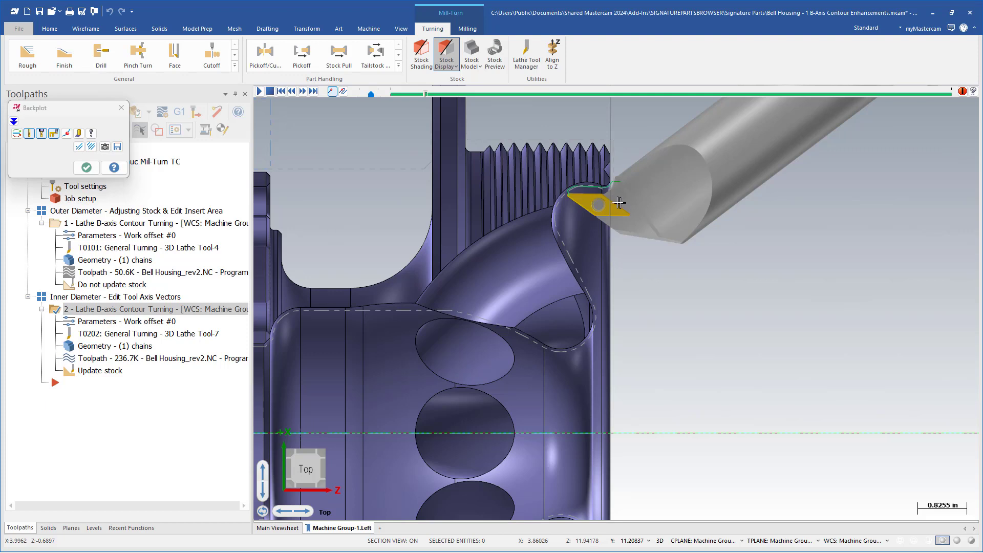
left_click_drag(425, 95, 367, 102)
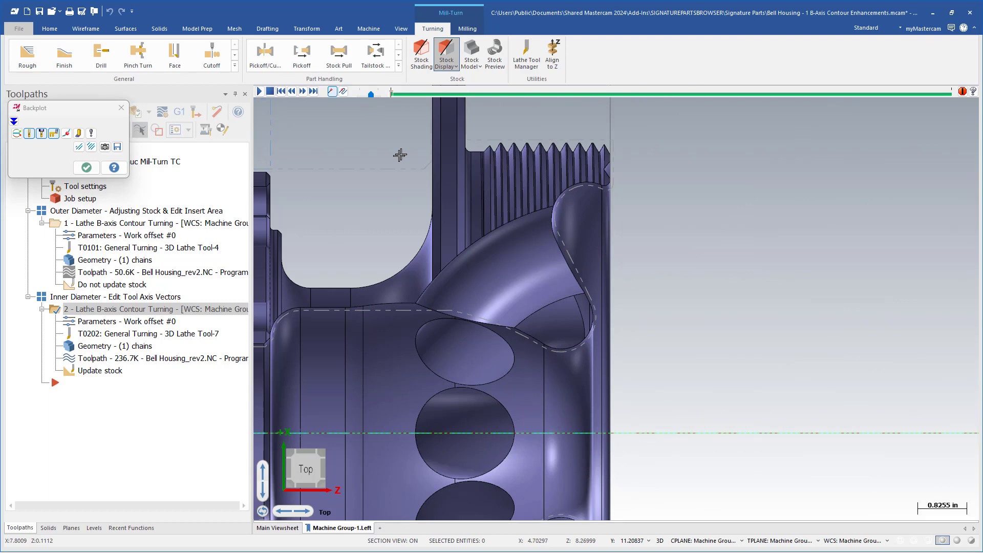
key("Escape")
- Review the Tool Axis Control options in operation 2's Basic Motion Control parameters and close them without changes
scroll(702, 247, "down", 1)
scroll(701, 248, "down", 1)
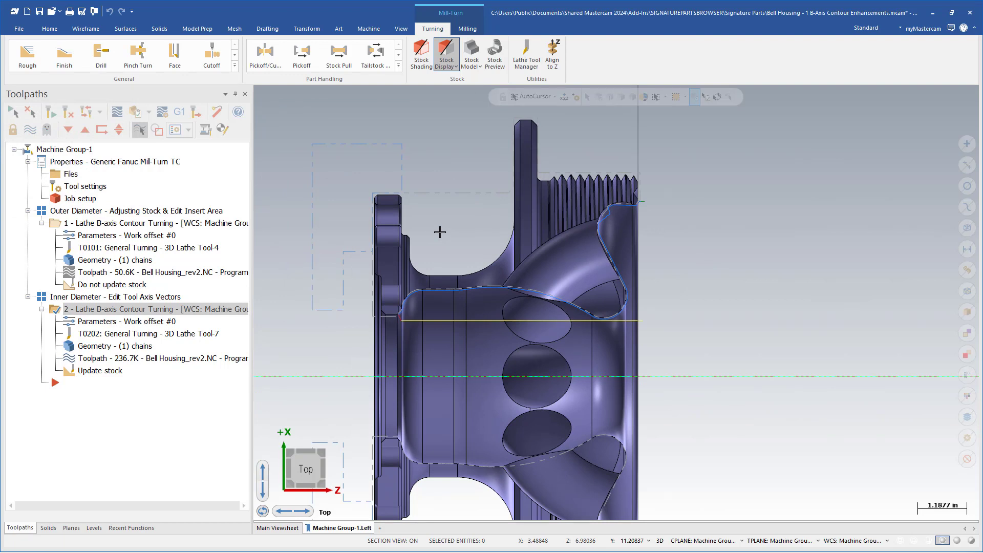
left_click(158, 309)
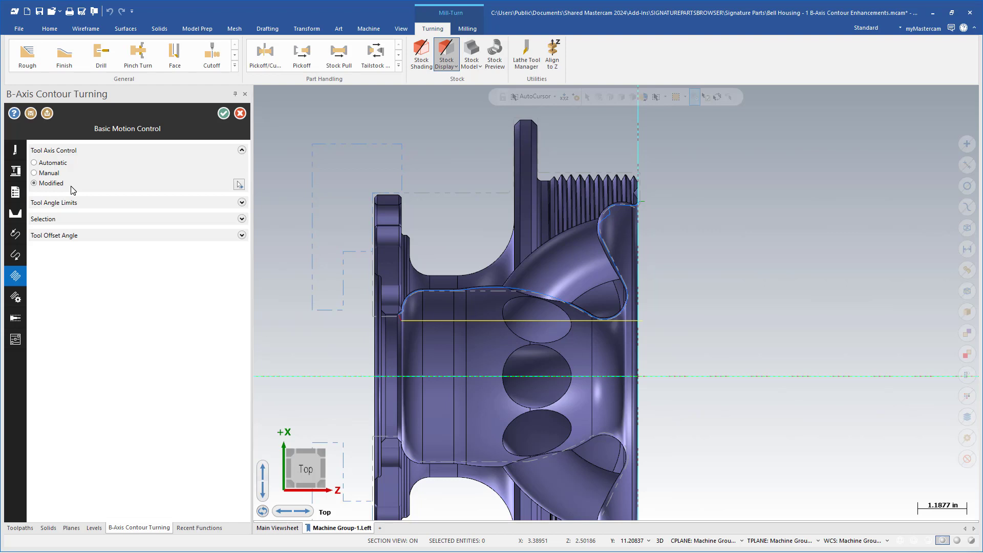
key("Escape")
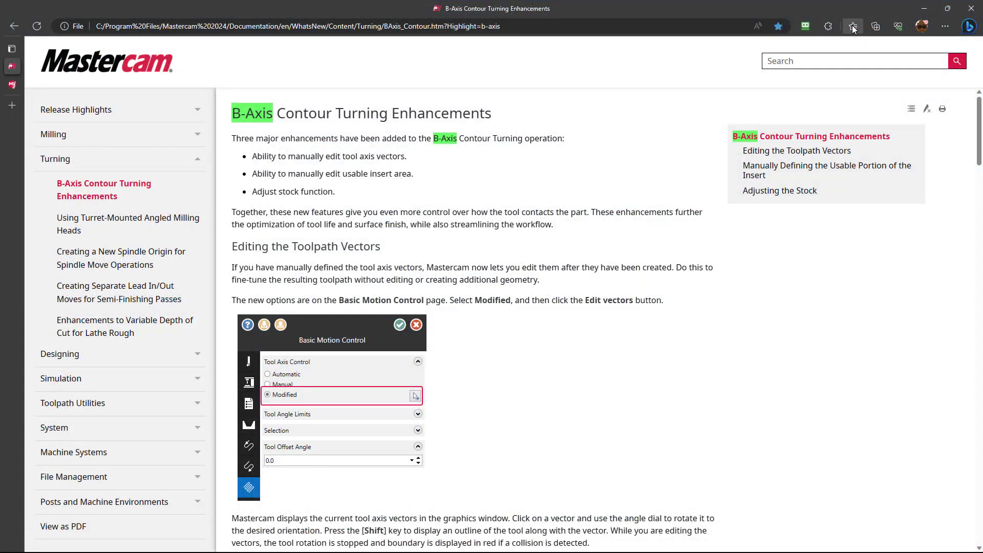
- In the browser, open the Process Hole page from the New Feature Breakdown P1 favorites
left_click(854, 27)
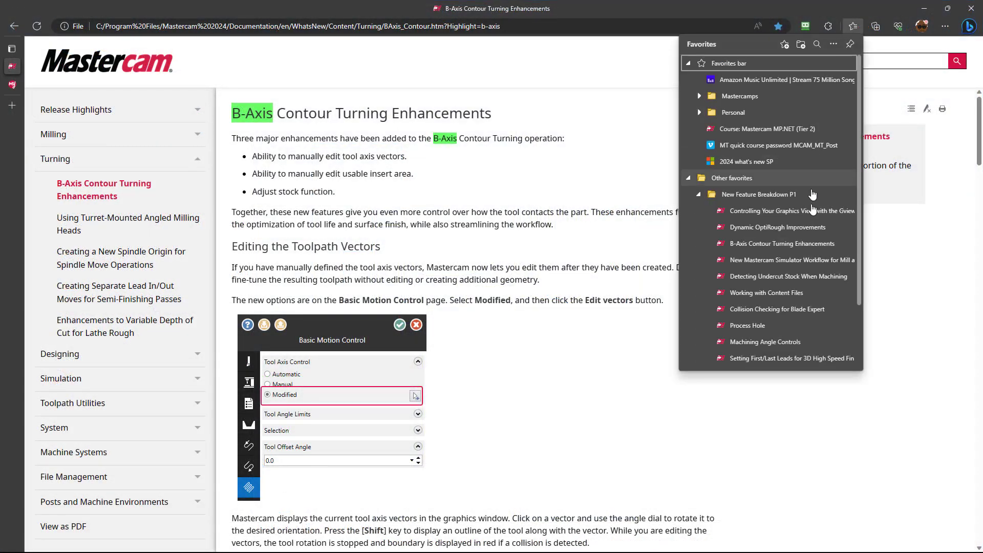
left_click(748, 325)
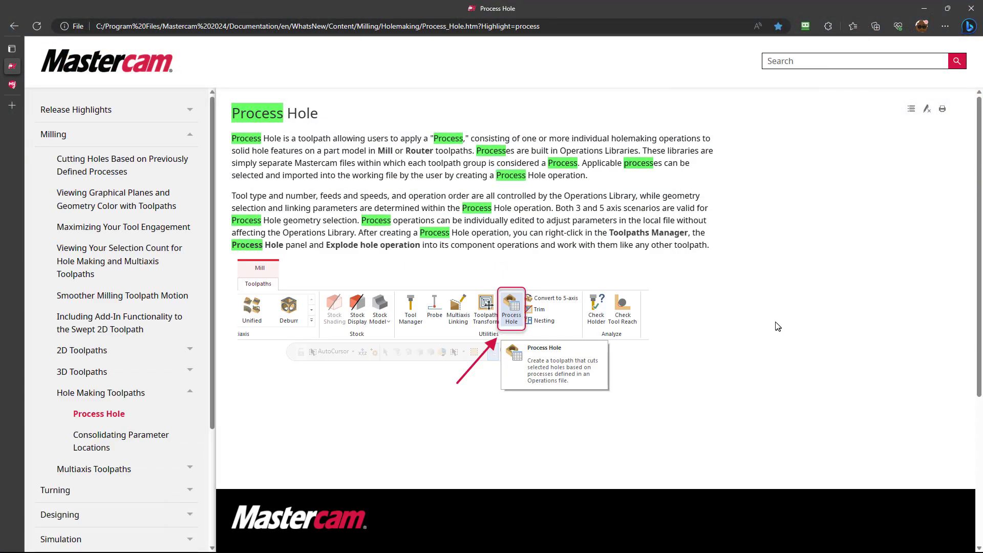
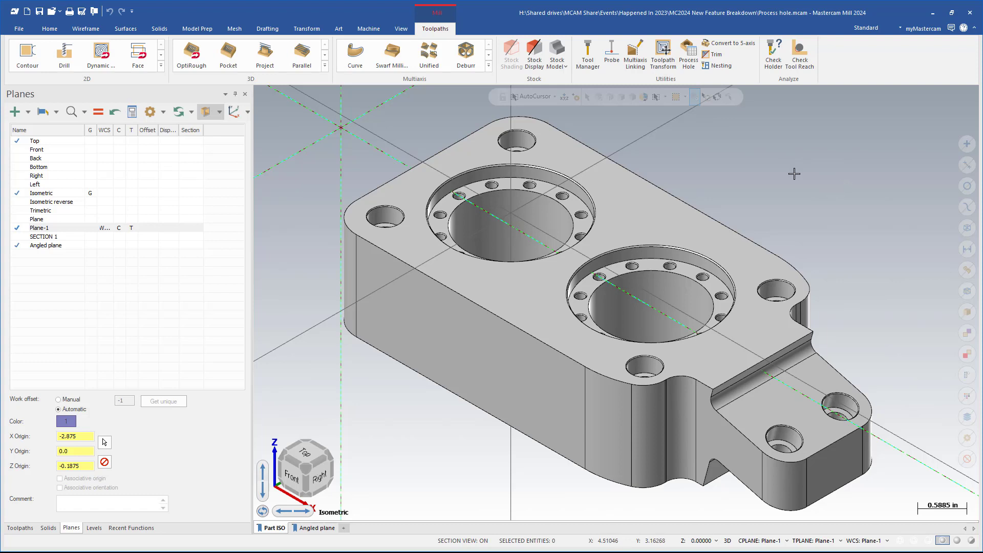
- Switch to Mastercam, start a Process Hole toolpath on the Process hole.mcam part, and select all four Top 1/4 SHCS corner holes as positions
left_click(689, 67)
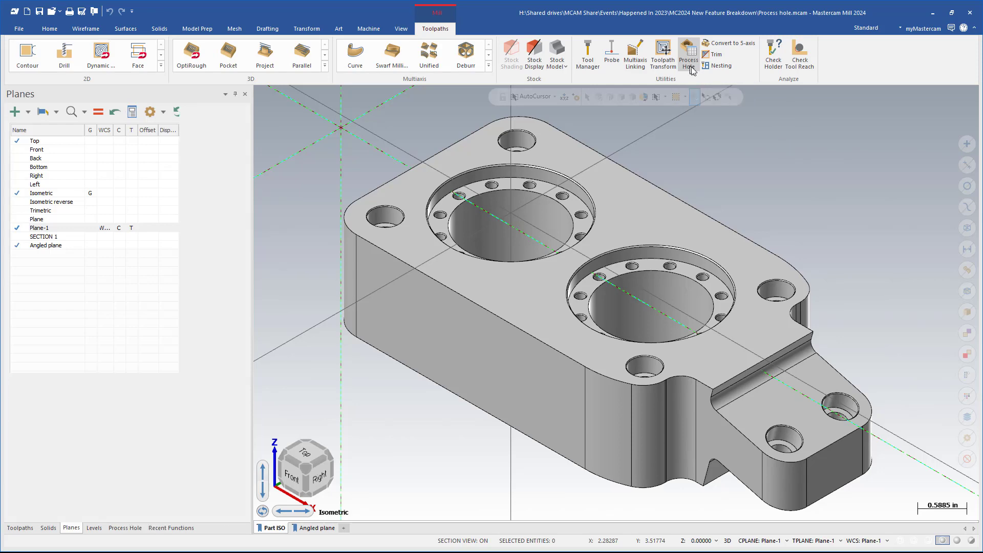
scroll(771, 153, "down", 1)
middle_click_drag(772, 153, 819, 157)
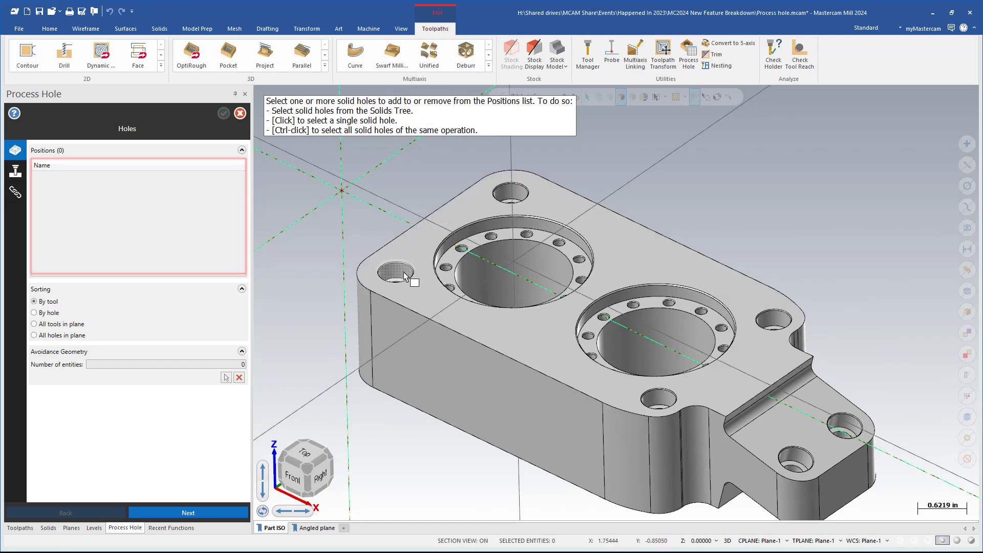
scroll(400, 279, "up", 2)
scroll(395, 286, "up", 2)
middle_click_drag(395, 287, 447, 343)
middle_click_drag(479, 309, 496, 293)
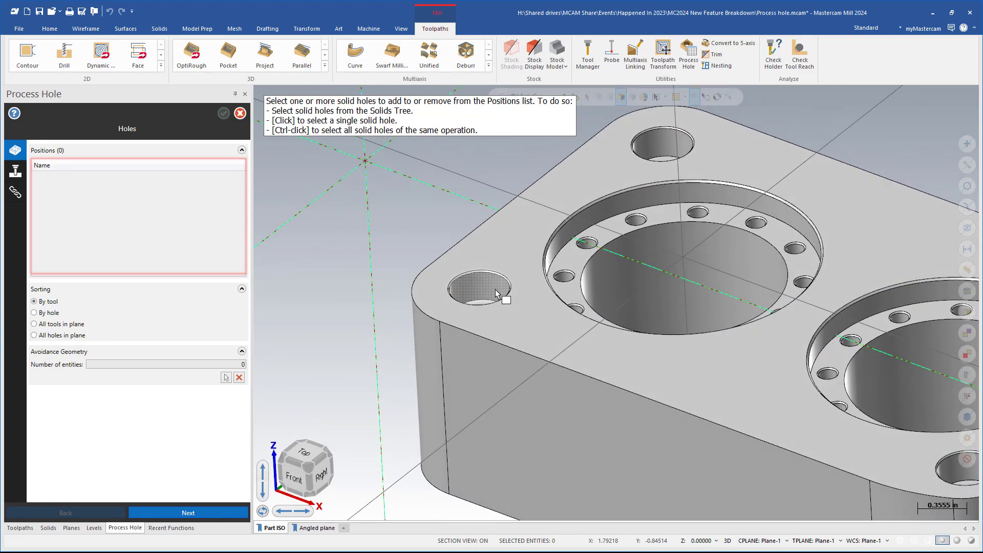
left_click(496, 294, "ctrl")
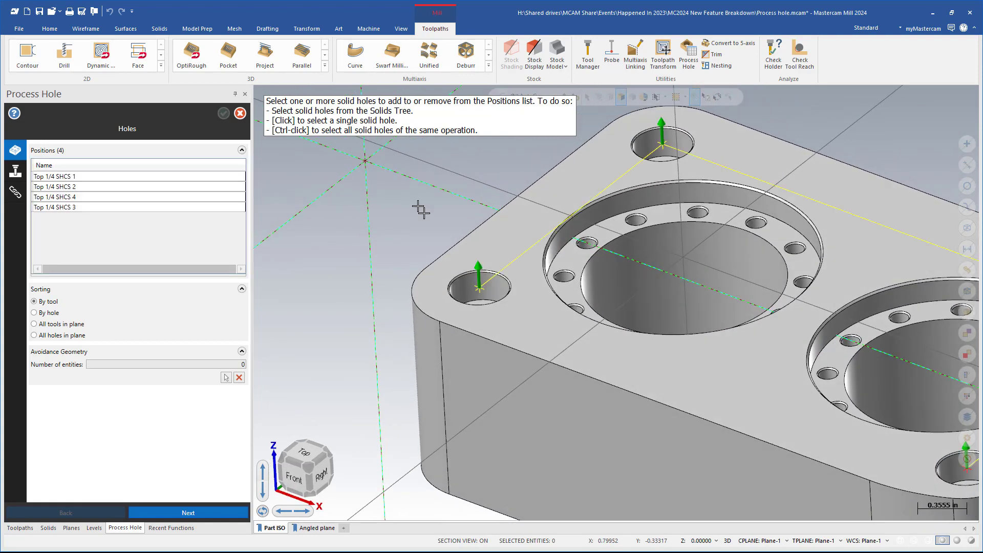
scroll(407, 210, "down", 2)
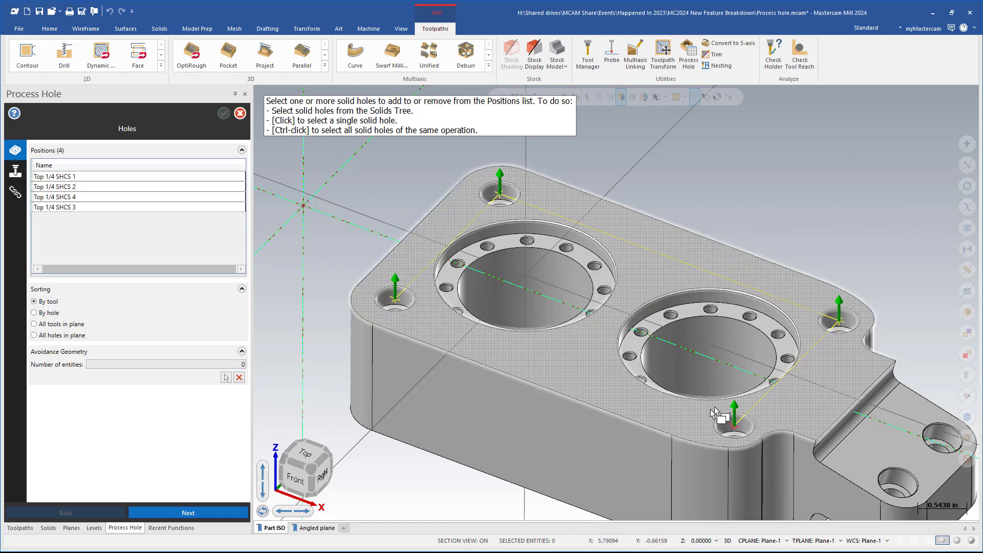
middle_click_drag(836, 450, 738, 396)
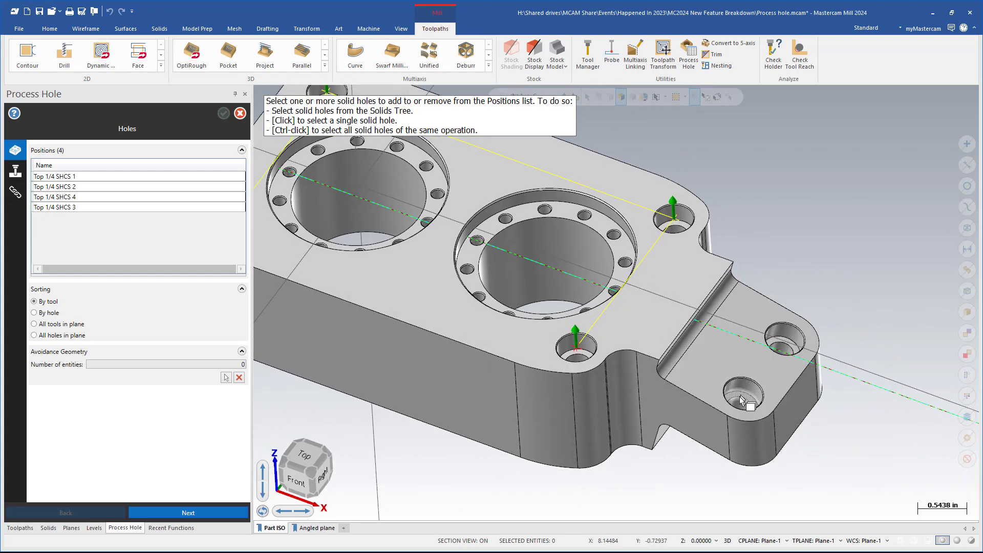
scroll(748, 406, "down", 3)
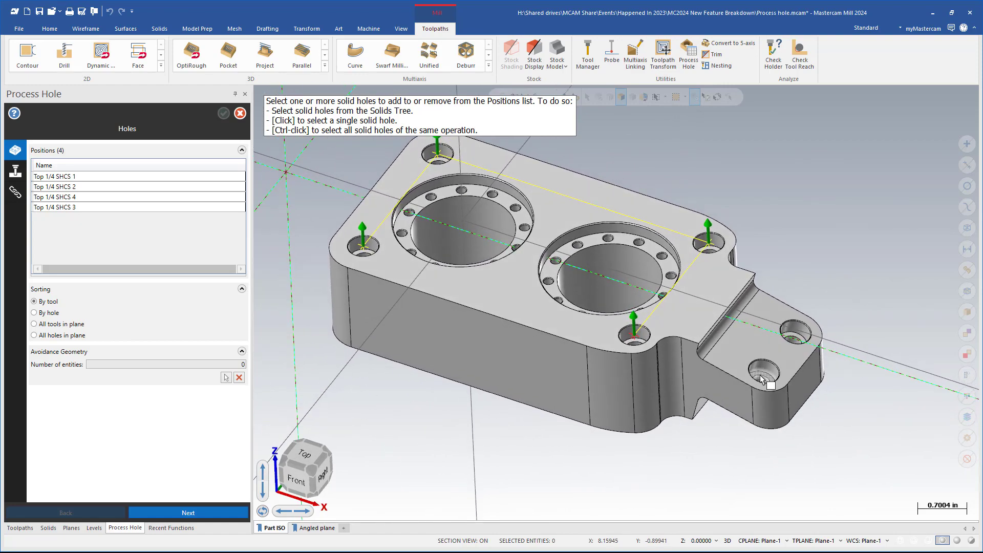
middle_click_drag(717, 399, 259, 371)
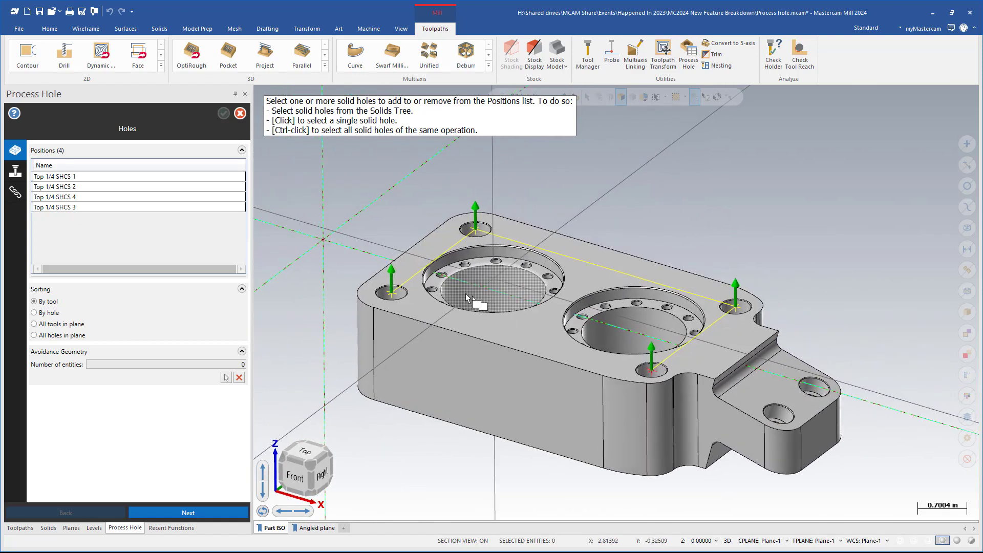
middle_click_drag(466, 294, 481, 304, "shift")
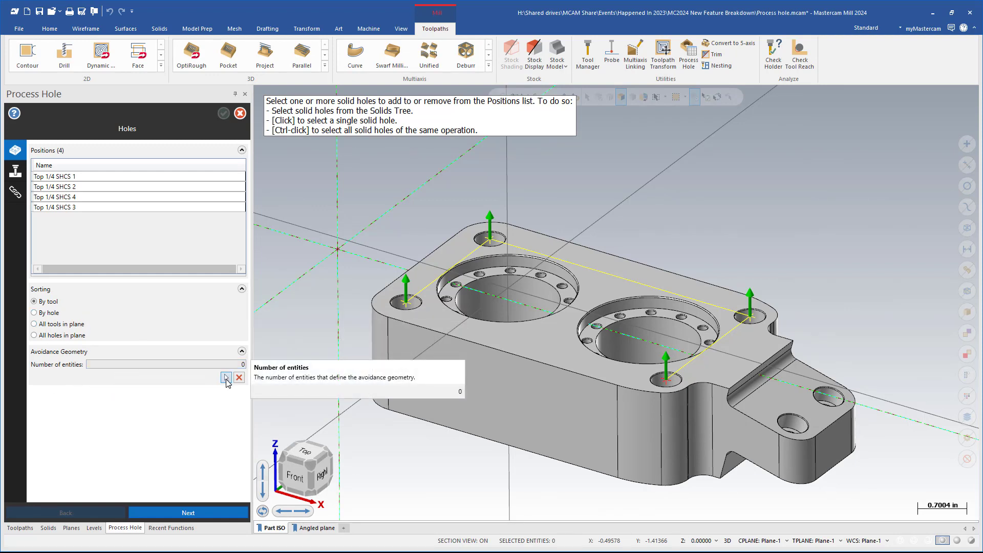
- Browse for the process operations library in the Processes folder of Shared Mastercam 2024
left_click(15, 171)
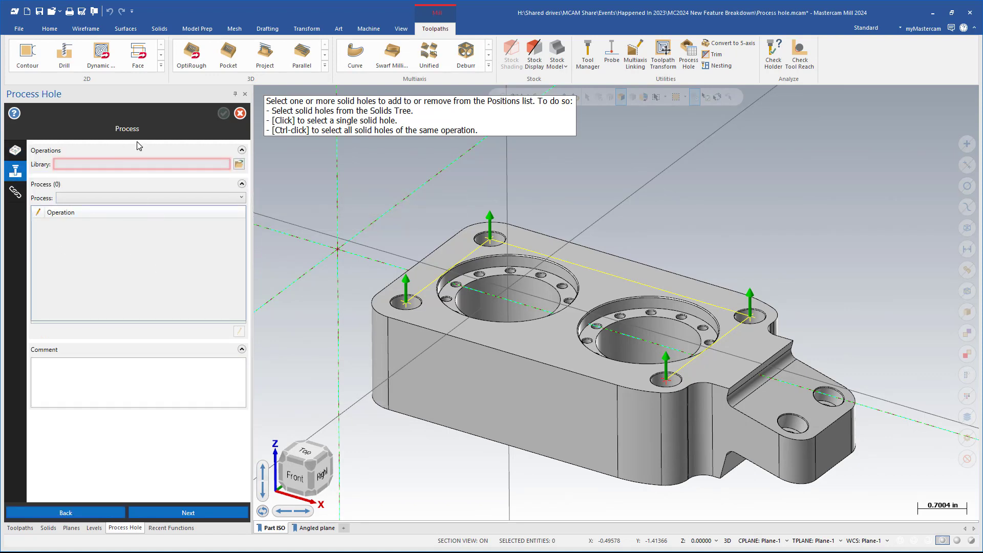
left_click(239, 164)
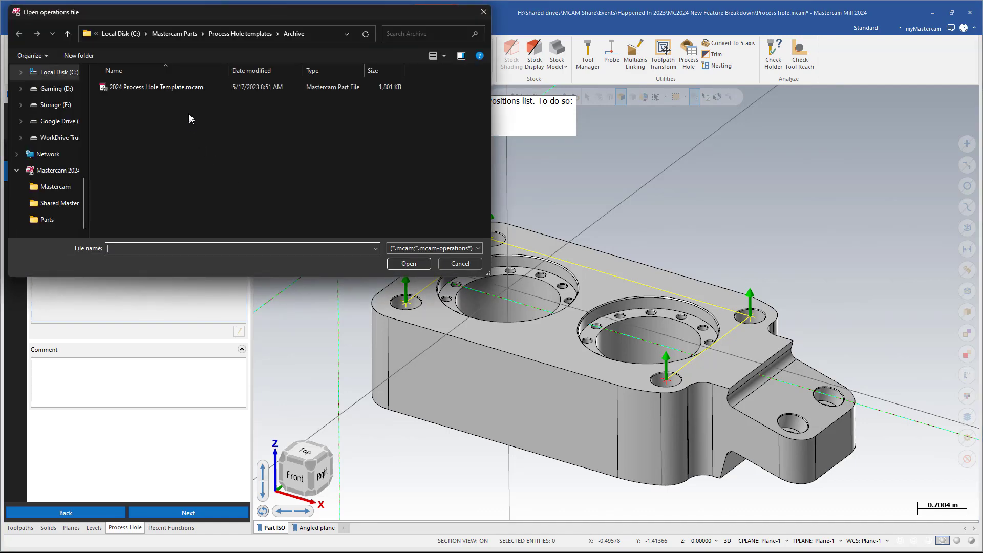
left_click(176, 88)
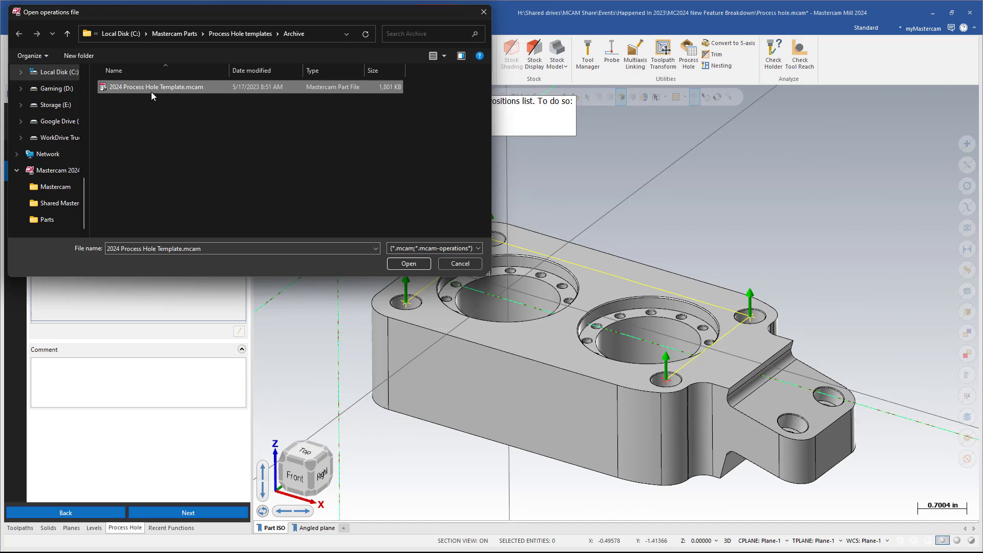
scroll(84, 139, "up", 5)
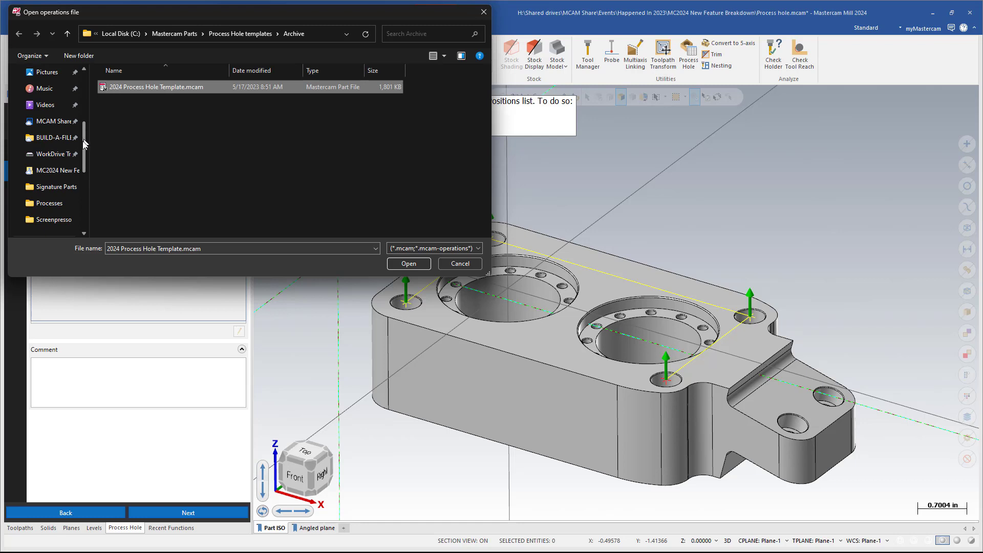
left_click_drag(78, 125, 50, 173)
scroll(50, 164, "up", 2)
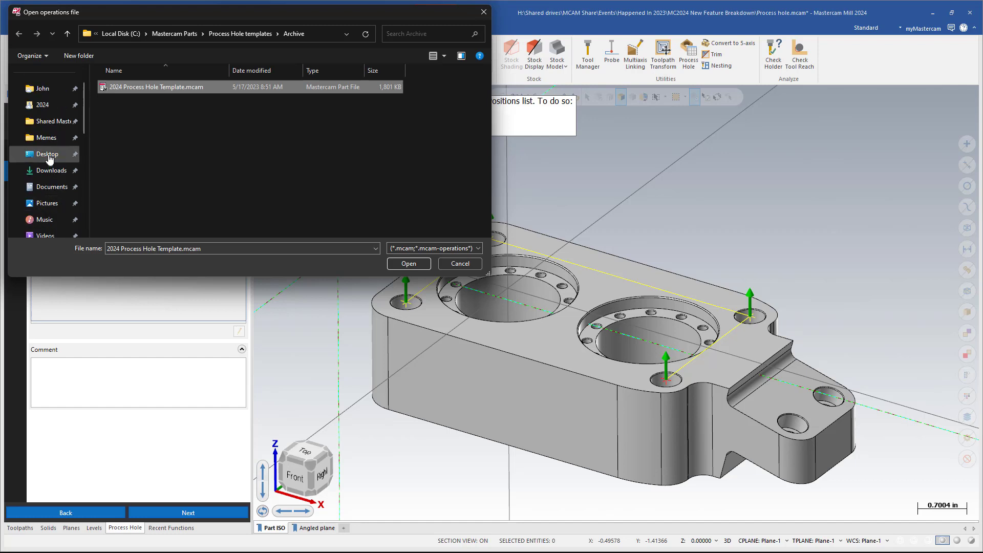
left_click(50, 121)
scroll(178, 117, "down", 3)
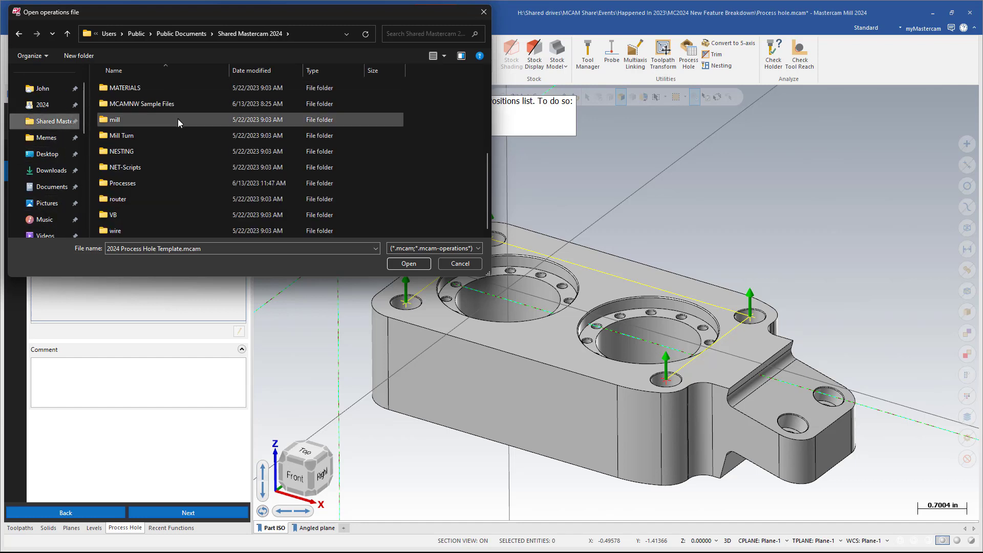
double_click(148, 183)
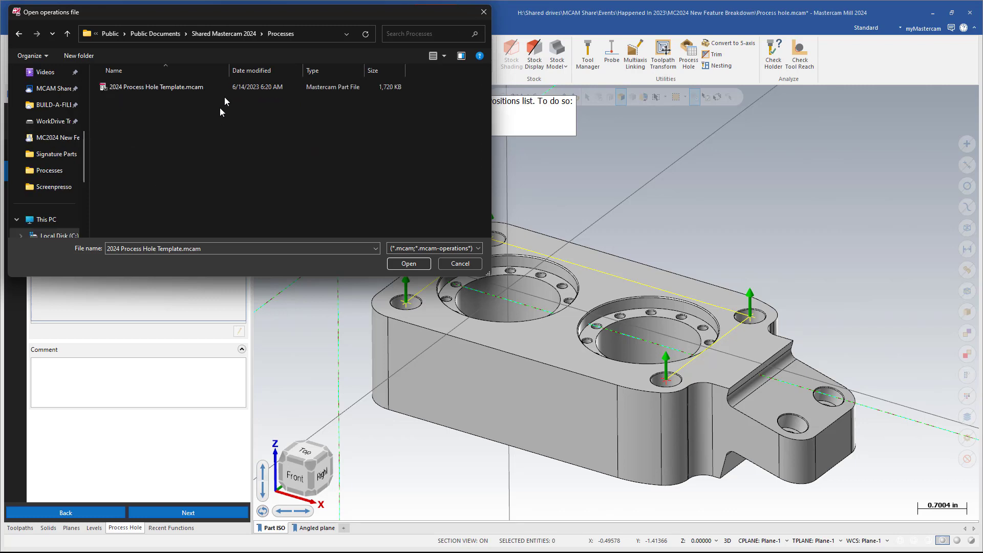
- Load 2024 Process Hole Template.mcam as the operations library and choose the 1/4 SHCS Thru W/Cham process
left_click(233, 35)
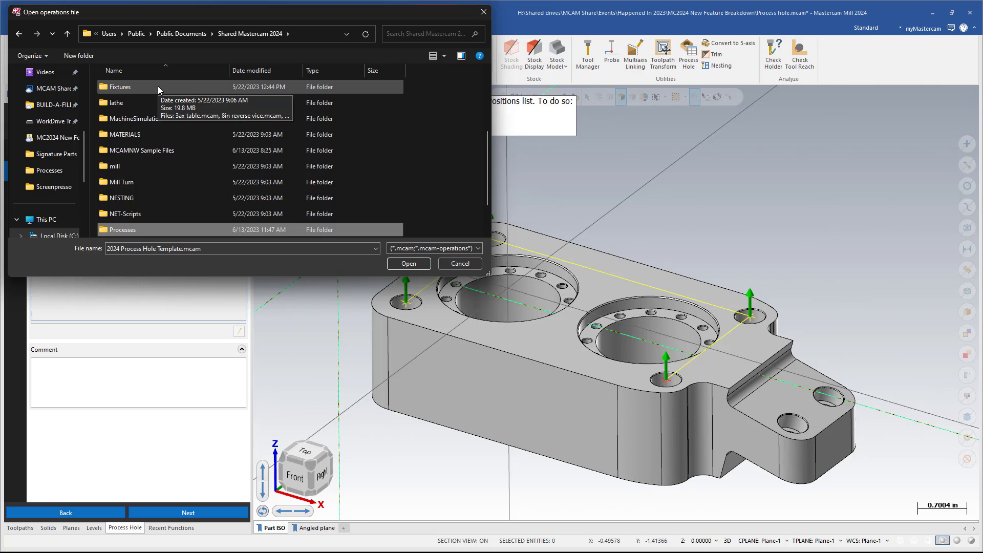
double_click(123, 229)
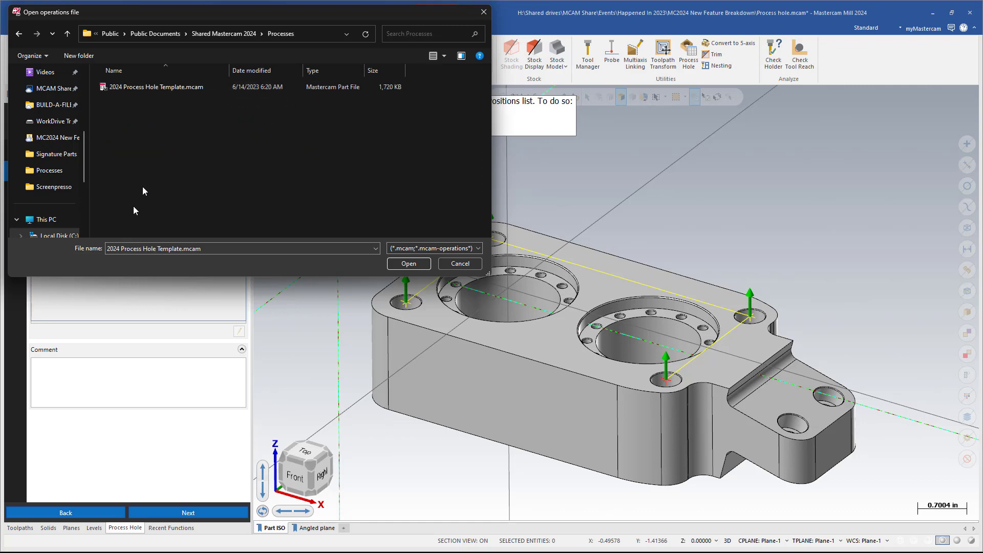
double_click(173, 88)
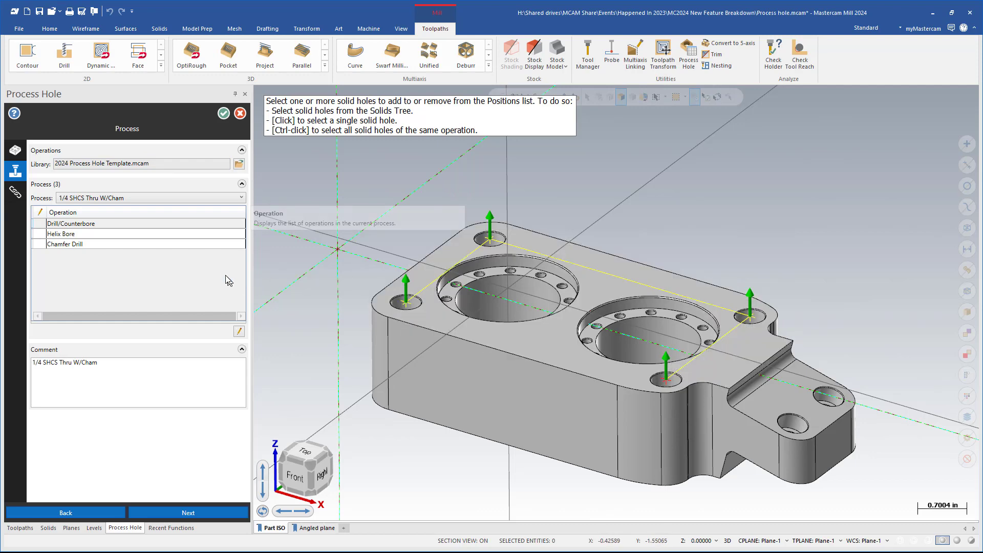
left_click(194, 198)
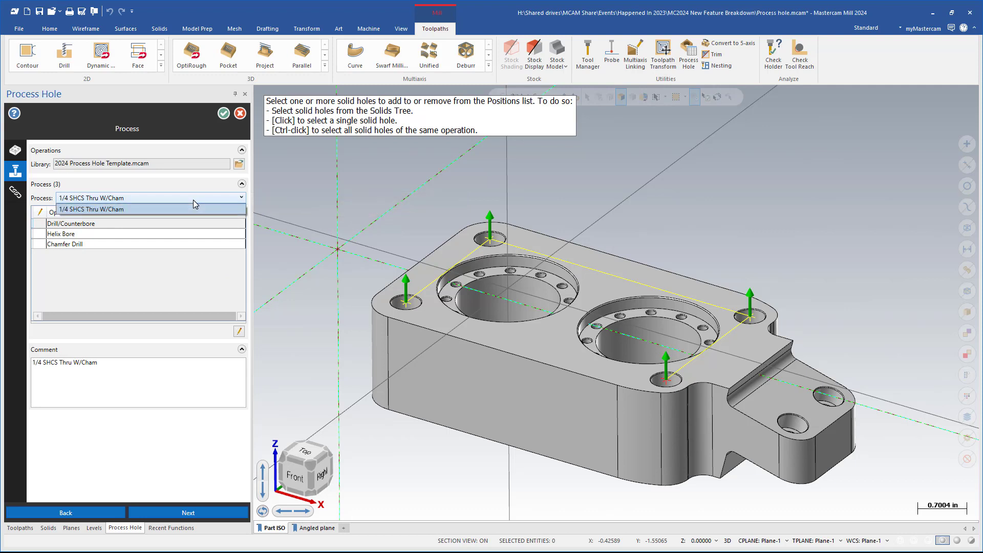
left_click(102, 210)
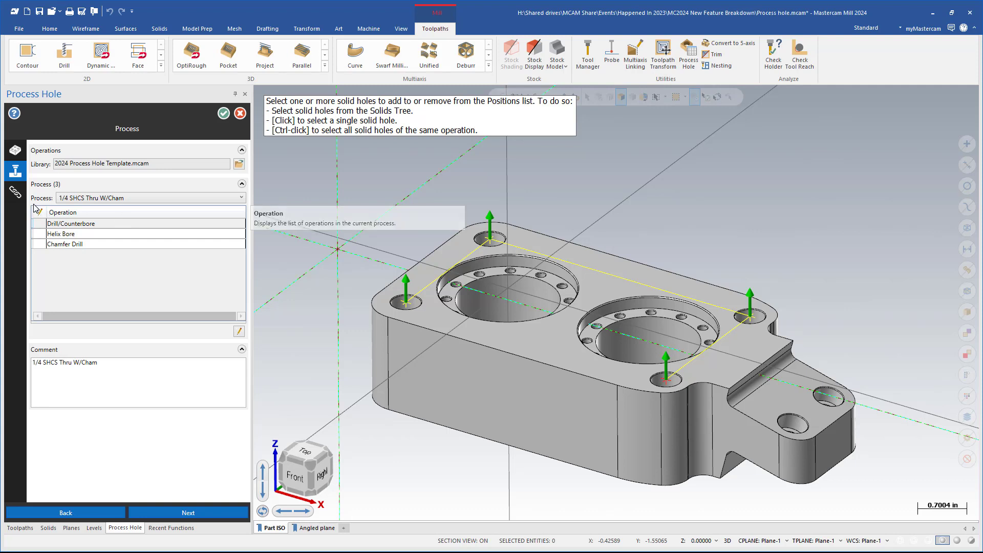
- Link the holes by minimum height with clearance plane and part clearance both 0.1, and create the operation
left_click(15, 192)
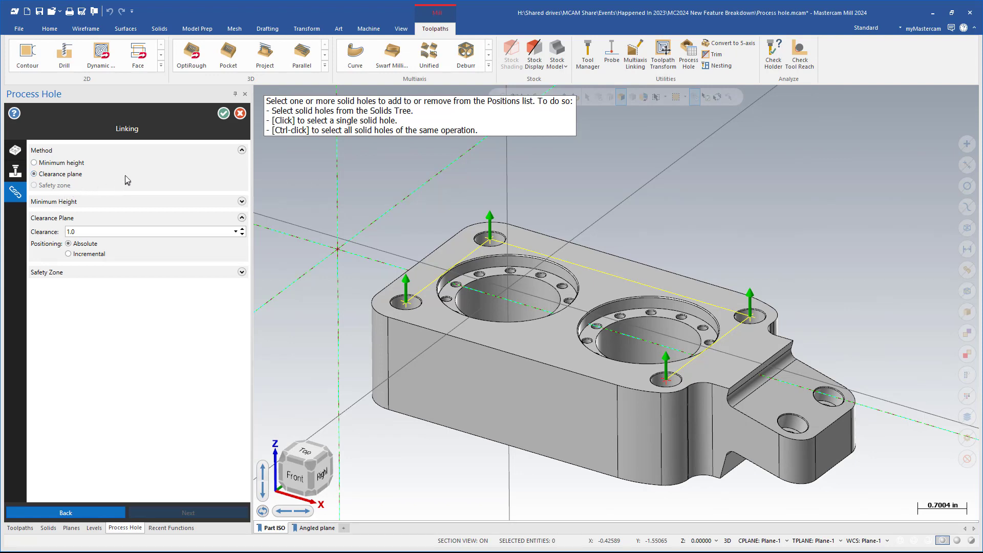
left_click(70, 164)
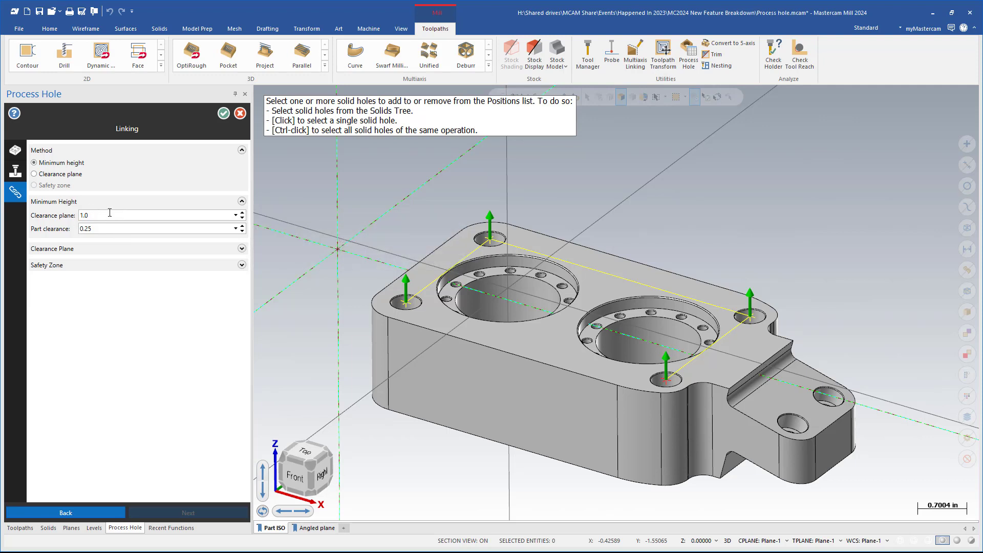
double_click(83, 215)
type(".1")
key("Tab")
type(".1")
left_click(221, 112)
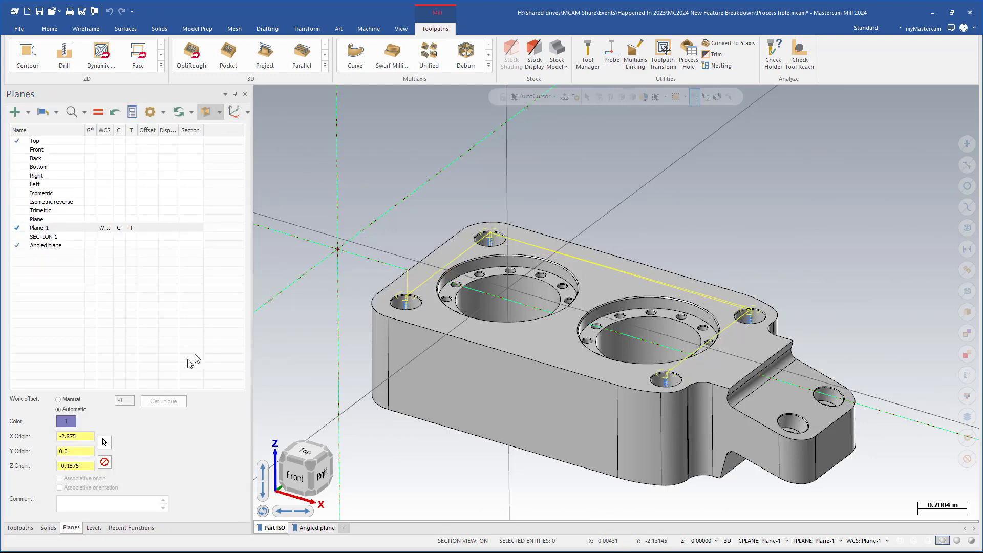
- Inspect the Process Hole toolpath on the four top holes and backplot its motion through to the final tool
left_click(20, 528)
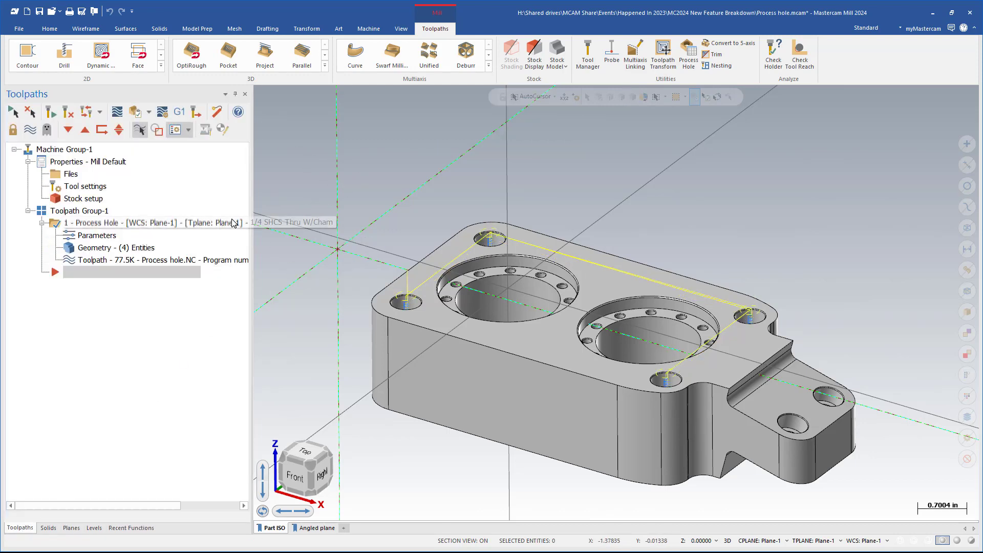
left_click(128, 223)
scroll(727, 174, "up", 5)
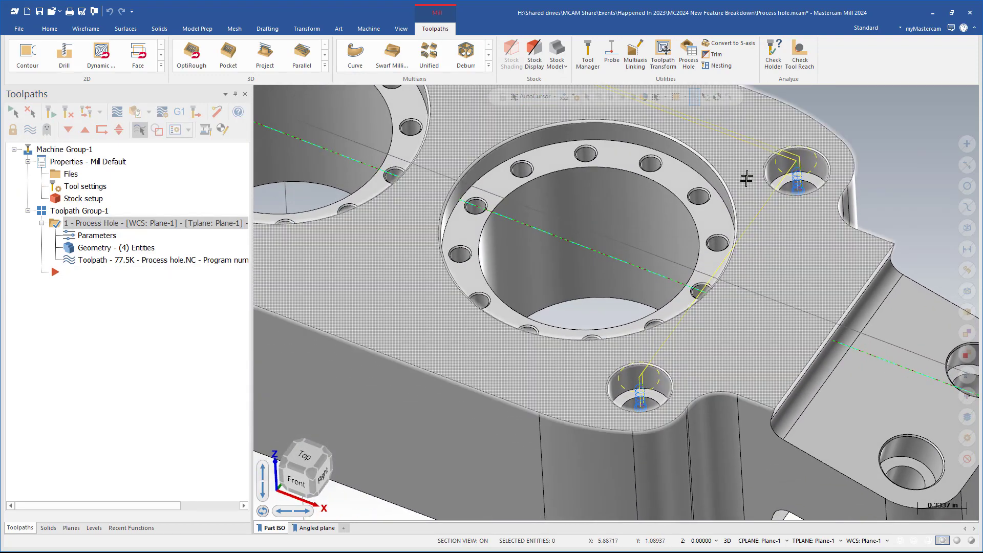
scroll(634, 447, "up", 1)
middle_click_drag(634, 447, 583, 404)
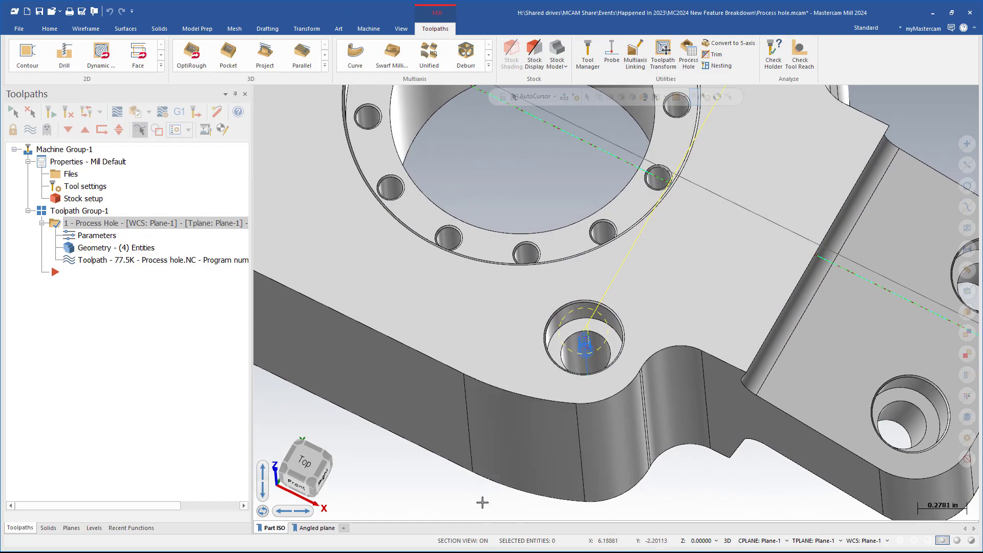
scroll(561, 406, "down", 2)
scroll(483, 491, "down", 2)
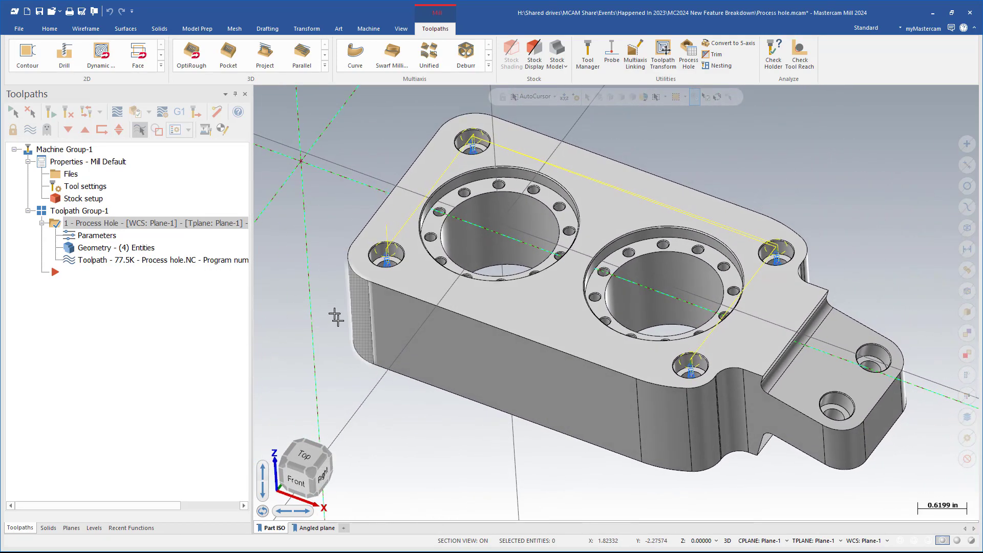
left_click(85, 113)
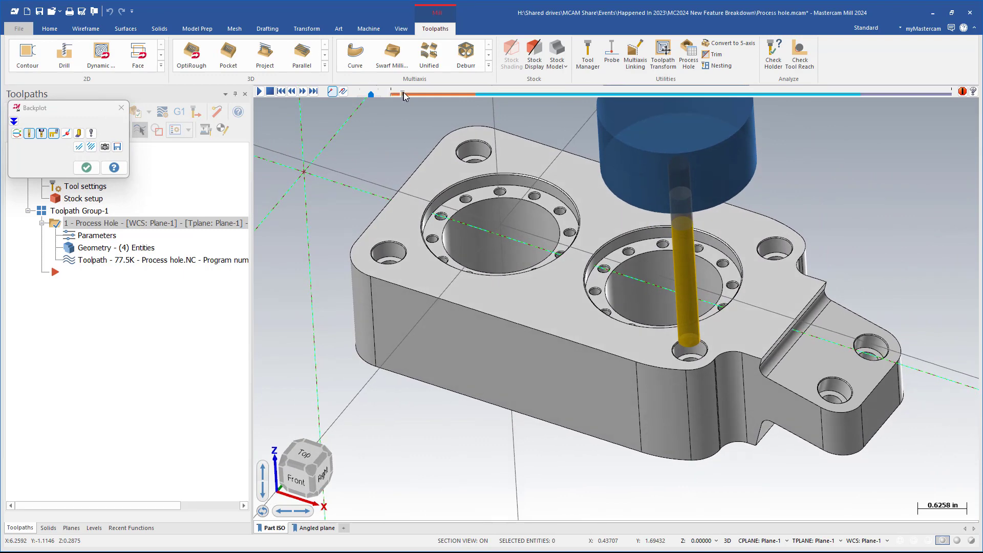
mouse_move(403, 94)
left_mouse_down()
mouse_move(675, 110)
mouse_move(942, 96)
left_mouse_up()
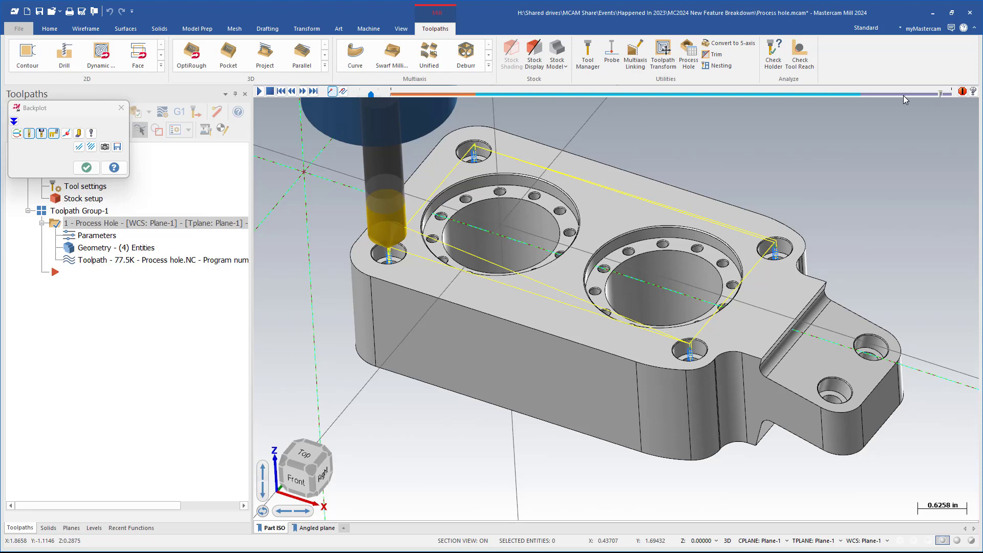
key("Escape")
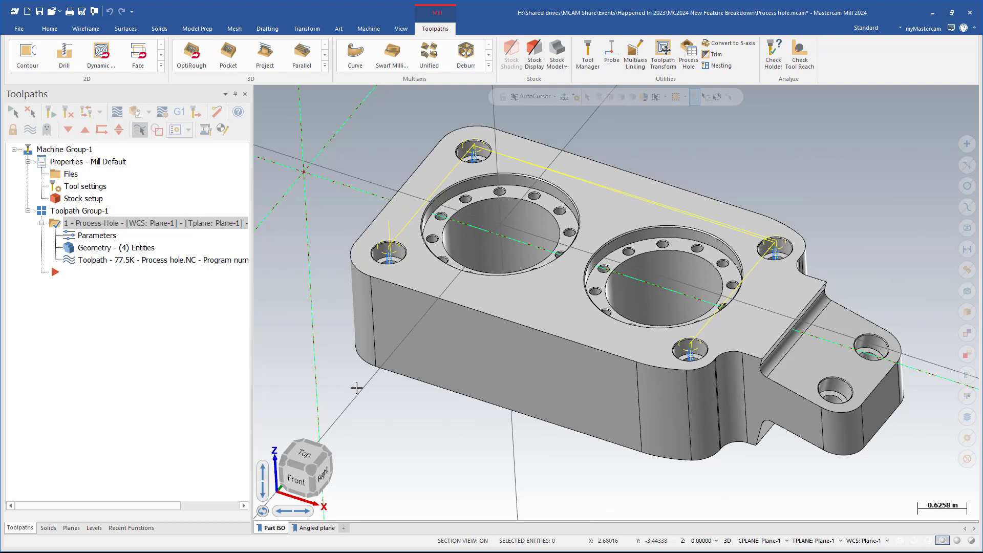
- Reopen the Process Hole operation's geometry and add both angled 1/4 SHCS holes to its positions
left_click(122, 249)
key("Right")
key("Right")
key("Right")
key("Right")
key("Right")
key("Right")
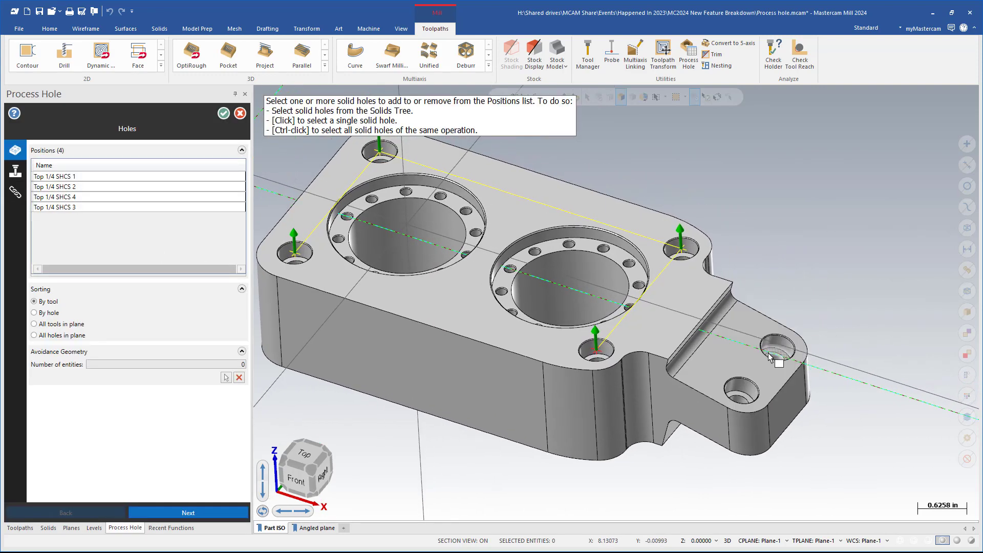
middle_click_drag(834, 347, 736, 358)
scroll(735, 358, "up", 1)
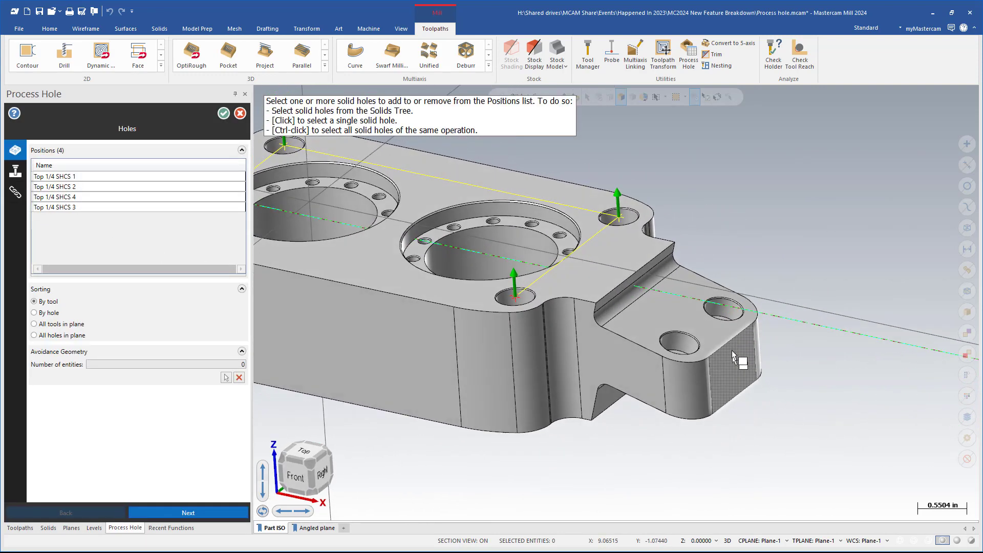
left_click(733, 309, "ctrl")
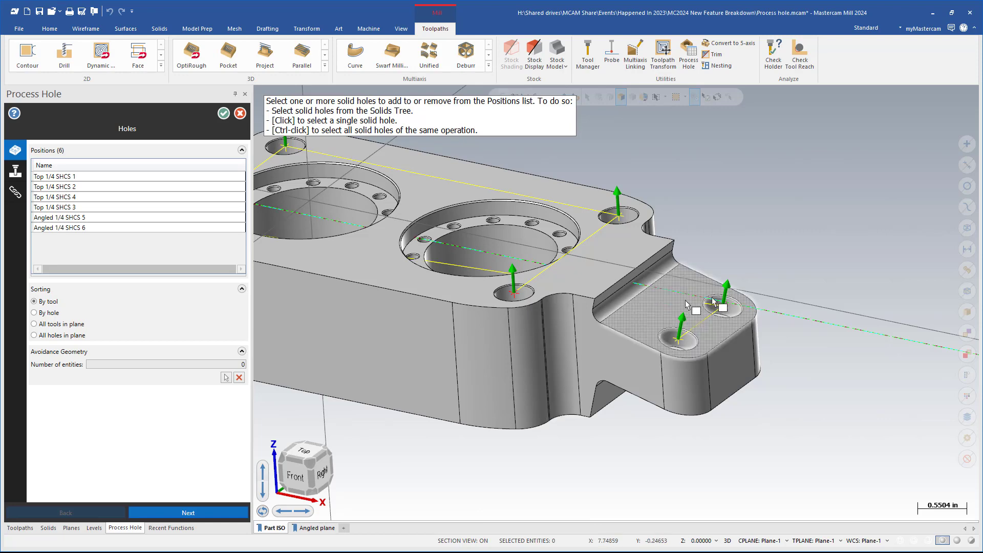
- Check the hole directions, accept the six positions and regenerate the Process Hole toolpath
scroll(756, 284, "down", 2)
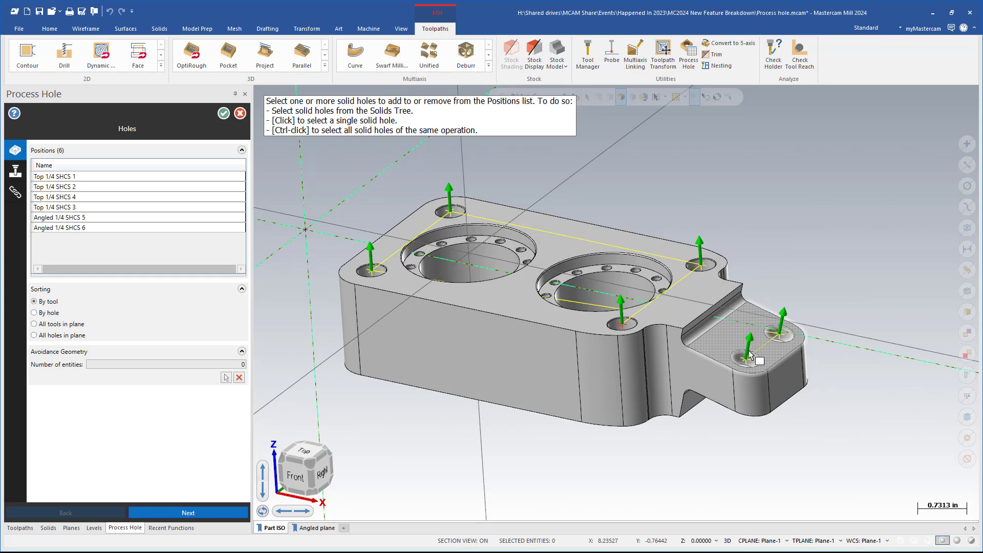
scroll(749, 350, "up", 4)
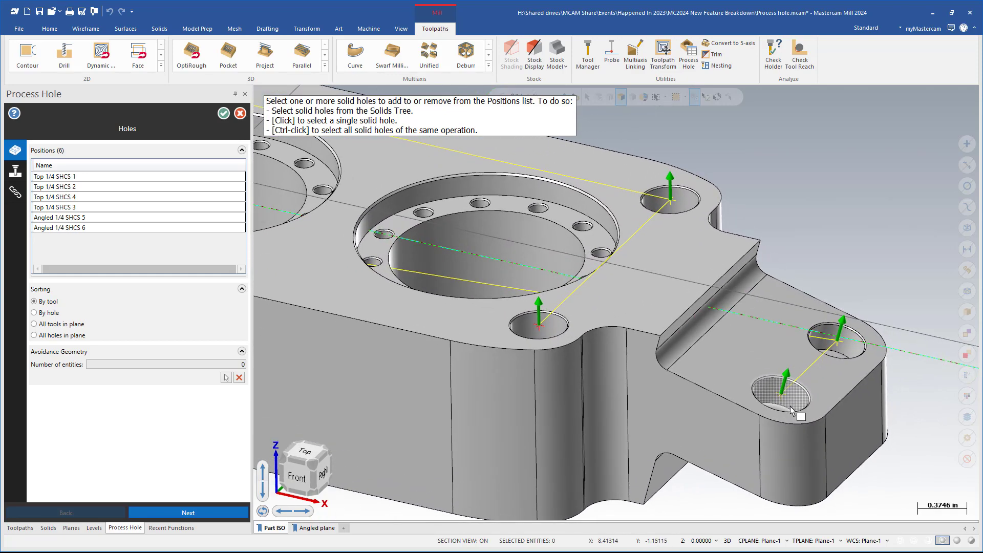
middle_click_drag(792, 410, 665, 380)
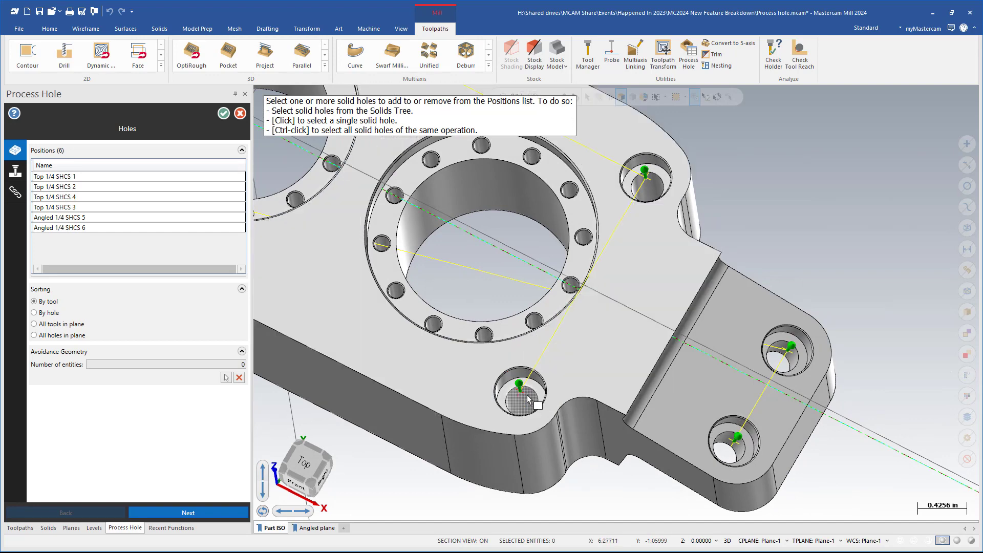
middle_click_drag(581, 380, 565, 432)
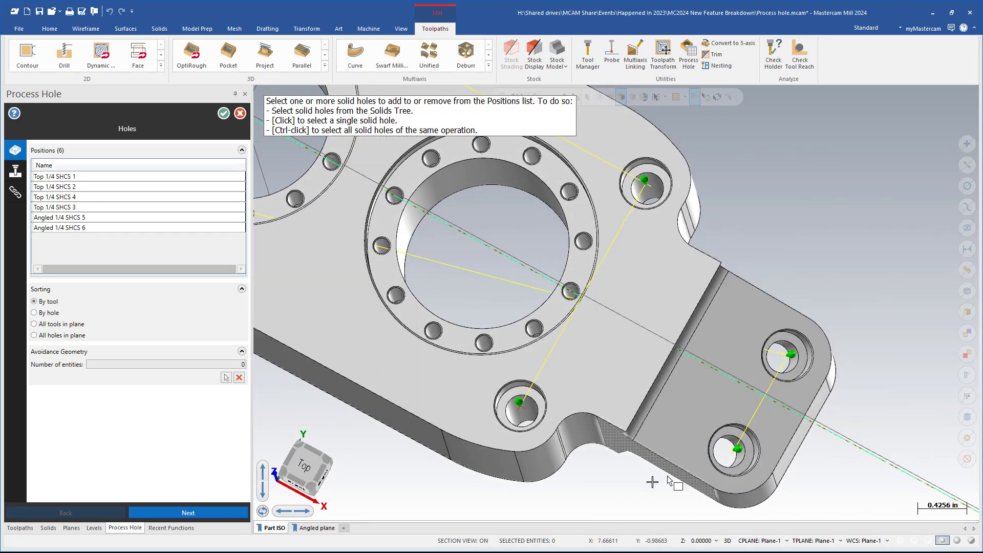
middle_click_drag(732, 459, 741, 398)
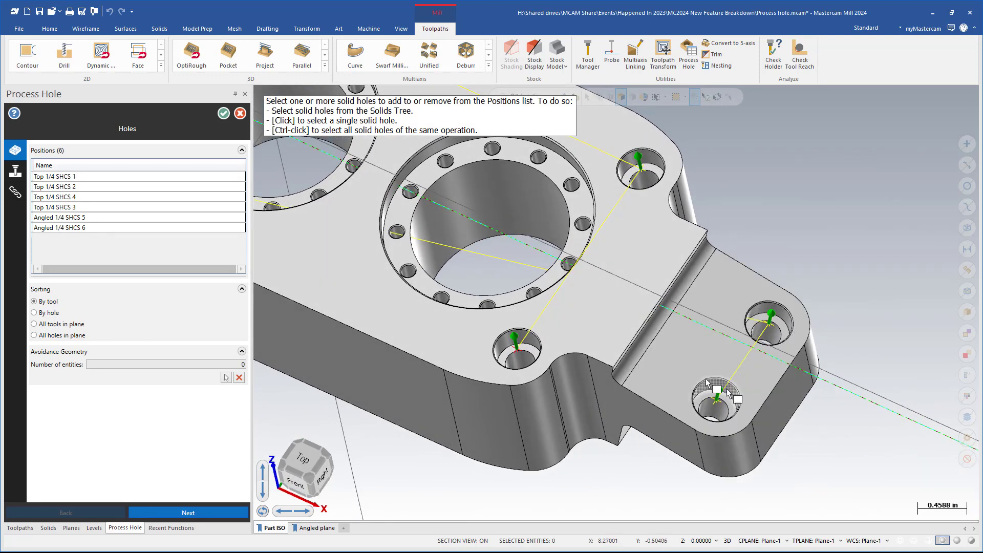
left_click(223, 114)
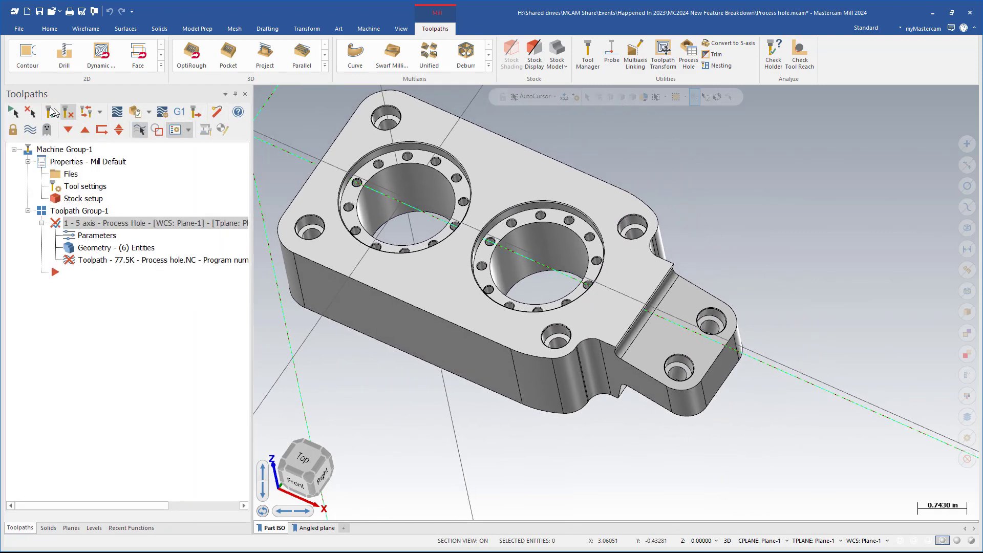
left_click(52, 113)
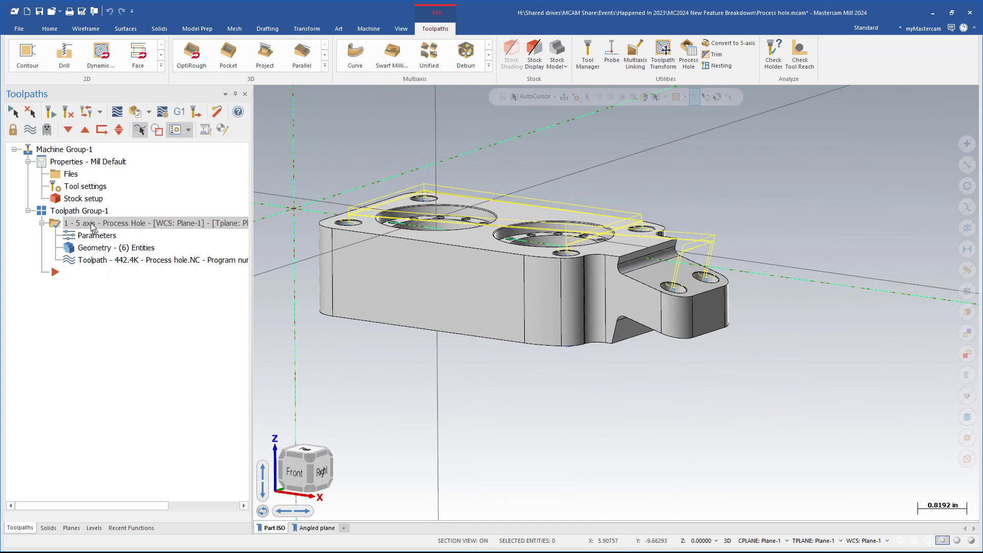
- Try a wrap safety zone around the whole part in the Process Hole operation's linking, leaving its offset and tolerance at the defaults
left_click(83, 229)
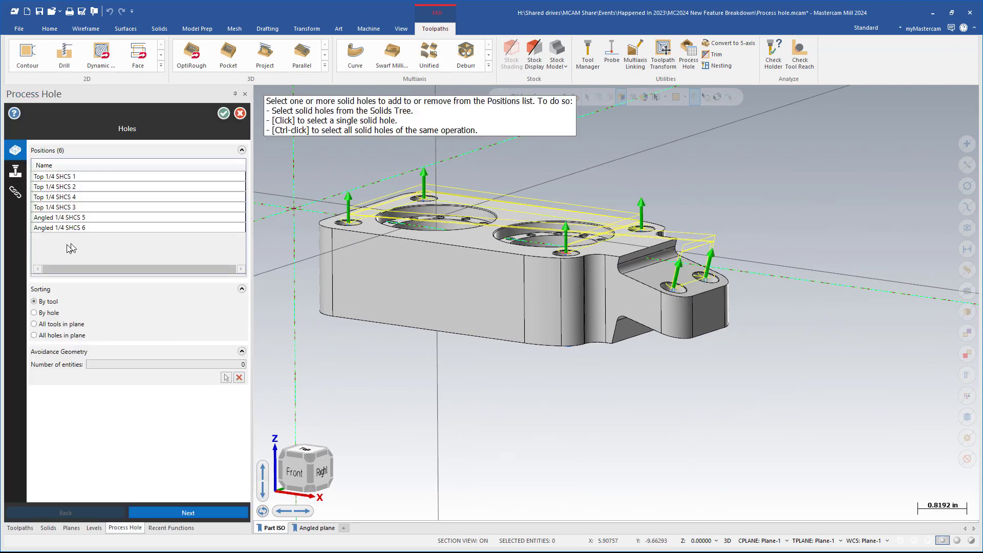
left_click(25, 195)
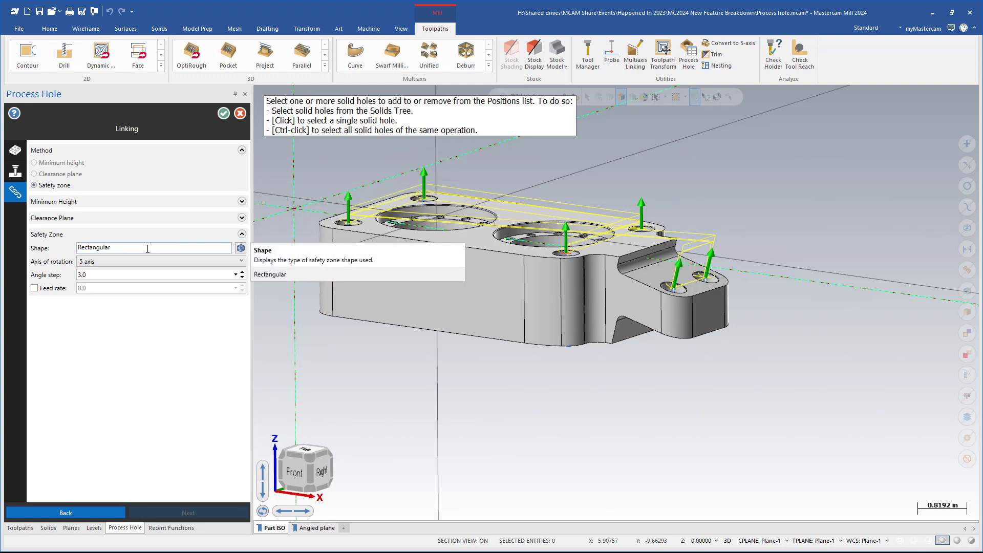
left_click(242, 248)
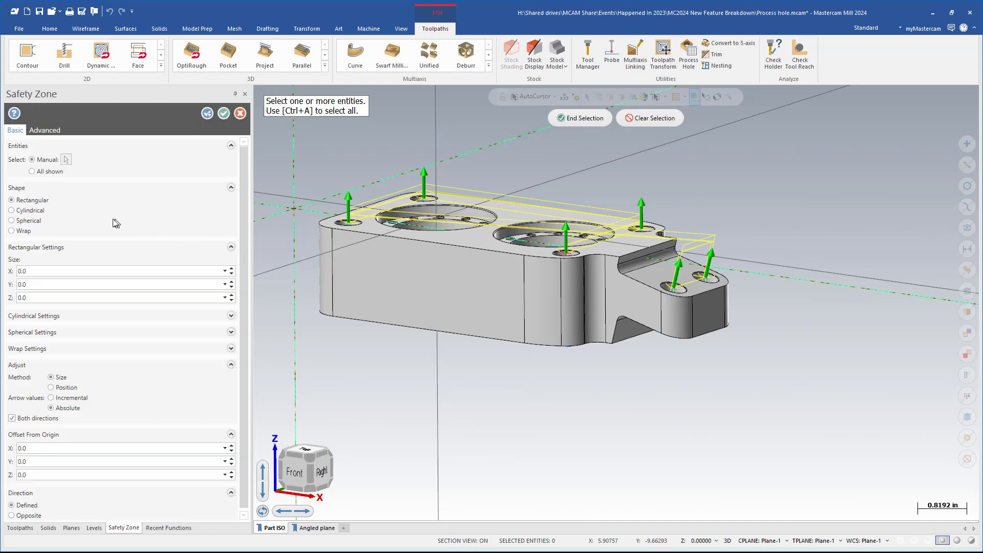
left_click(580, 118)
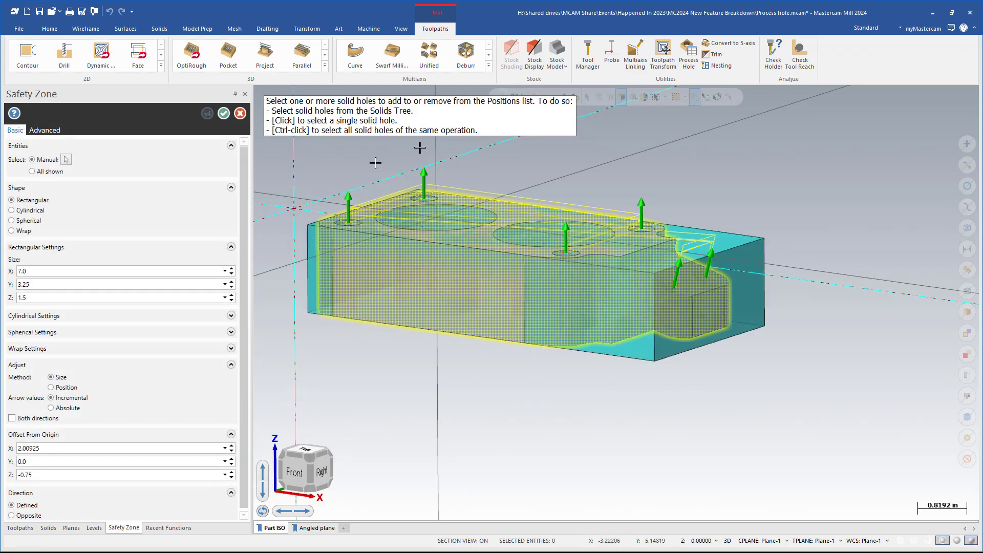
left_click(30, 230)
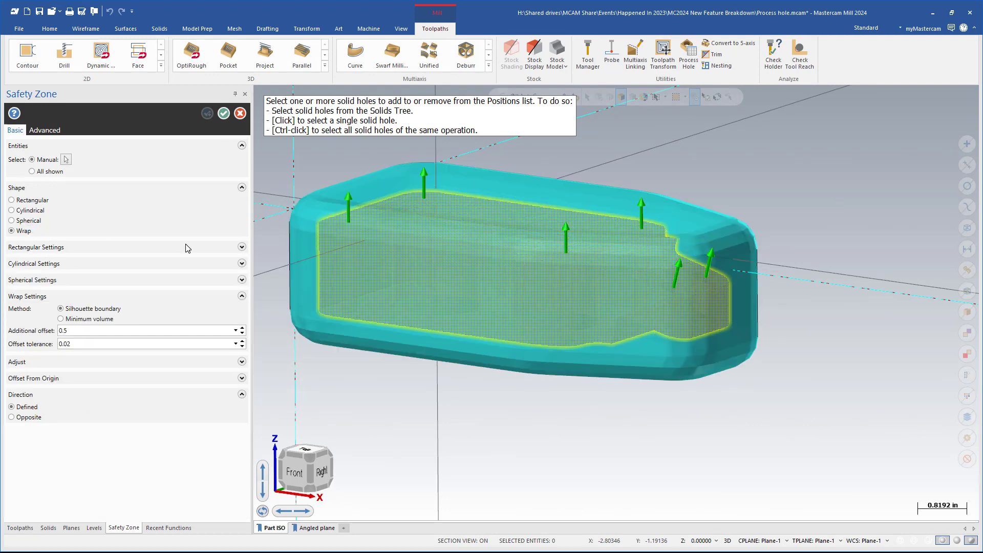
left_click(240, 113)
left_click(224, 113)
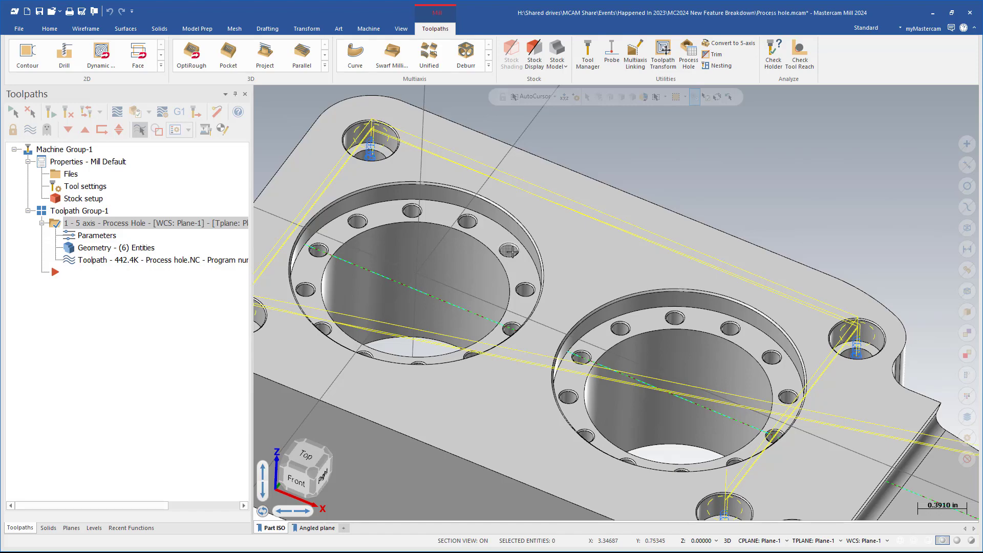
- Start a second Process Hole operation and add all the .136 Simple holes around both large bores to its positions
left_click(681, 54)
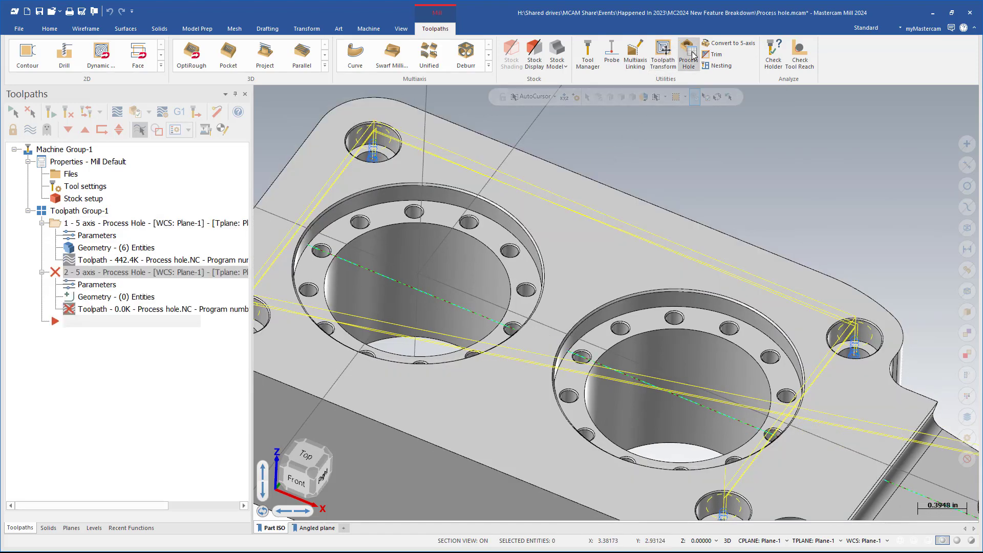
scroll(507, 259, "up", 3)
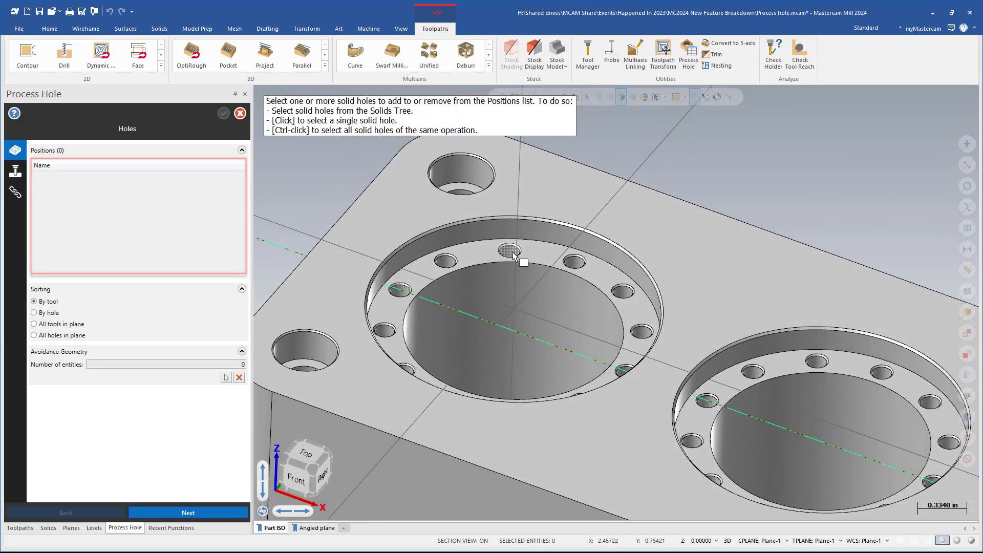
left_click(514, 253, "ctrl")
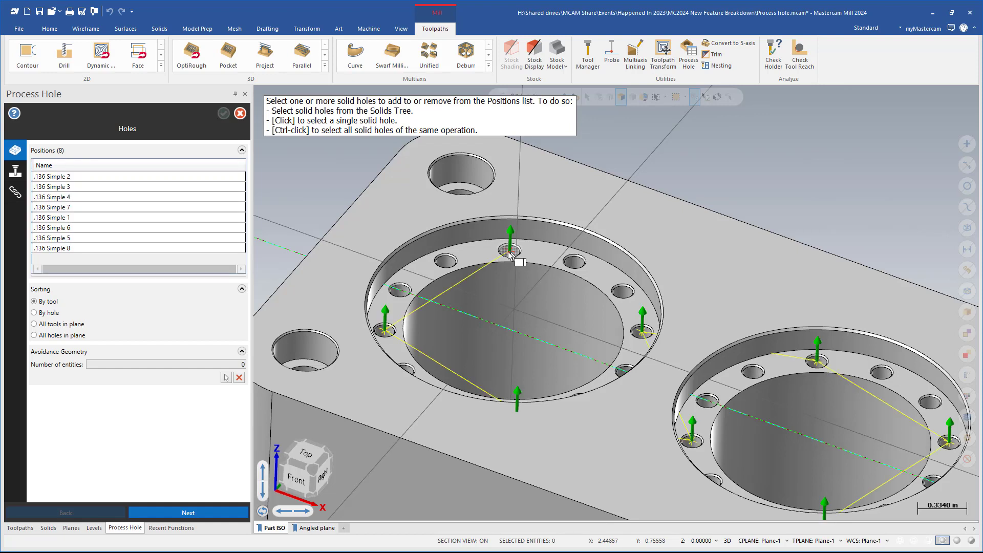
left_click(410, 288, "ctrl")
left_click(404, 294, "ctrl")
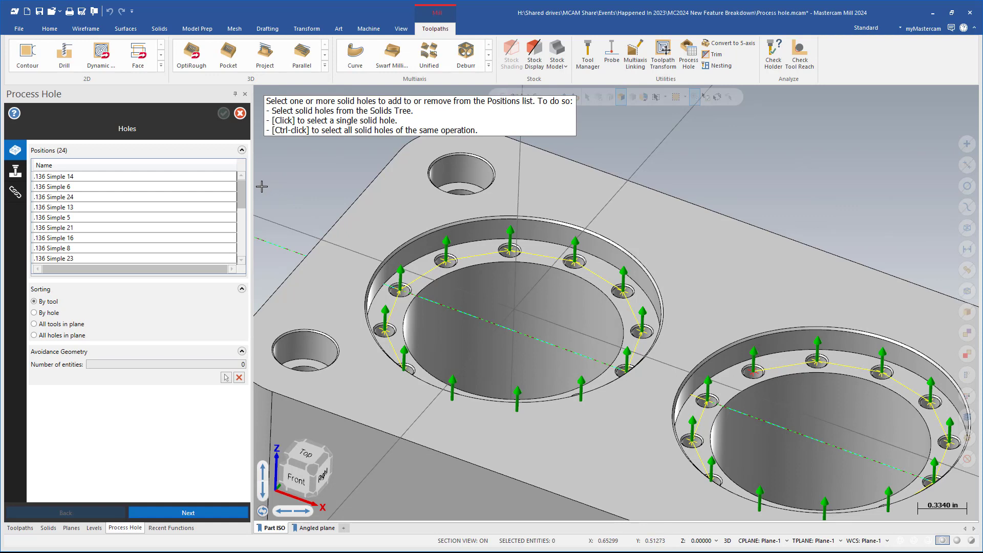
- Check the 2024 Process Hole Template.mcam library for a process suiting the .136 Simple holes, and discard the new operation
left_click(16, 171)
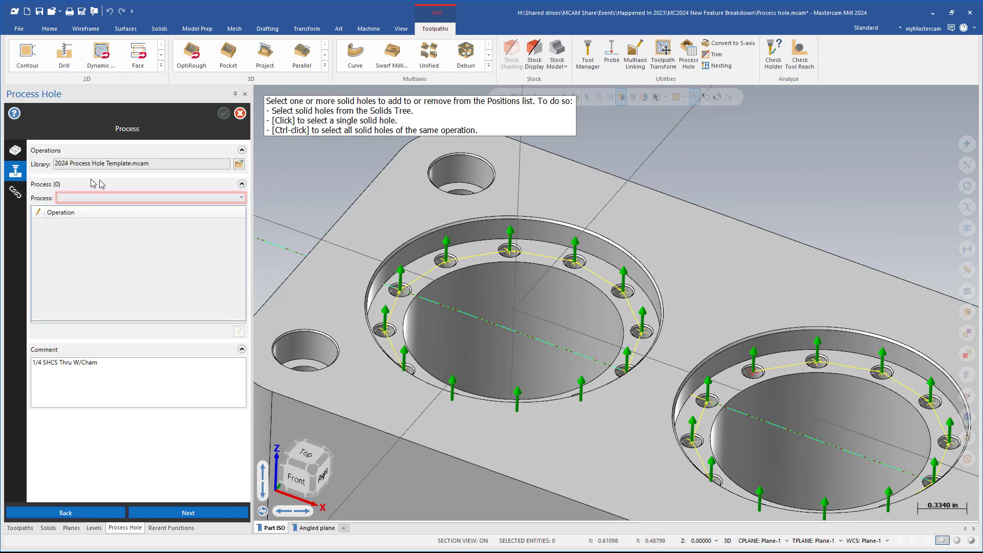
left_click(200, 200)
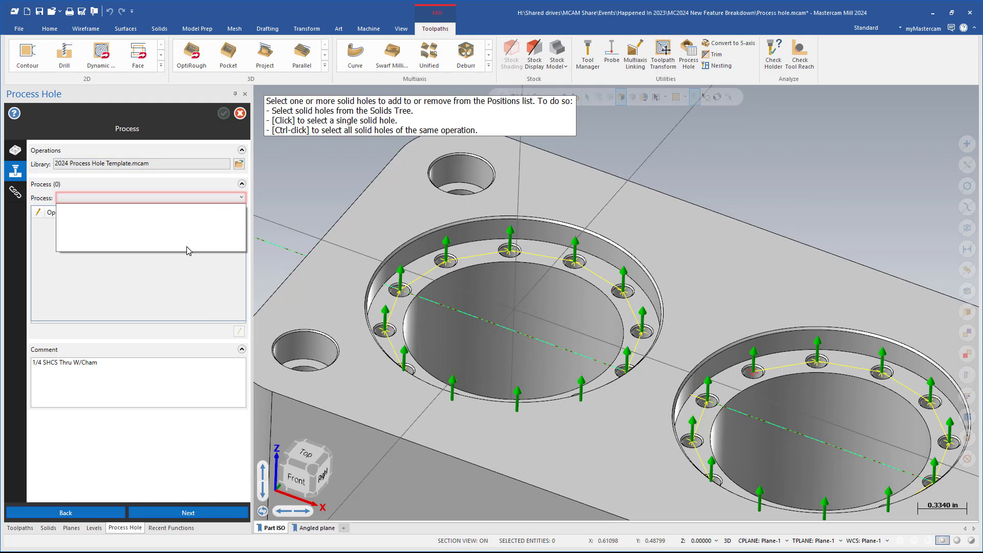
left_click(199, 340)
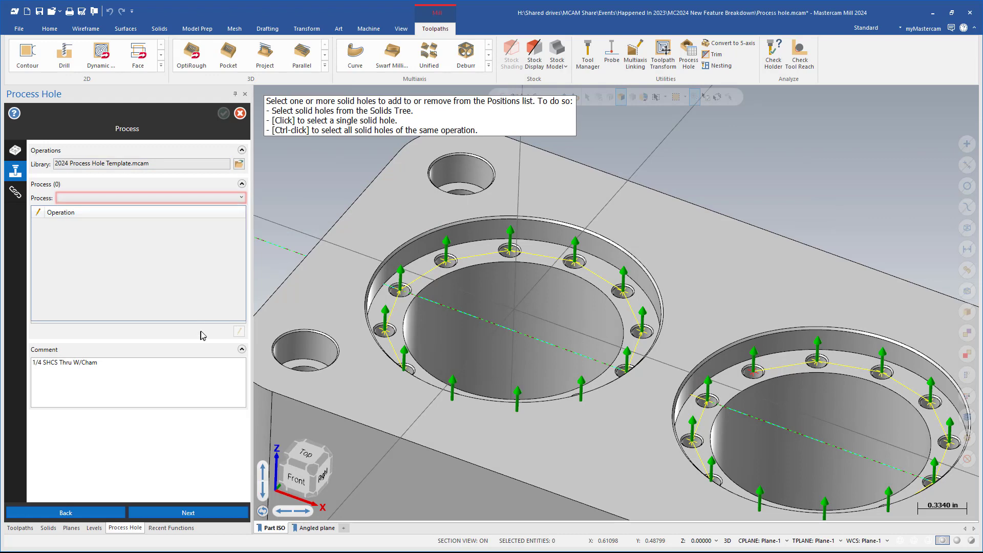
left_click(240, 113)
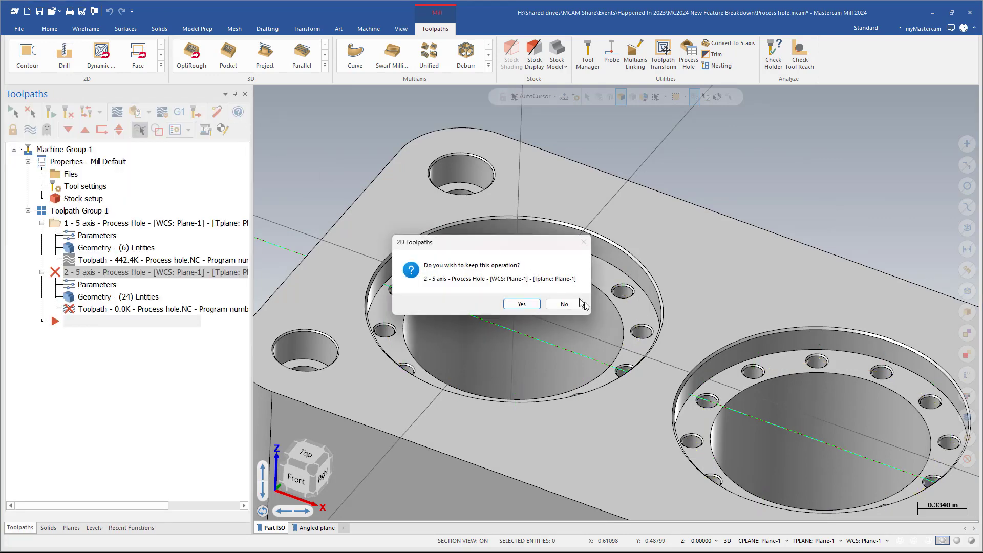
left_click(580, 302)
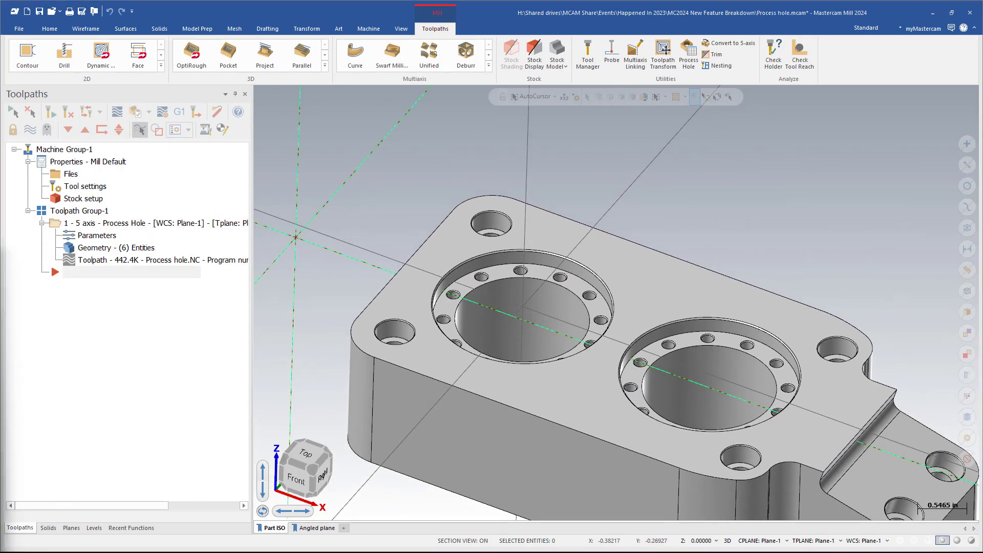
- Open 2024 Process Hole Template.mcam without saving the part file, and select the 1/4 SHCS Thru W/Cham toolpath group
left_click_drag(0, 332, 370, 200)
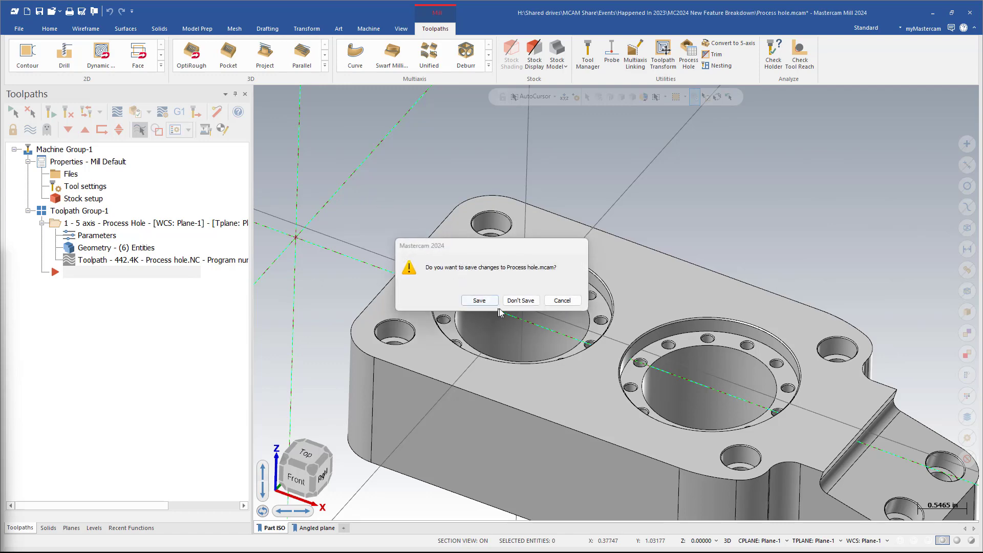
left_click(520, 302)
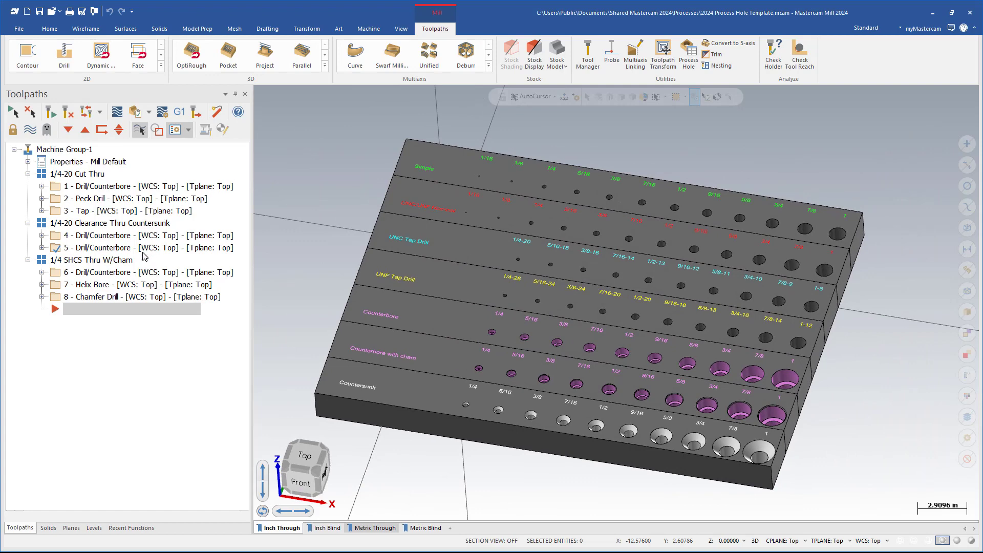
left_click(95, 262)
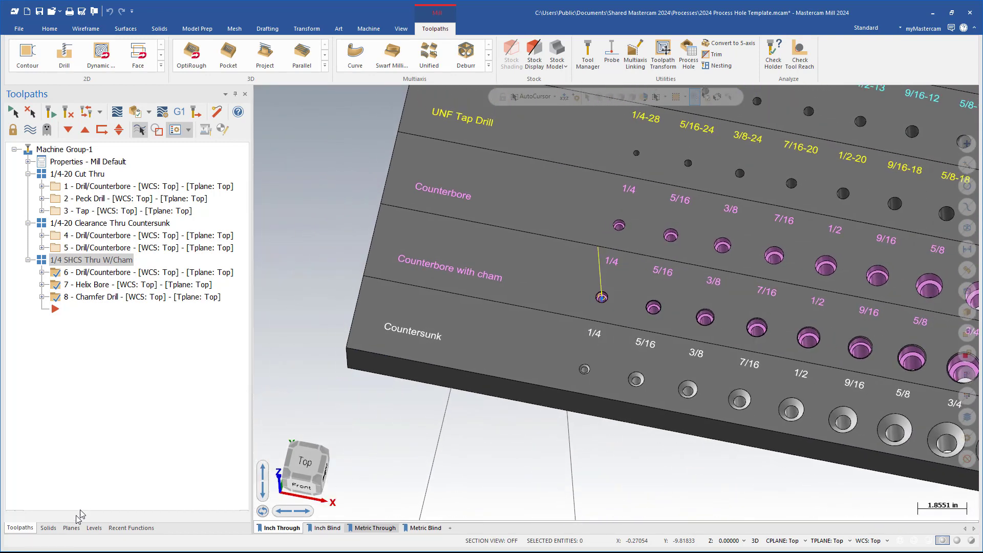
- Examine the Counterbore Ø 0.281 hole of the Counterbore with cham solid, comparing Distance and Through all depth and keeping Through all
left_click(49, 528)
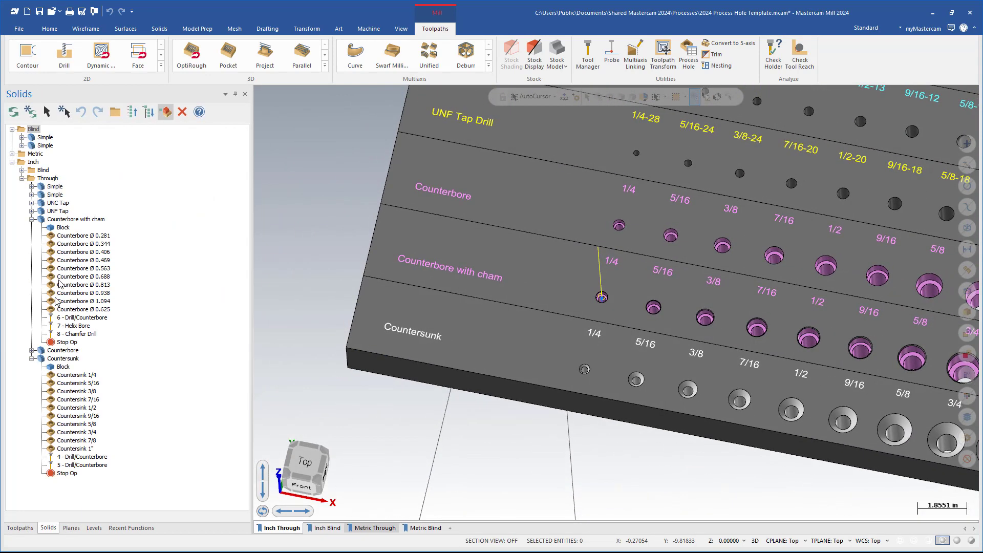
double_click(84, 237)
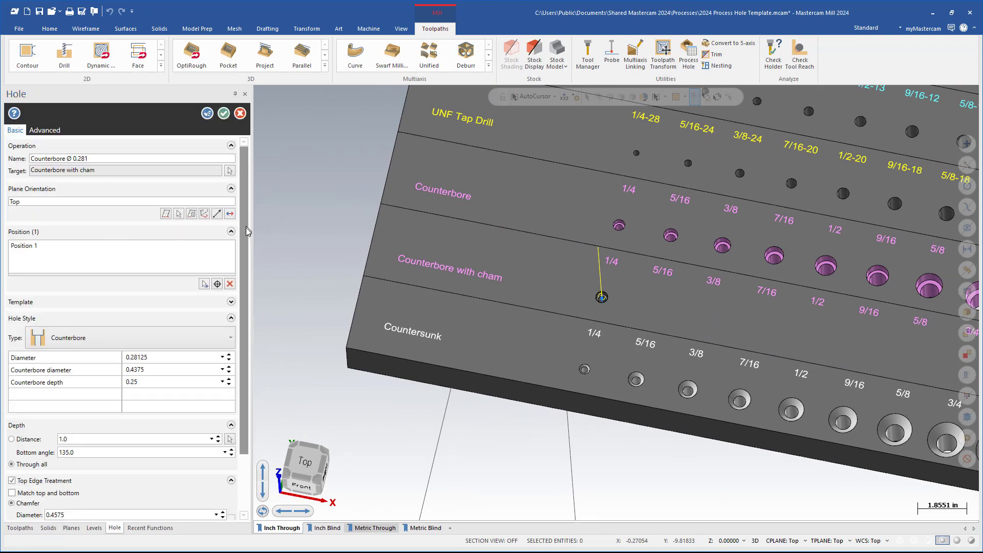
scroll(242, 341, "down", 3)
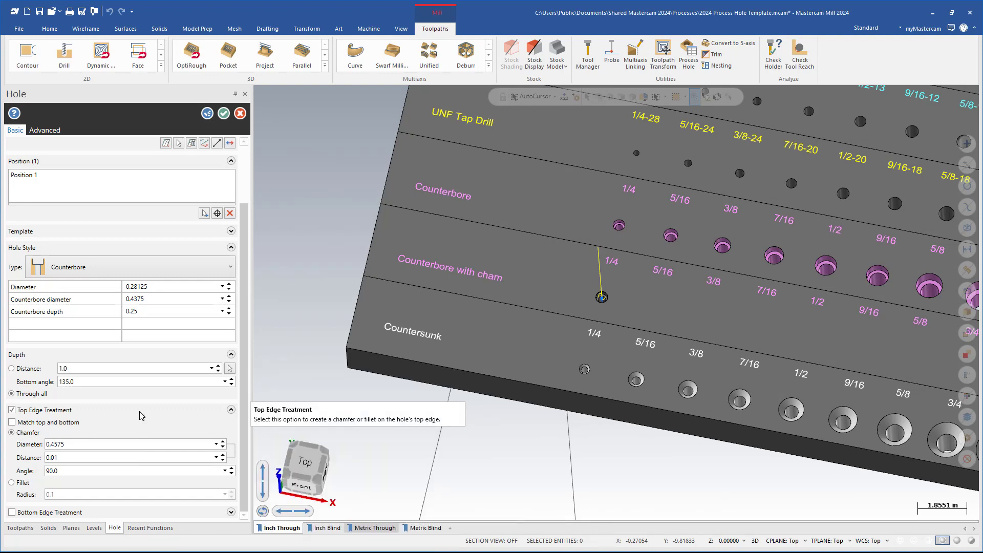
left_click(12, 370)
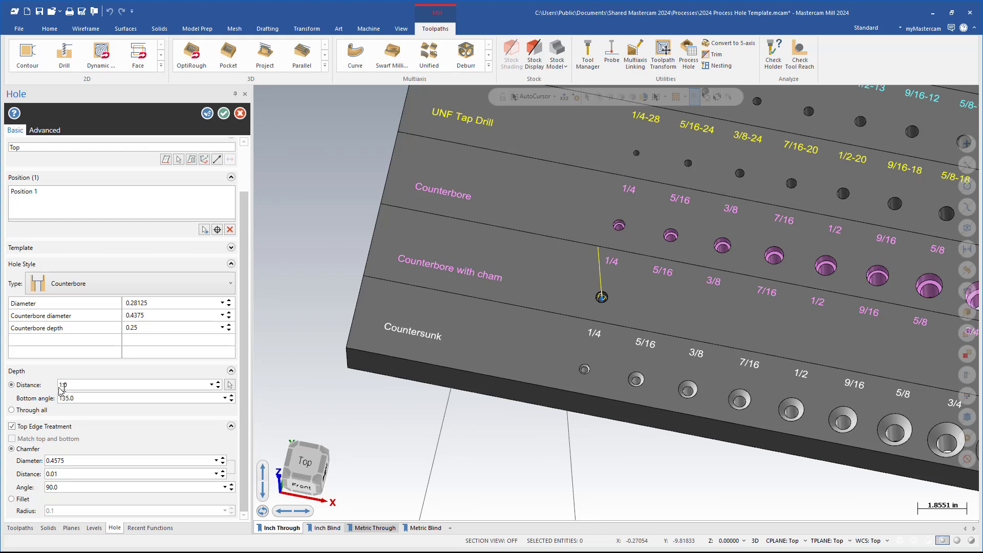
double_click(80, 383)
left_click(26, 414)
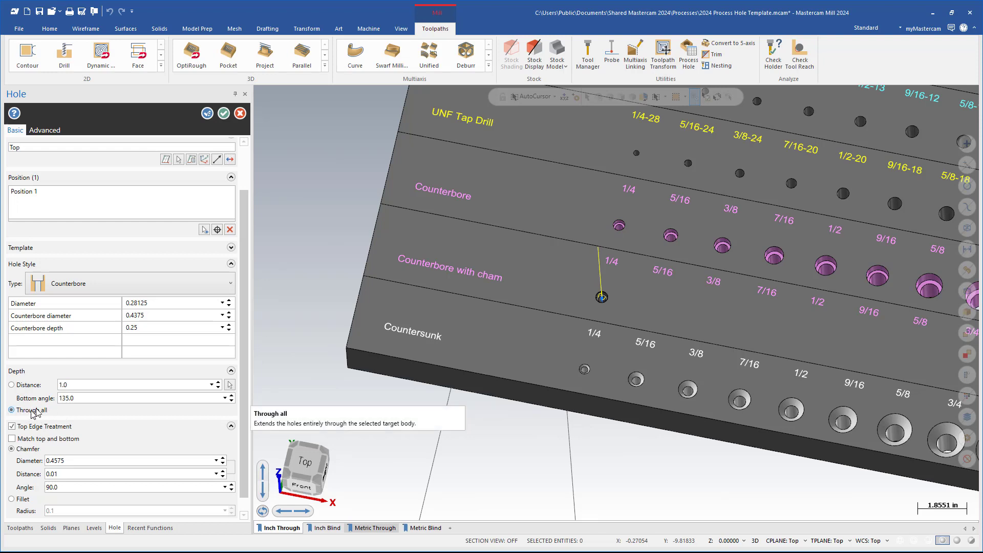
double_click(92, 397)
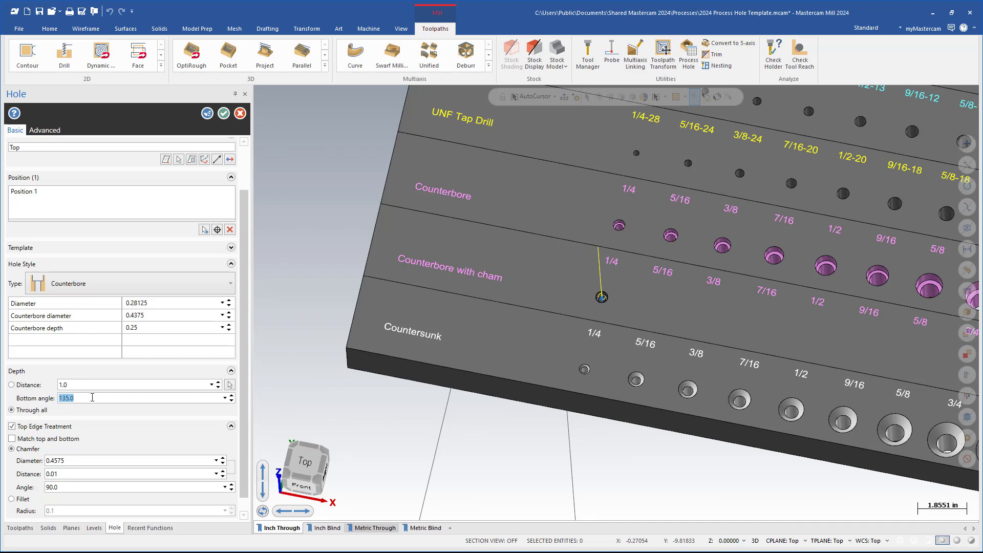
left_click(224, 113)
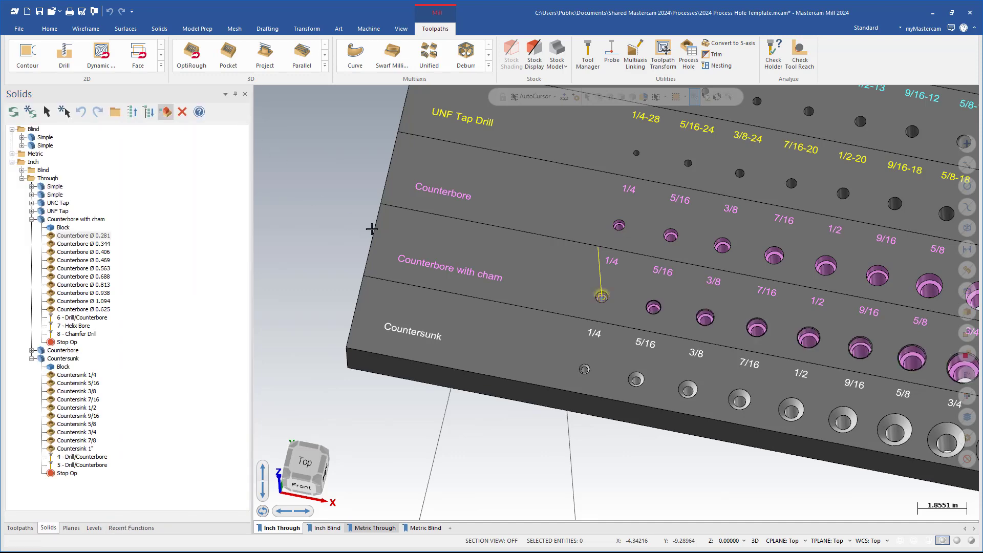
- Reopen Process hole.mcam from the recent documents without saving changes to the template file
scroll(356, 216, "down", 5)
middle_click_drag(355, 217, 328, 215)
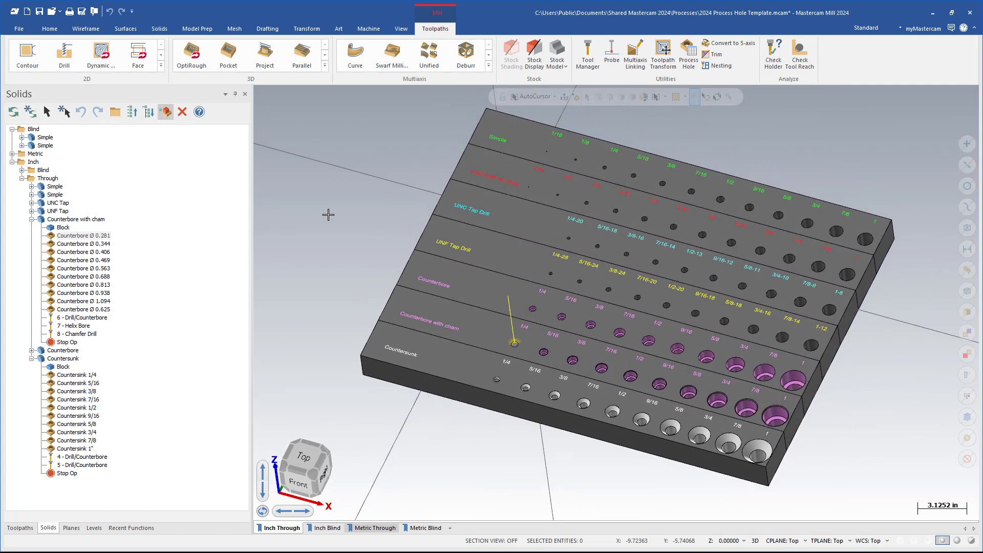
left_click(60, 16)
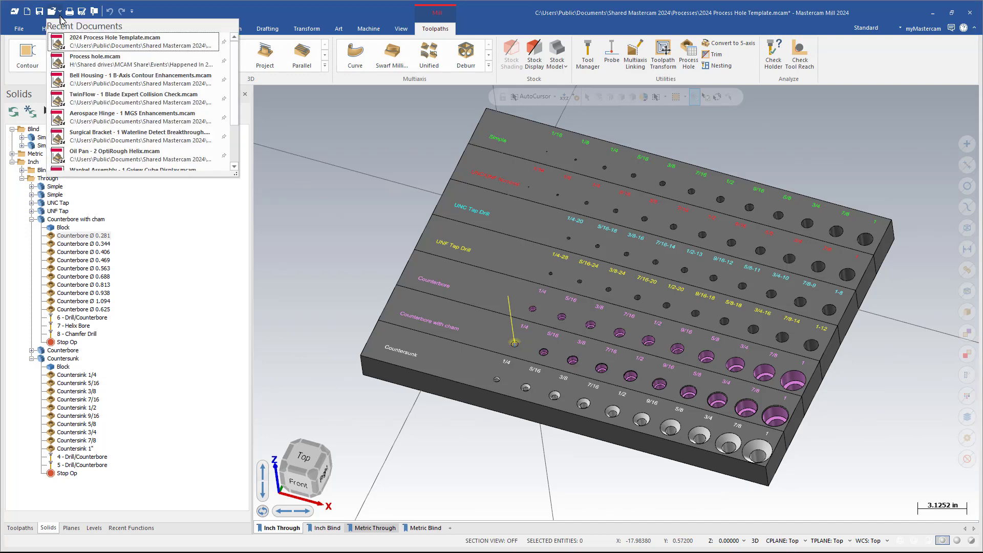
left_click(95, 61)
left_click(521, 303)
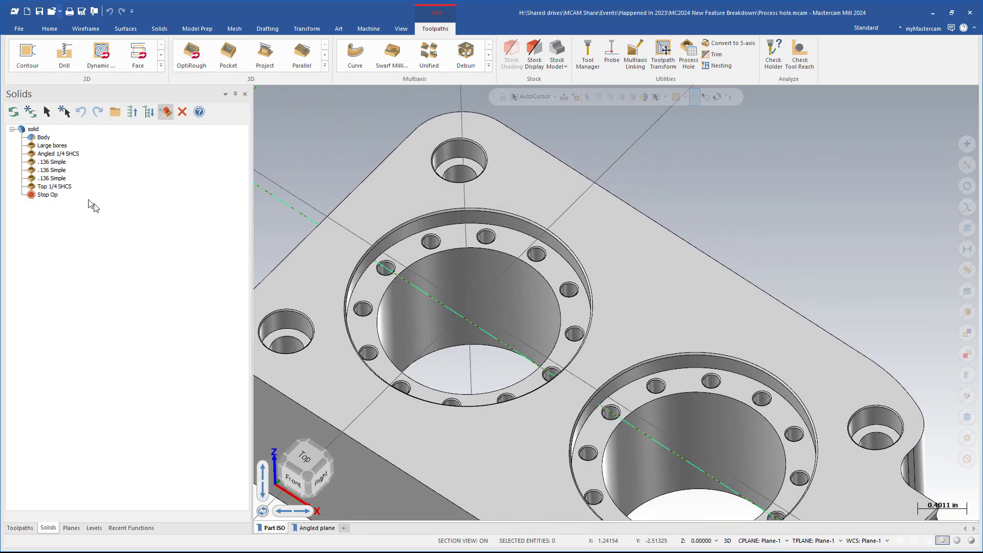
- Examine the diameter, depth and chamfer parameters of the first .136 Simple hole operation in the part's solid
left_click(59, 164)
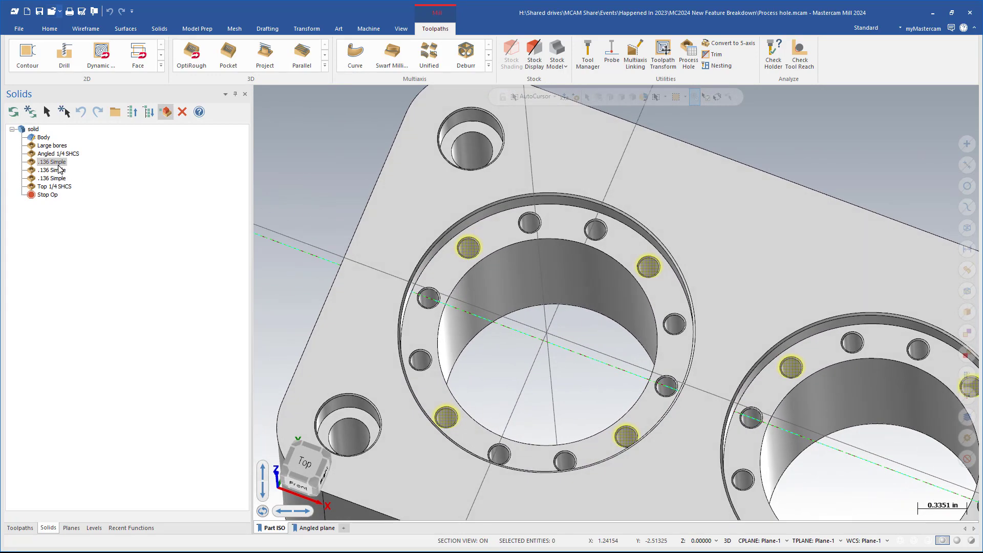
double_click(58, 164)
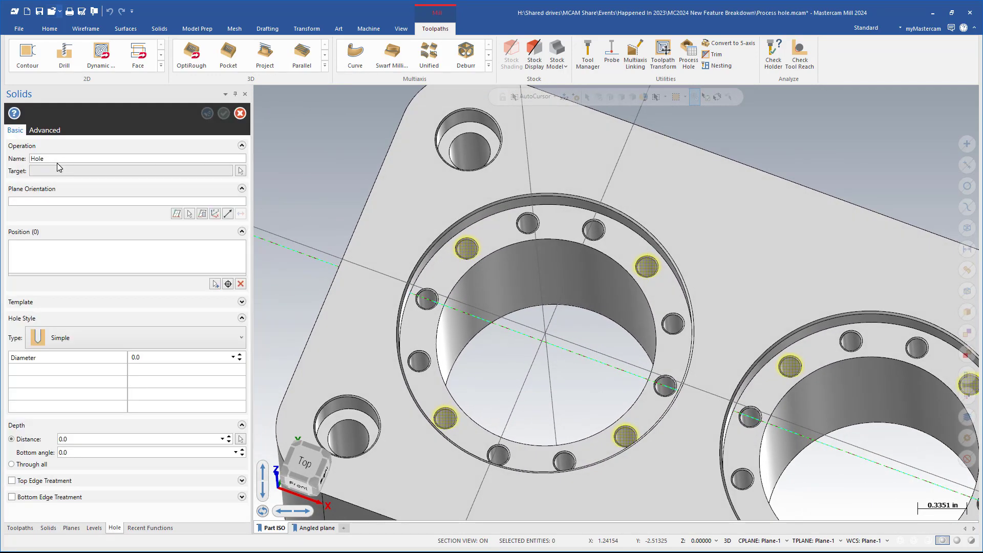
left_click_drag(241, 293, 256, 373)
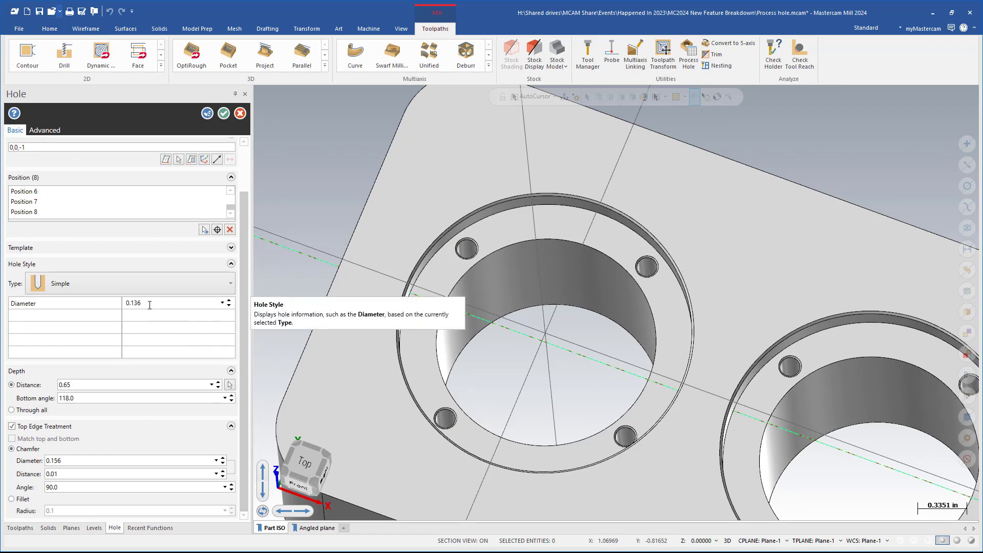
double_click(78, 474)
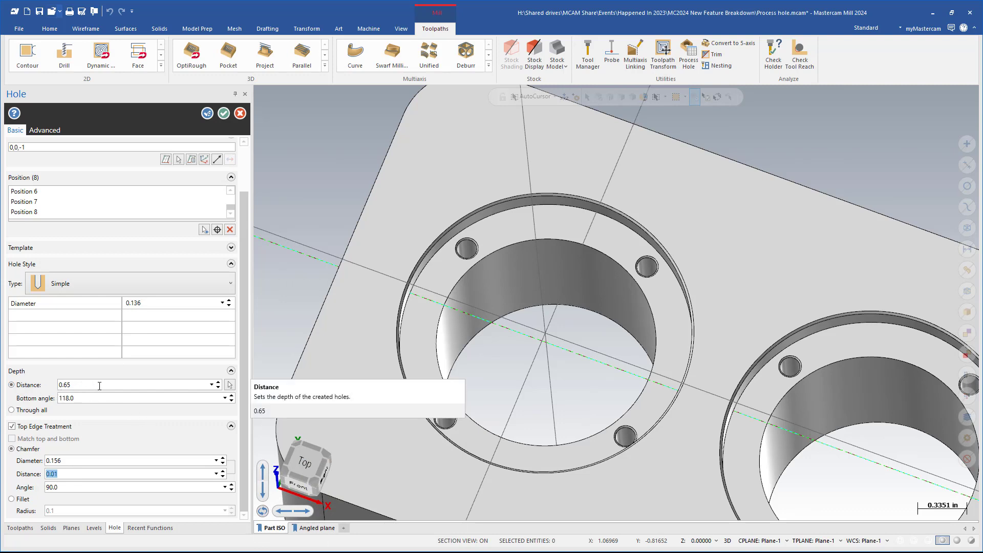
left_click(224, 113)
- Examine the second .136 Simple hole operation's depth and chamfer parameters, and close it without changes
double_click(53, 171)
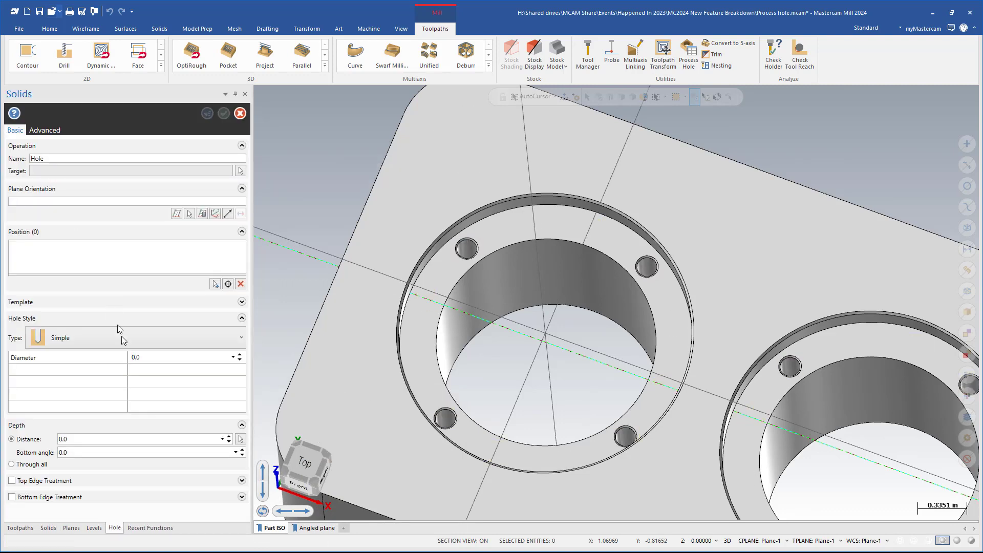
scroll(154, 435, "down", 2)
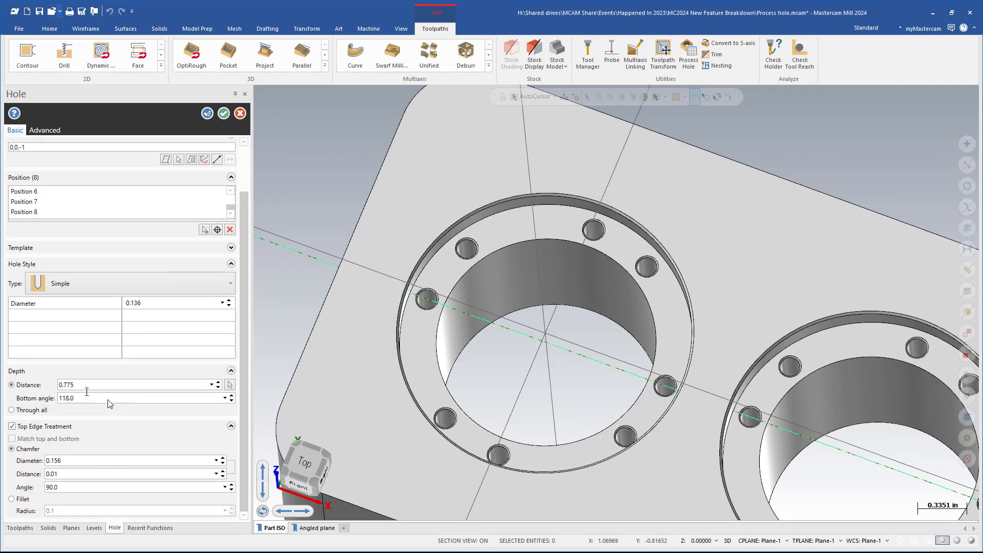
left_click(240, 114)
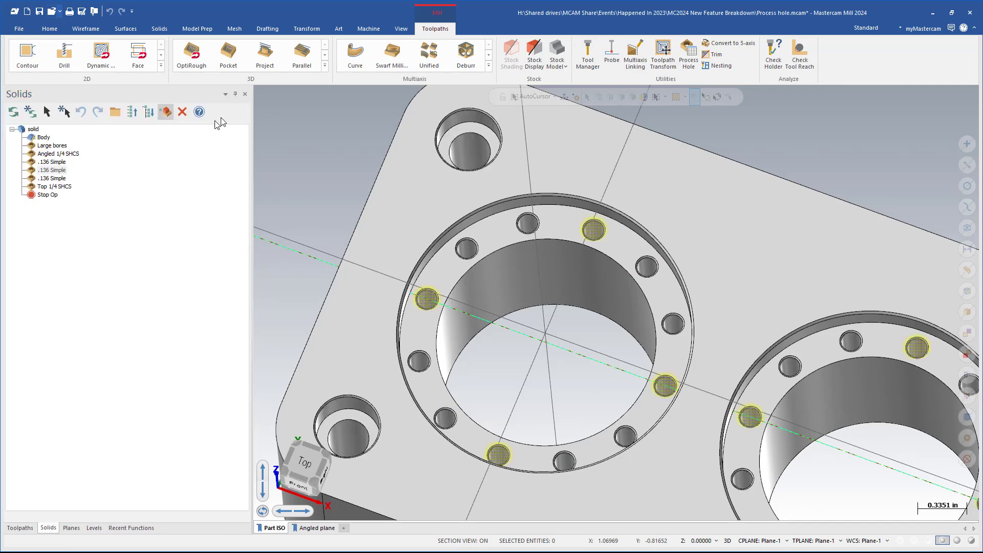
- Check the actions offered for the three .136 Simple hole operations together, and clear the selection without applying any
scroll(349, 153, "down", 3)
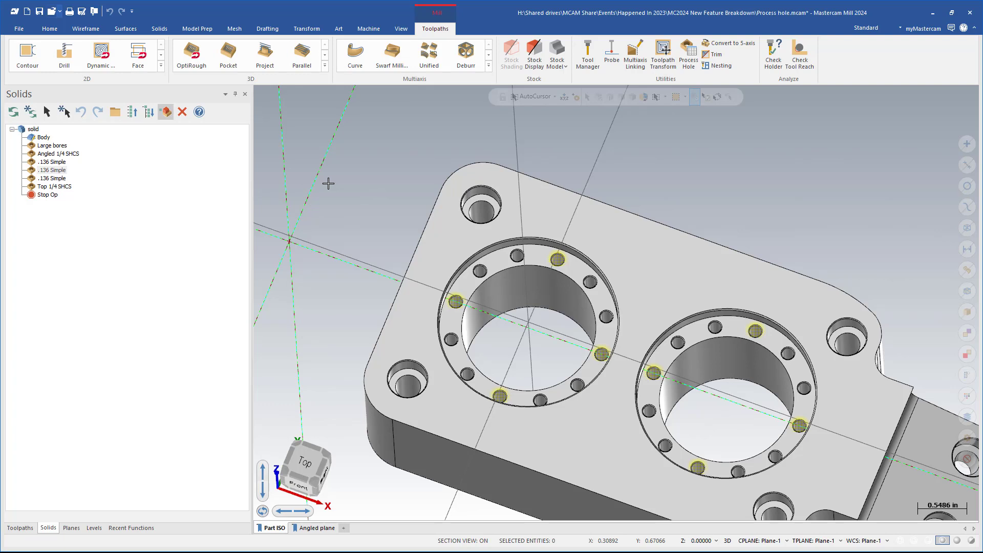
left_click(202, 30)
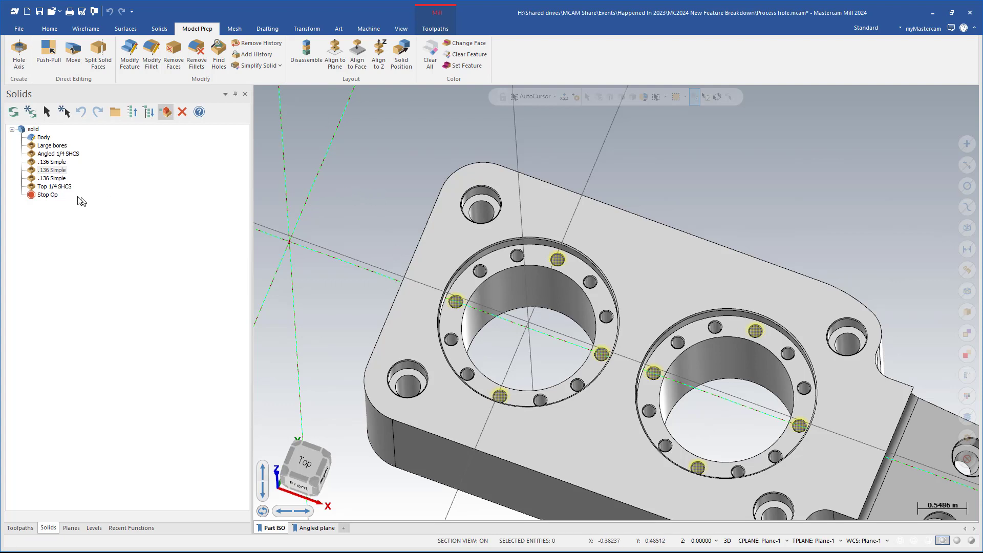
left_click(57, 179, "shift")
right_click(57, 180)
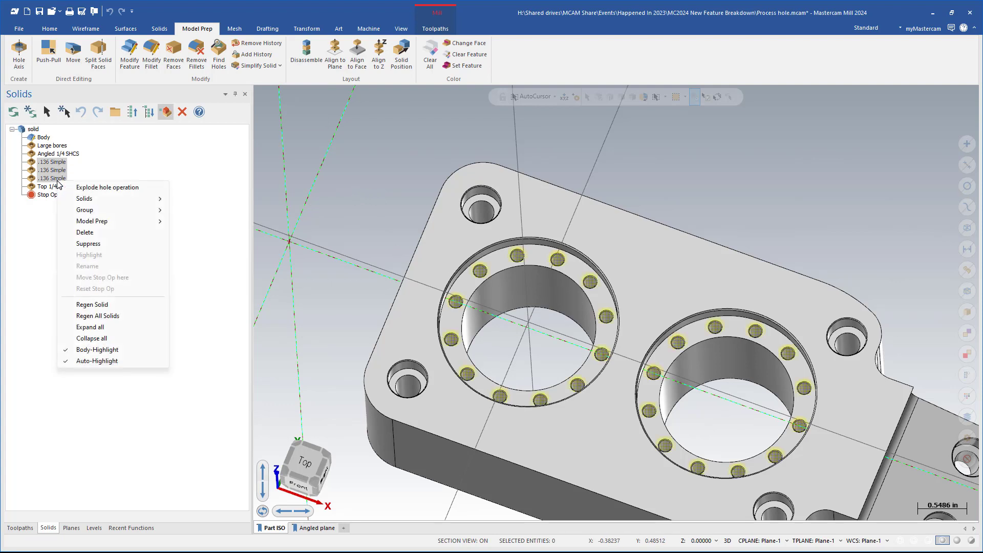
left_click(230, 178)
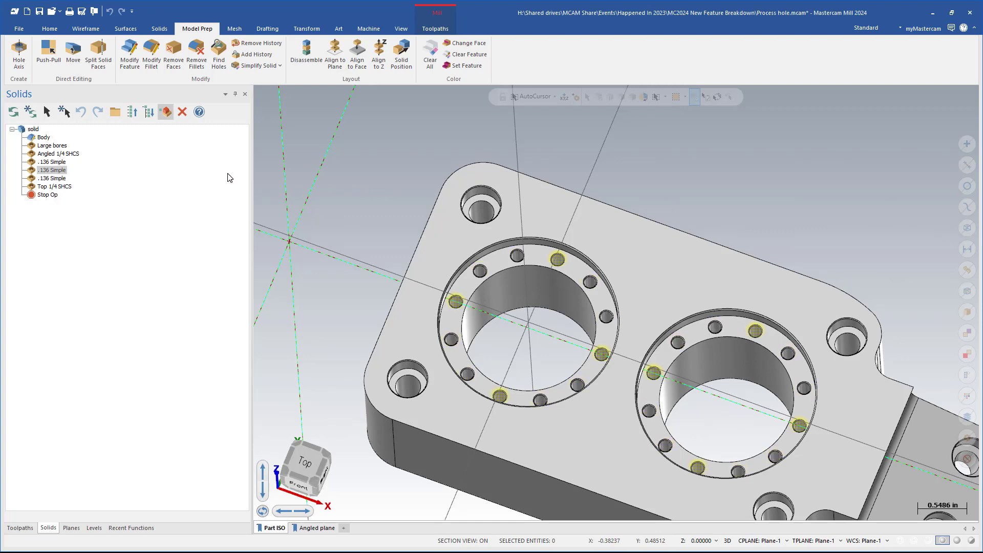
left_click(32, 129)
left_click(214, 193)
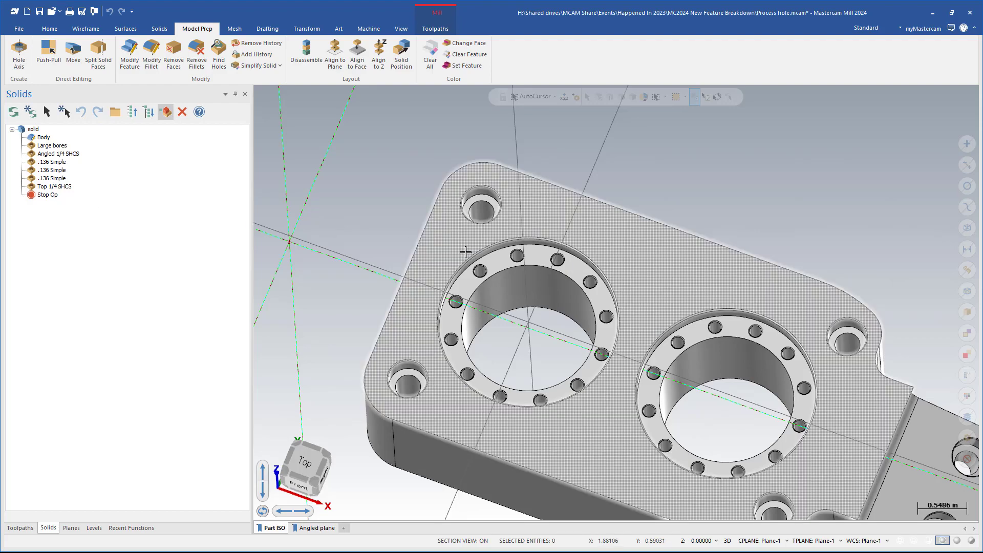
mouse_move(449, 288)
middle_mouse_down()
mouse_move(463, 290)
mouse_move(455, 288)
middle_mouse_up()
scroll(455, 288, "up", 1)
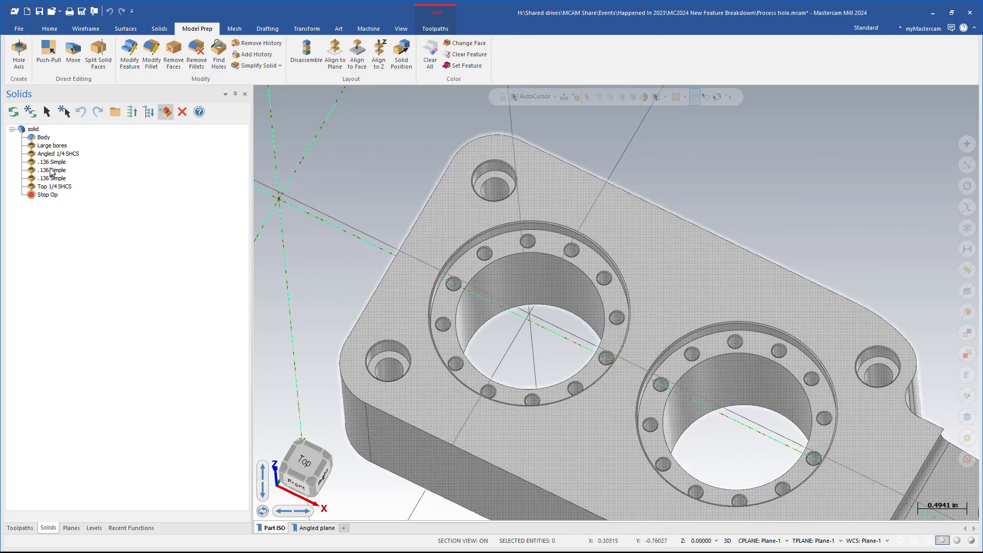
- Edit the first .136 Simple hole operation and choose the Tap Drills - UNC template category
double_click(53, 162)
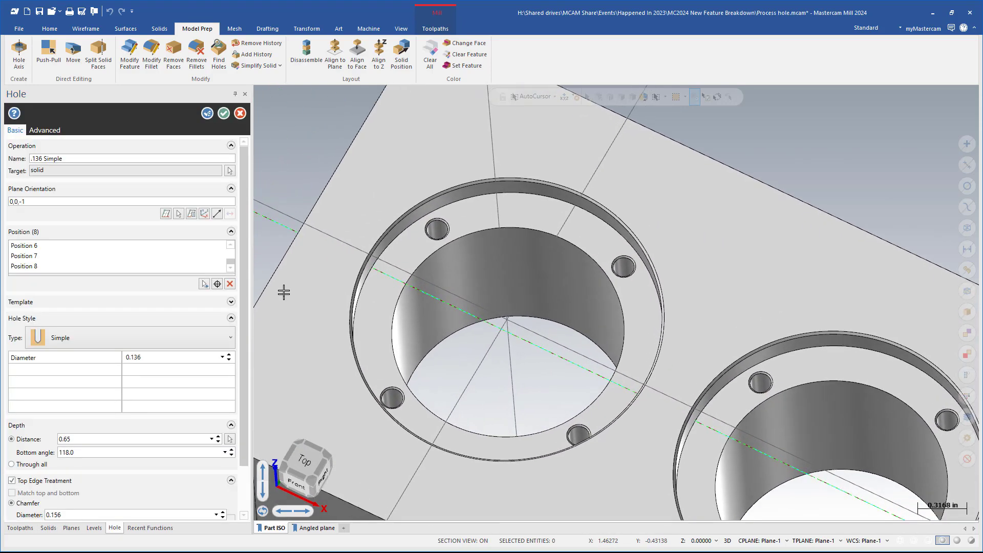
scroll(223, 291, "down", 2)
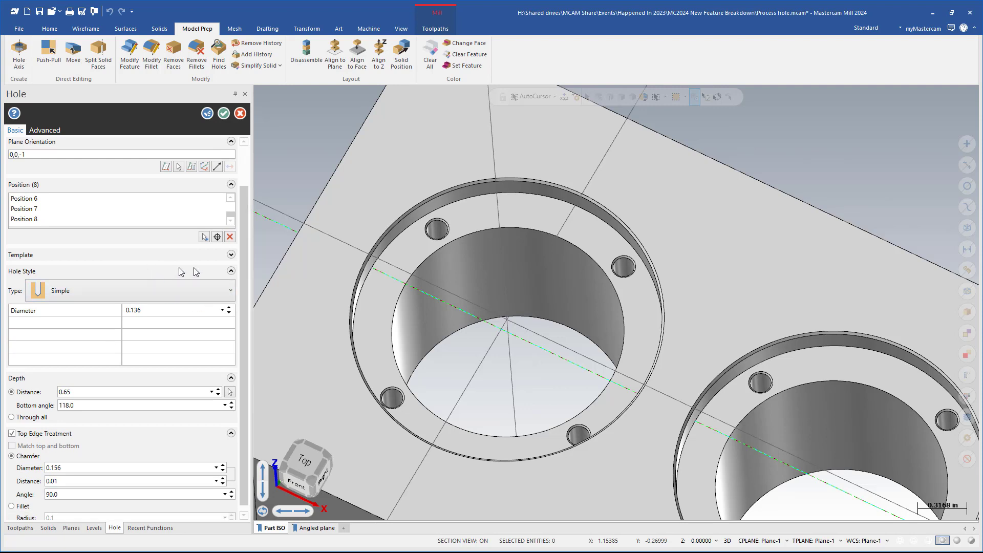
left_click(231, 255)
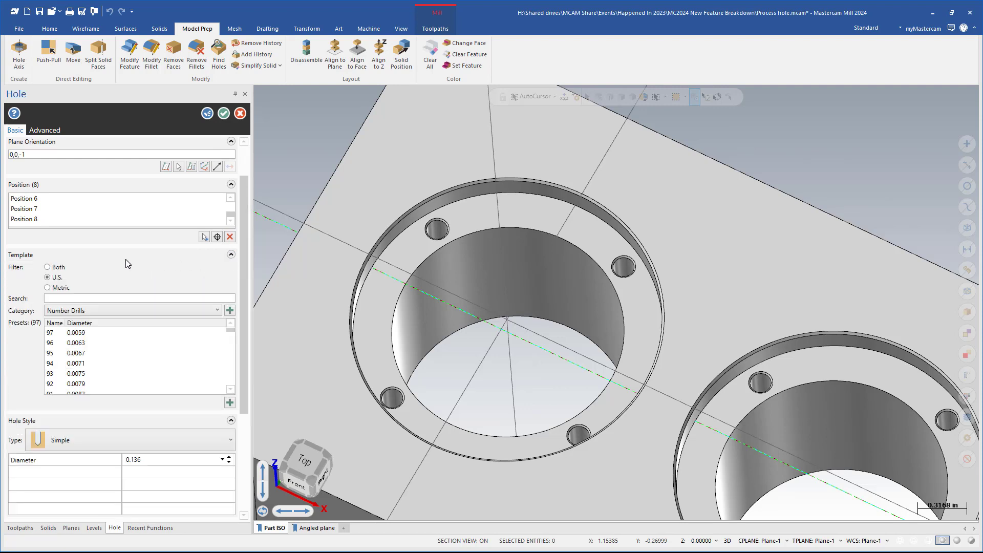
left_click(182, 311)
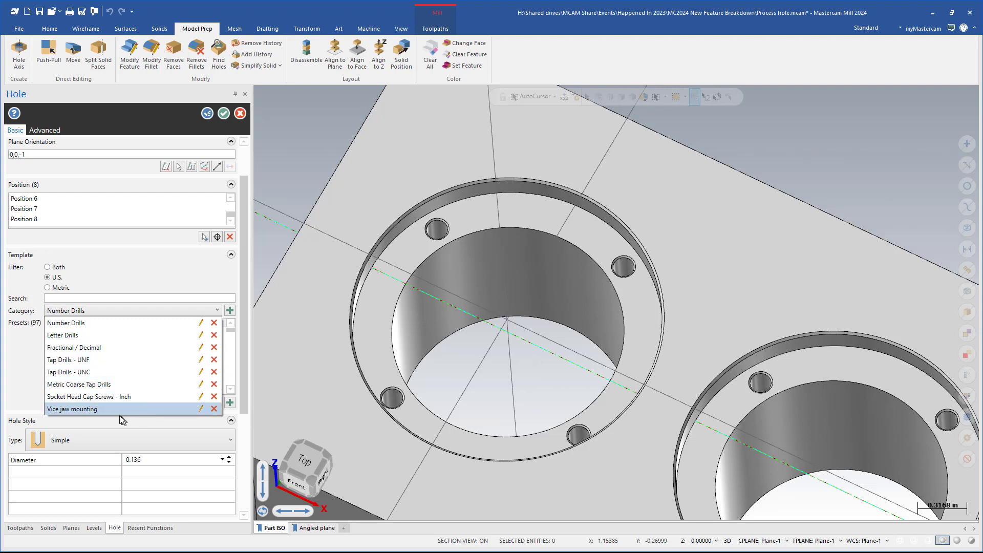
left_click(23, 366)
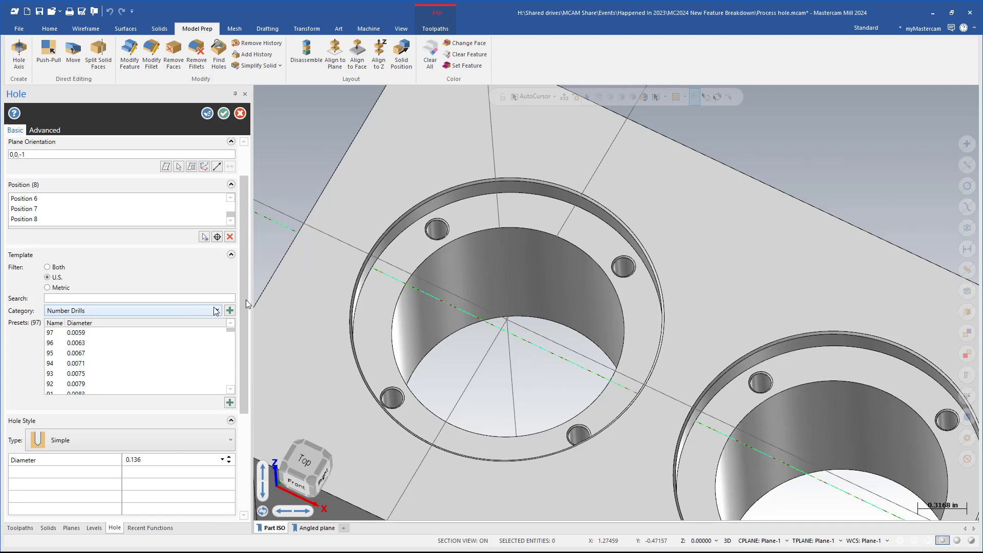
scroll(492, 285, "down", 4)
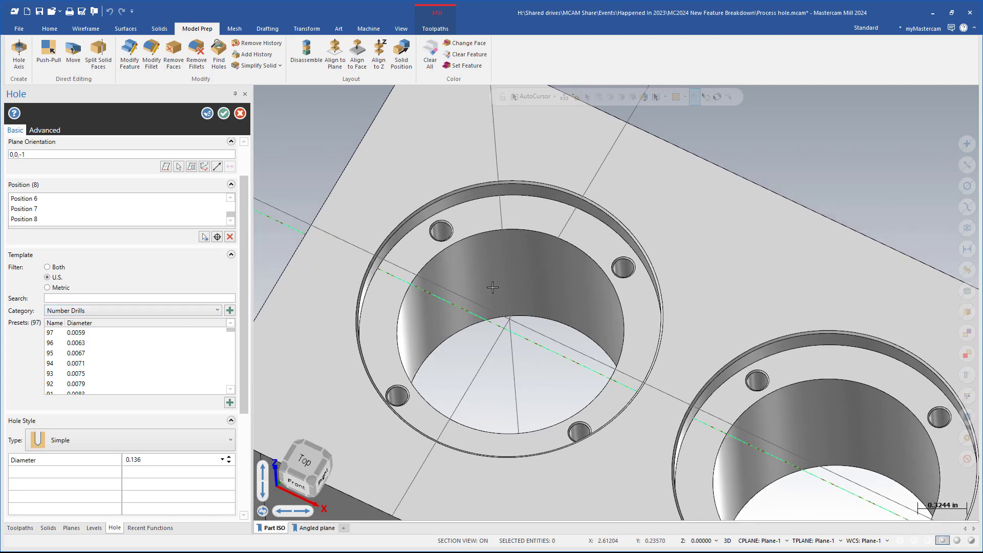
left_click(173, 310)
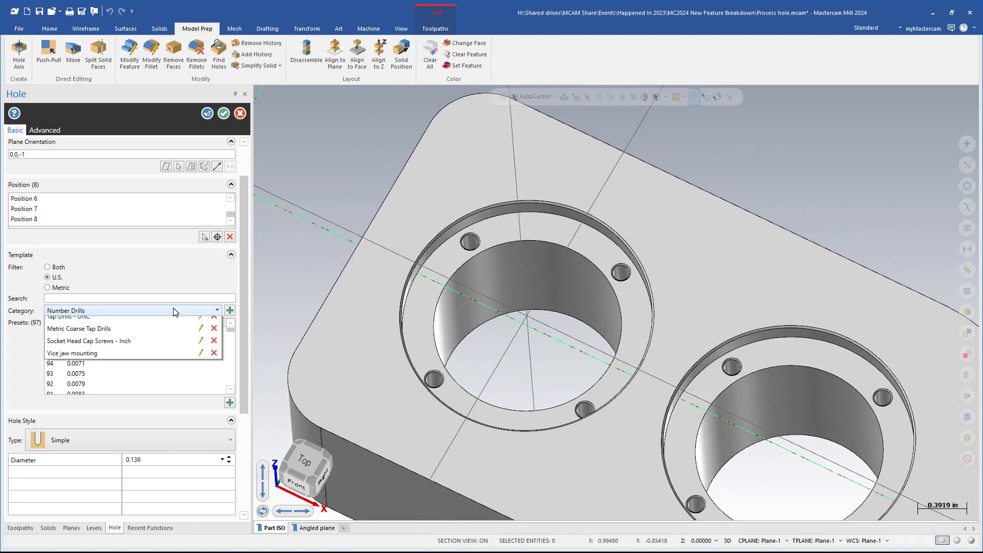
left_click(119, 372)
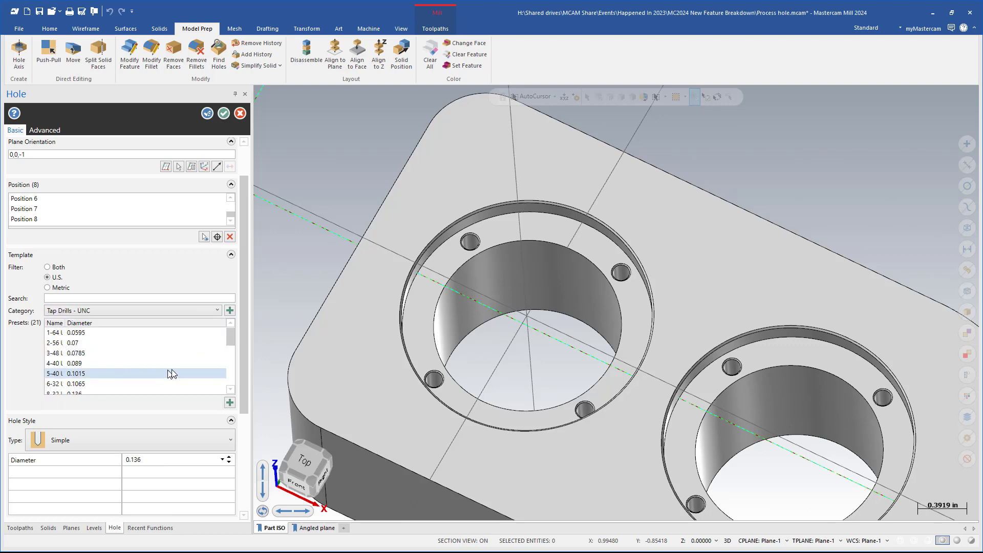
- Apply the 8-32 UNC preset with 0.136 diameter to this hole, re-enter its own depth distance, and accept the operation
scroll(133, 350, "down", 3)
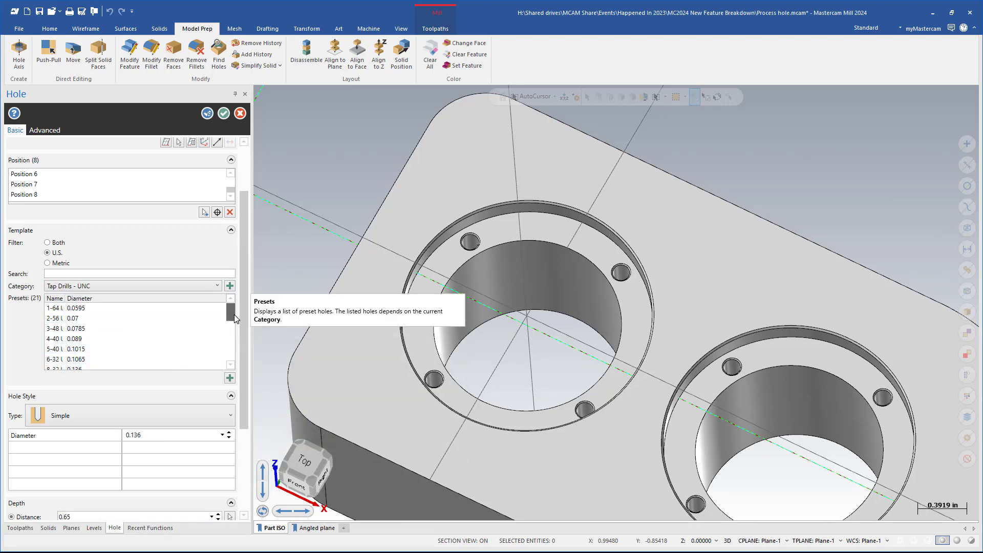
left_click(156, 346)
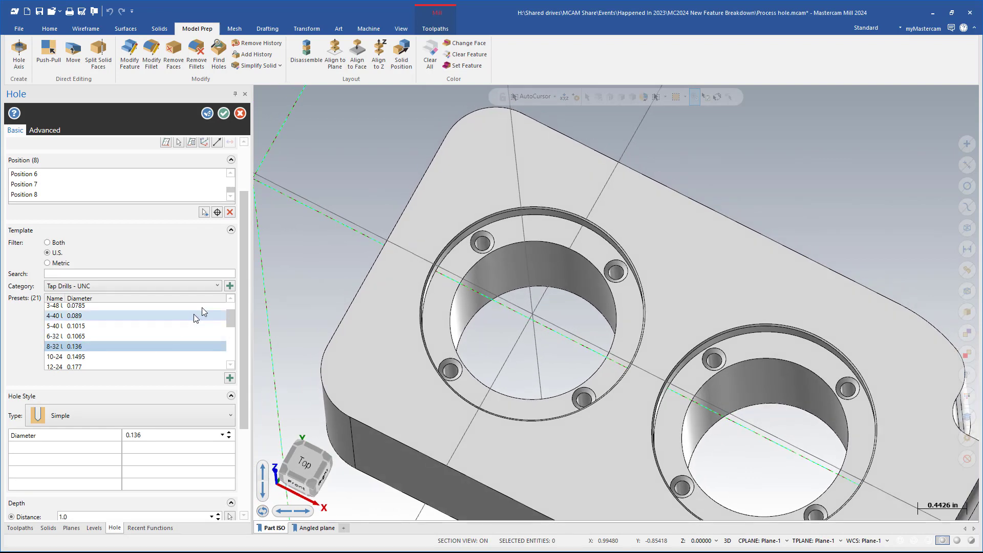
scroll(244, 267, "down", 3)
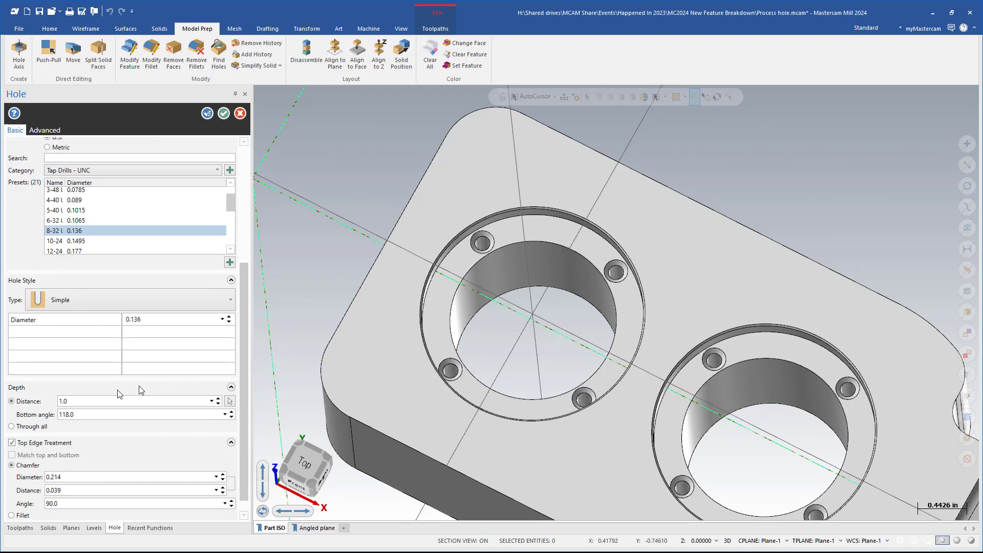
left_click(30, 400)
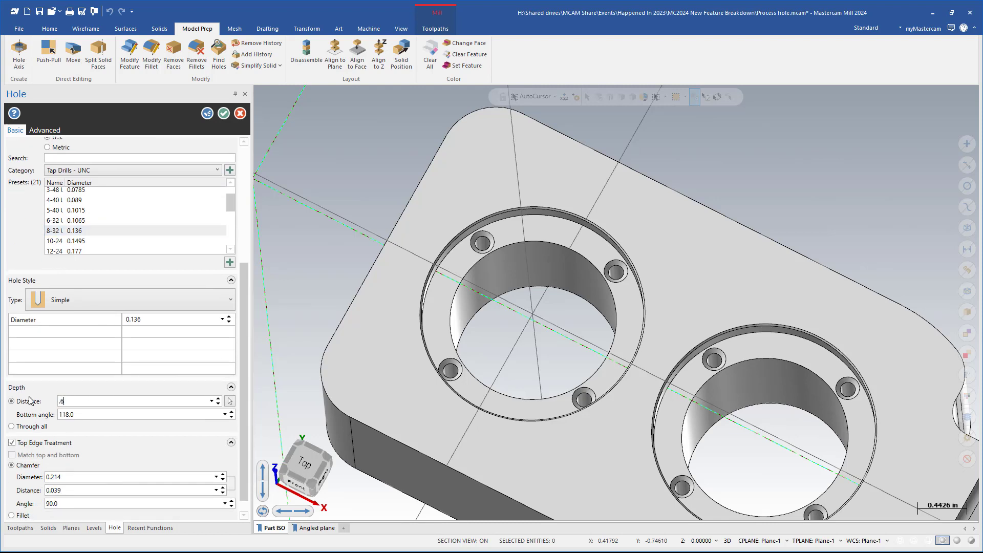
left_click(224, 113)
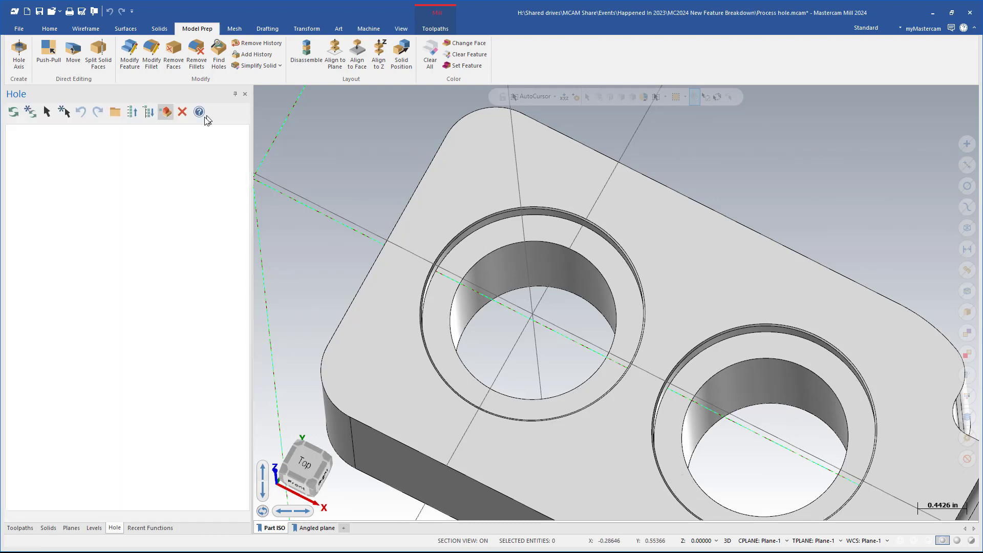
- Apply the 8-32 preset from Tap Drills - UNC to the second .136 Simple hole operation and re-enter its own depth distance
left_click(57, 171)
double_click(55, 171)
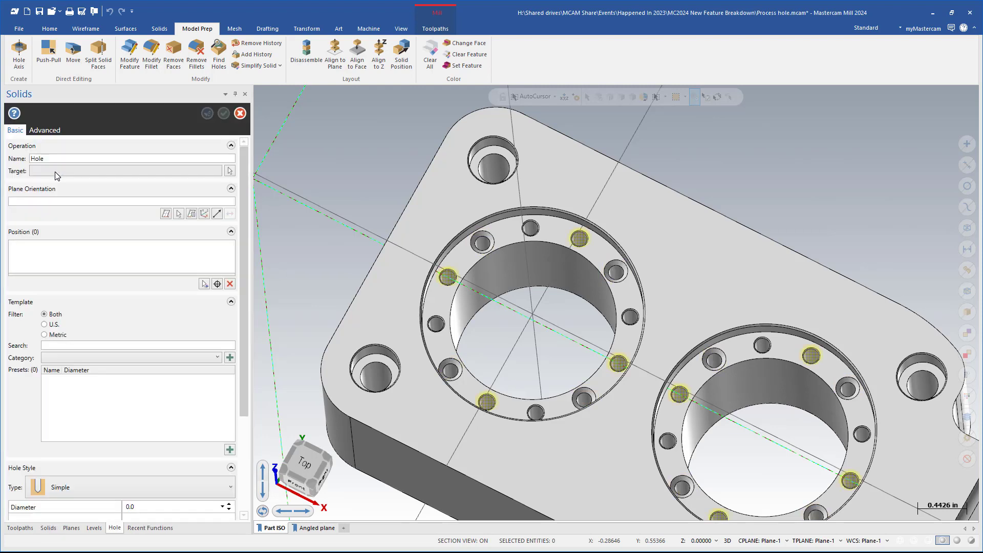
left_click(182, 357)
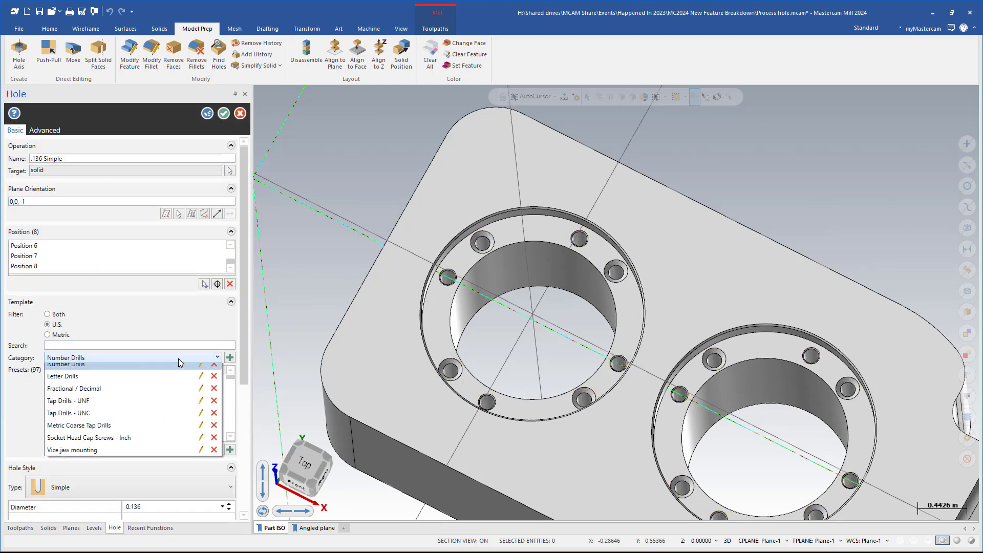
left_click(119, 405)
scroll(228, 396, "down", 2)
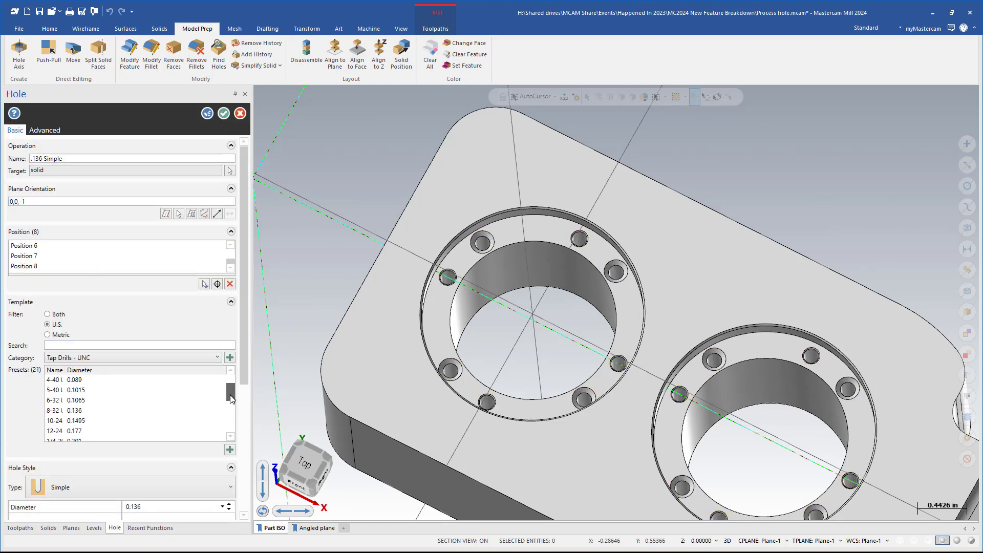
left_click(77, 399)
scroll(245, 396, "down", 2)
left_click_drag(245, 396, 238, 447)
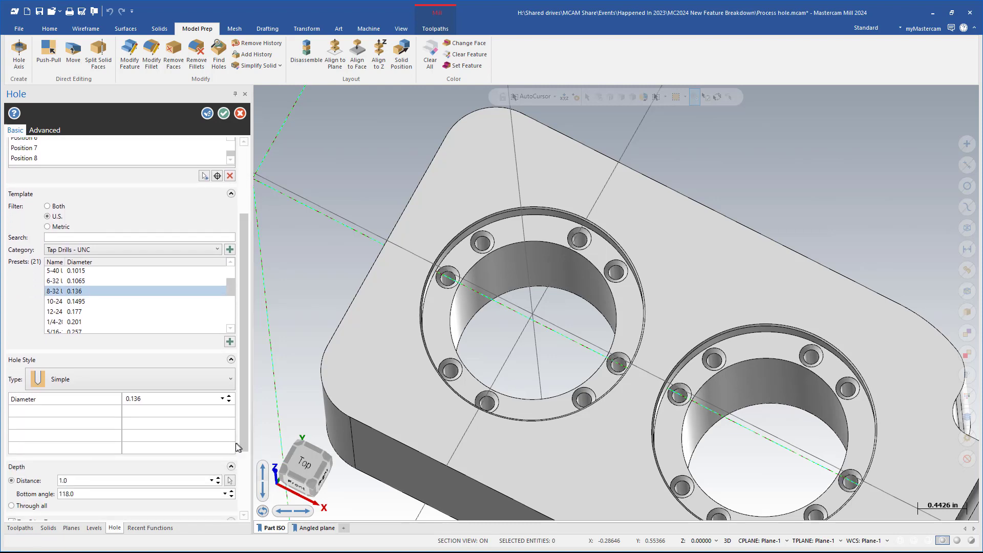
left_click(131, 478)
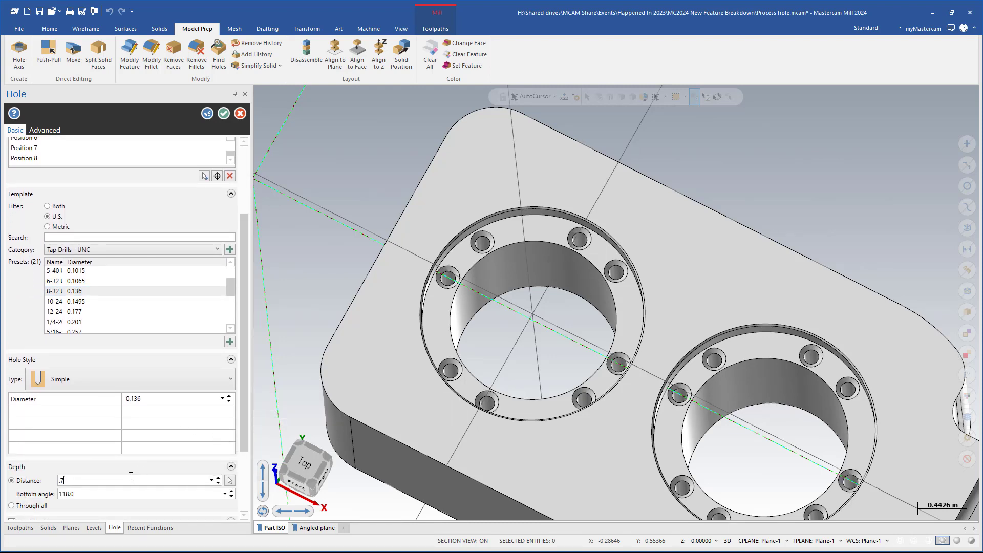
left_click(207, 114)
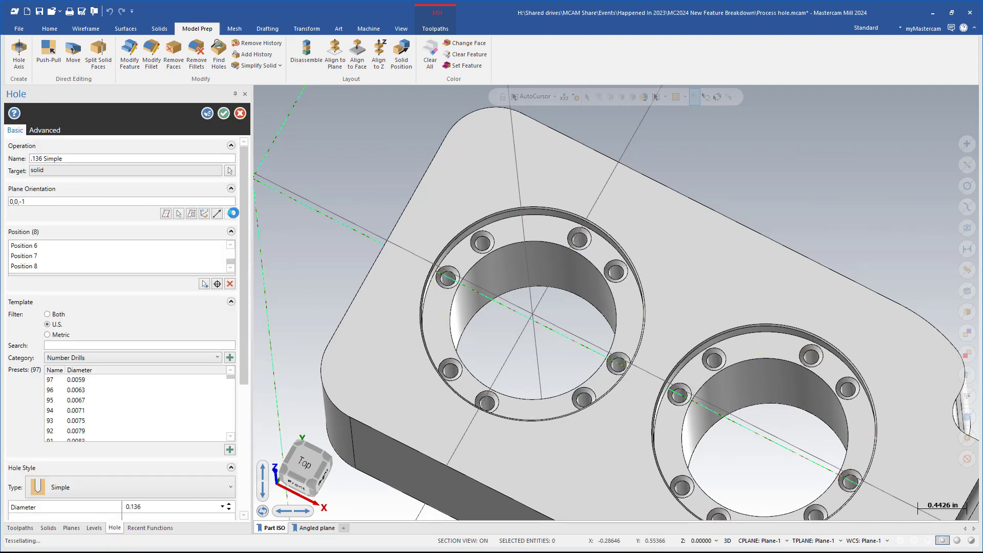
- Apply the 8-32 preset from Tap Drills - UNC to the last .136 Simple hole operation with a depth distance of 0.9
scroll(248, 215, "down", 3)
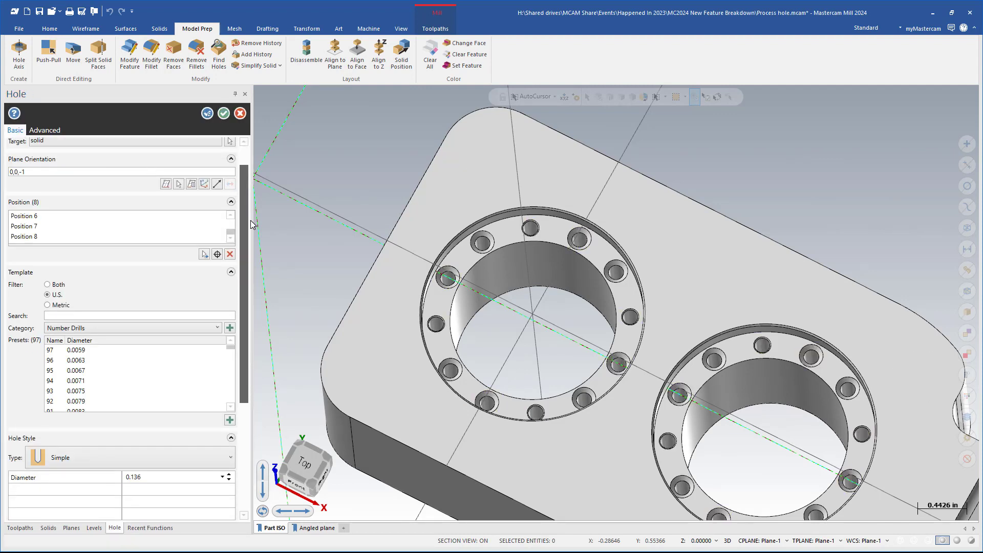
left_click(152, 275)
left_click(101, 340)
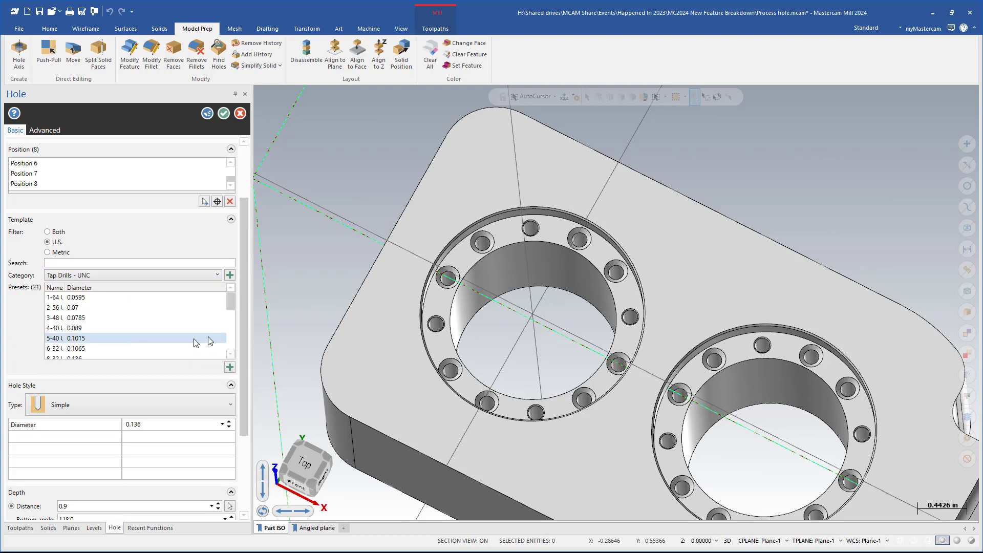
left_click(147, 329)
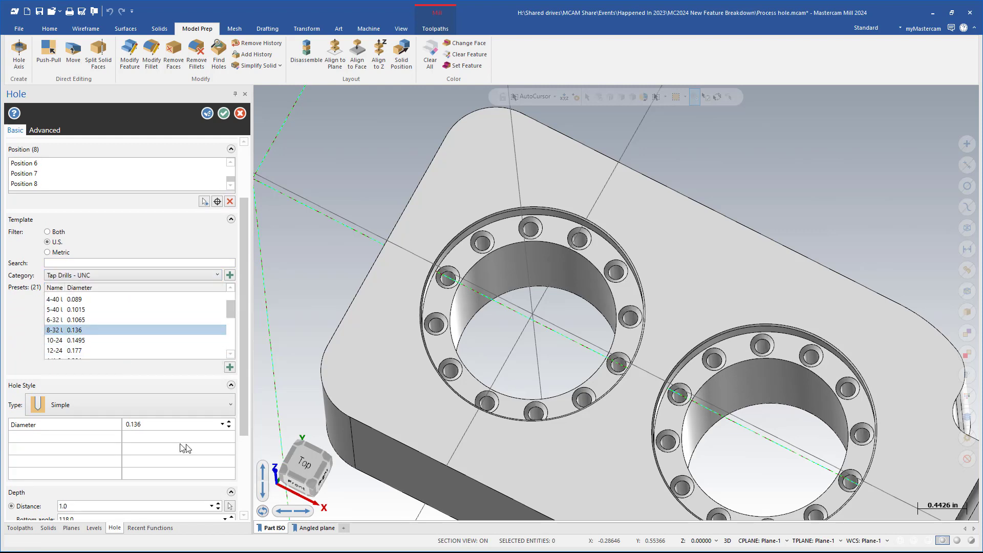
scroll(157, 449, "down", 2)
left_click(157, 450)
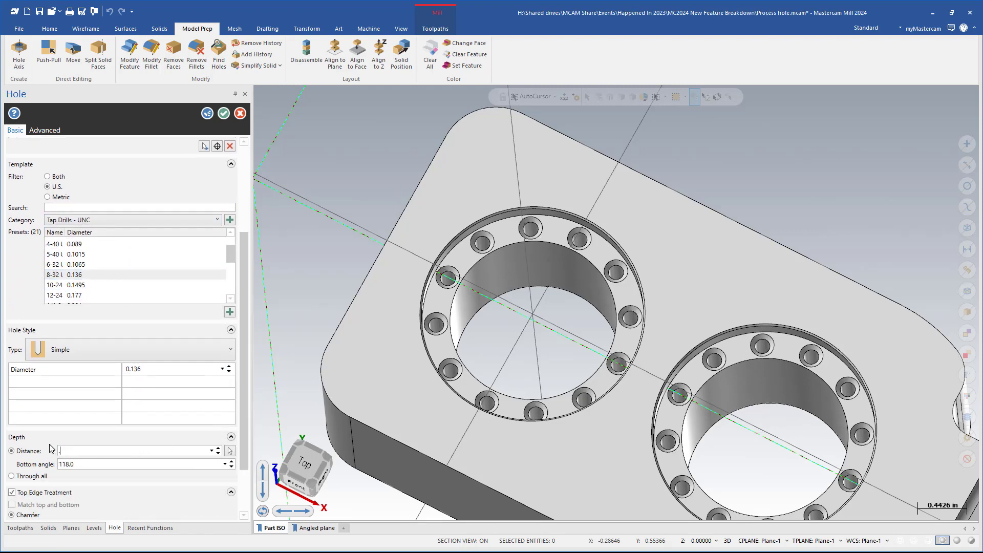
type(".9")
scroll(104, 155, "up", 5)
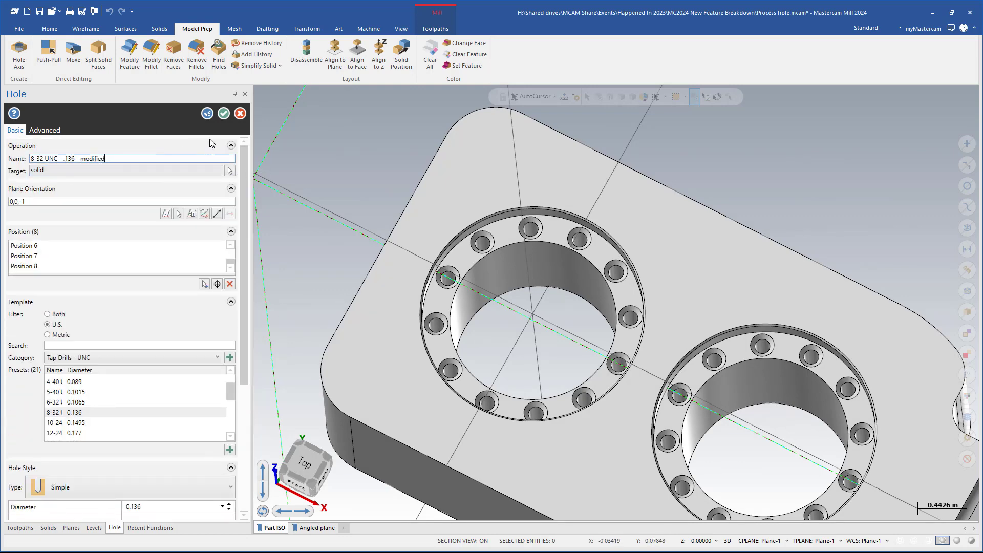
left_click(223, 113)
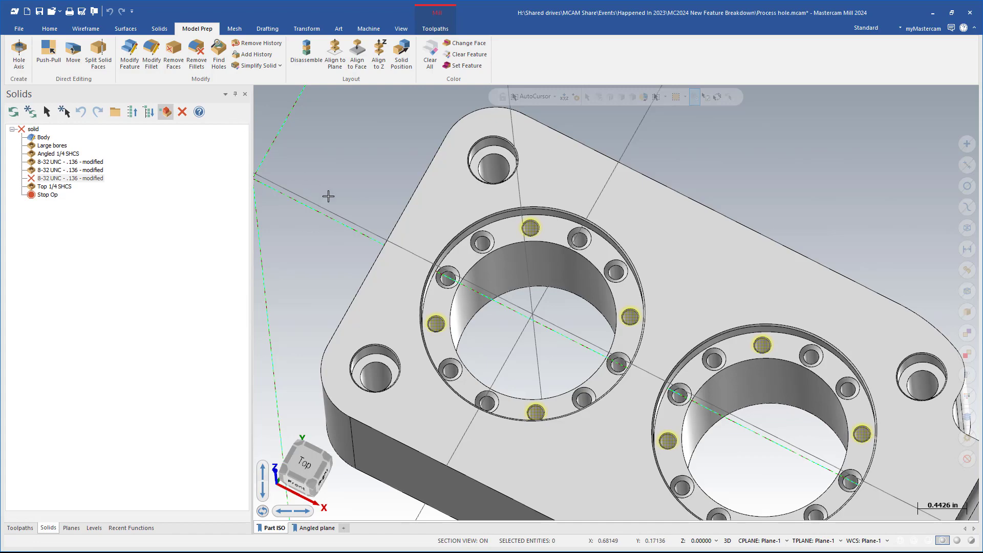
- Save the part file and open the recent file 2024 Process Hole Template.mcam
scroll(322, 180, "down", 2)
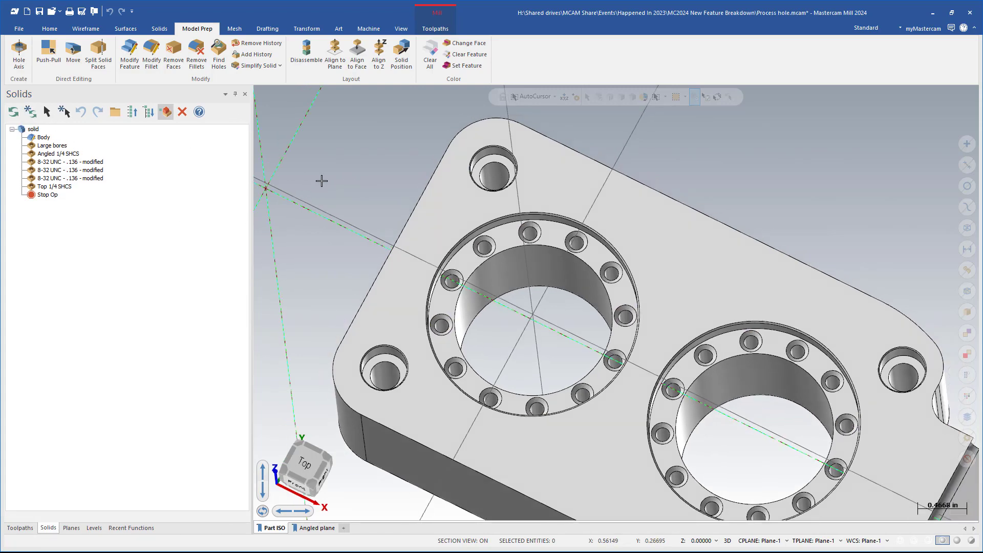
middle_click_drag(323, 179, 527, 330)
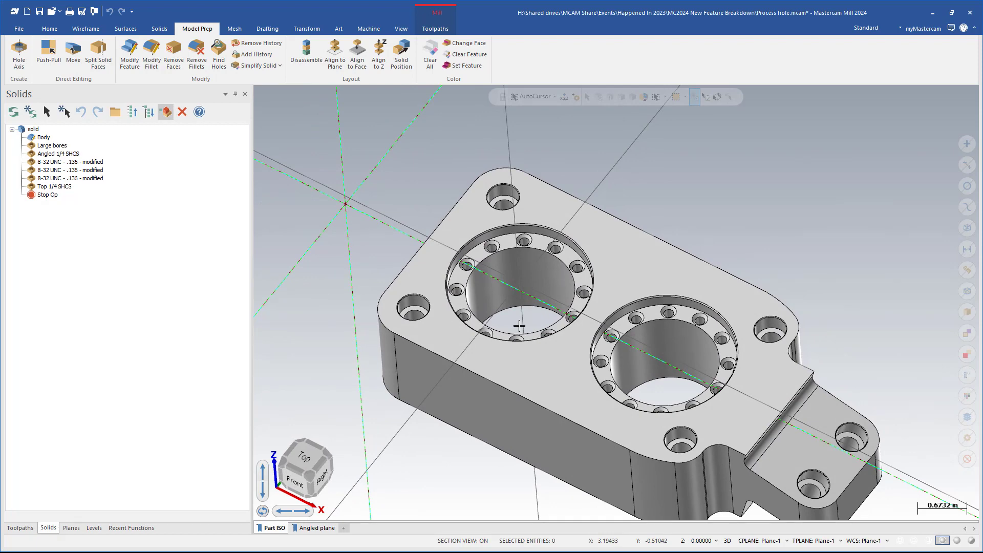
scroll(519, 325, "down", 1)
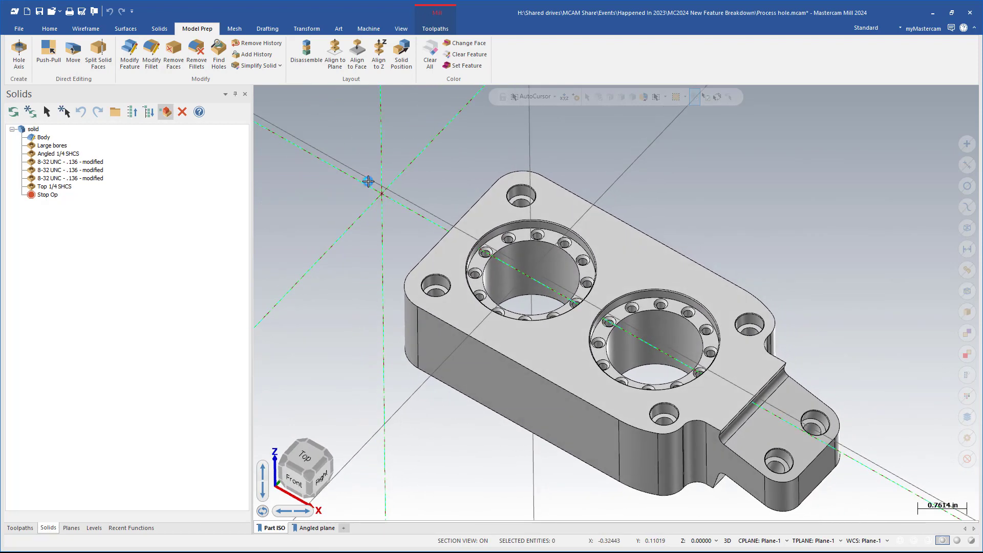
key("ctrl+s")
left_click(60, 11)
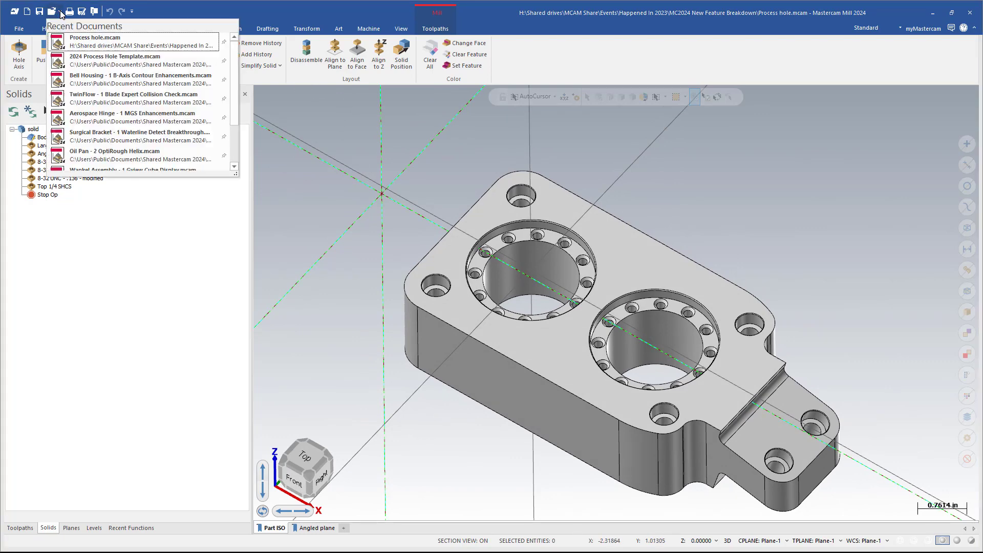
left_click(115, 60)
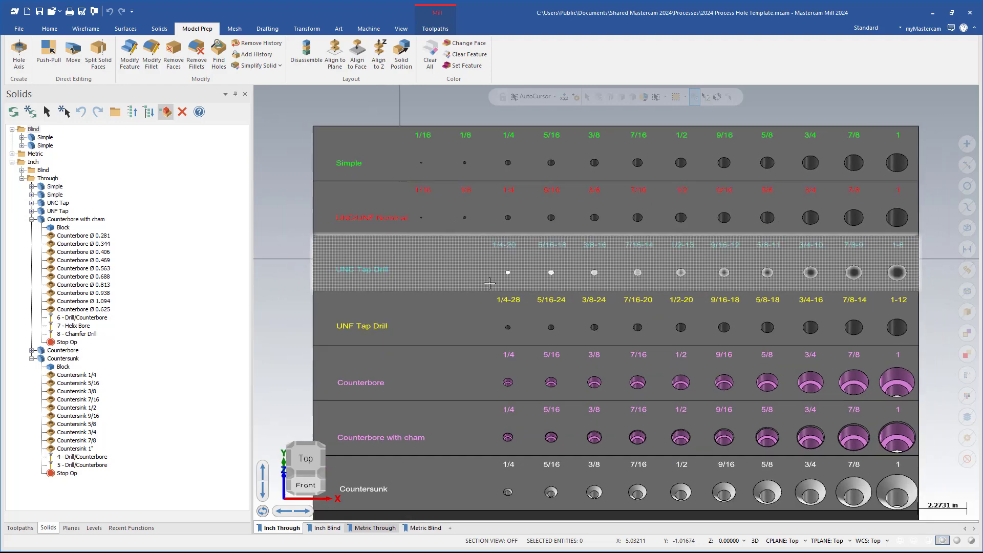
- Copy the inch through-hole Countersunk solid -3.0 in along Y with the Dynamic transform, using its top corner as origin
scroll(490, 284, "down", 1)
mouse_move(347, 350)
middle_mouse_down()
mouse_move(328, 337)
mouse_move(338, 345)
middle_mouse_up()
scroll(329, 336, "down", 1)
middle_click_drag(502, 374, 495, 406)
left_click(496, 406)
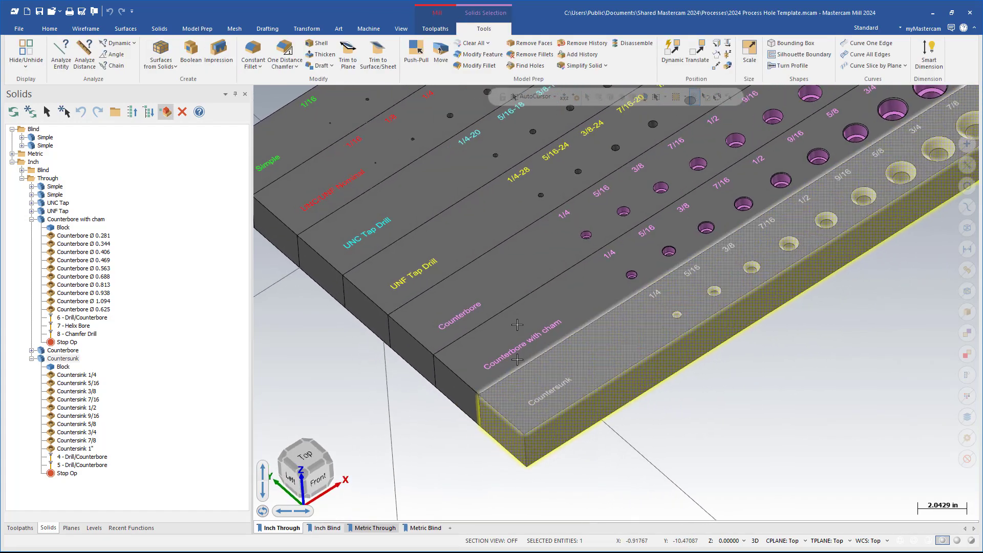
left_click(672, 51)
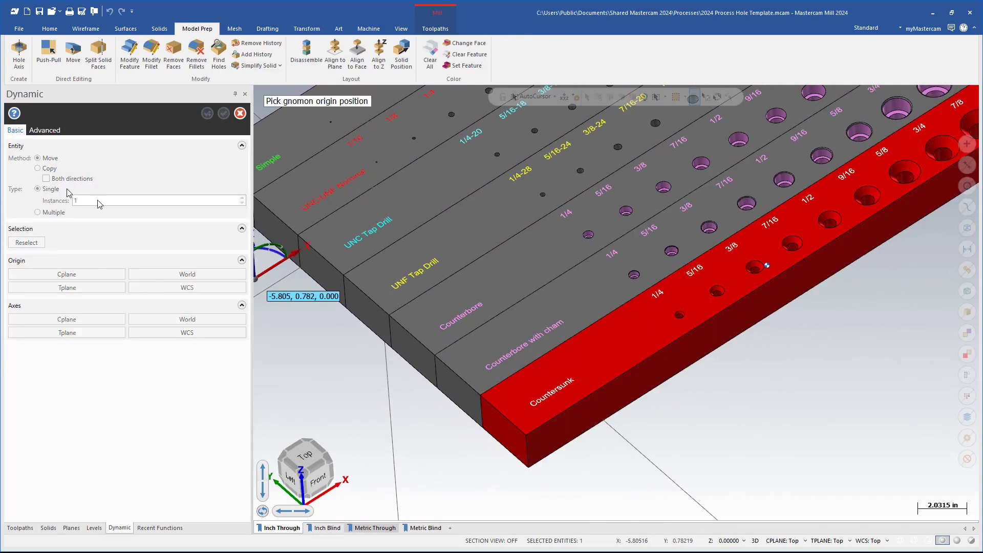
scroll(395, 387, "up", 4)
left_click(535, 405)
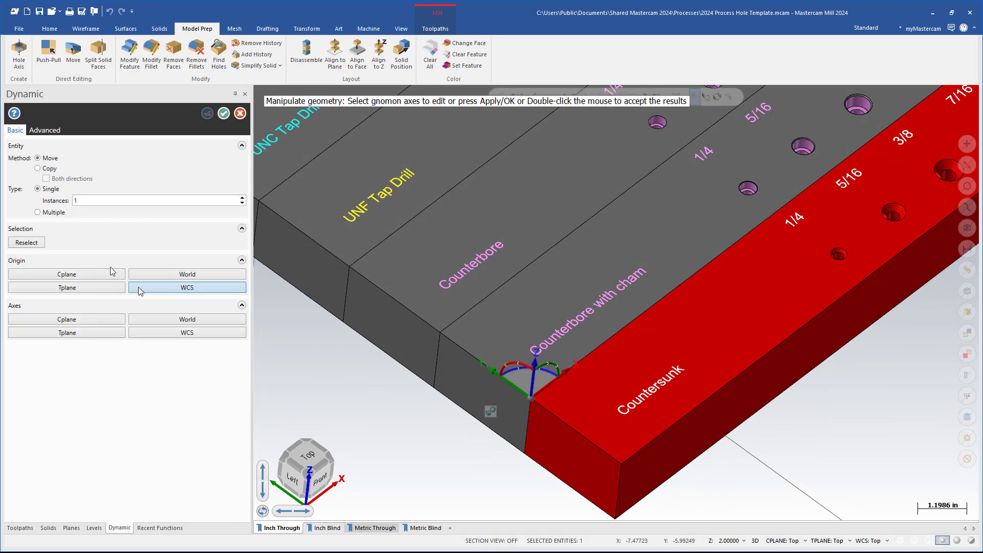
left_click(46, 169)
left_click(520, 387)
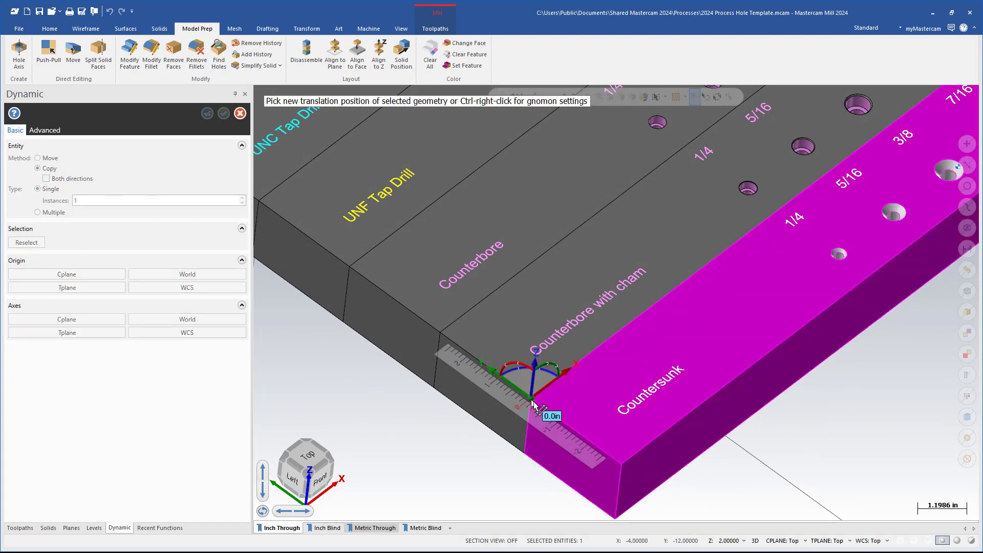
left_click(621, 467)
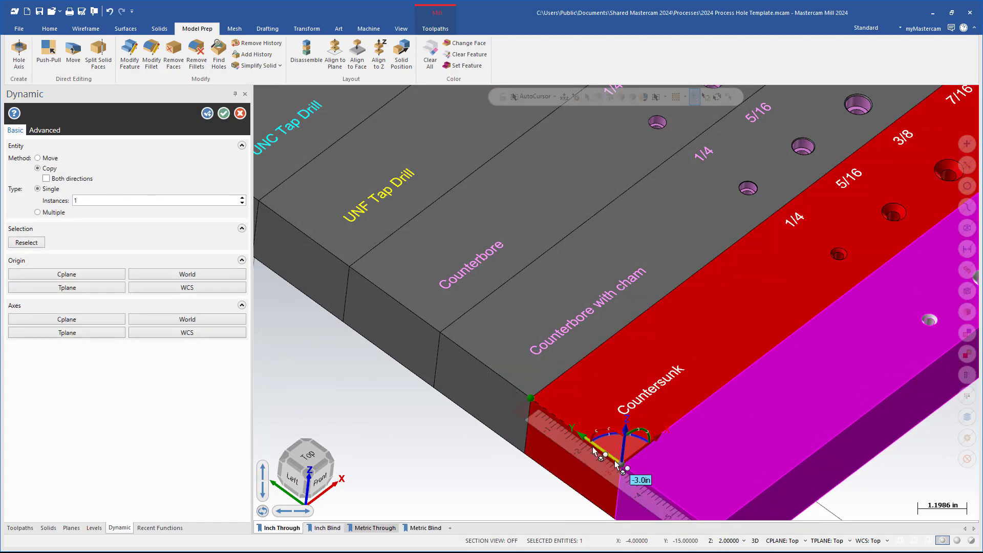
left_click(224, 114)
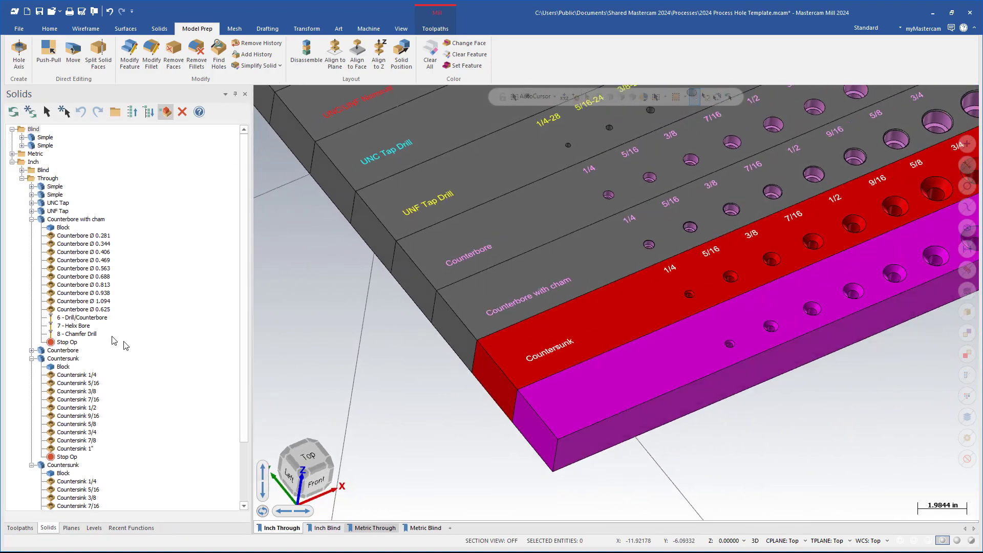
- Try to rename the first Countersunk solid in the Inch group's Through folder
left_click(76, 252)
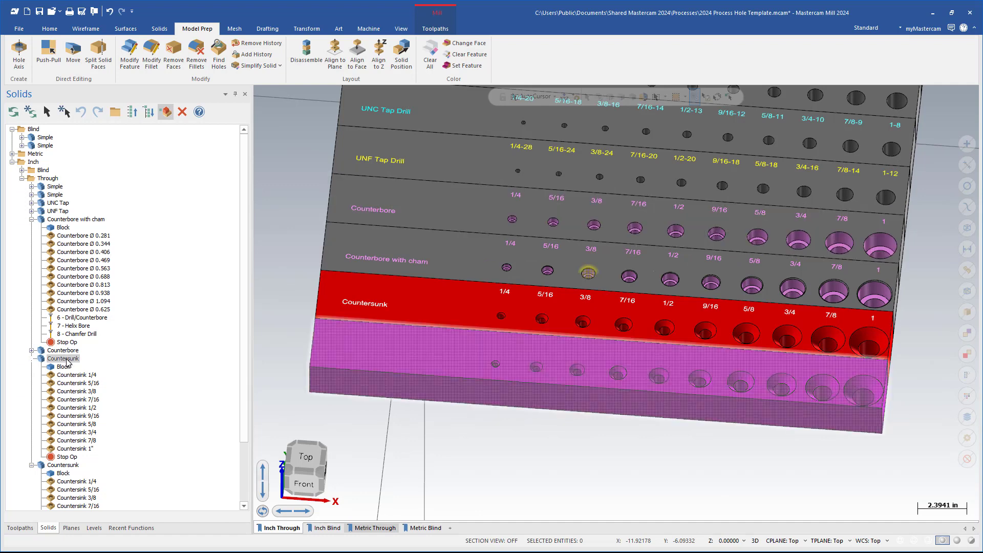
left_click(73, 376)
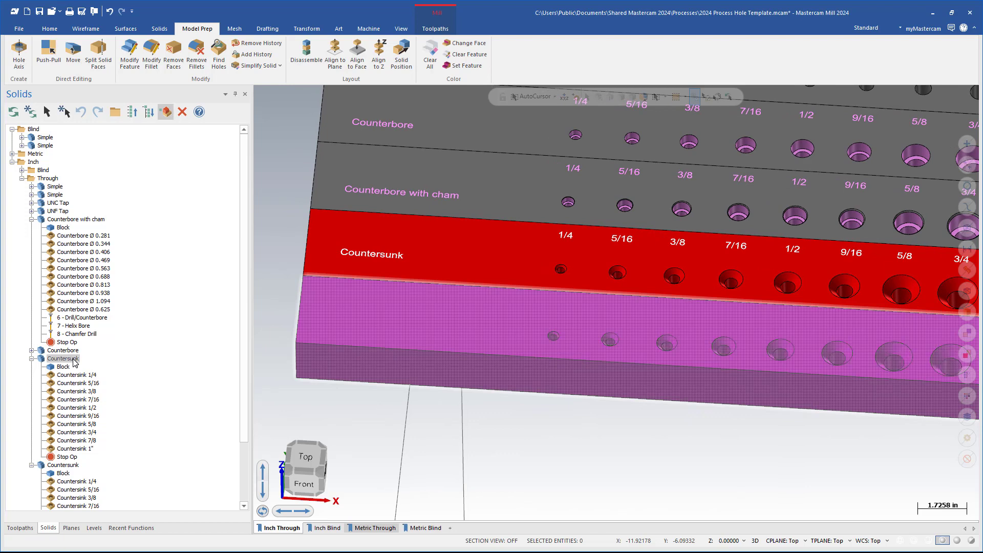
right_click(75, 359)
left_click(133, 409)
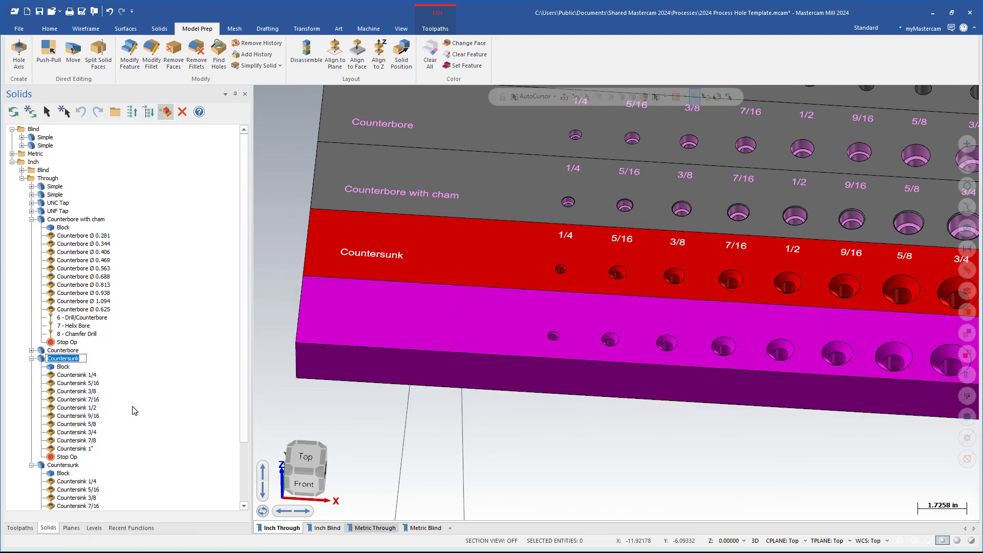
type("T")
- In the Inch Blind view, copy the Countersink solid along Y so the copy sits directly against the original's outer long side
left_click(328, 528)
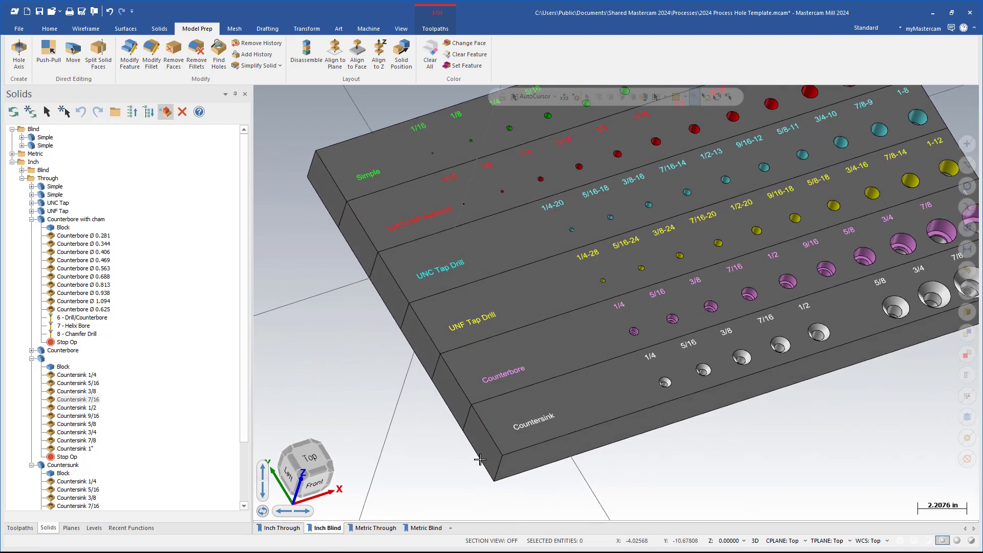
left_click(481, 458)
left_click(672, 55)
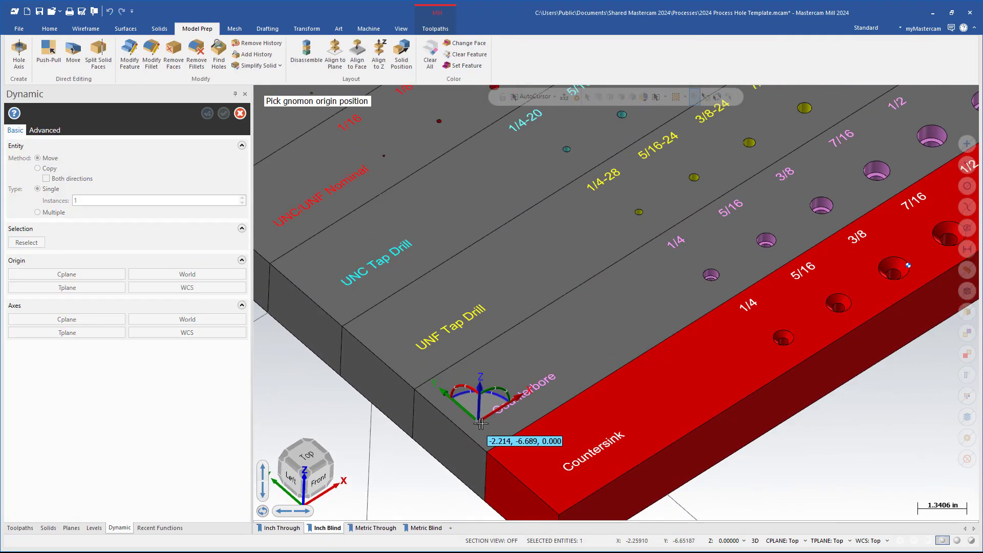
left_click(496, 433)
left_click(491, 428)
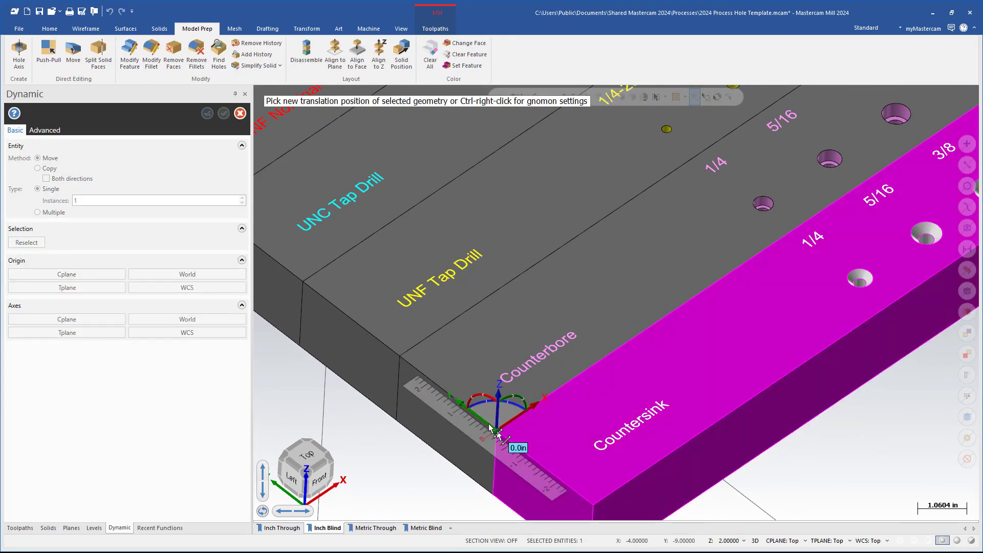
left_click(544, 408)
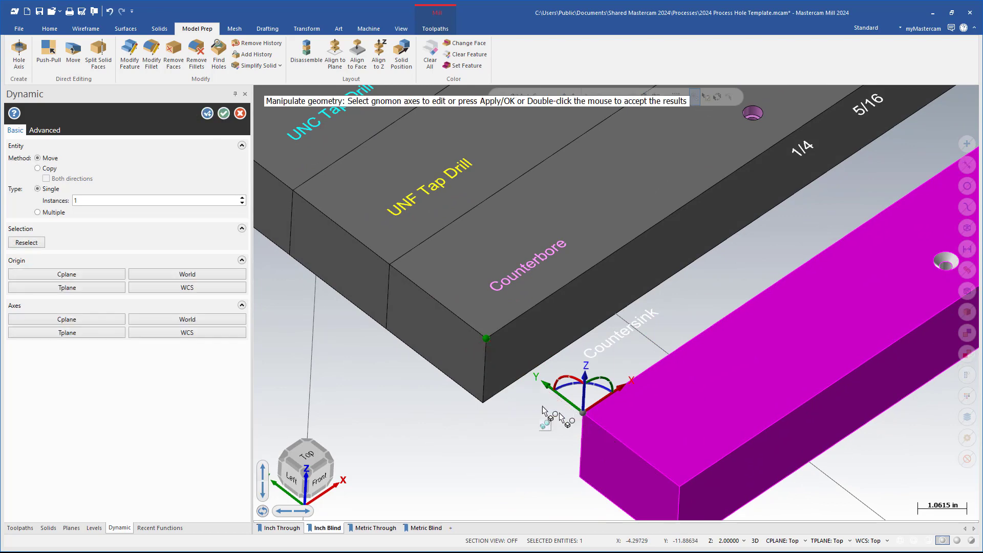
left_click(224, 113)
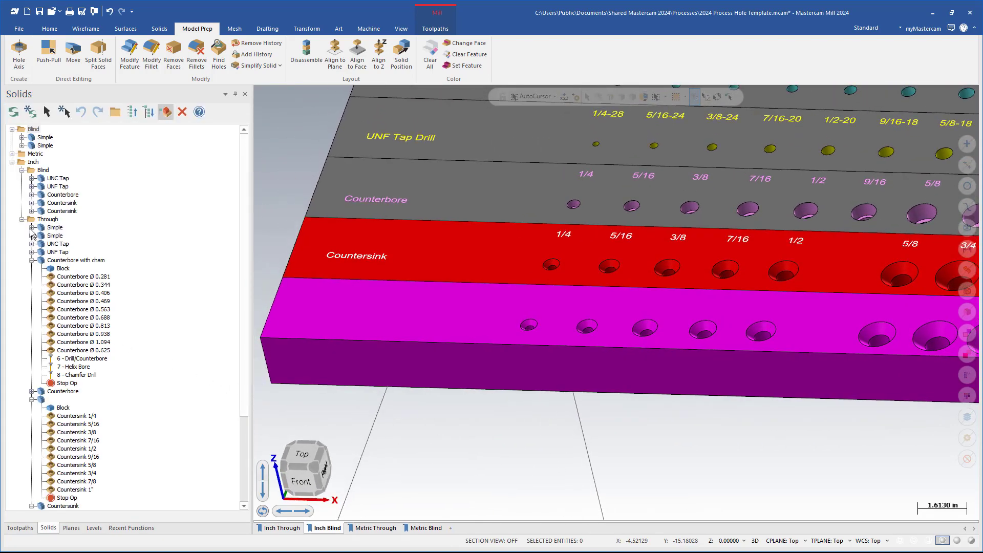
- Collapse the Through folder and rename the first Countersink solid in the Inch Blind folder as "Tap with cham blind"
left_click(22, 219)
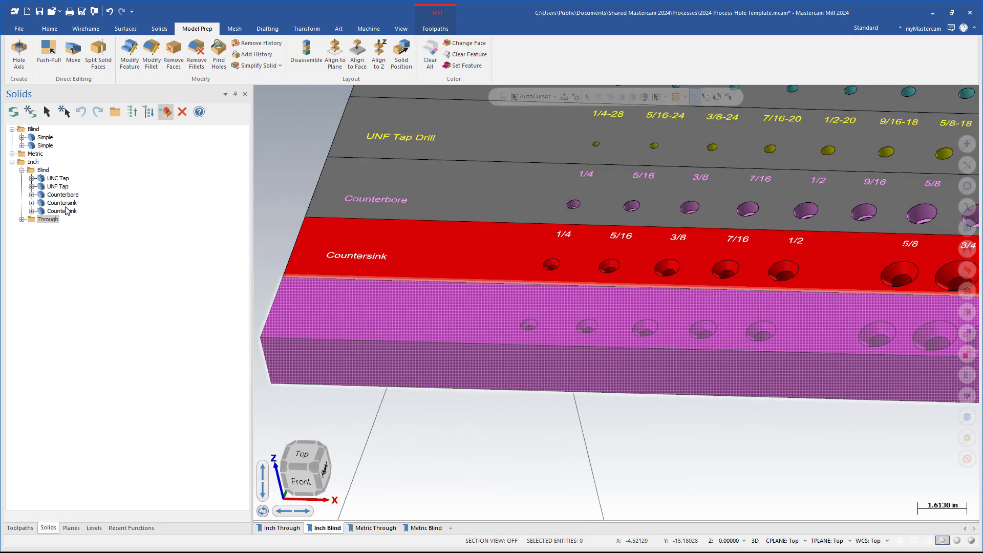
left_click(32, 203)
right_click(60, 206)
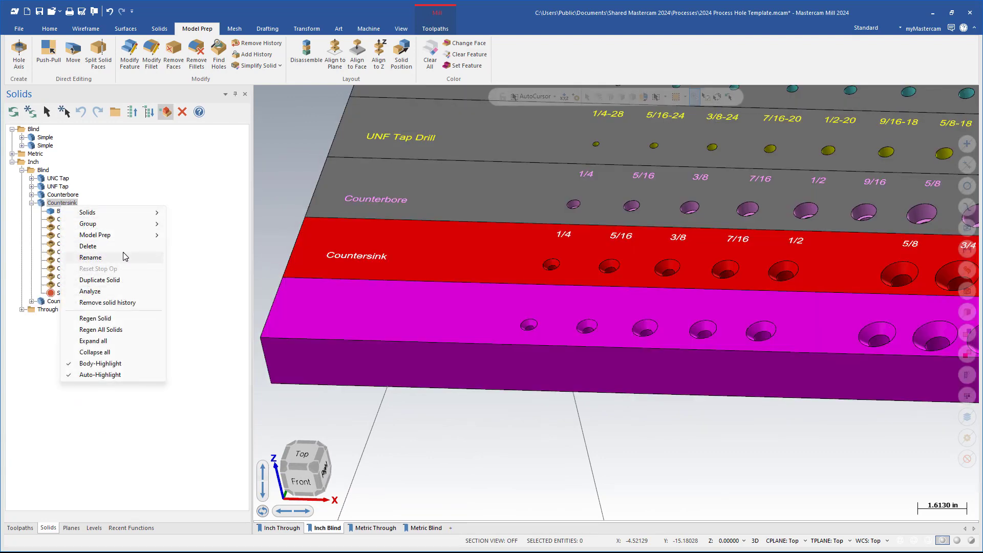
left_click(90, 257)
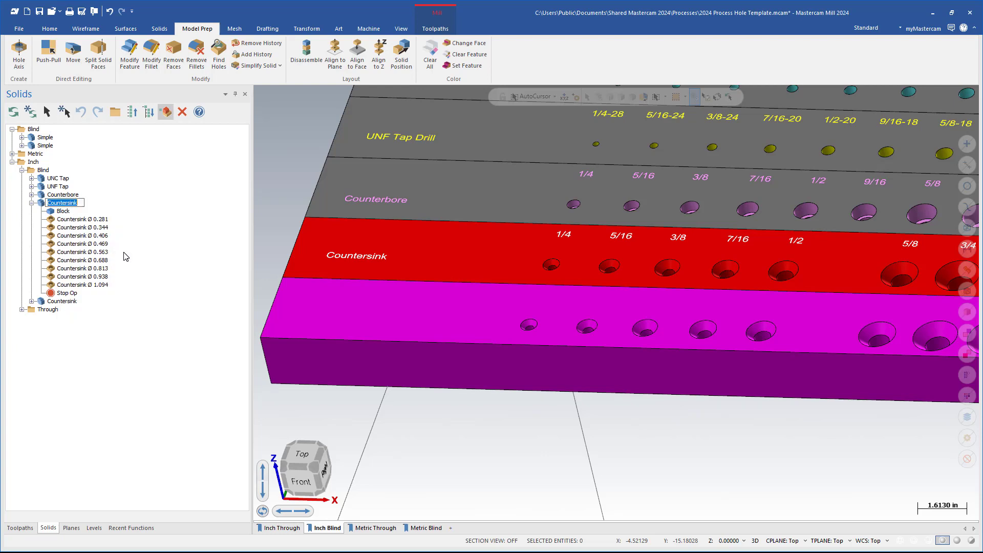
type("Tap with cham blind")
key("Return")
- Edit the Countersink Ø 0.281 operation and apply the 8-32 UNC preset with 0.136 diameter from Tap Drills - UNC
left_click(81, 220)
double_click(81, 220)
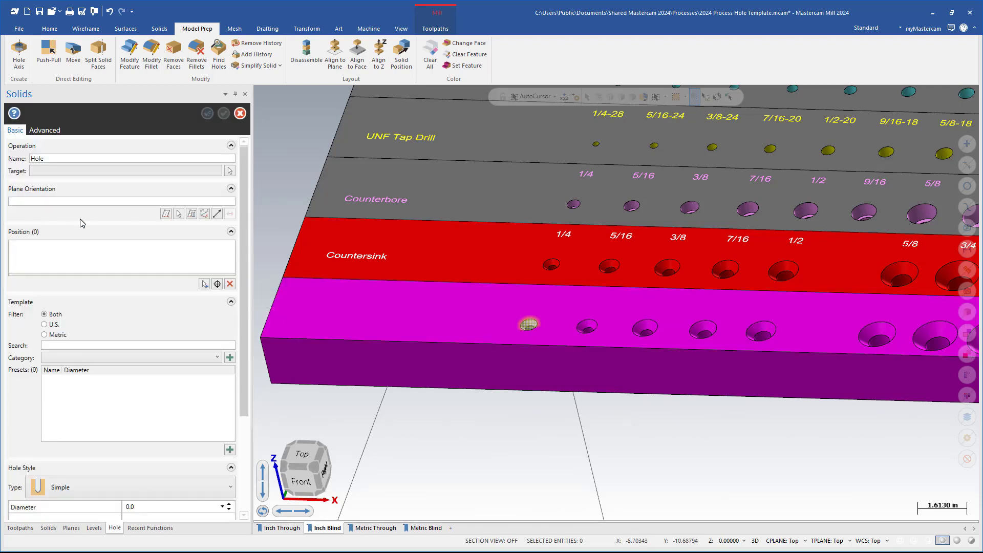
left_click(177, 358)
left_click(67, 419)
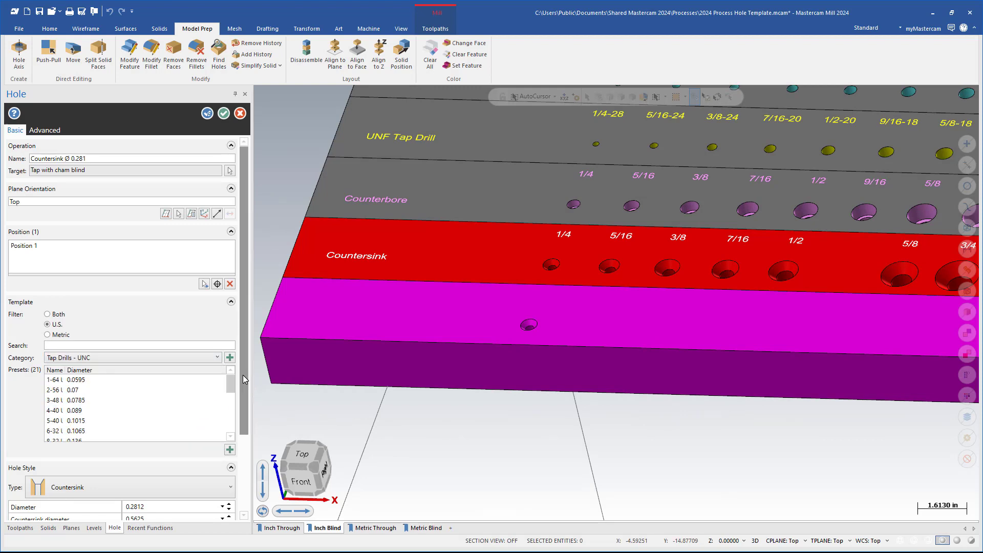
scroll(153, 410, "down", 1)
left_click(154, 426)
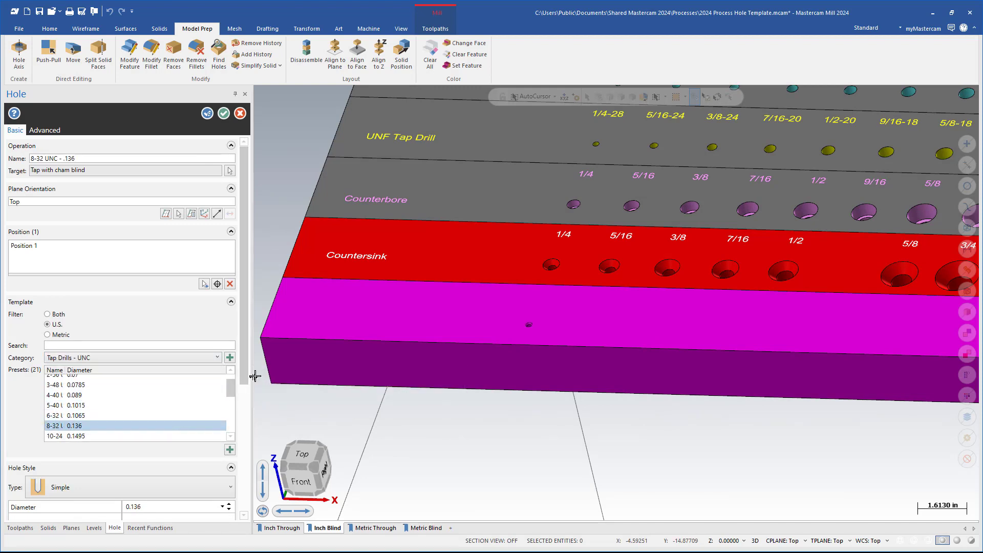
- Review the hole's depth and top-edge chamfer settings, then accept the operation and inspect the hole up close
left_click_drag(241, 363, 243, 411)
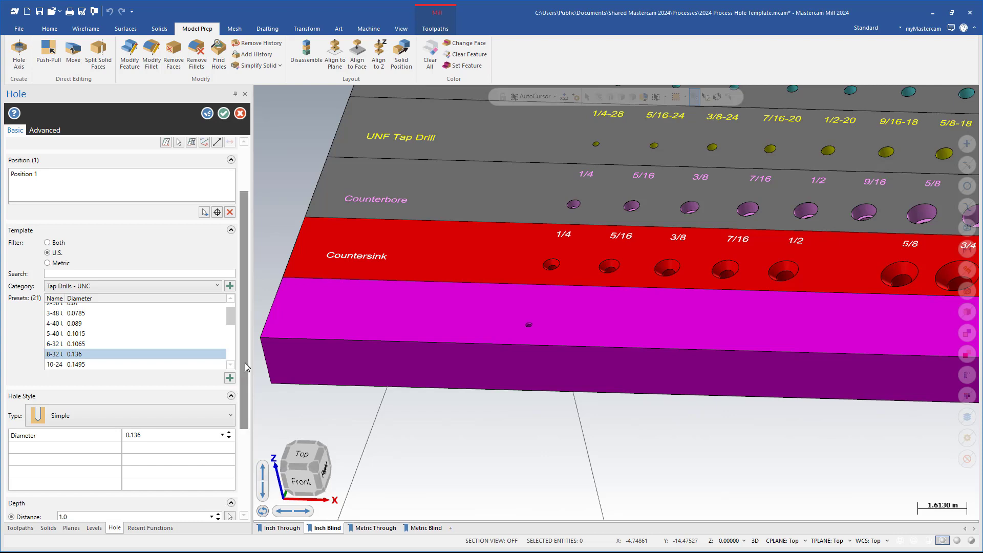
scroll(146, 433, "down", 4)
left_click(93, 409)
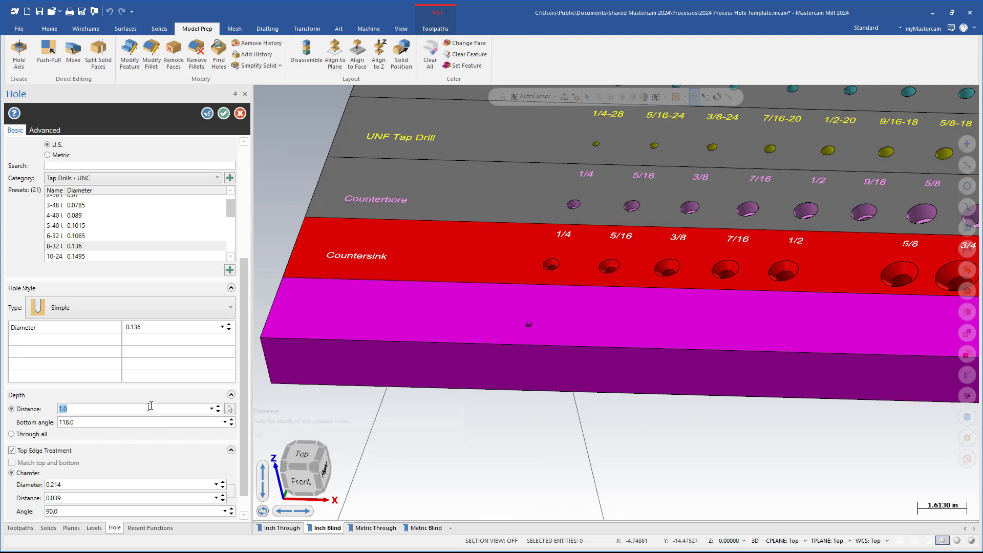
scroll(241, 375, "up", 1)
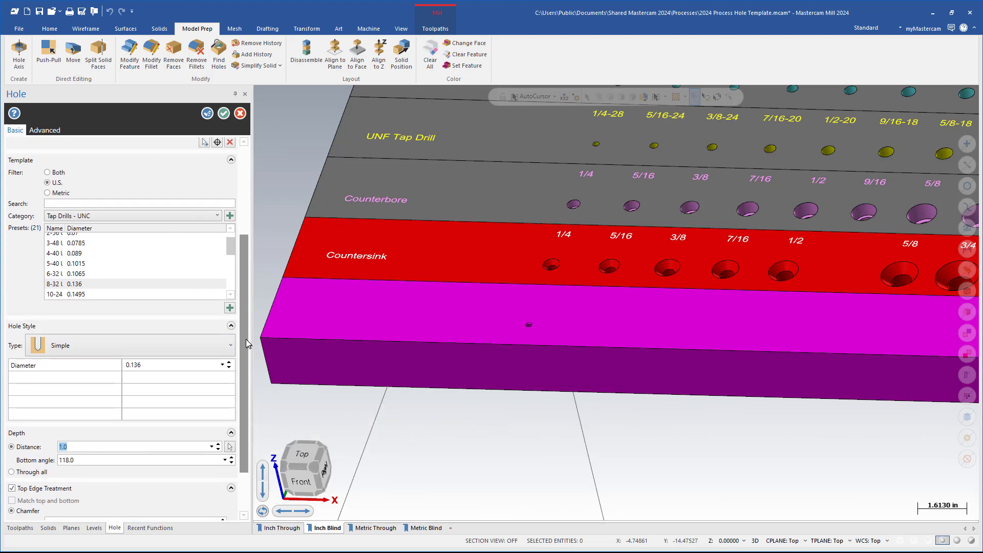
scroll(246, 339, "down", 2)
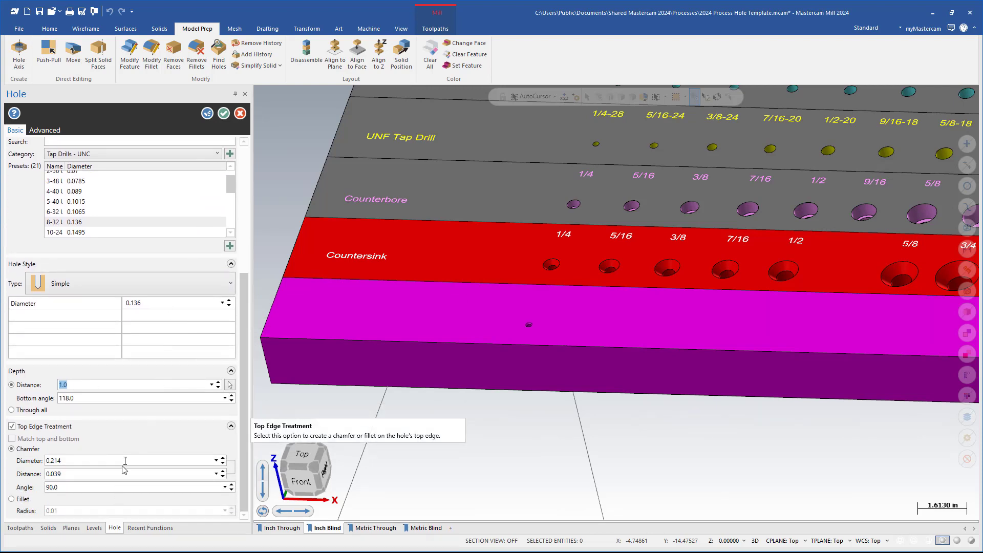
scroll(153, 307, "up", 3)
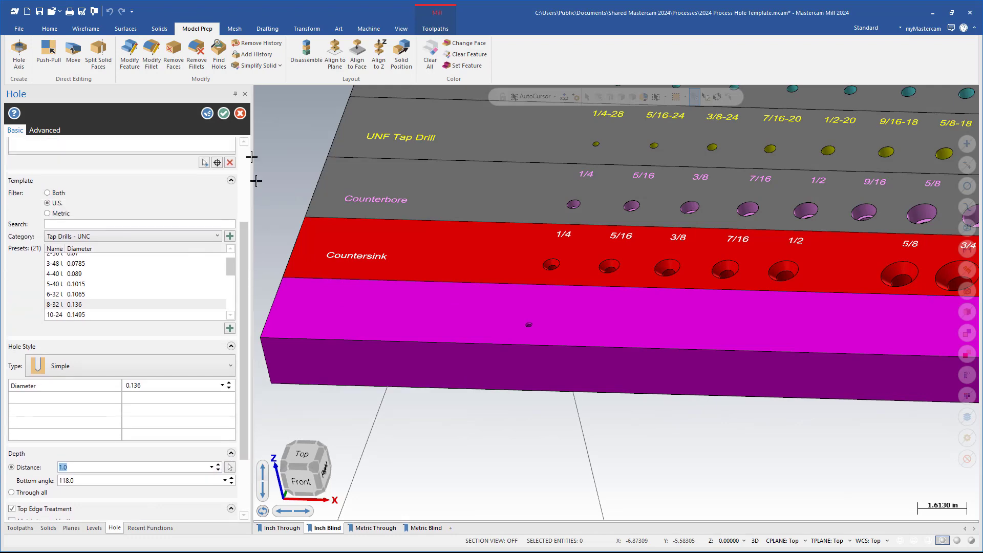
left_click(224, 113)
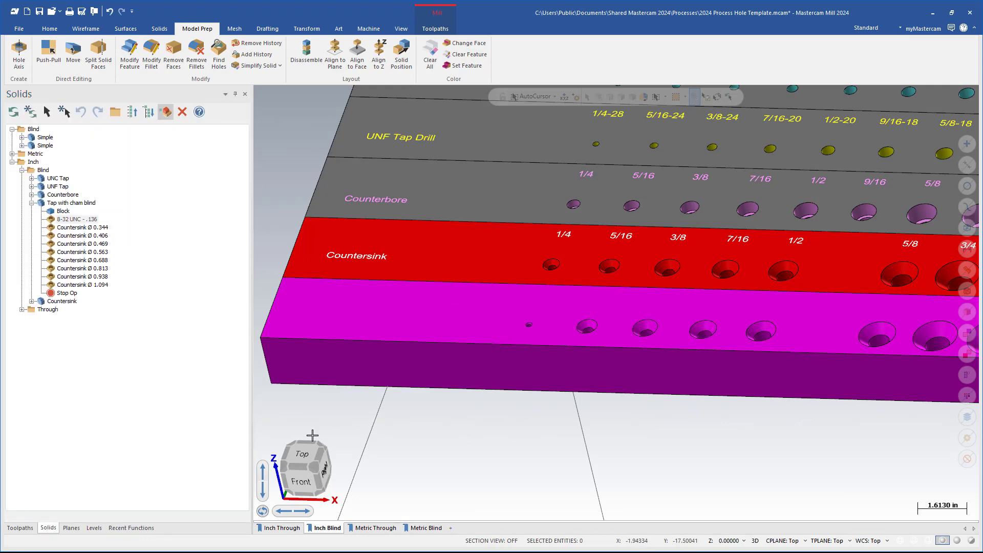
scroll(313, 435, "up", 8)
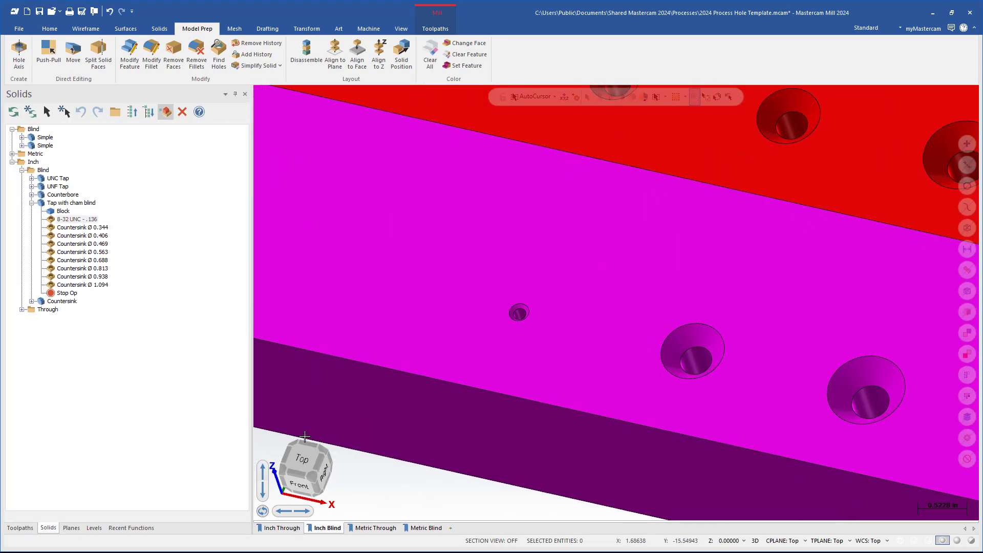
- Add a new toolpath group under Machine Group-1 and name it "8-32 Blind W/Cham"
left_click(20, 528)
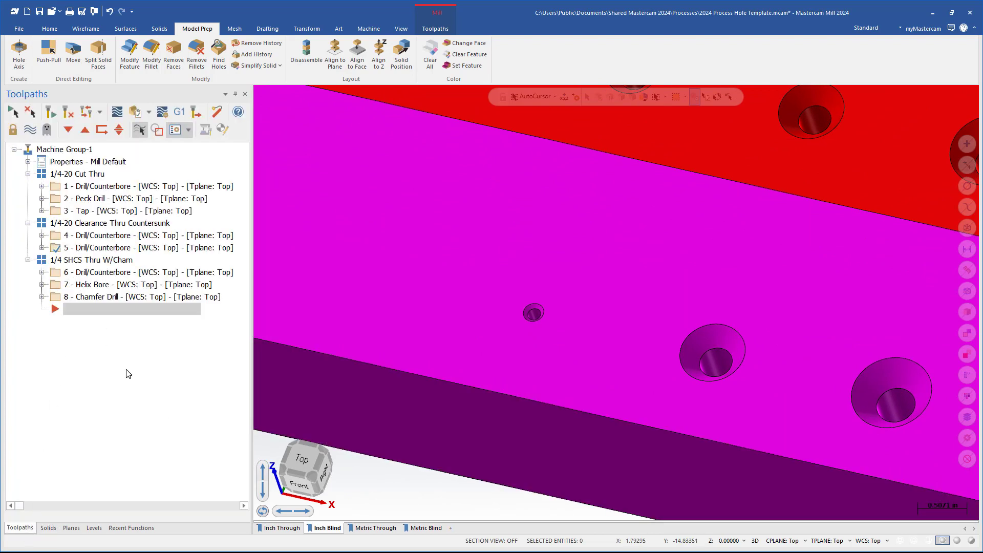
right_click(85, 149)
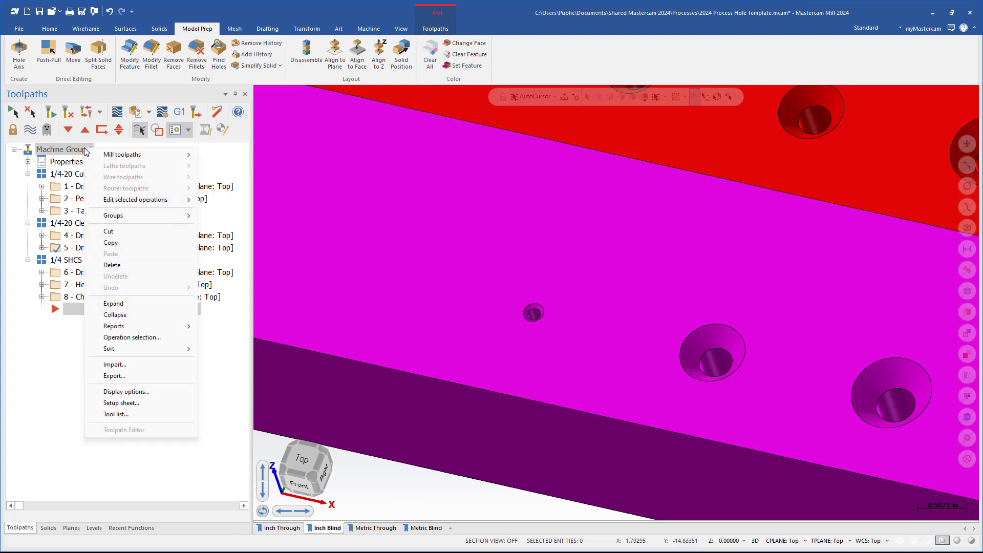
mouse_move(153, 224)
left_click(225, 227)
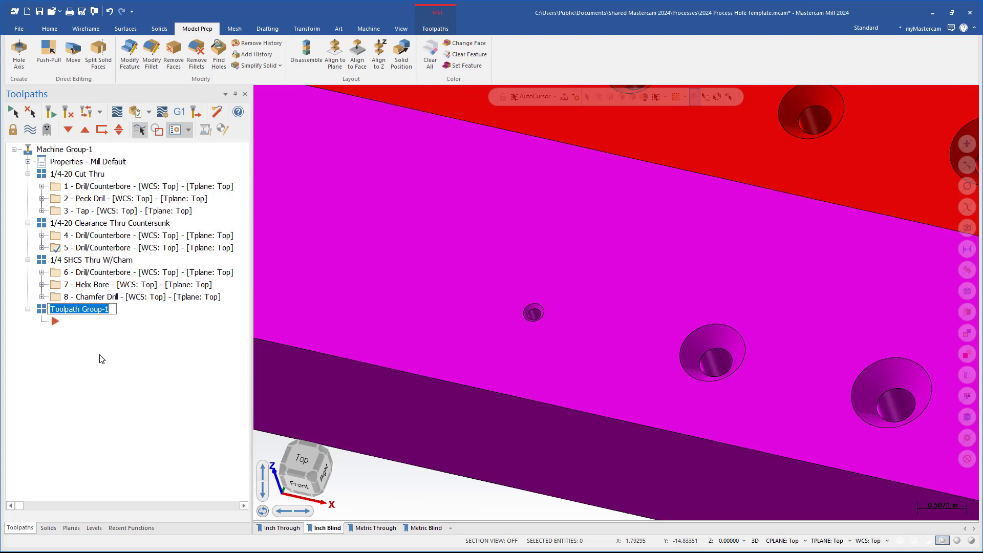
type("8-32")
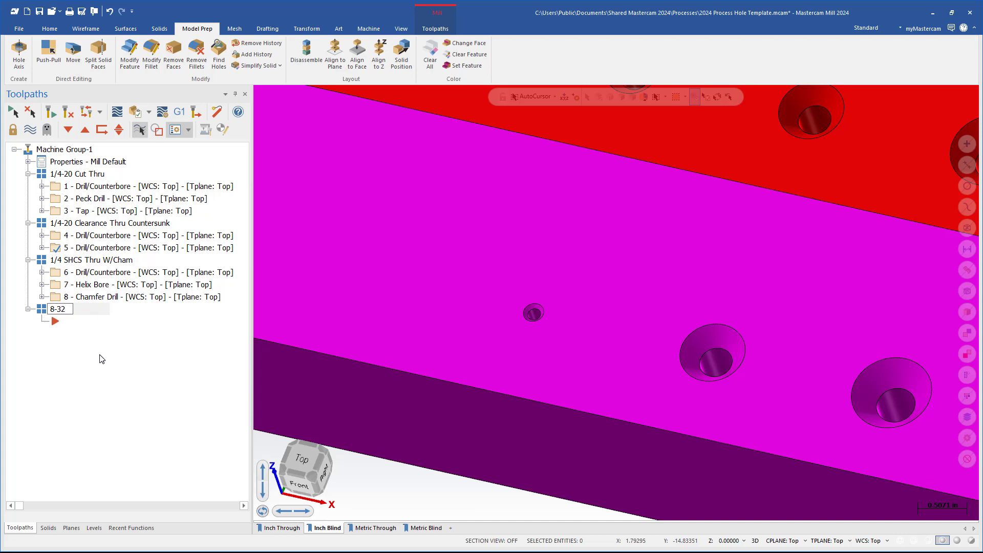
type(" Thru")
key("BackSpace")
key("BackSpace")
key("BackSpace")
key("BackSpace")
key("Return")
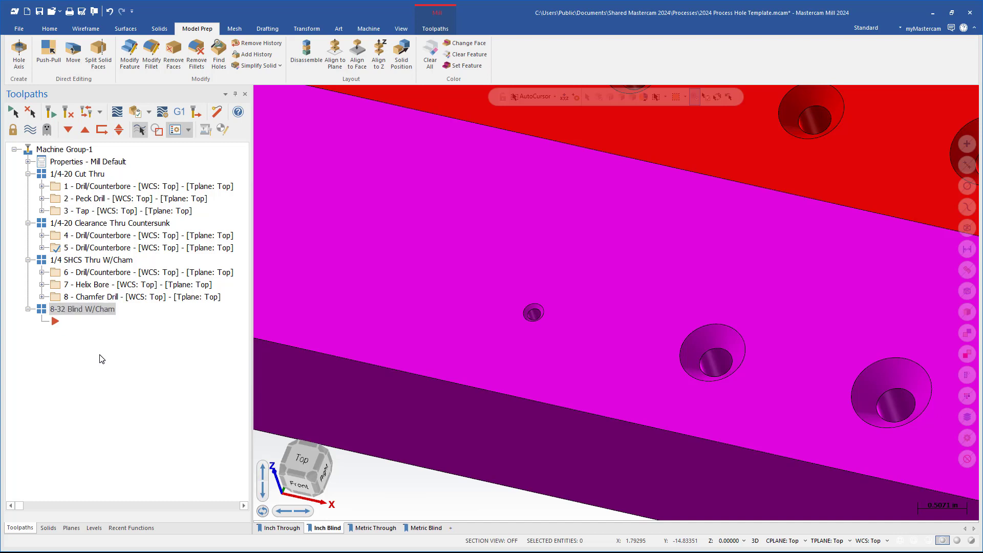
- Create a drill toolpath on the 8-32 UNC chamfered solid hole and assign tool 11, the .75 spot drill
left_click(449, 30)
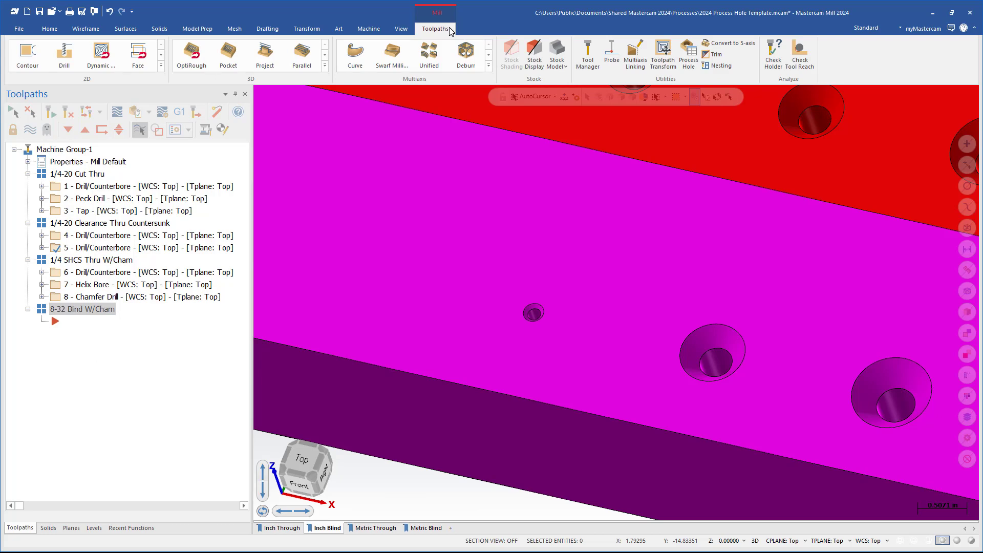
left_click(64, 55)
scroll(449, 380, "up", 3)
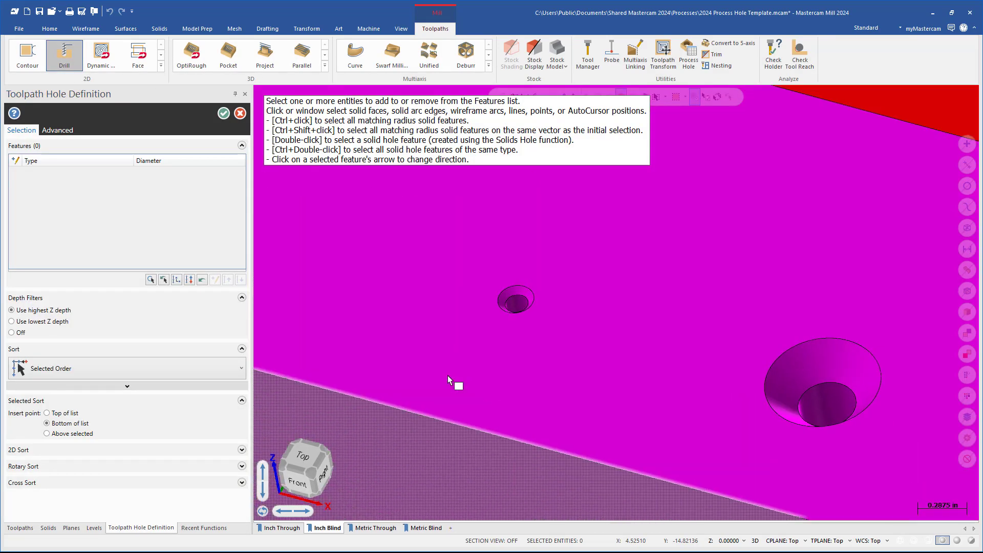
double_click(514, 322)
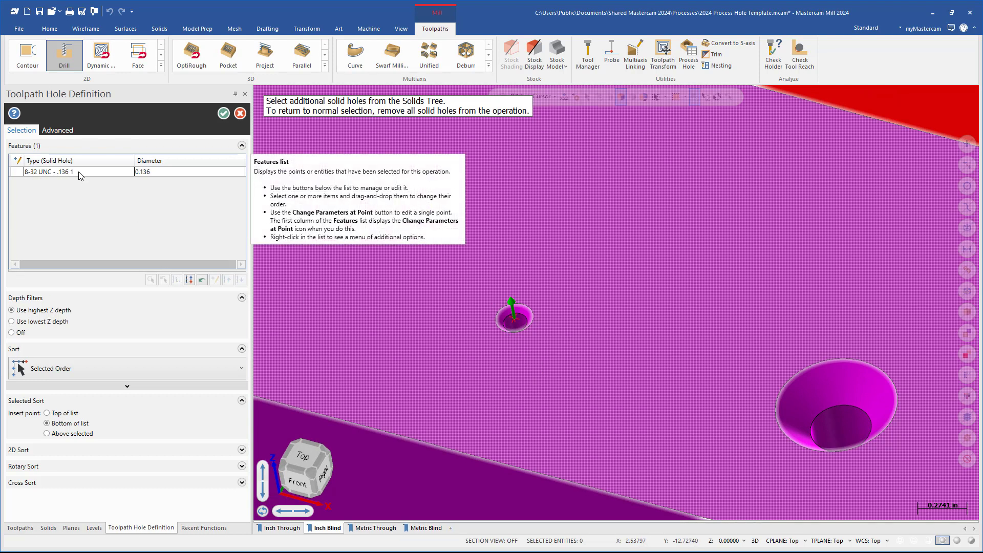
left_click(223, 113)
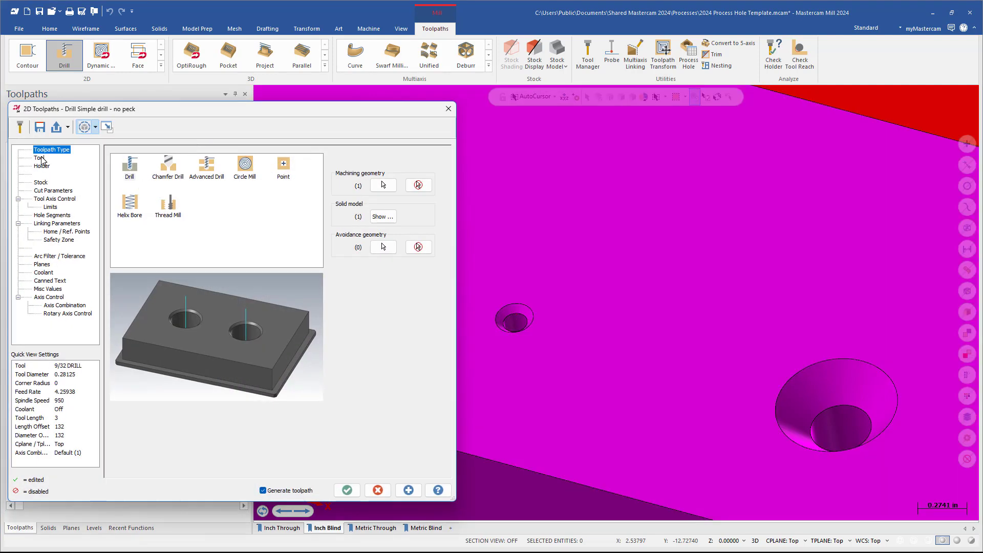
left_click(40, 158)
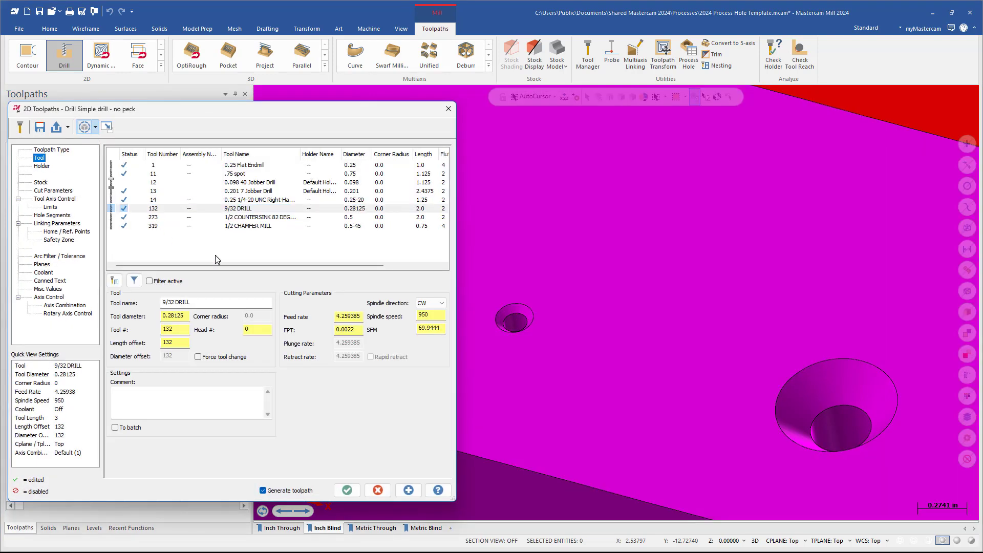
left_click(210, 174)
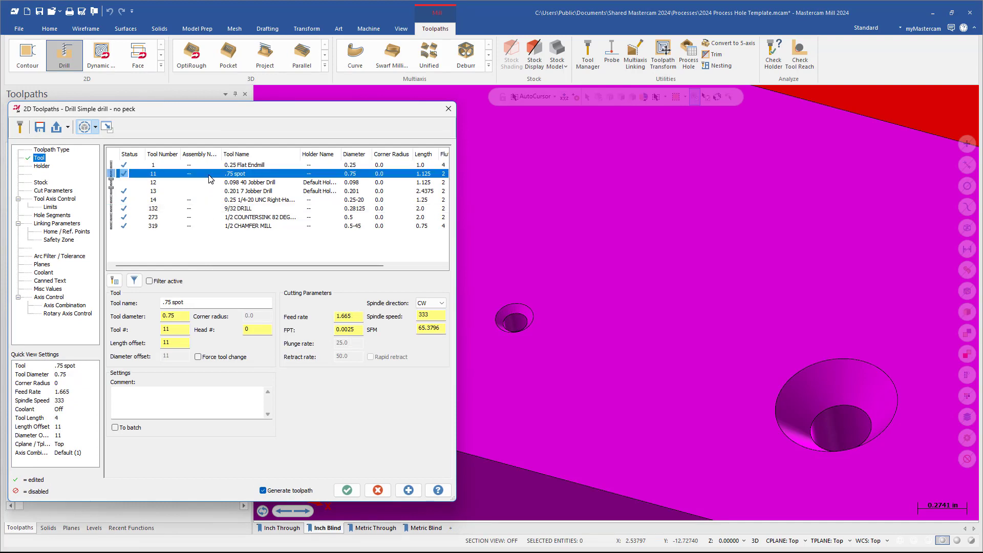
- Calculate the spot drill depth from the top of the hole for a 0.1 finish diameter, overwrite the depth, and generate the toolpath
left_click(58, 200)
left_click(63, 191)
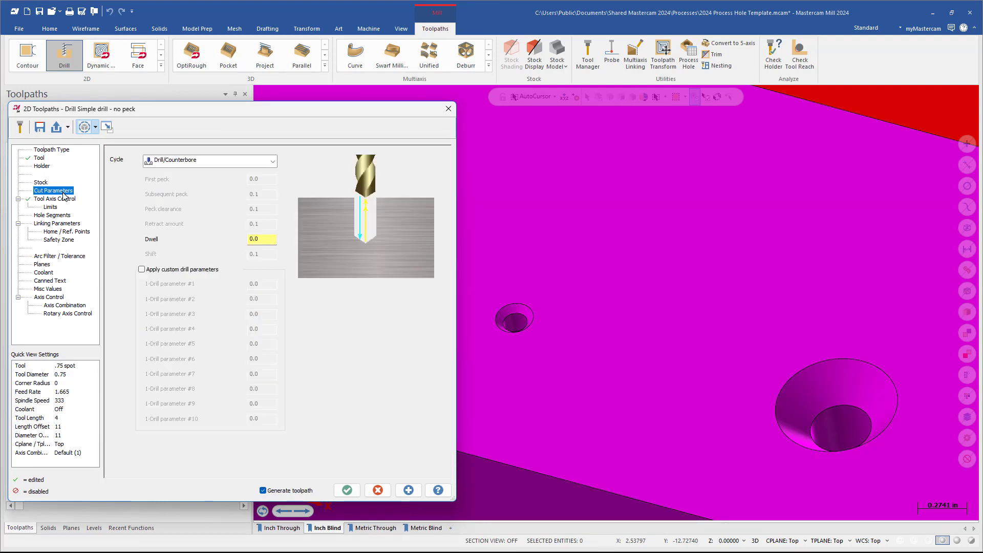
left_click(70, 225)
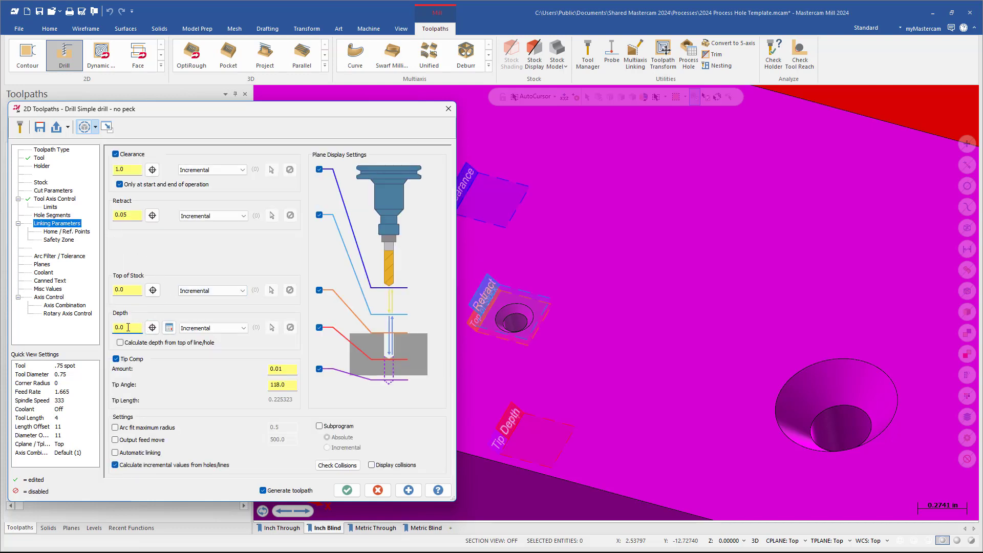
left_click(169, 328)
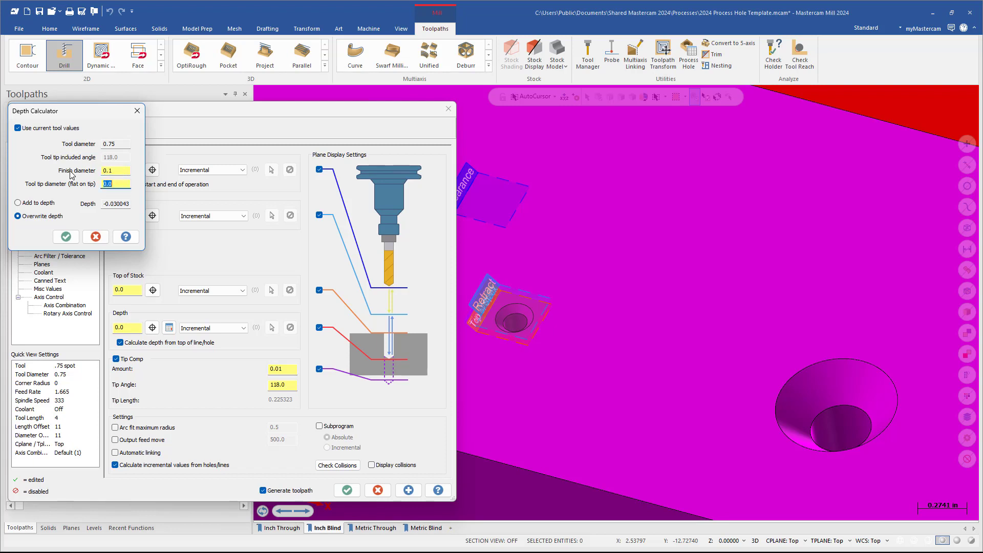
left_click(65, 236)
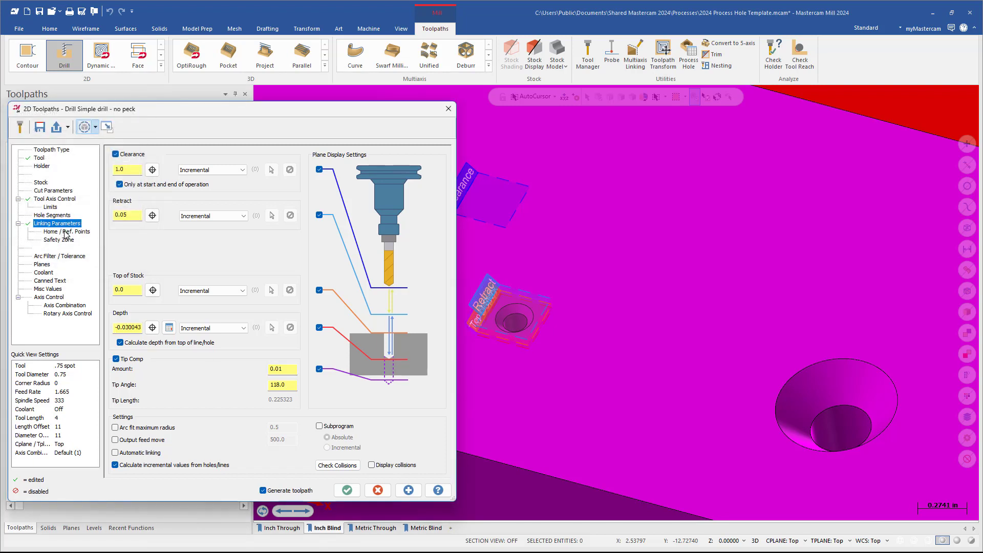
left_click(339, 490)
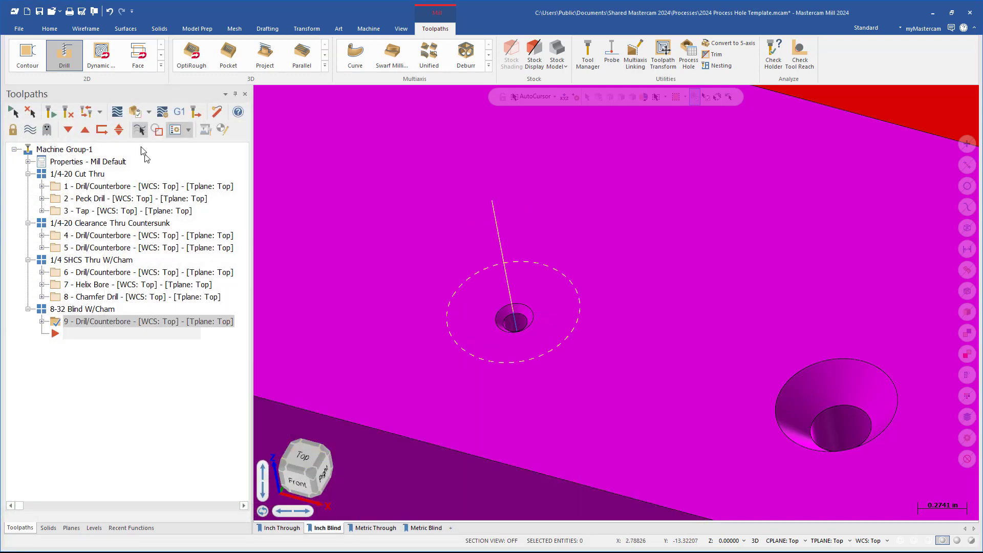
- Backplot the spot drill operation and examine its hole segments, tool axis control and linking parameters
left_click(118, 116)
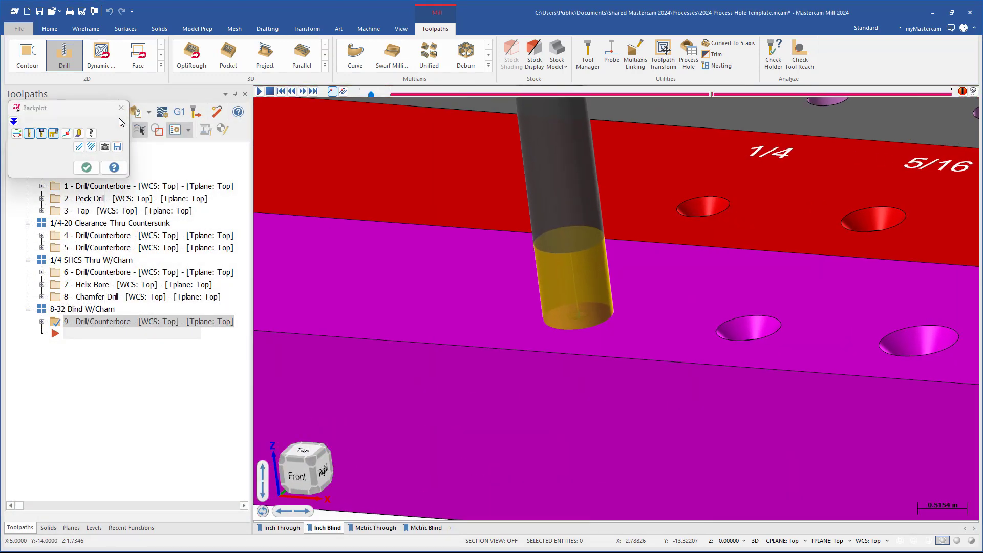
left_click(121, 107)
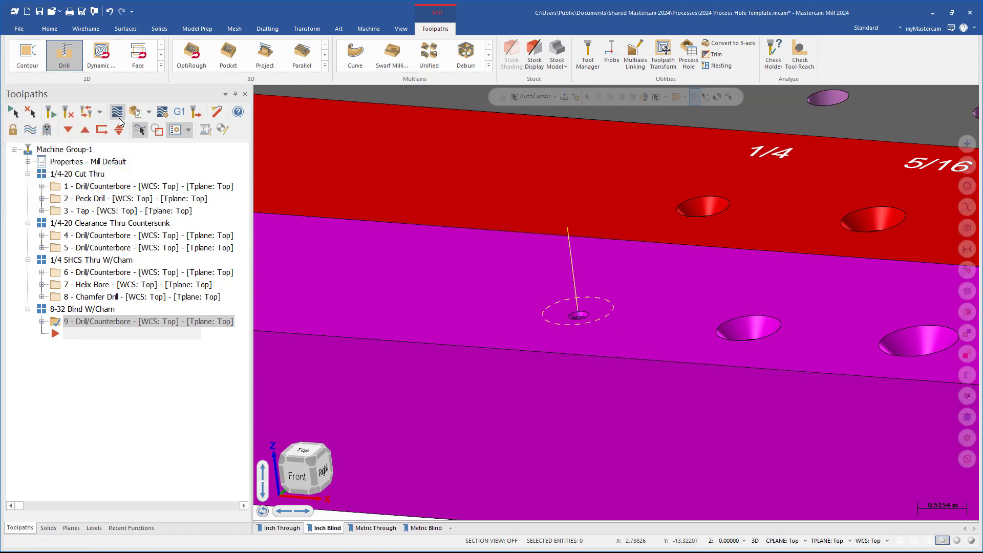
left_click(41, 322)
left_click(80, 333)
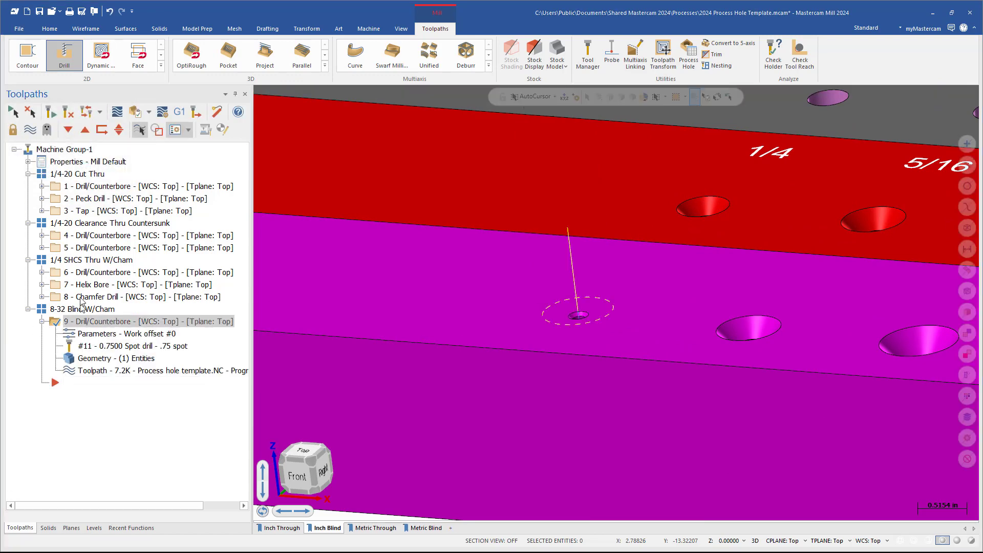
left_click(53, 215)
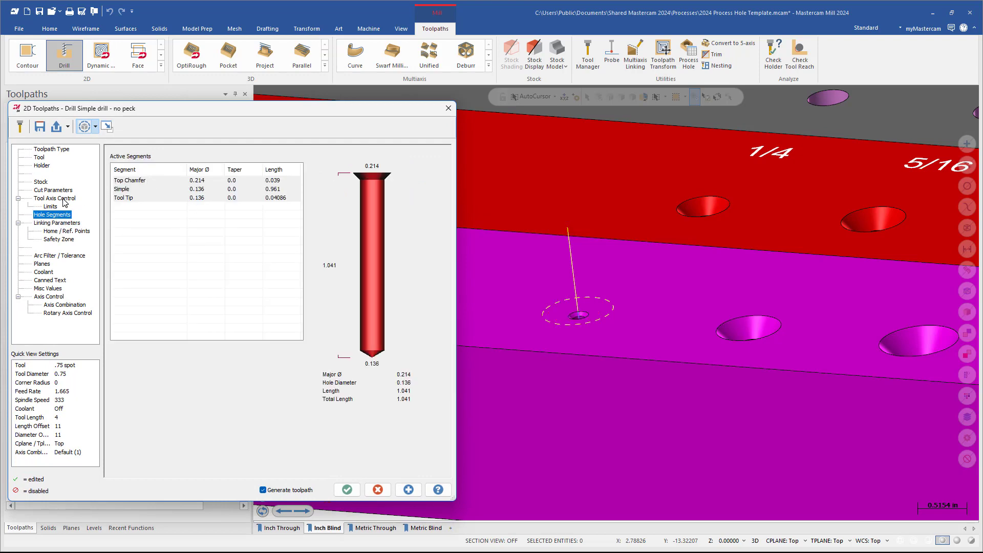
left_click(65, 199)
left_click(71, 223)
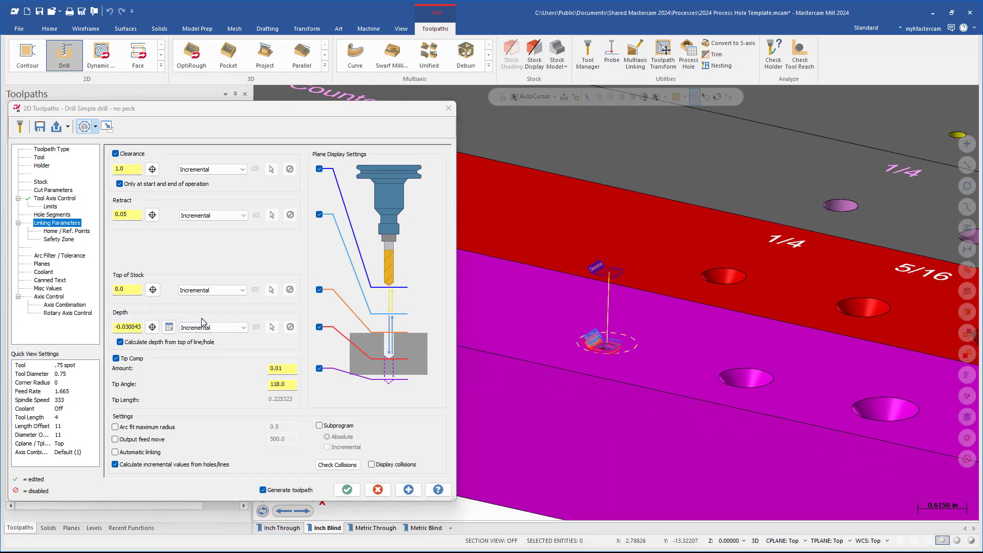
left_click(346, 490)
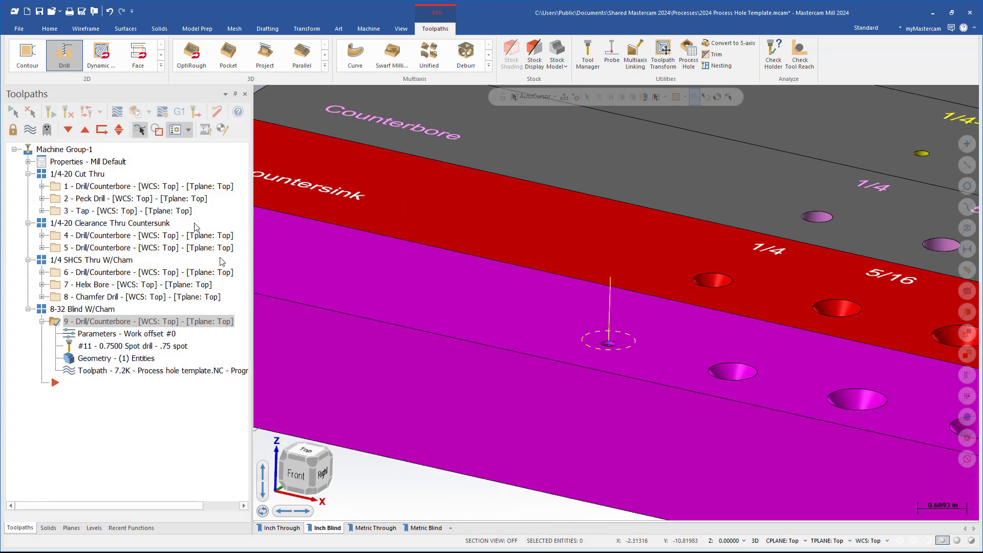
left_click(117, 112)
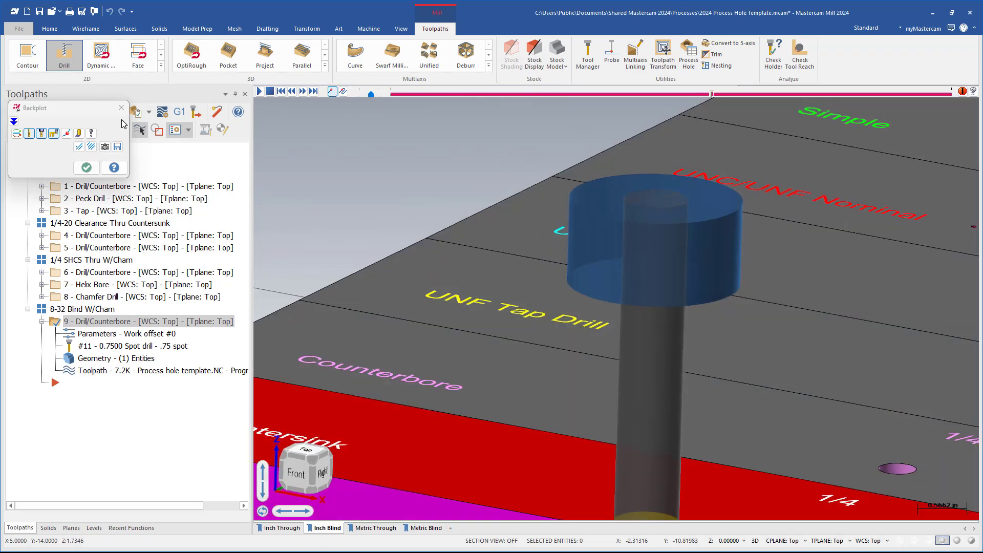
key("Escape")
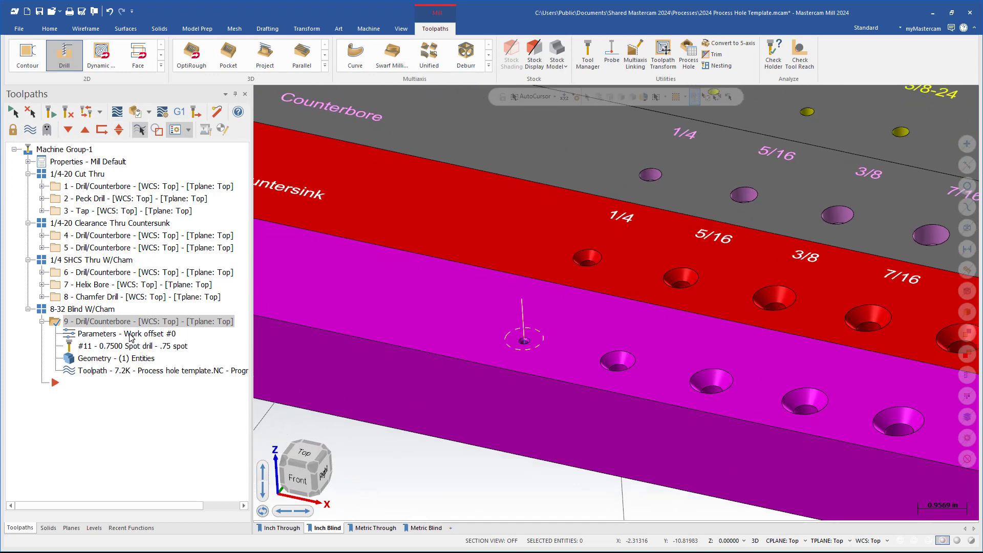
- Turn off tip compensation in the spot drill operation's linking parameters, accept the change, and backplot the toolpath
left_click(132, 334)
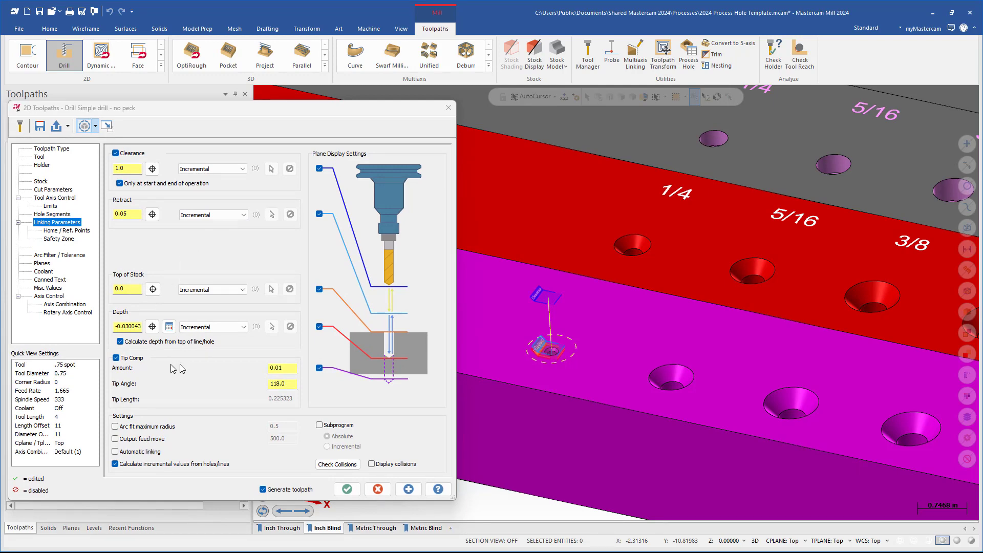
left_click(132, 358)
left_click(353, 491)
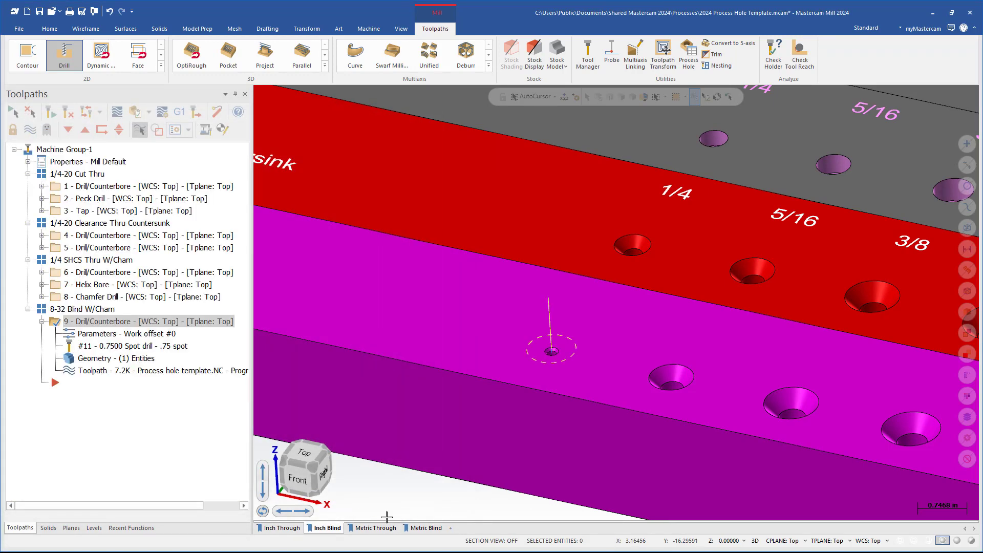
left_click(116, 112)
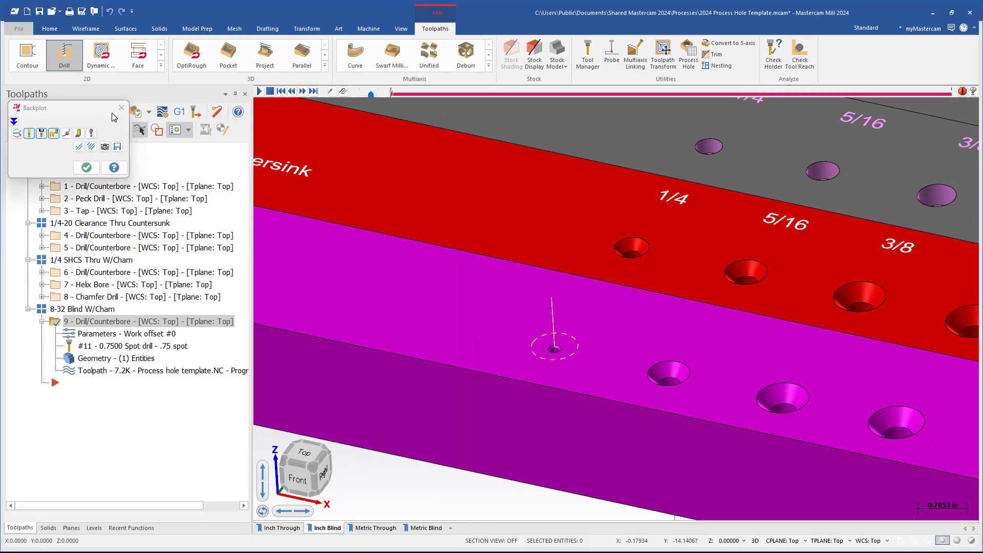
key("b")
key("b")
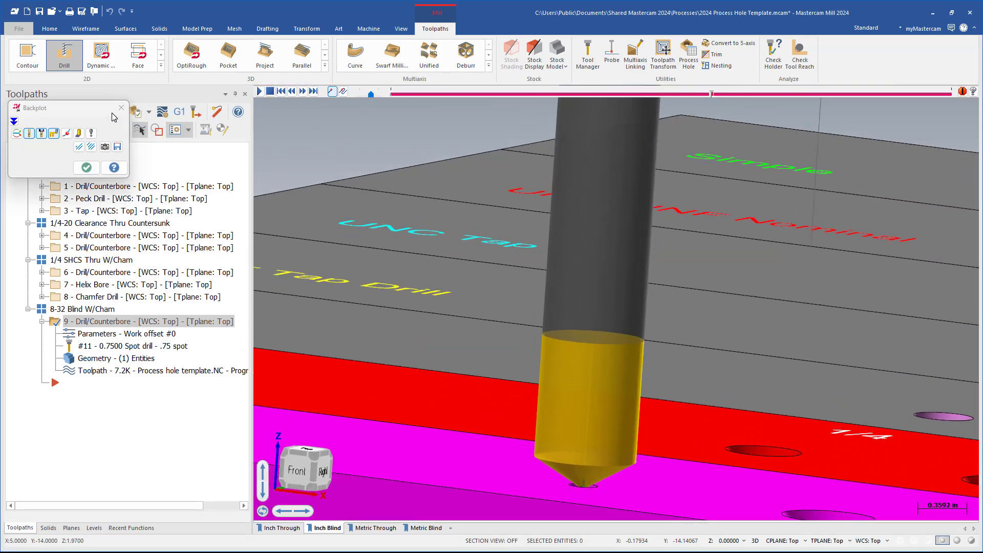
key("Escape")
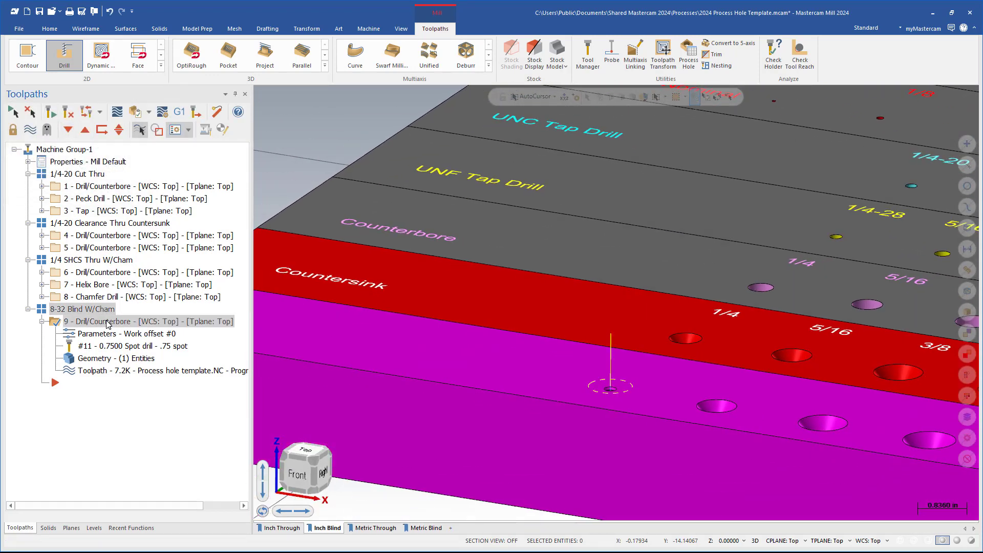
- Duplicate the spot drill operation within its group and assign the 0.136 NO. 29 DRILL from the Mill_Inch library, adding drills to the tool filter
key("ctrl+v")
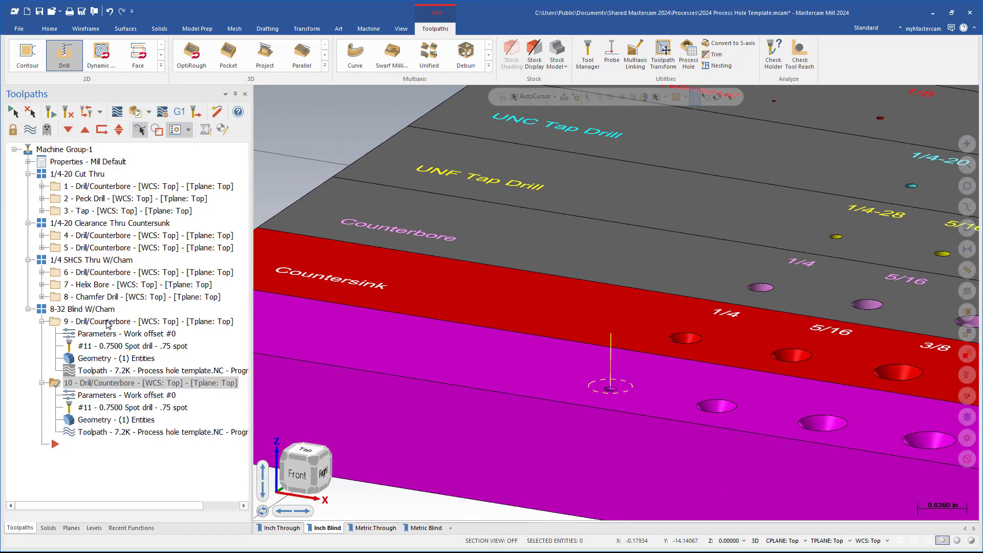
left_click(102, 397)
left_click(39, 157)
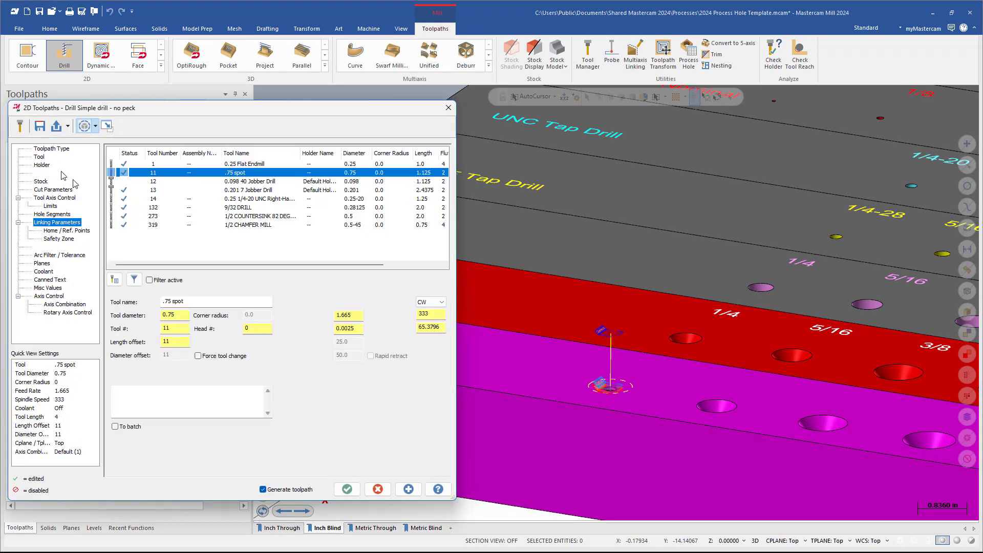
right_click(156, 242)
left_click(173, 249)
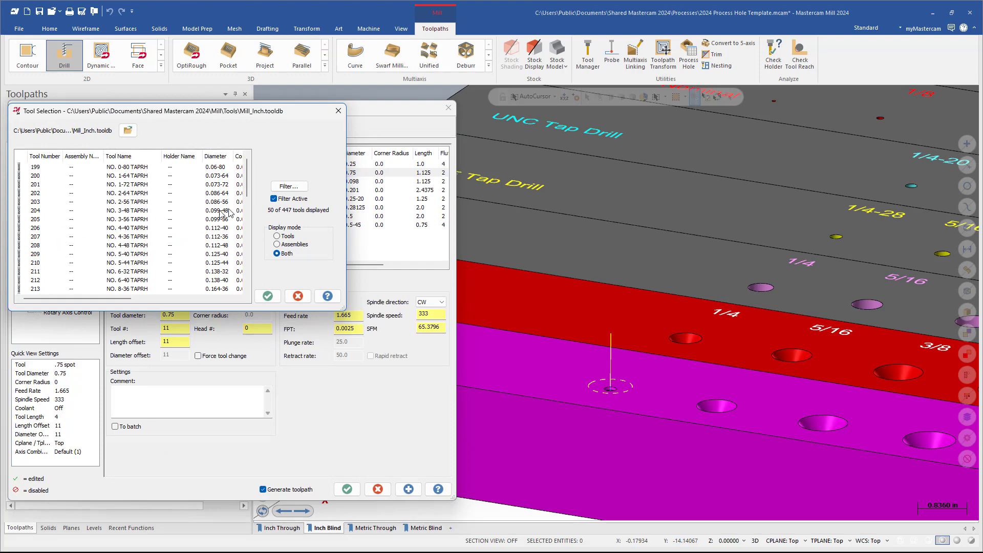
left_click(287, 186)
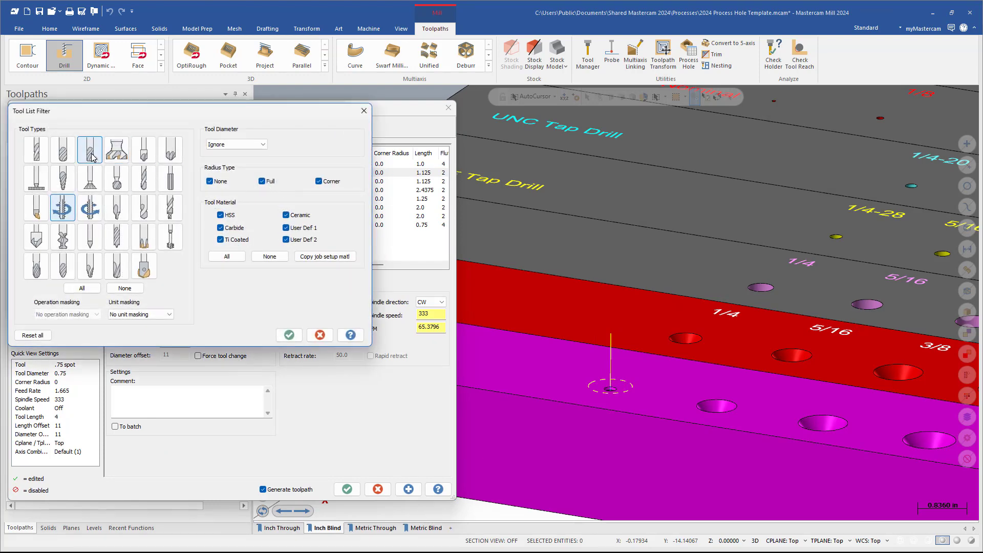
left_click(289, 335)
scroll(234, 186, "down", 16)
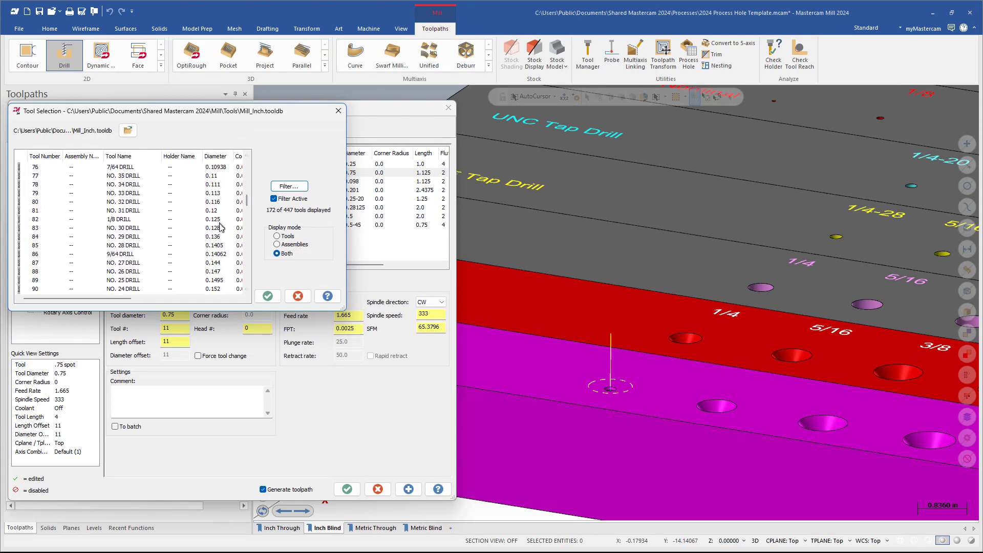
left_click(220, 237)
left_click(267, 296)
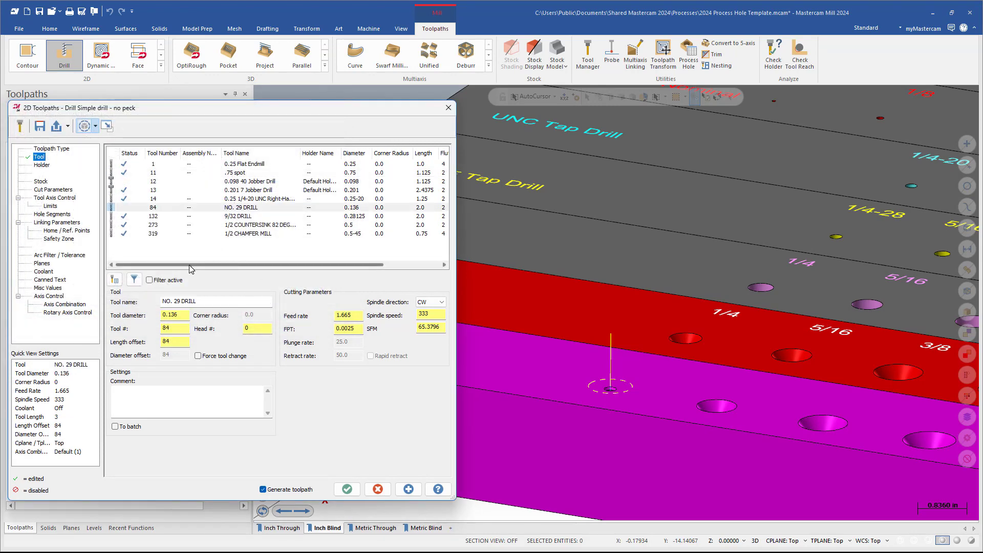
- Set the drill operation's incremental depth to 0.0, turn off calculating depth from the top of the hole, and accept the parameters
left_click(58, 190)
left_click(66, 199)
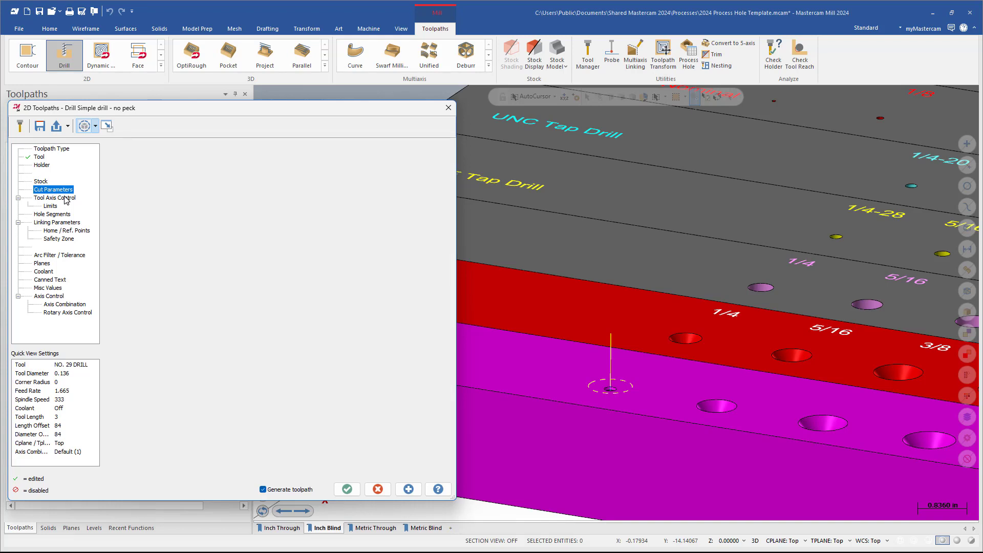
left_click(77, 223)
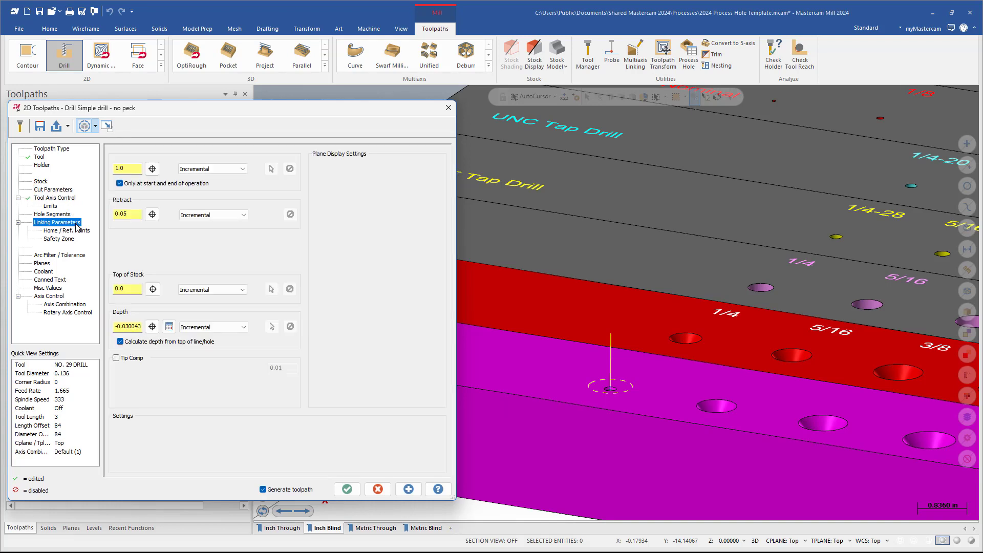
double_click(134, 326)
key("BackSpace")
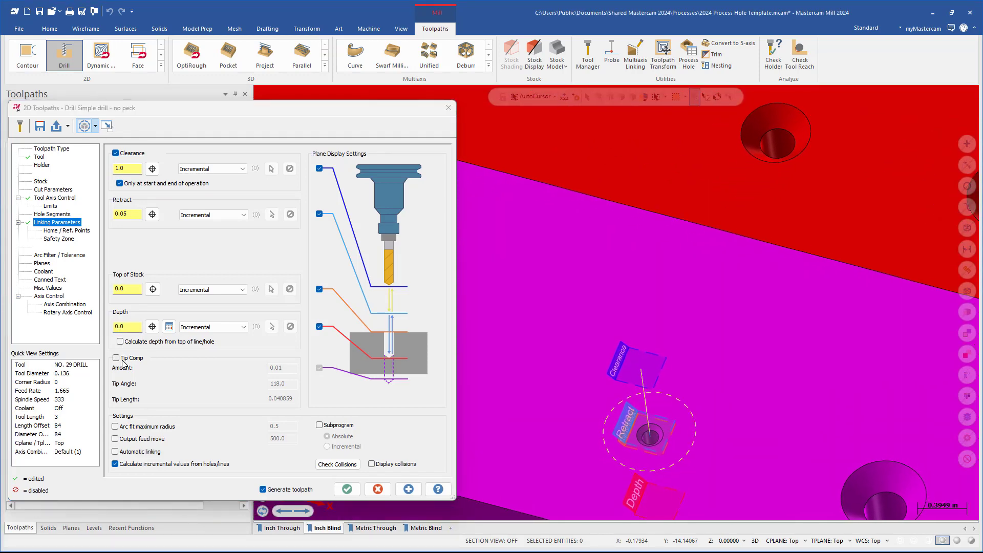
left_click(349, 488)
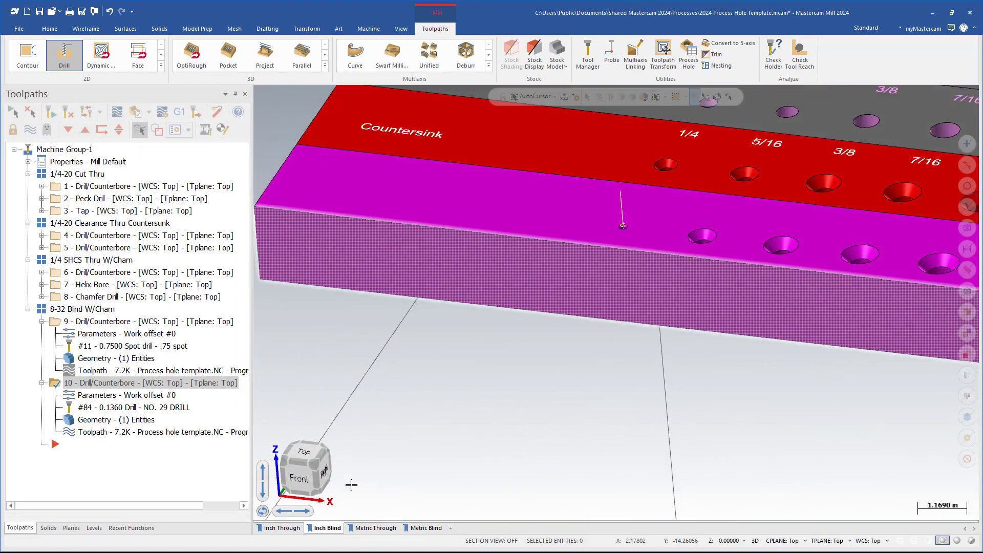
- Duplicate the NO. 29 drill operation in its group and assign the NO. 8-32 TAPRH from the Mill_Inch library, adding right-hand taps to the tool filter
left_click(42, 322)
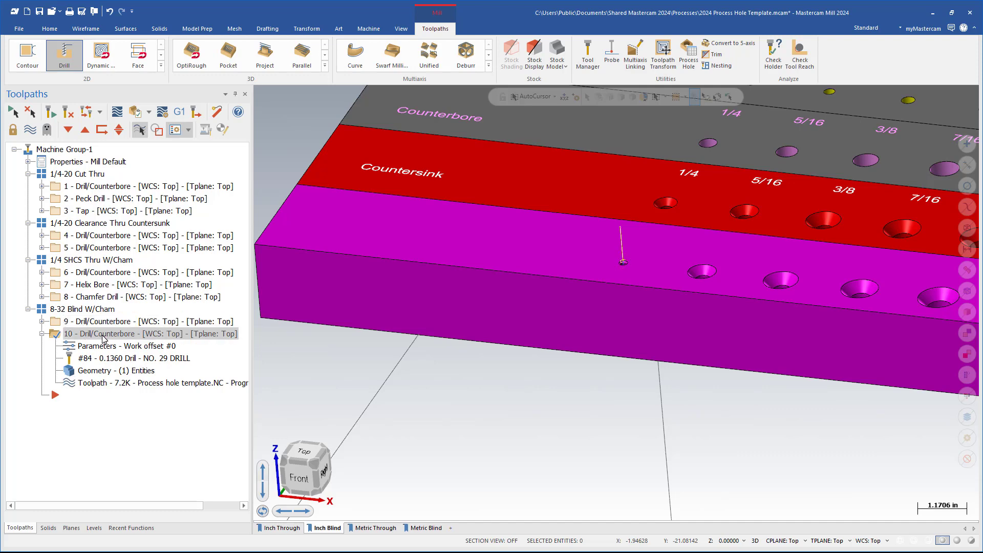
key("ctrl+v")
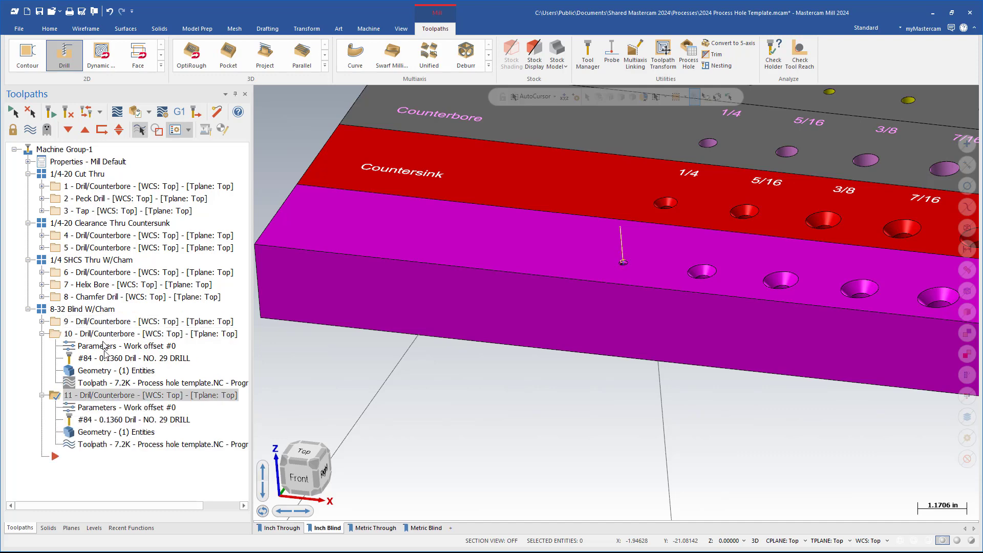
left_click(113, 408)
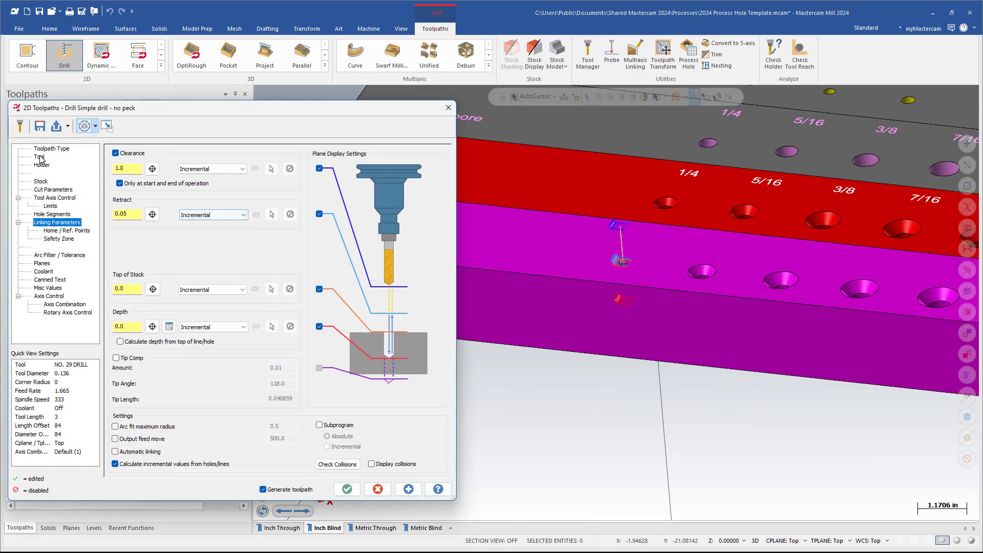
right_click(176, 248)
left_click(225, 251)
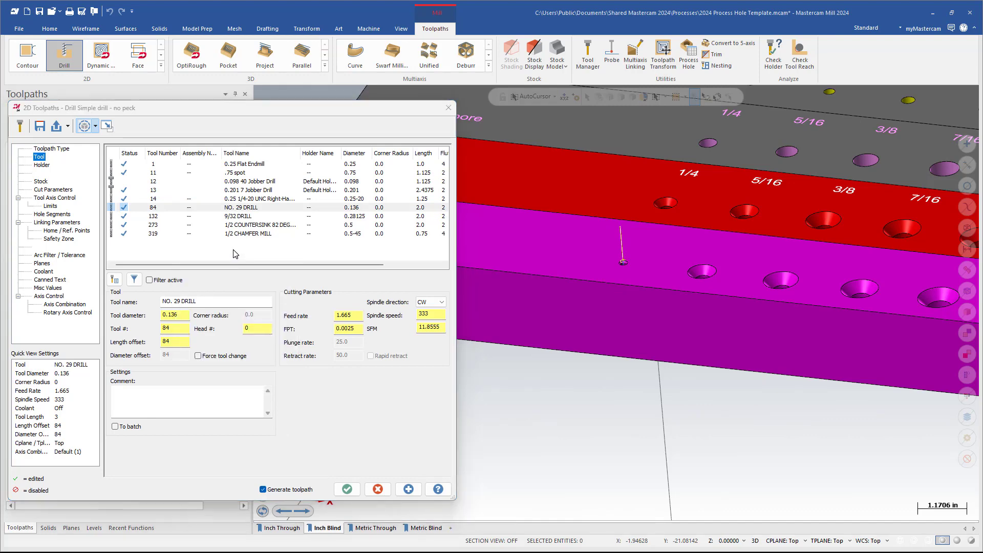
left_click(314, 185)
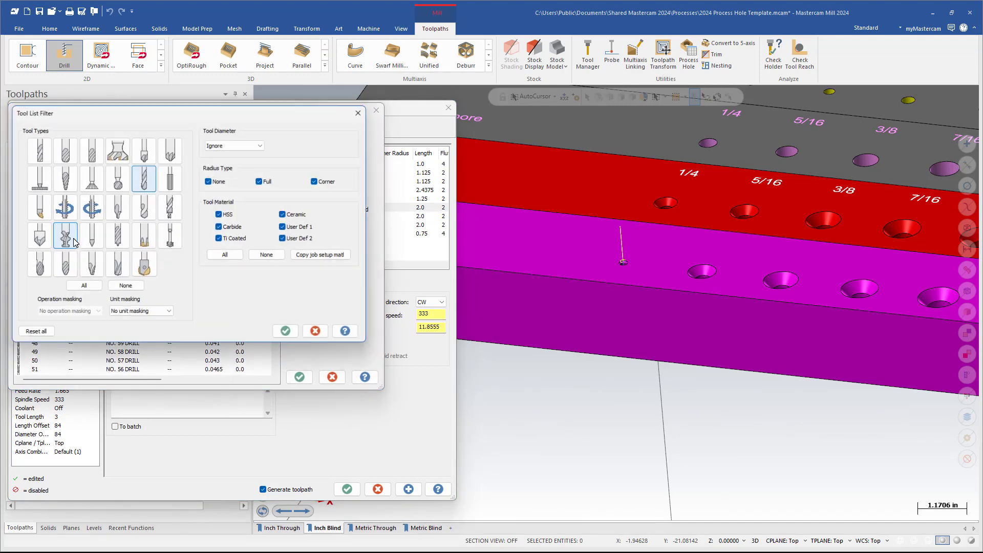
double_click(62, 213)
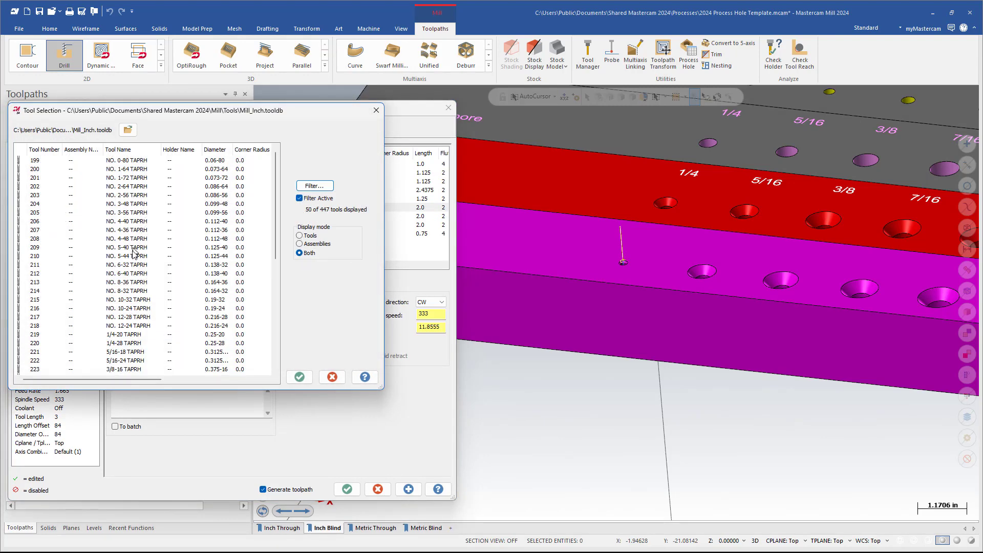
left_click(135, 290)
left_click(299, 377)
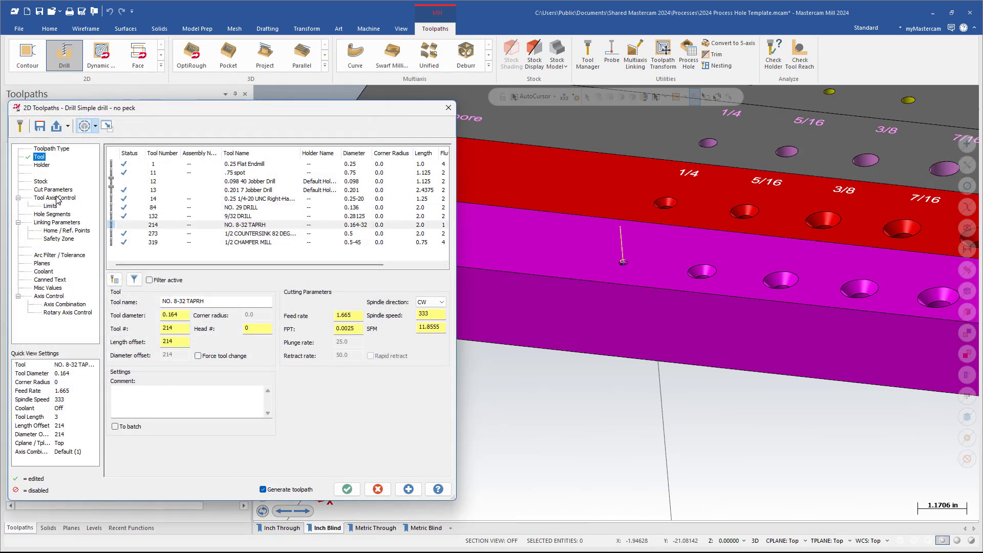
- Change the duplicated operation's cycle to Tap, check its linking depth, and accept the parameters
left_click(53, 190)
left_click(203, 159)
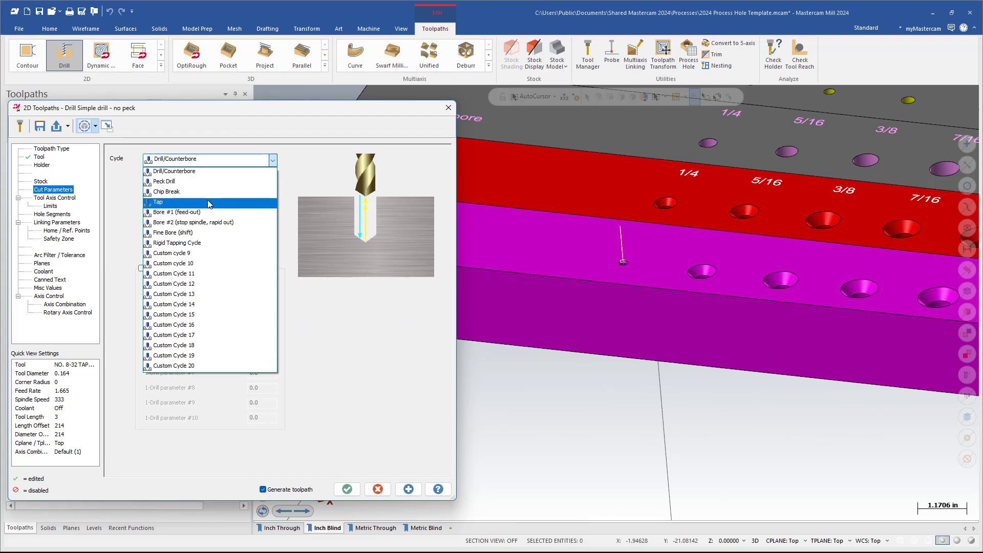
left_click(208, 205)
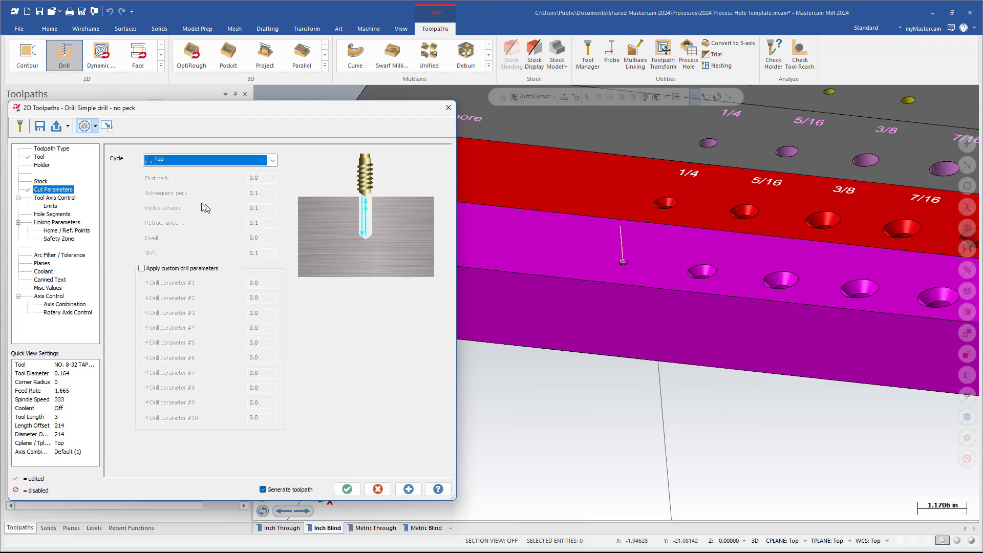
left_click(57, 223)
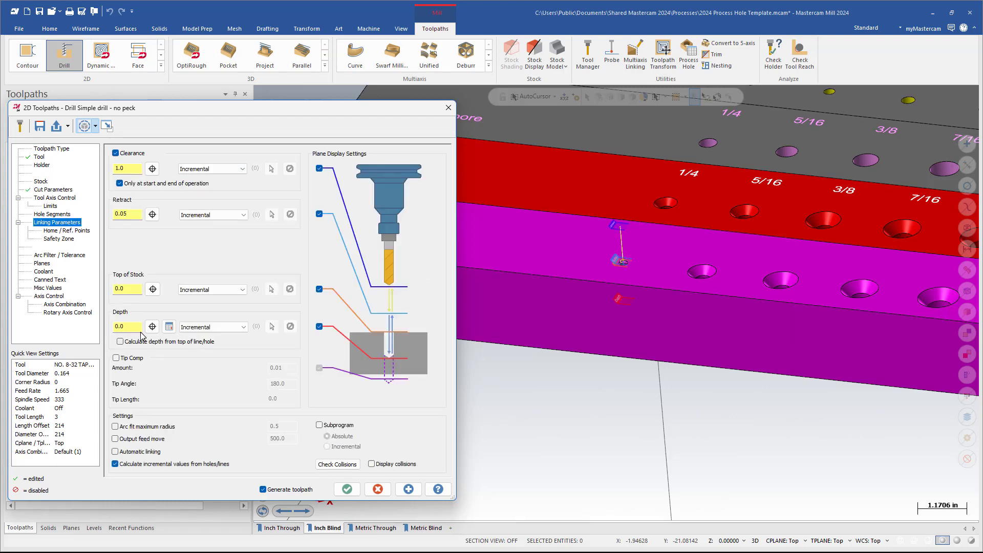
left_click_drag(140, 331, 108, 332)
left_click(347, 489)
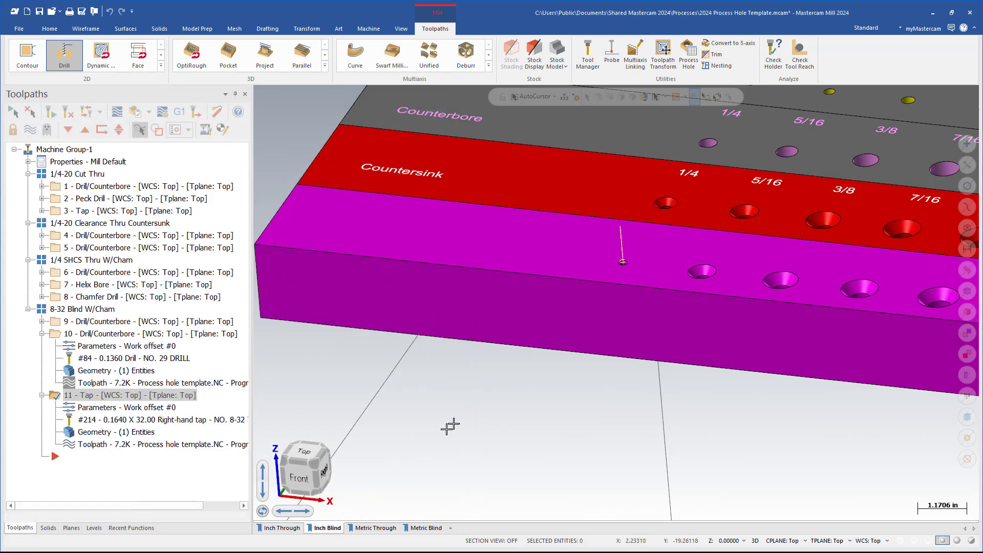
- Save the 2024 Process Hole Template and open the recent Process hole part file
scroll(405, 397, "down", 1)
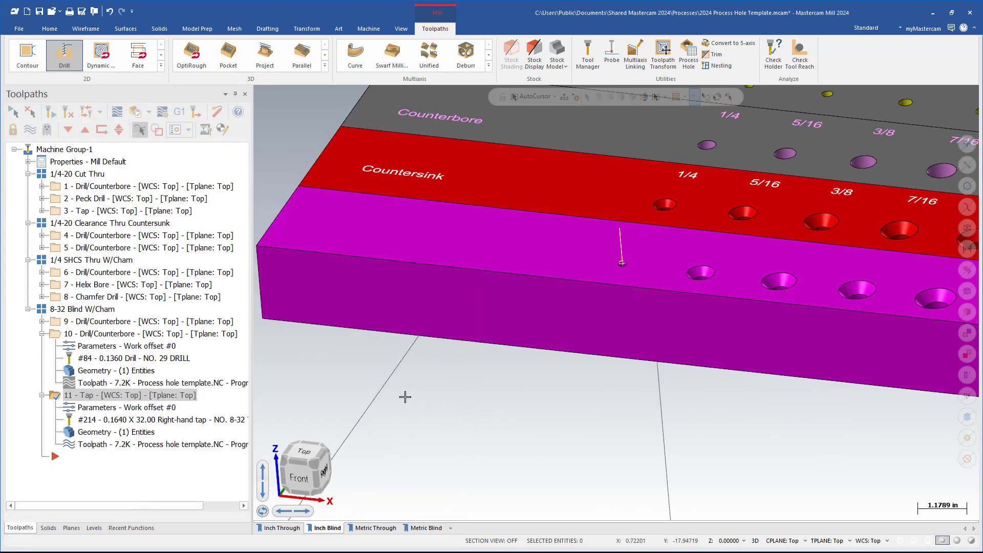
scroll(405, 397, "down", 5)
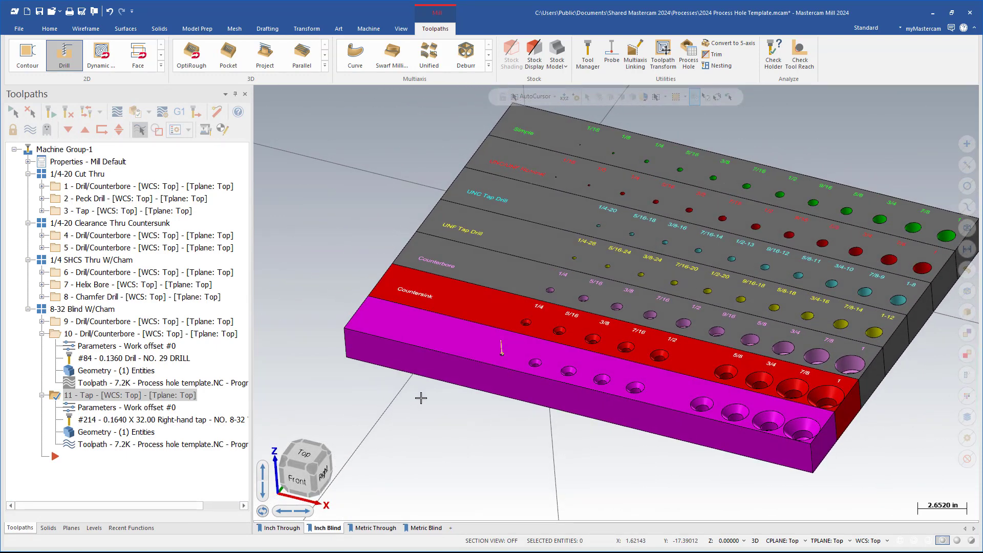
key("ctrl+s")
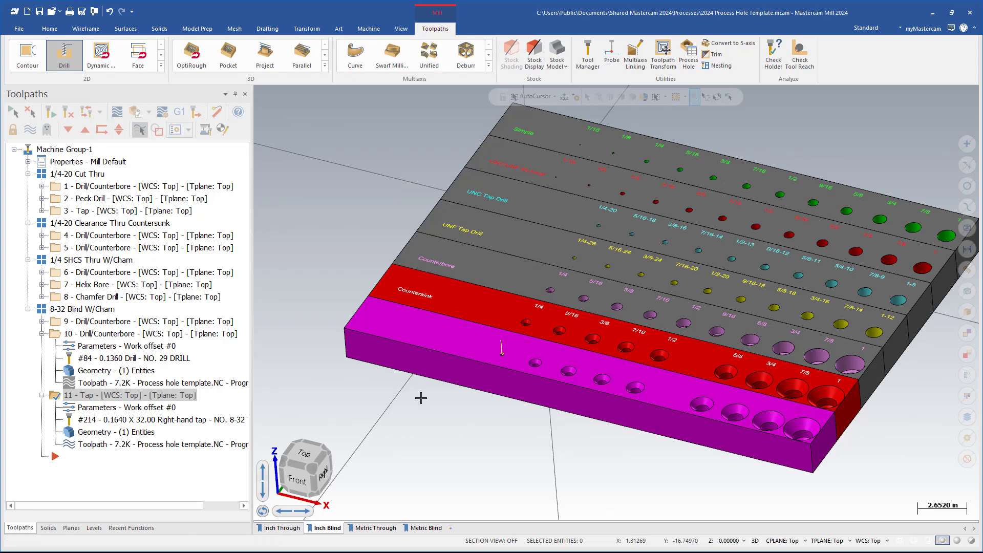
left_click(60, 15)
left_click(87, 66)
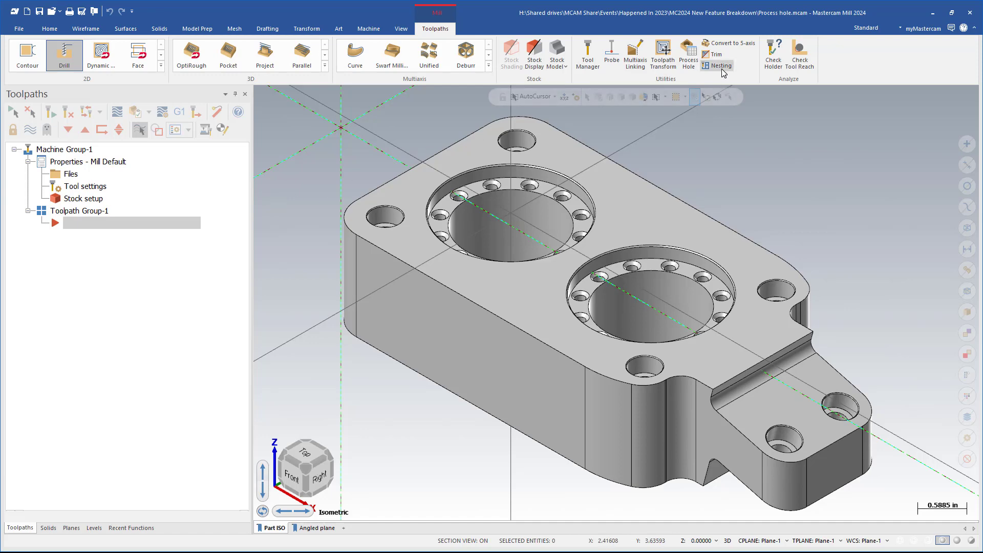
- Try to program all 8-32 UNC holes around both bores with Process Hole from the 2024 Process Hole Template, and discard the operation
left_click(689, 53)
scroll(653, 225, "down", 2)
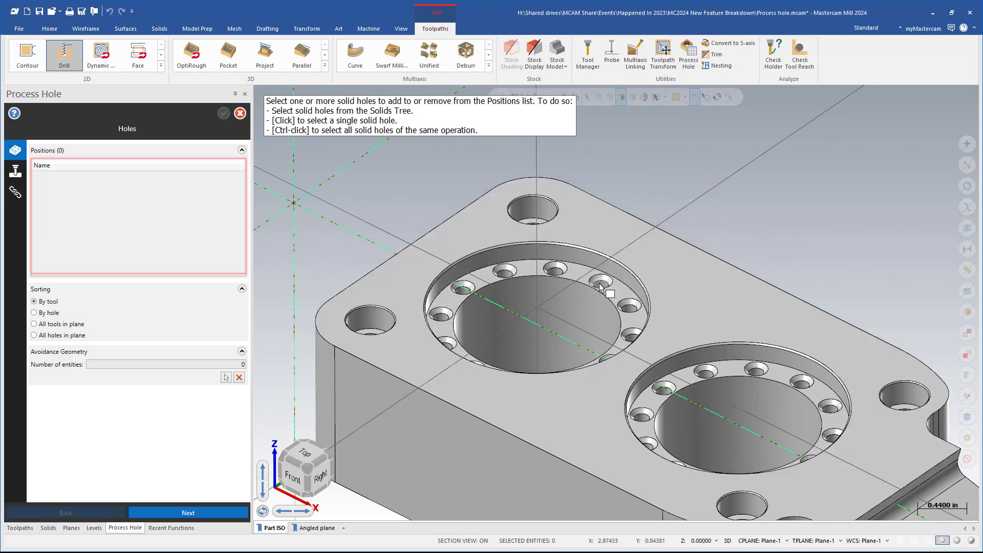
left_click(600, 285, "ctrl")
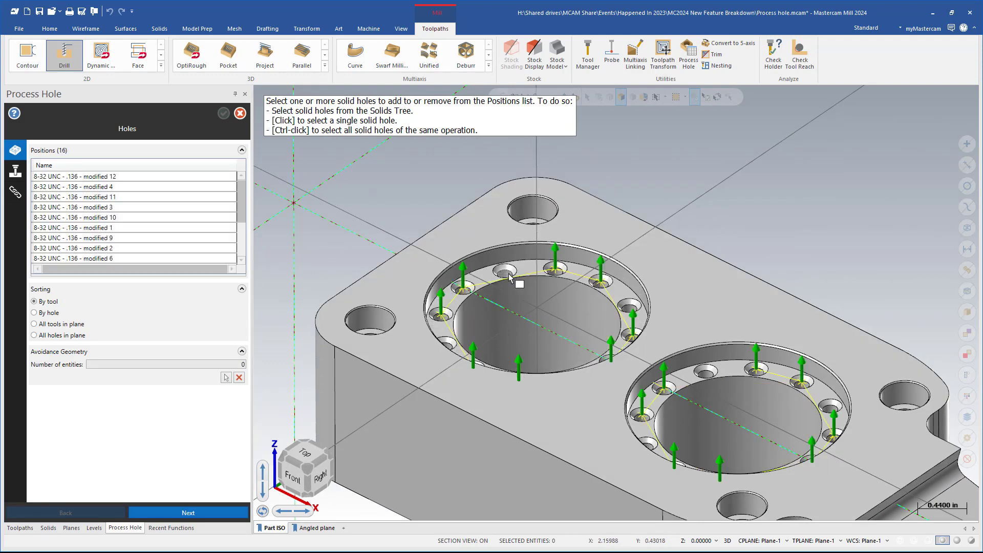
left_click(19, 175)
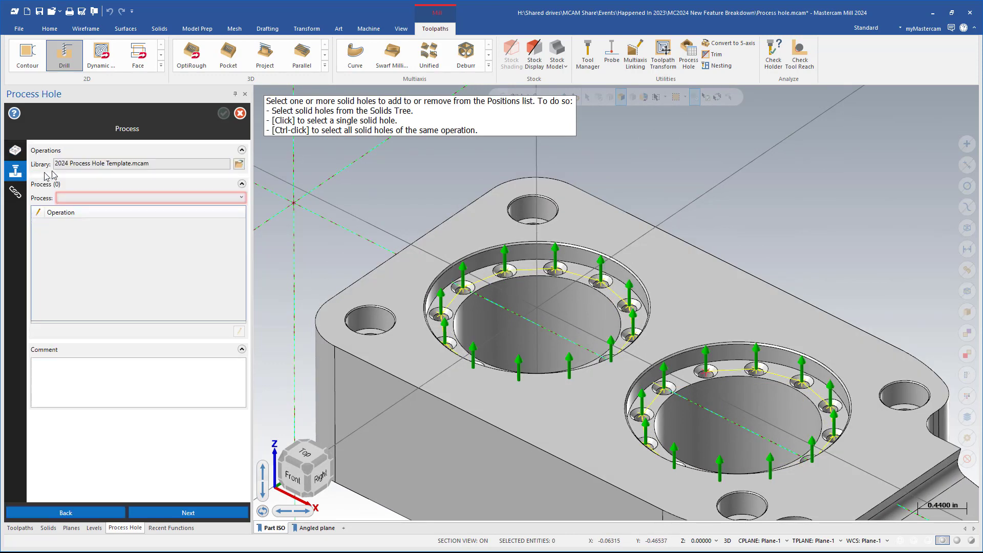
left_click(238, 168)
double_click(200, 90)
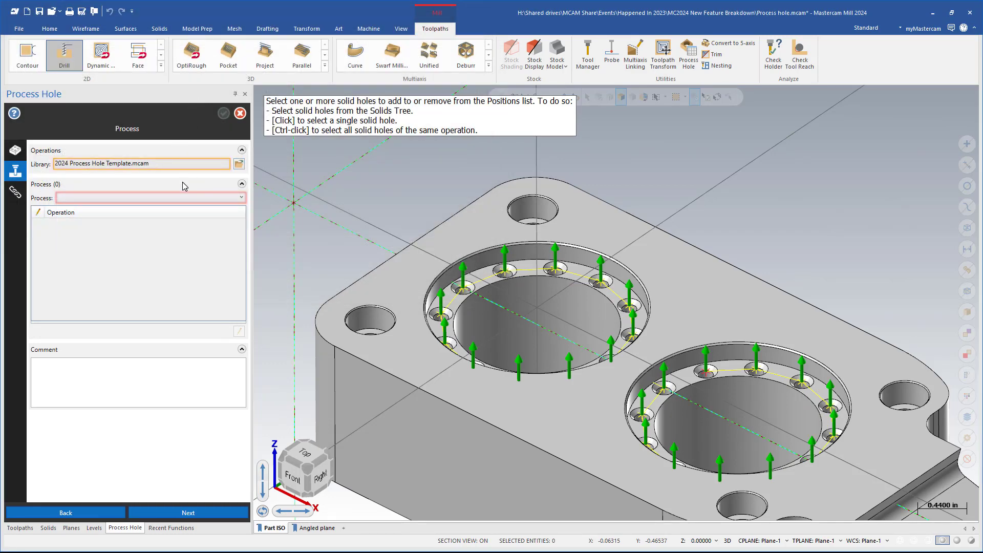
left_click(244, 117)
left_click(552, 305)
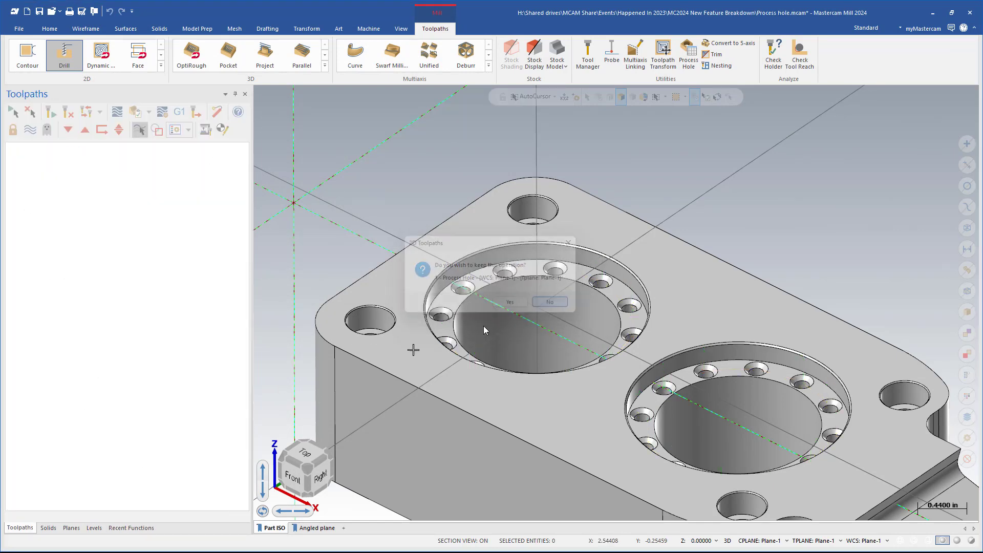
- Open the solid's first 8-32 UNC hole feature and examine its diameter, depth, bottom angle and top-edge chamfer
left_click(55, 527)
double_click(62, 161)
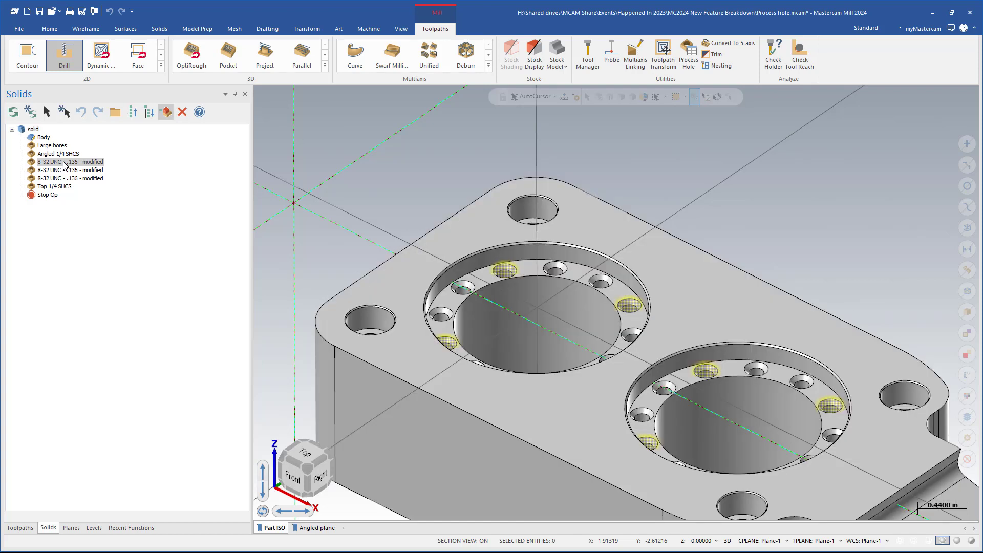
scroll(92, 358, "down", 10)
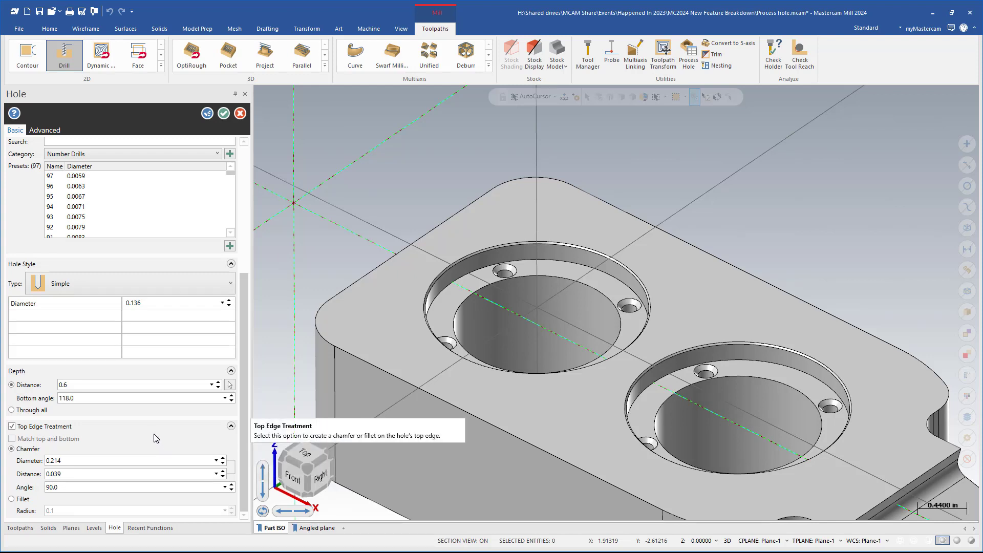
scroll(154, 435, "up", 5)
scroll(177, 266, "up", 2)
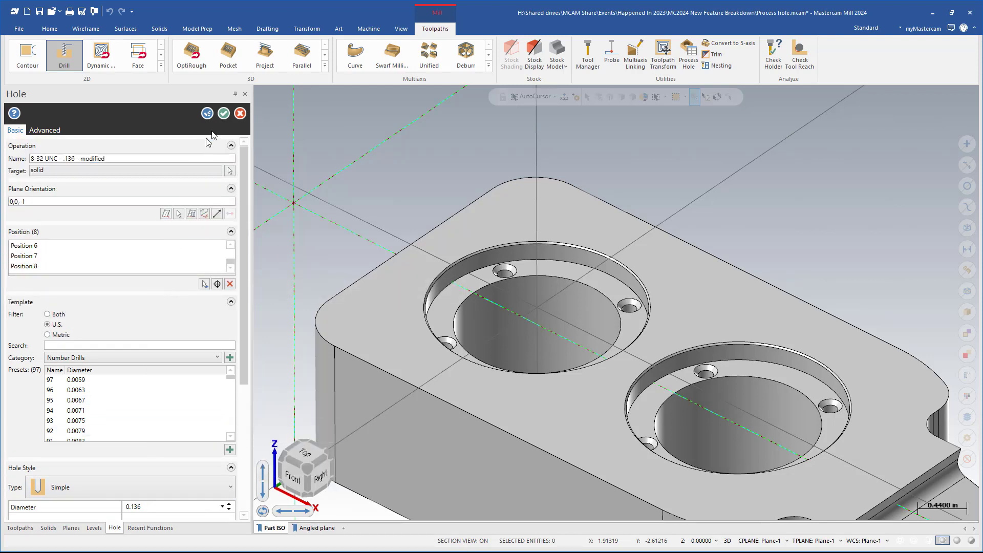
left_click(224, 113)
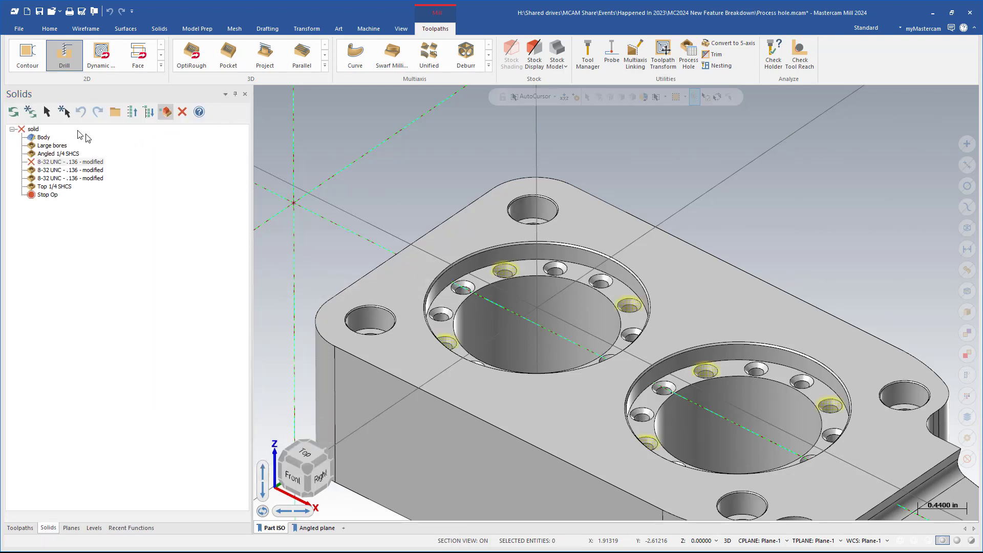
- Open the second 8-32 UNC hole feature and compare its depth and top-edge chamfer settings with the first
double_click(87, 172)
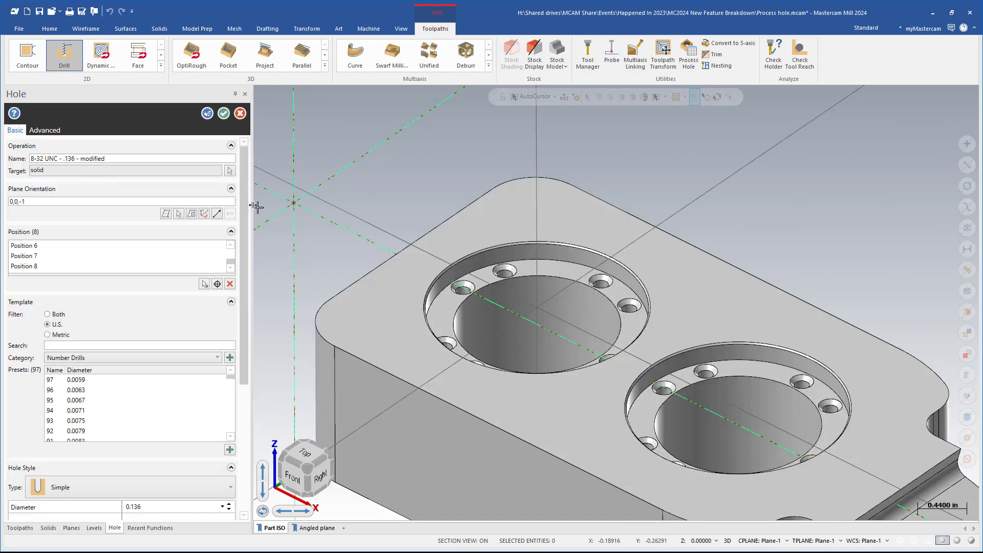
scroll(250, 273, "down", 5)
scroll(250, 272, "down", 3)
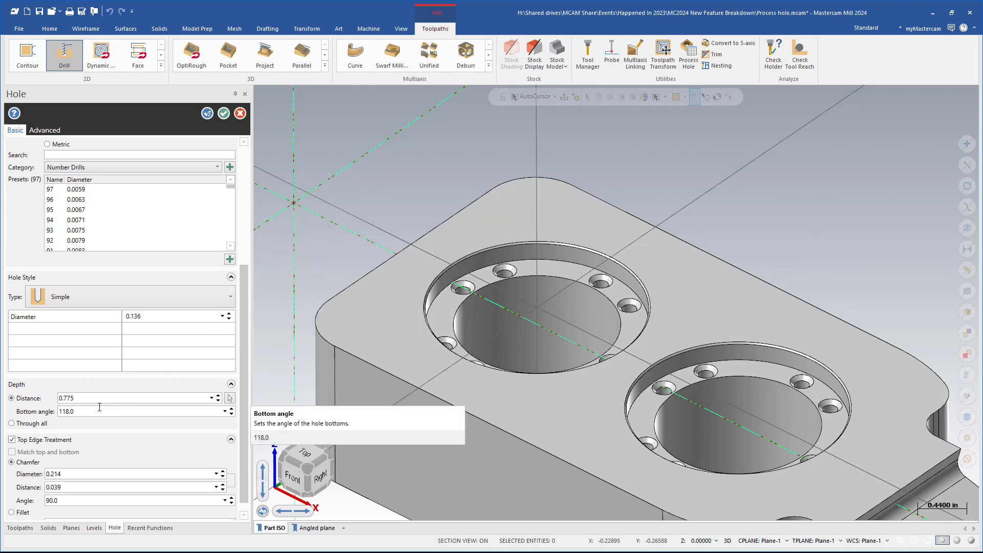
scroll(244, 361, "down", 1)
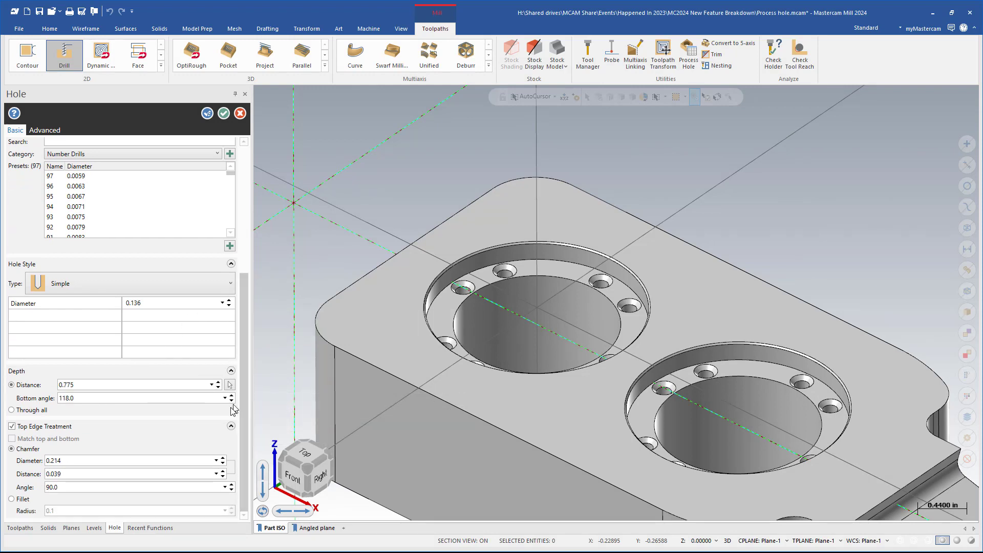
left_click(223, 114)
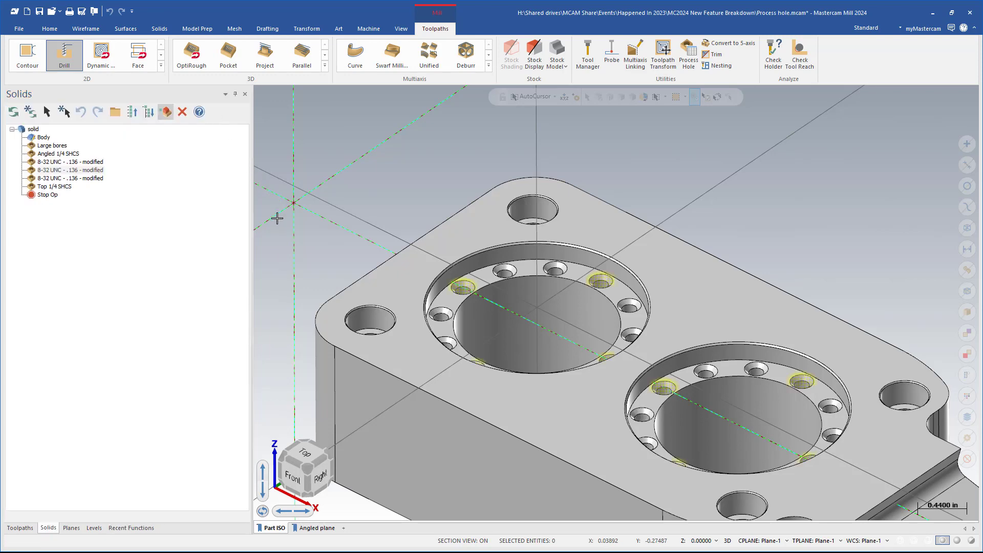
- Reopen the middle 8-32 UNC hole feature, check its depth, bottom angle and top-edge chamfer, and close it without changes
scroll(619, 95, "down", 1)
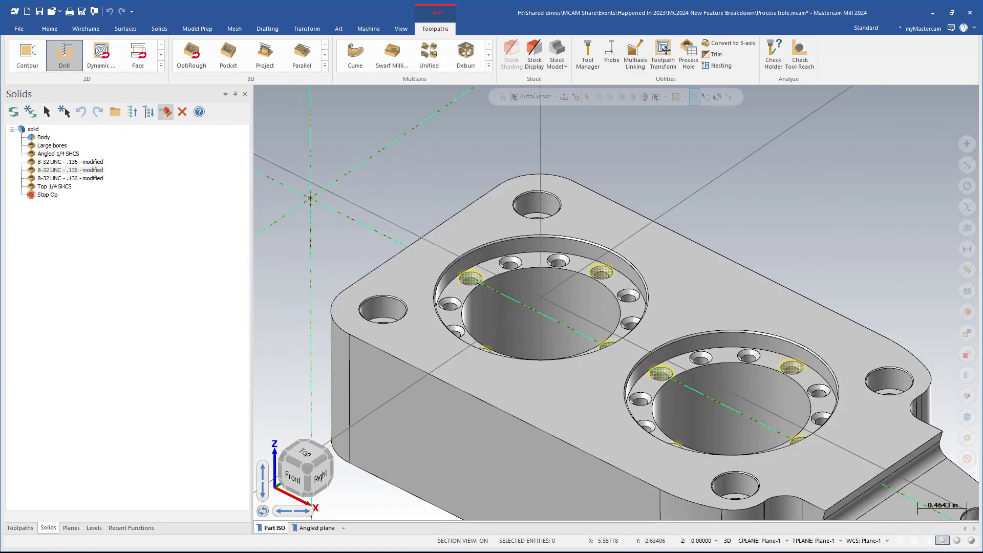
scroll(801, 267, "down", 4)
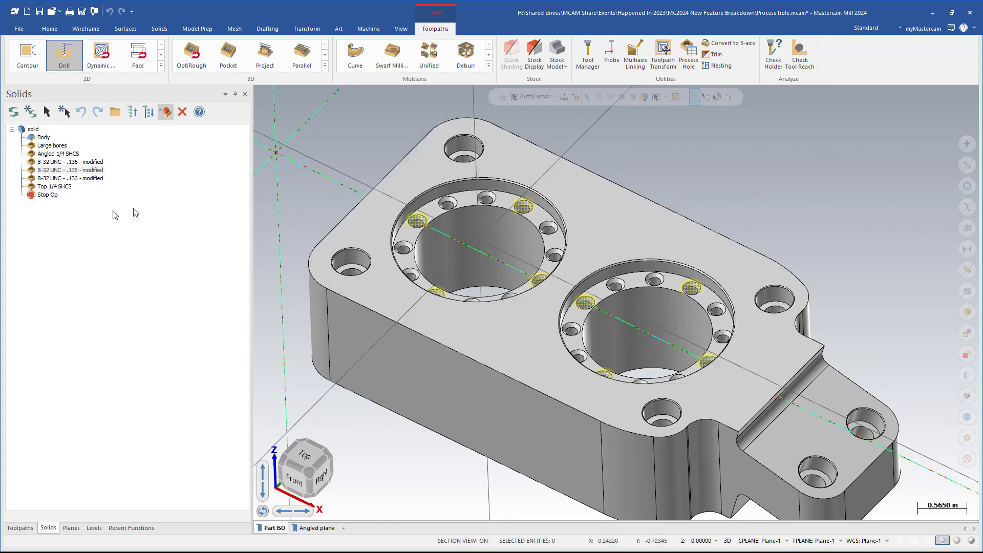
left_click(83, 172)
double_click(84, 175)
scroll(244, 297, "down", 5)
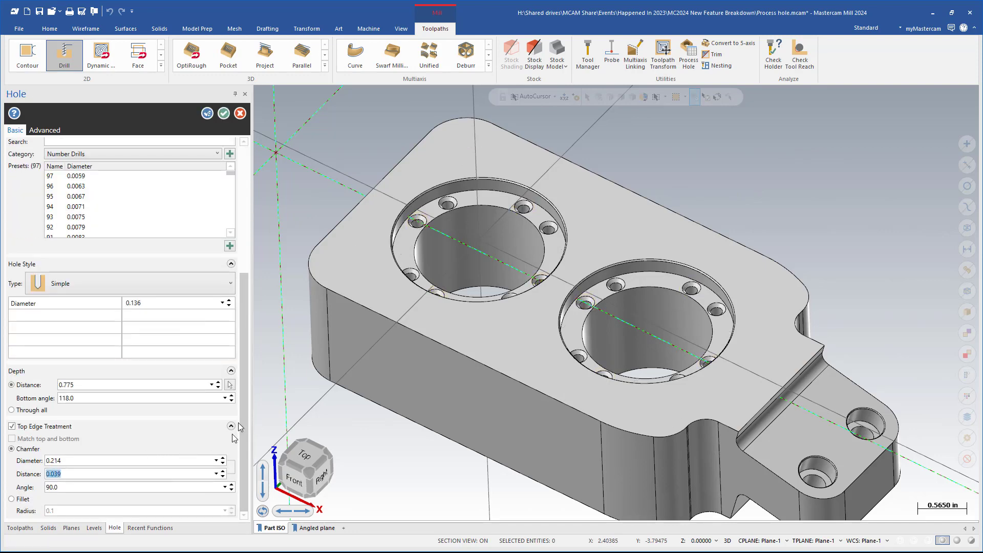
left_click(240, 113)
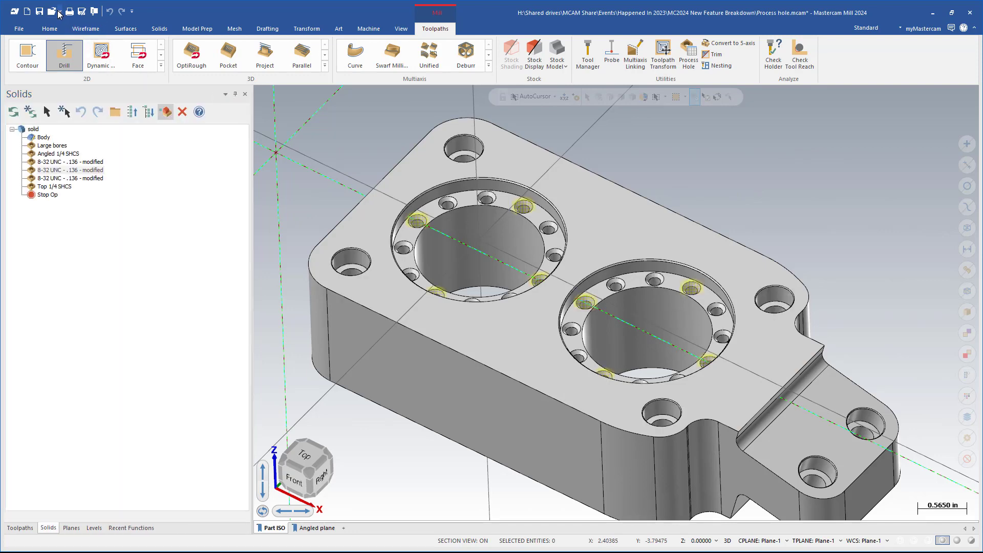
- Open the recent 2024 Process Hole Template file and review its 8-32 Blind W/Cham toolpath group before returning to its solids
left_click(59, 11)
left_click(105, 92)
left_click(513, 302)
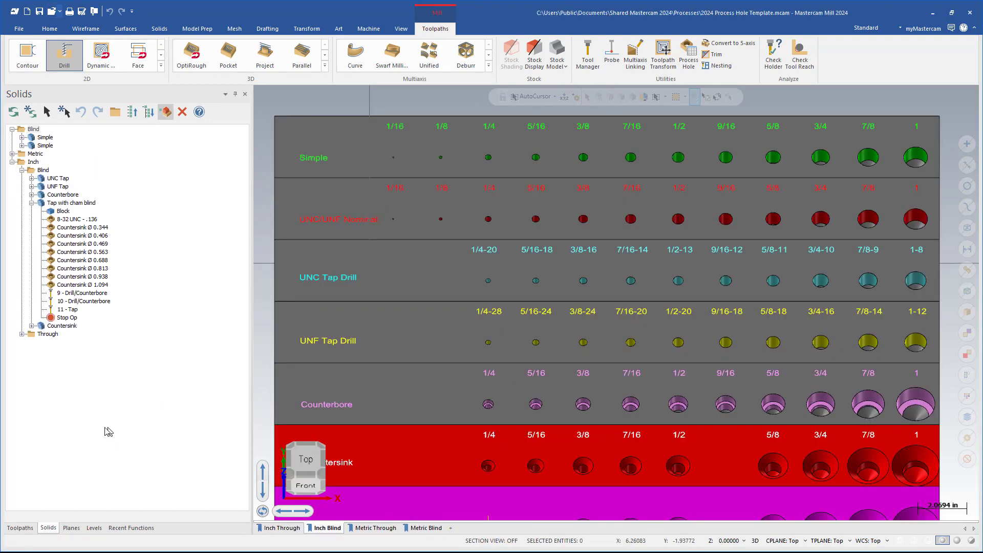
left_click(27, 528)
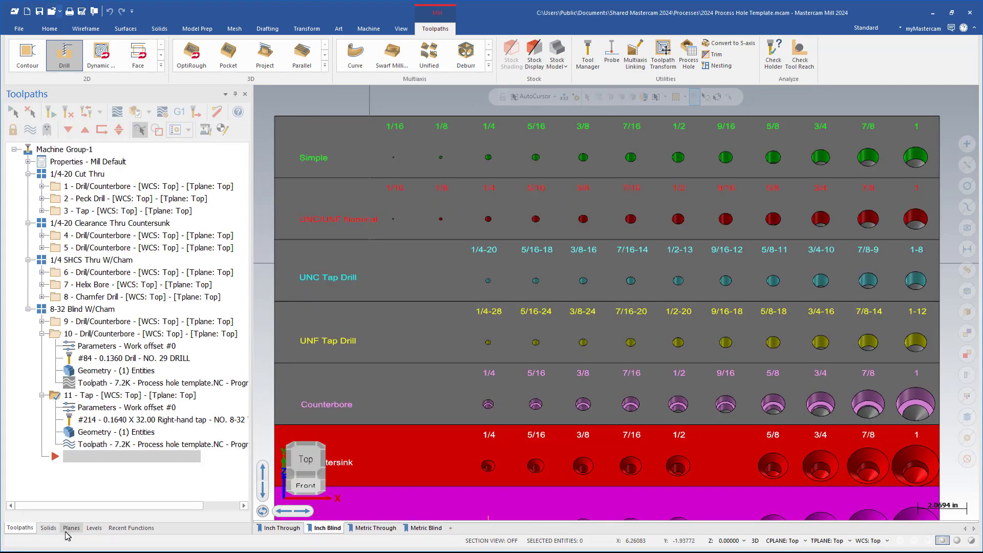
left_click(48, 528)
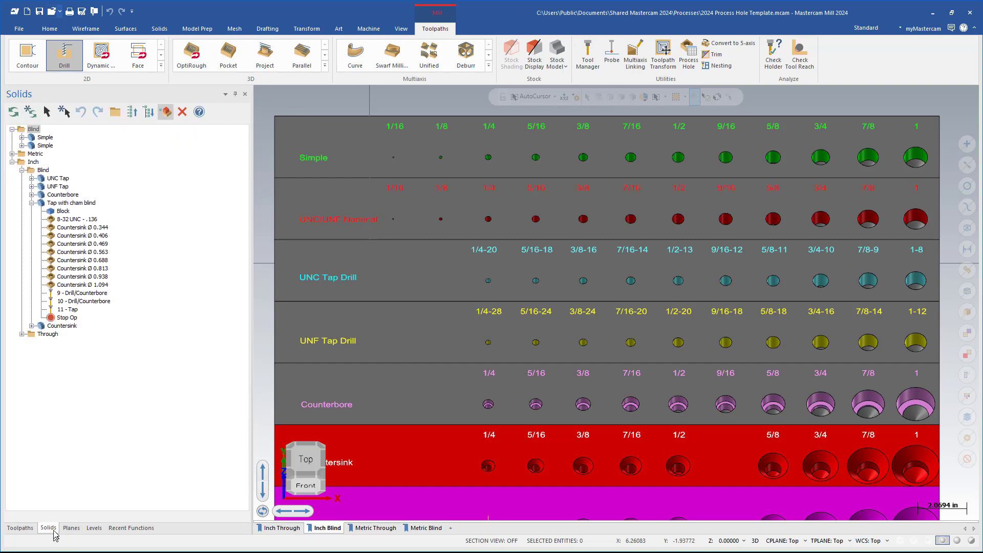
- Open the template's 8-32 UNC - .136 hole feature, examine its depth, bottom angle and top-edge chamfer, and accept it unchanged
left_click(89, 221)
double_click(89, 220)
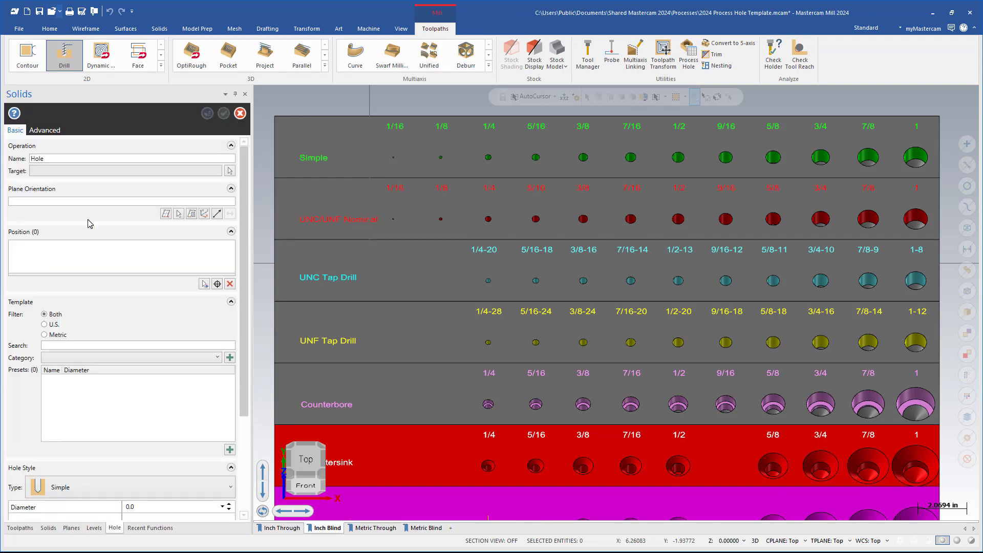
scroll(204, 410, "down", 5)
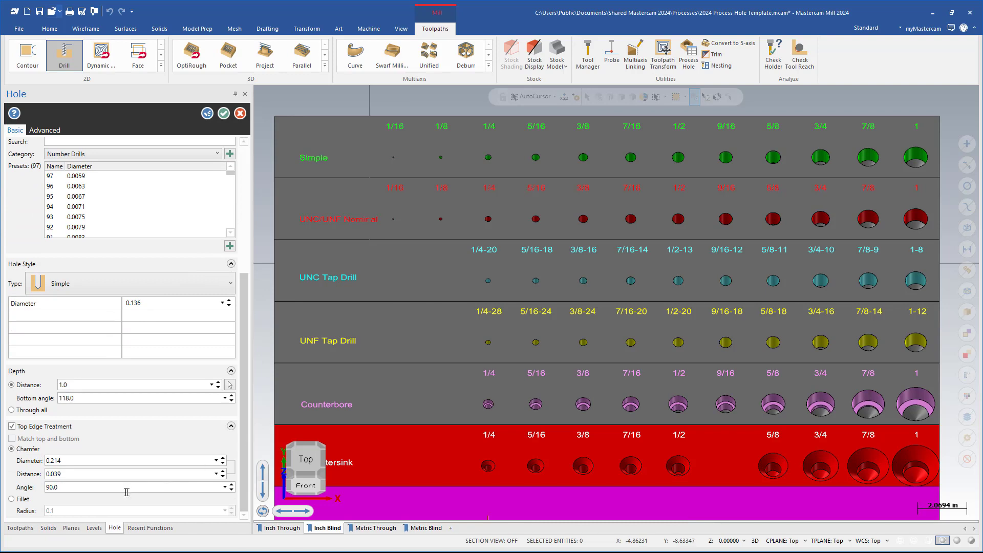
double_click(53, 474)
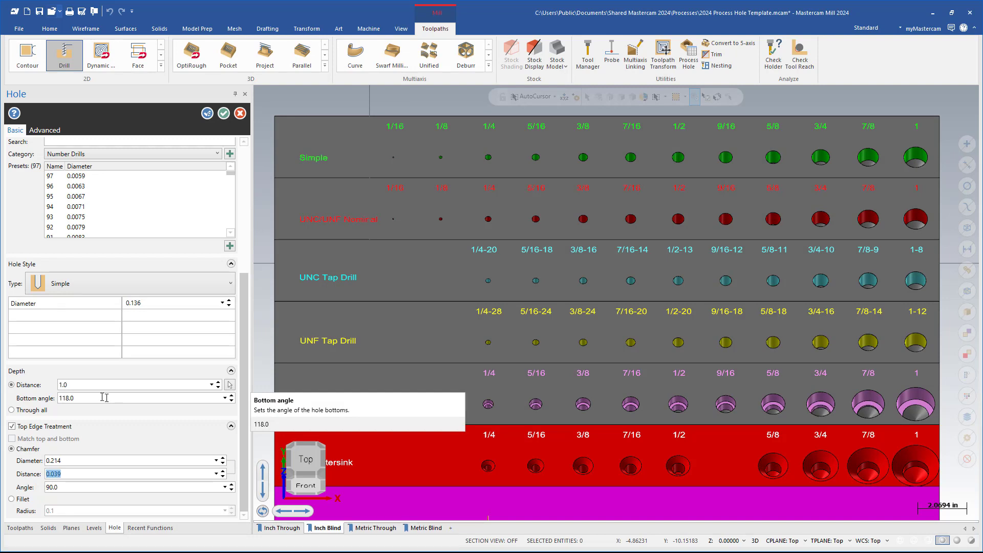
double_click(121, 403)
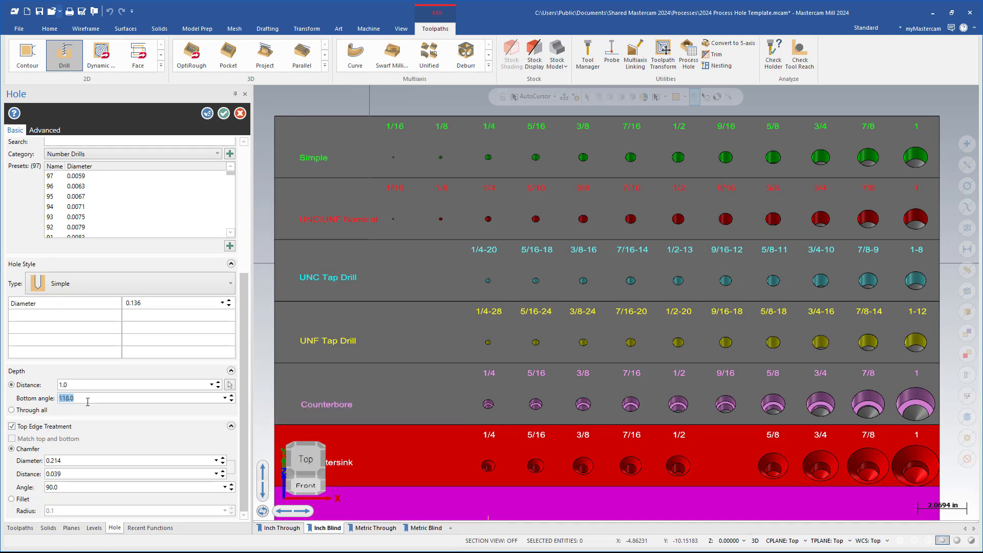
key("End")
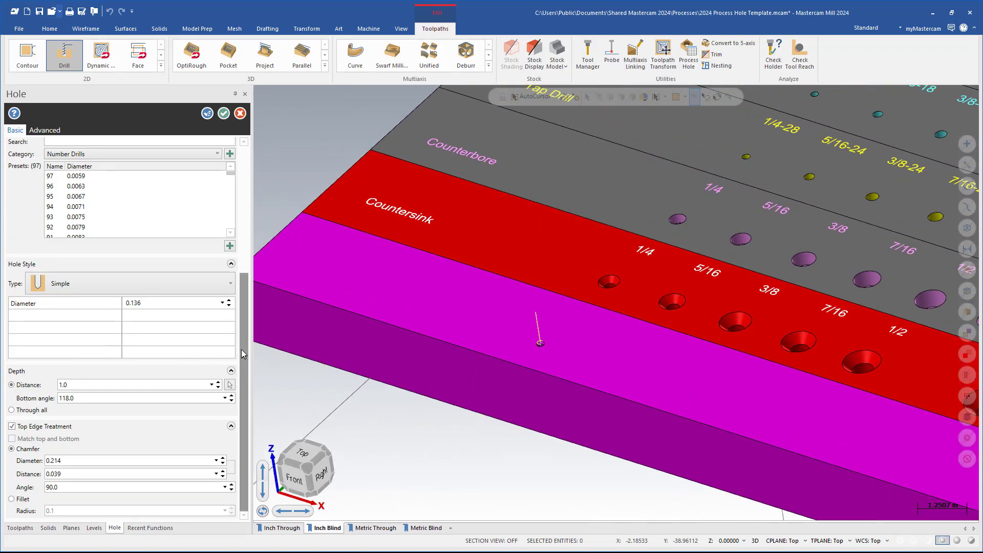
scroll(233, 328, "up", 5)
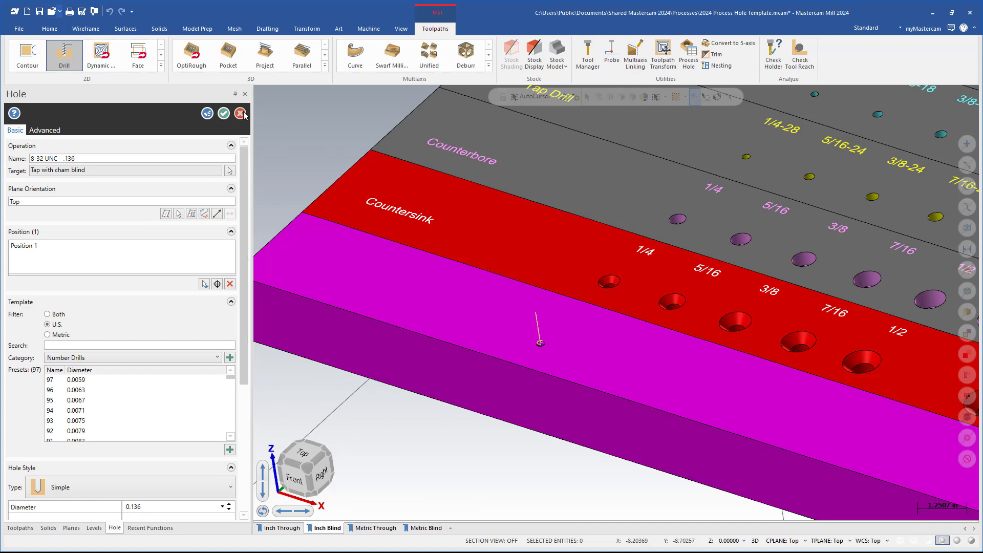
left_click(224, 114)
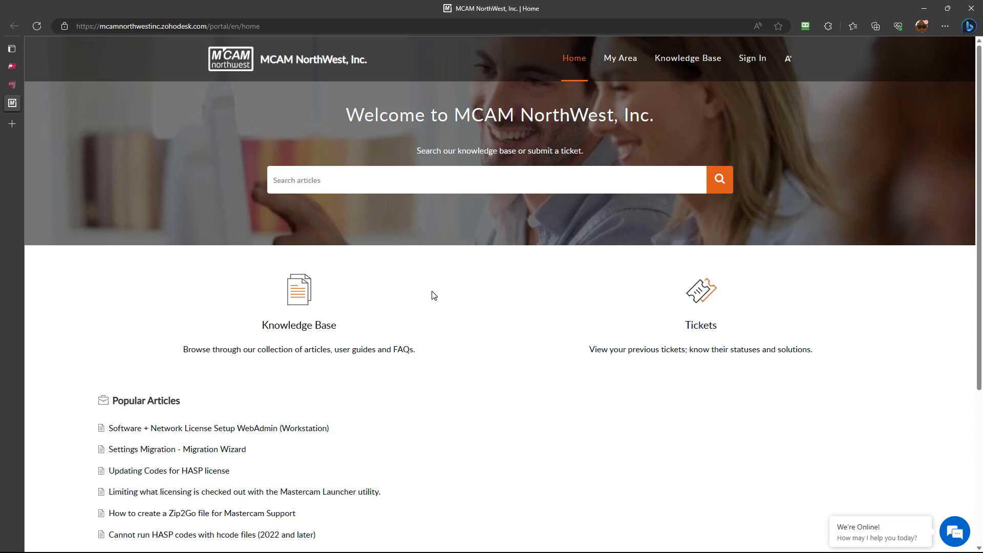
- Switch to the browser and open the Machining Angle Controls article saved in the New Feature Breakdown P1 favorites
scroll(448, 279, "down", 3)
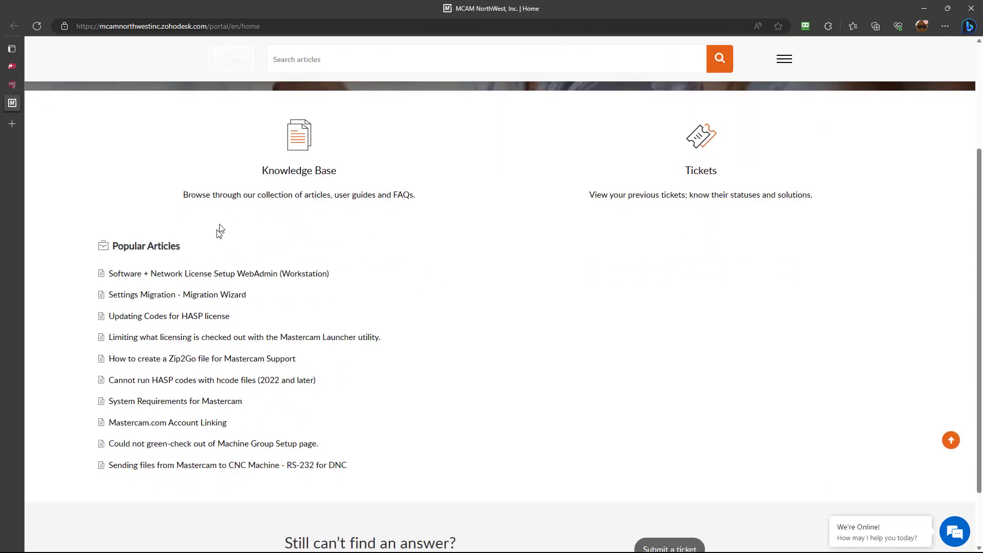
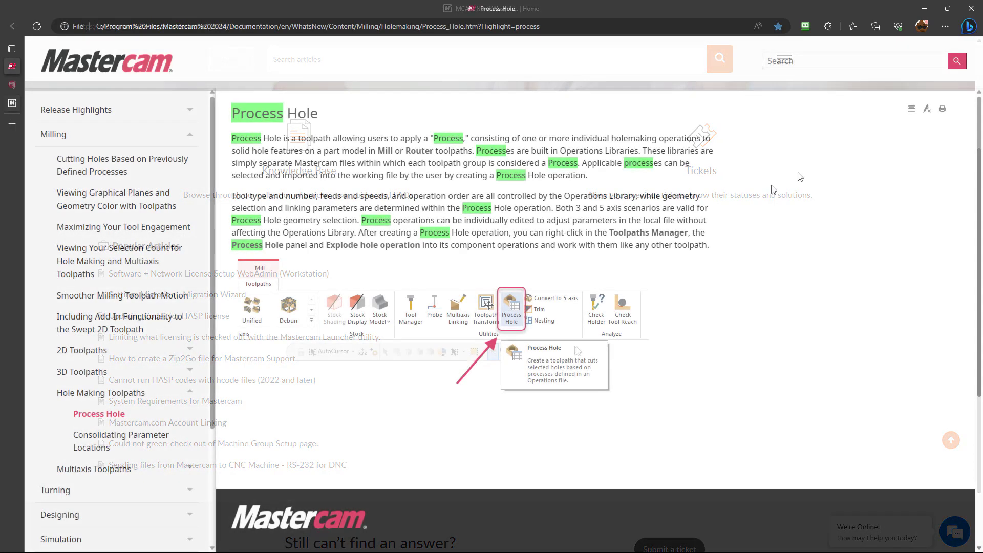
left_click(858, 26)
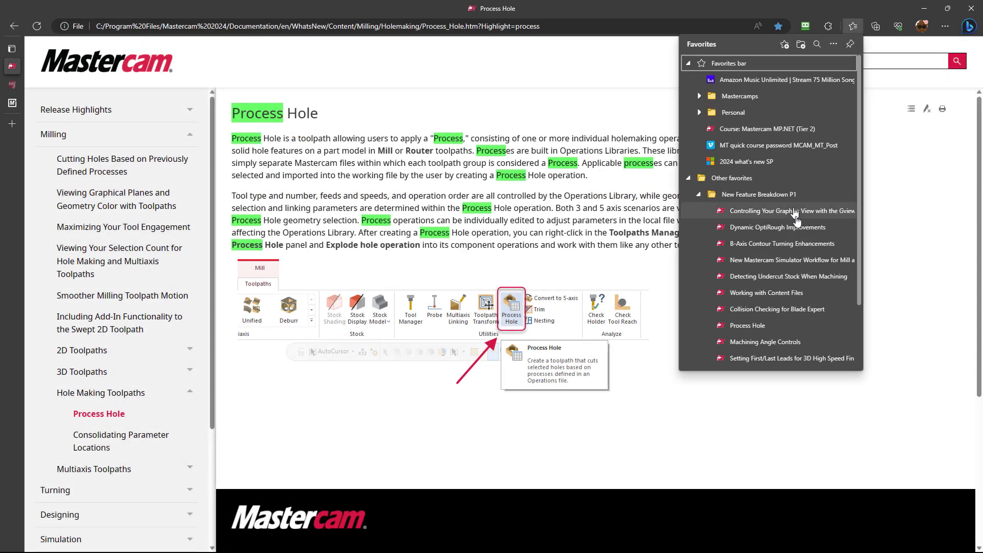
scroll(797, 272, "down", 3)
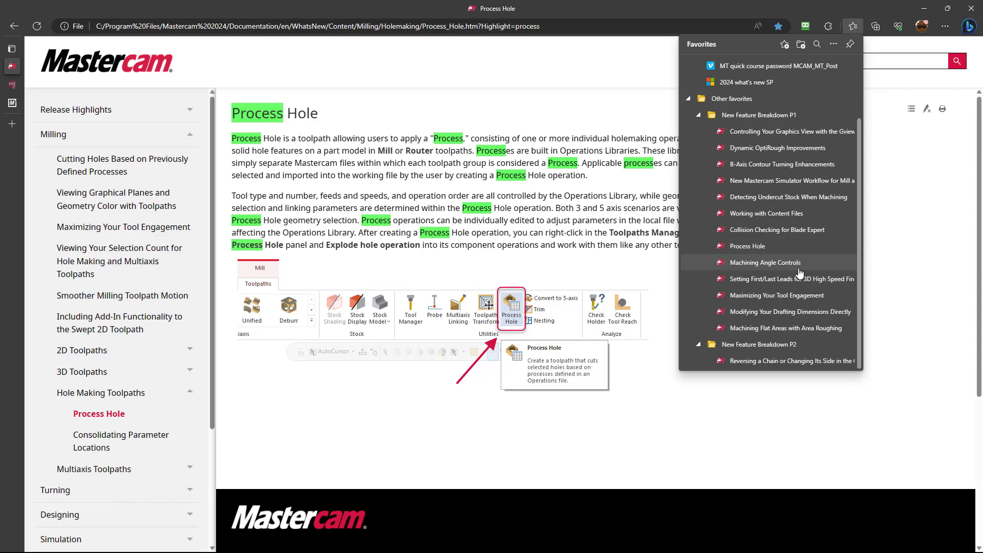
left_click(797, 265)
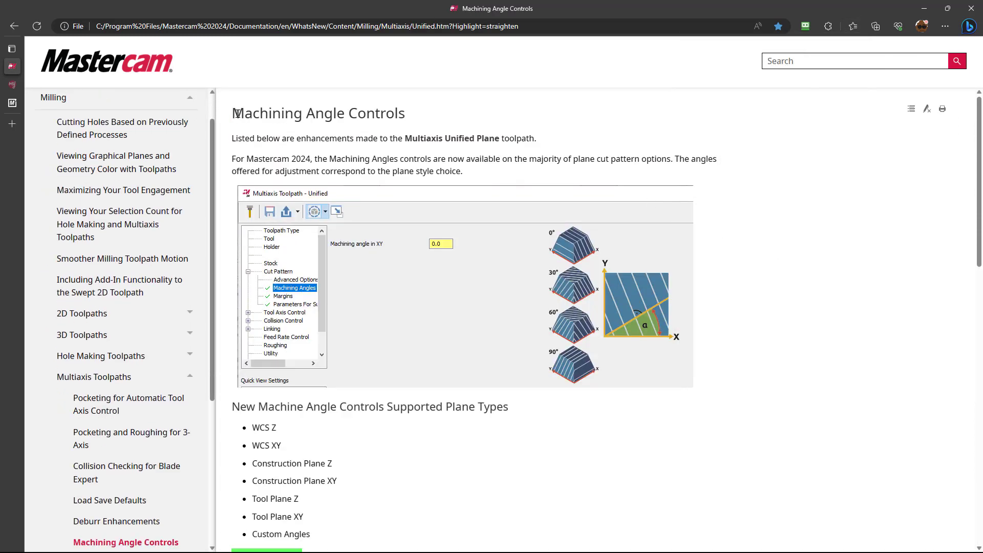
- Read the Machining Angle Controls article, including the supported plane types and the Straighten cuts on boundaries section
left_click_drag(233, 113, 433, 118)
left_click(444, 121)
scroll(536, 450, "down", 1)
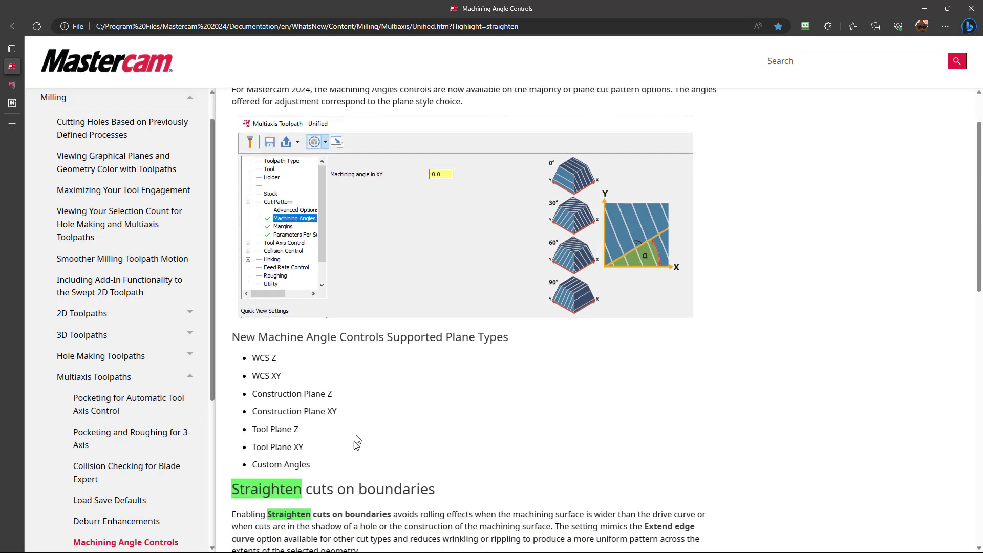
left_click_drag(327, 489, 255, 372)
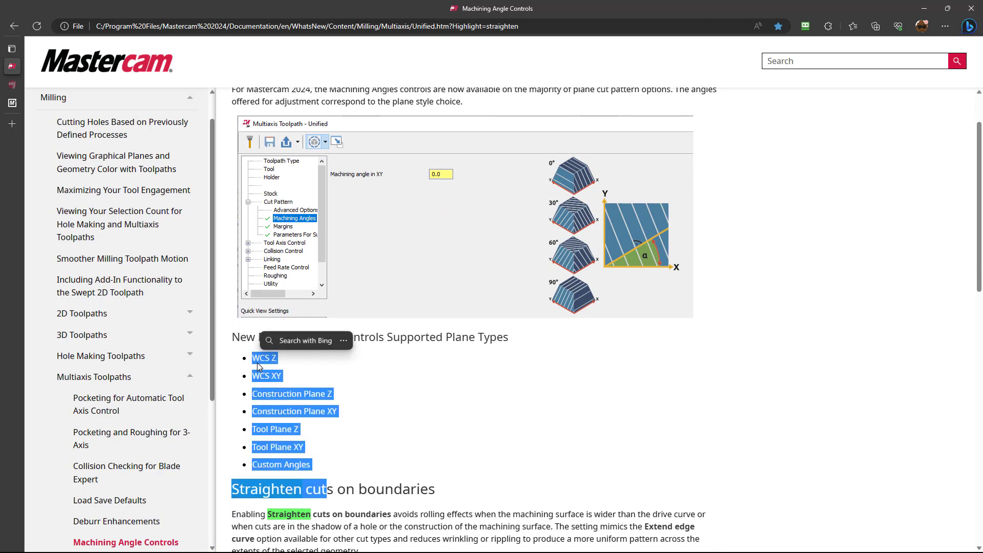
left_click(257, 363)
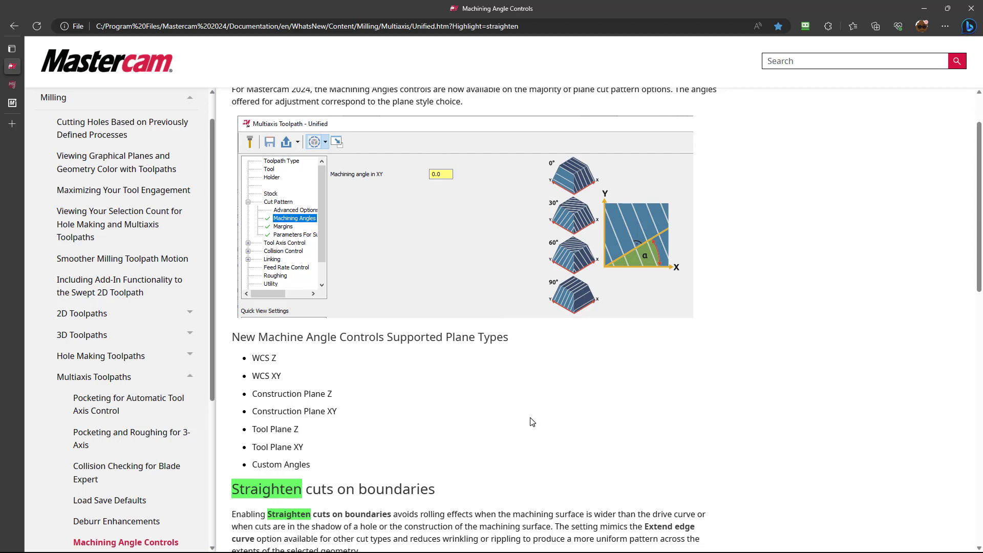
scroll(533, 421, "down", 4)
scroll(802, 346, "down", 4)
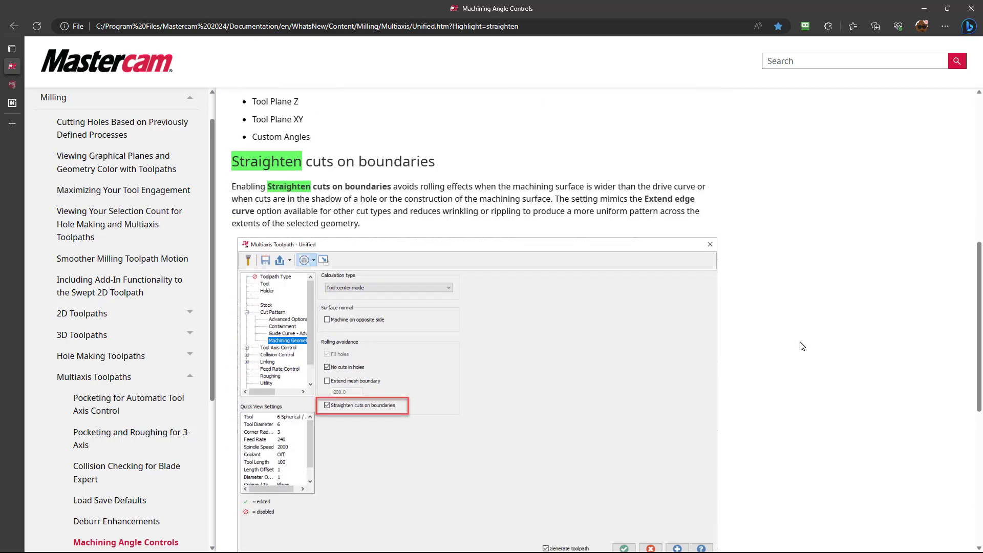
scroll(802, 346, "up", 1)
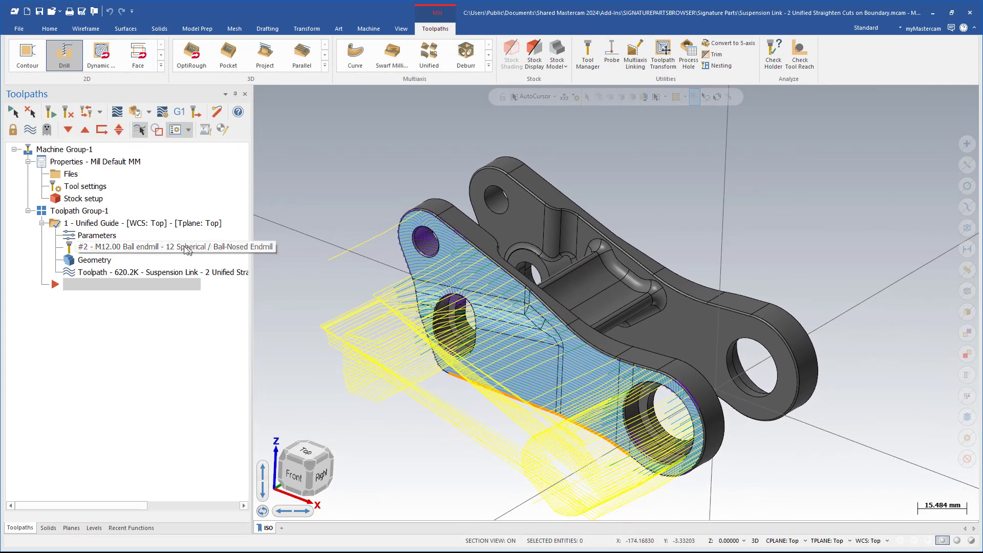
- Switch to Mastercam, examine the Unified Guide operation's cut pattern settings on the suspension link, and close them without changes
left_click(102, 233)
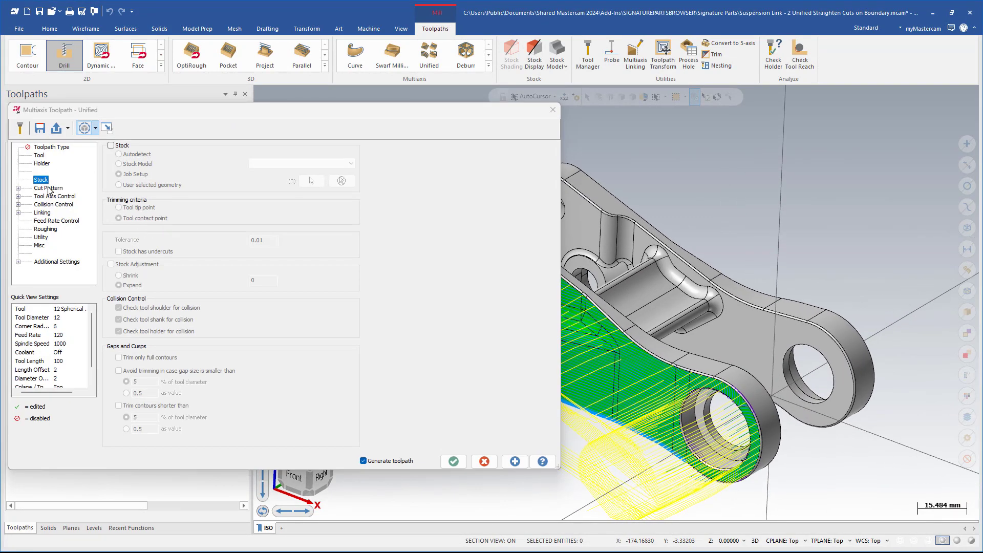
left_click(50, 188)
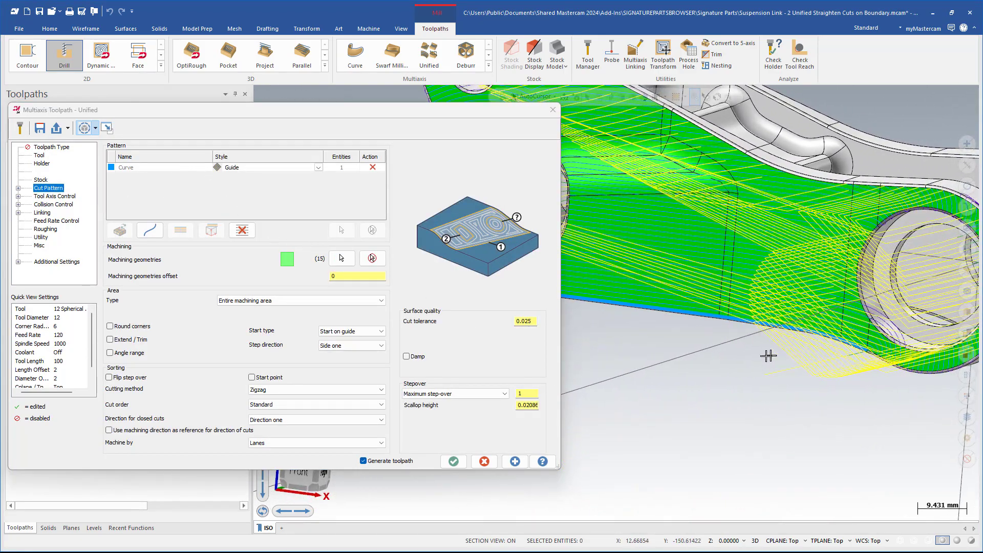
left_click(484, 461)
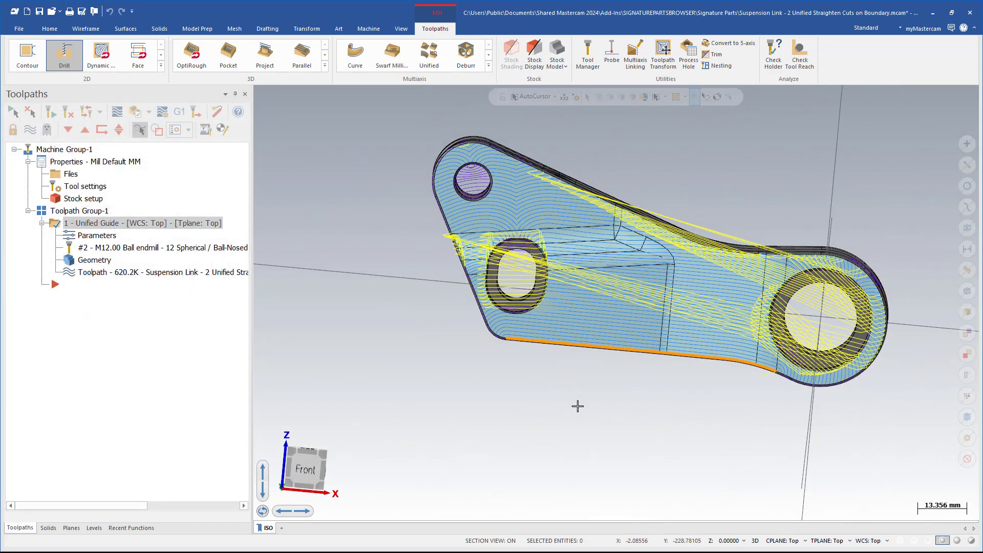
- Examine the Unified Guide toolpath along the guide curve's end and around the suspension link's large bore from several angles
scroll(586, 407, "up", 2)
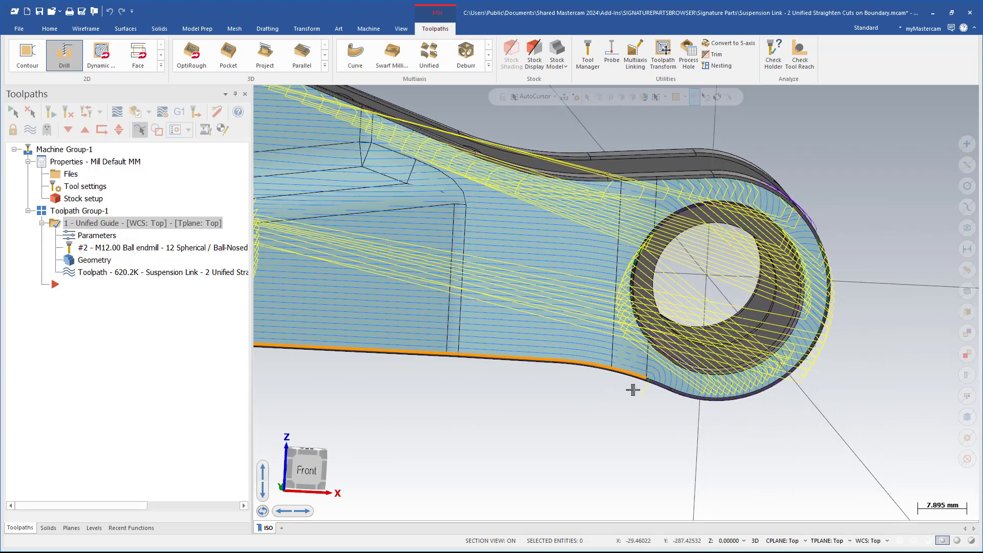
scroll(632, 390, "up", 1)
middle_click_drag(642, 390, 592, 358)
scroll(586, 362, "up", 4)
scroll(586, 361, "up", 1)
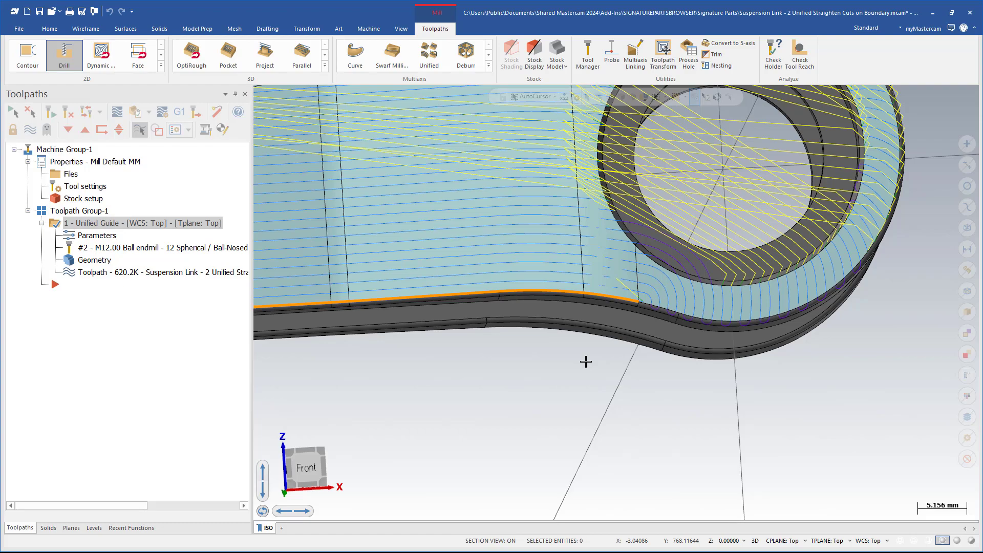
scroll(586, 361, "down", 2)
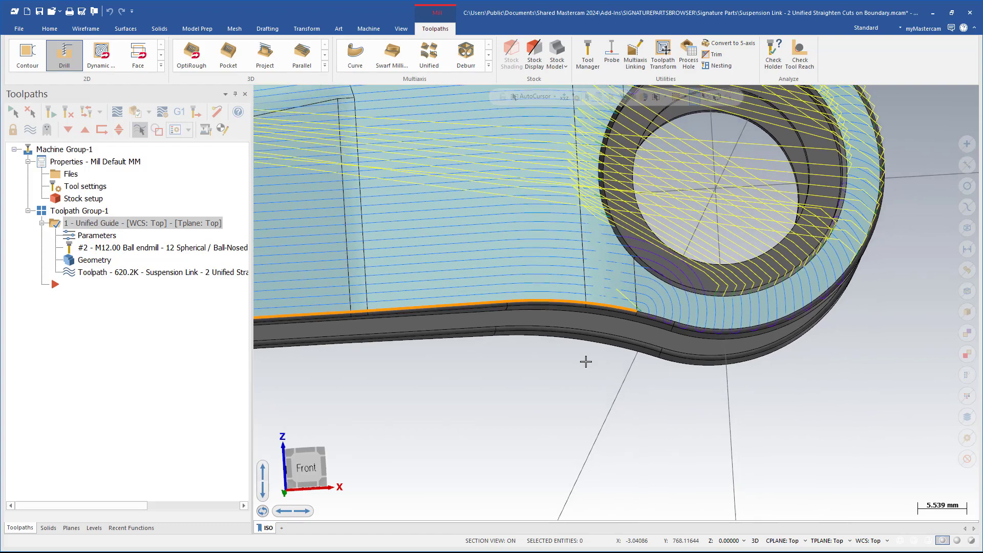
middle_click_drag(586, 360, 784, 470)
scroll(671, 412, "up", 2)
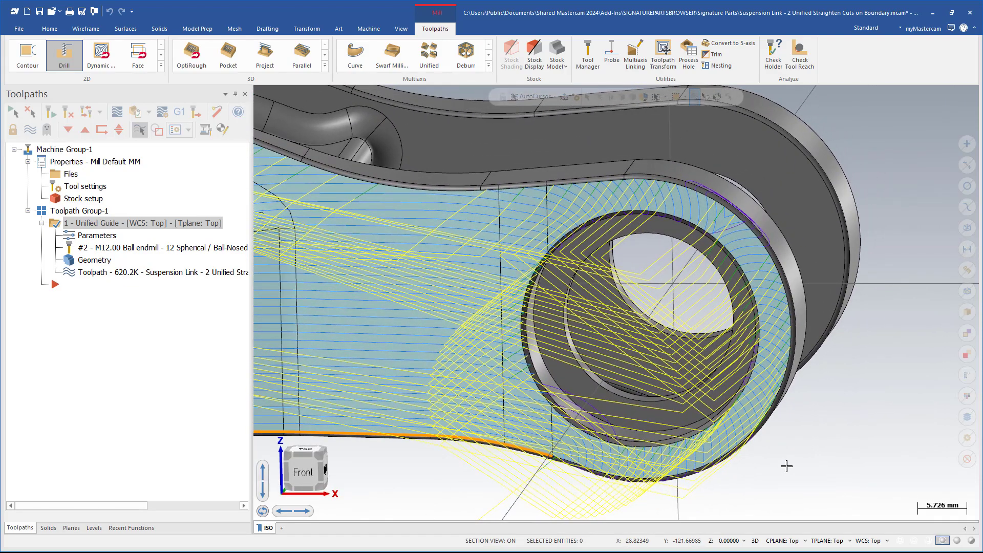
scroll(787, 466, "down", 3)
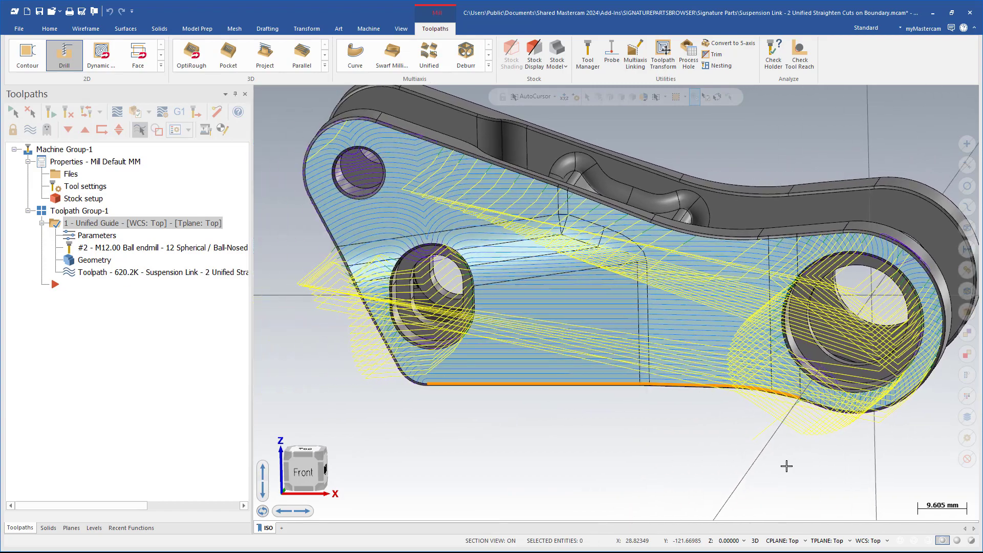
middle_click_drag(787, 466, 763, 462)
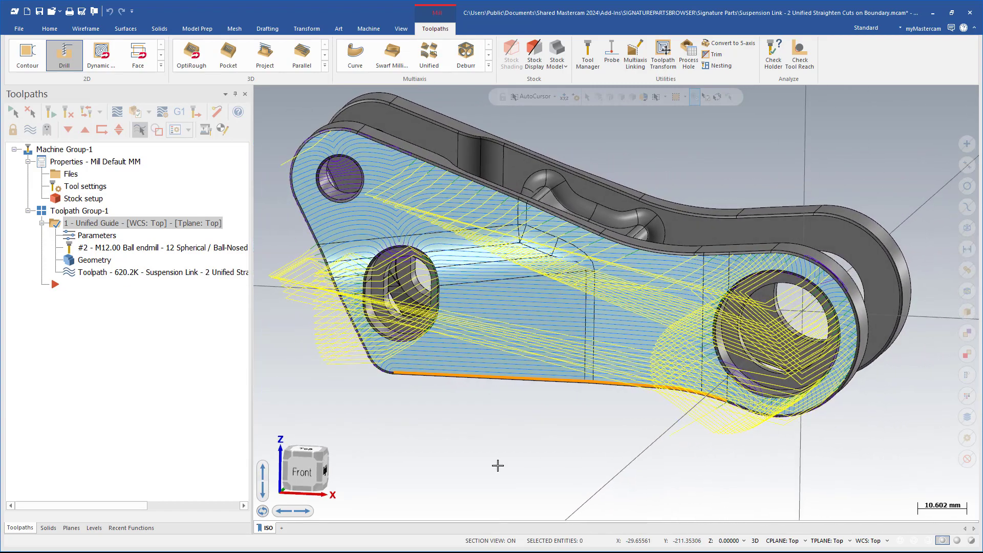
- Recheck the Unified Guide operation's pattern, machining geometry and stepover settings, and discard the dialog
left_click(103, 237)
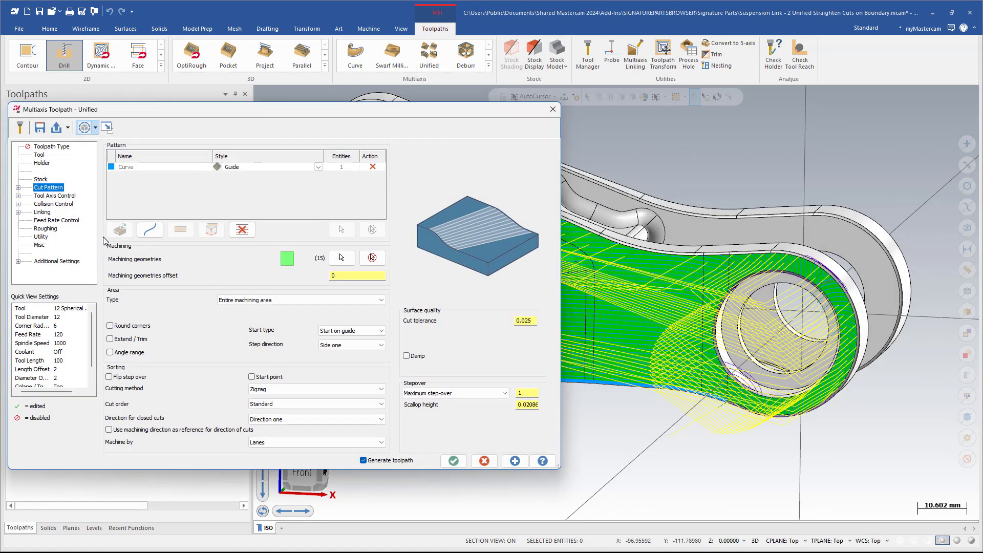
left_click(484, 460)
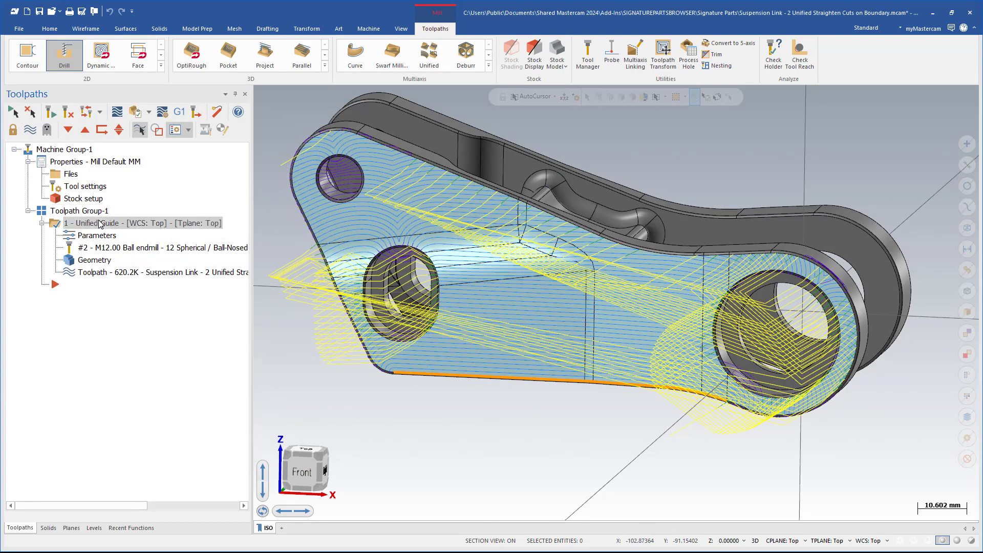
- Duplicate the Unified Guide operation and enable Straighten cuts on boundaries and No cuts in holes in the copy's machining geometry, then regenerate it
key("ctrl+c")
key("ctrl+v")
left_click(101, 297)
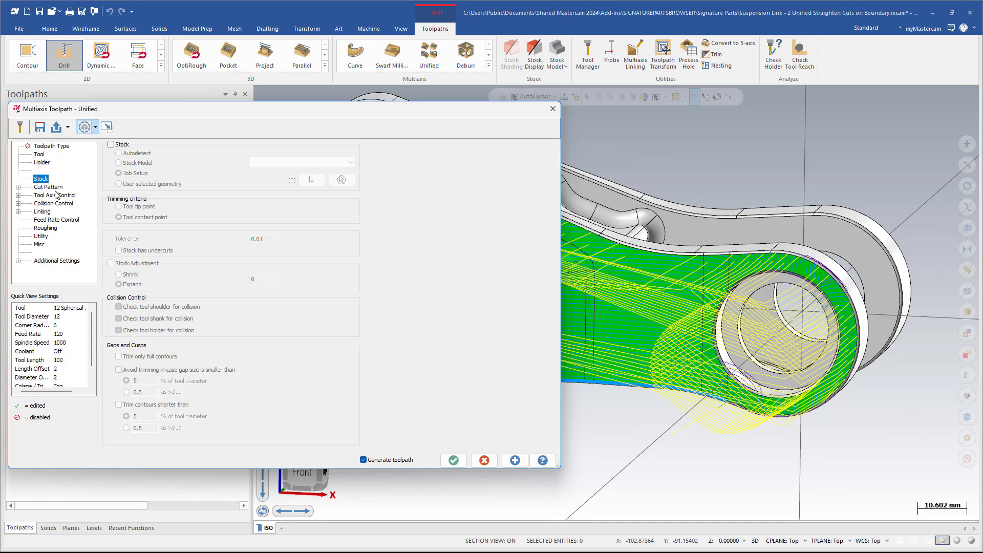
left_click(18, 188)
left_click(68, 220)
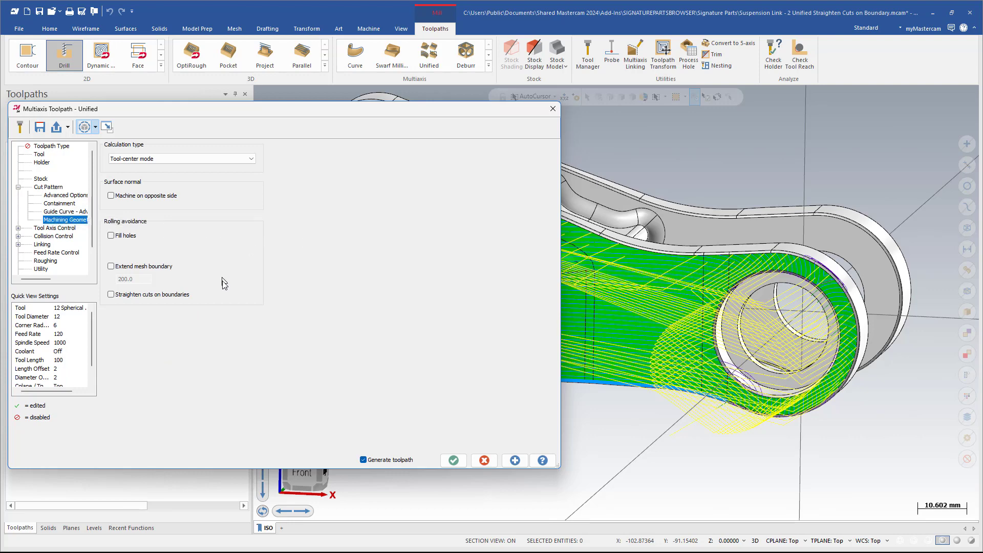
left_click(111, 294)
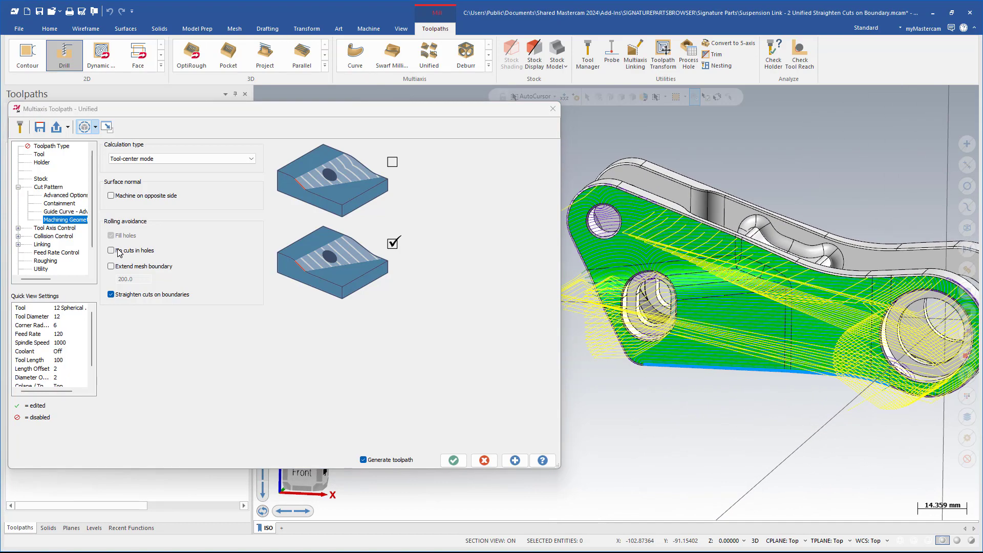
left_click(111, 250)
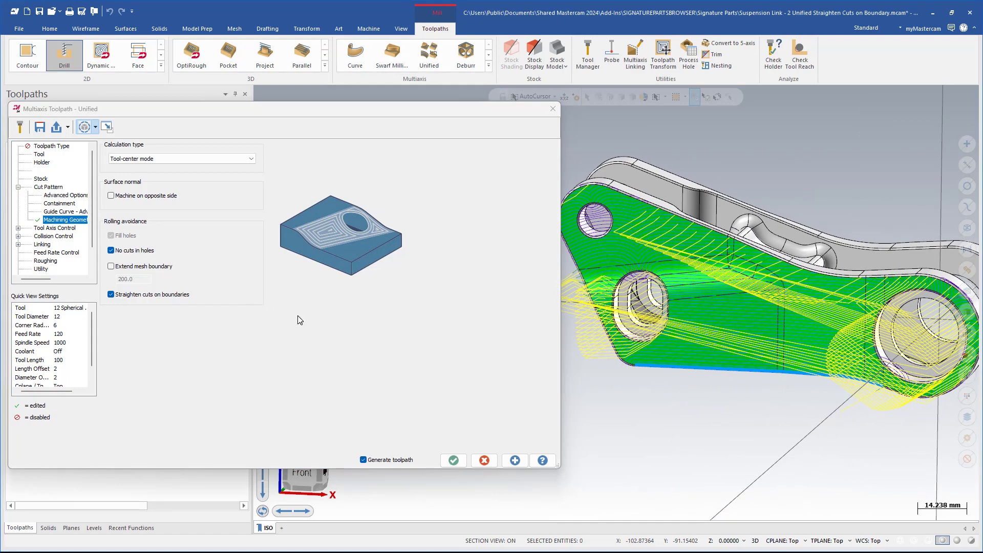
left_click(454, 460)
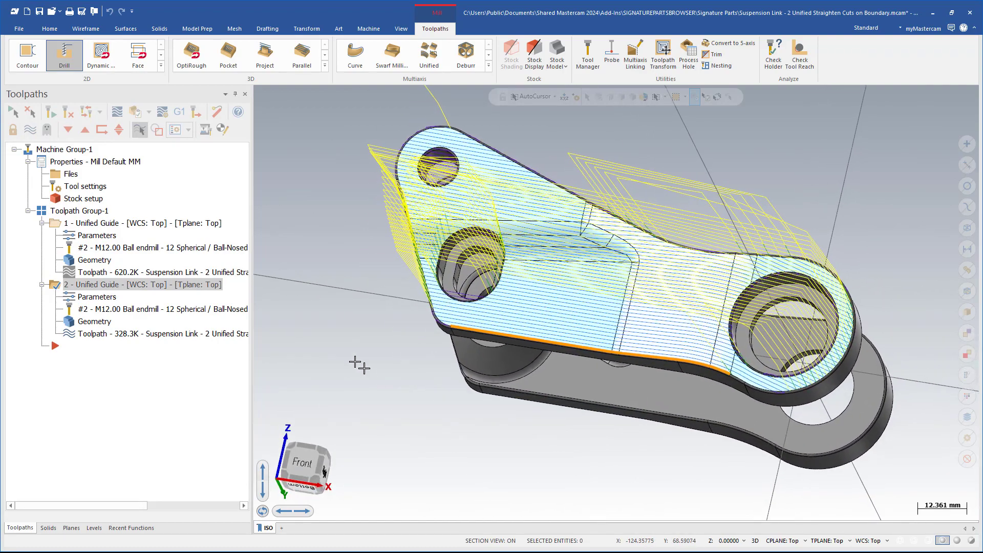
- Hide the rapid retract motion in the toolpath display and examine the straightened cuts on the suspension link
left_click(401, 29)
left_click(404, 56)
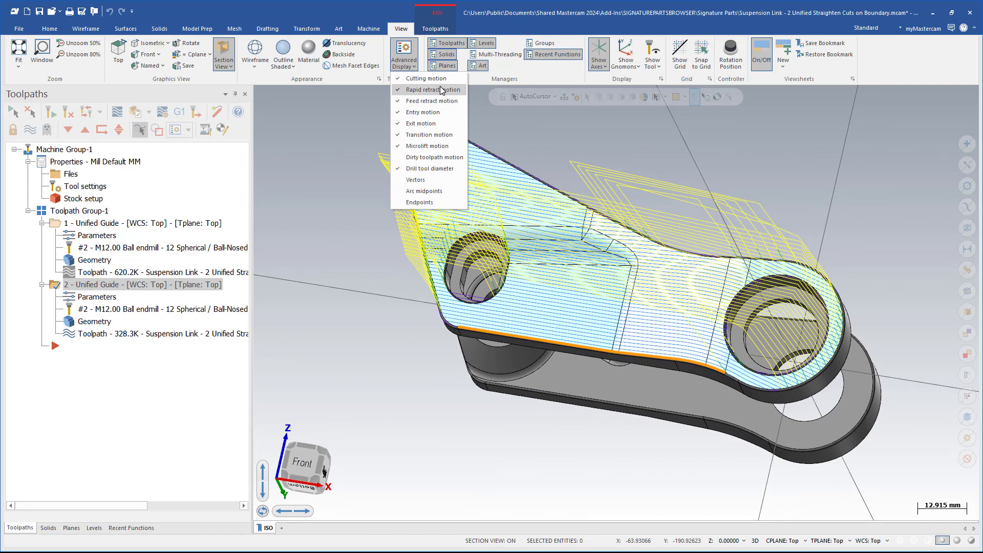
left_click(433, 89)
left_click(354, 256)
middle_click_drag(354, 256, 352, 252)
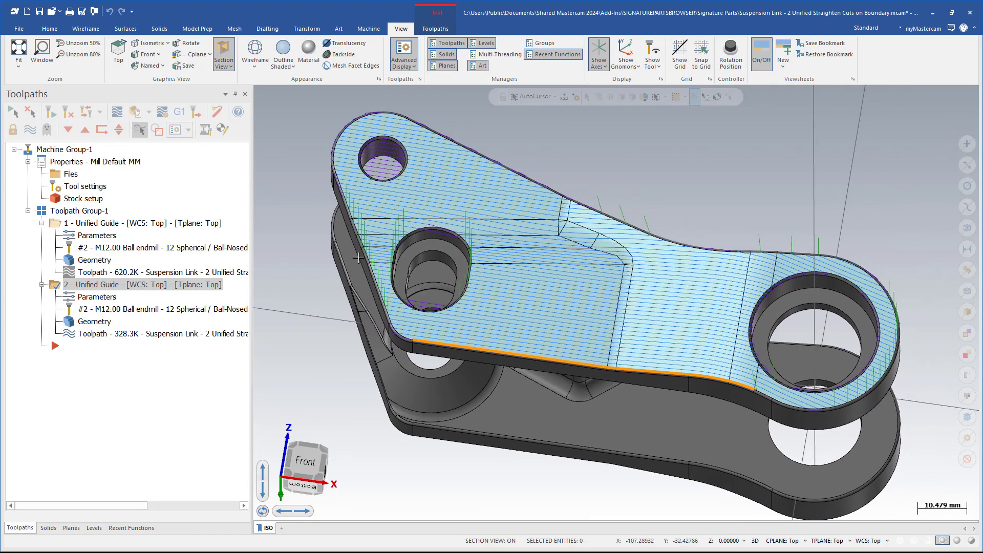
scroll(686, 342, "up", 3)
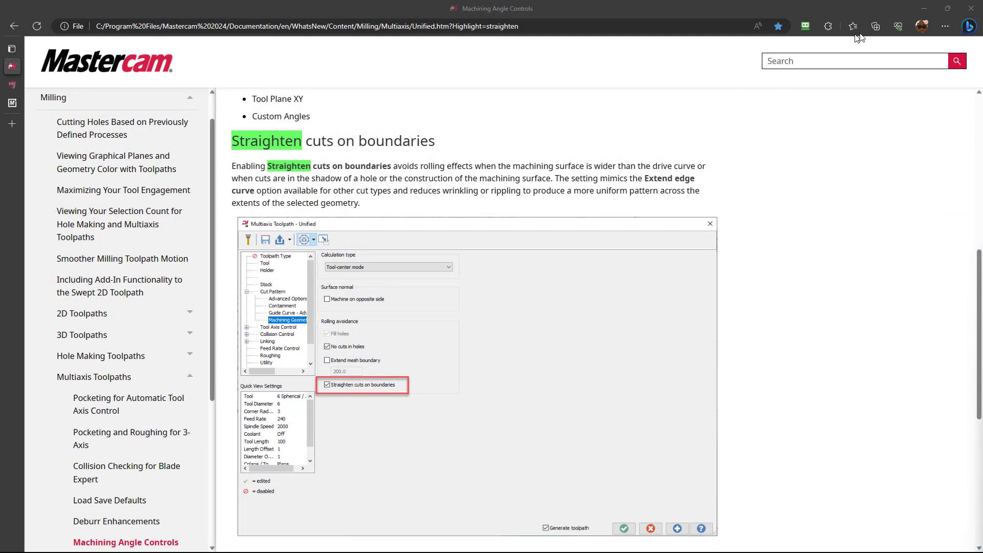
- Open a saved favorite in the browser that shows the Mastercam What's New documentation
left_click(853, 26)
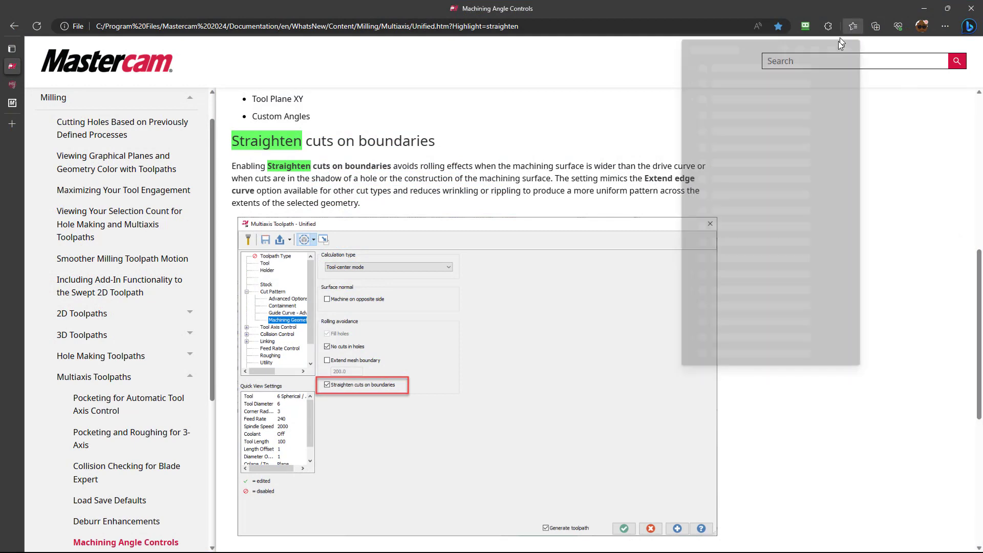
left_click(787, 360)
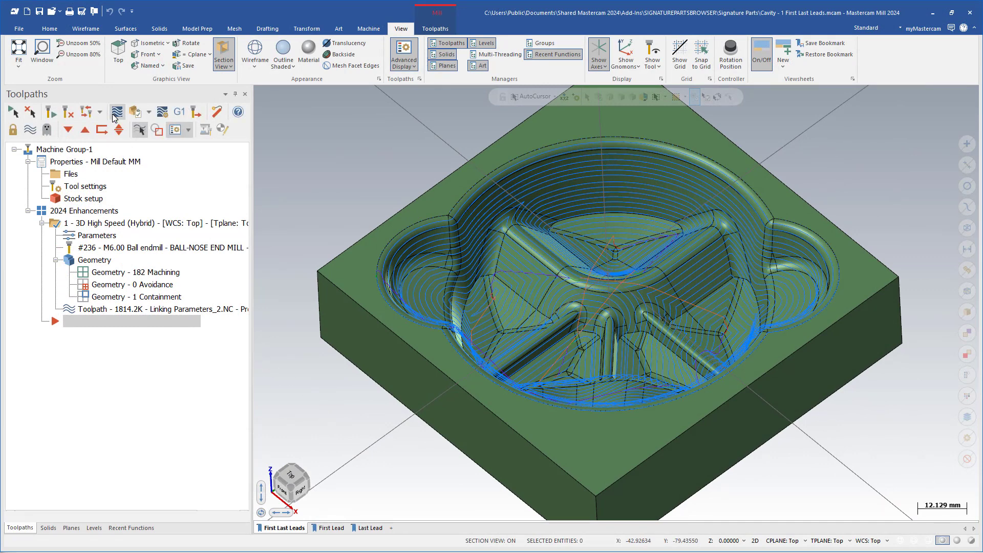
- In Mastercam, backplot the cavity's 3D High Speed Hybrid toolpath from its first entry to a linking move partway through
left_click(118, 113)
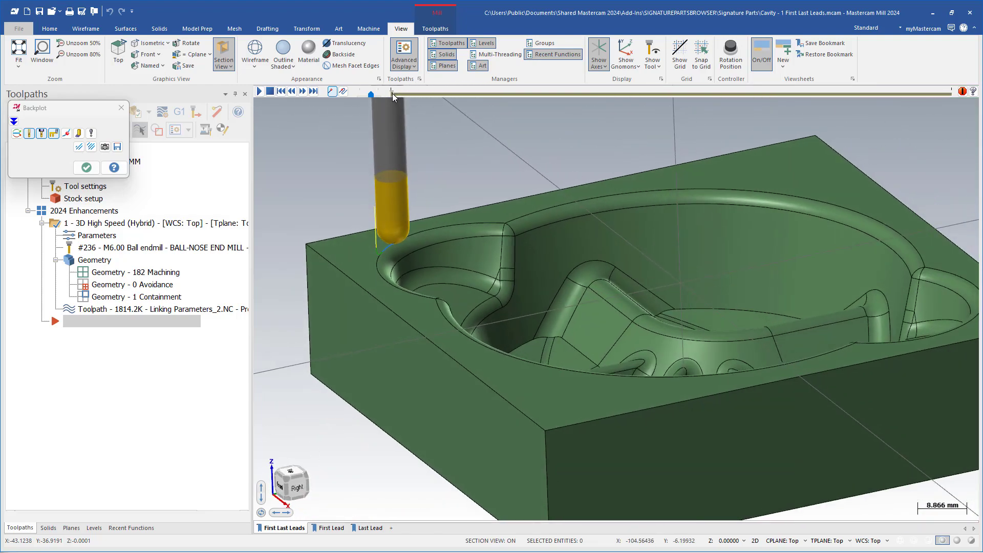
mouse_move(393, 93)
left_mouse_down()
mouse_move(762, 96)
mouse_move(754, 97)
left_mouse_up()
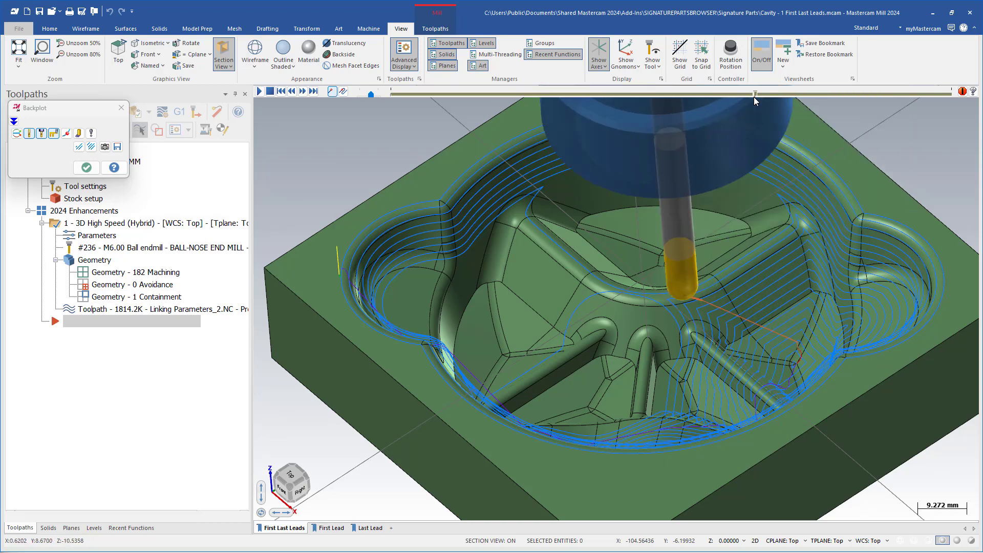
scroll(754, 97, "up", 3)
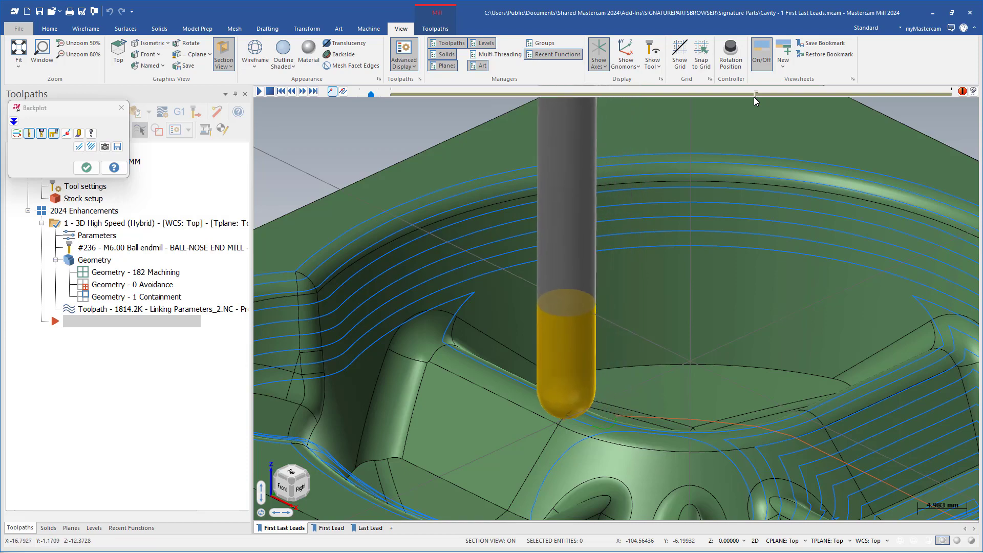
scroll(754, 97, "down", 1)
scroll(754, 97, "down", 2)
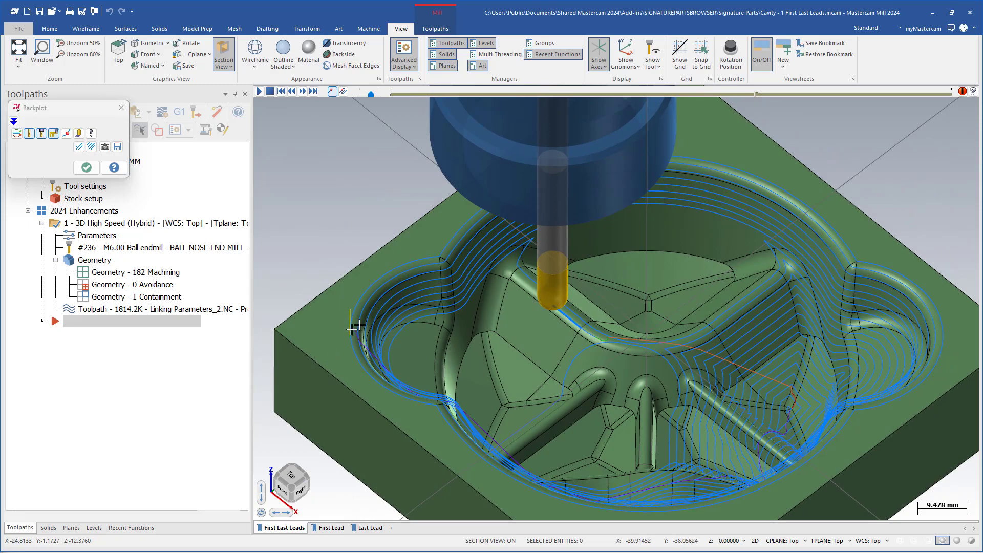
- Examine the linking moves inside the cavity, advance the backplot to the toolpath's last retract, and close the backplot
scroll(743, 203, "up", 8)
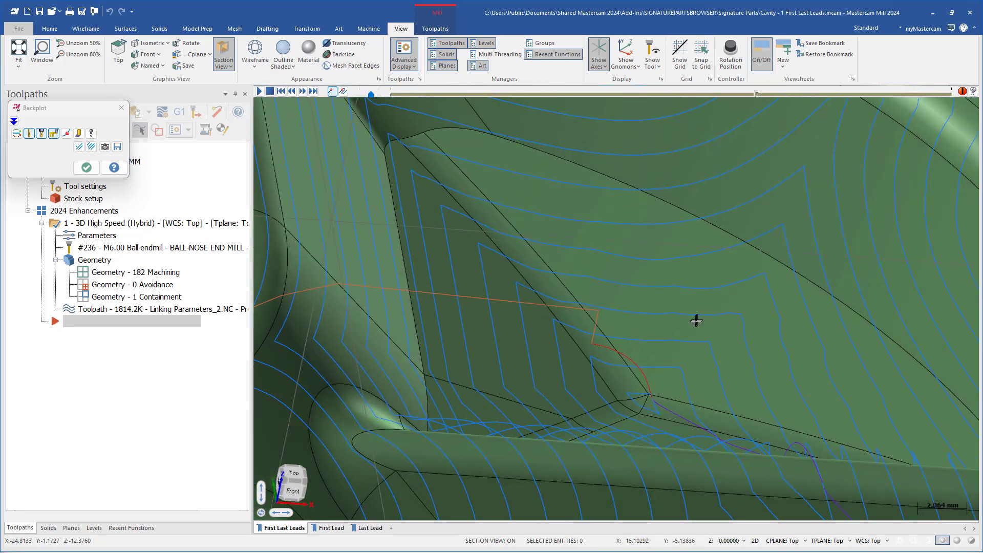
middle_click_drag(696, 321, 582, 344)
scroll(660, 378, "down", 6)
scroll(581, 344, "down", 4)
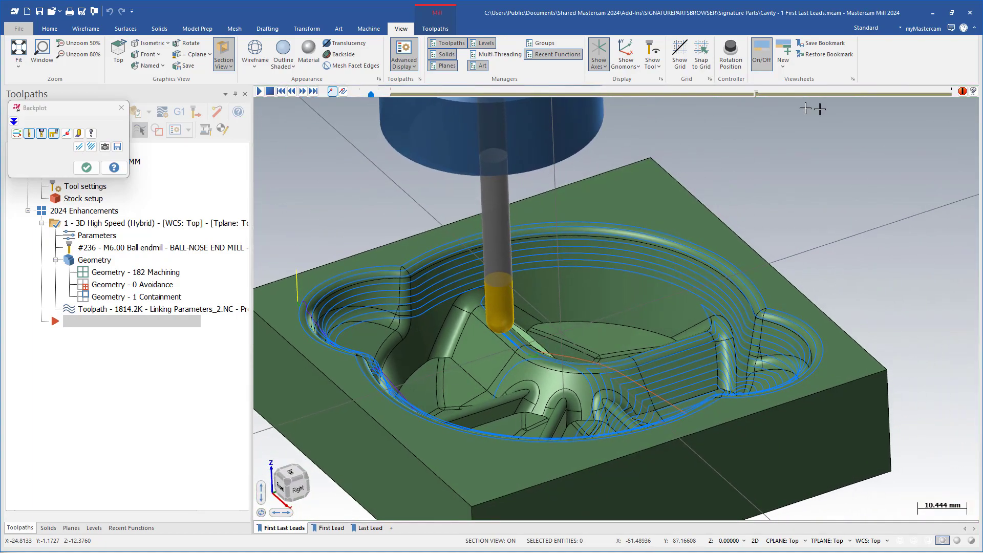
left_click_drag(758, 98, 950, 95)
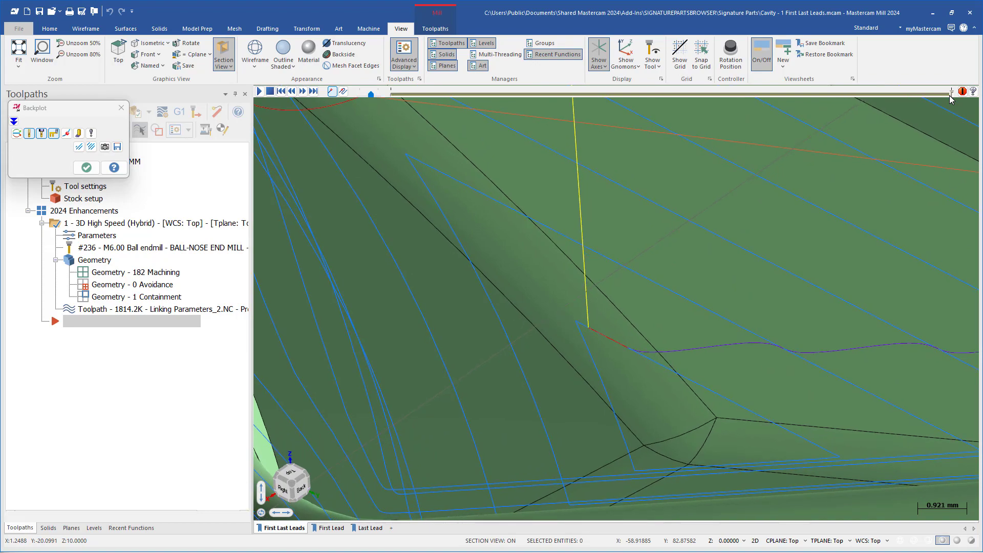
key("Escape")
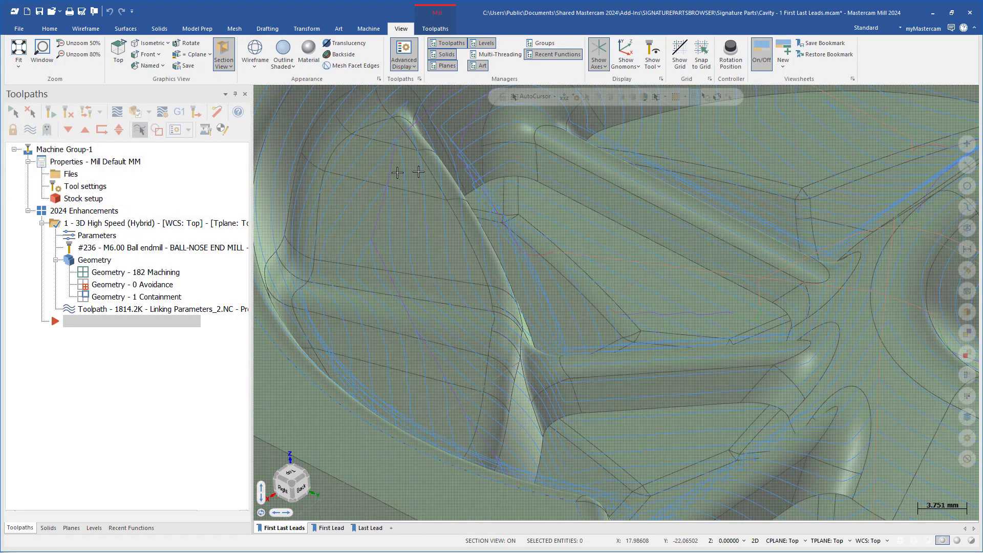
- Enable first/last Lead In and Lead Out for the Hybrid operation, with no secondary lead in and a lead-in radius of 2, and regenerate
left_click(97, 235)
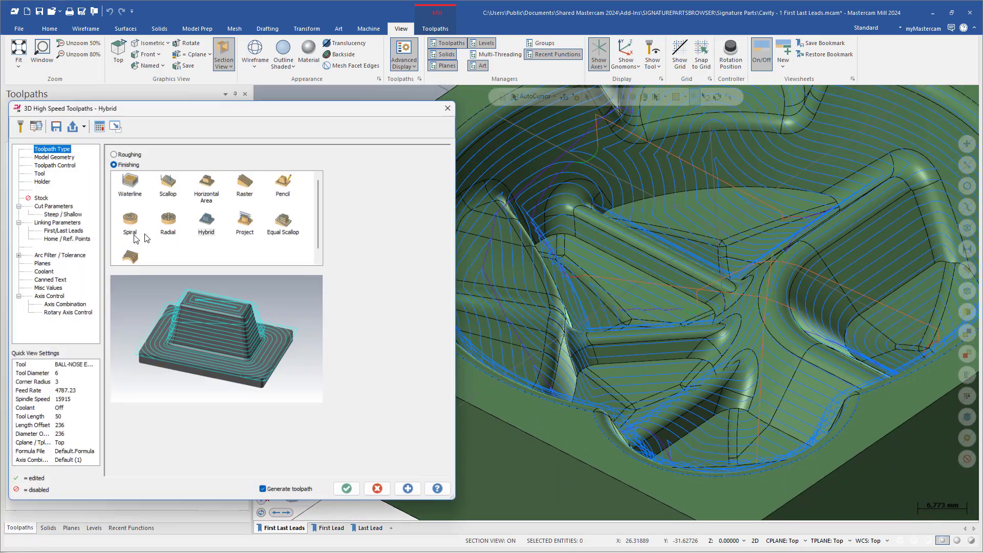
left_click(67, 230)
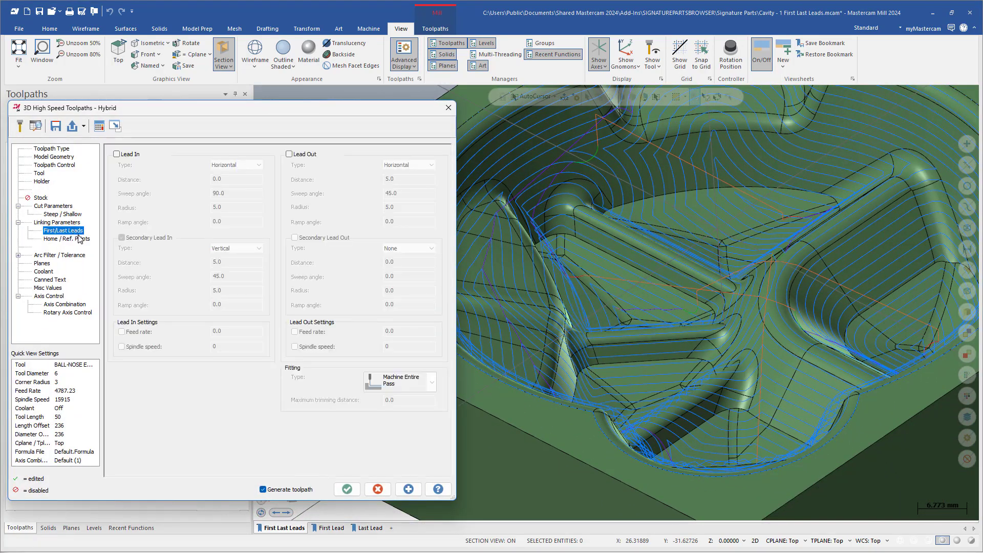
left_click(117, 153)
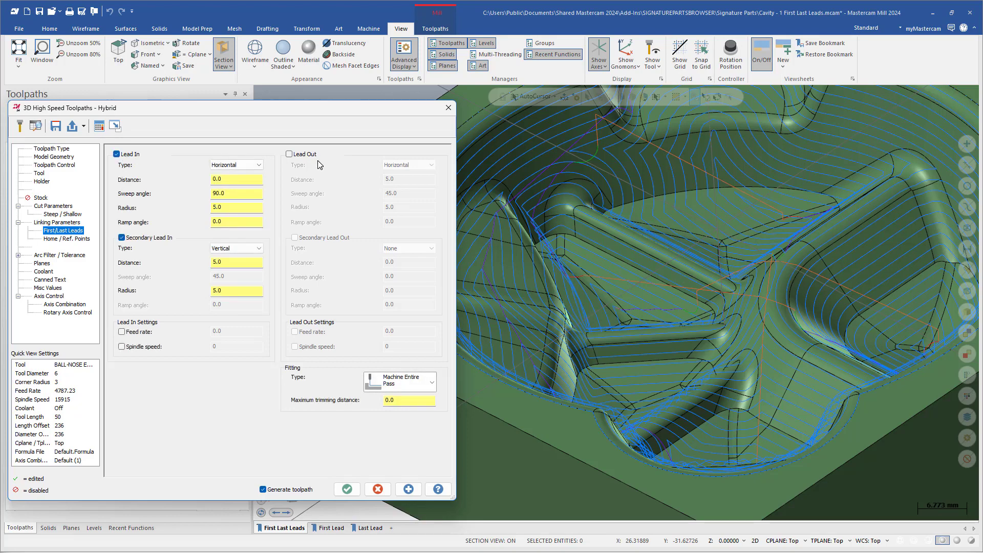
left_click(288, 154)
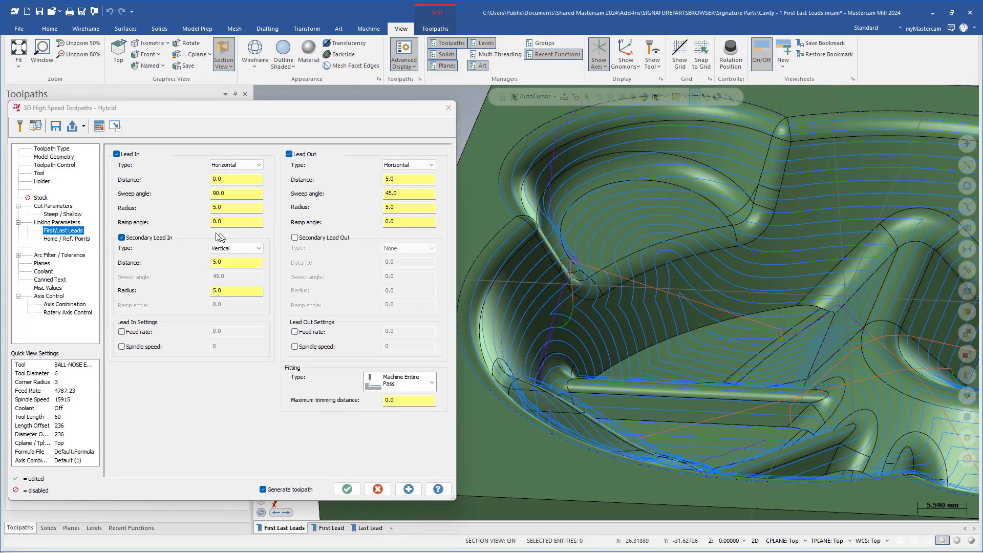
left_click(122, 237)
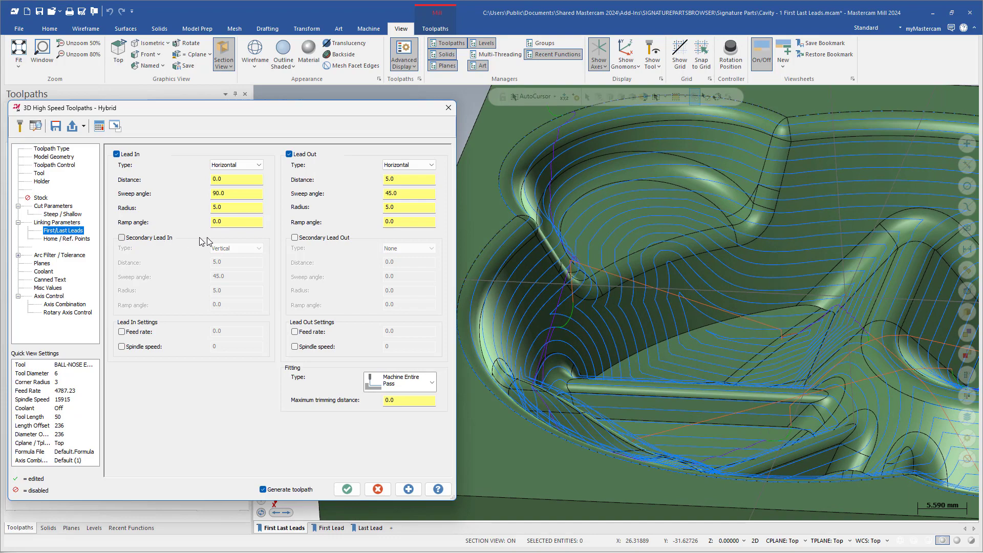
double_click(234, 207)
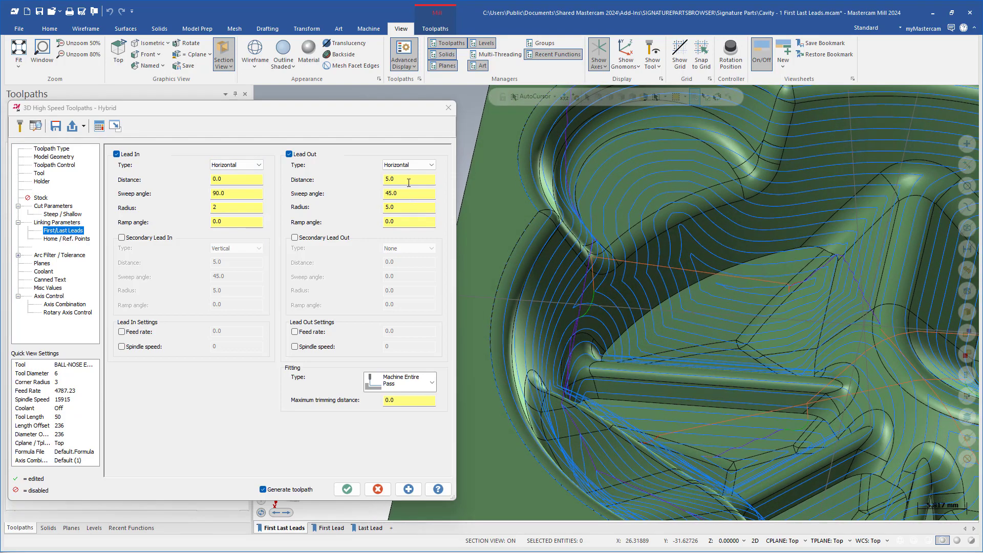
left_click(347, 490)
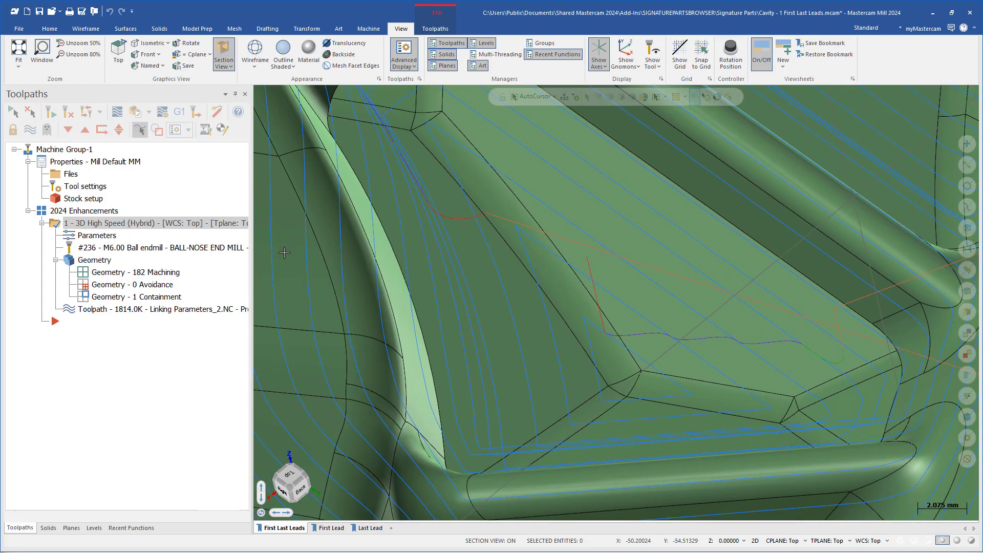
- Set the Hybrid operation's lead-out radius to 2 and its distance to 2, and apply the changes
left_click(98, 236)
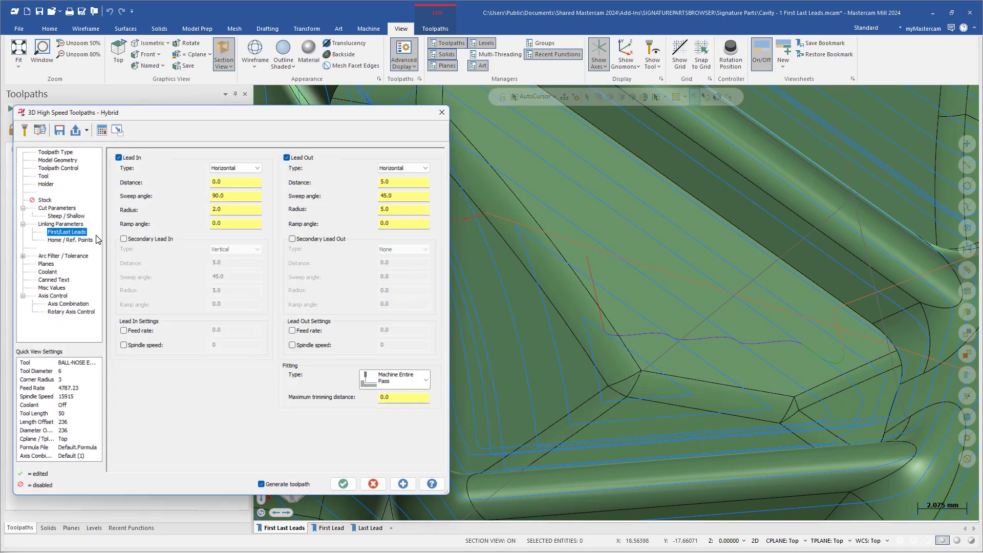
left_click_drag(409, 210, 322, 213)
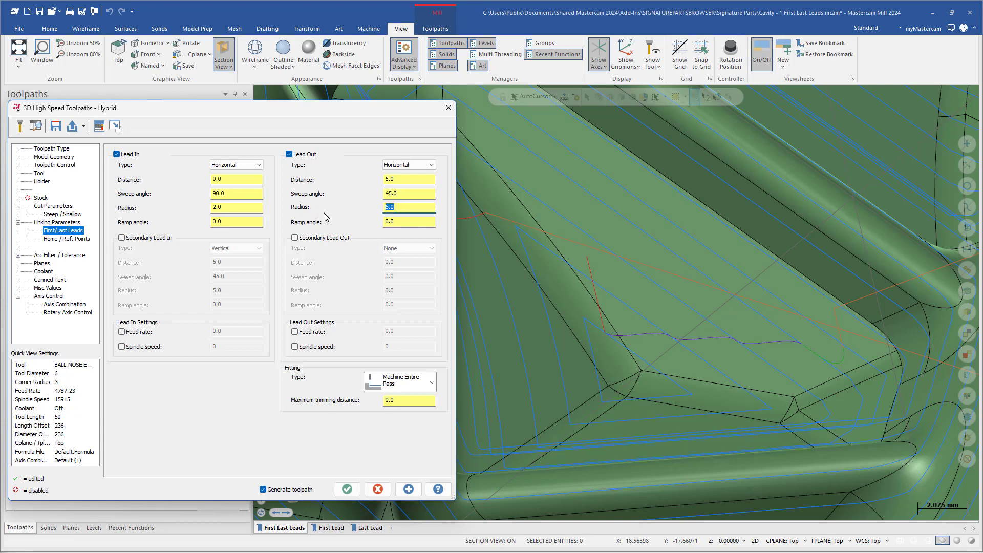
type("2")
double_click(392, 179)
type("2")
left_click(412, 492)
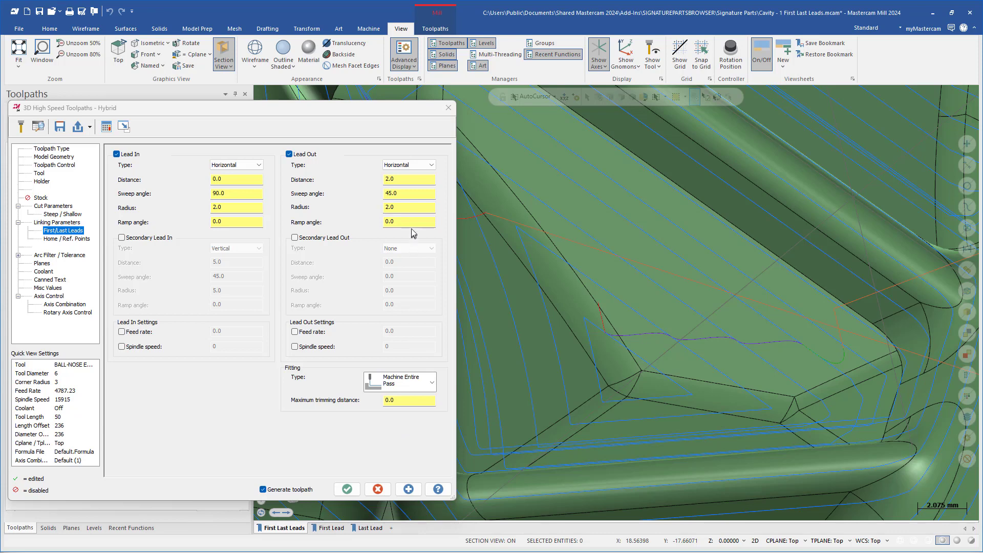
- Change the lead-out type to Vertical, apply it to the toolpath, and accept the Hybrid operation's settings
left_click(425, 165)
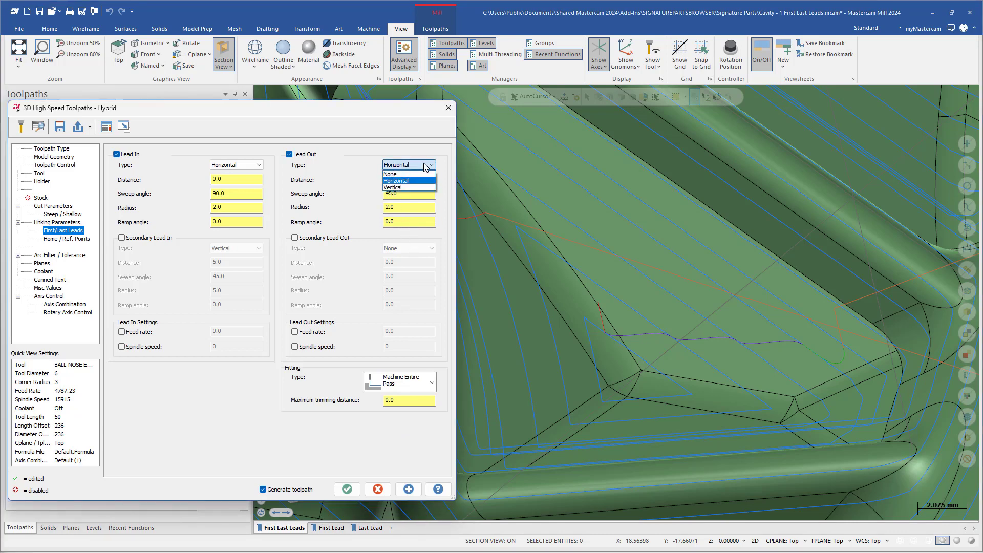
left_click(415, 187)
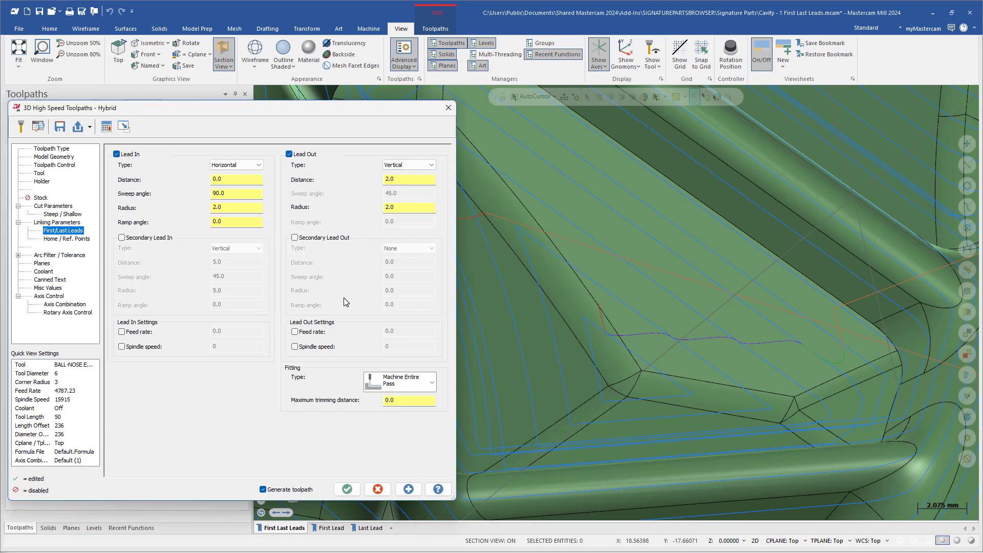
left_click(408, 489)
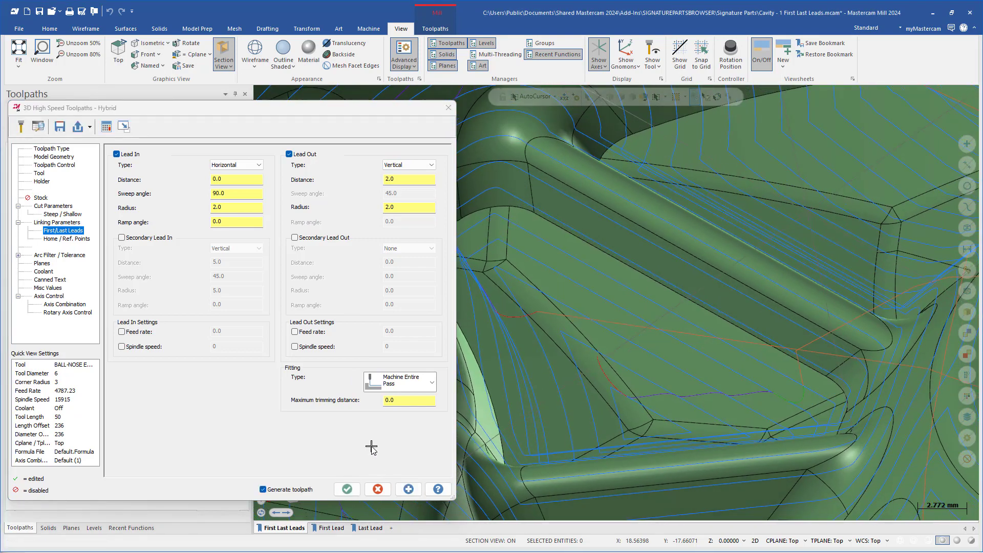
left_click(347, 489)
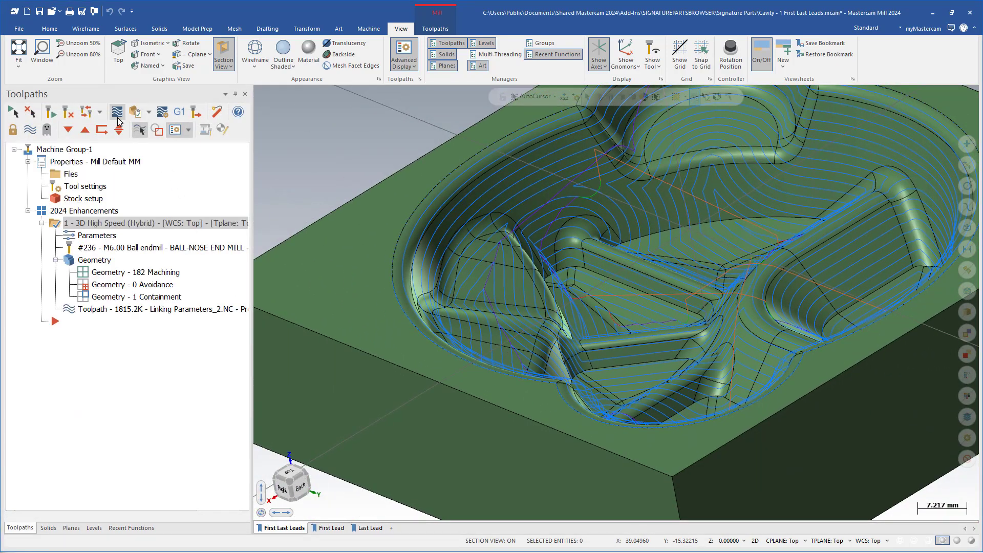
- Backplot the updated Hybrid toolpath from the first lead-in through to the final lead-out, and close the backplot
left_click(118, 117)
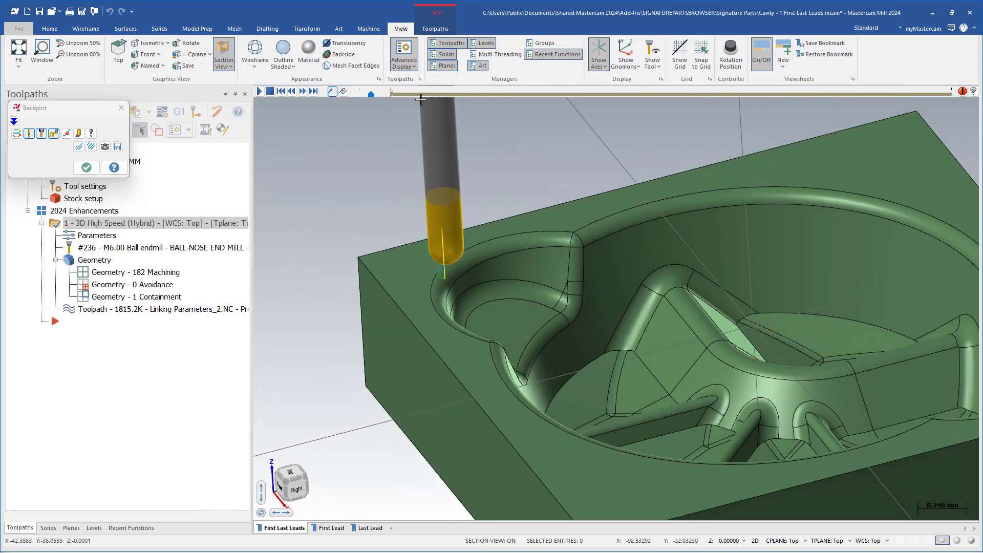
left_click_drag(392, 94, 950, 98)
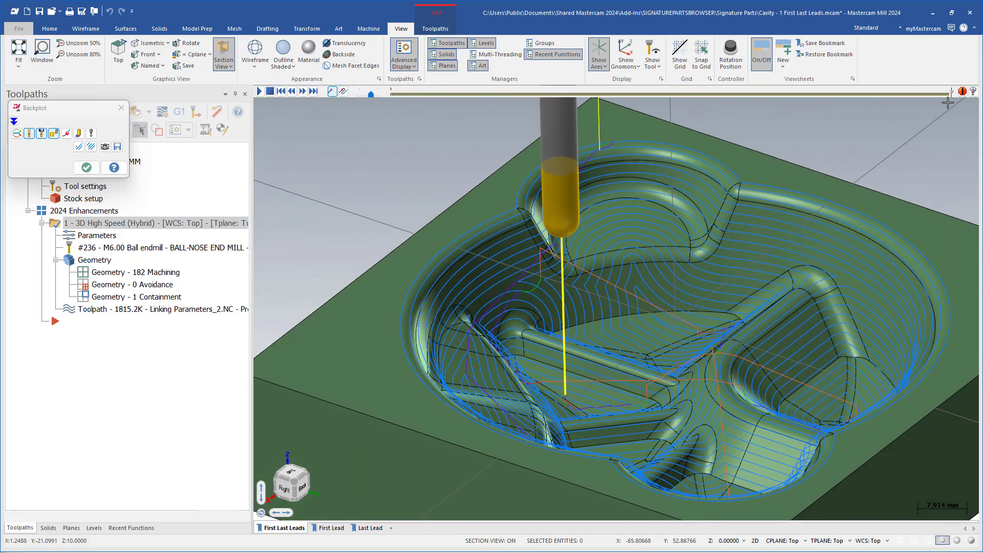
key("Escape")
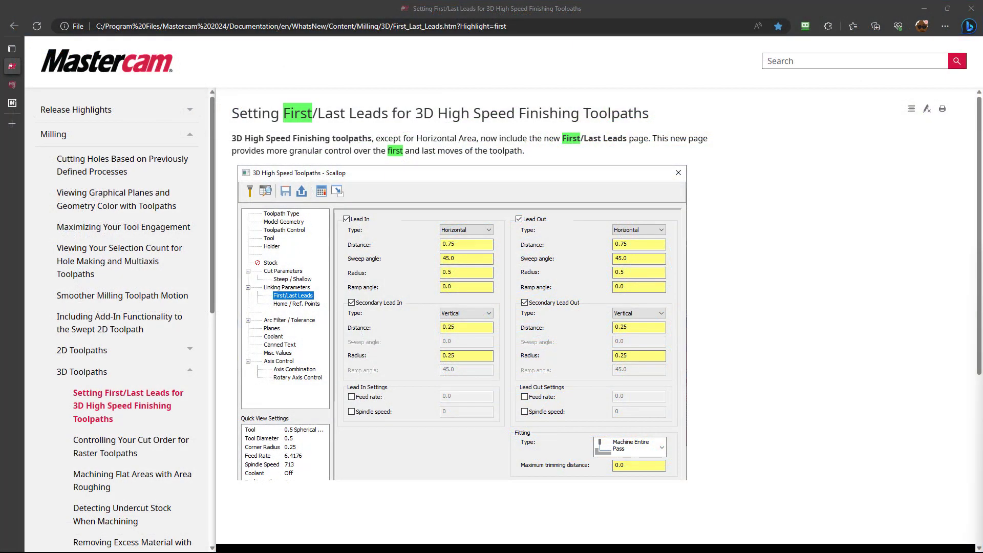
- Open the bookmarked help topic Maximizing Your Tool Engagement and read through the Maximize engagement comparison
left_click(853, 26)
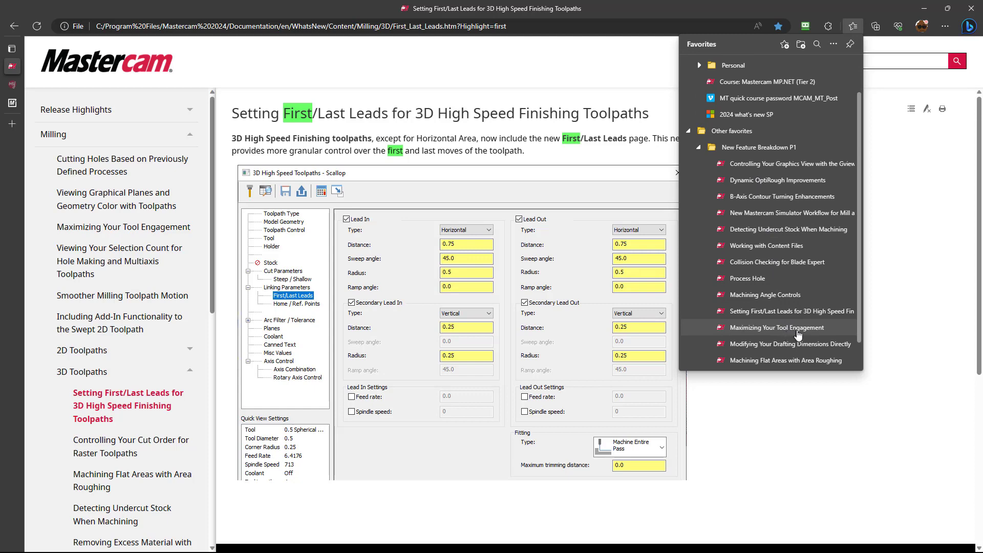
left_click(797, 335)
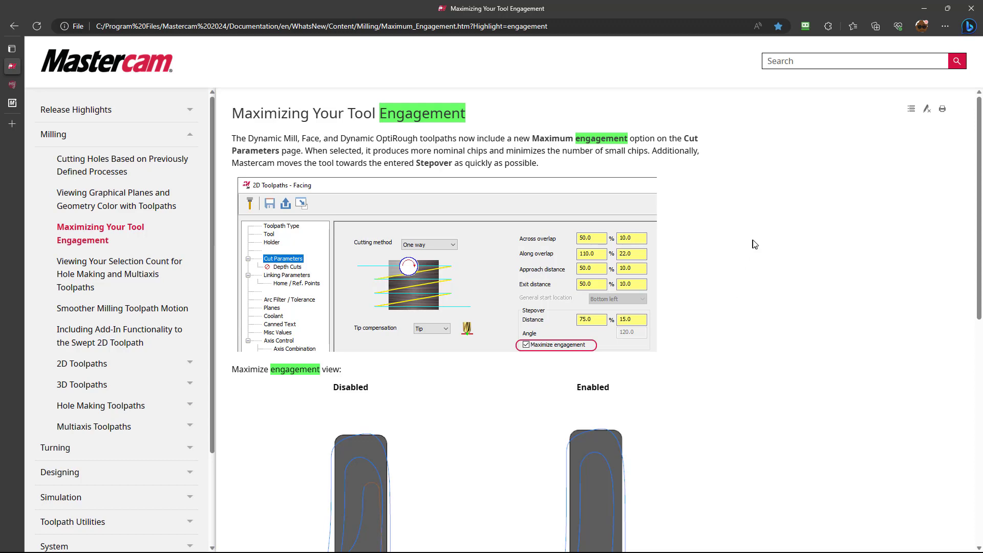
scroll(768, 328, "down", 5)
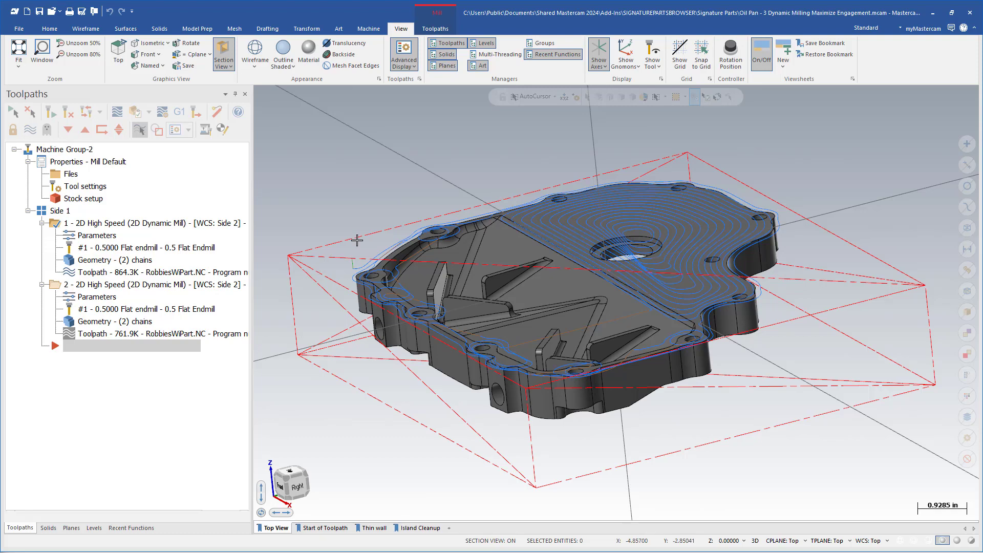
- Show the oil pan in the Thin wall viewsheet and backplot the first Dynamic Mill operation with the holder hidden and quick verify on
key("alt+1")
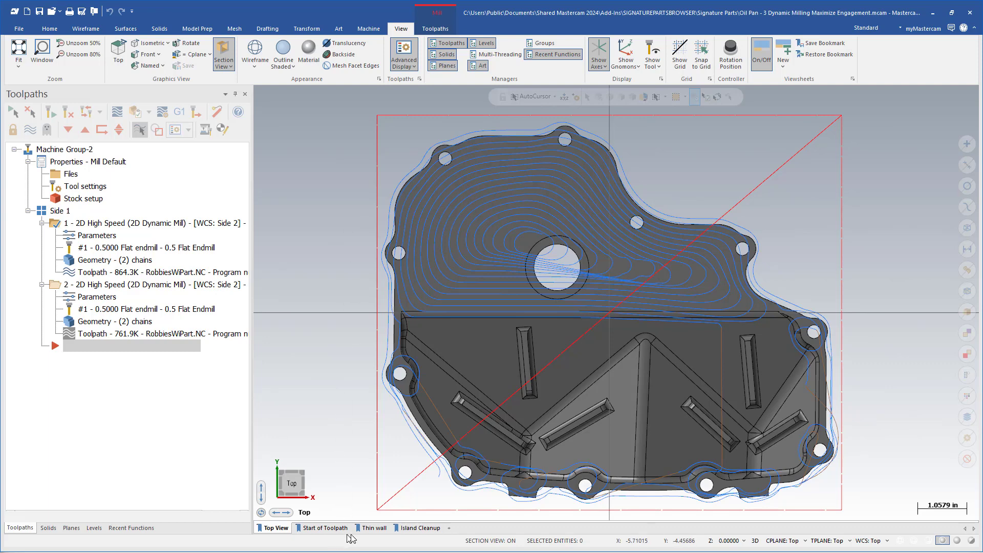
left_click(375, 530)
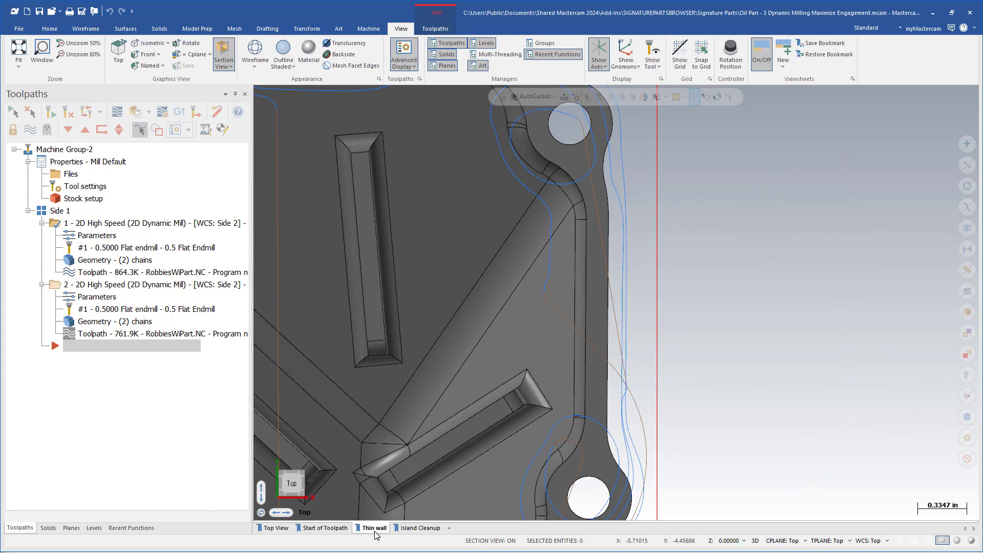
left_click(118, 112)
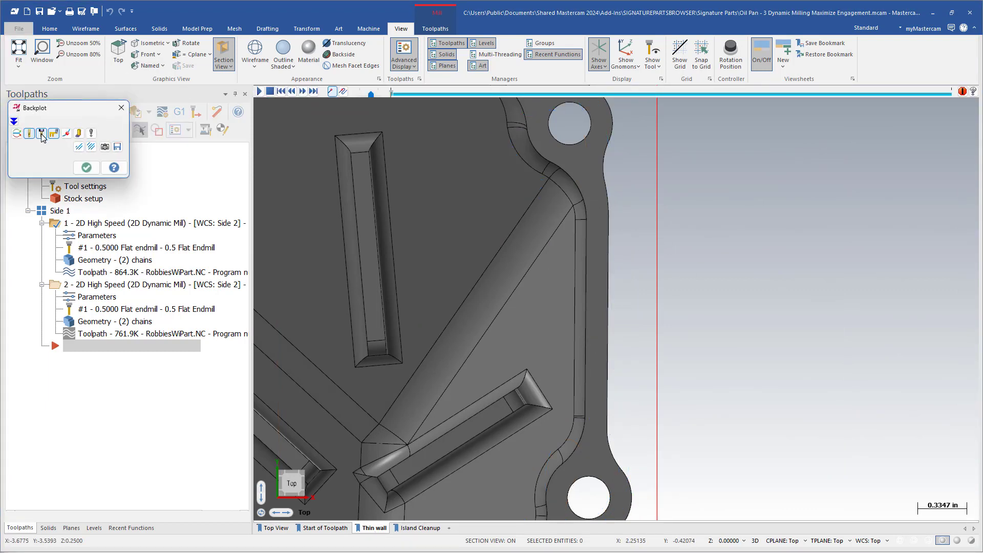
left_click(41, 133)
left_click(79, 133)
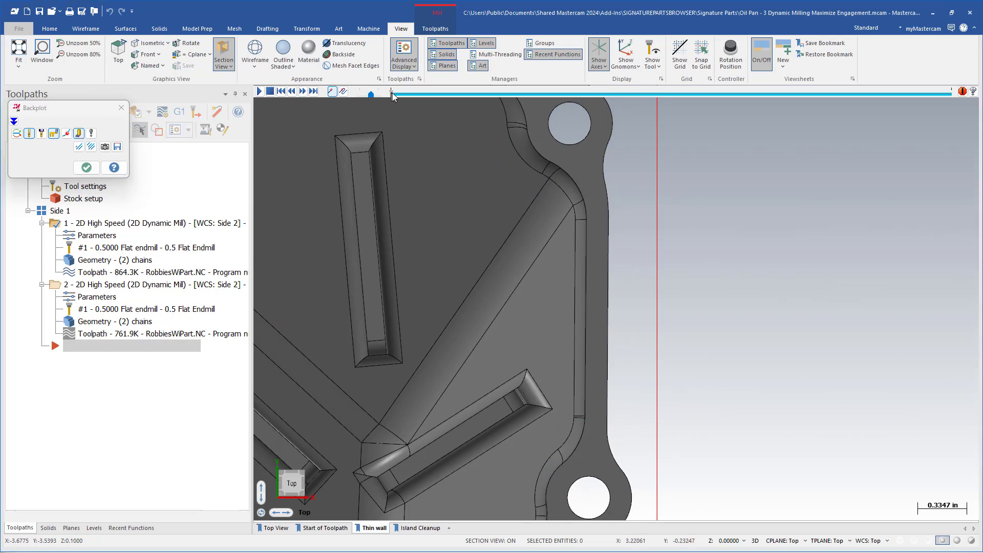
- Backplot the first Dynamic Mill operation along the thin wall and around the adjoining bolt boss, and close the backplot
left_click_drag(392, 94, 432, 91)
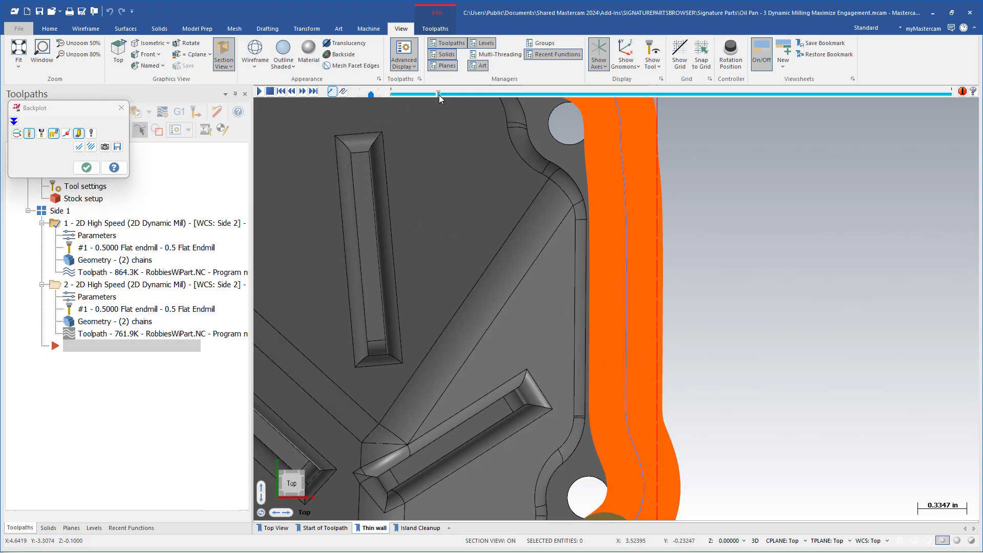
left_click_drag(440, 98, 496, 97)
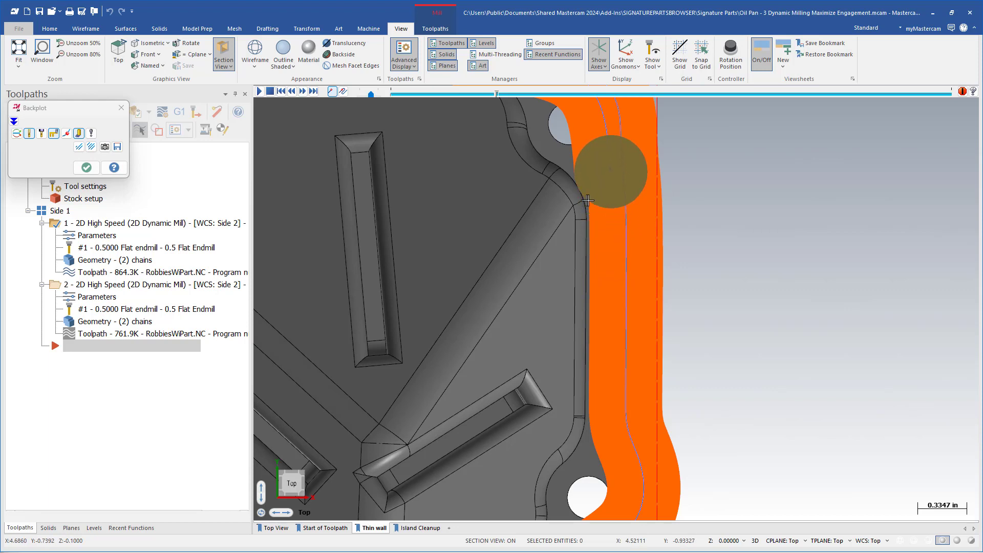
scroll(588, 200, "up", 5)
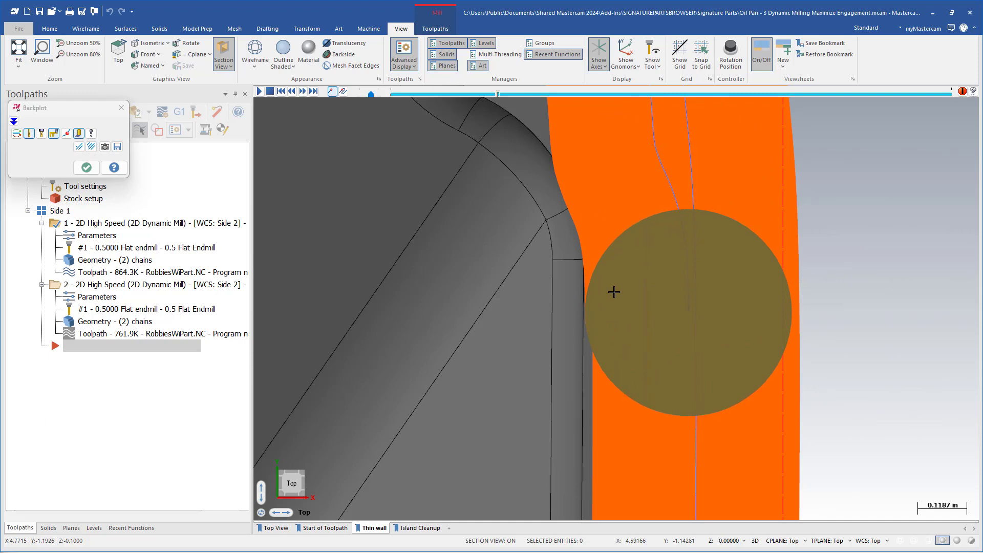
scroll(616, 322, "down", 3)
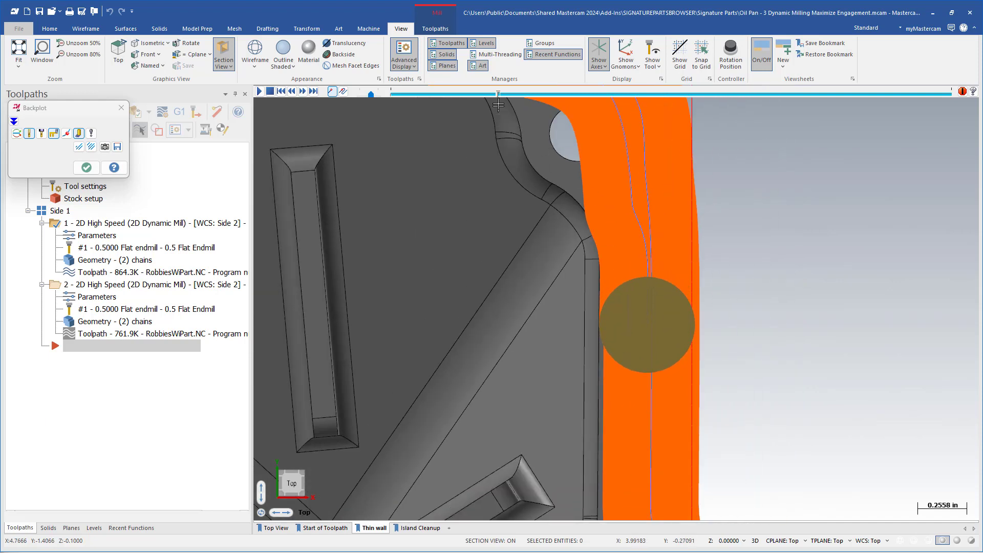
mouse_move(499, 94)
left_mouse_down()
mouse_move(521, 101)
mouse_move(505, 95)
left_mouse_up()
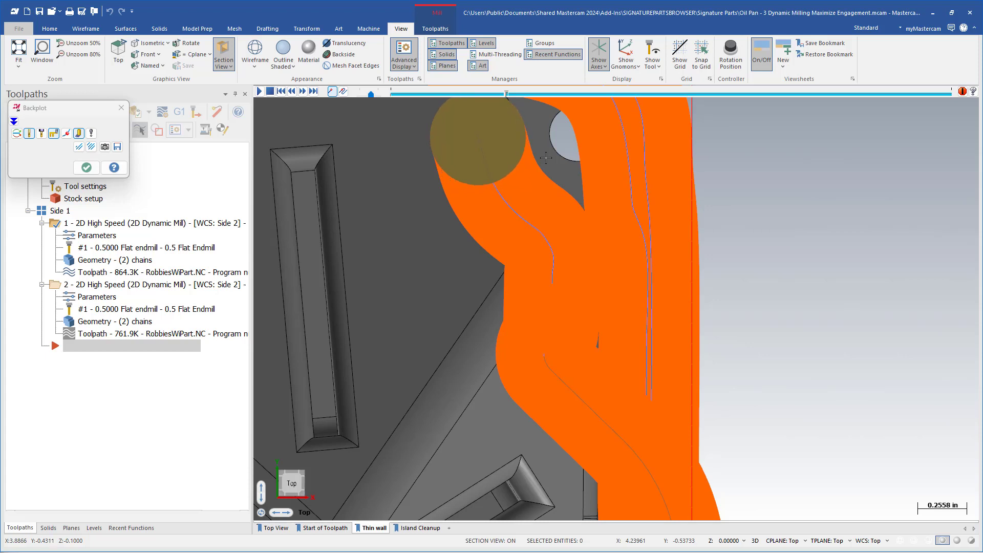
scroll(637, 331, "down", 8)
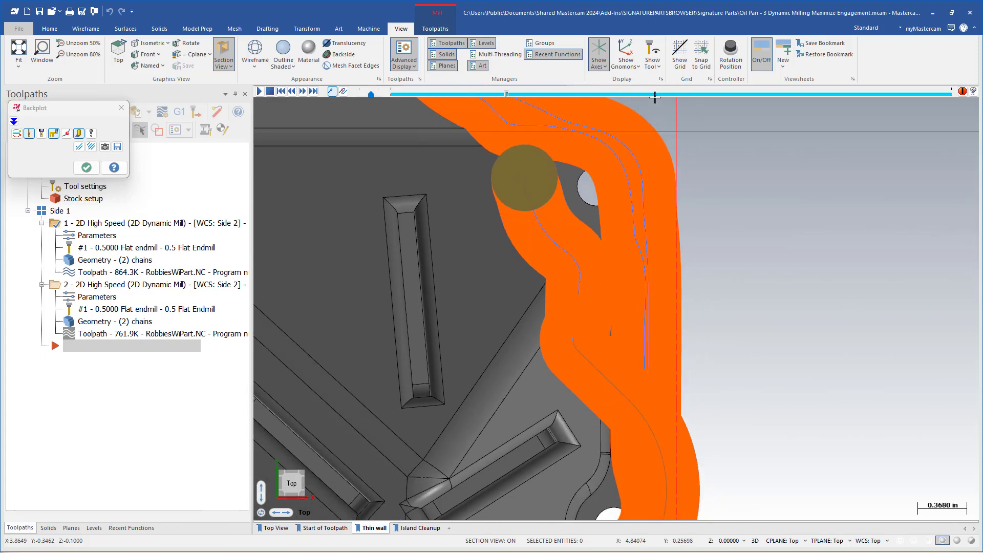
scroll(633, 114, "up", 7)
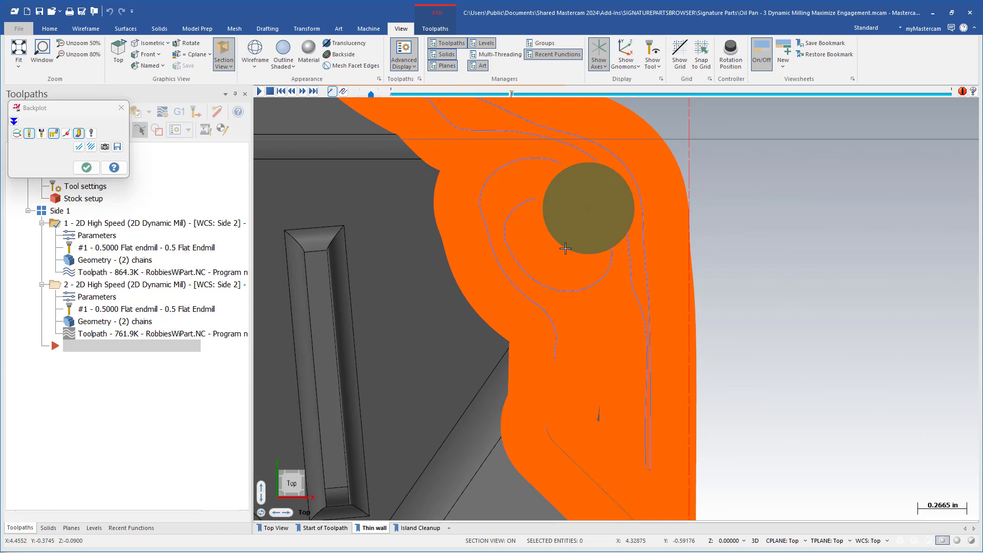
key("Escape")
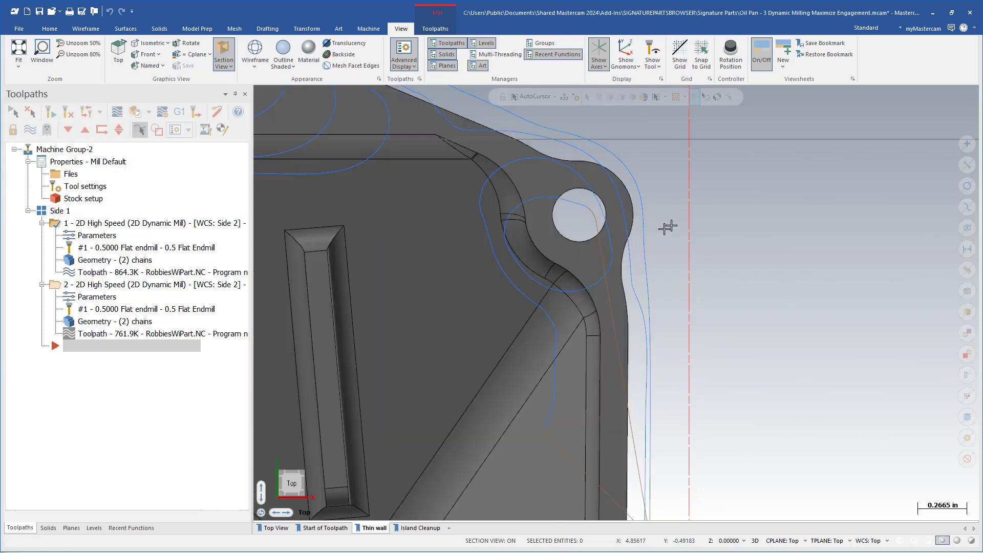
- Compare the two Dynamic Mill toolpaths over the whole oil pan by selecting each operation in turn, ending on the second
scroll(759, 203, "down", 7)
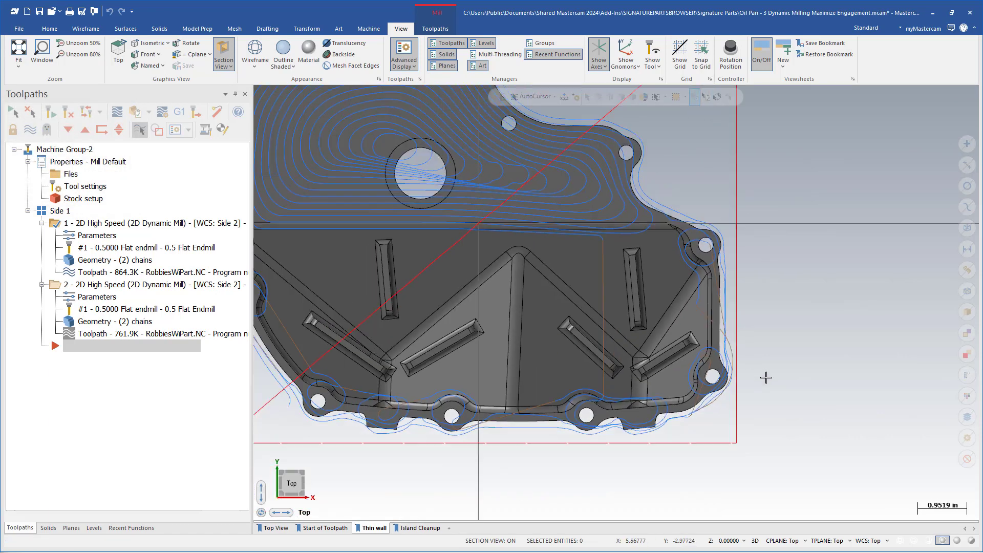
left_click(154, 285)
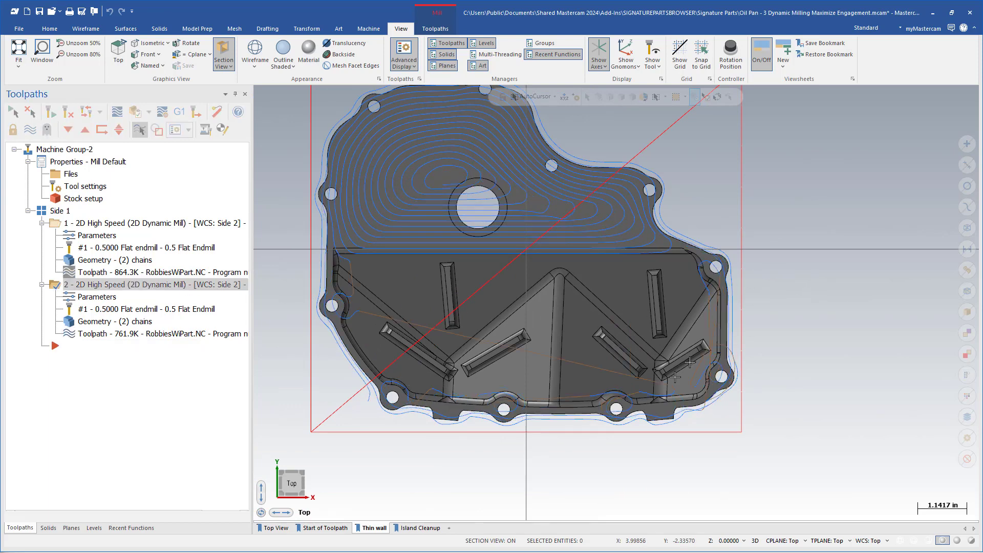
left_click(156, 223)
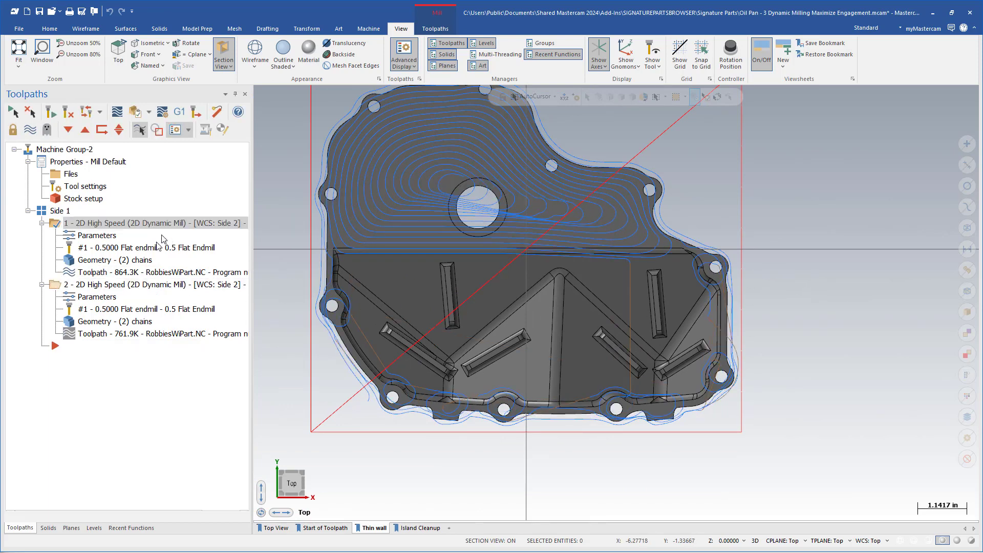
left_click(149, 288)
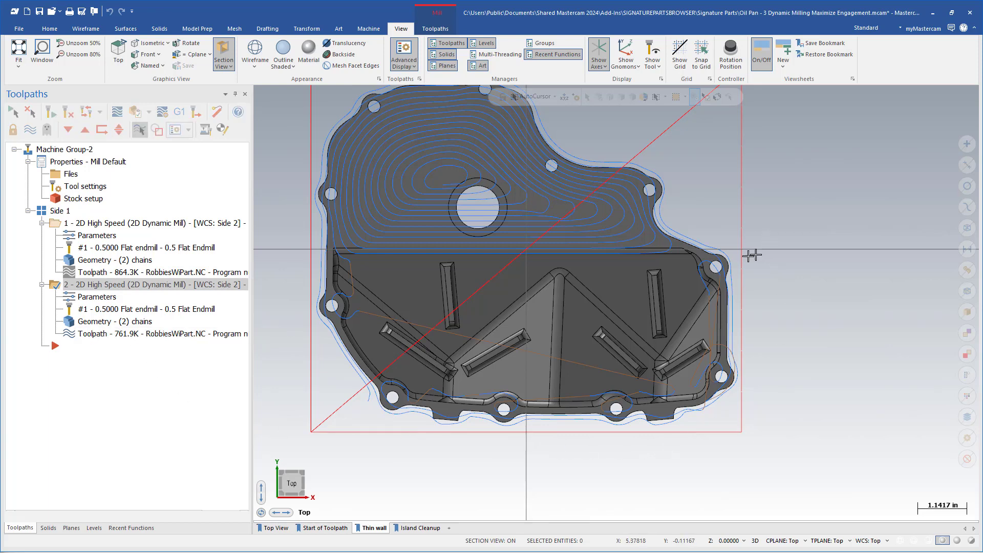
- Backplot the second Dynamic Mill operation along the same thin wall and bolt boss, and close the backplot
scroll(740, 245, "up", 5)
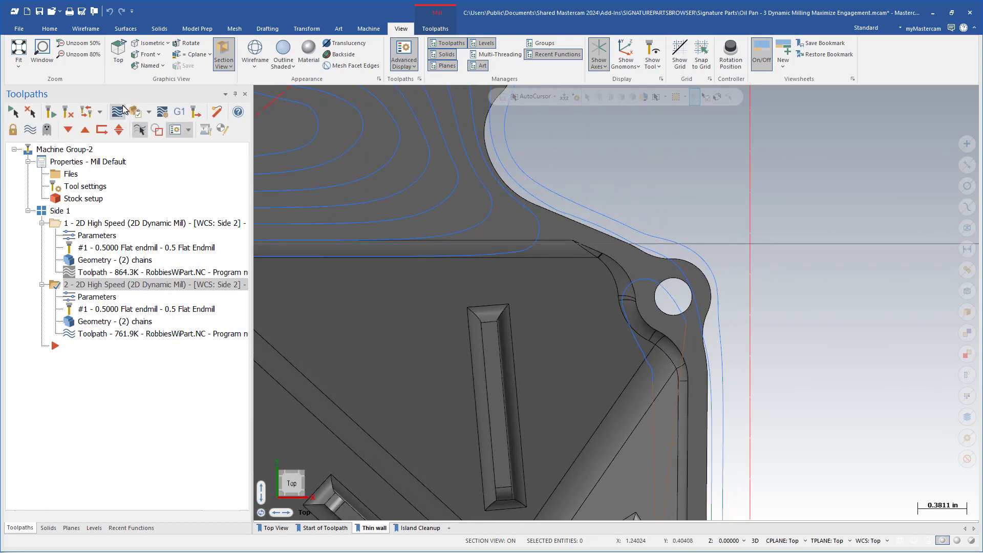
key("alt+t")
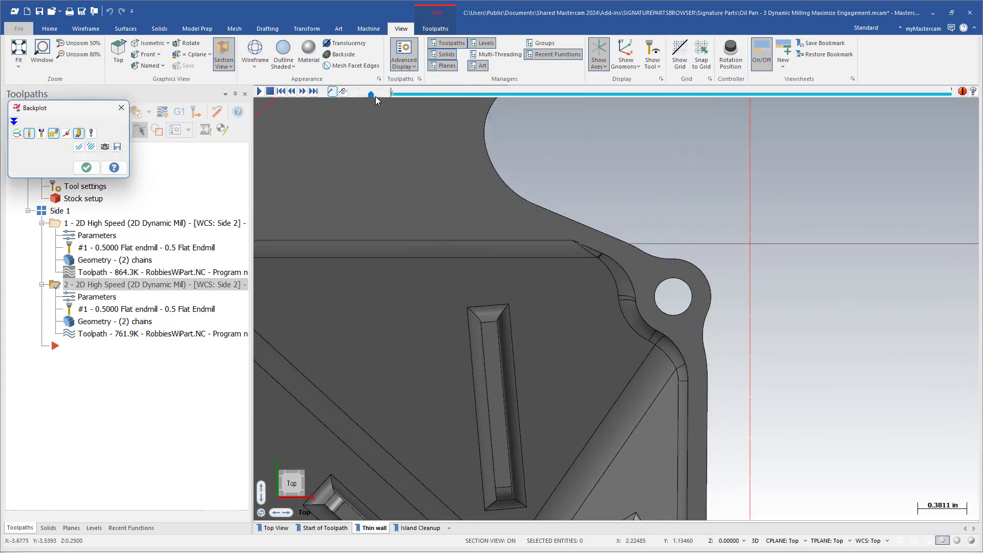
left_click_drag(391, 92, 434, 95)
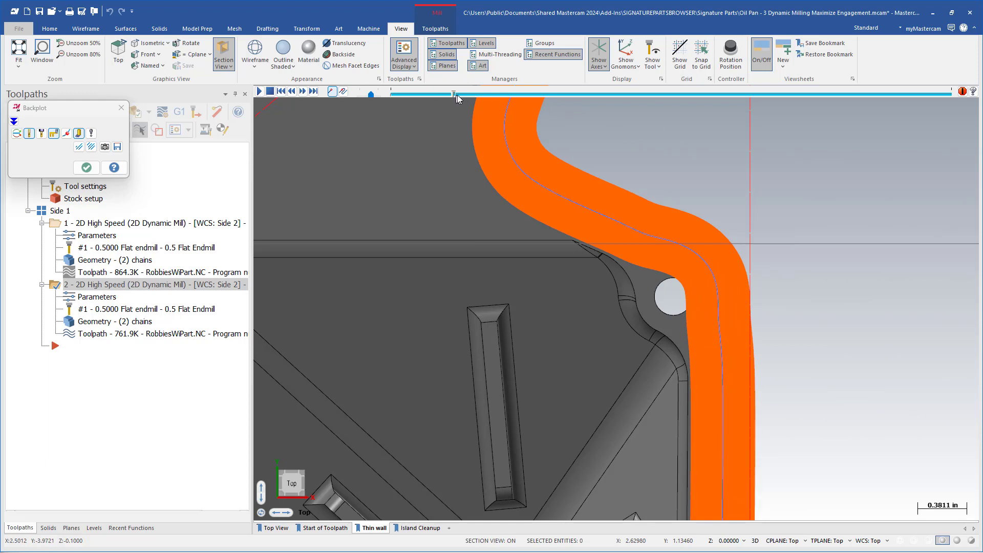
left_click_drag(481, 94, 511, 92)
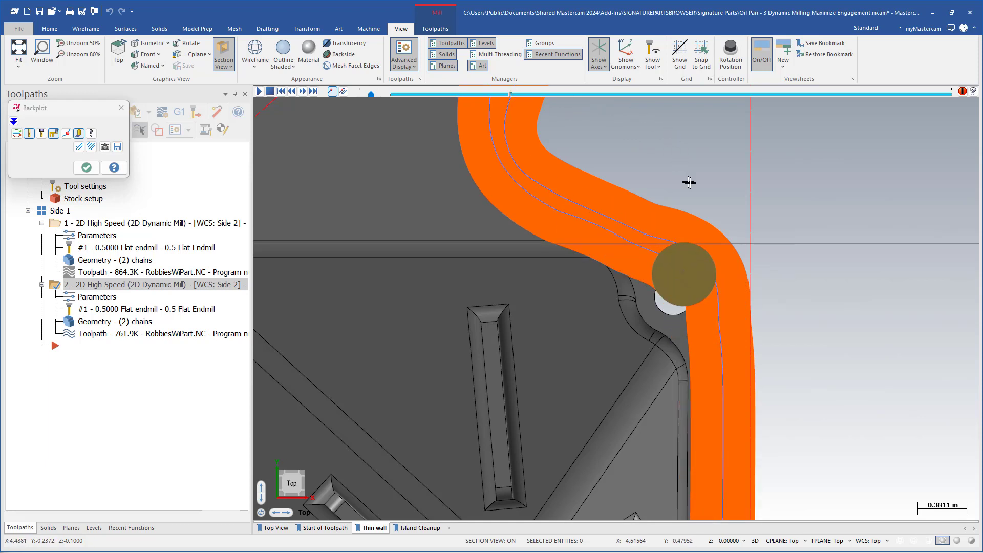
scroll(751, 307, "down", 3)
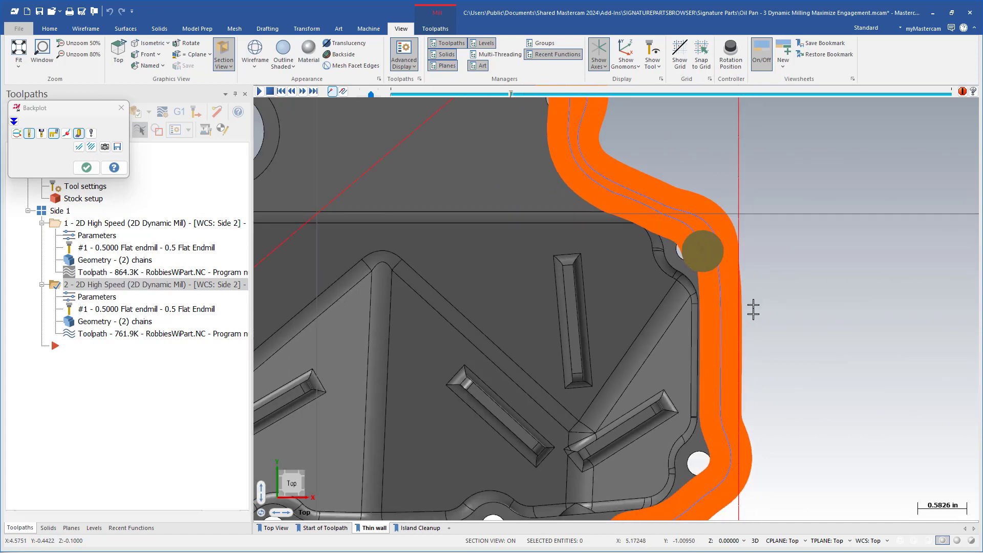
scroll(709, 256, "up", 4)
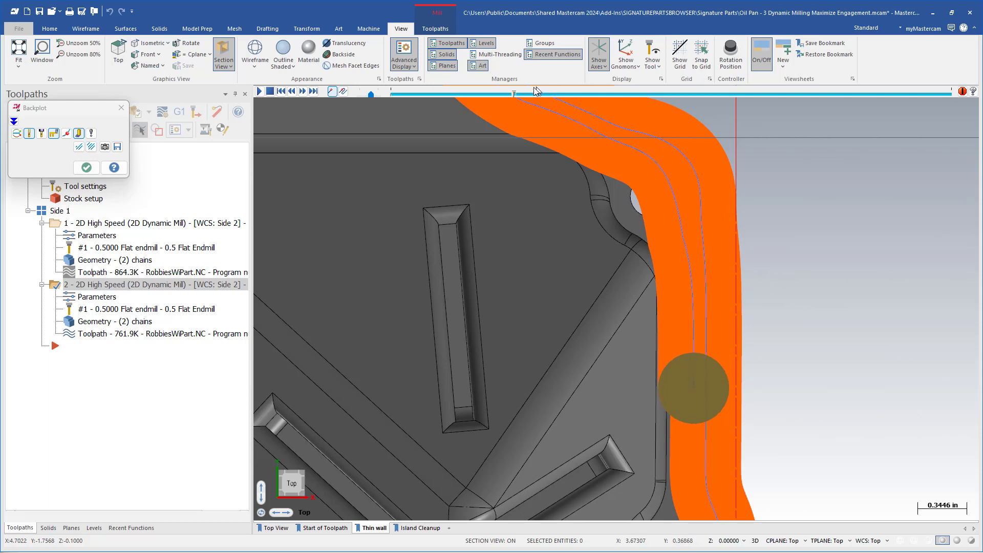
mouse_move(514, 93)
left_mouse_down()
mouse_move(538, 94)
mouse_move(521, 94)
left_mouse_up()
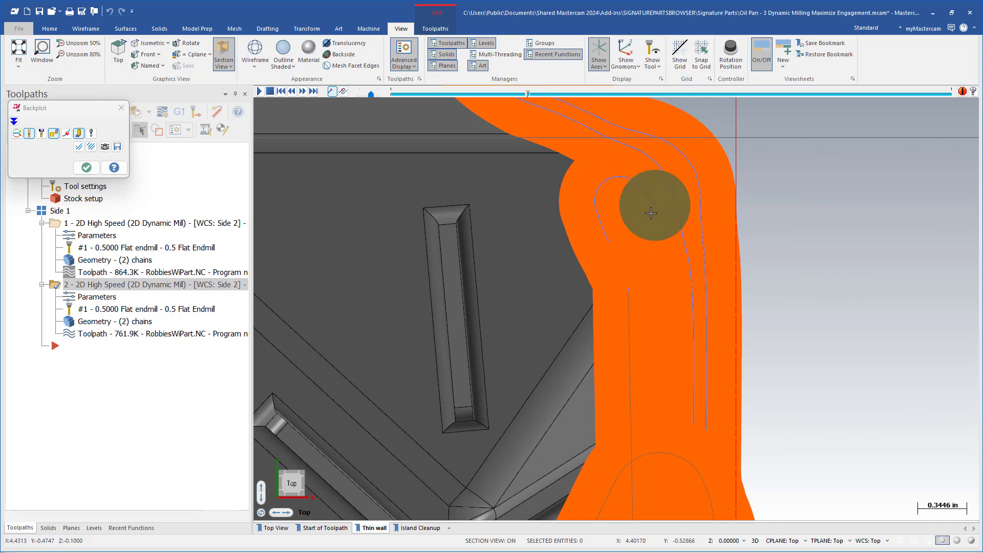
key("Escape")
- Review the Maximize engagement option in the second Dynamic Mill operation's cut parameters and accept the settings
scroll(840, 251, "down", 6)
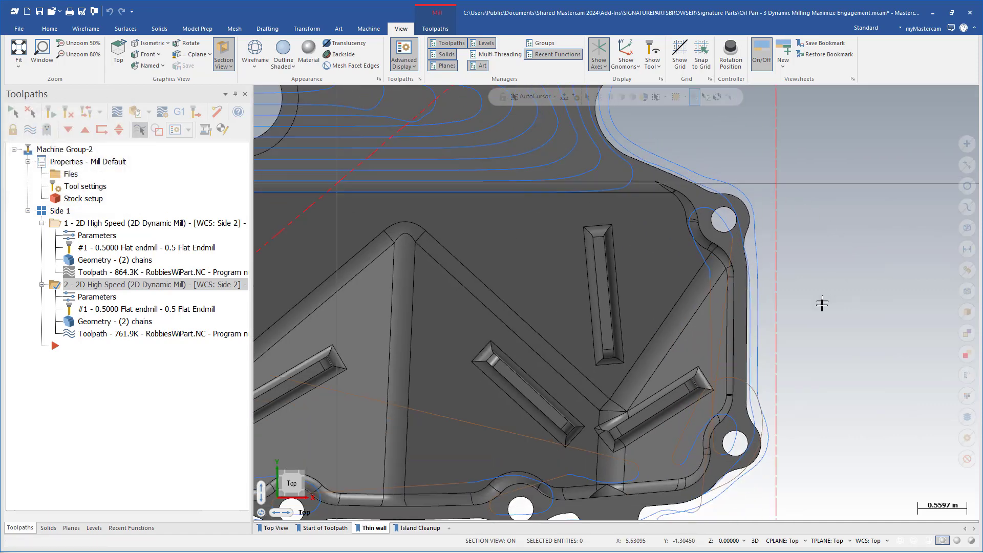
scroll(821, 344, "down", 3)
middle_click_drag(538, 307, 471, 285)
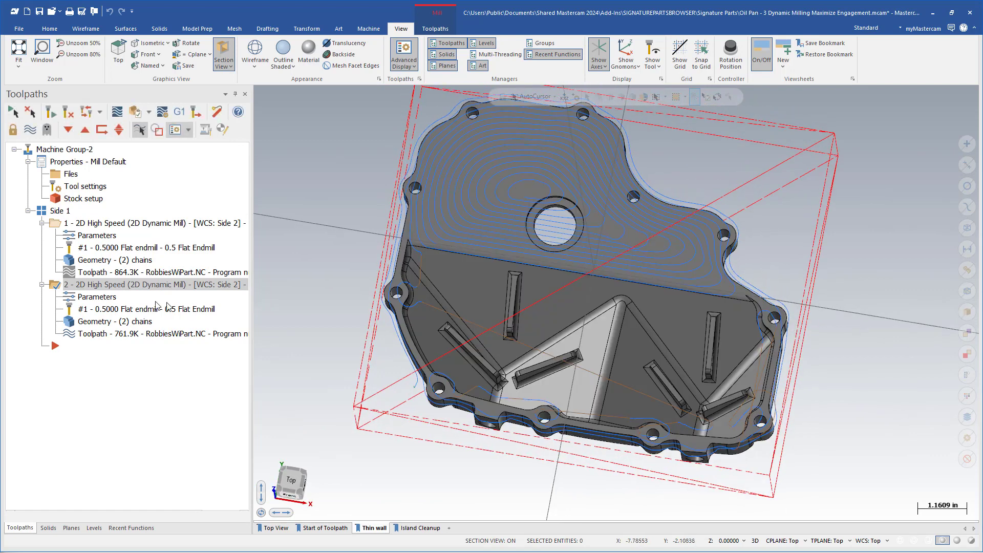
left_click(115, 299)
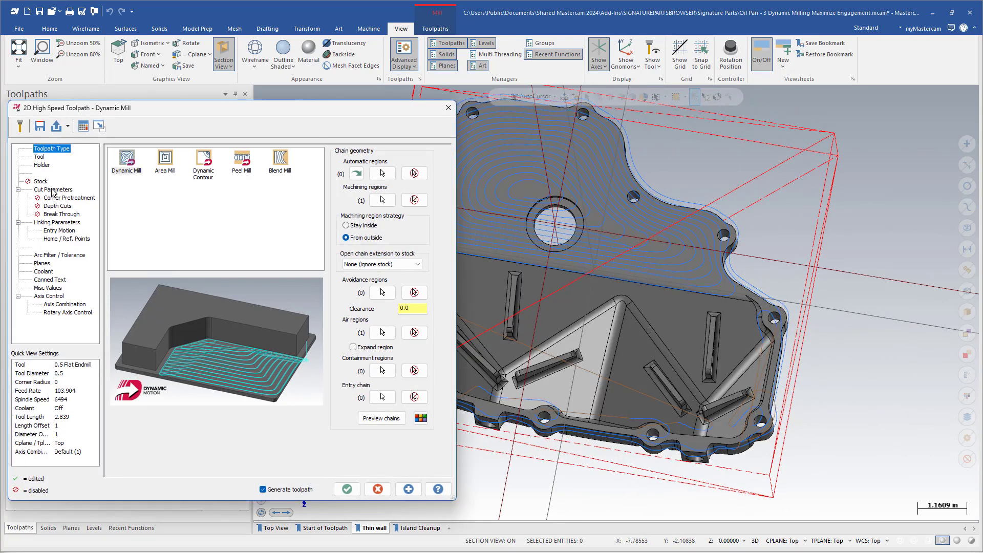
left_click(54, 190)
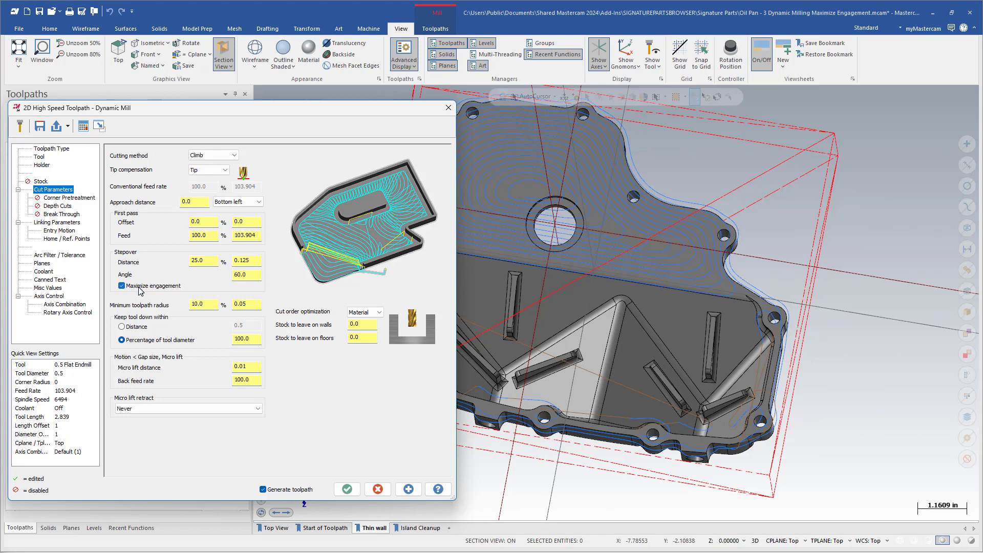
left_click(346, 490)
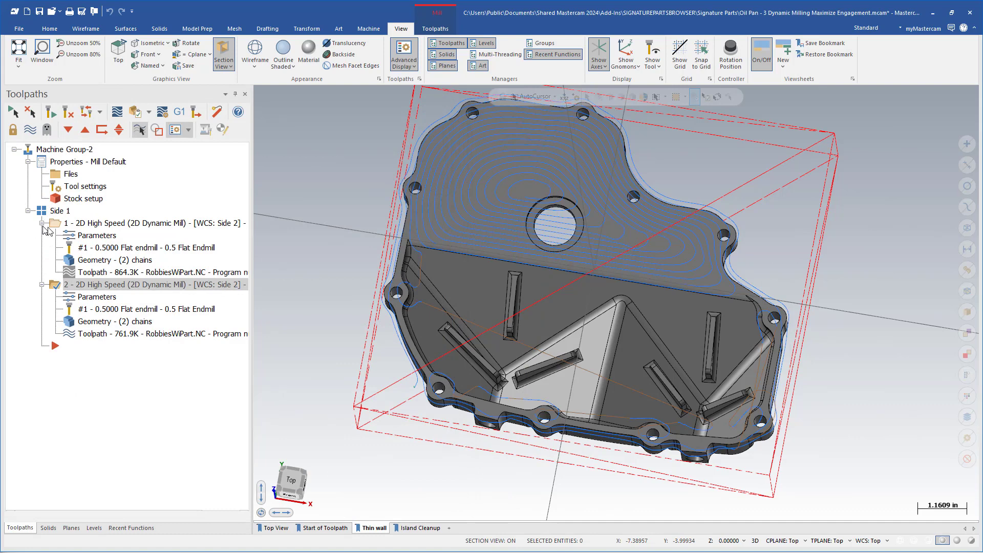
- Check the first Dynamic Mill operation's cut parameters and tool settings for comparison, and close them without changes
left_click(104, 237)
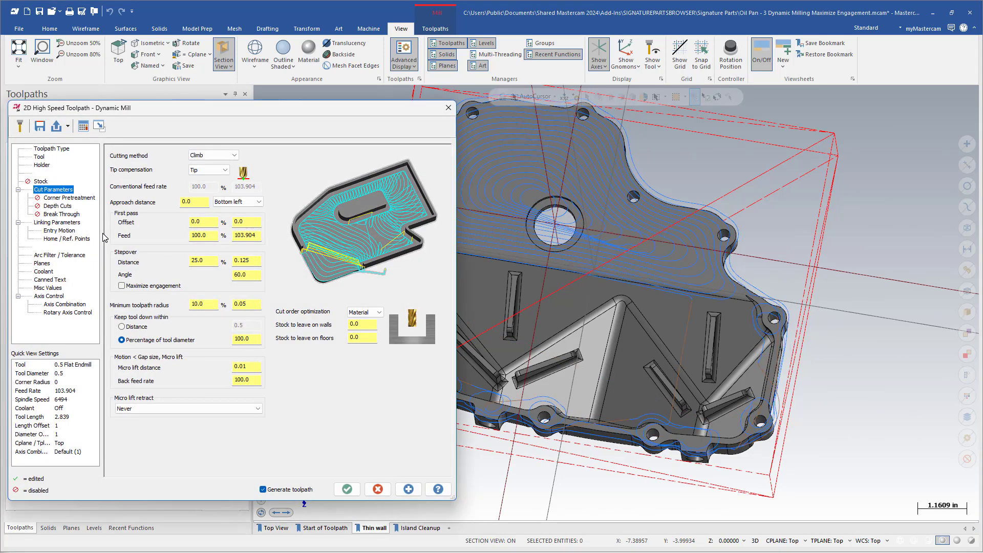
left_click(41, 157)
key("Escape")
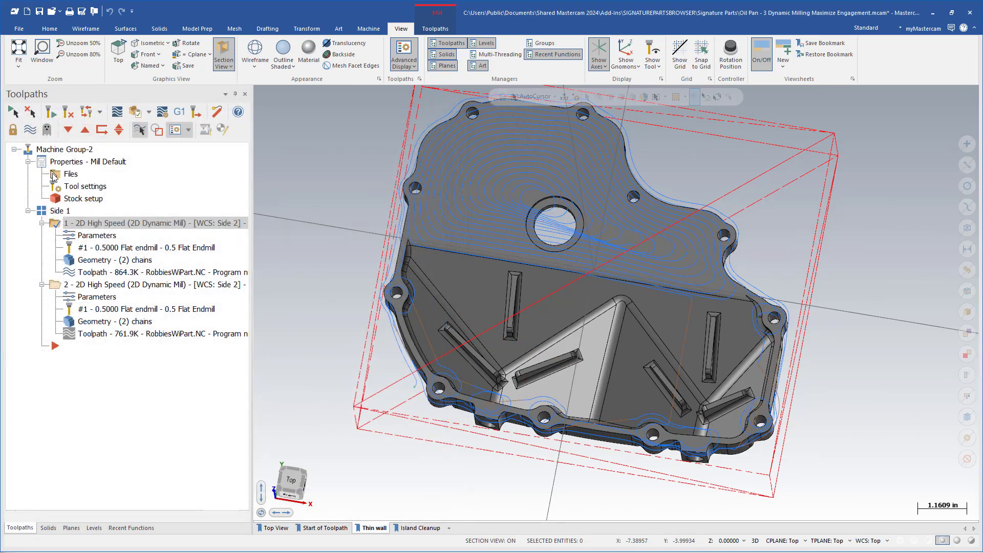
- Load the first and second Dynamic Mill operations in Verify in turn to compare their total toolpath times, closing the simulator after each
left_click(135, 113)
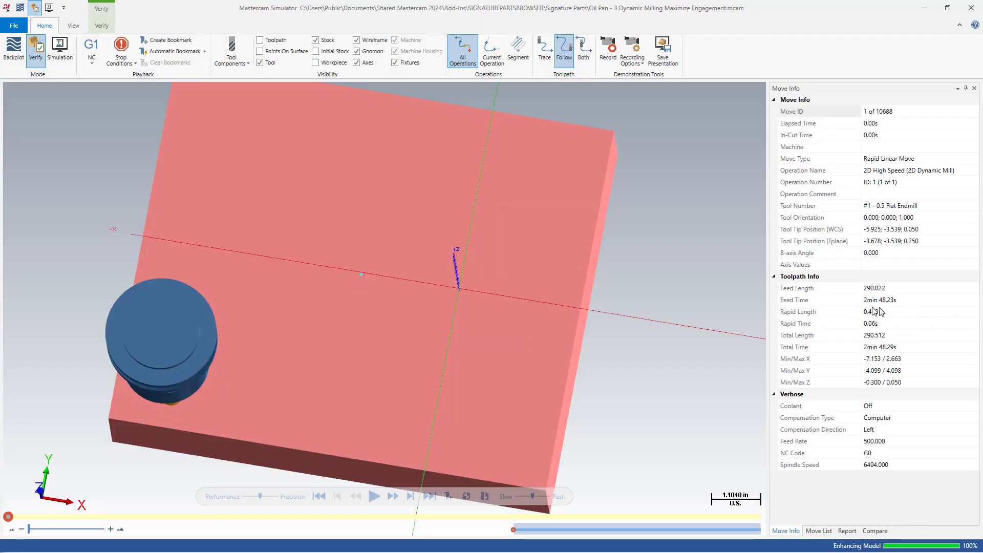
left_click(971, 7)
left_click(96, 289)
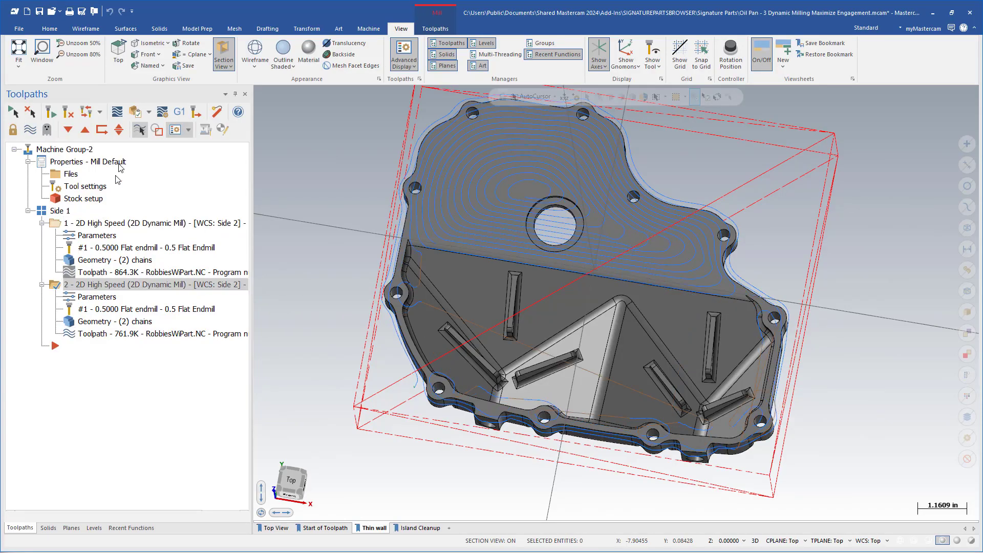
left_click(136, 113)
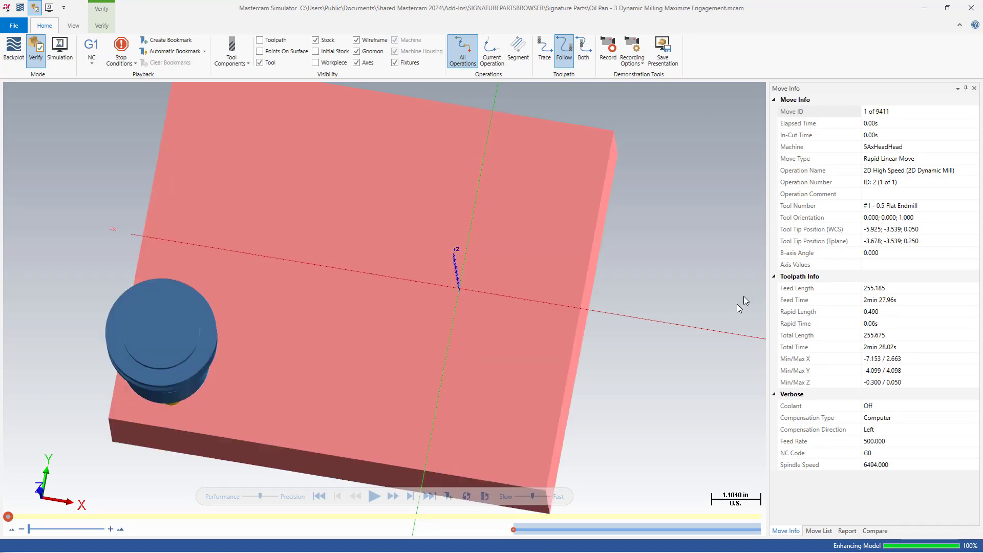
left_click(971, 8)
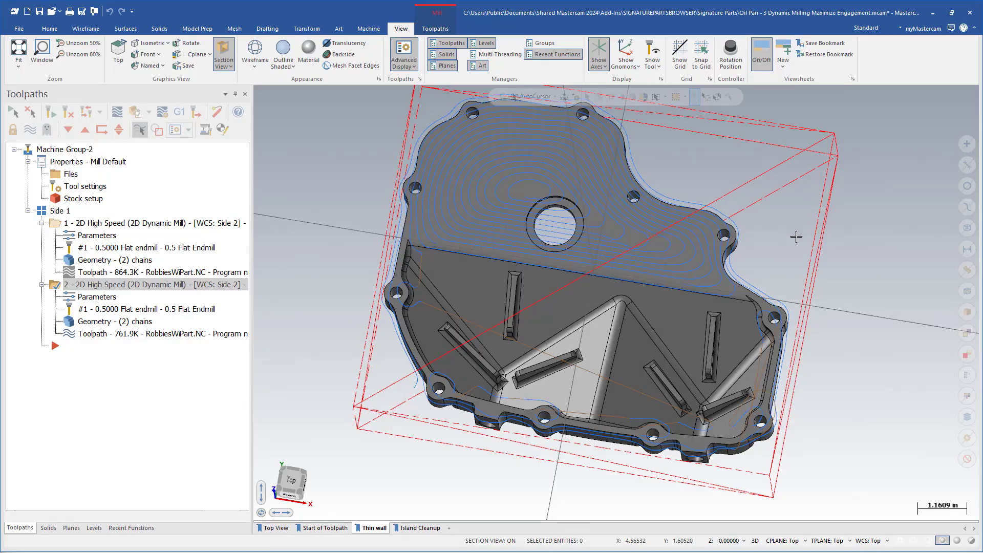
key("alt+7")
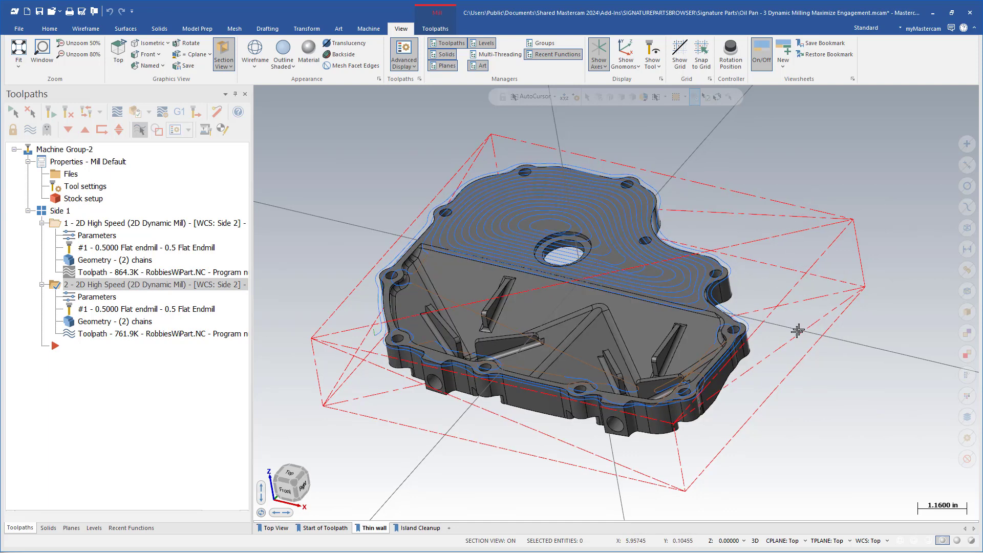
scroll(812, 330, "up", 2)
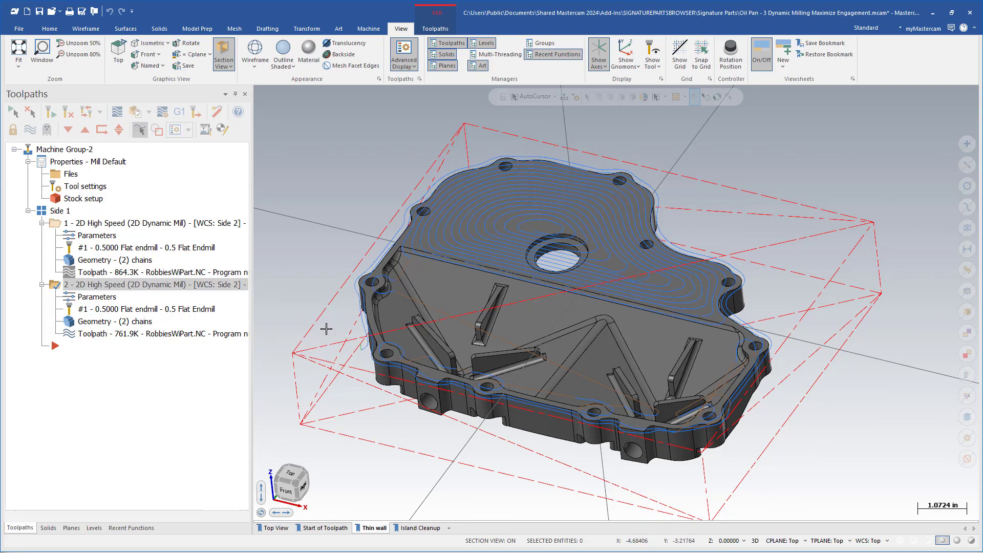
middle_click_drag(327, 329, 391, 322)
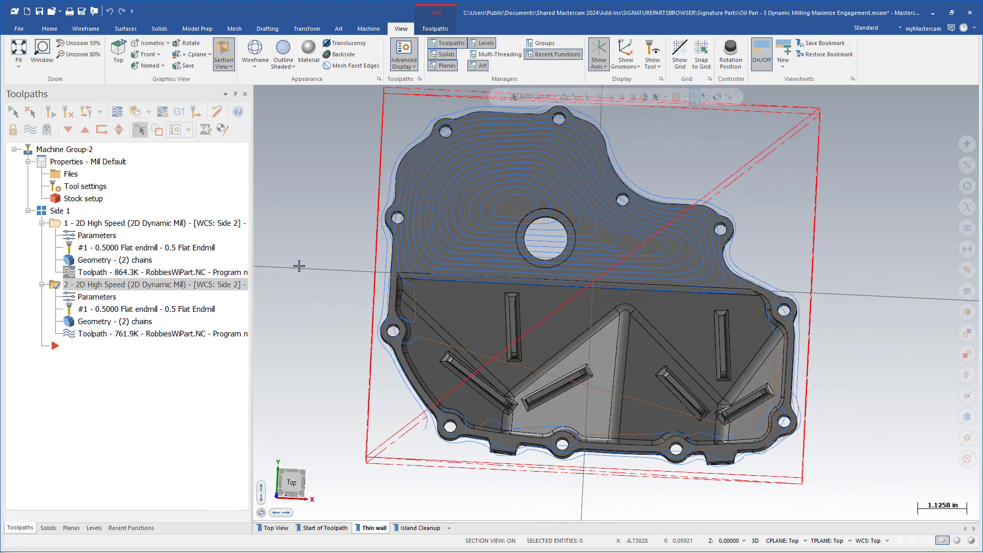
middle_click_drag(299, 265, 337, 310)
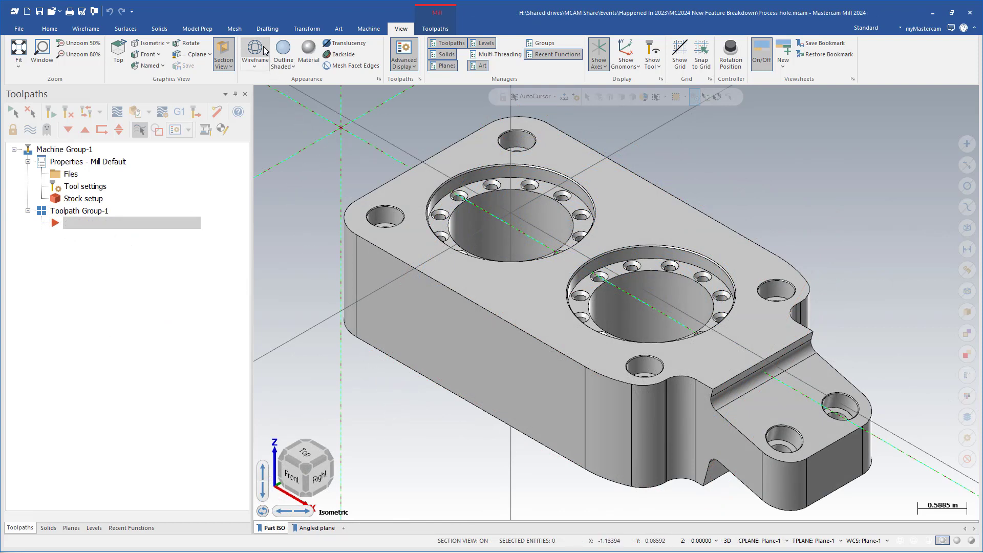
- View the Process hole part from the top, read the browser's What's New page on modifying drafting dimensions directly, and return to Mastercam
key("alt+1")
left_click(267, 29)
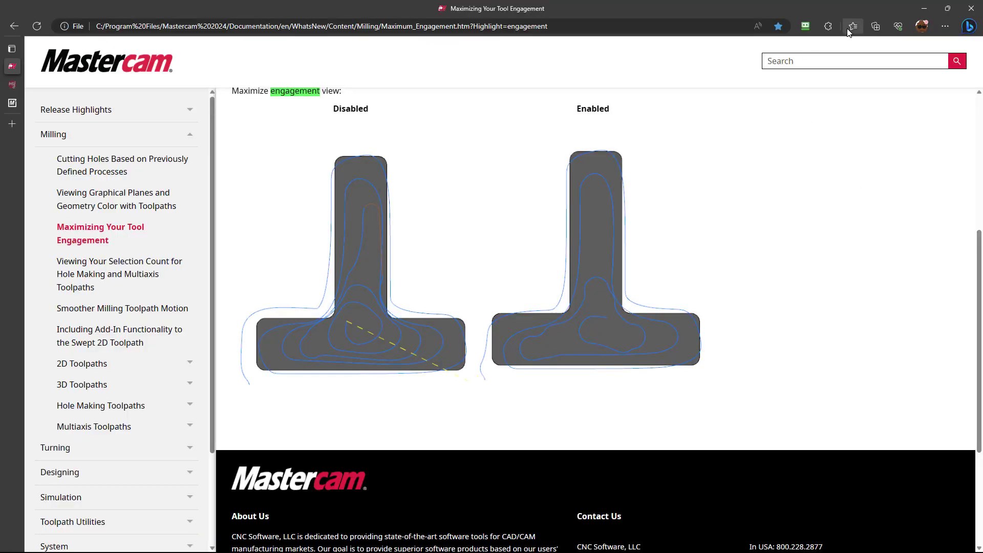
left_click(851, 28)
scroll(819, 256, "down", 3)
left_click(808, 311)
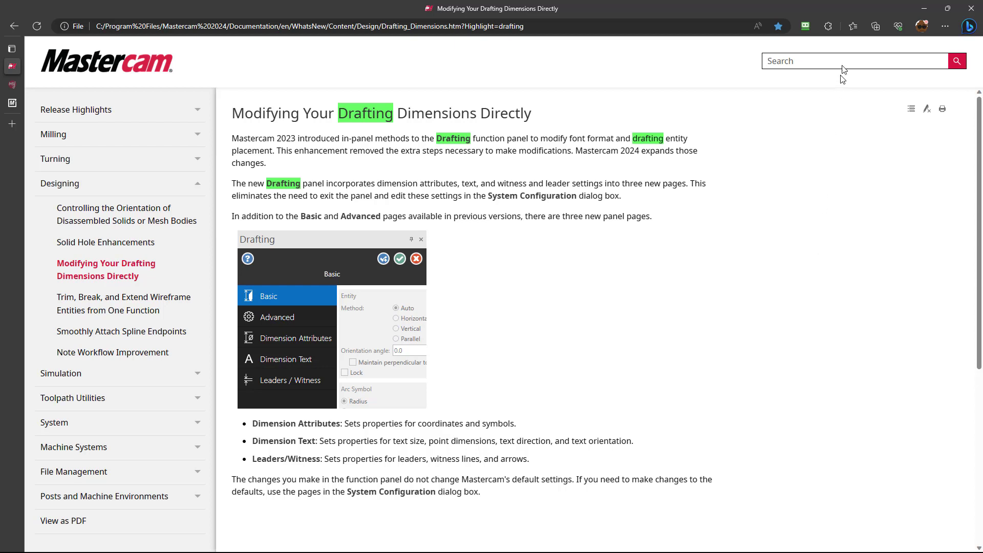
left_click(924, 8)
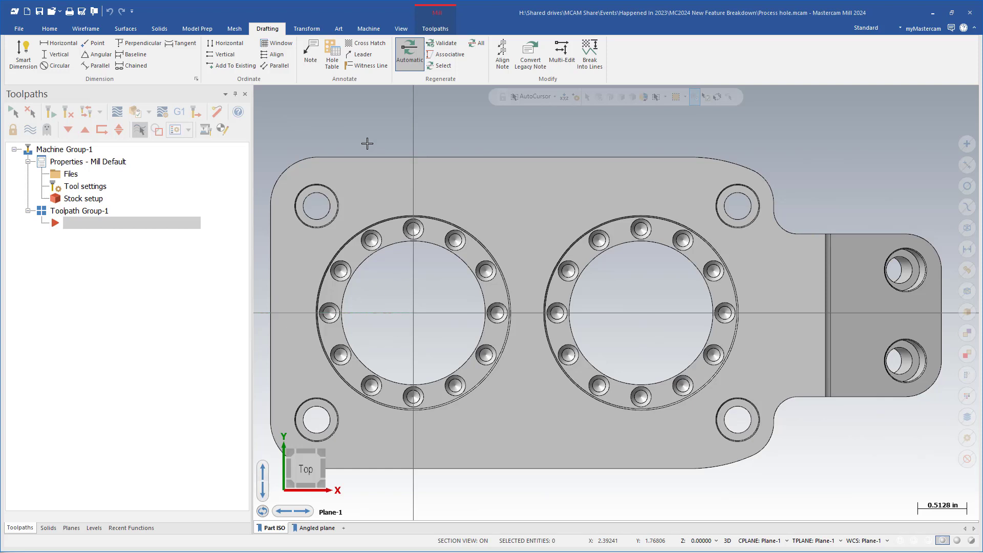
- Add a circular dimension to the outer diameter of the left bore, locking its orientation and placing the text outside the plate's upper-left corner
left_click(31, 56)
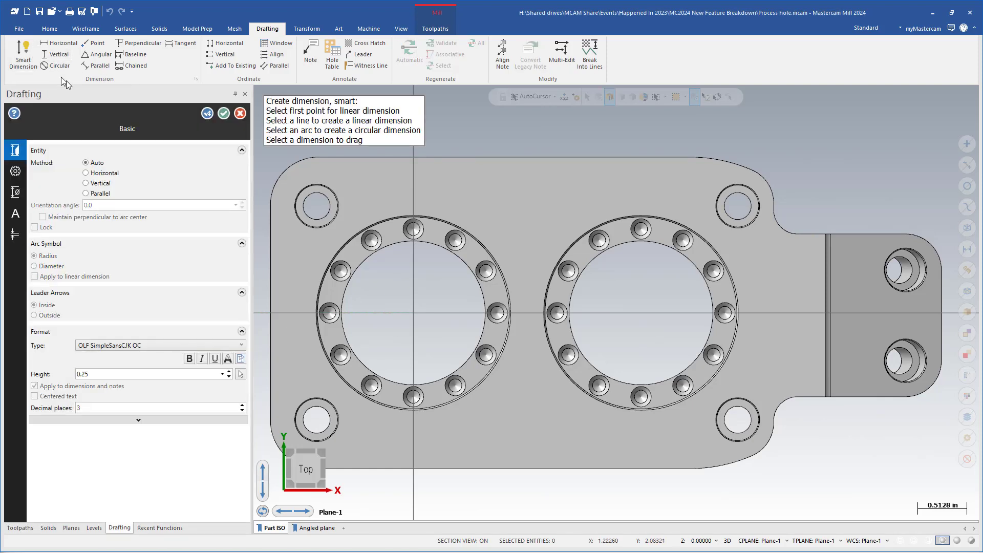
left_click(59, 66)
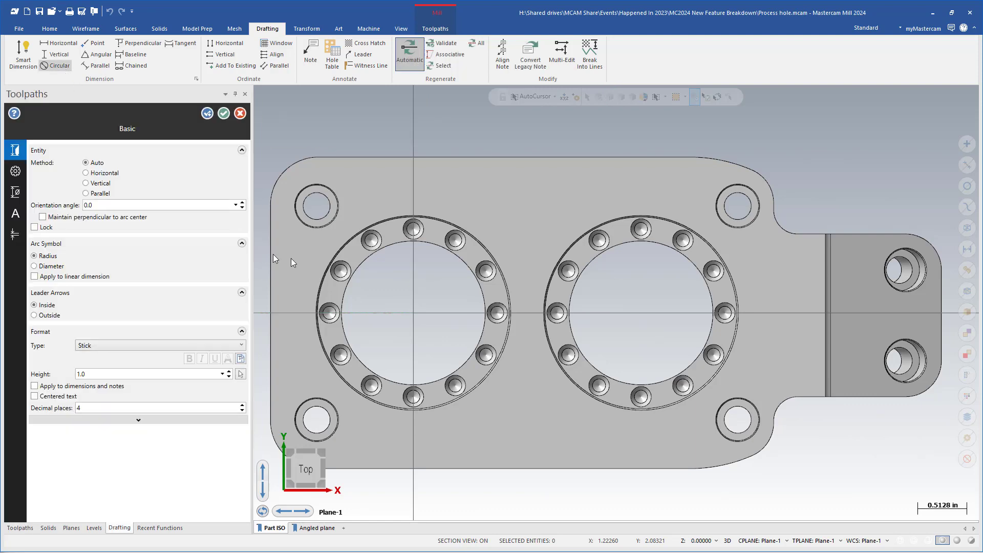
left_click(365, 224)
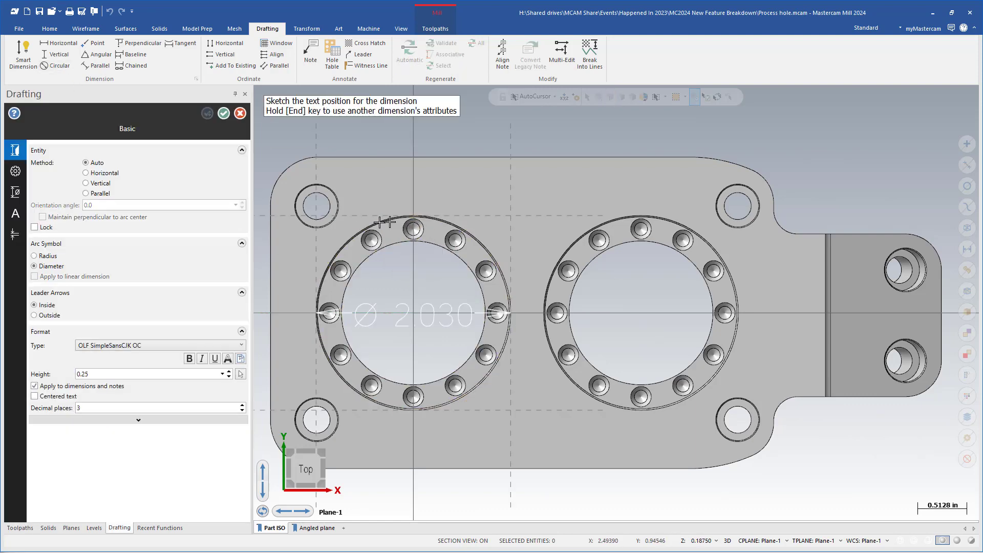
scroll(535, 266, "down", 2)
key("l")
scroll(335, 185, "down", 2)
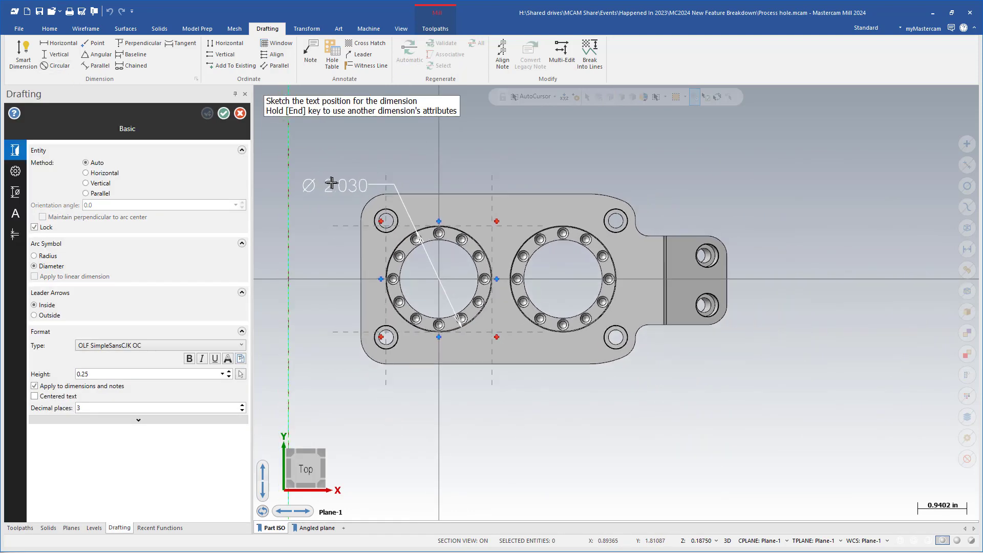
left_click(314, 175)
scroll(439, 237, "down", 2)
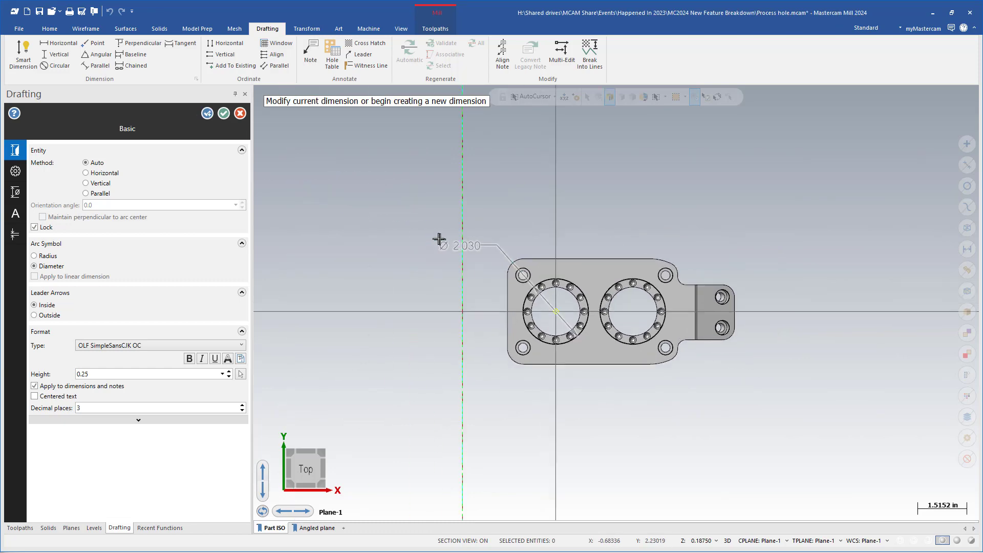
scroll(482, 263, "up", 3)
scroll(482, 263, "up", 1)
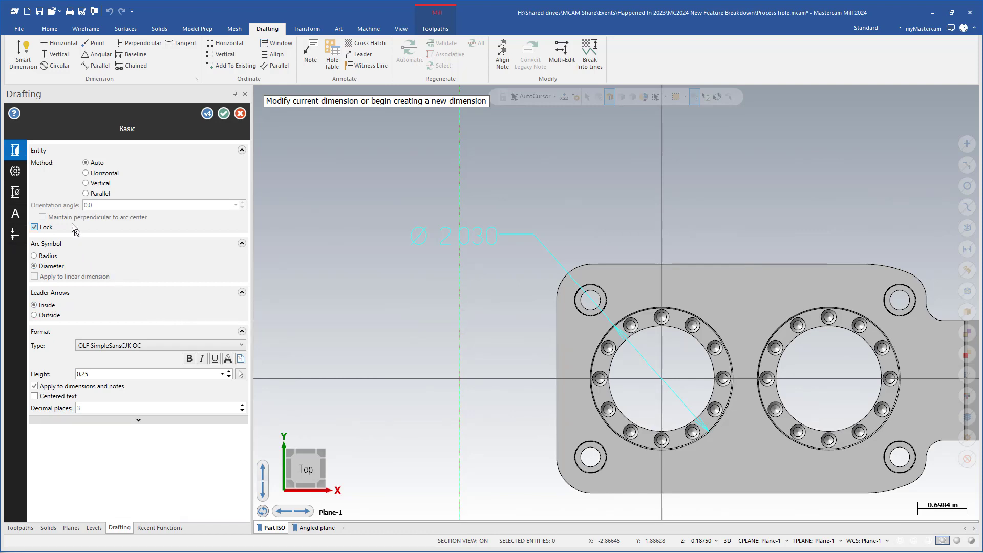
- Set the diameter dimension's tolerance type to +/- and check its upper and lower limits
left_click(16, 171)
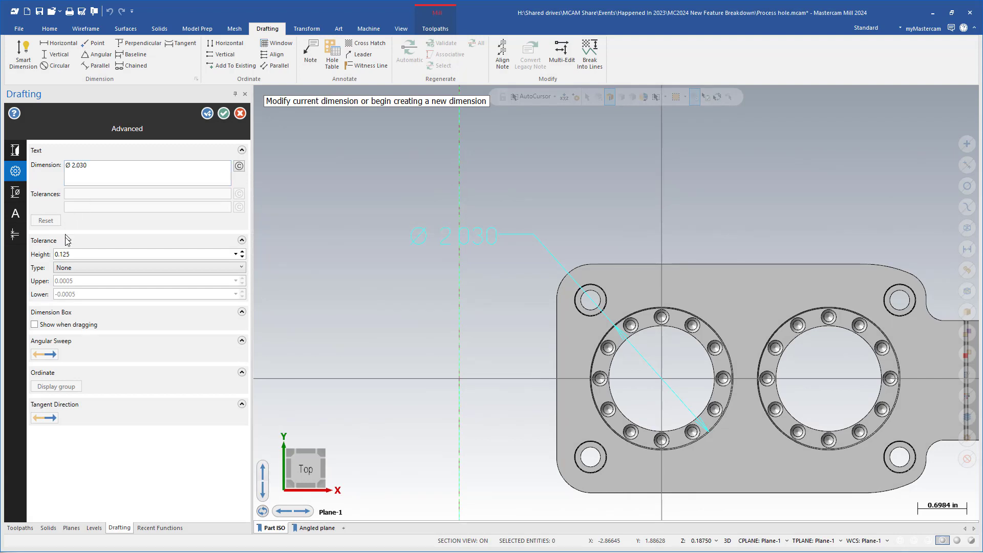
left_click(144, 266)
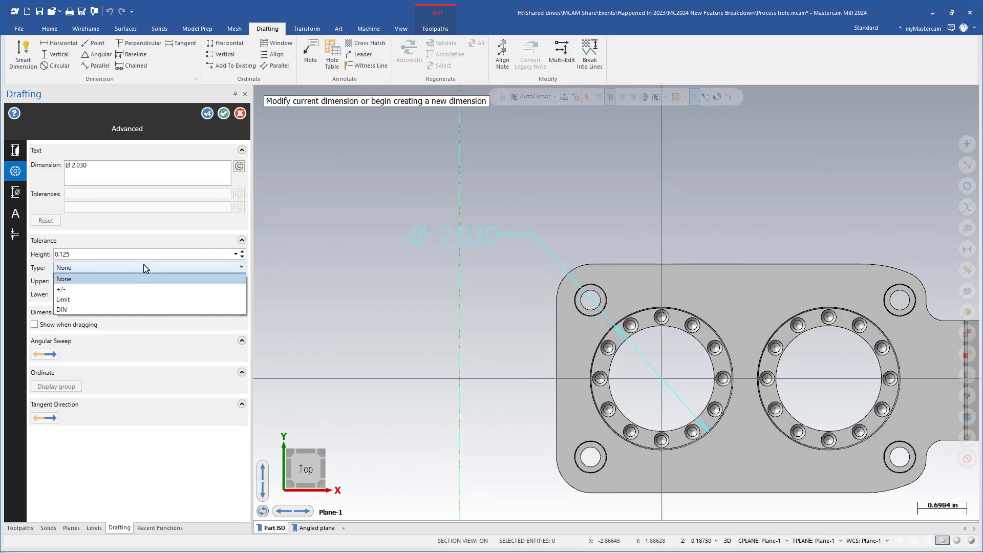
left_click(88, 289)
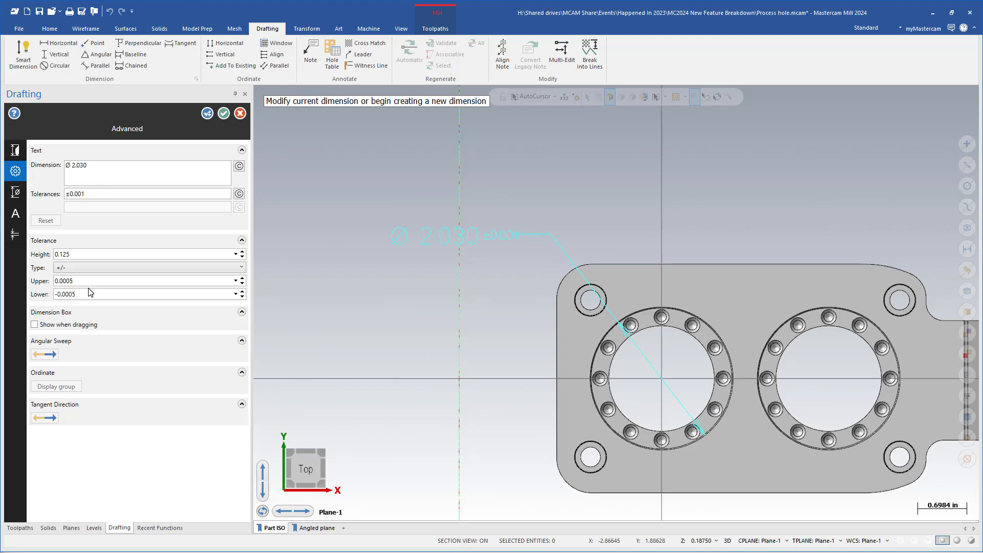
left_click(95, 282)
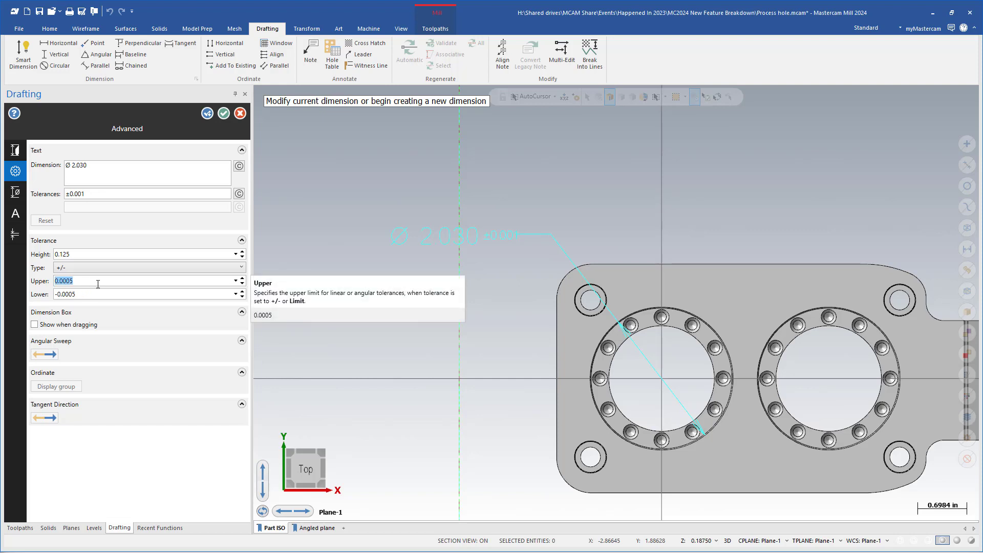
left_click(96, 297)
left_click(108, 281)
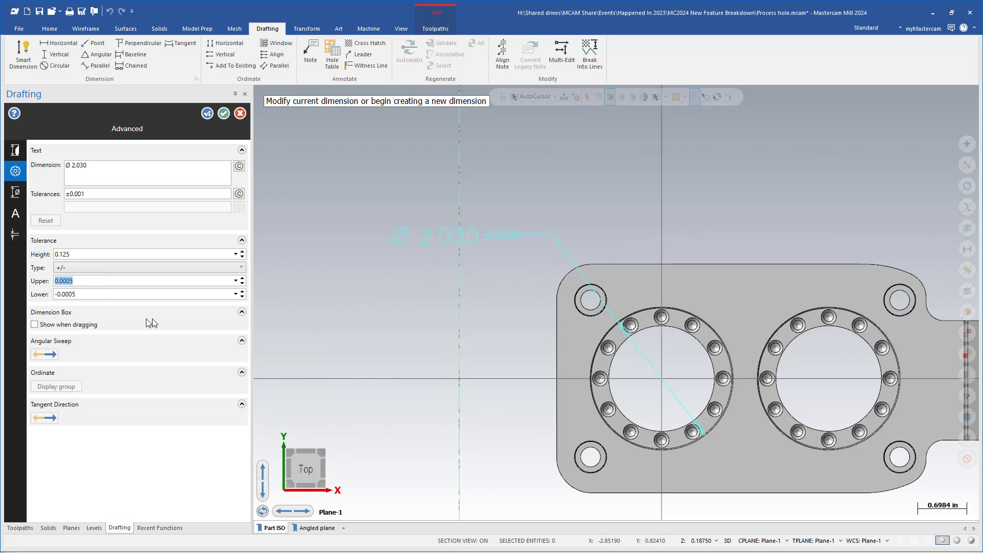
- Review the dimension's attributes, text and leader/witness settings, and return to its basic settings
left_click(13, 197)
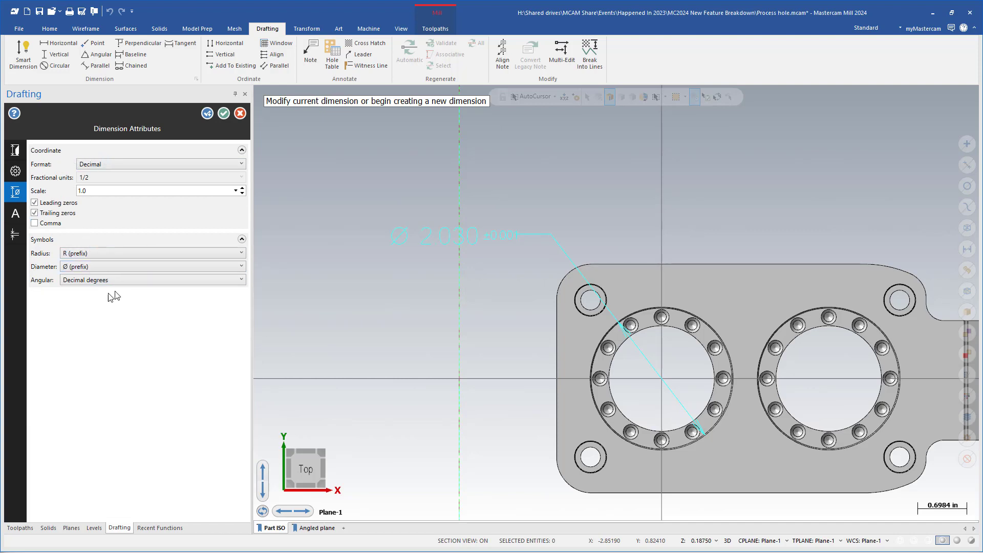
left_click(16, 216)
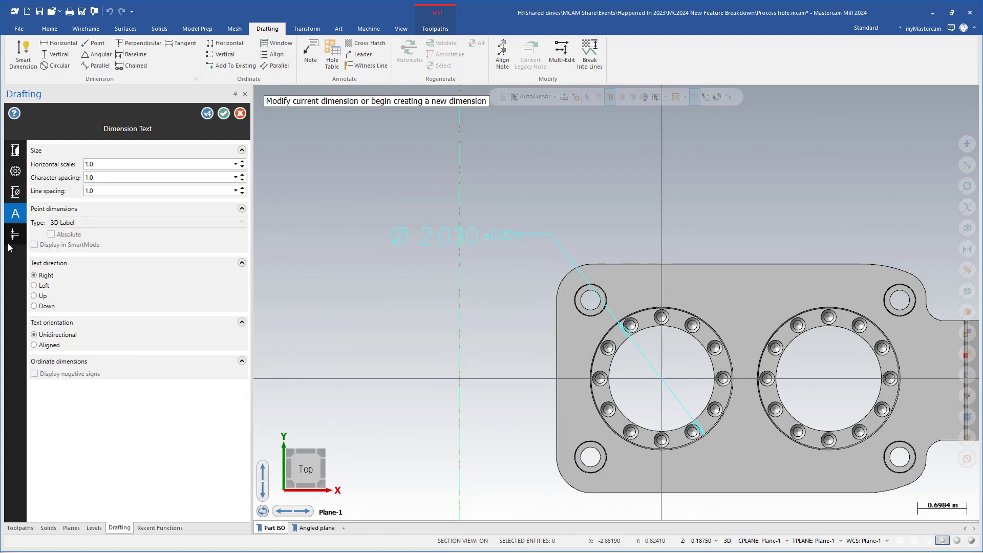
left_click(15, 234)
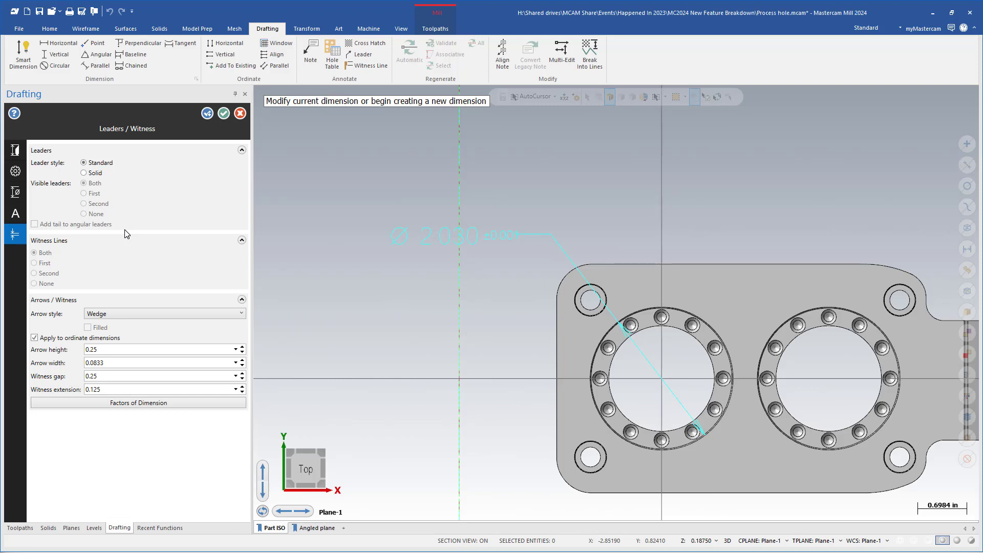
left_click(14, 150)
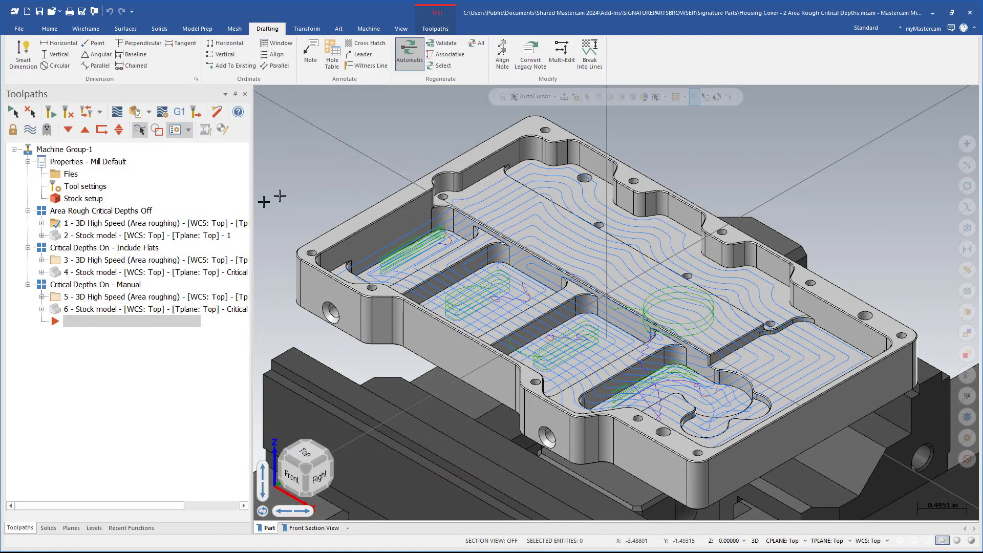
- Open the cut parameters of the first Area Roughing operation in the Area Rough Critical Depths Off group
middle_click_drag(336, 169, 337, 169)
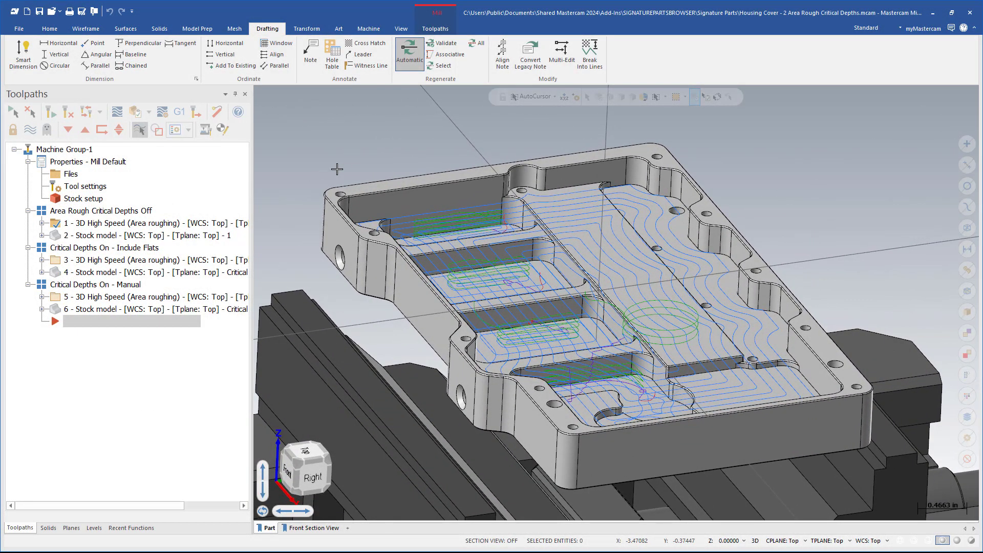
left_click(173, 226)
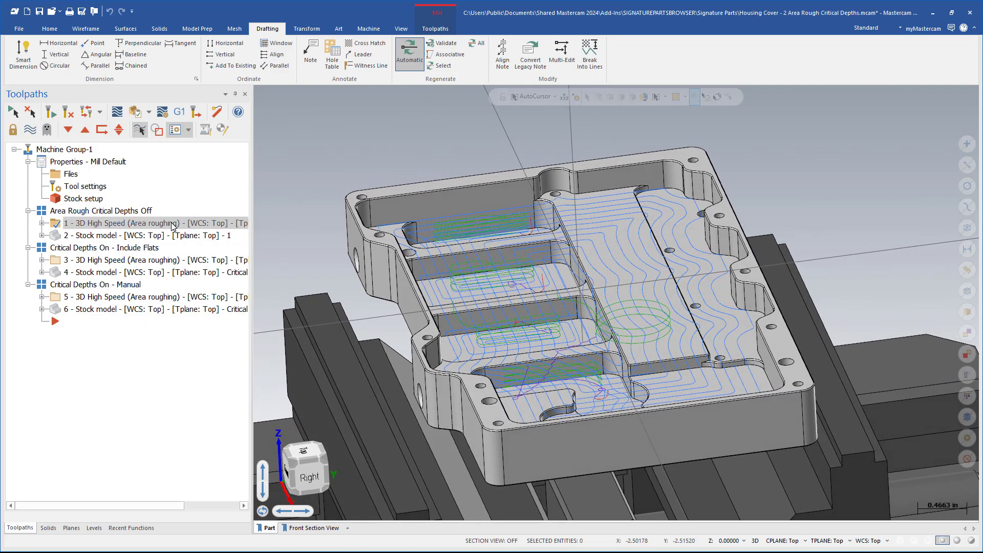
left_click(42, 223)
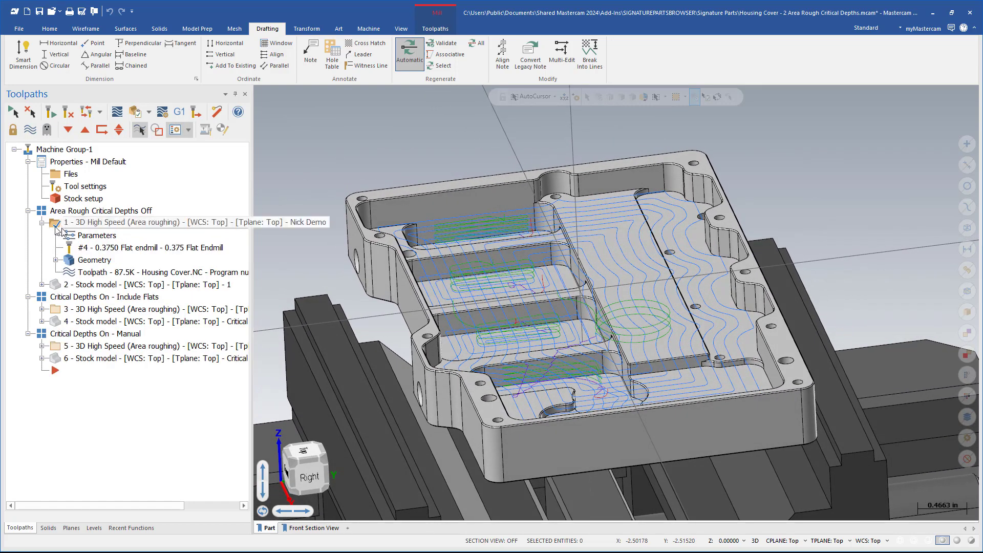
left_click(90, 236)
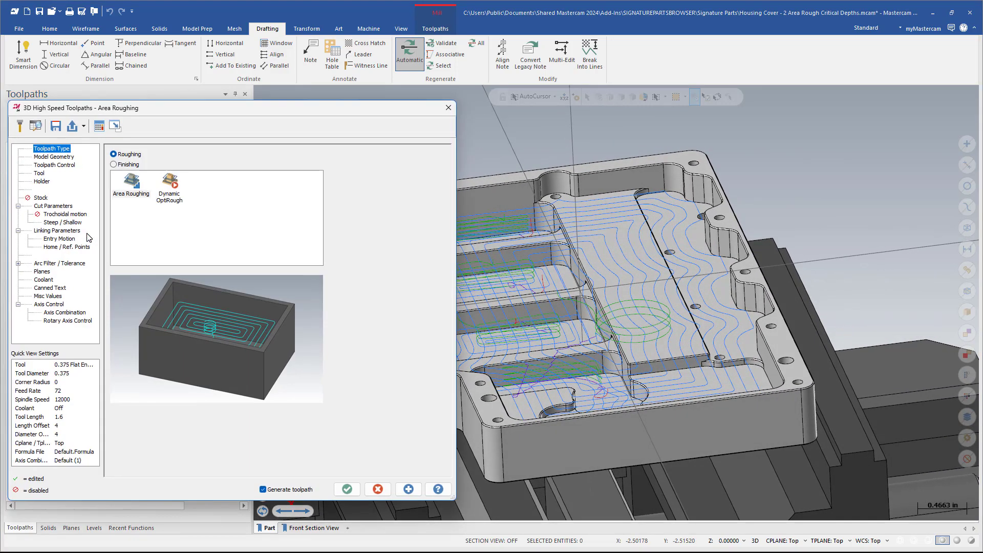
left_click(51, 207)
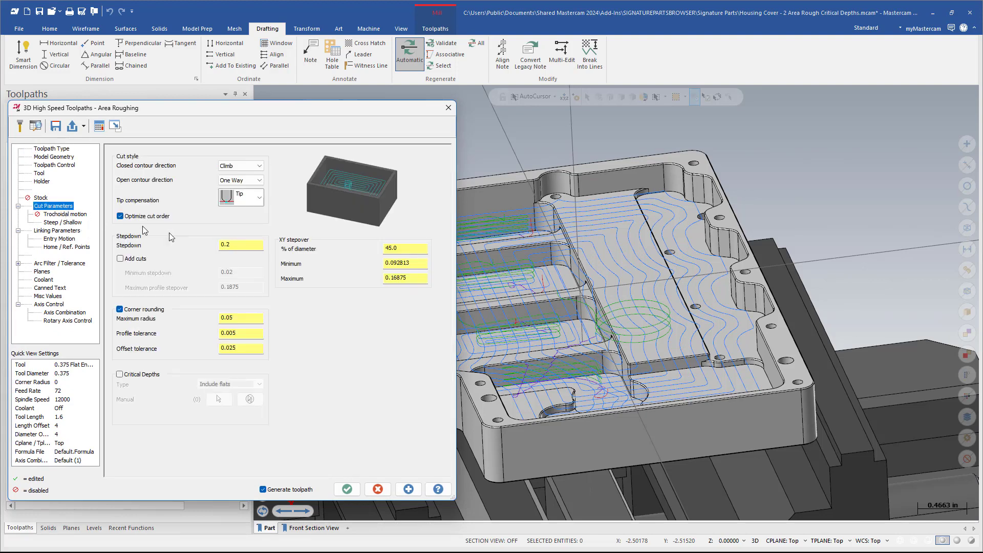
- Examine the Area Roughing stepdown setting against the toolpath levels on the housing cover's floors and pockets
left_click(237, 248)
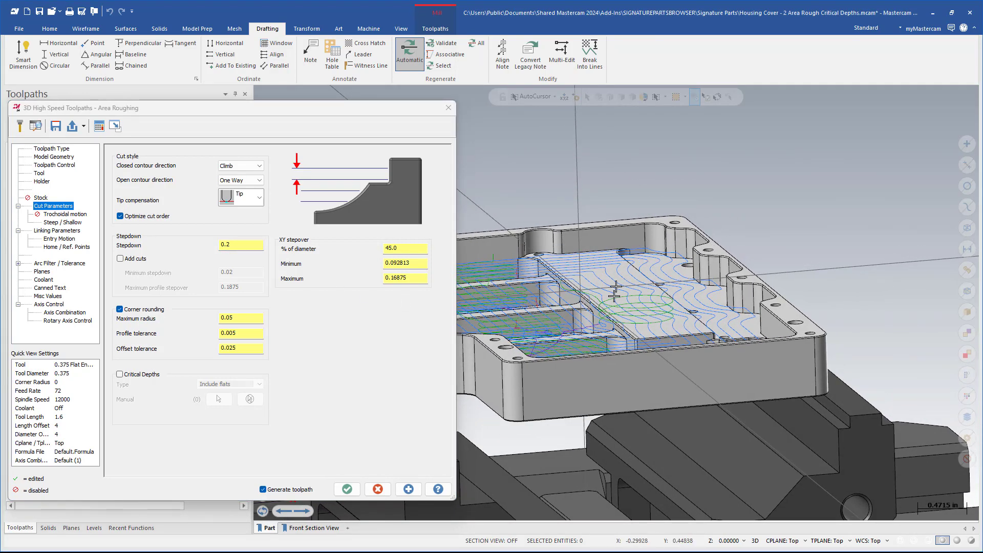
scroll(611, 313, "up", 1)
scroll(611, 313, "up", 1)
left_click(253, 247)
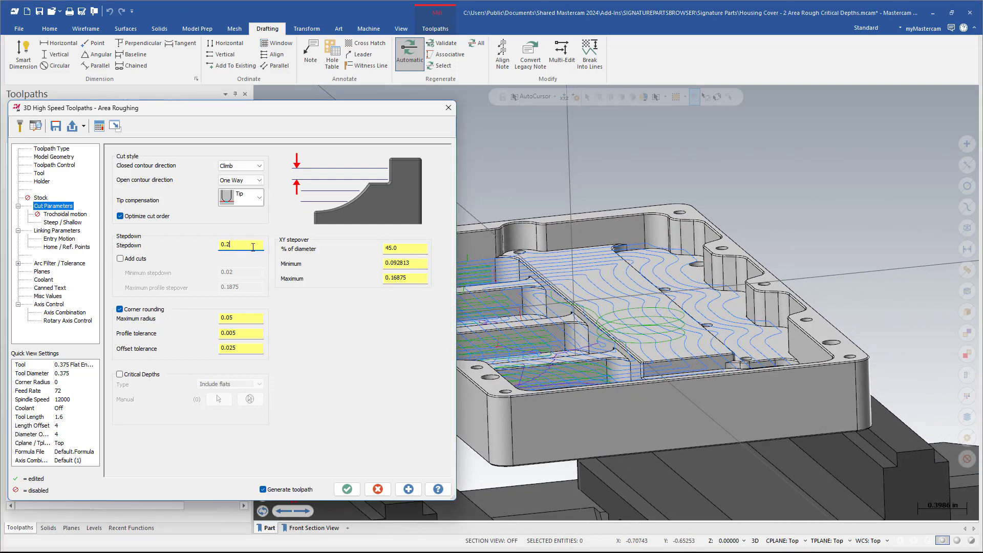
scroll(602, 239, "up", 2)
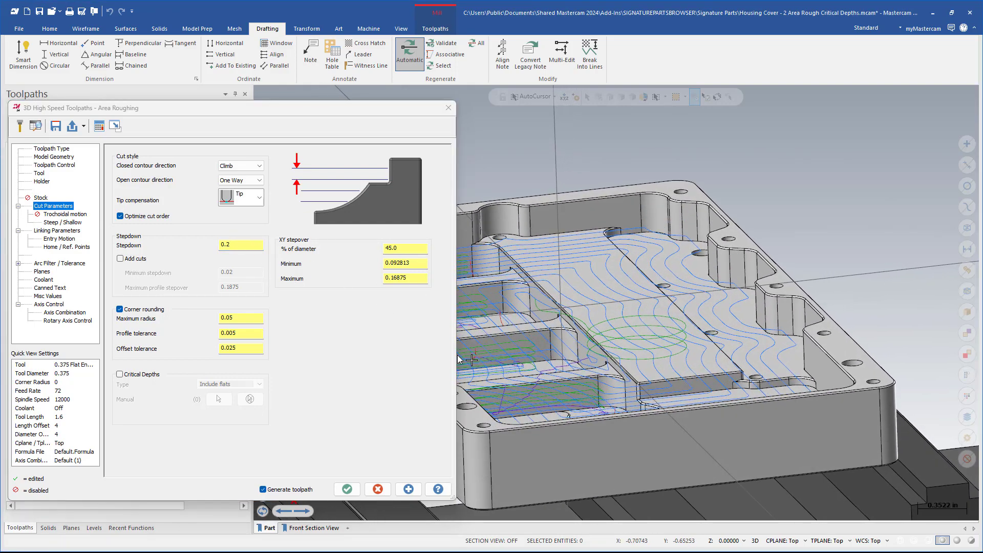
middle_click_drag(635, 377, 637, 358)
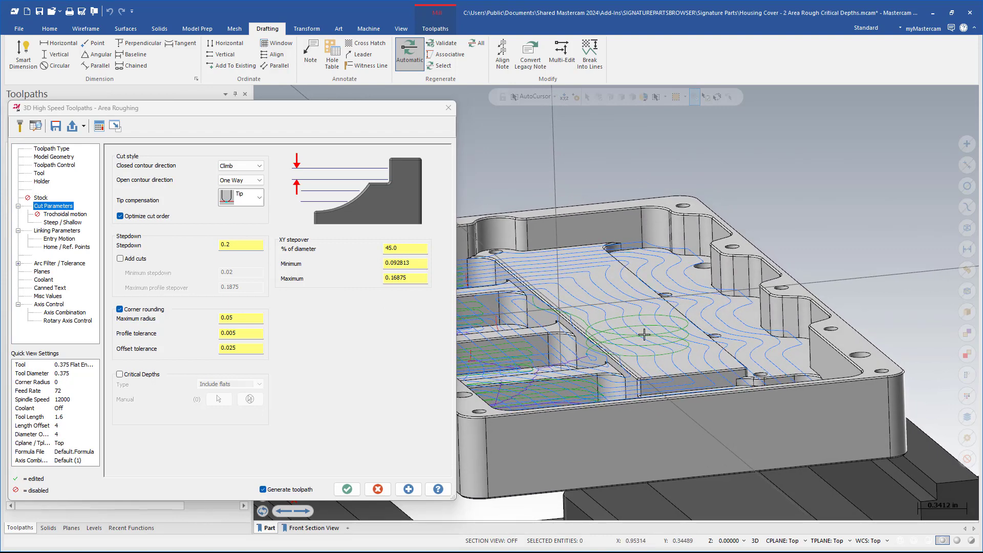
- Inspect the roughing passes over the housing cover's floors and pockets, and close the cut parameters without changes
middle_click_drag(644, 335, 624, 375)
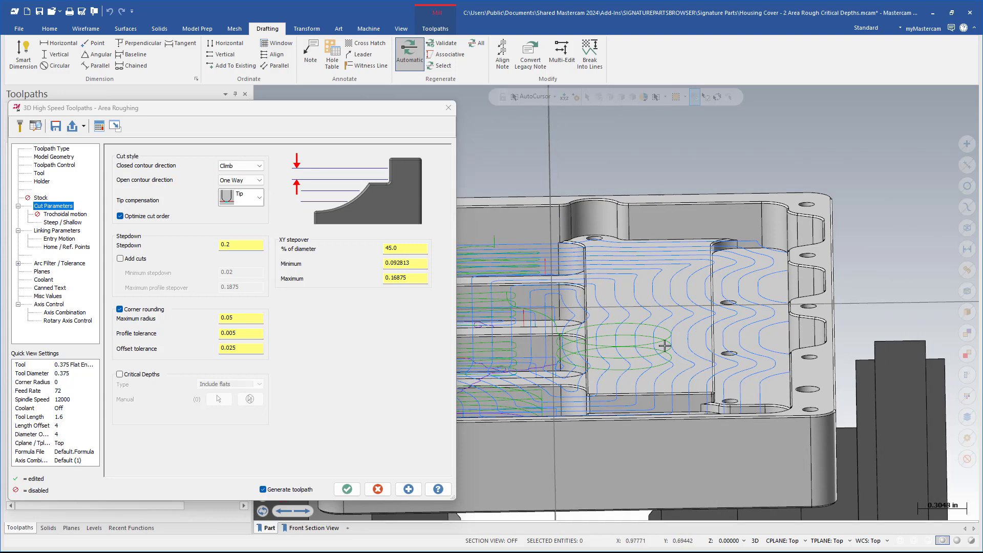
middle_click_drag(665, 346, 660, 409)
left_click(378, 489)
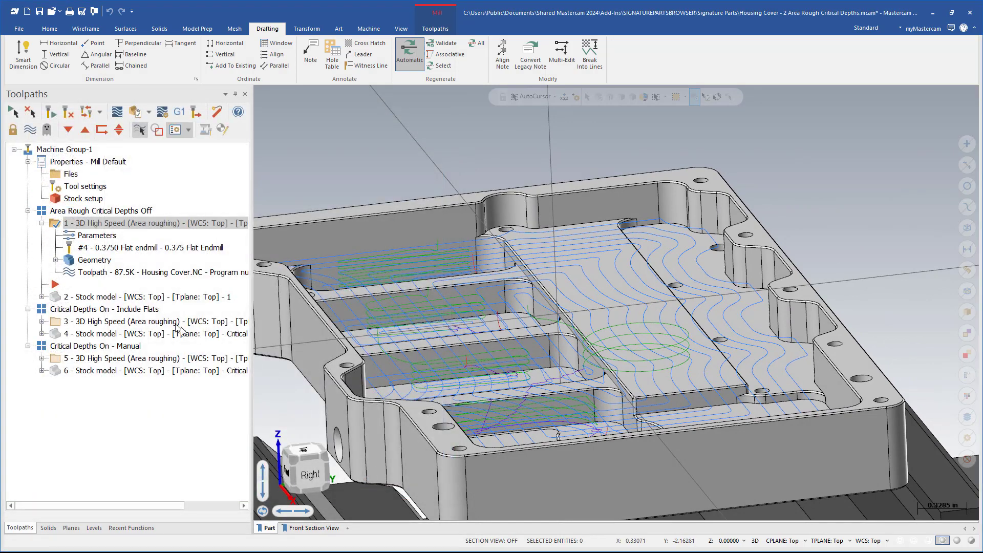
- Show the Area Rough Critical Depths Off group's stock model with Material shading, and examine the leftover stock on the cover's floors and ribs
left_click(111, 300)
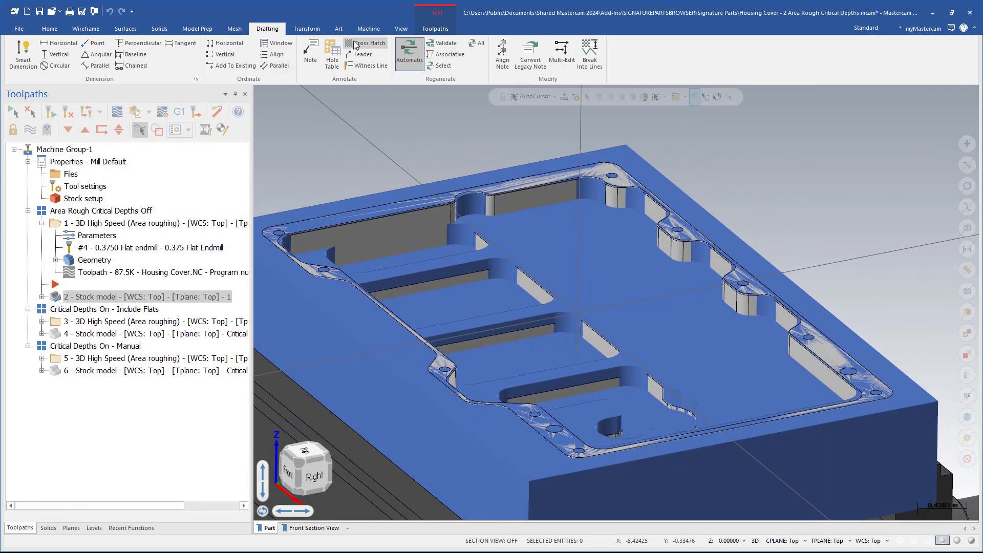
left_click(401, 28)
left_click(308, 51)
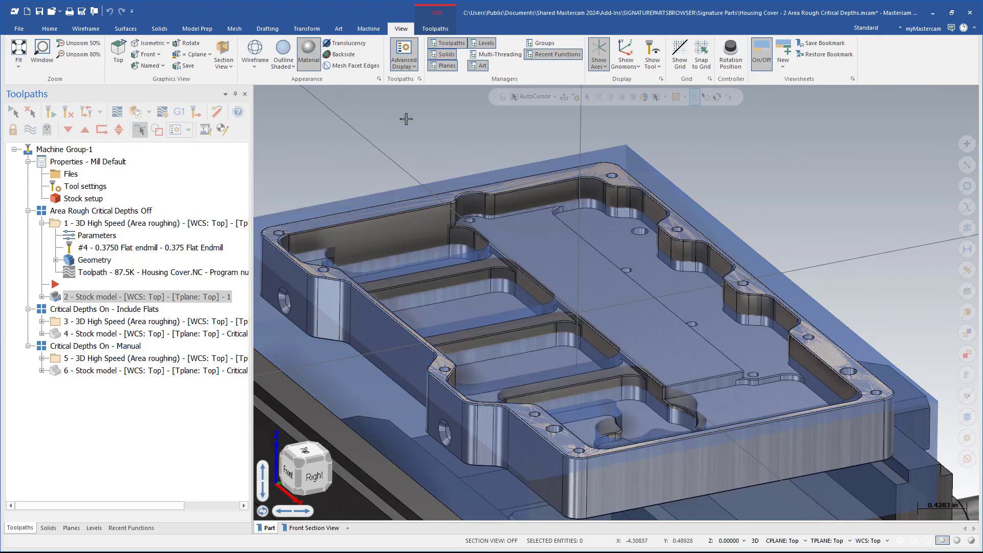
scroll(578, 354, "up", 5)
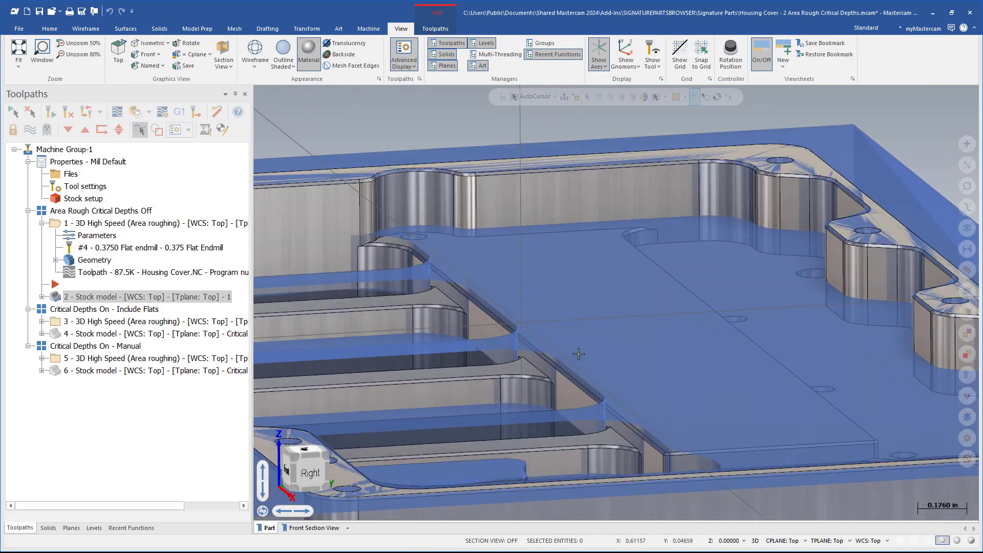
middle_click_drag(579, 354, 708, 251)
scroll(763, 231, "down", 2)
scroll(708, 250, "down", 3)
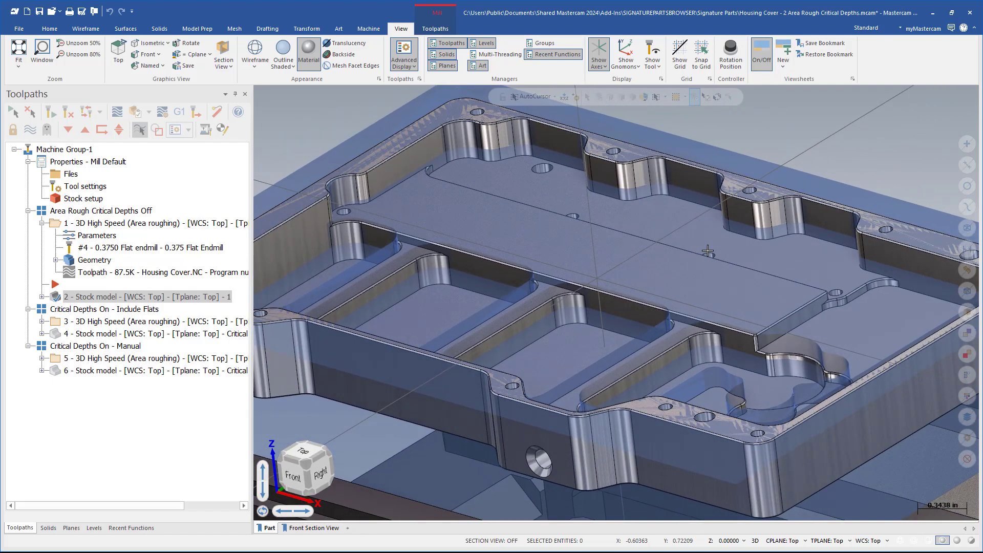
- Review the Critical Depths type options in the Include Flats group's Area Roughing cut parameters, and leave them set to Include flats
left_click(132, 323)
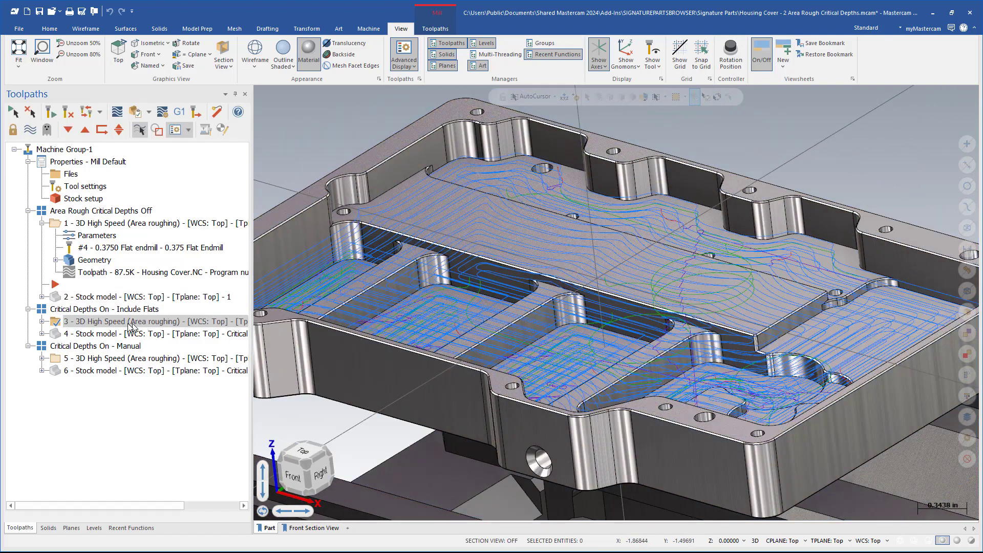
left_click(42, 322)
left_click(93, 334)
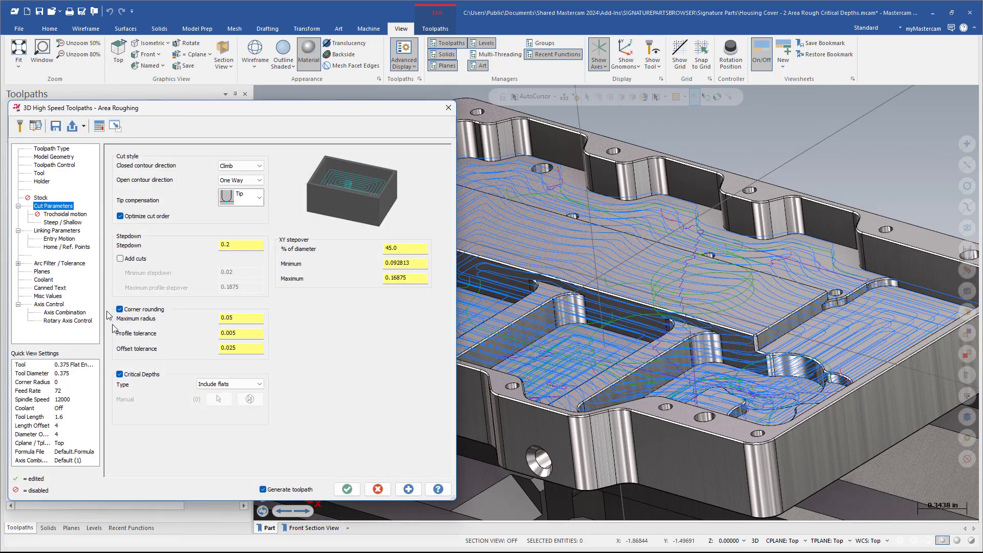
left_click(253, 384)
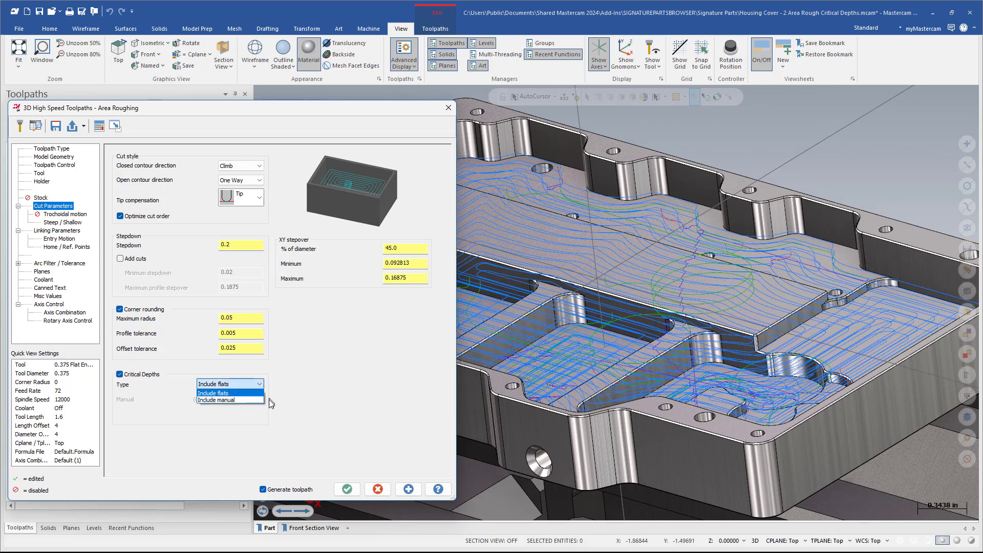
left_click(342, 400)
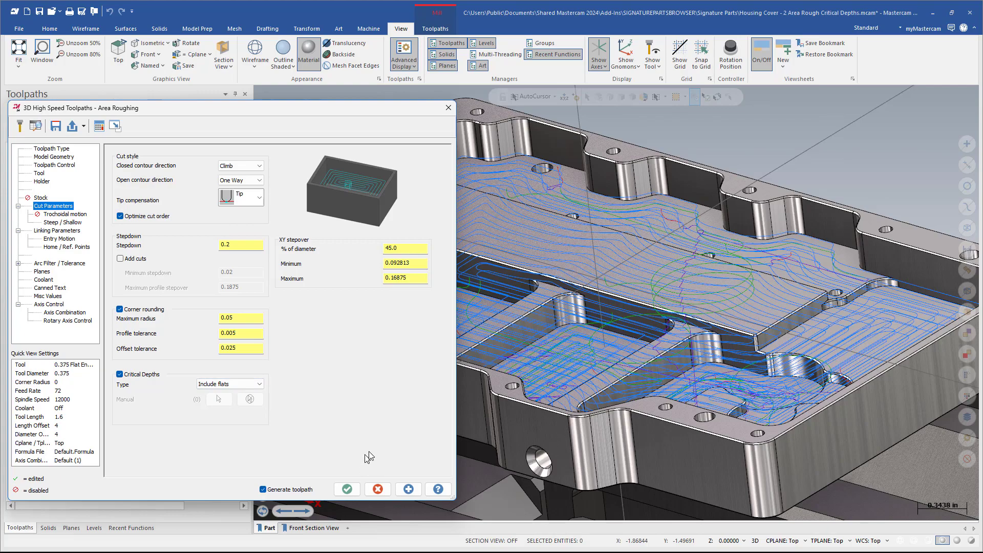
left_click(378, 489)
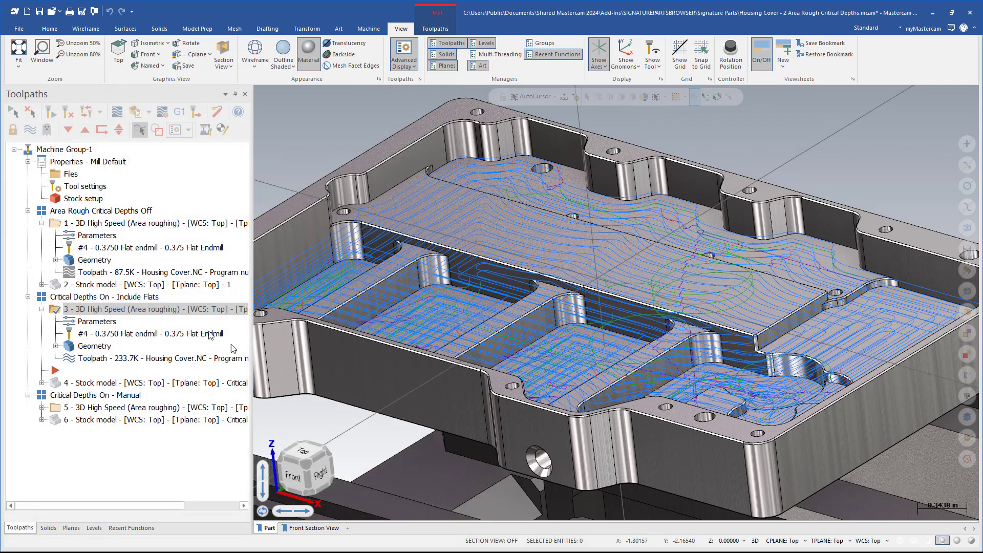
- Show the Include Flats group's stock model and examine the remaining material on the cover's floors, ribs and pockets
left_click(154, 383)
scroll(323, 292, "up", 2)
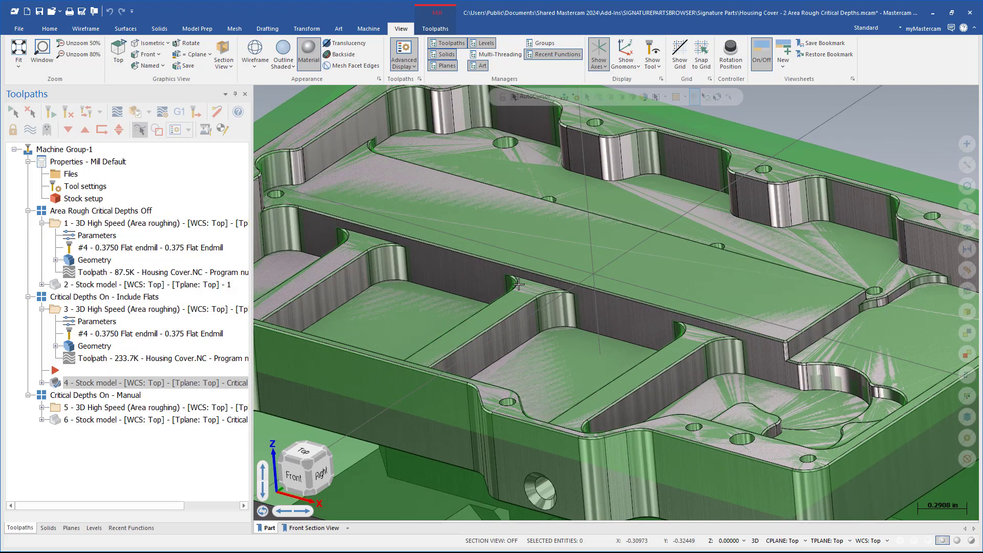
scroll(476, 280, "down", 1)
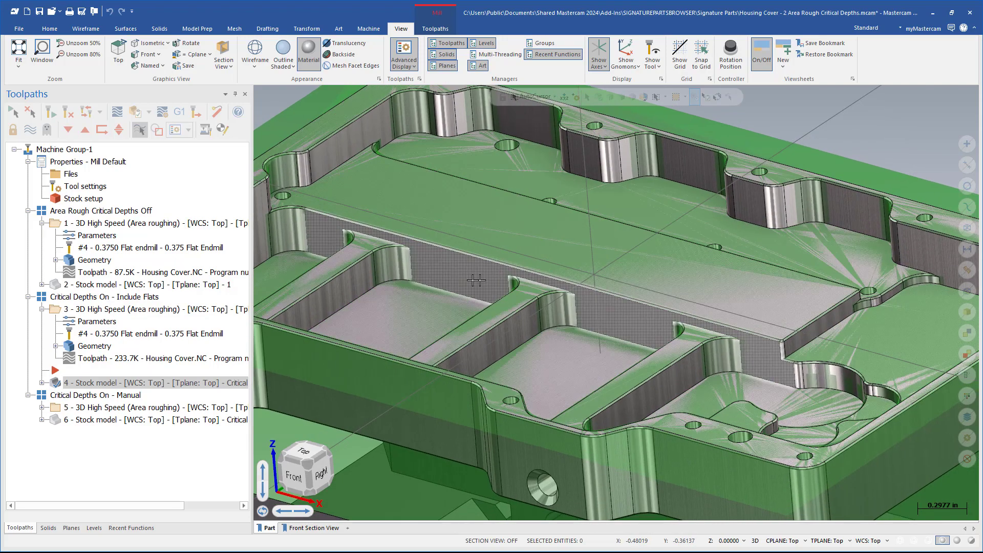
scroll(477, 280, "down", 3)
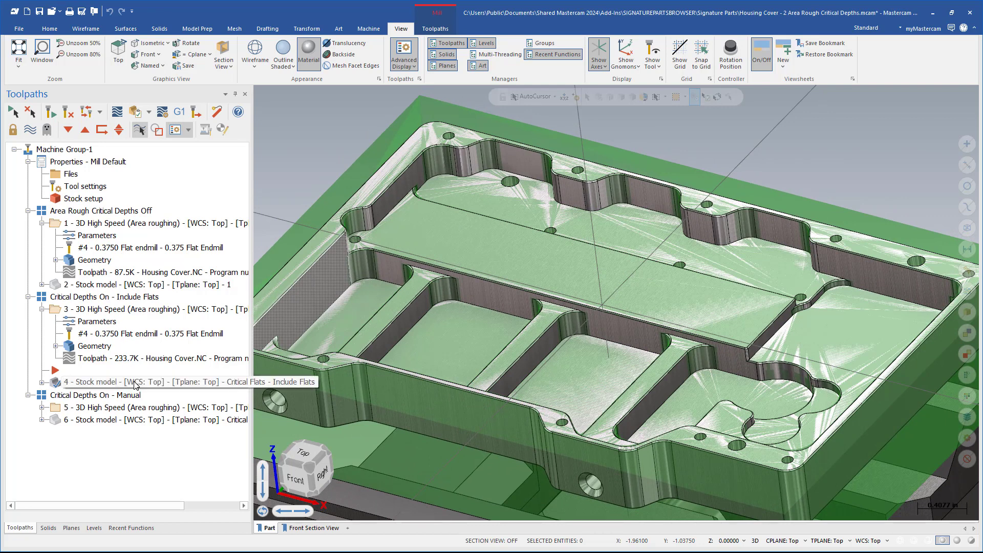
- Recheck the critical depths settings of the Include Flats roughing operation, and close its parameters without changes
left_click(88, 383)
left_click(100, 323)
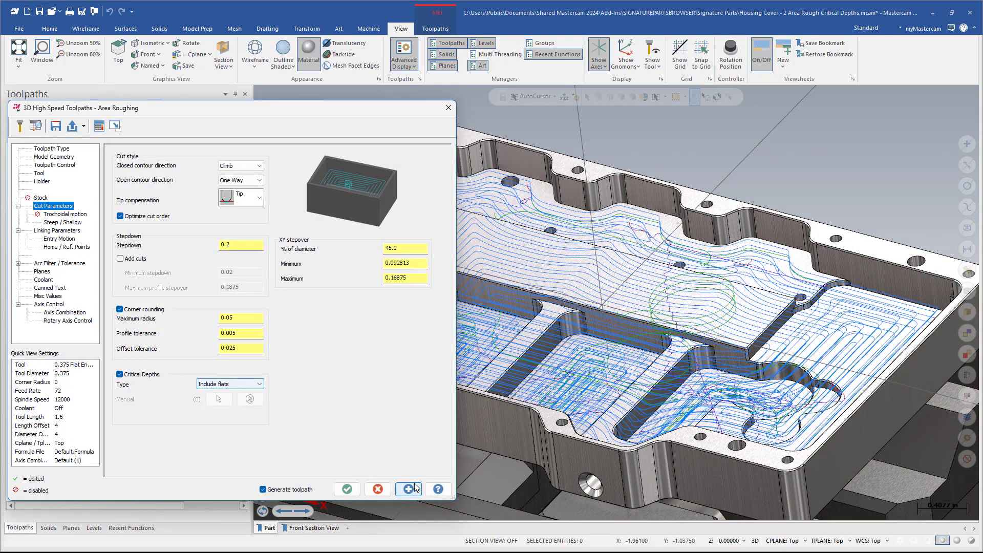
left_click(378, 489)
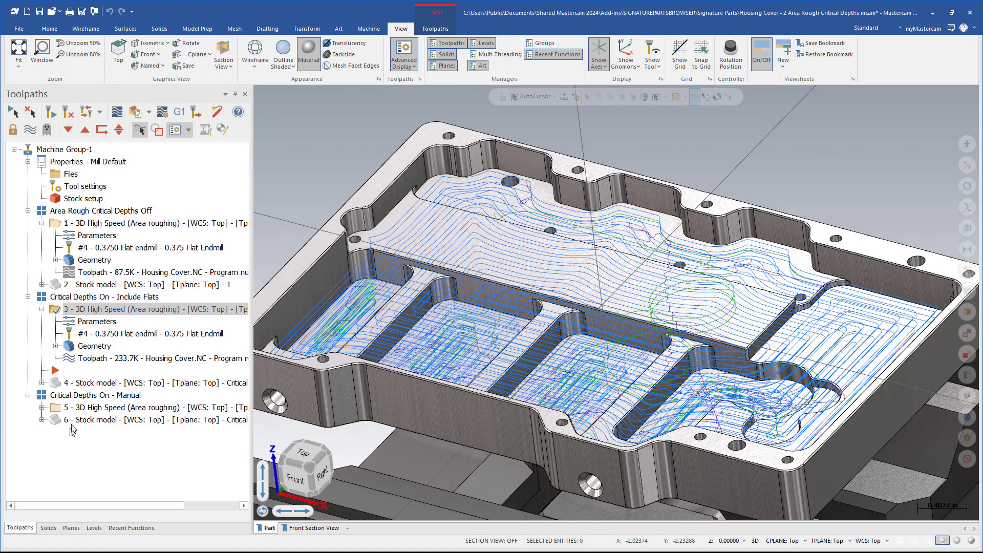
- Review the Include manual critical depths settings of the Critical Depths On - Manual roughing operation, and inspect that group's stock model
left_click(117, 409)
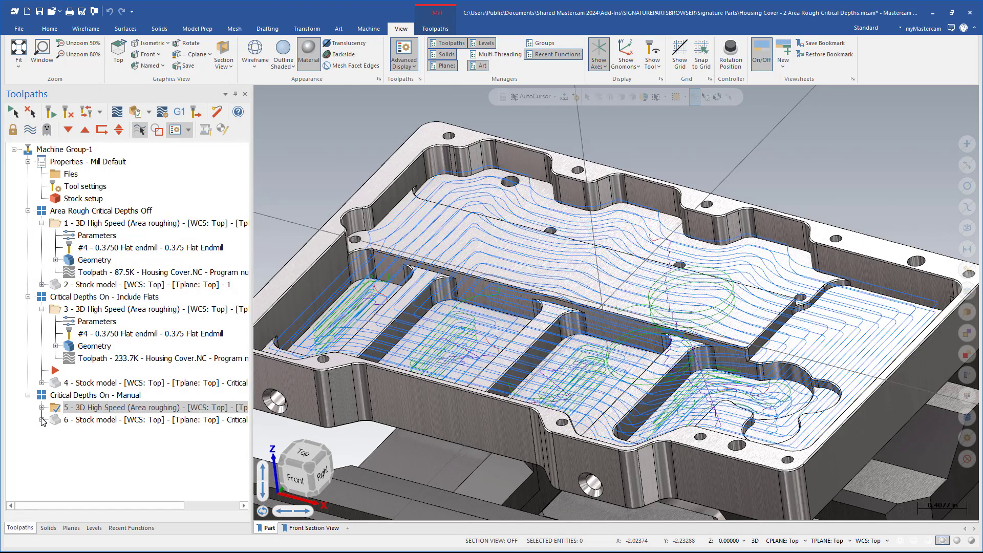
left_click(42, 408)
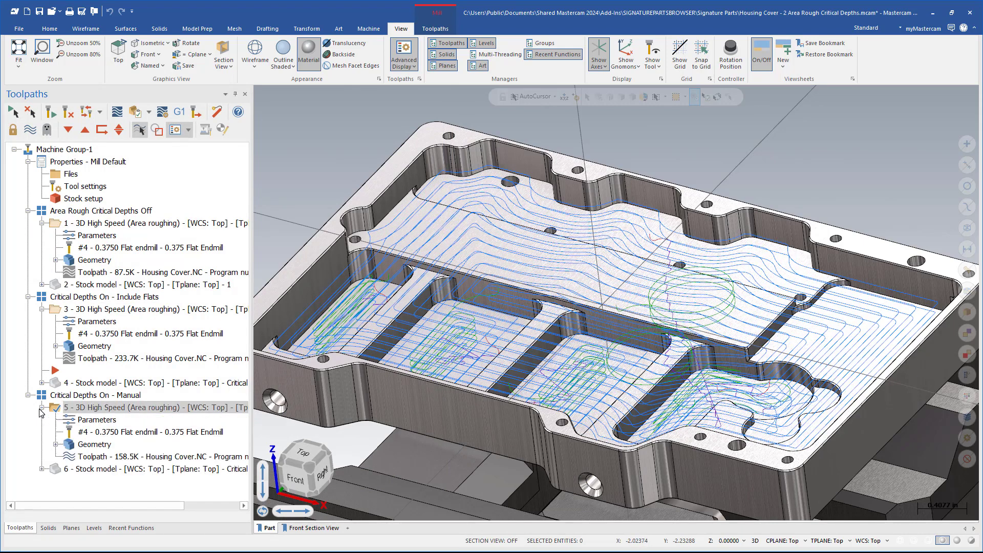
left_click(90, 421)
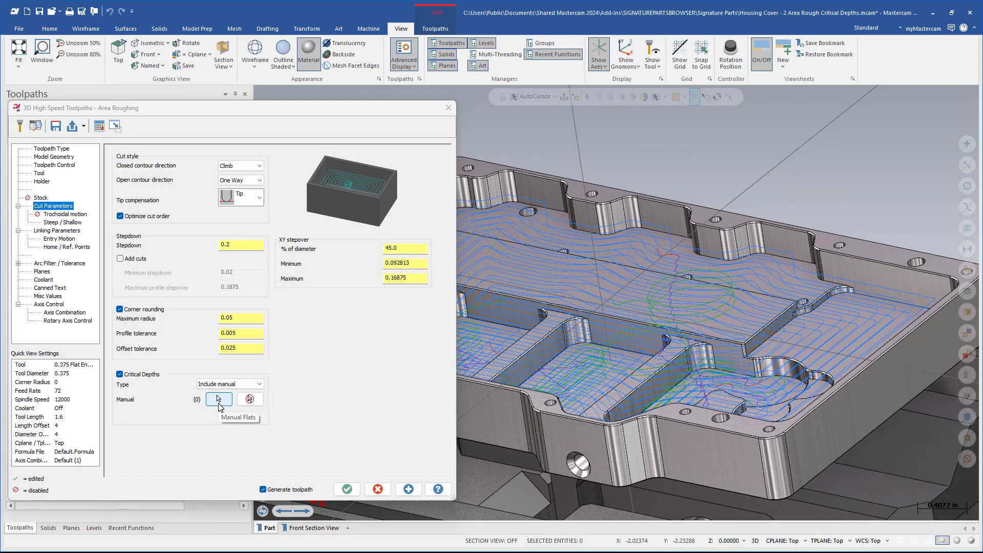
left_click(378, 489)
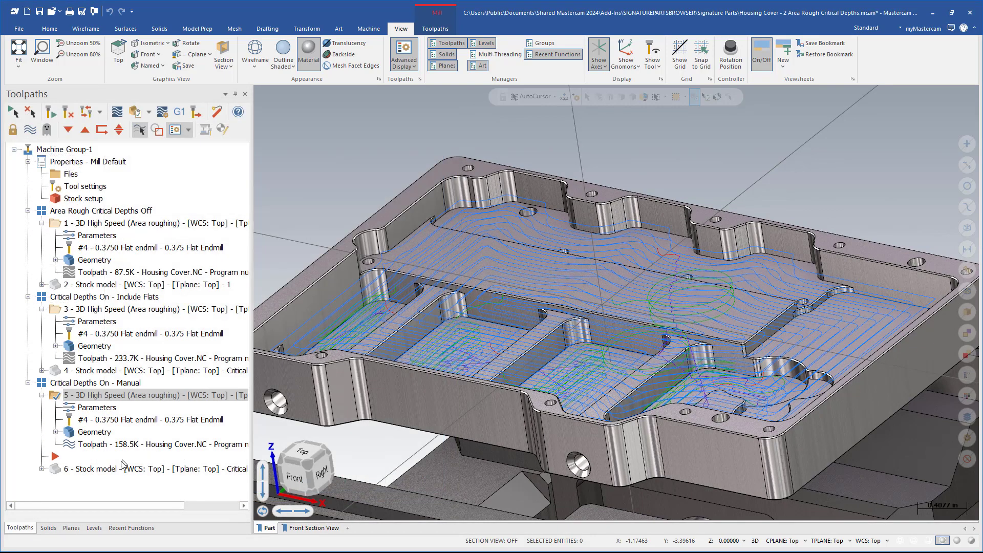
left_click(120, 470)
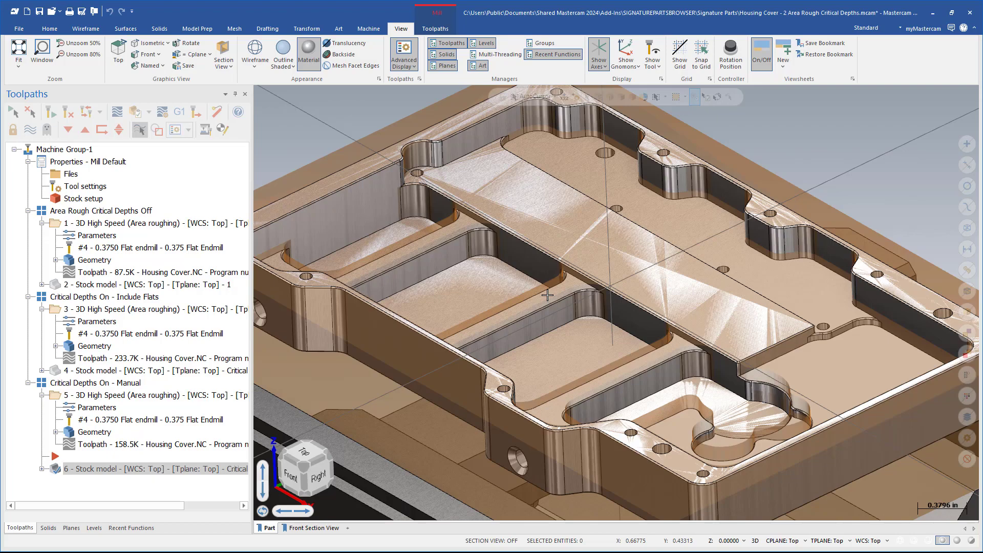
scroll(547, 296, "down", 4)
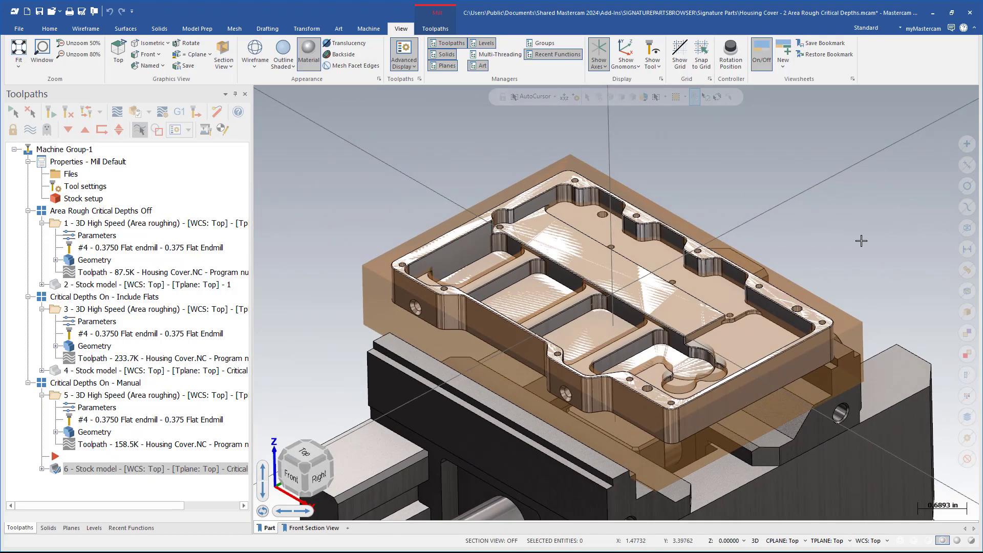